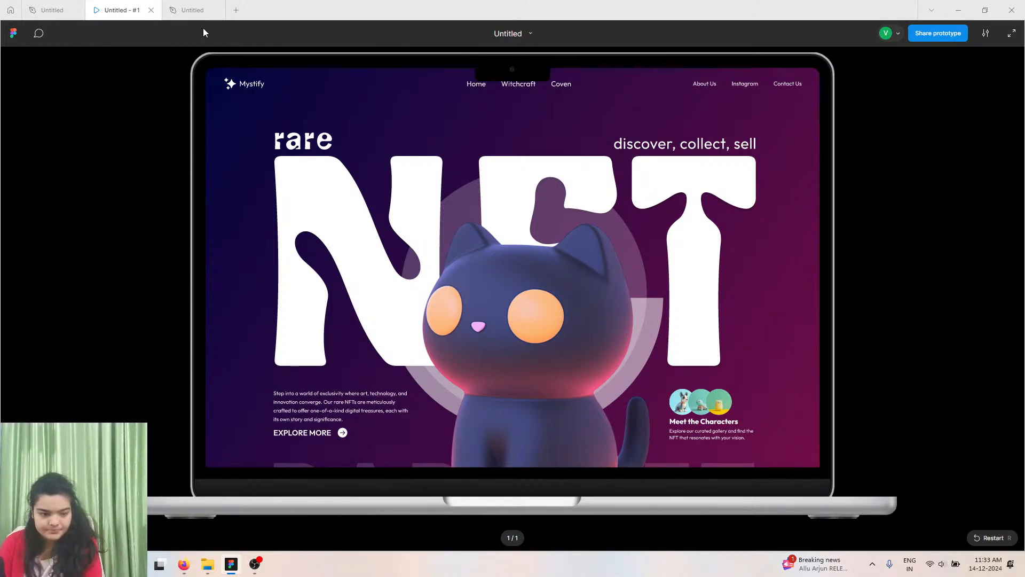
# Preview the Mystify NFT landing page prototype for reference, then open the blank design file.
pyautogui.moveTo(43, 4)
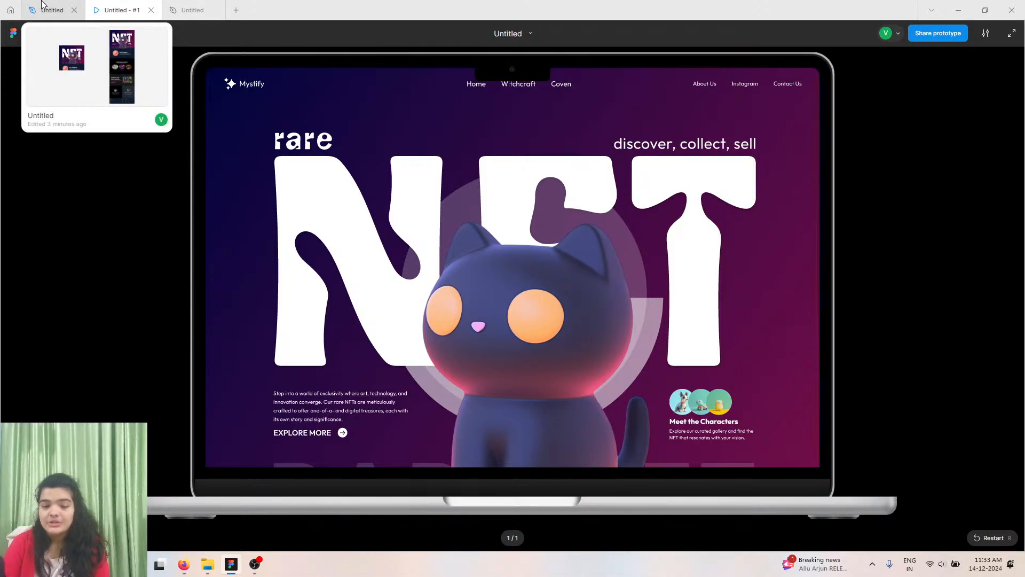
pyautogui.scroll(-5, 771, 396)
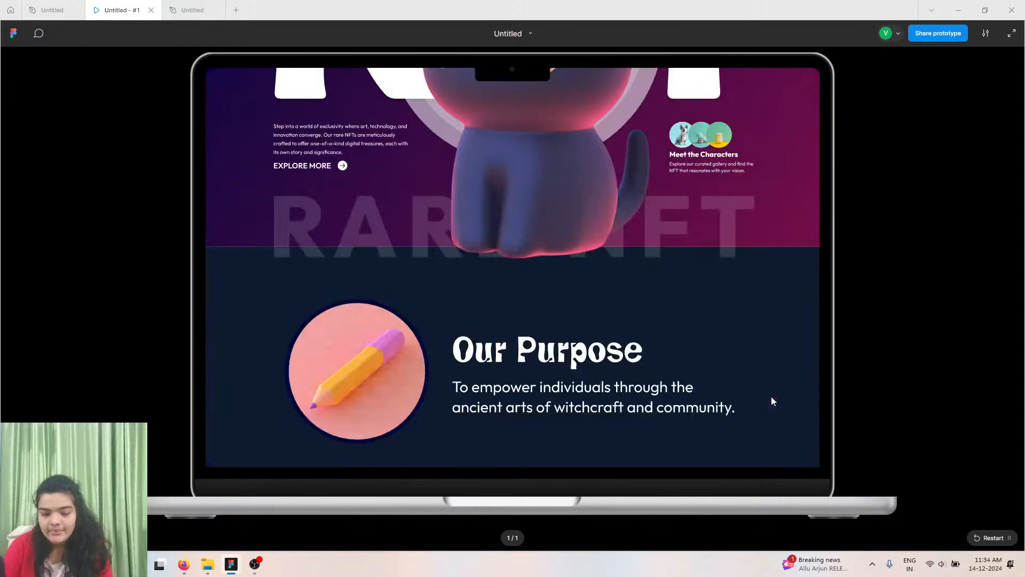
pyautogui.scroll(5, 771, 396)
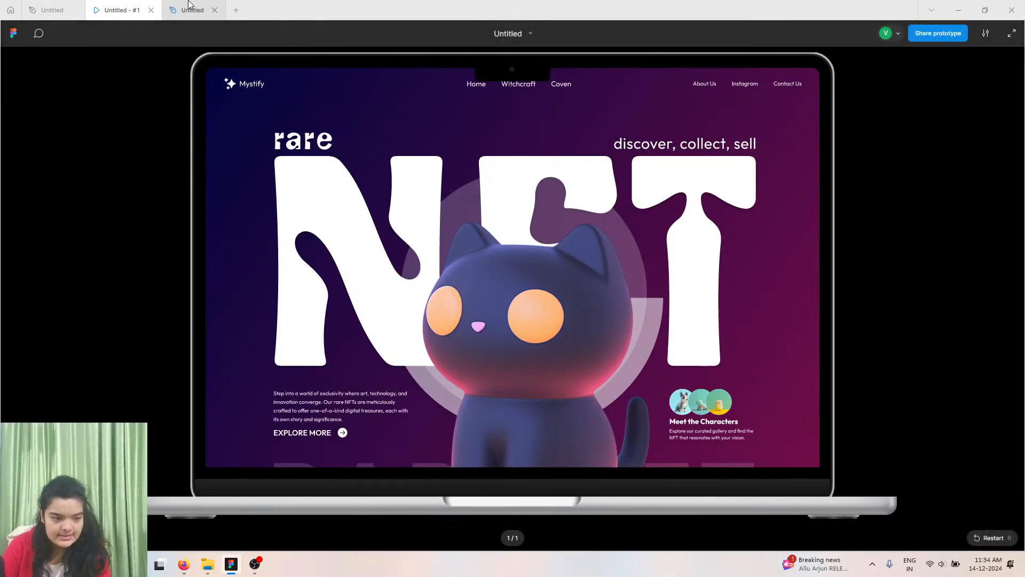
pyautogui.moveTo(189, 4)
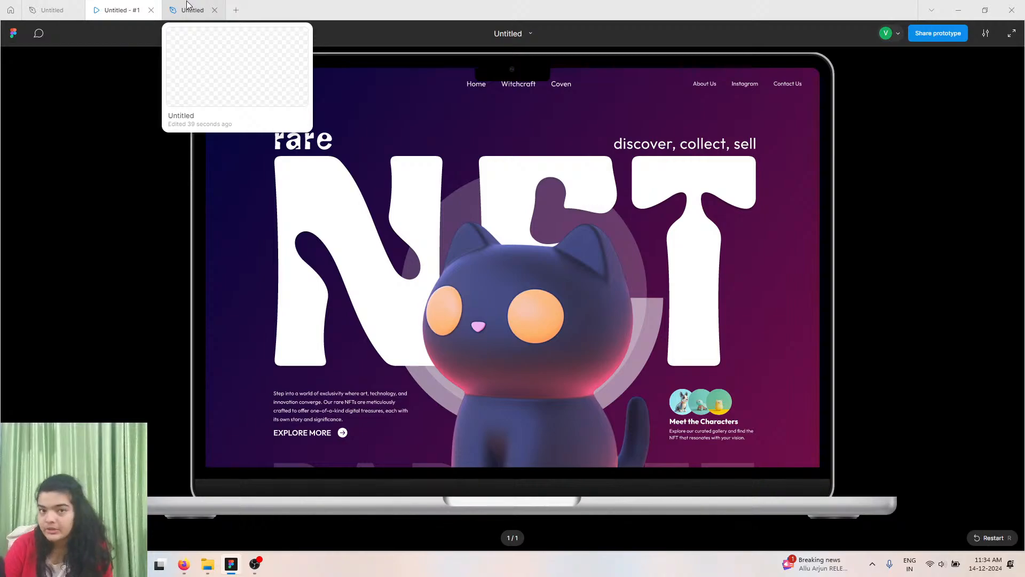
pyautogui.click(187, 8)
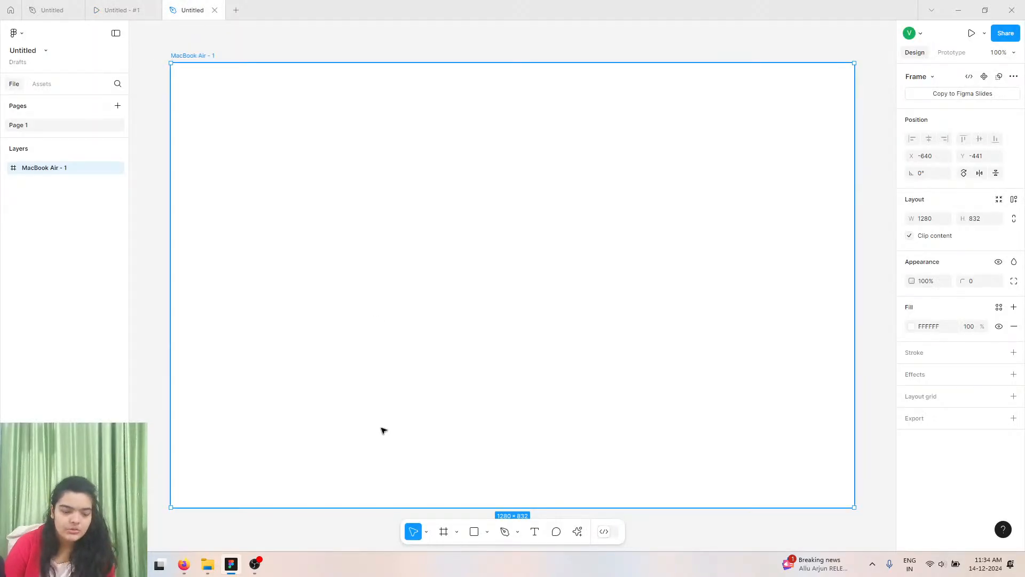
# Draw a 1280 × 935 frame inside the MacBook Air frame.
pyautogui.moveTo(384, 506); pyautogui.dragTo(382, 505)
pyautogui.scroll(5, 478, 474)
pyautogui.scroll(-3, 478, 474)
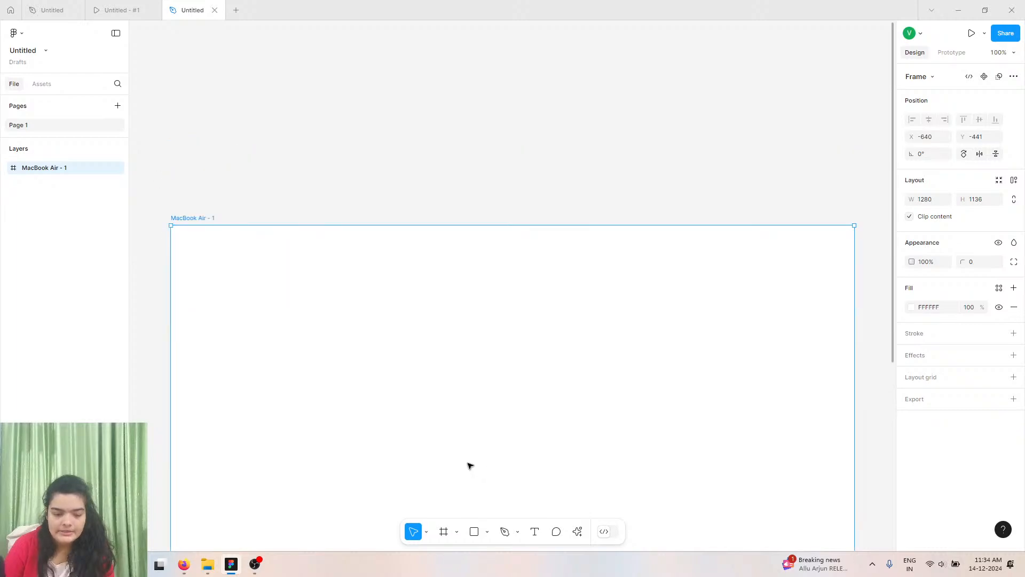
pyautogui.click(447, 529)
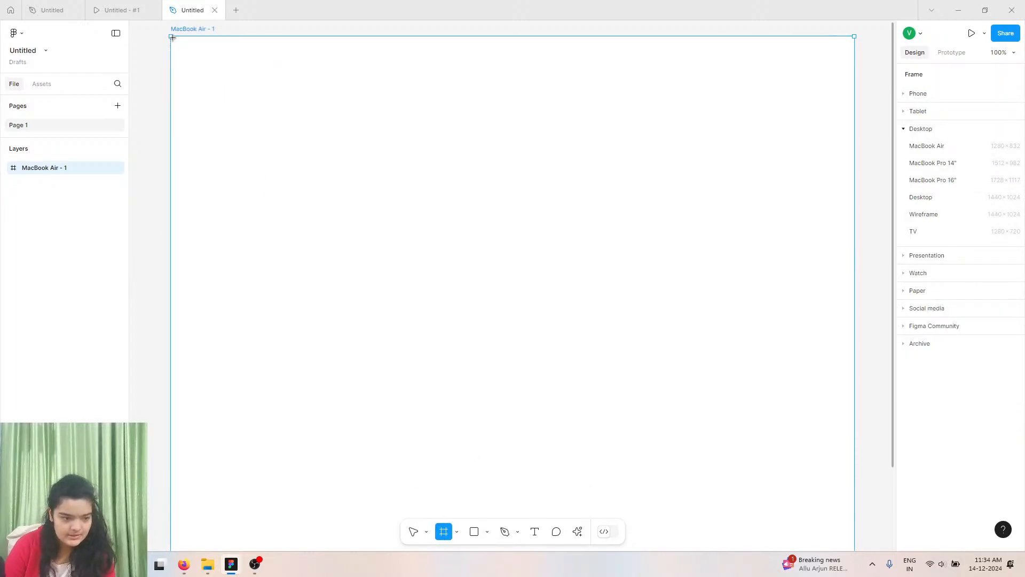
pyautogui.moveTo(170, 35); pyautogui.dragTo(854, 531)
pyautogui.scroll(-1, 826, 357)
pyautogui.scroll(1, 833, 352)
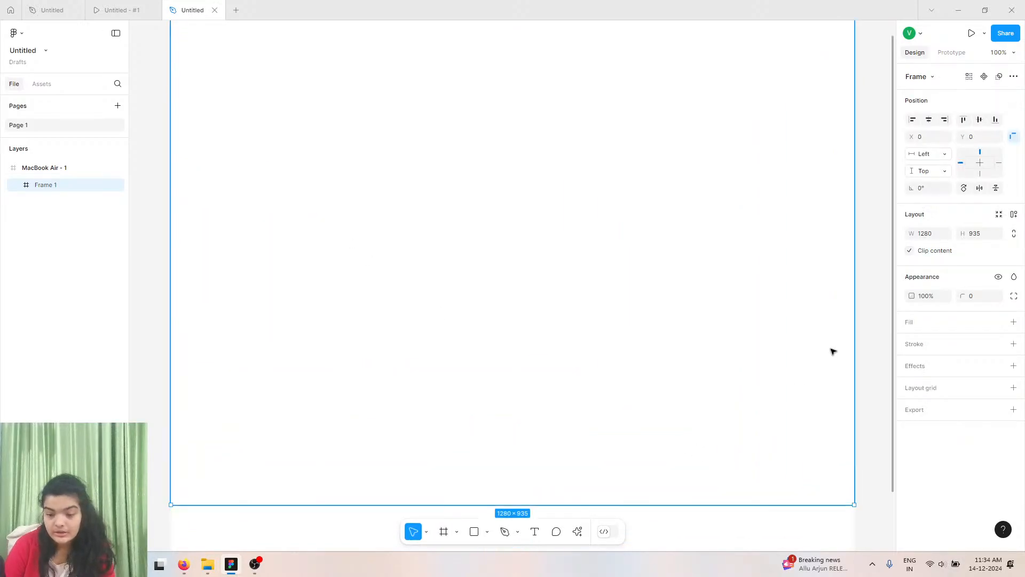
# Add a fill to the new frame and change it to a linear gradient.
pyautogui.click(1014, 322)
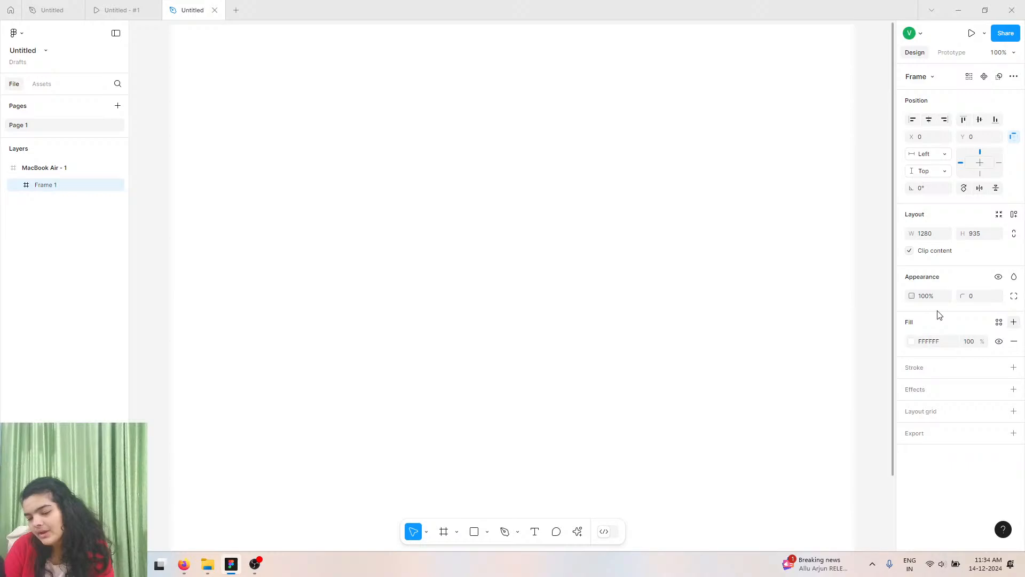
pyautogui.click(912, 341)
pyautogui.click(794, 270)
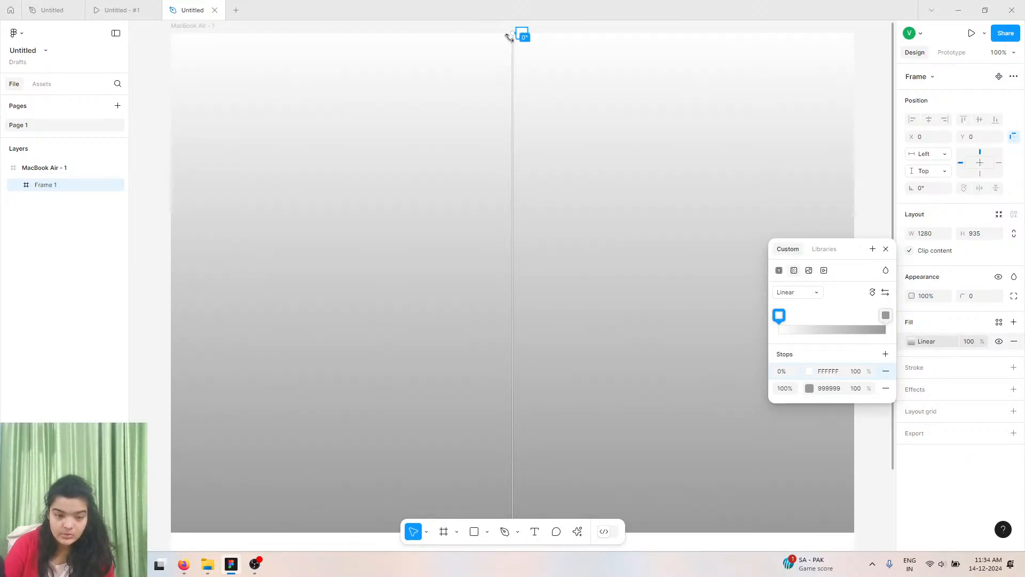
# Position the gradient to run diagonally from the frame's top-left corner to its bottom-right corner.
pyautogui.moveTo(519, 29); pyautogui.dragTo(178, 164)
pyautogui.click(110, 8)
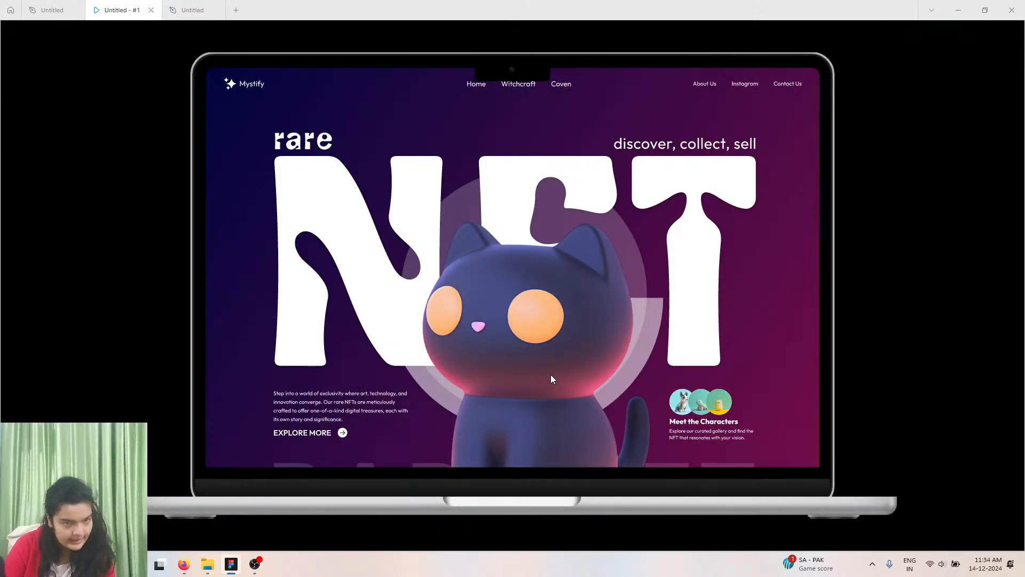
pyautogui.click(209, 9)
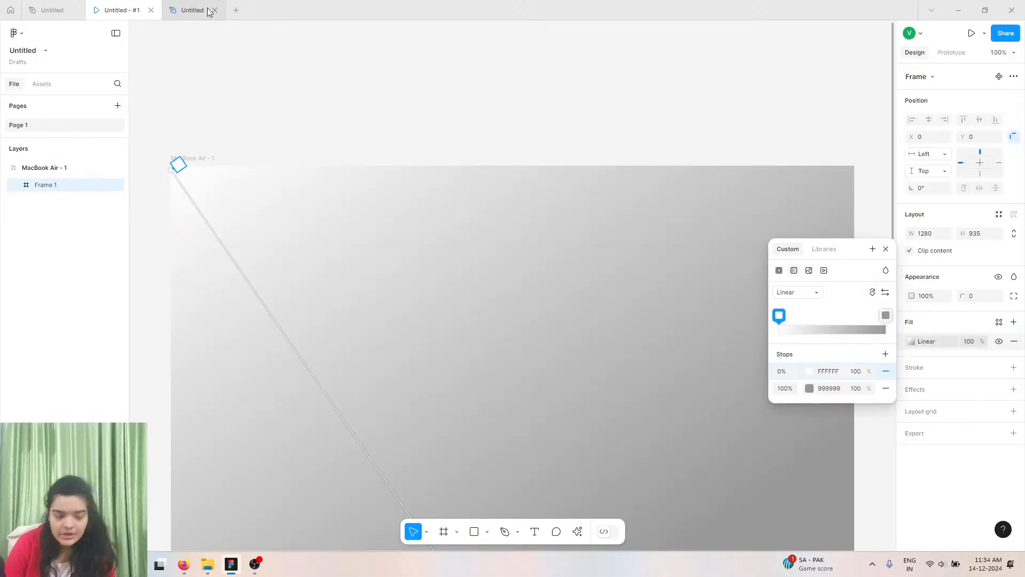
pyautogui.scroll(-3, 574, 519)
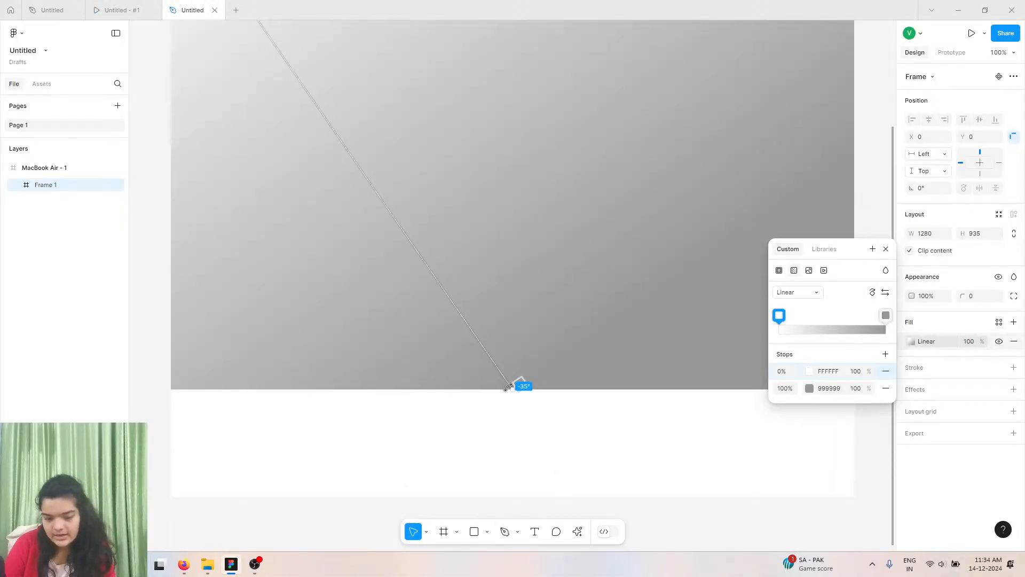
pyautogui.moveTo(508, 390); pyautogui.dragTo(597, 389)
pyautogui.moveTo(695, 390); pyautogui.dragTo(876, 398)
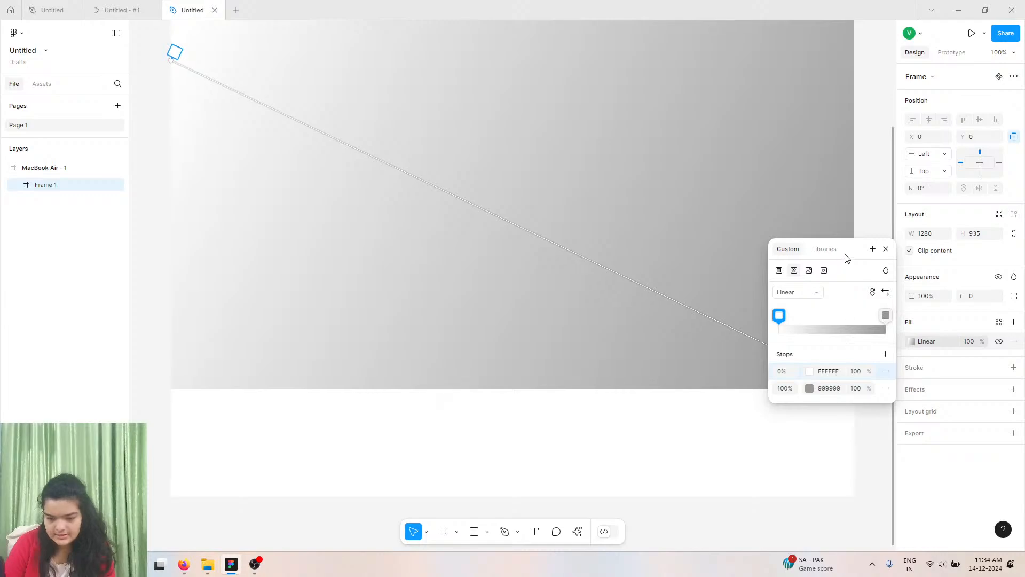
pyautogui.moveTo(847, 256); pyautogui.dragTo(613, 295)
pyautogui.scroll(4, 350, 344)
pyautogui.scroll(2, 204, 241)
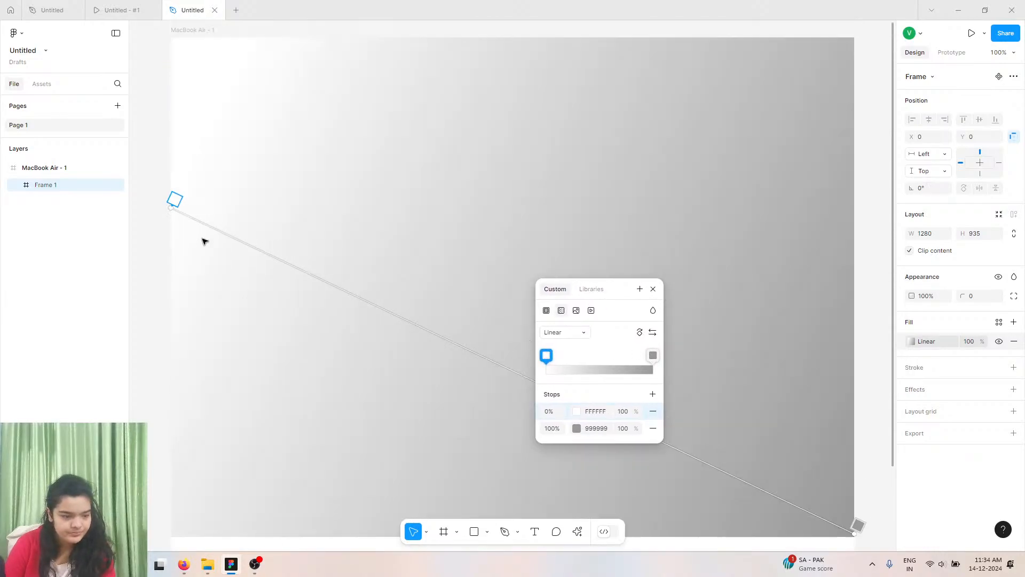
pyautogui.moveTo(171, 194); pyautogui.dragTo(176, 82)
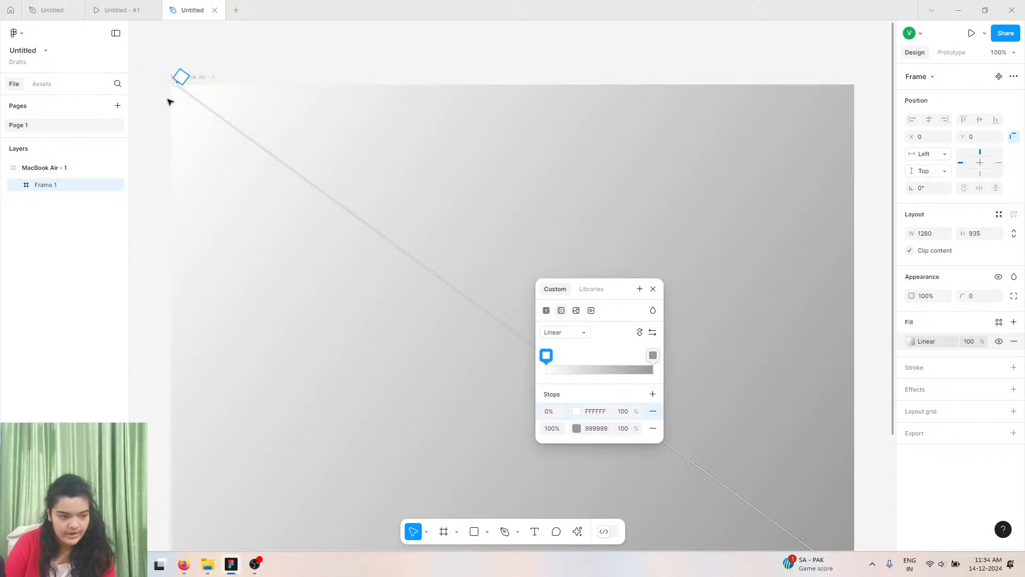
# In the reference design, select the hero section and copy its gradient's starting stop colour 00053E.
pyautogui.click(54, 7)
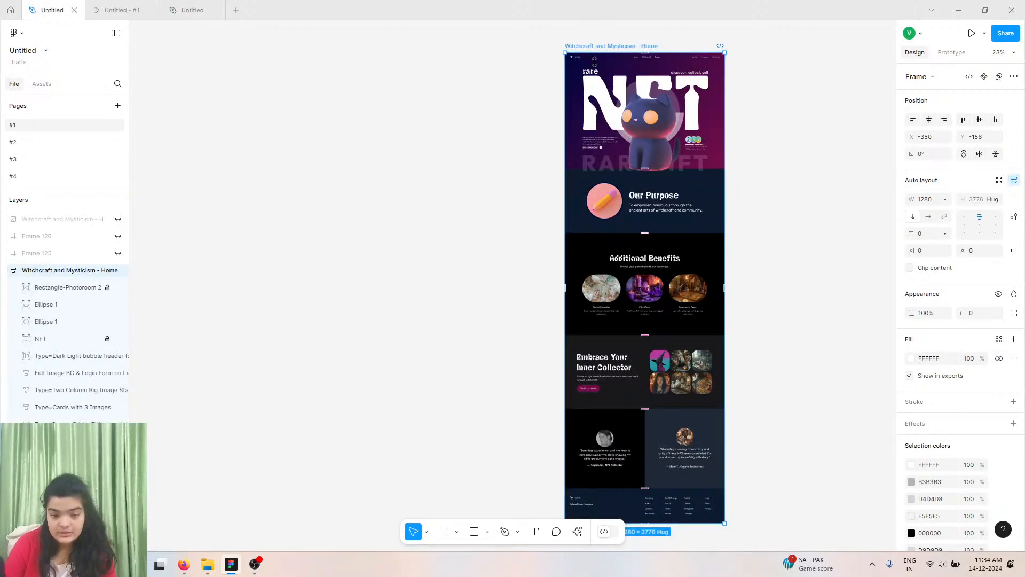
pyautogui.scroll(5, 631, 84)
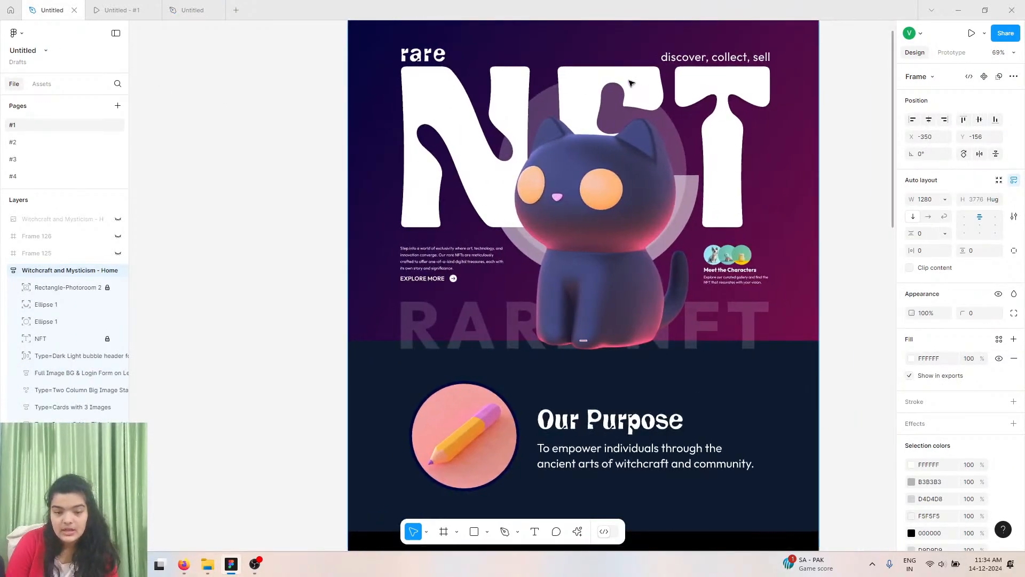
pyautogui.hscroll(1, 631, 84)
pyautogui.scroll(-1, 631, 84)
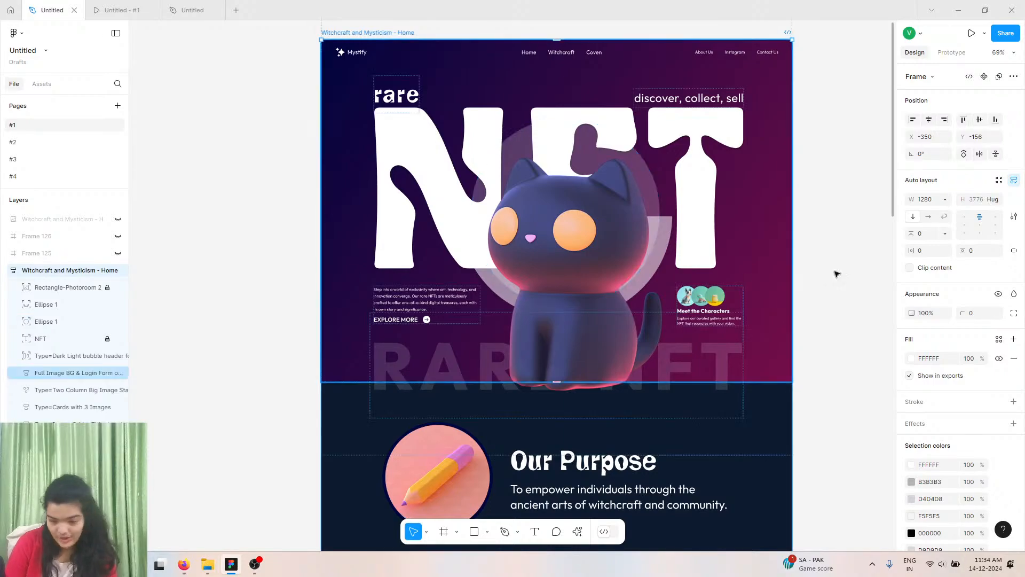
pyautogui.click(383, 60)
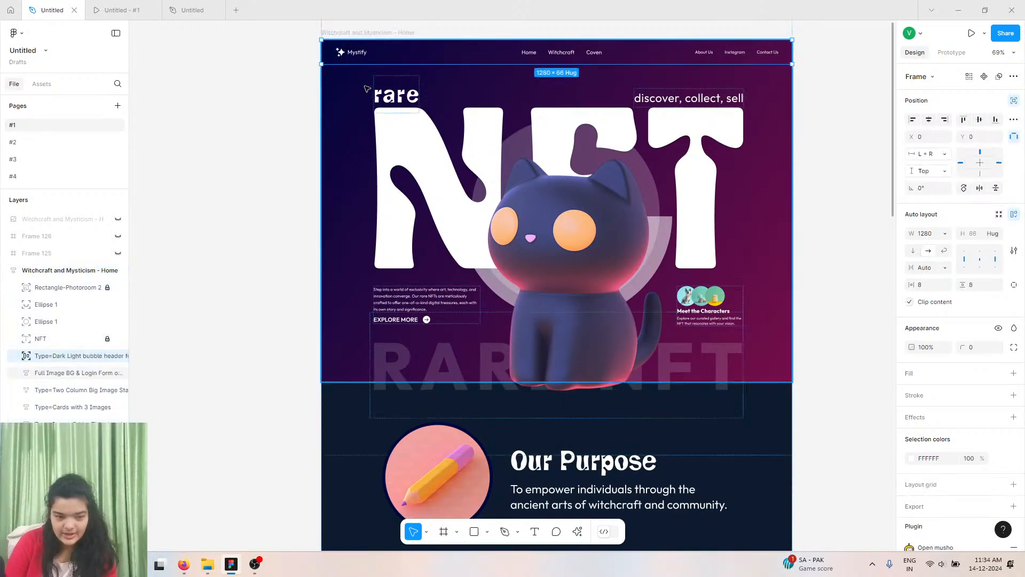
pyautogui.click(366, 88)
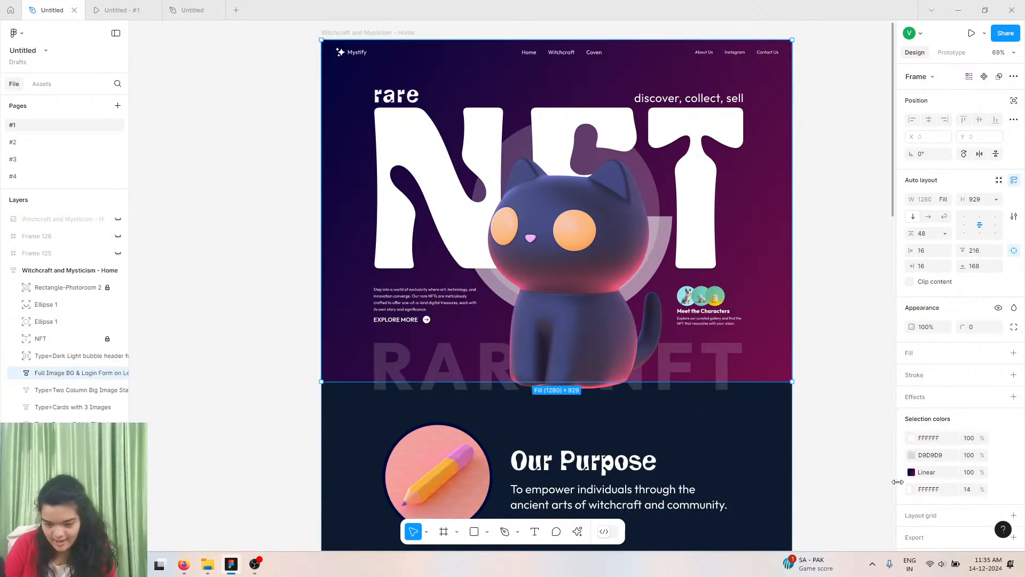
pyautogui.click(911, 472)
pyautogui.click(824, 510)
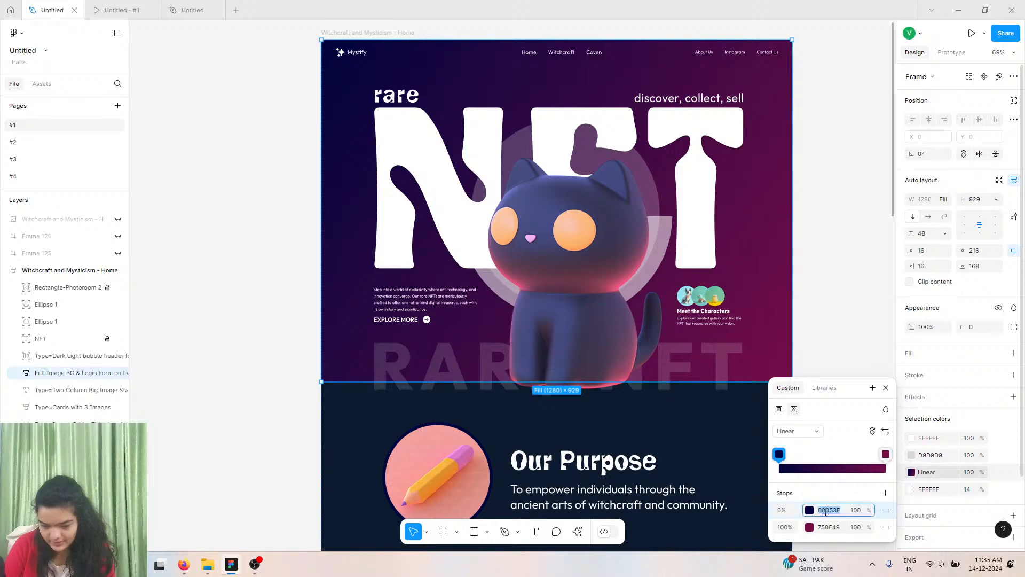
pyautogui.rightClick(825, 510)
pyautogui.click(842, 461)
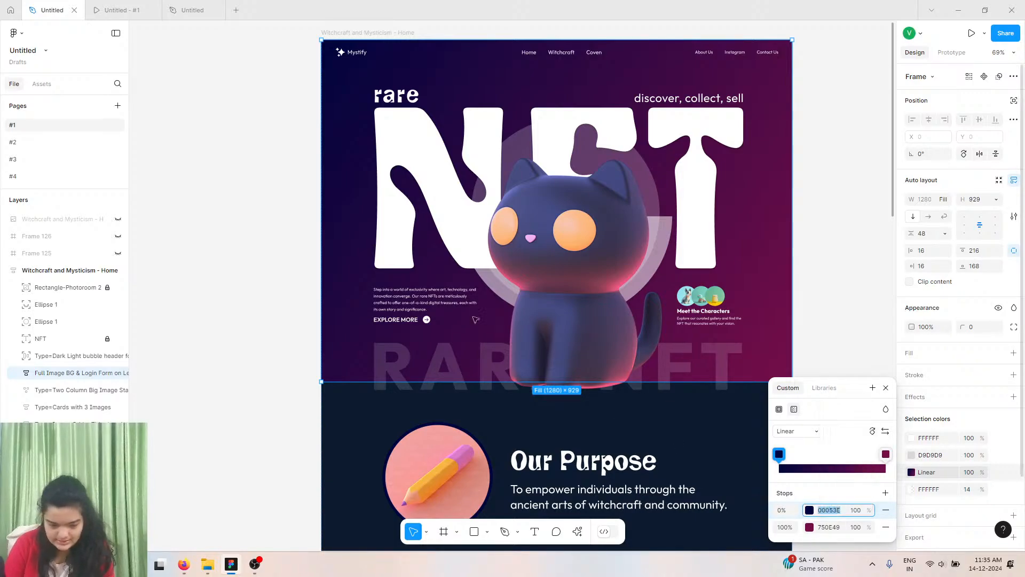
# Paste 00053E as the colour of the new frame gradient's starting stop.
pyautogui.click(123, 10)
pyautogui.click(192, 10)
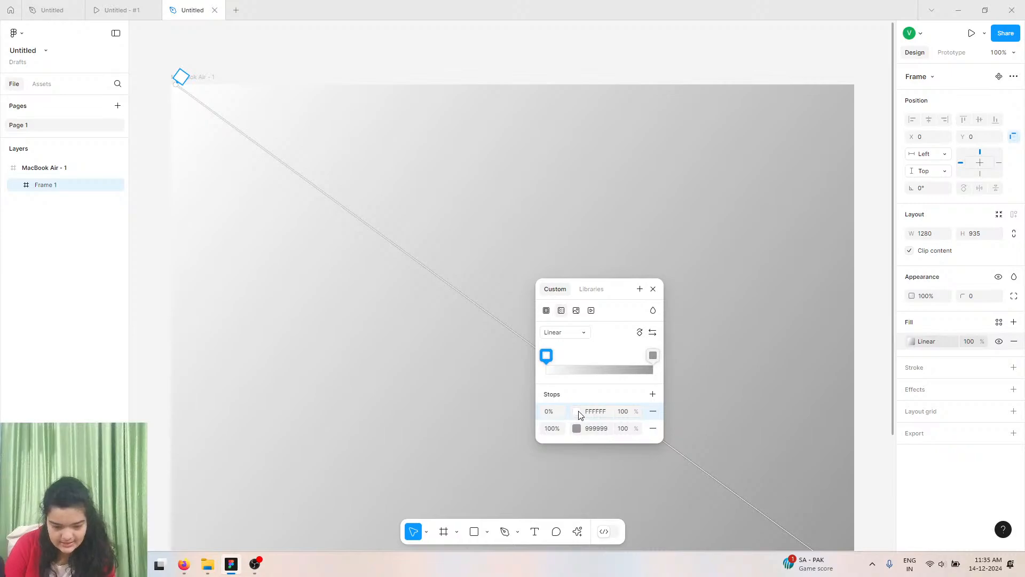
pyautogui.click(578, 412)
pyautogui.rightClick(488, 459)
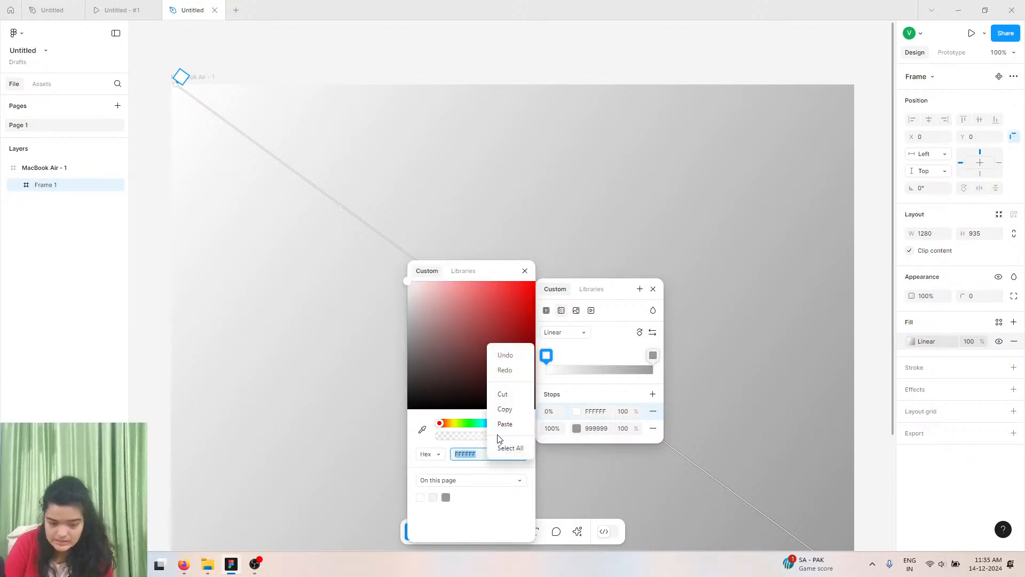
pyautogui.click(504, 424)
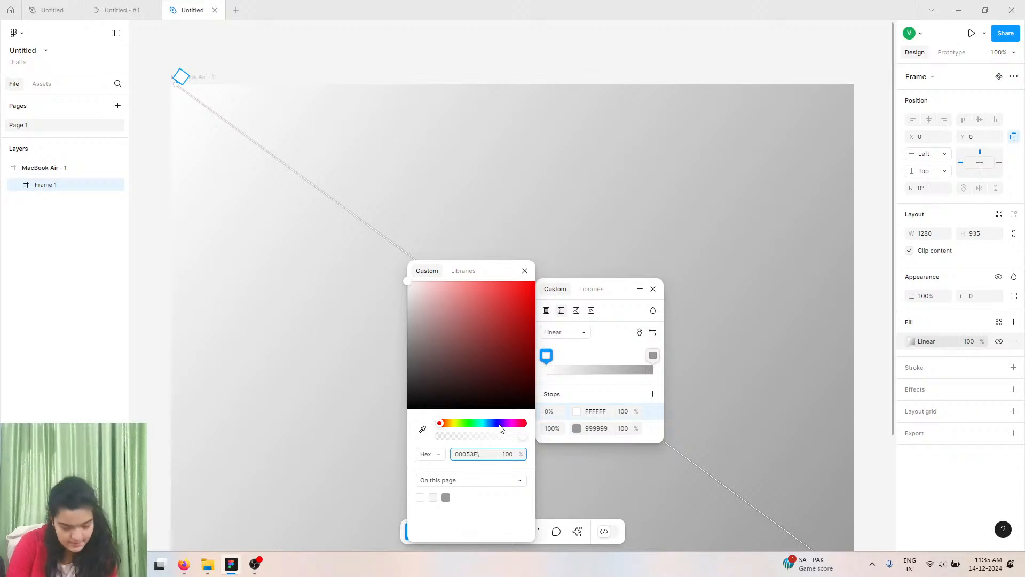
pyautogui.press('Return')
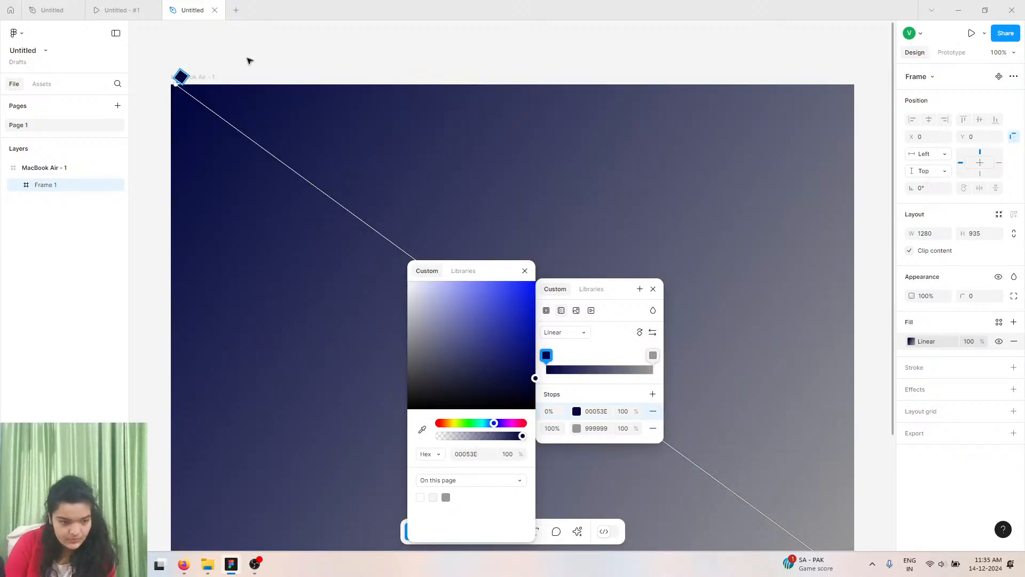
# Copy the reference hero gradient's end stop colour 750E49 and return to the new design.
pyautogui.click(52, 10)
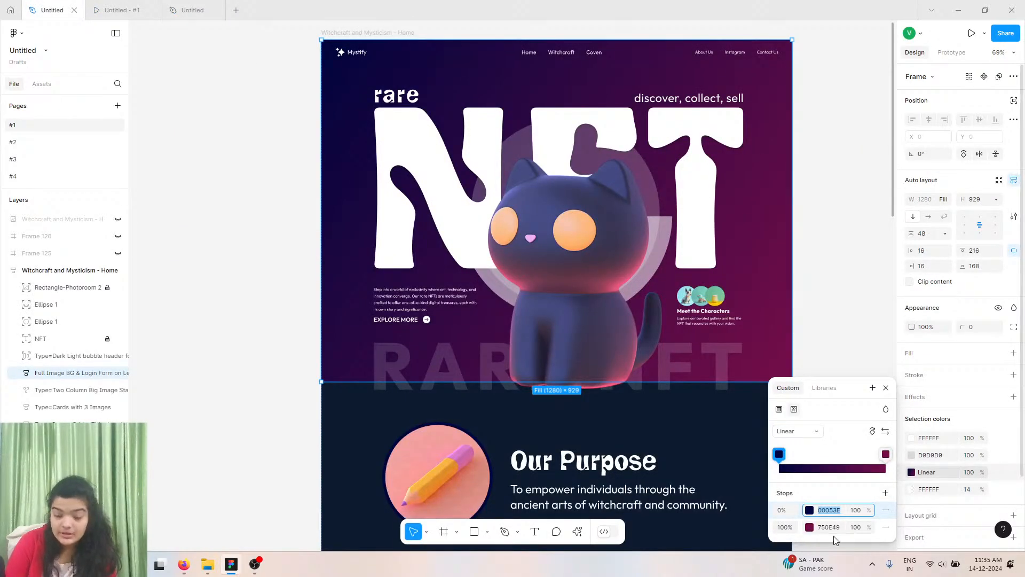
pyautogui.click(829, 527)
pyautogui.rightClick(829, 527)
pyautogui.click(840, 484)
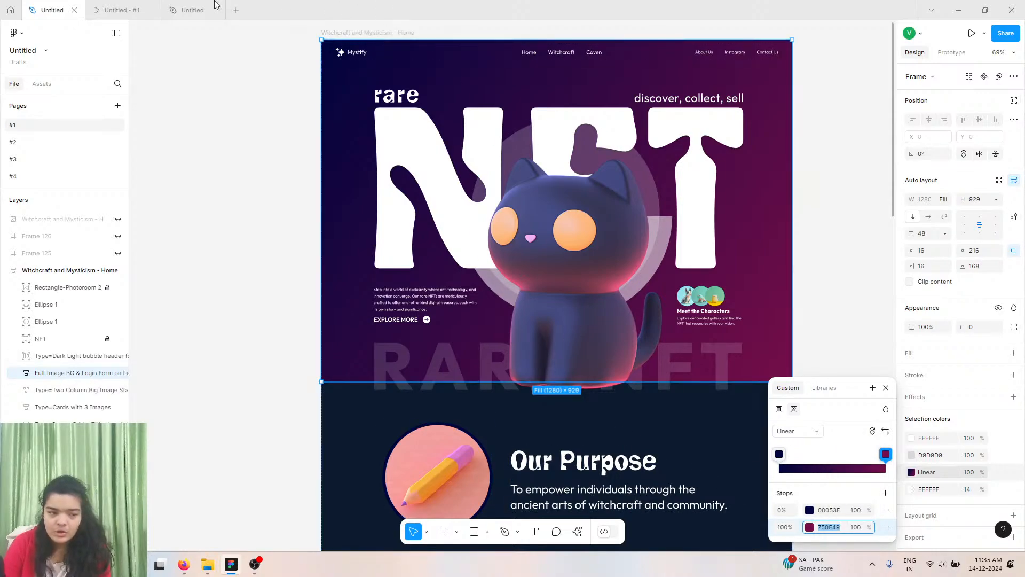
pyautogui.click(118, 9)
pyautogui.click(192, 9)
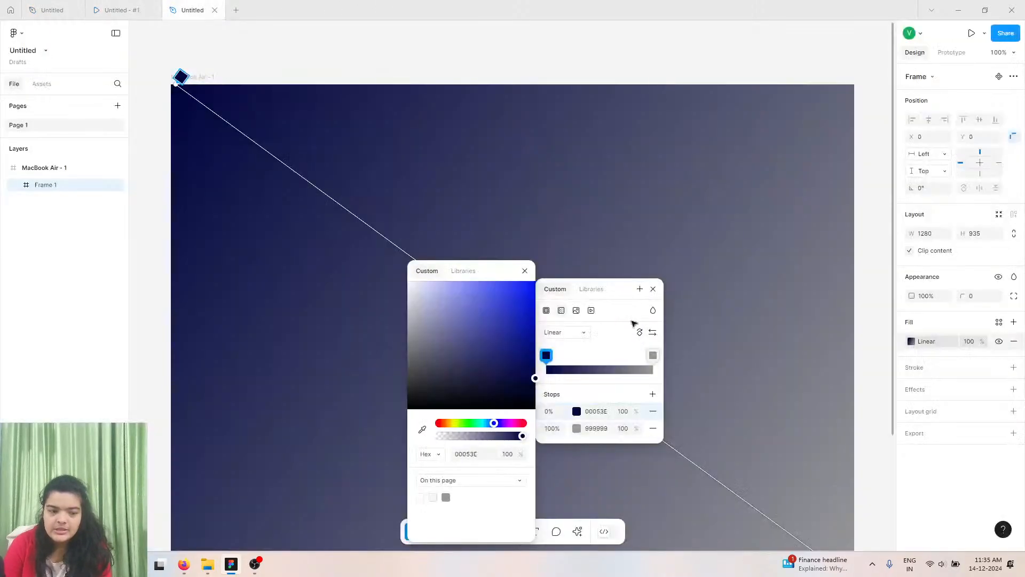
# Set the new gradient's end stop colour to 750E49 and close the colour panels.
pyautogui.click(612, 430)
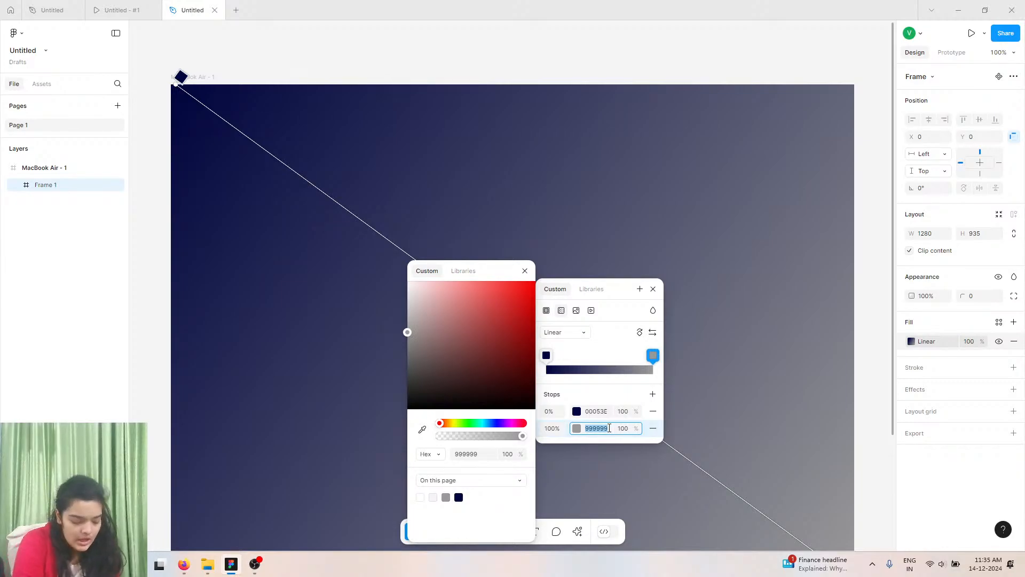
pyautogui.write('750E49')
pyautogui.press('Return')
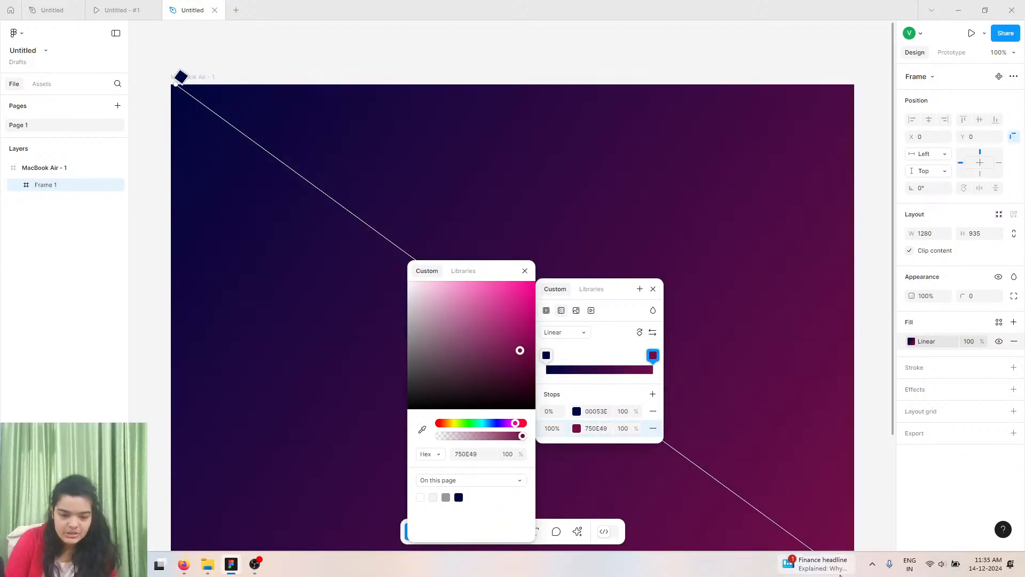
pyautogui.click(523, 272)
pyautogui.scroll(-1, 520, 274)
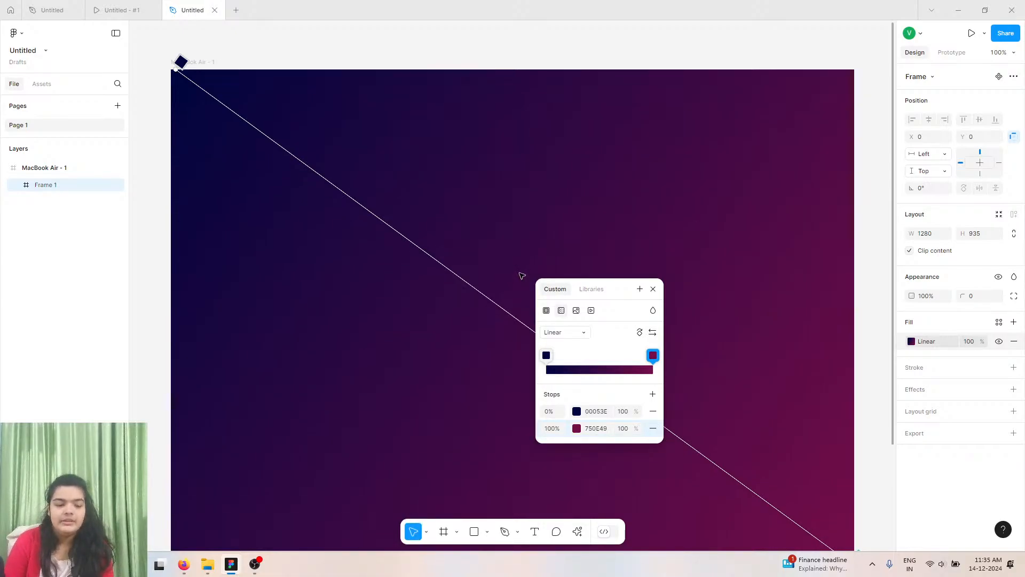
pyautogui.click(609, 257)
pyautogui.scroll(-2, 507, 366)
pyautogui.scroll(2, 505, 366)
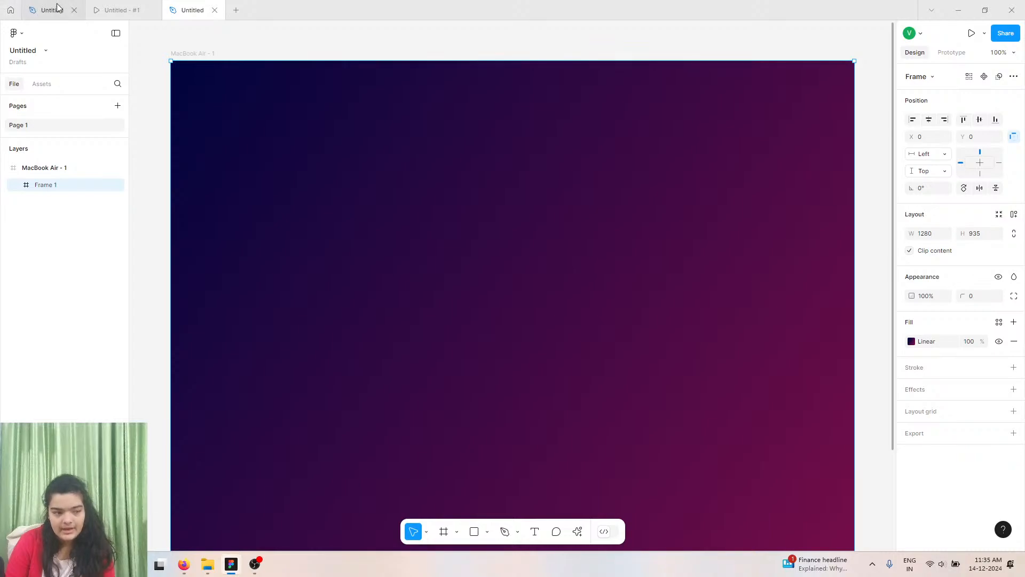
pyautogui.scroll(-5, 606, 439)
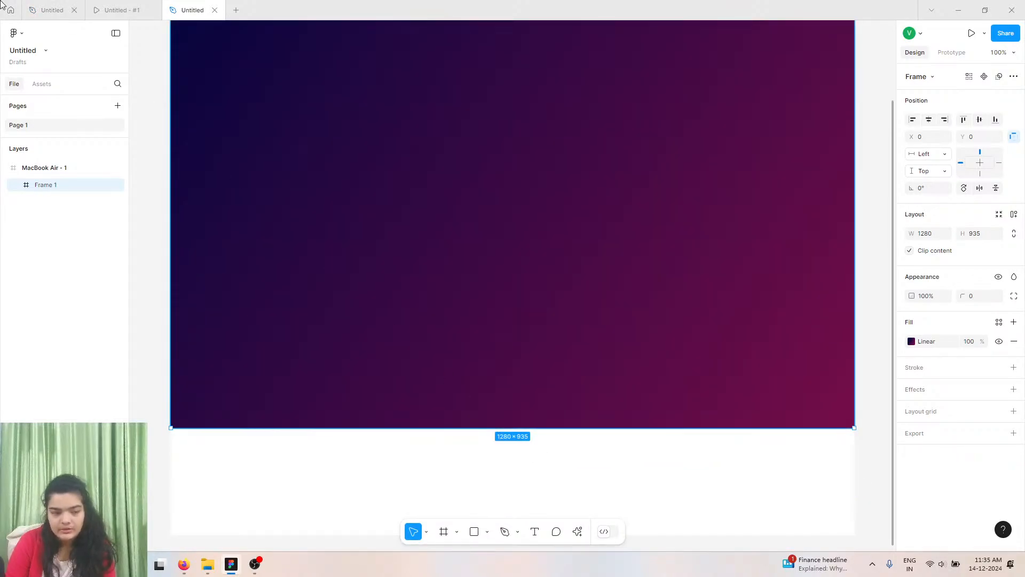
# Compare the reference design's hero section with the new gradient frame.
pyautogui.hotkey('ctrl', 'Tab')
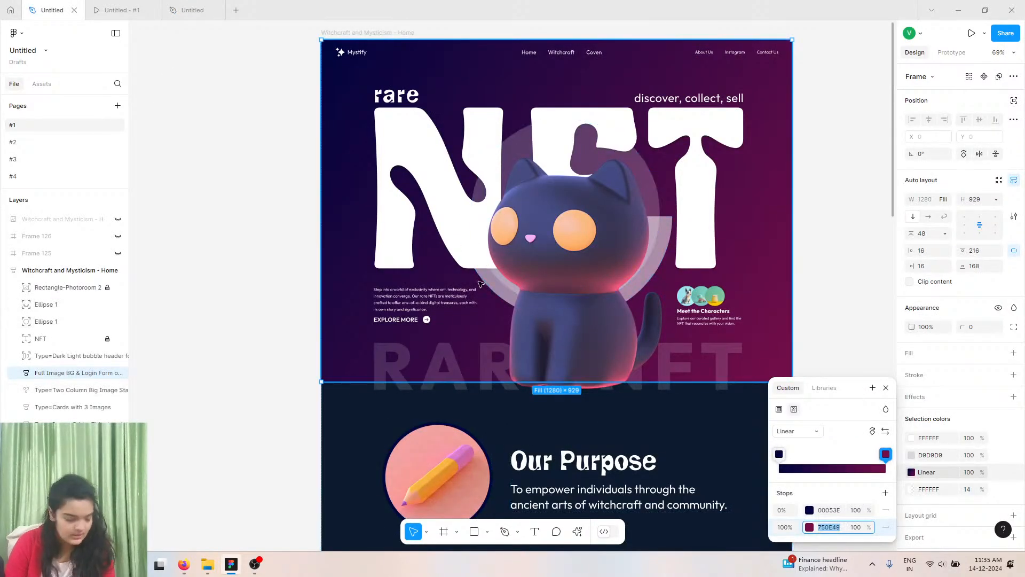
pyautogui.scroll(2, 507, 294)
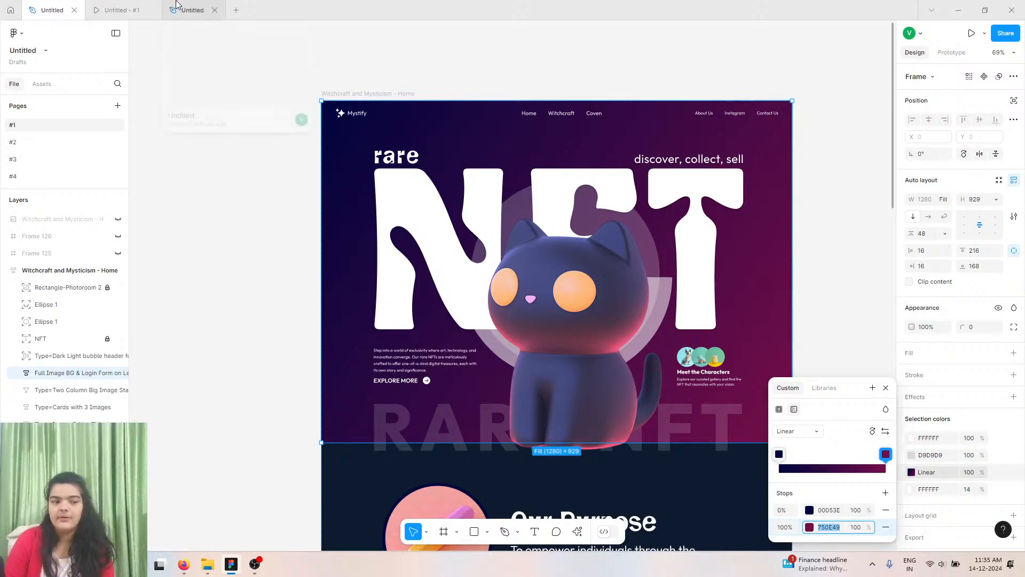
pyautogui.click(189, 10)
pyautogui.scroll(2, 522, 296)
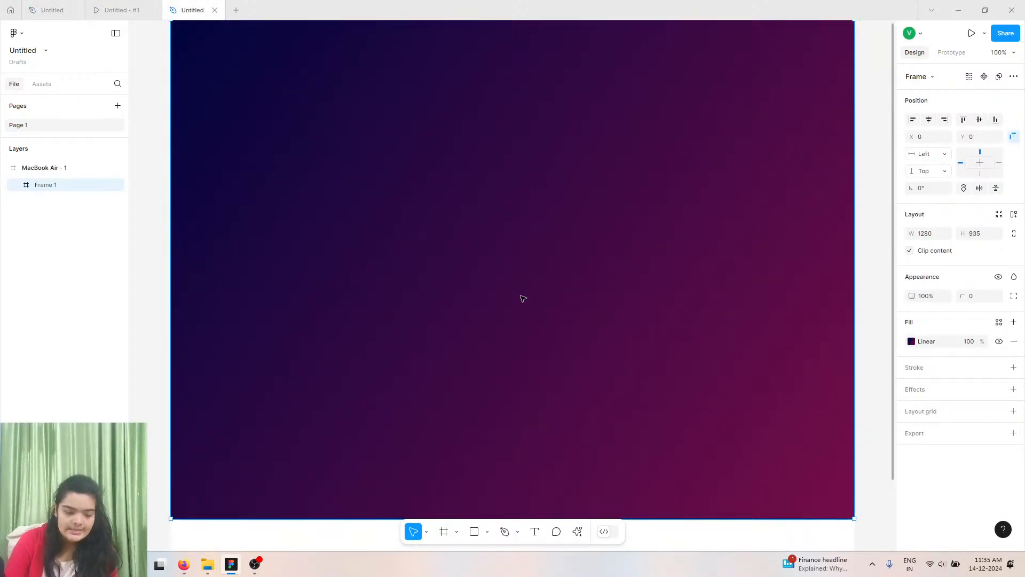
pyautogui.scroll(1, 523, 297)
pyautogui.scroll(-5, 524, 299)
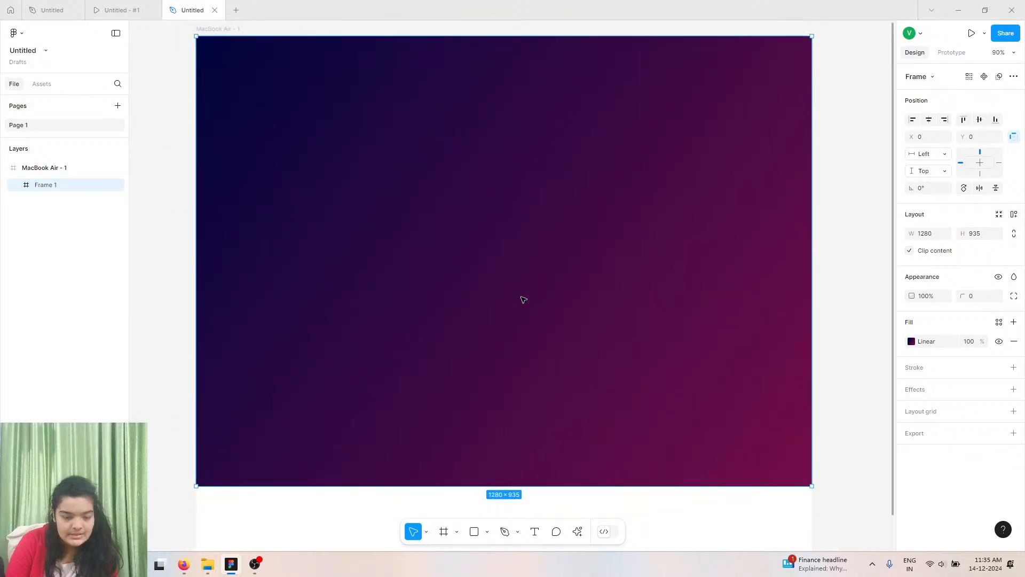
pyautogui.scroll(3, 523, 300)
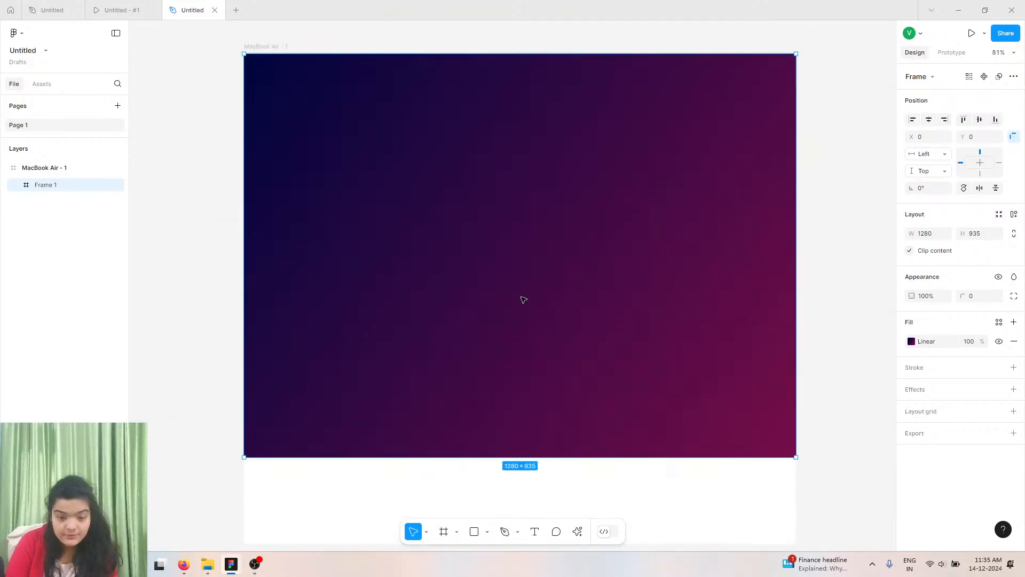
# Try adding the Lummi plugin's 3D black cat image as the selected frame's fill, and undo it.
pyautogui.click(577, 531)
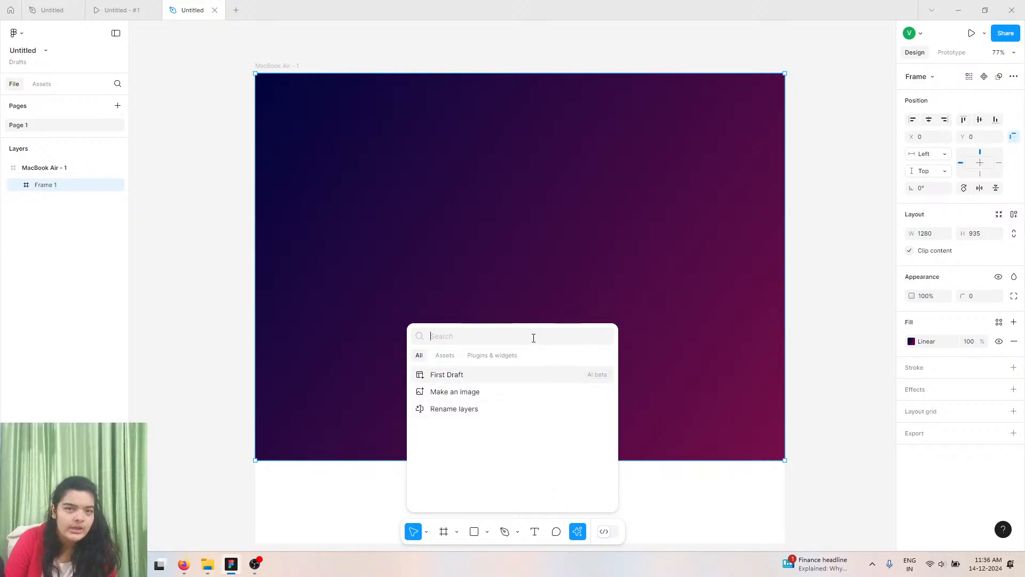
pyautogui.click(514, 358)
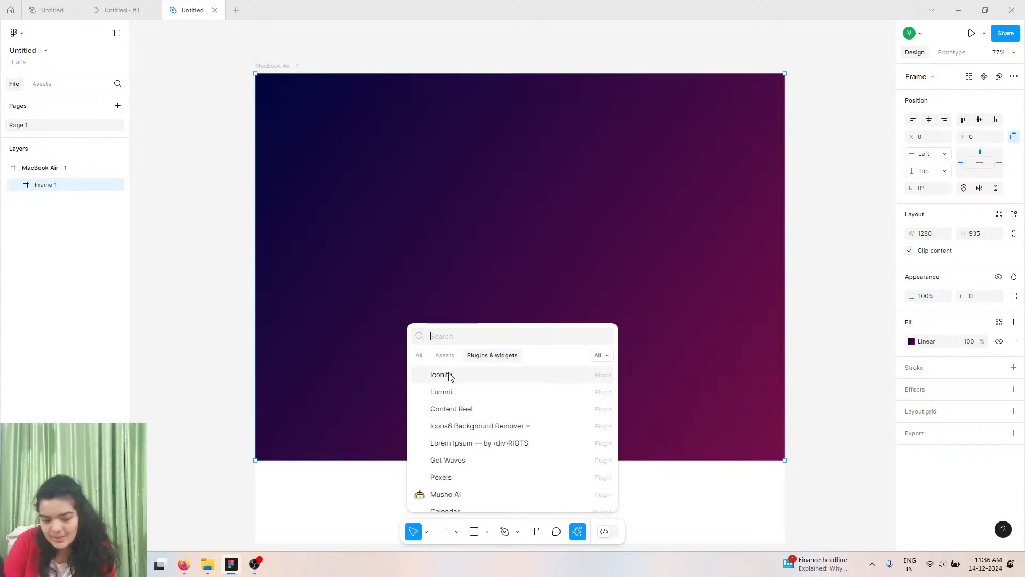
pyautogui.click(448, 391)
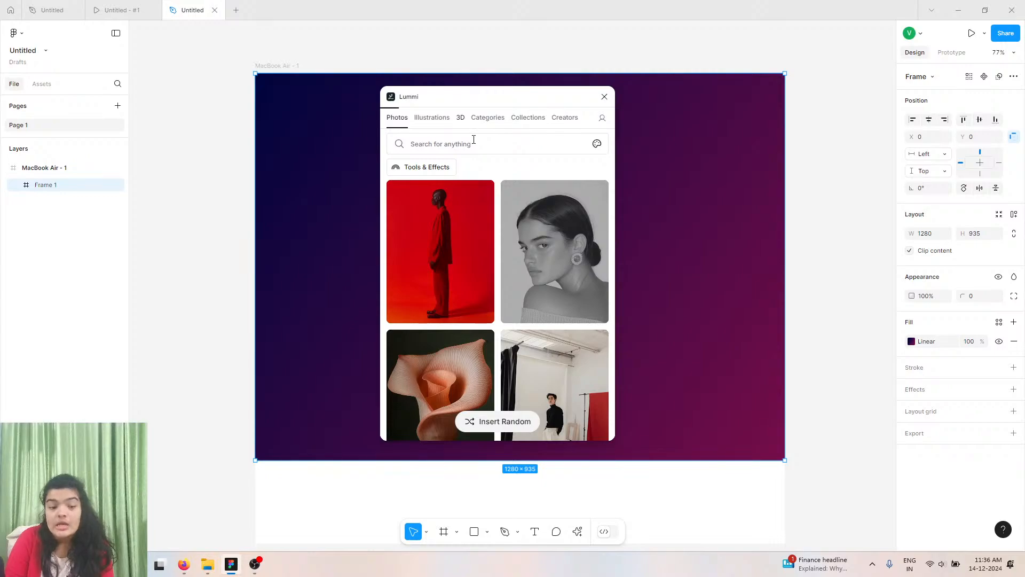
pyautogui.click(458, 118)
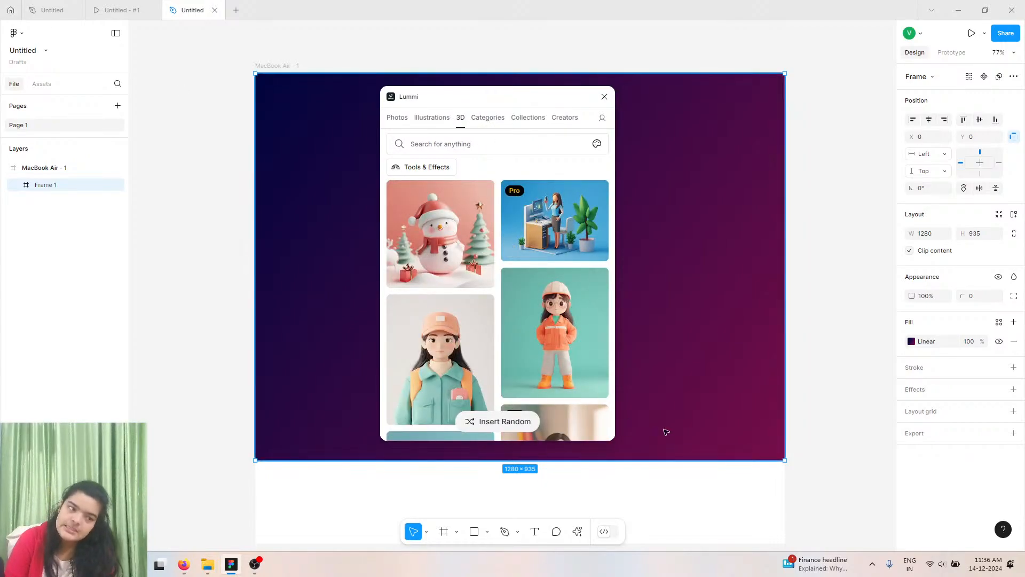
pyautogui.scroll(-10, 462, 279)
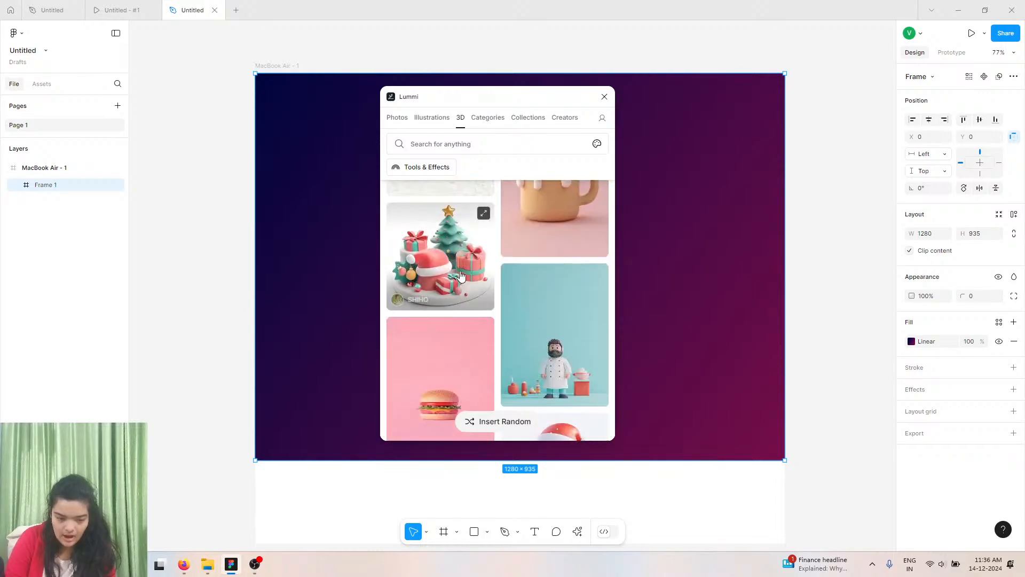
pyautogui.scroll(-10, 473, 312)
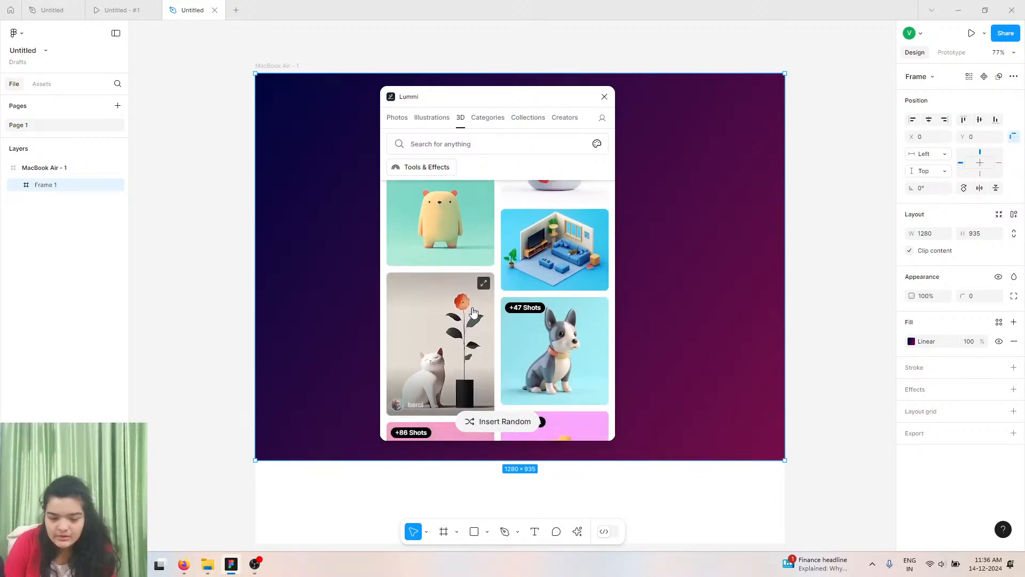
pyautogui.scroll(-3, 473, 311)
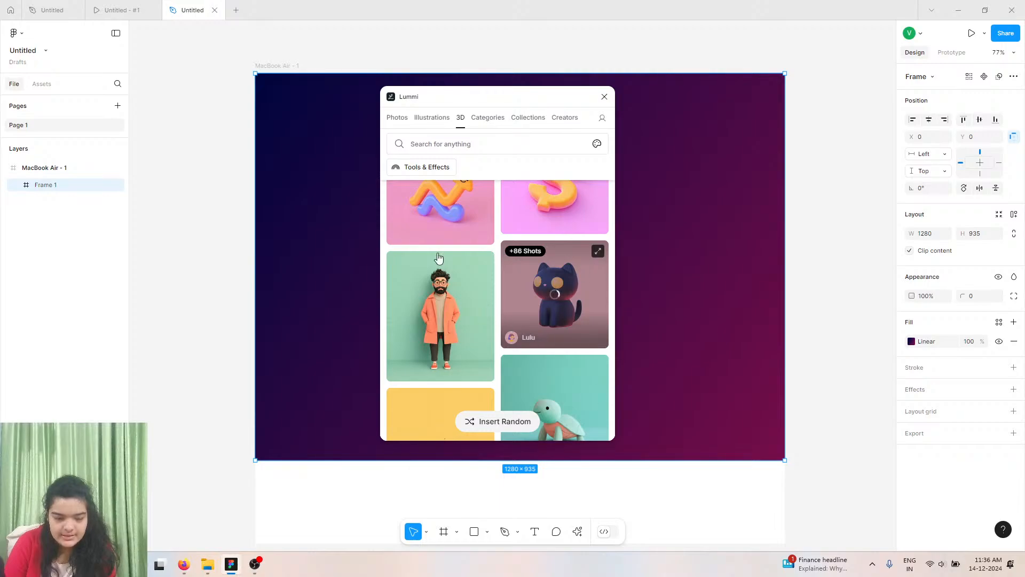
pyautogui.click(563, 341)
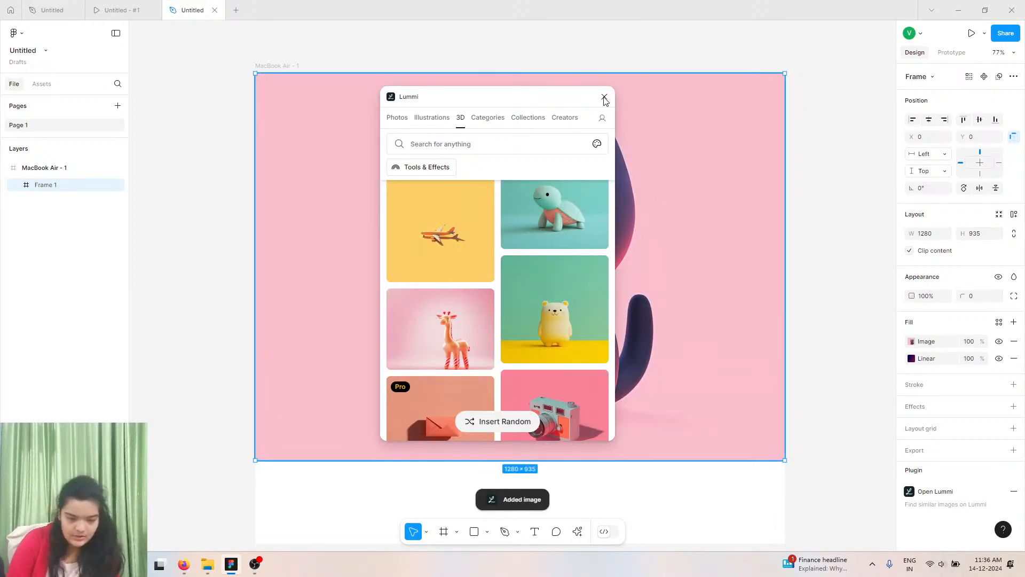
pyautogui.click(558, 47)
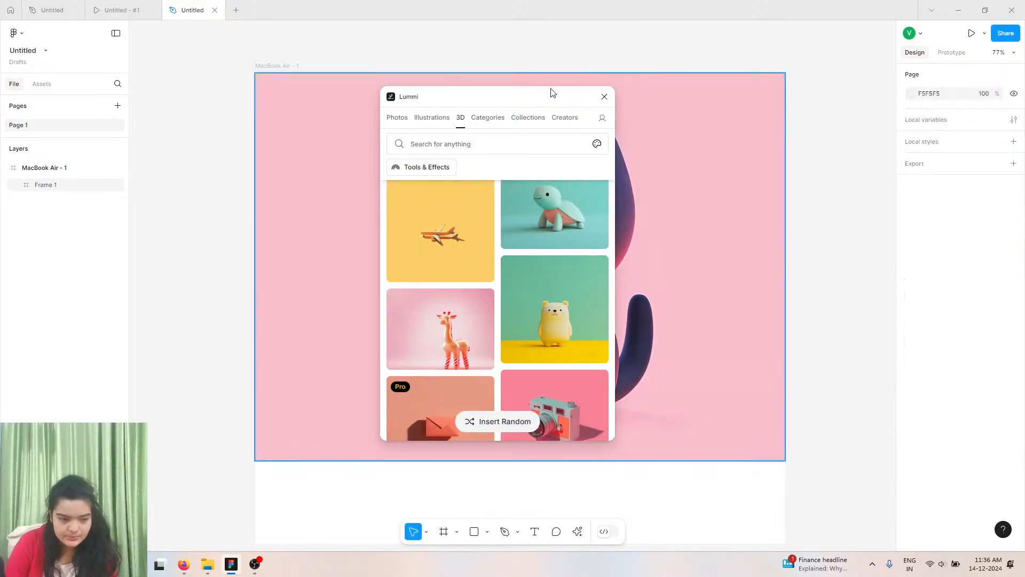
pyautogui.click(604, 96)
pyautogui.hotkey('ctrl', 'z')
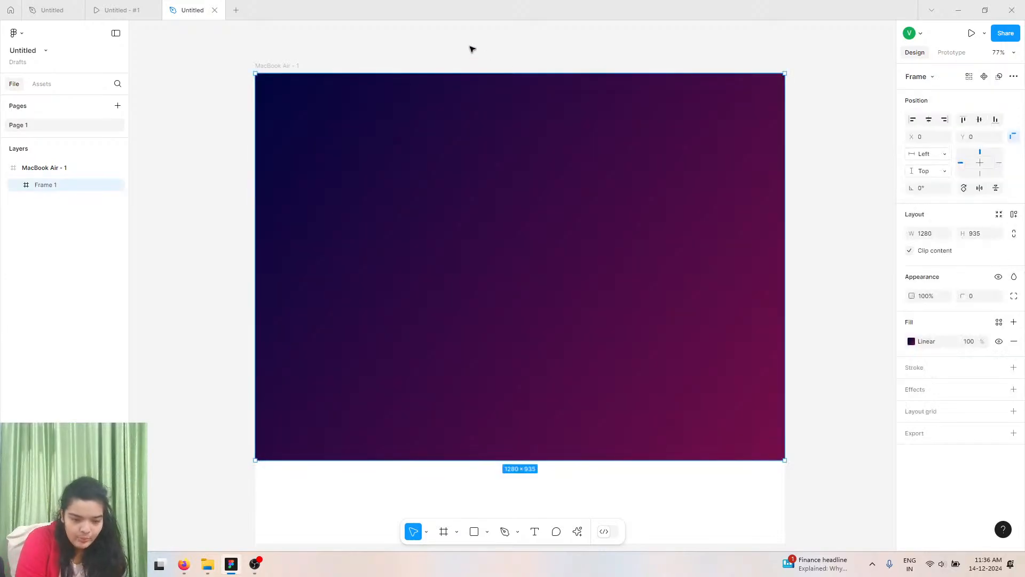
# Insert the 3D black cat image from the Lummi plugin onto the canvas as a separate image.
pyautogui.click(249, 176)
pyautogui.scroll(-6, 281, 213)
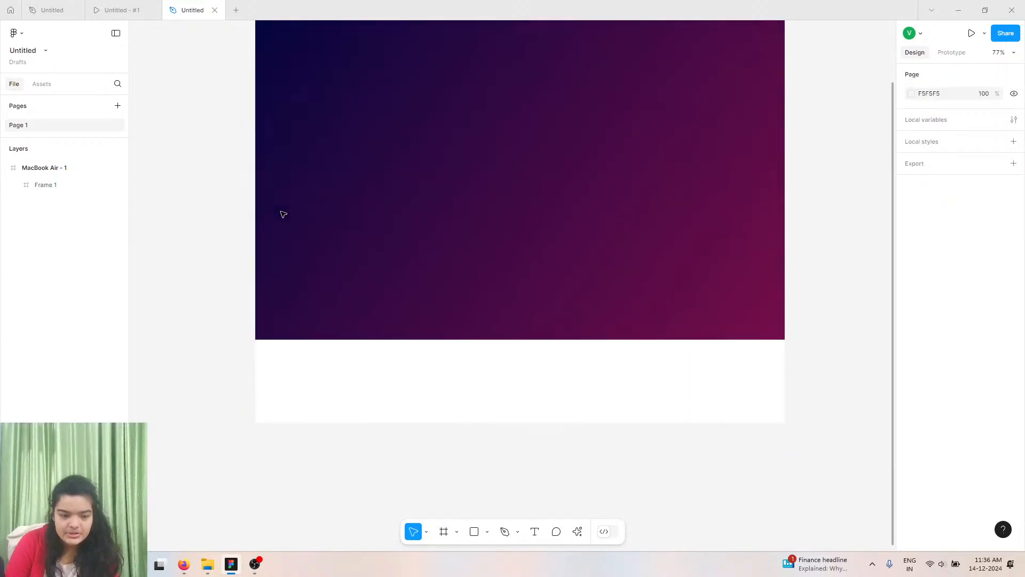
pyautogui.click(578, 531)
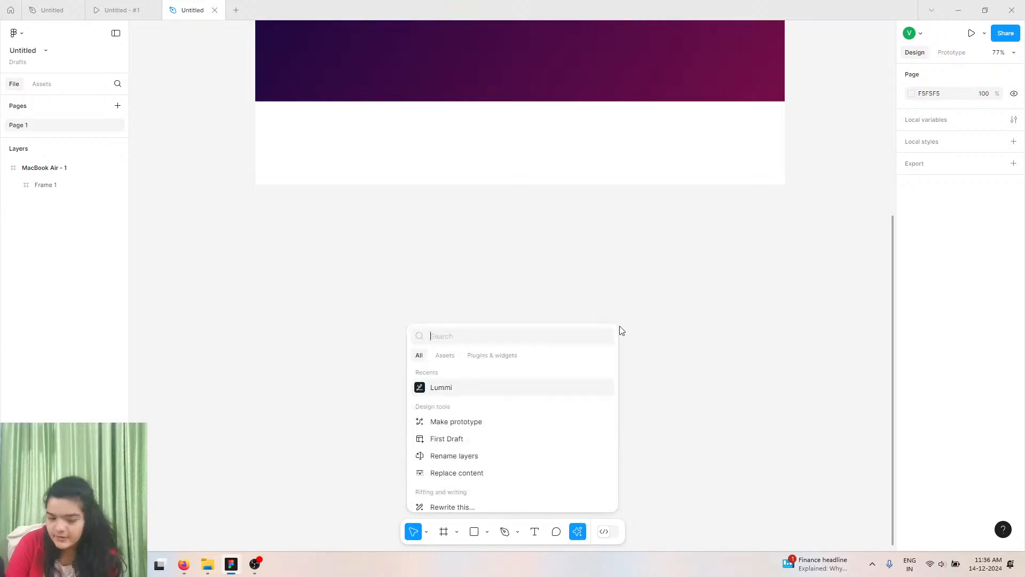
pyautogui.click(480, 395)
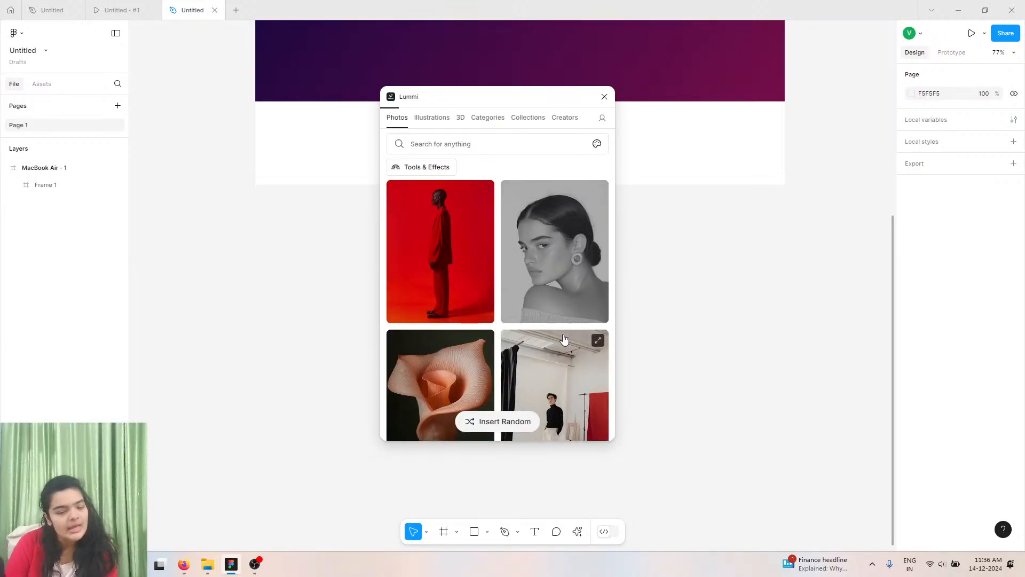
pyautogui.click(460, 118)
pyautogui.scroll(-5, 555, 347)
pyautogui.scroll(-10, 575, 339)
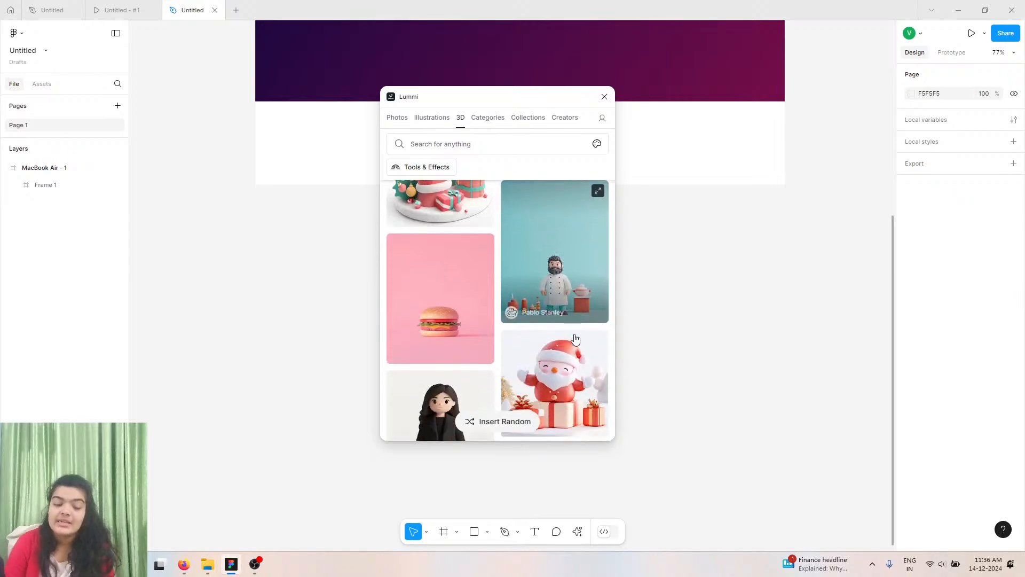
pyautogui.scroll(-8, 575, 339)
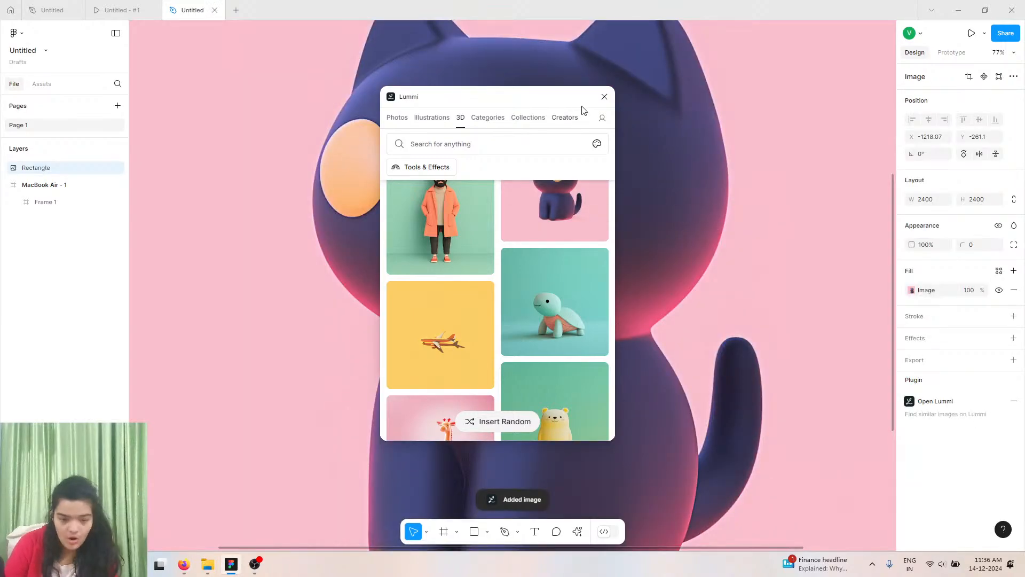
pyautogui.click(604, 97)
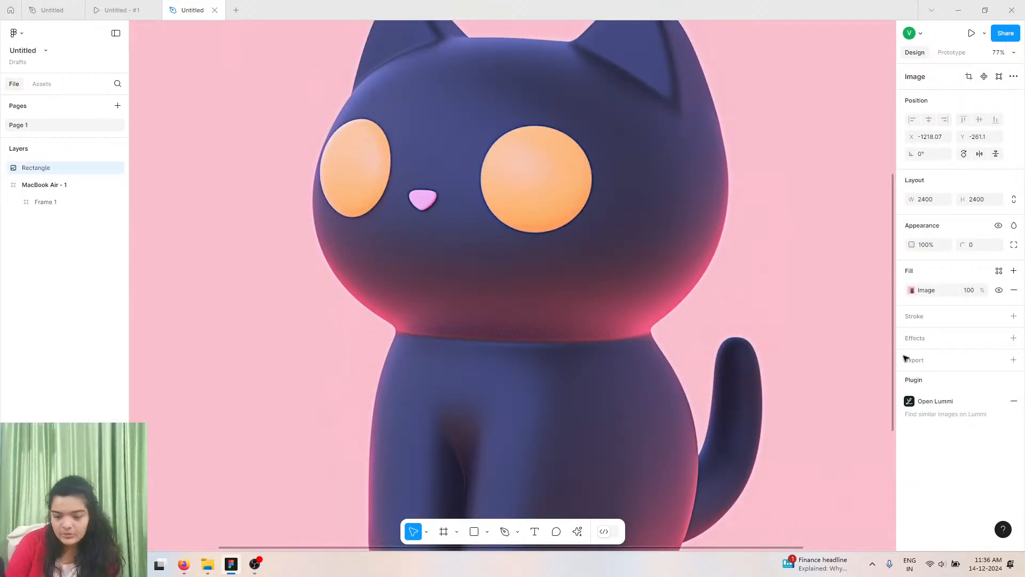
# Remove the cat image's background with the AI Remove background action.
pyautogui.hotkey('shift', '1')
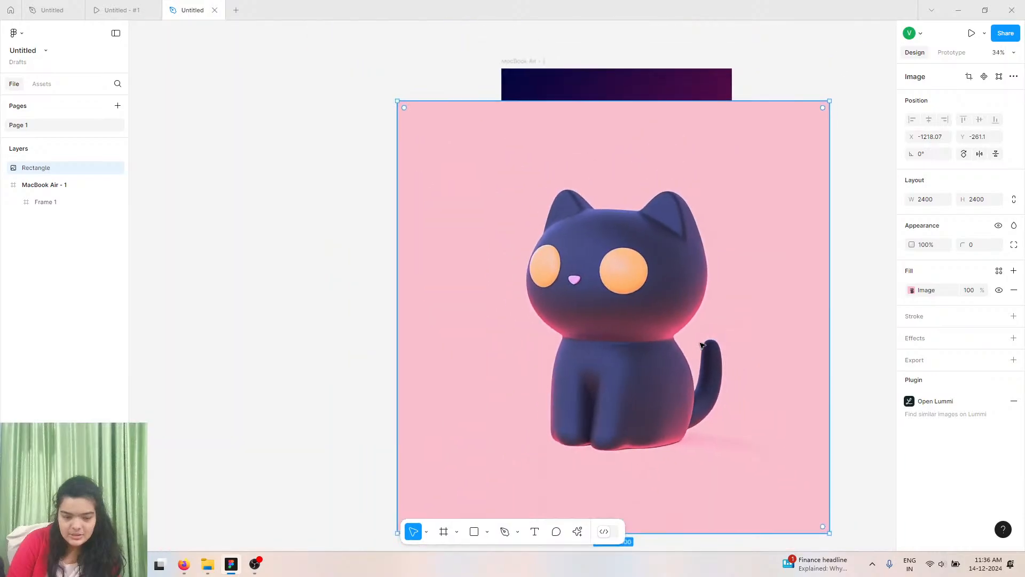
pyautogui.click(578, 532)
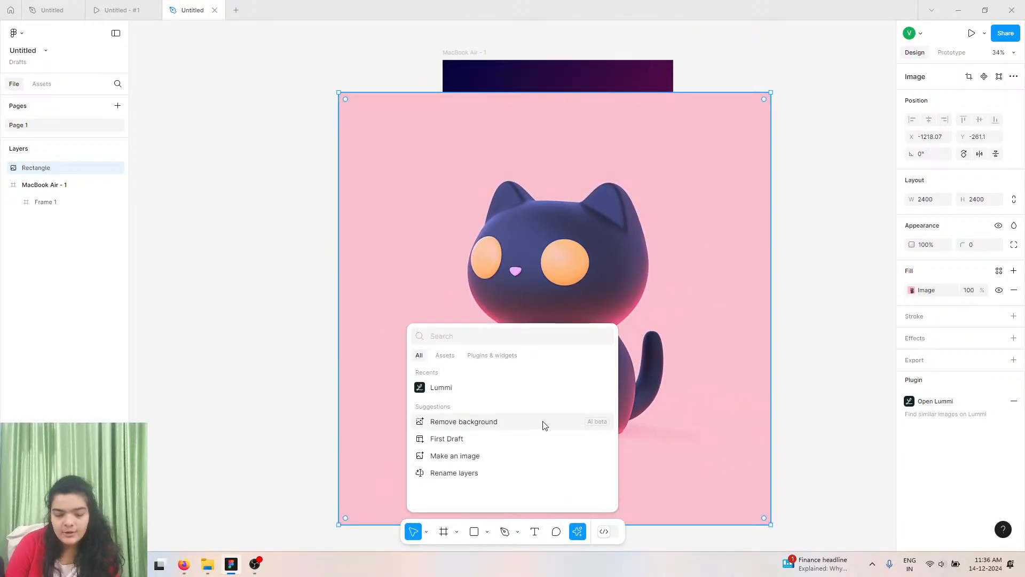
pyautogui.click(536, 426)
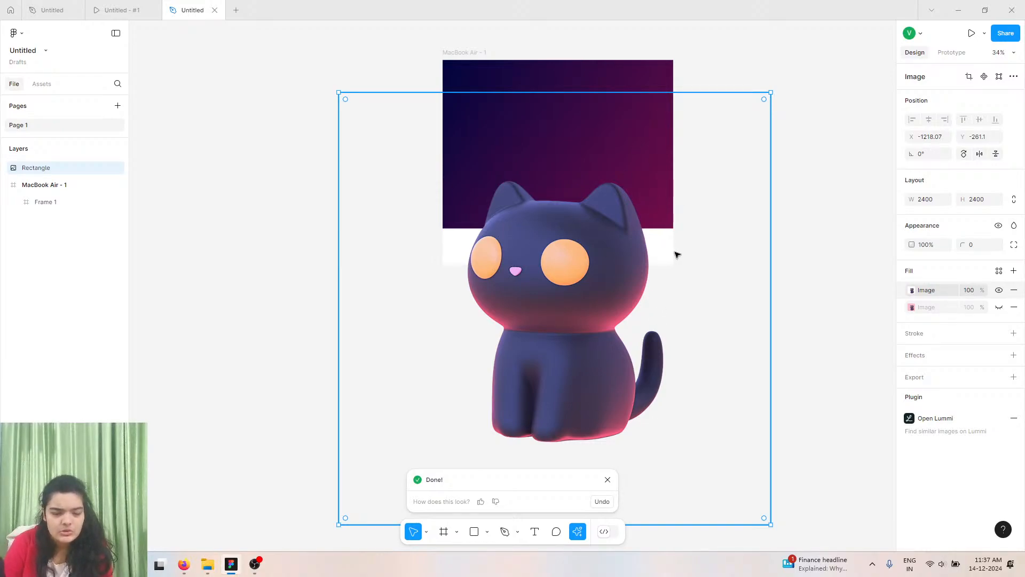
# Move the cut-out cat image into the hero frame and lock its aspect ratio.
pyautogui.moveTo(547, 347); pyautogui.dragTo(542, 241)
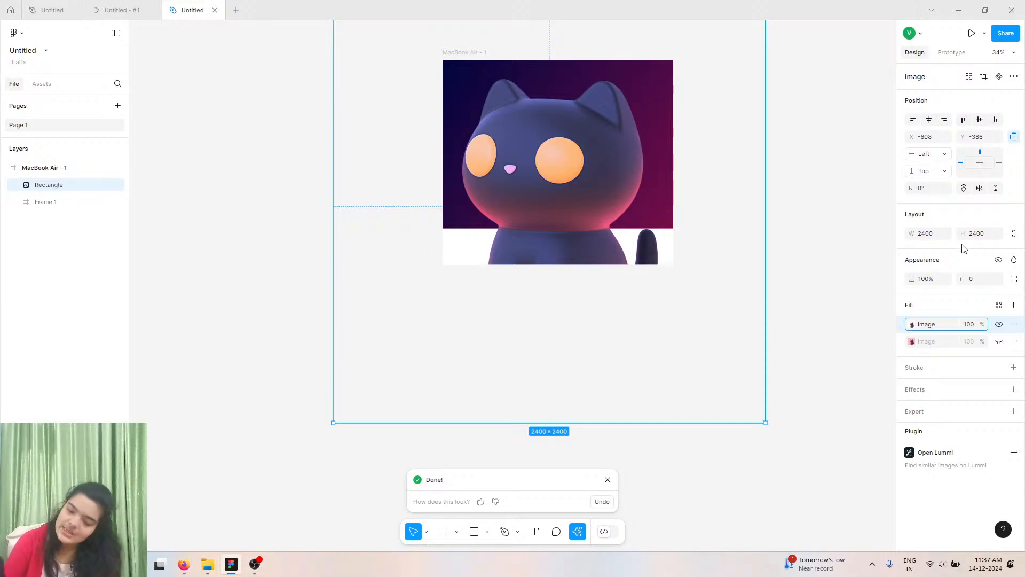
pyautogui.click(1013, 235)
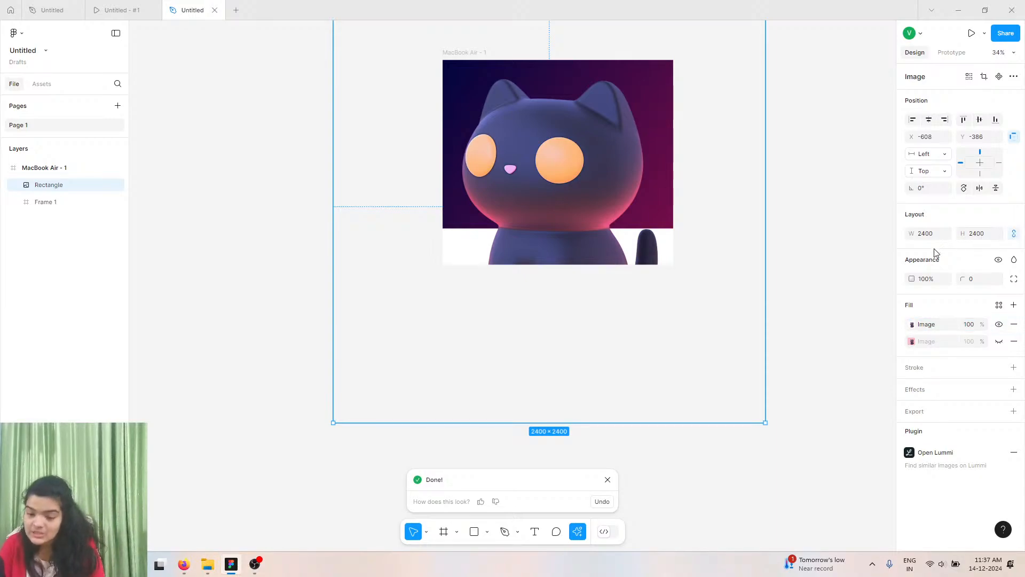
pyautogui.moveTo(914, 230)
pyautogui.mouseDown()
pyautogui.moveTo(230, 204)
pyautogui.moveTo(230, 188)
pyautogui.moveTo(23, 165)
pyautogui.moveTo(766, 80)
pyautogui.moveTo(914, 232)
pyautogui.mouseUp()
pyautogui.hotkey('ctrl', 'z')
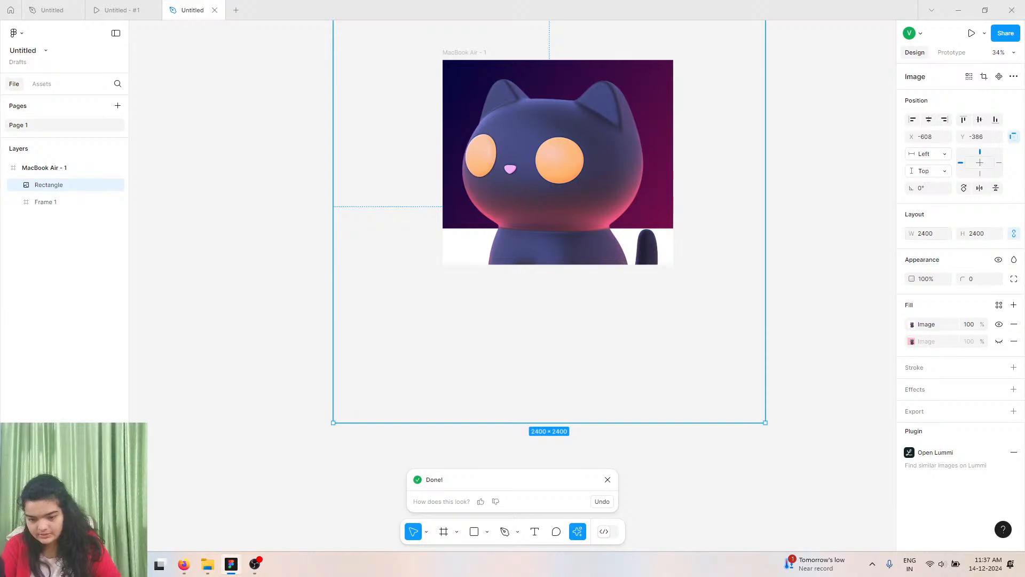
# Scale the cat image proportionally down to about 1286 × 1286.
pyautogui.moveTo(911, 236); pyautogui.dragTo(704, 227)
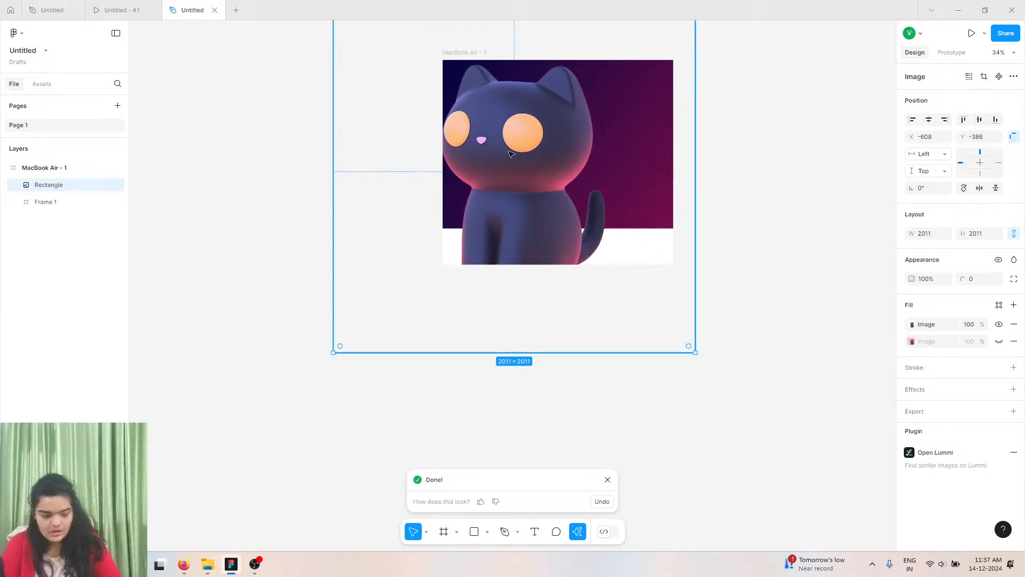
pyautogui.keyDown('ctrl'); pyautogui.scroll(5, 510, 154); pyautogui.keyUp('ctrl')
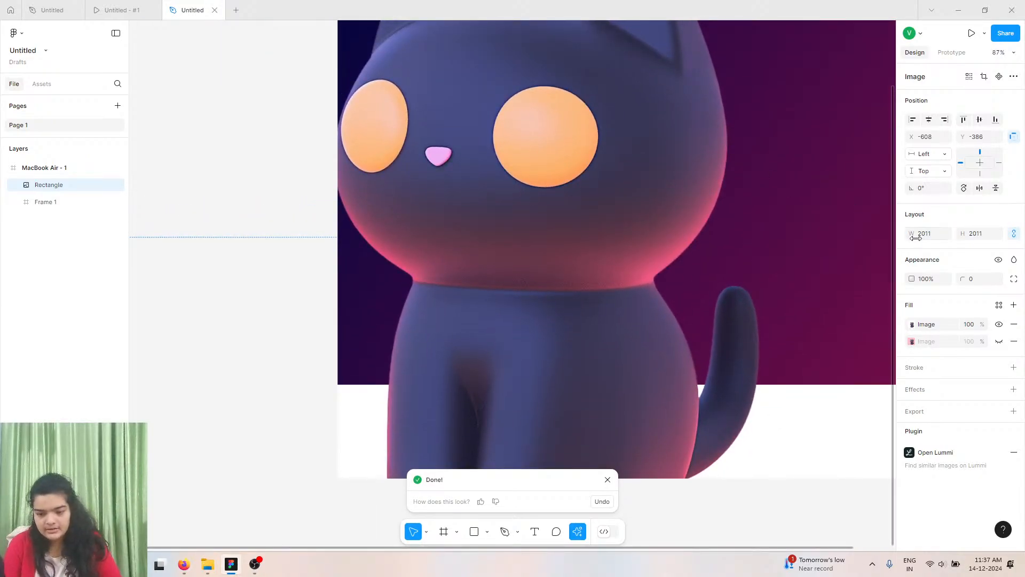
pyautogui.moveTo(915, 237); pyautogui.dragTo(475, 190)
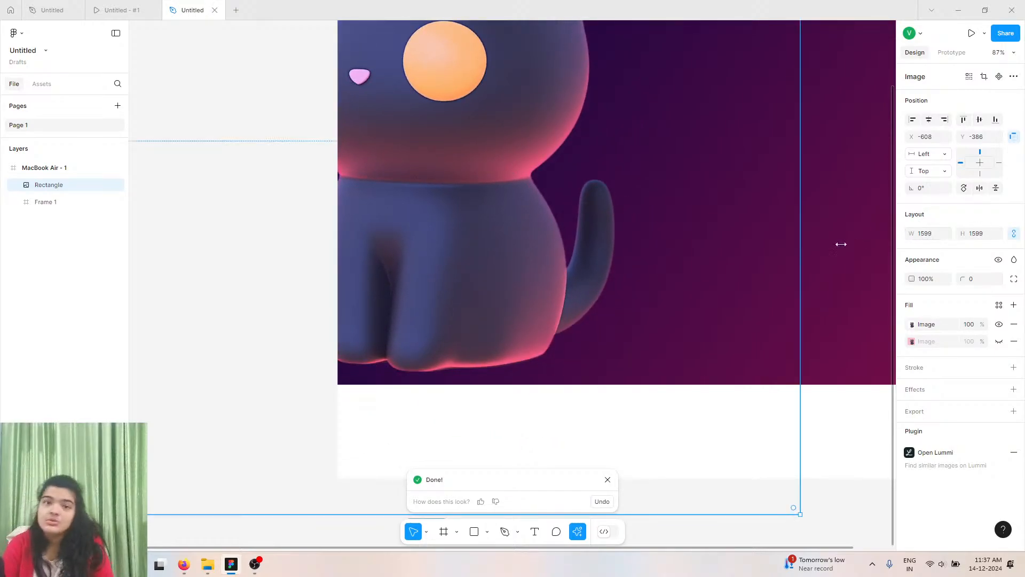
pyautogui.scroll(-6, 558, 237)
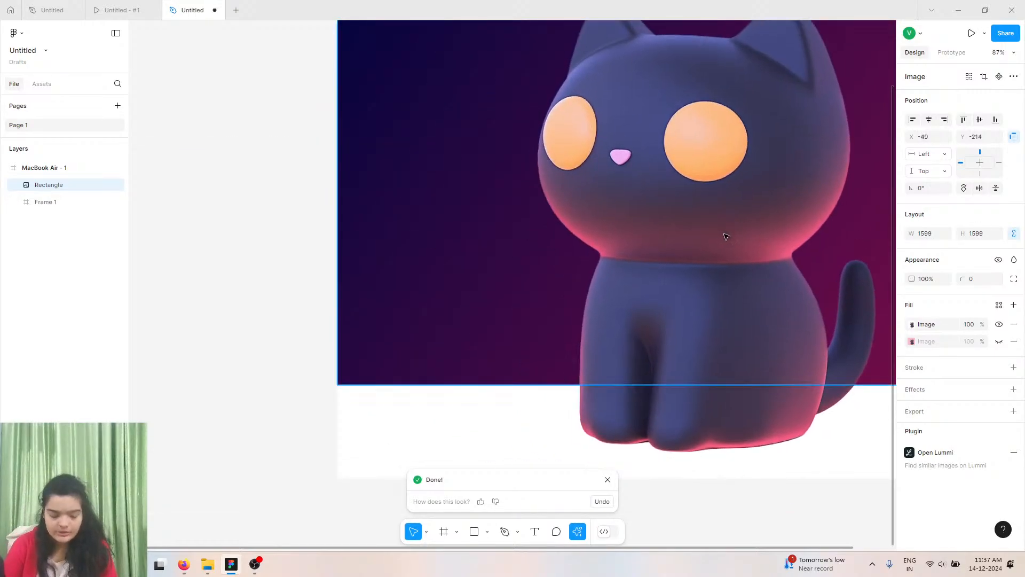
pyautogui.hscroll(3, 752, 260)
pyautogui.scroll(5, 752, 259)
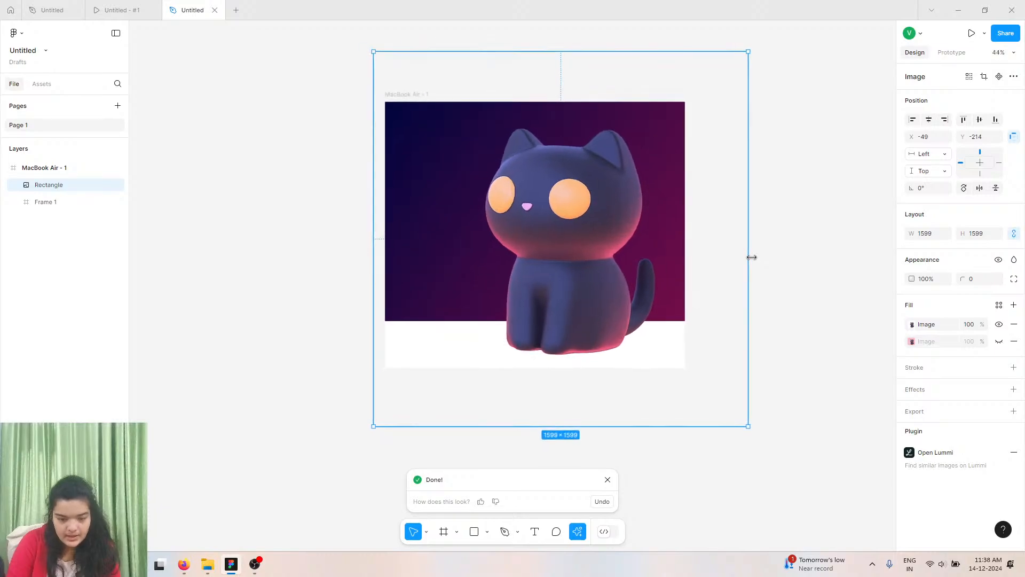
pyautogui.hscroll(-1, 753, 259)
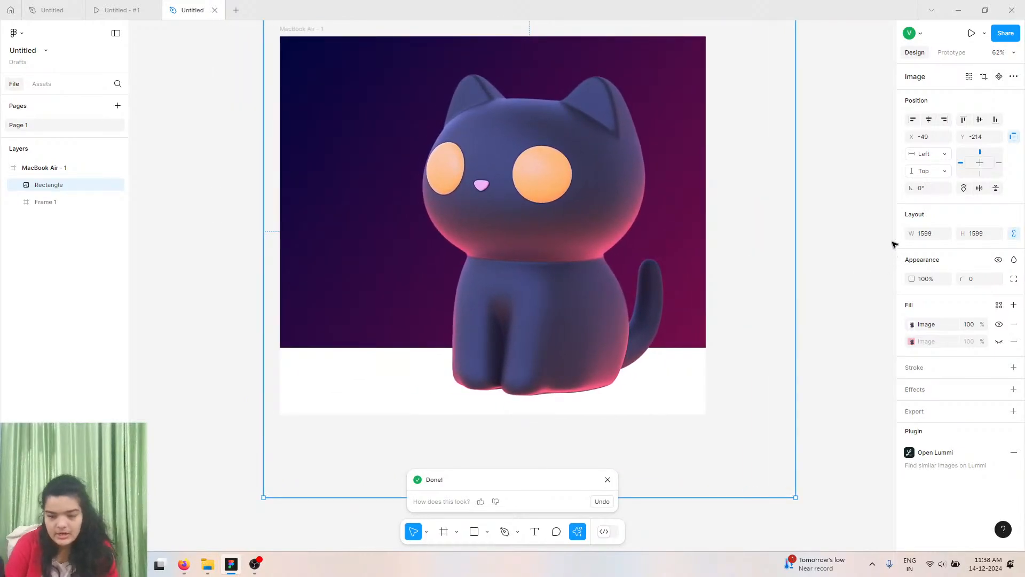
pyautogui.moveTo(910, 234)
pyautogui.mouseDown()
pyautogui.moveTo(578, 217)
pyautogui.moveTo(892, 231)
pyautogui.mouseUp()
# Move the cat image lower and center it horizontally within the frame.
pyautogui.moveTo(568, 201); pyautogui.dragTo(568, 252)
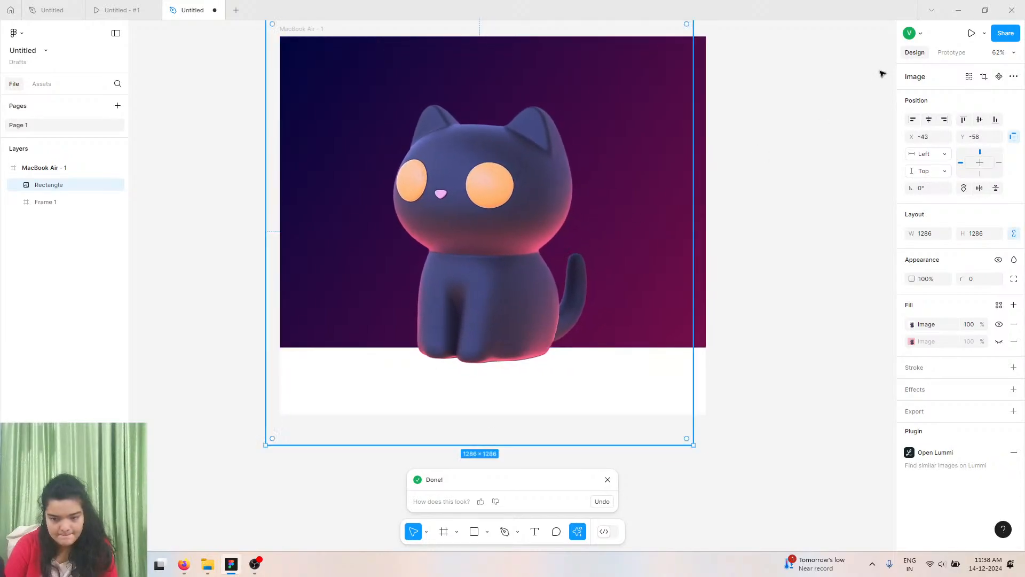
pyautogui.click(926, 123)
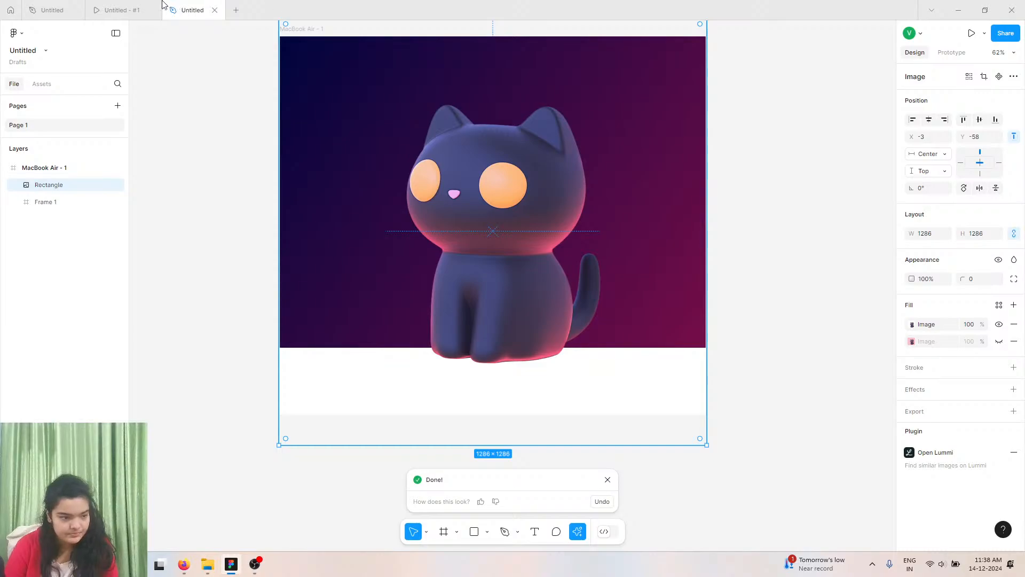
# Compare with the reference design, then create a text layer reading NFT beside the frame.
pyautogui.click(127, 11)
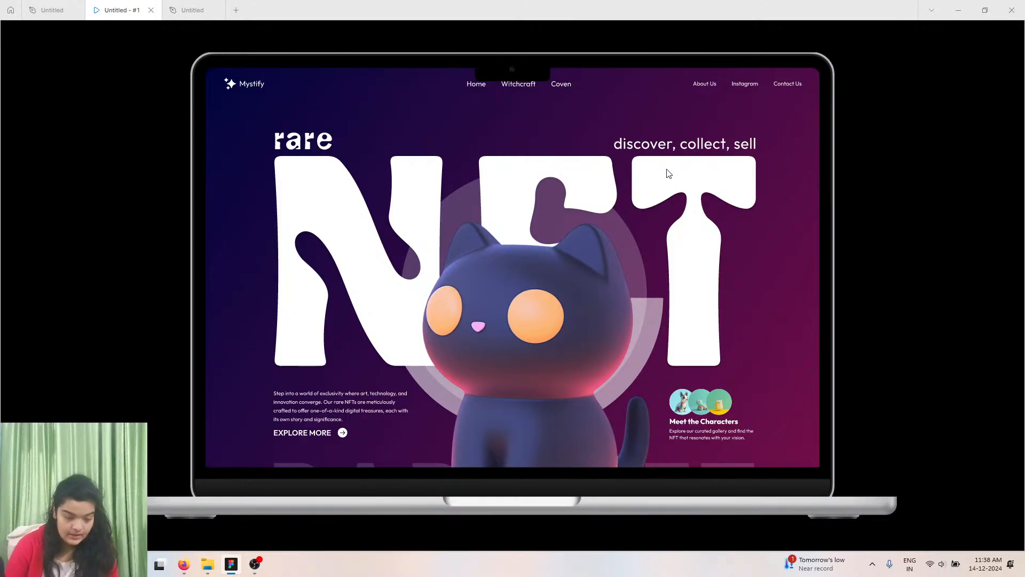
pyautogui.click(191, 10)
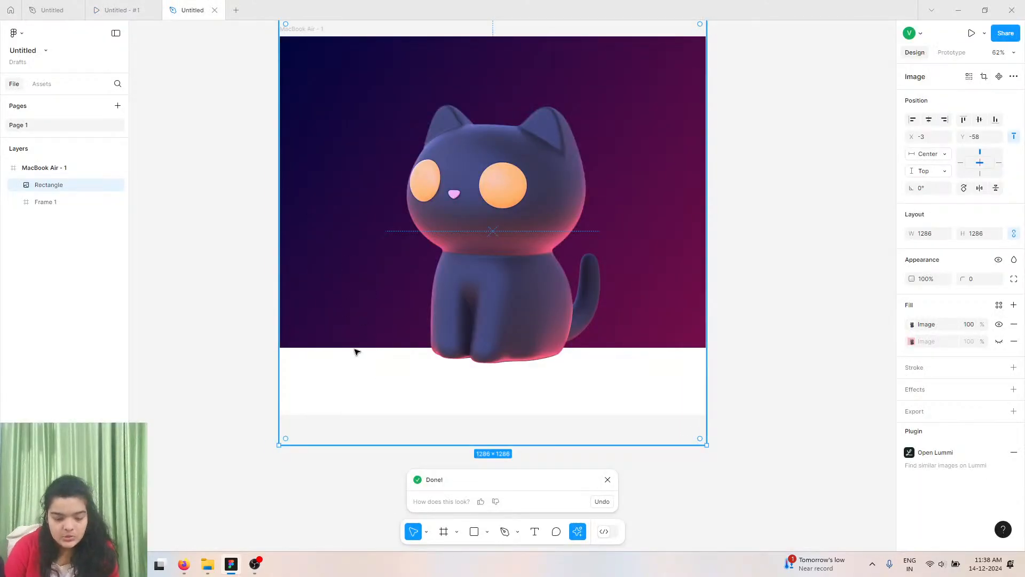
pyautogui.click(534, 531)
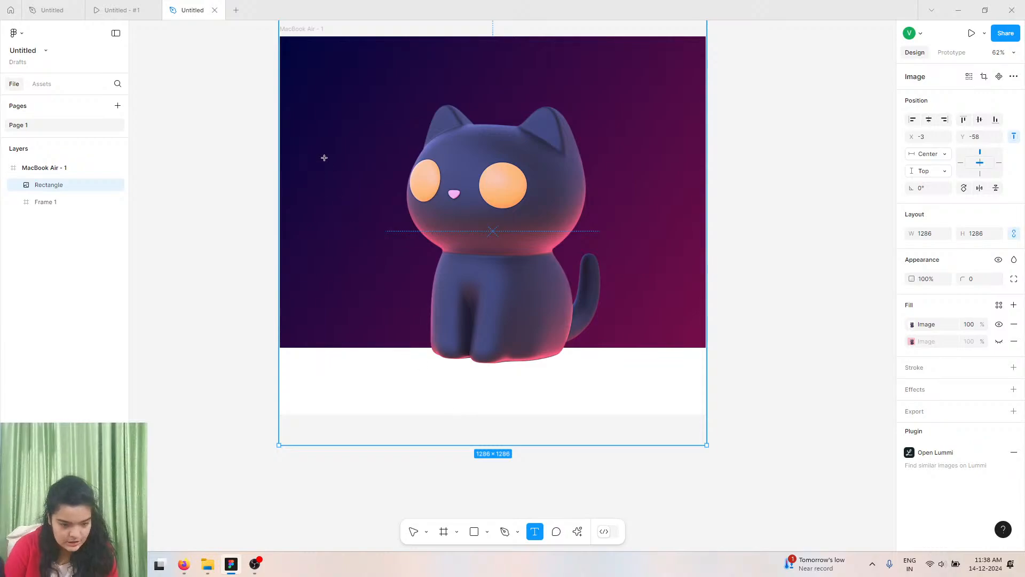
pyautogui.click(236, 113)
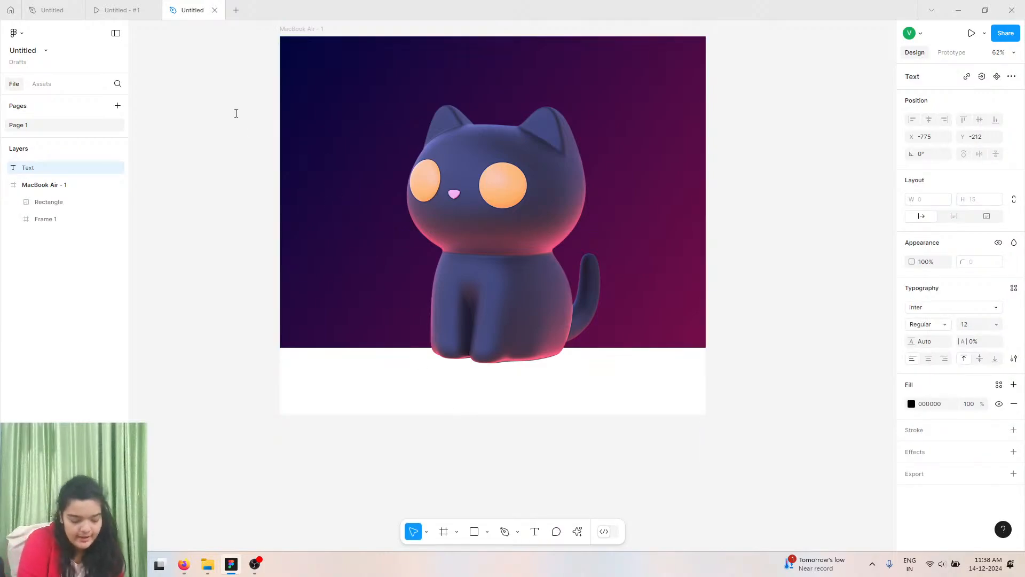
pyautogui.write('NFT')
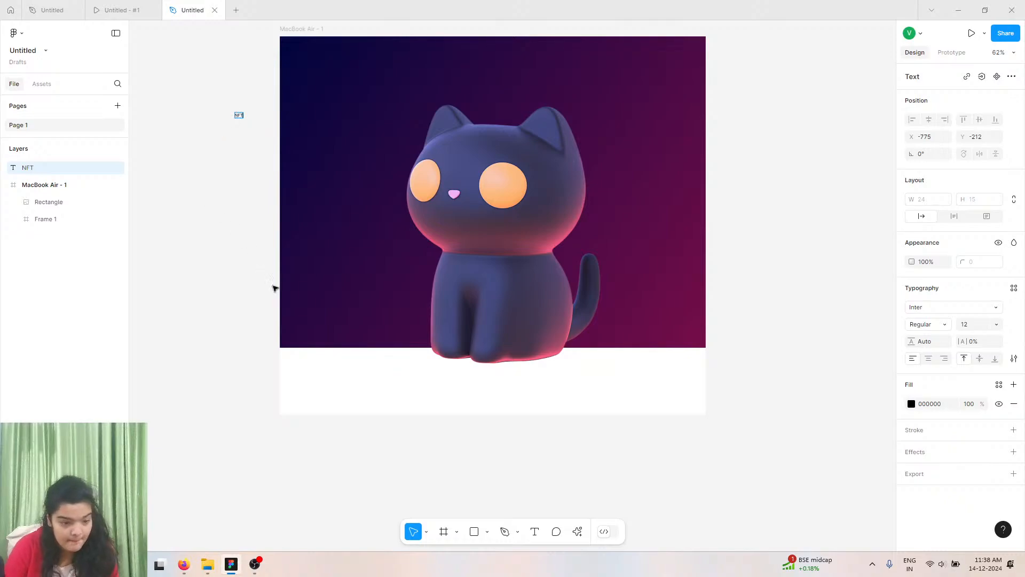
pyautogui.press('Escape')
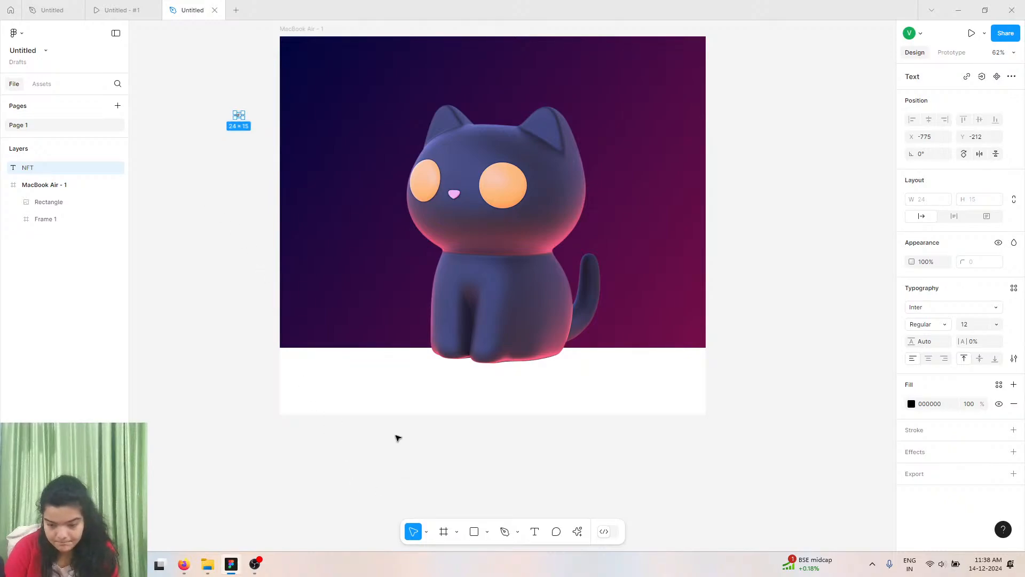
# Set the NFT text's font to CF Numaposa Demo and its size to 128.
pyautogui.click(953, 309)
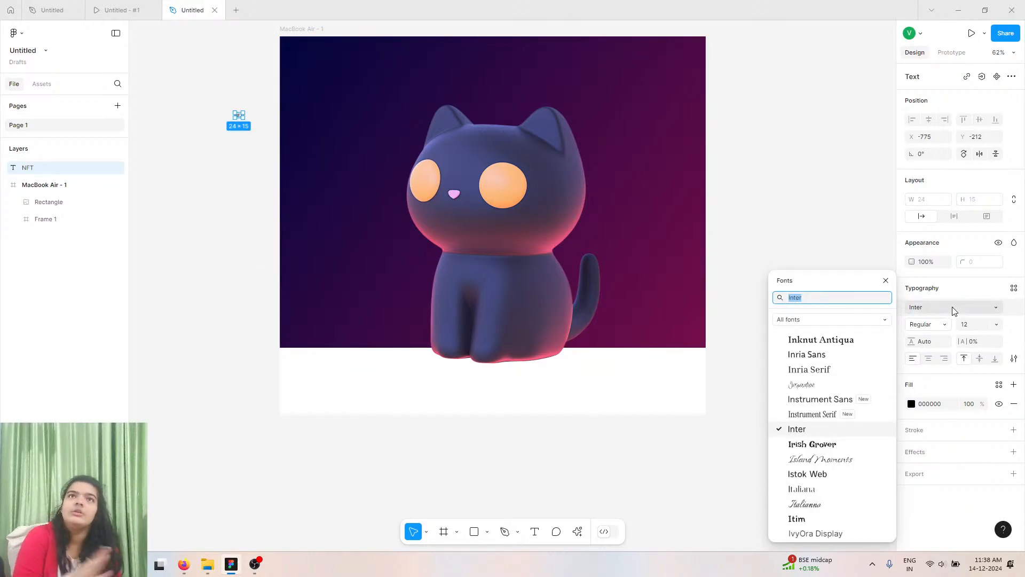
pyautogui.write('cf')
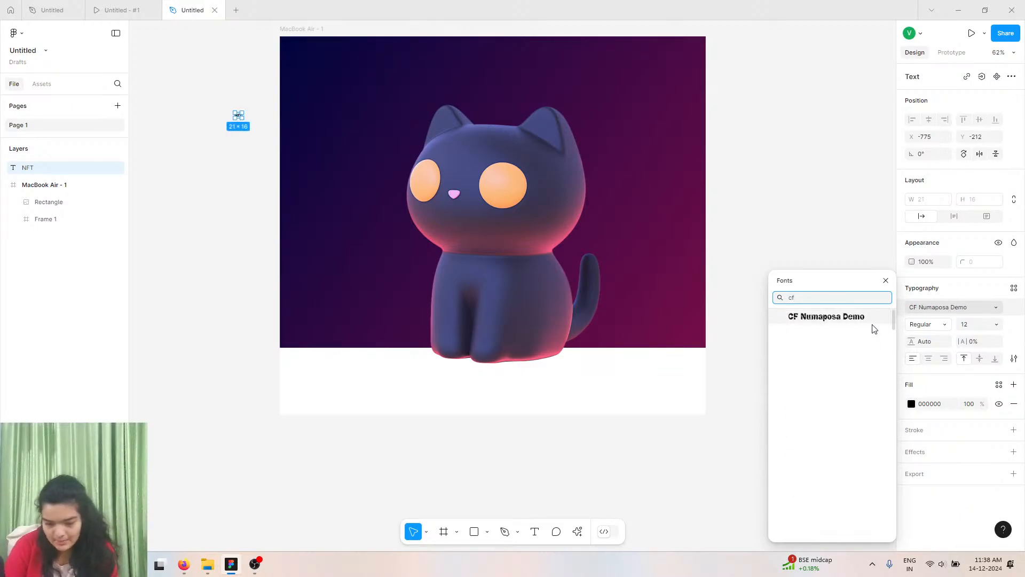
pyautogui.click(872, 324)
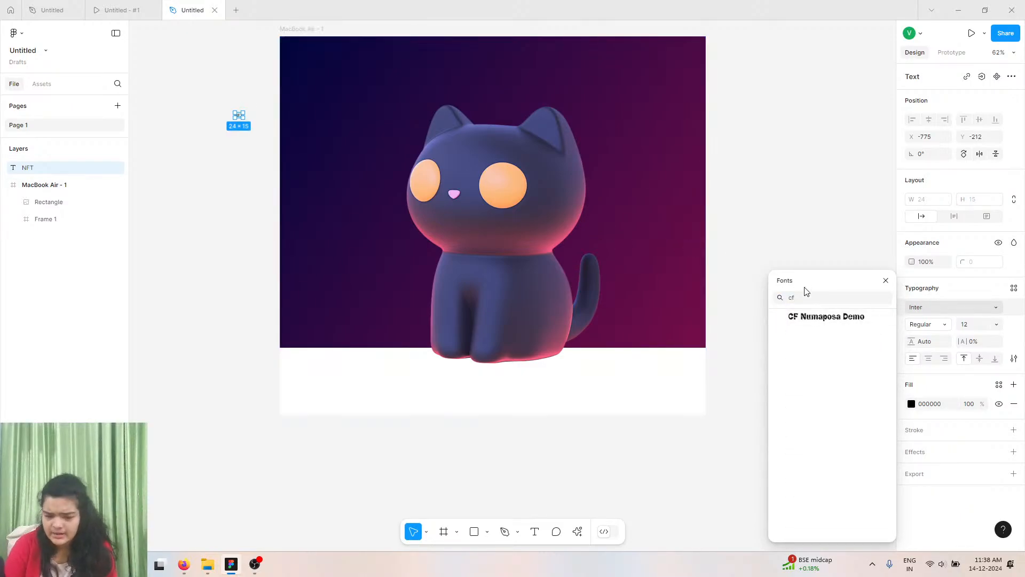
pyautogui.click(806, 321)
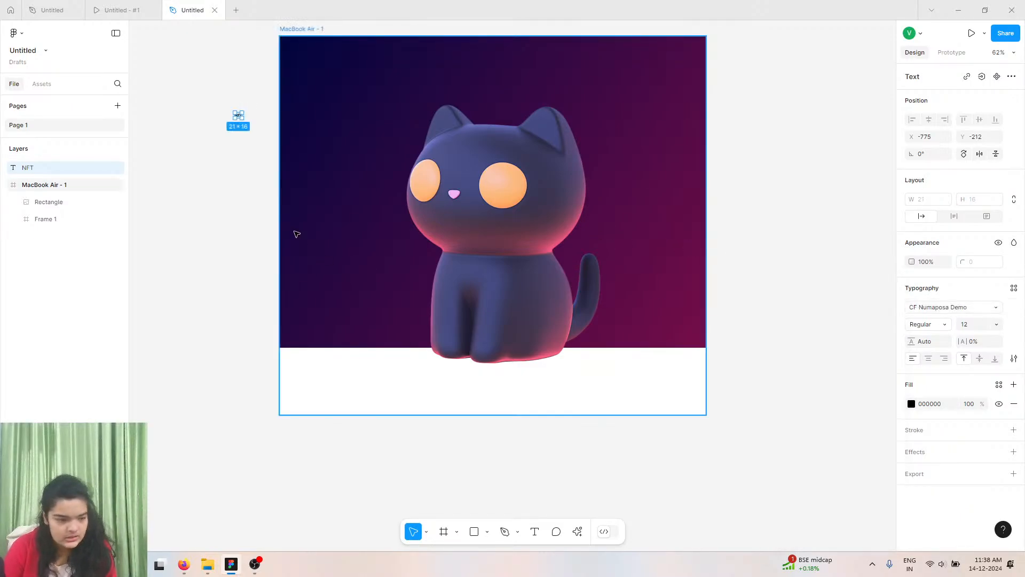
pyautogui.click(995, 324)
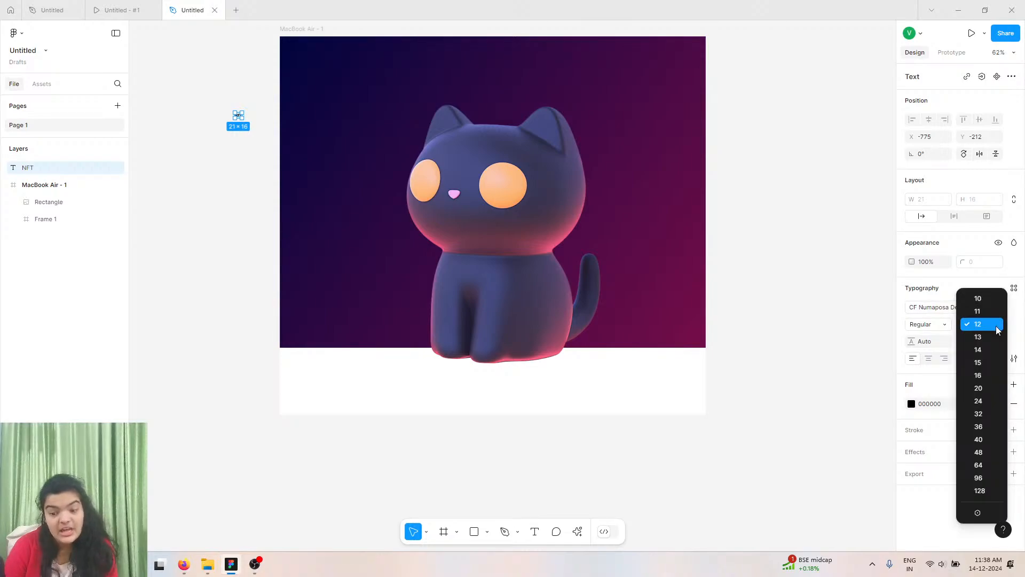
pyautogui.click(978, 490)
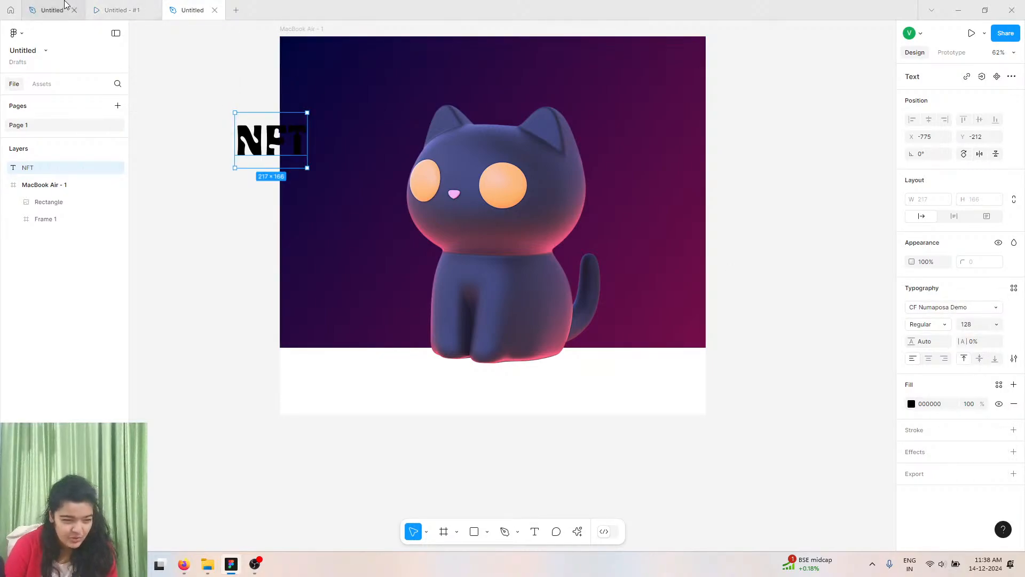
# Set the NFT text fill to FFFFFF and move it into the frame beside the cat.
pyautogui.click(909, 405)
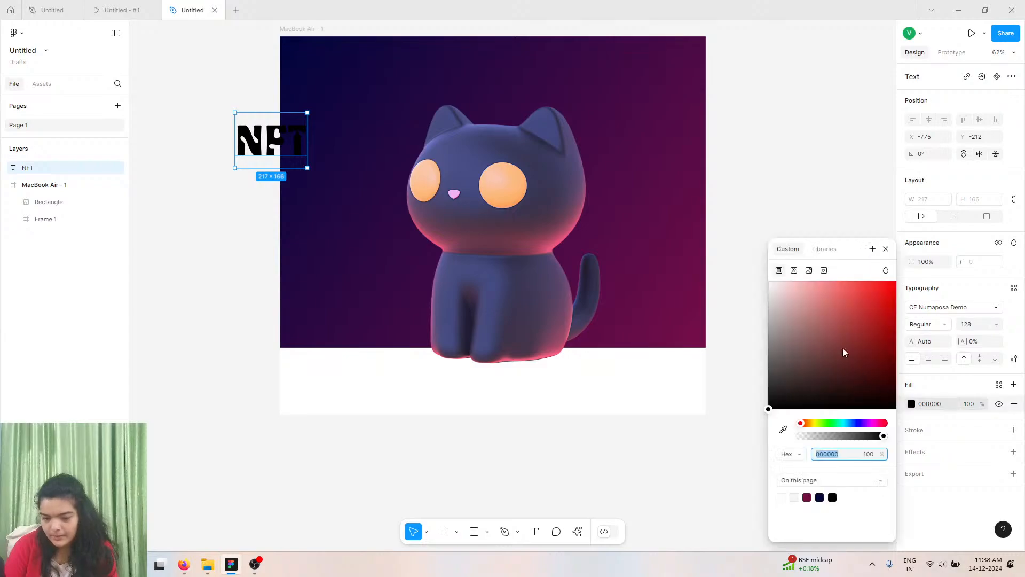
pyautogui.write('f')
pyautogui.press('Return')
pyautogui.moveTo(272, 141); pyautogui.dragTo(327, 140)
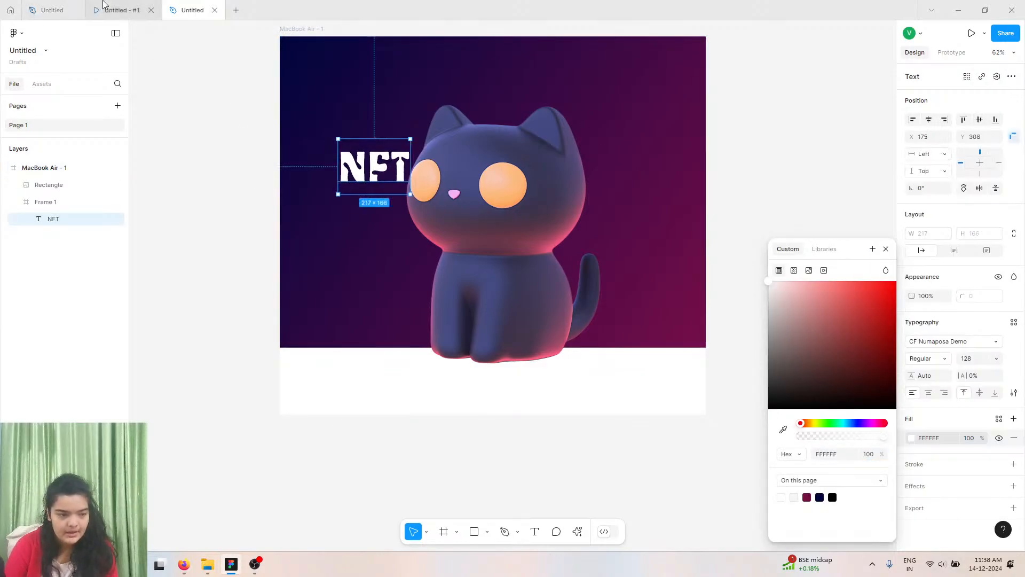
# Inspect the NFT text's typography settings in the original Mystify design file.
pyautogui.click(104, 5)
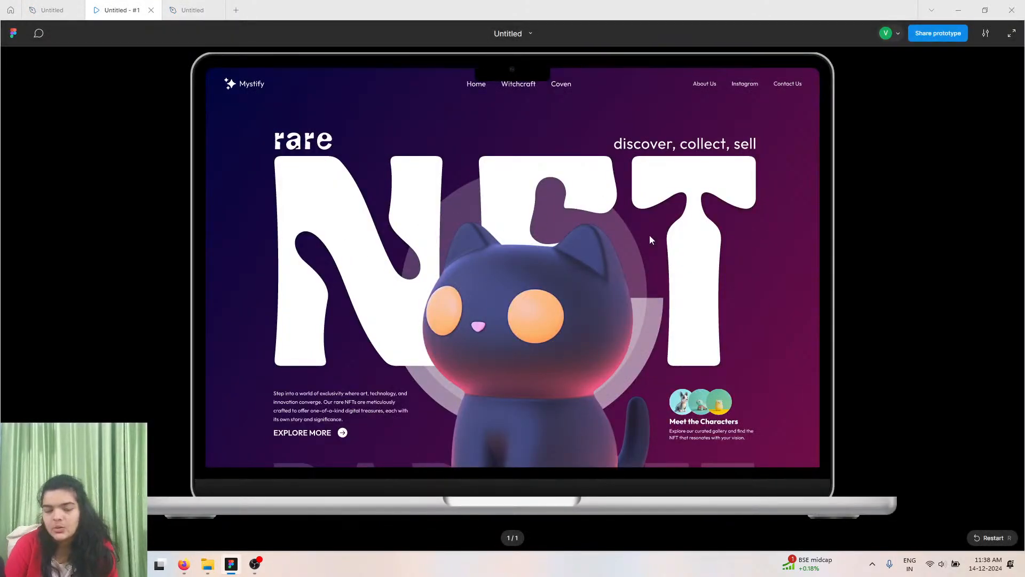
pyautogui.click(52, 10)
pyautogui.click(475, 215)
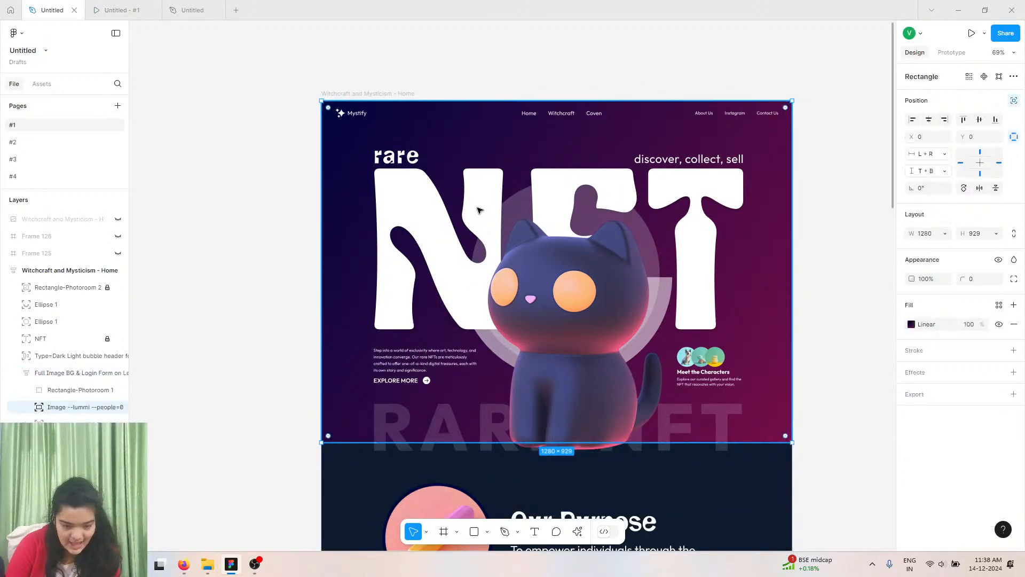
pyautogui.click(68, 339)
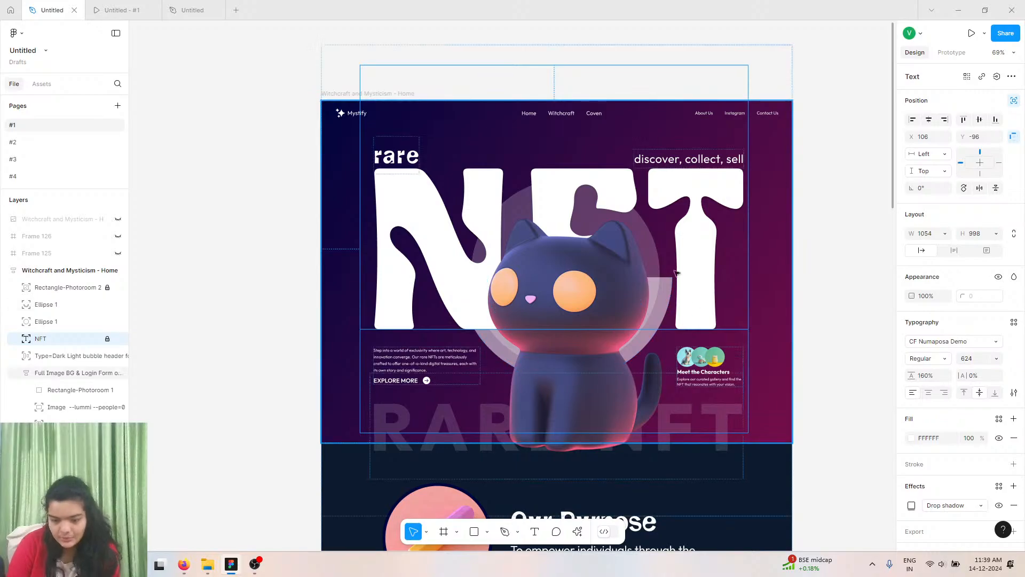
pyautogui.click(176, 9)
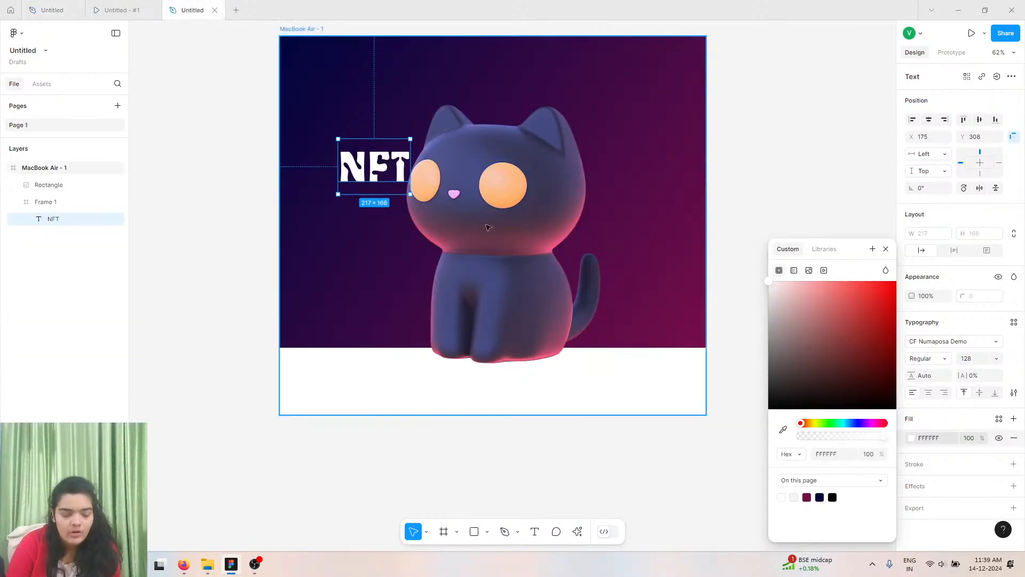
# Set the NFT text size to 624 and move it up behind the cat near the frame's top.
pyautogui.click(969, 358)
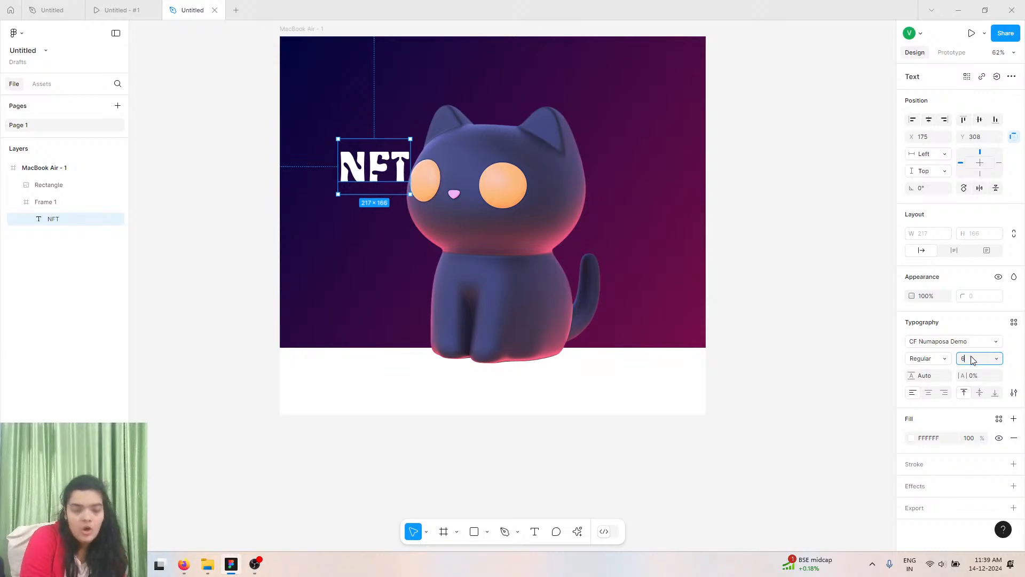
pyautogui.press('Return')
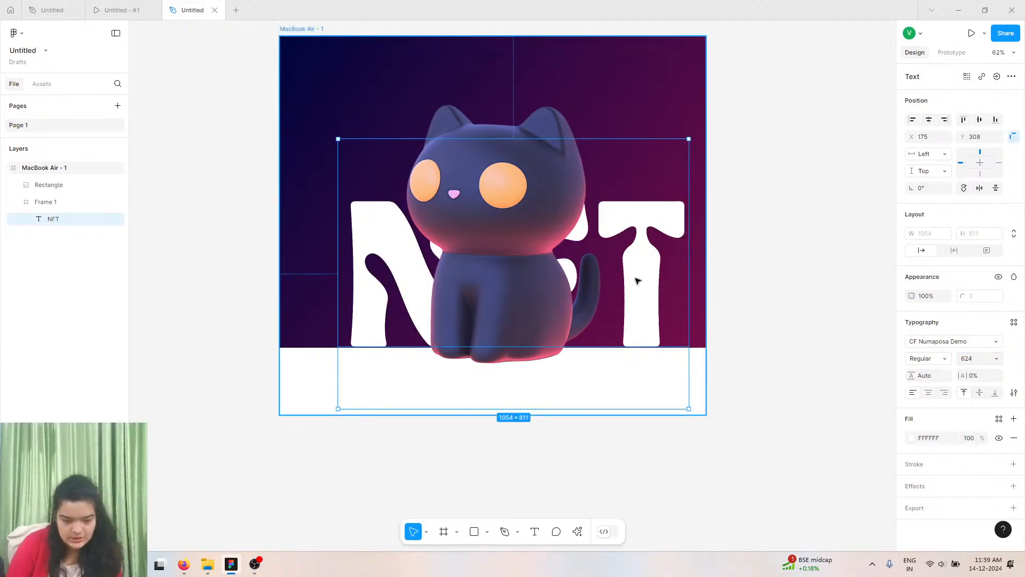
pyautogui.moveTo(624, 284); pyautogui.dragTo(608, 171)
pyautogui.scroll(5, 607, 171)
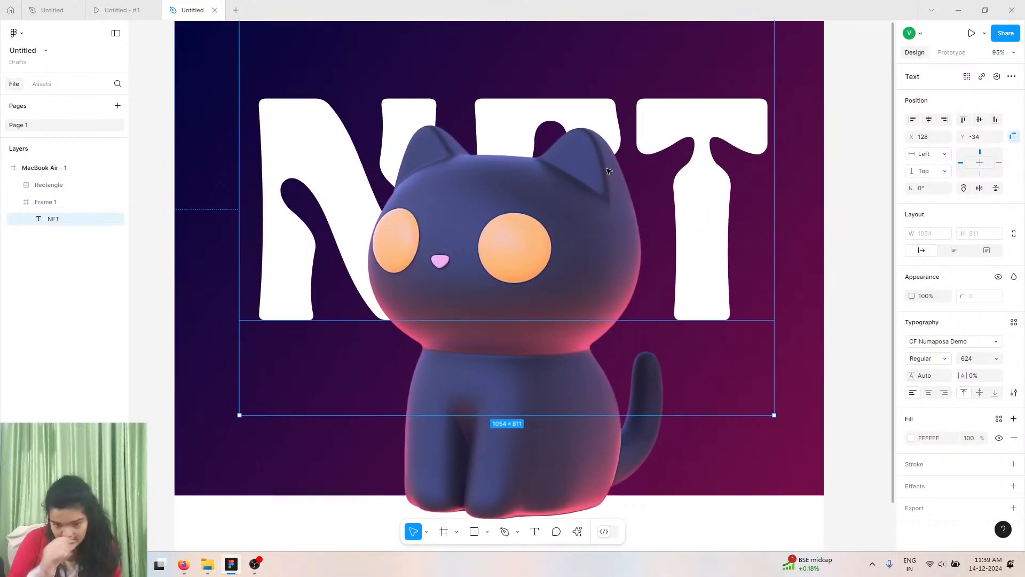
# Paste a copy of the NFT text and change the copy's content to rare.
pyautogui.rightClick(308, 179)
pyautogui.click(311, 187)
pyautogui.rightClick(311, 183)
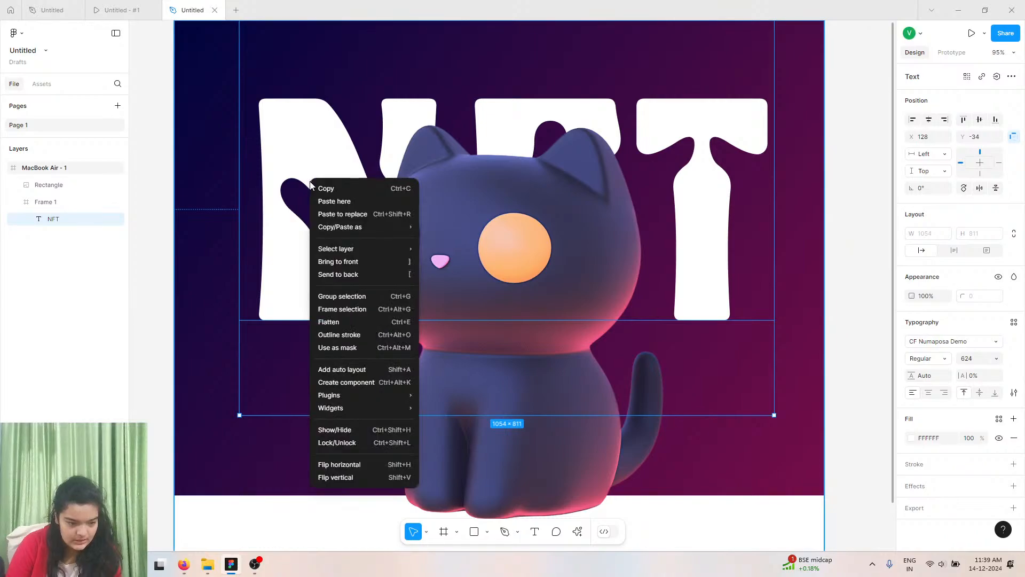
pyautogui.click(334, 202)
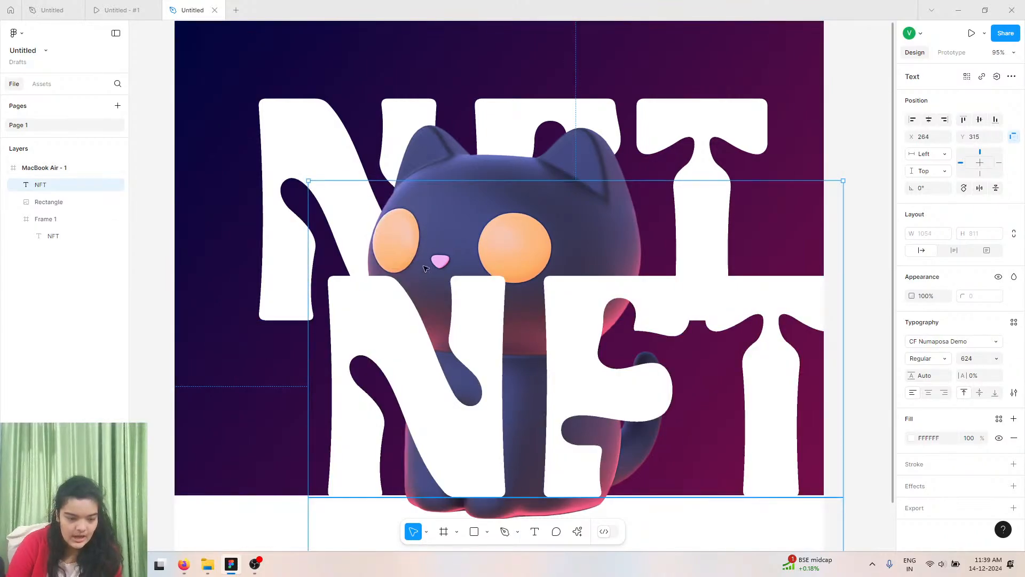
pyautogui.doubleClick(358, 242)
pyautogui.write('rare')
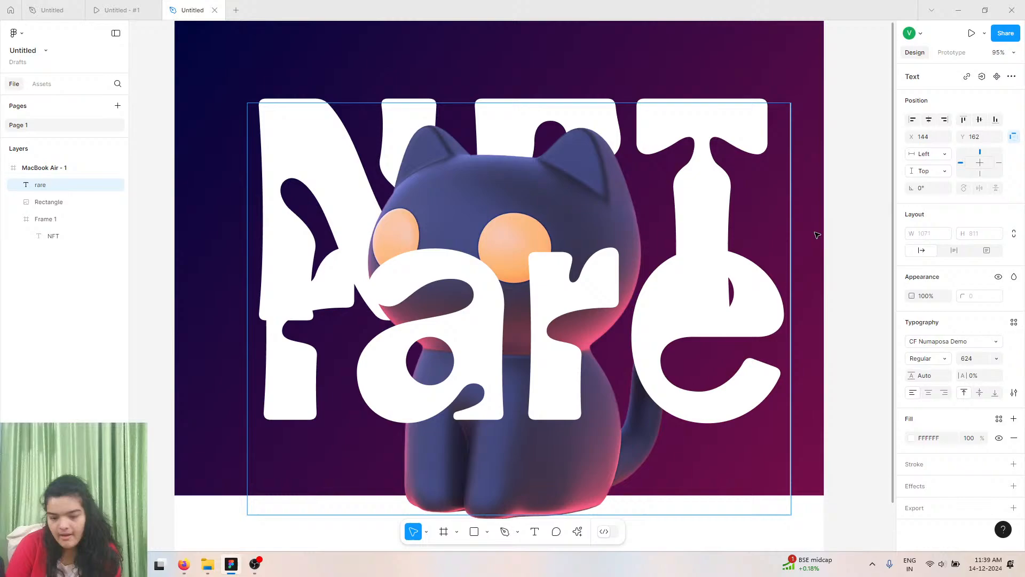
pyautogui.press('Escape')
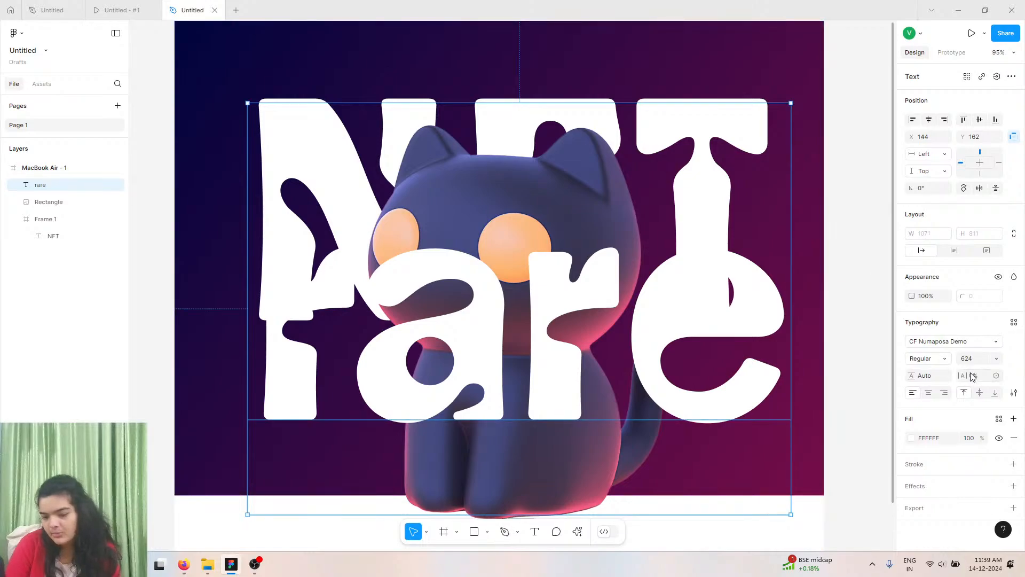
# Set the rare text to size 64 with 8% letter spacing and place it just above the N.
pyautogui.click(1002, 361)
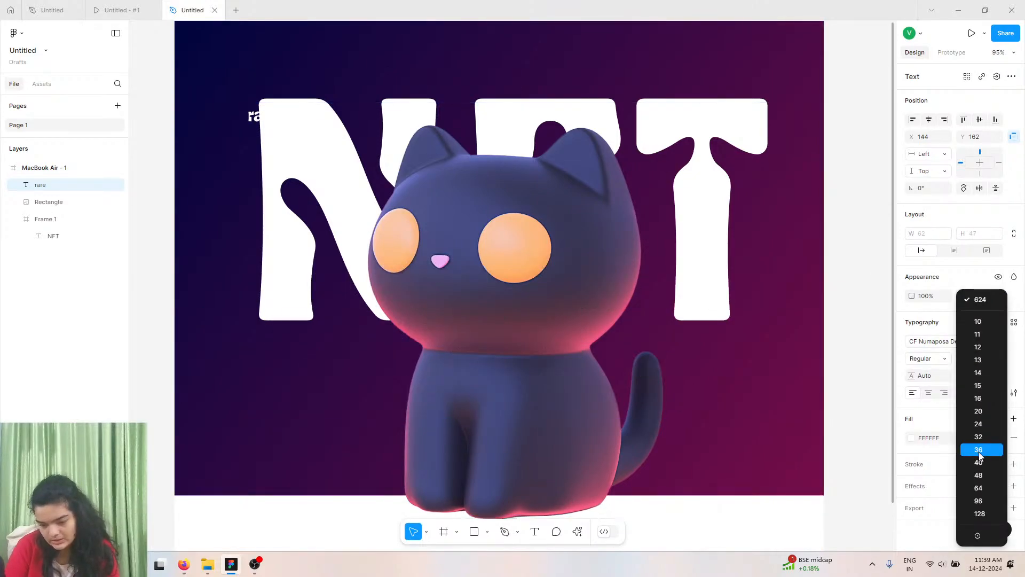
pyautogui.click(978, 452)
pyautogui.moveTo(267, 119); pyautogui.dragTo(281, 86)
pyautogui.click(996, 358)
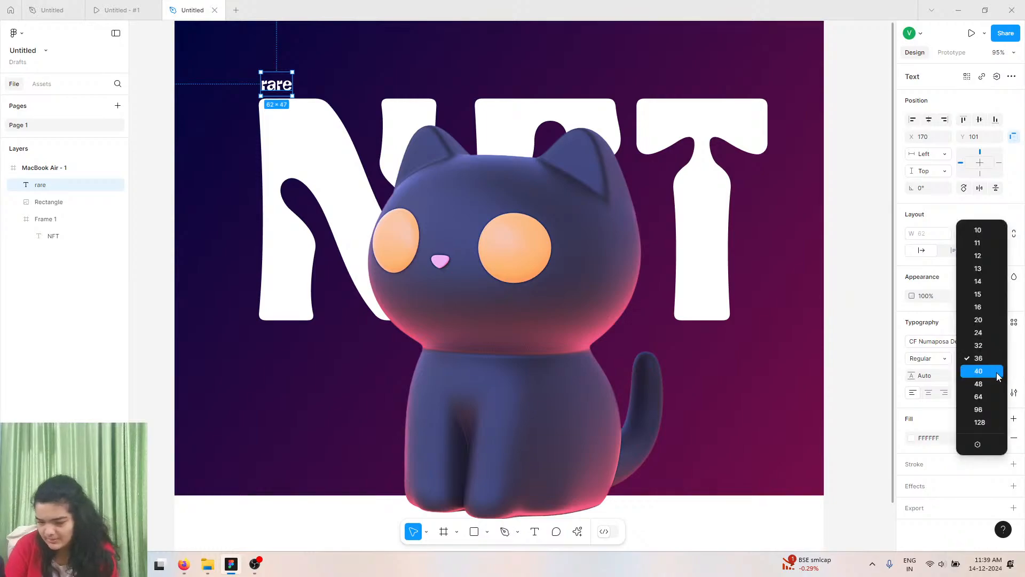
pyautogui.click(990, 400)
pyautogui.moveTo(279, 98); pyautogui.dragTo(277, 85)
pyautogui.moveTo(963, 377); pyautogui.dragTo(972, 378)
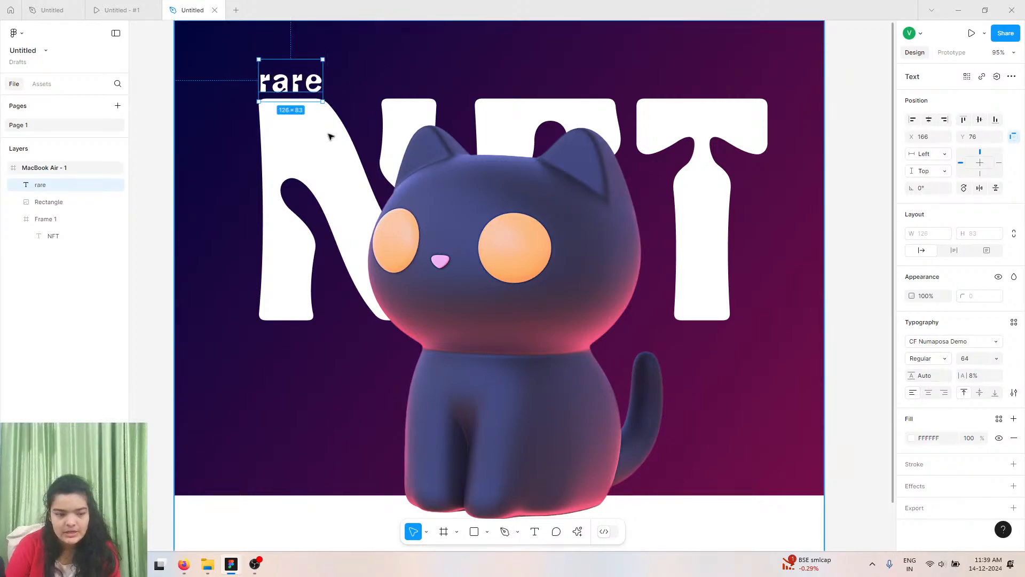
pyautogui.moveTo(295, 80); pyautogui.dragTo(292, 79)
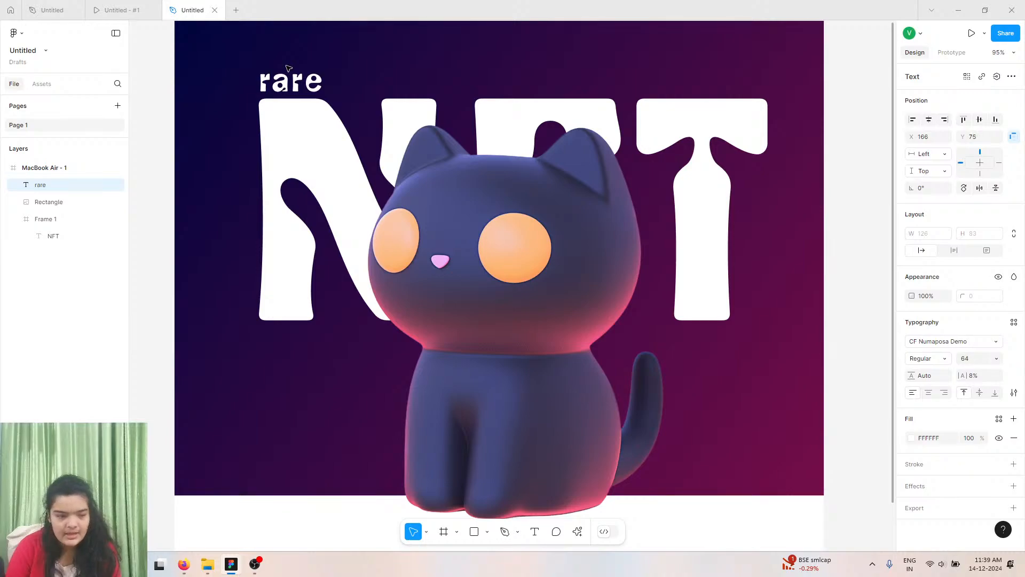
# Duplicate the rare text, move the copy above the T, and right-align its text.
pyautogui.scroll(1, 319, 183)
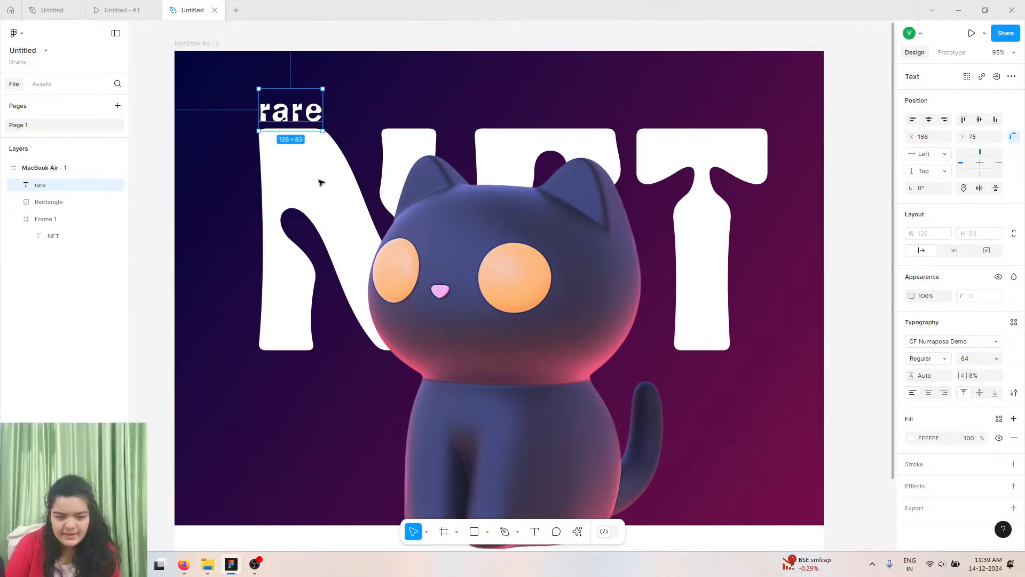
pyautogui.hscroll(-3, 319, 182)
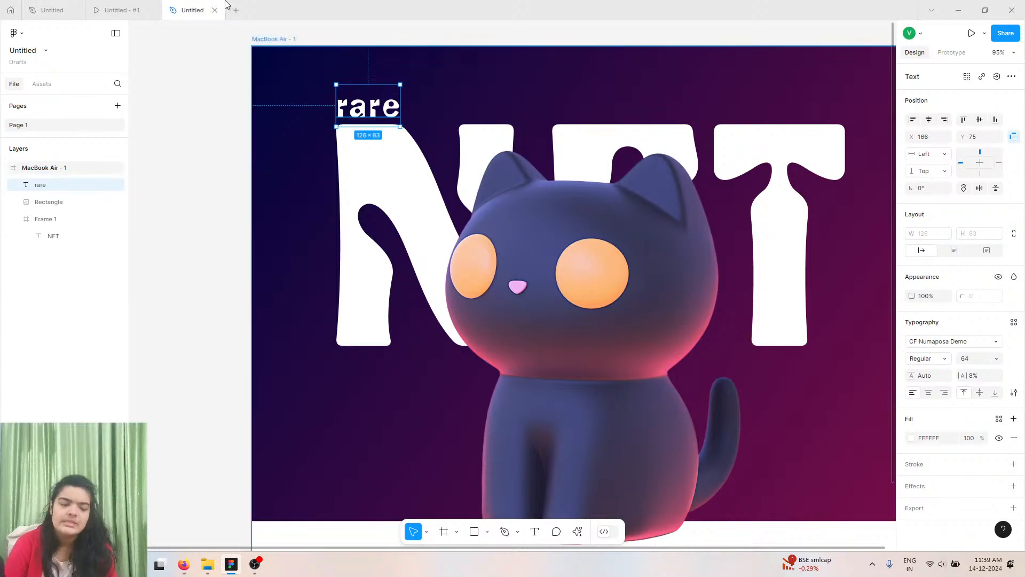
pyautogui.click(120, 9)
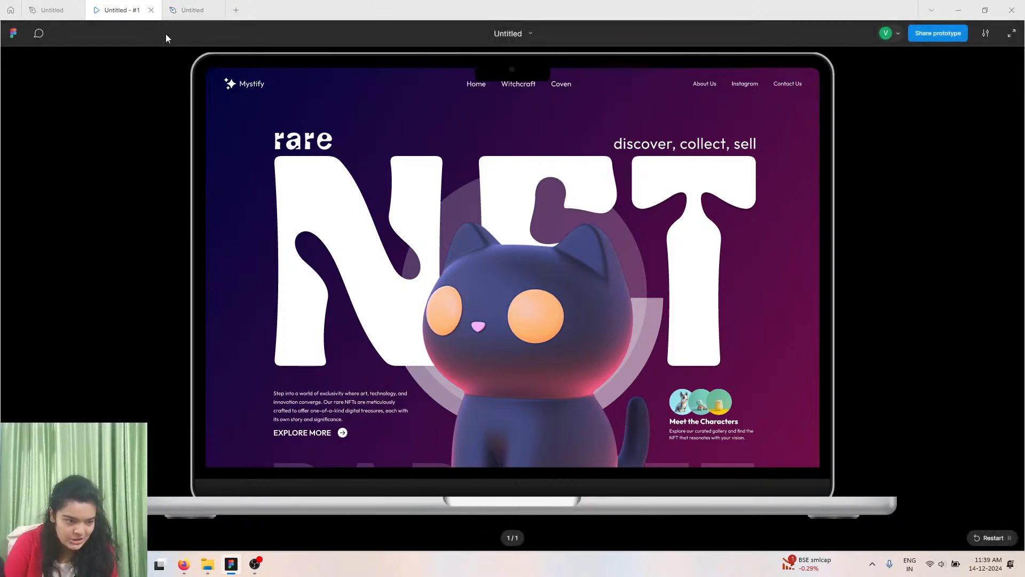
pyautogui.click(189, 10)
pyautogui.hotkey('ctrl', 'd')
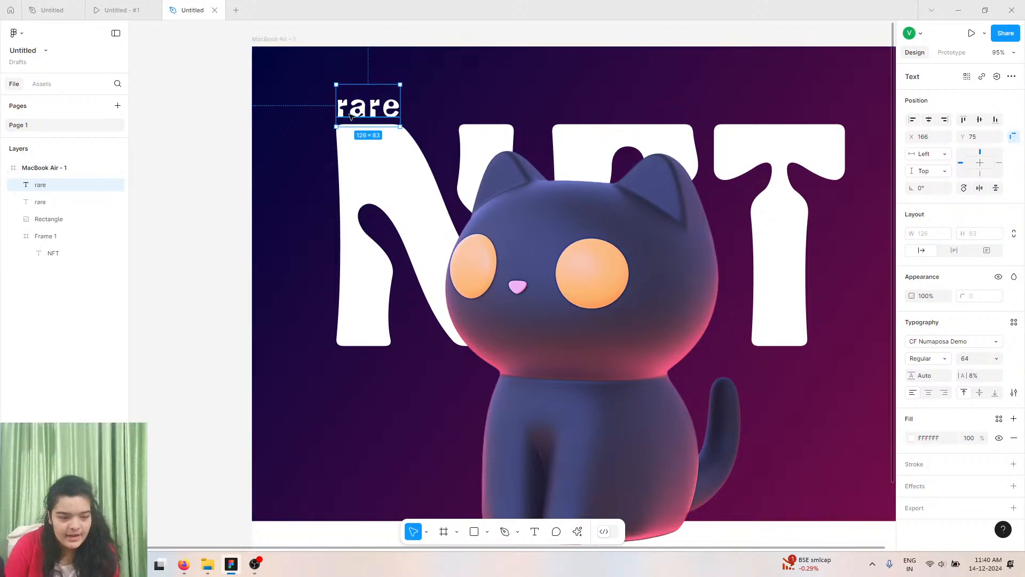
pyautogui.moveTo(390, 101); pyautogui.dragTo(797, 115)
pyautogui.click(944, 392)
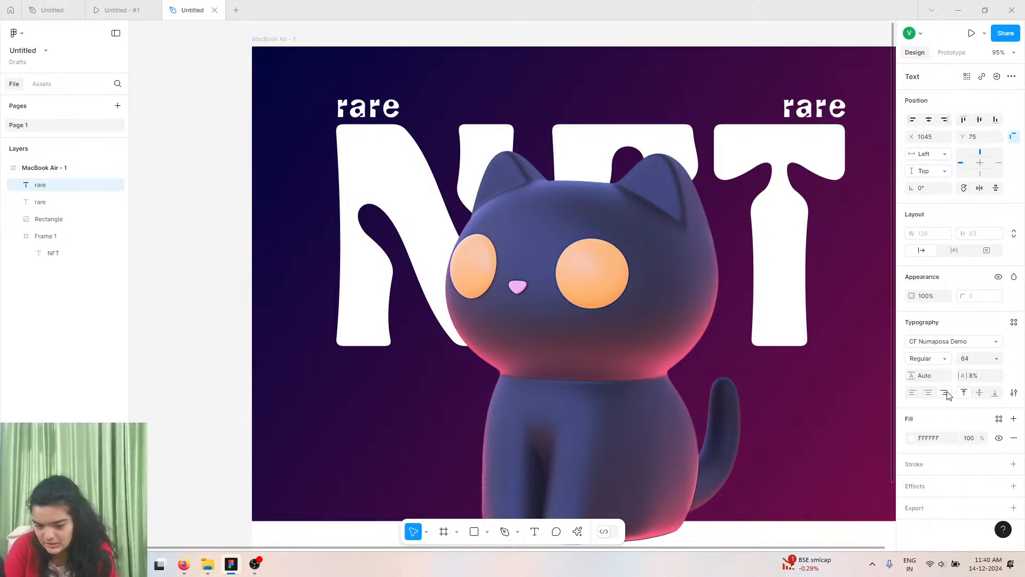
# Change the duplicated rare text above the T to read "discover, collect, sell".
pyautogui.doubleClick(811, 103)
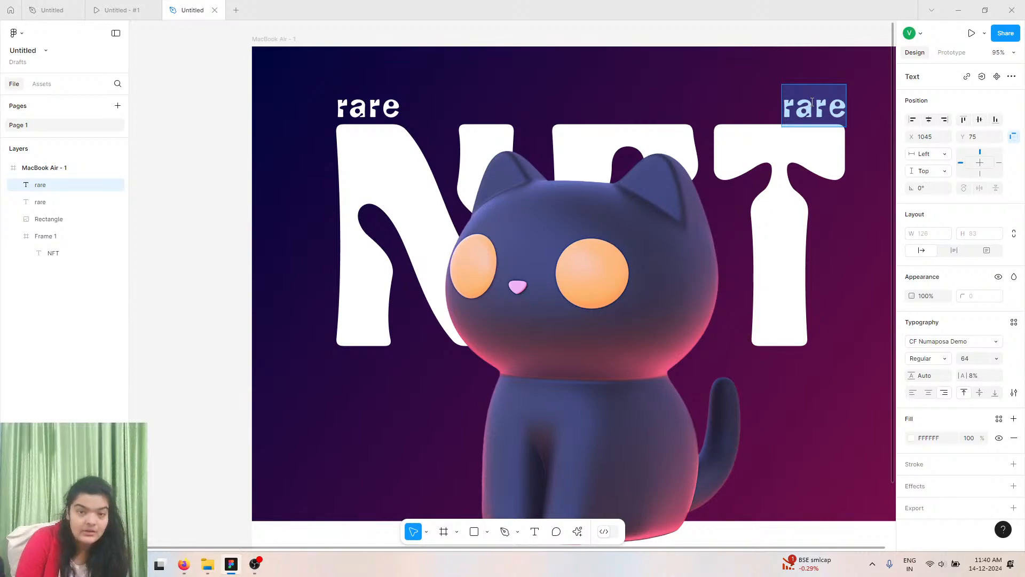
pyautogui.write('d')
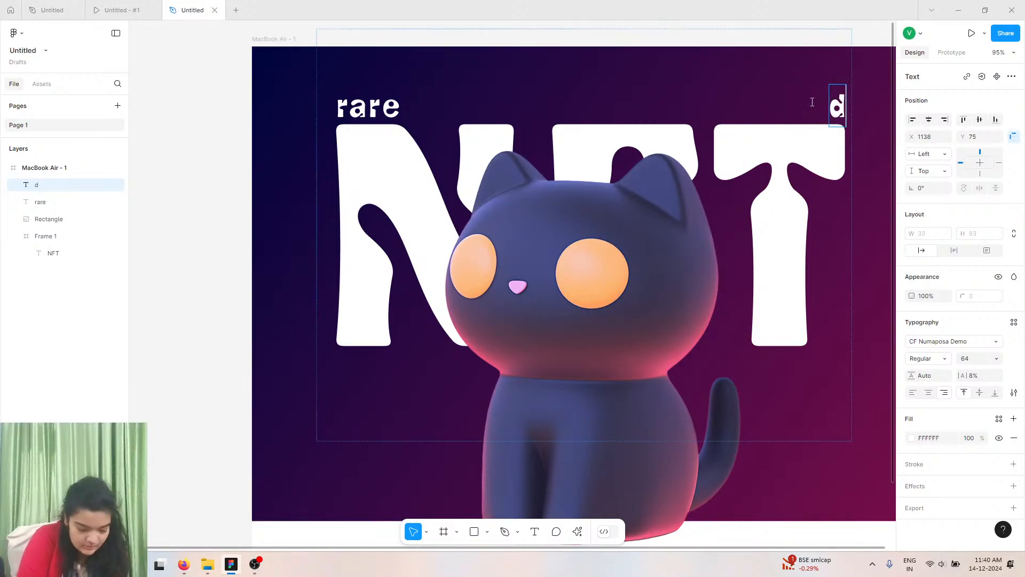
pyautogui.write('iscover, ')
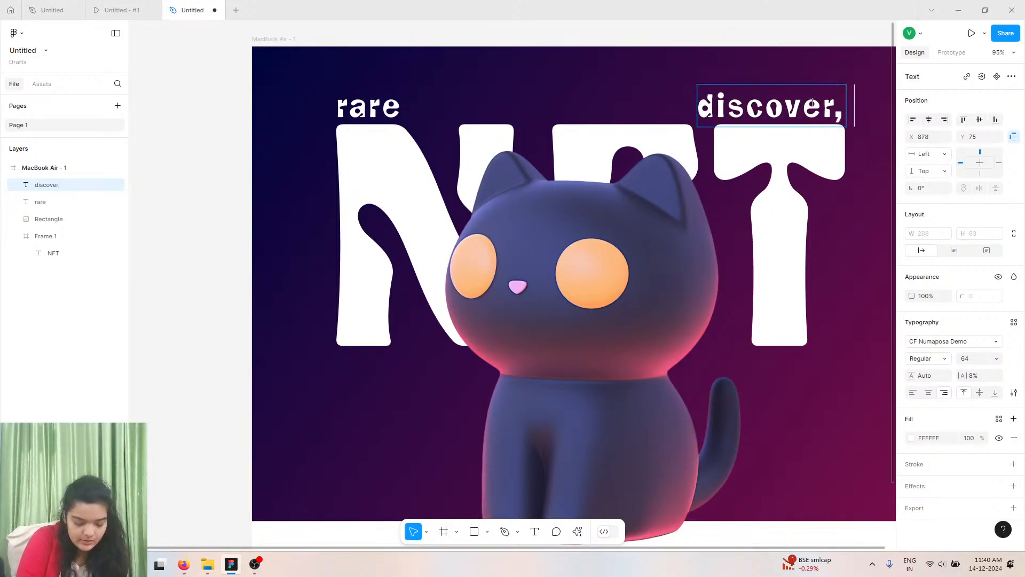
pyautogui.write('collect')
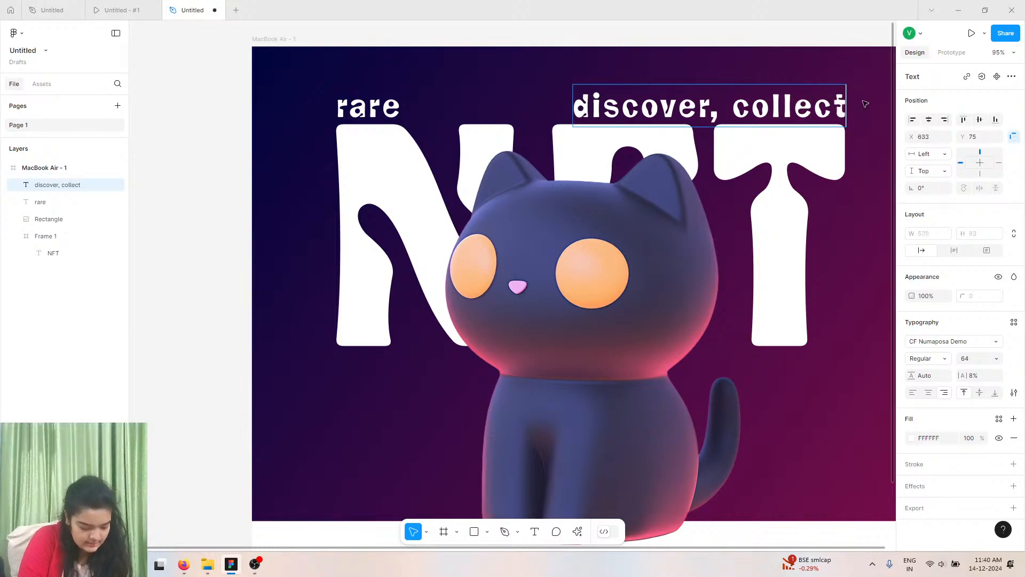
pyautogui.write(', sell')
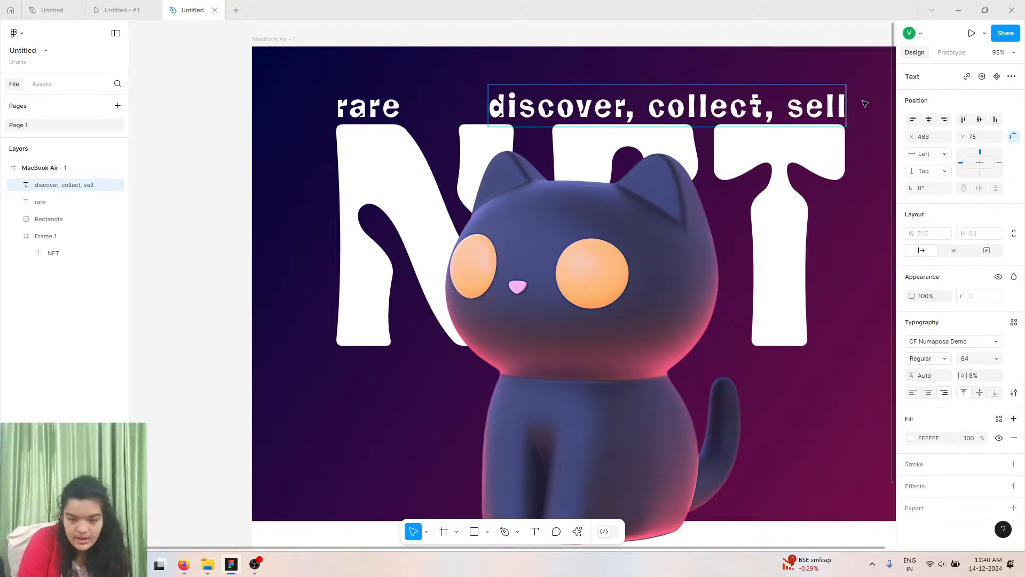
pyautogui.doubleClick(825, 152)
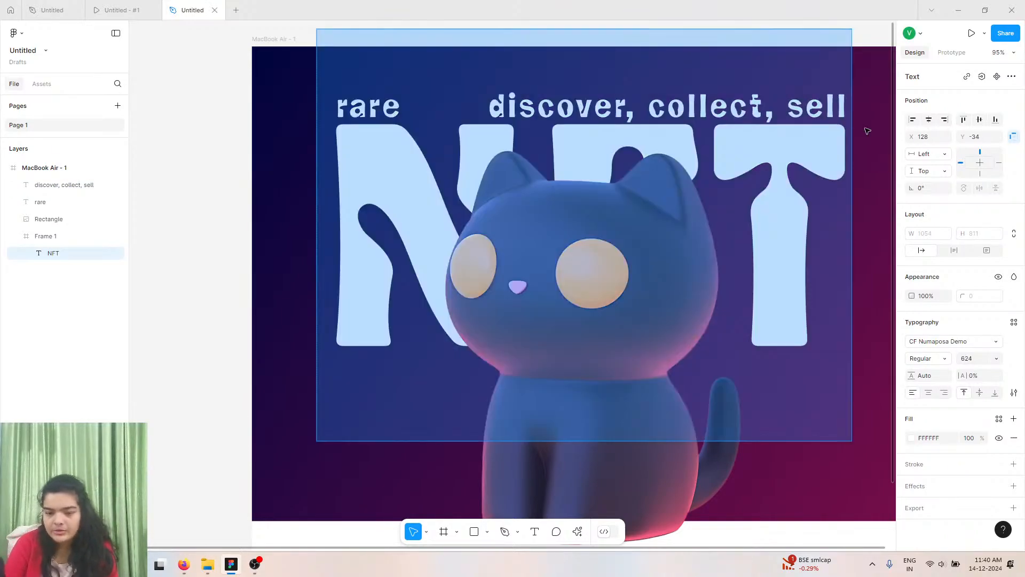
pyautogui.press('Escape')
pyautogui.click(91, 185)
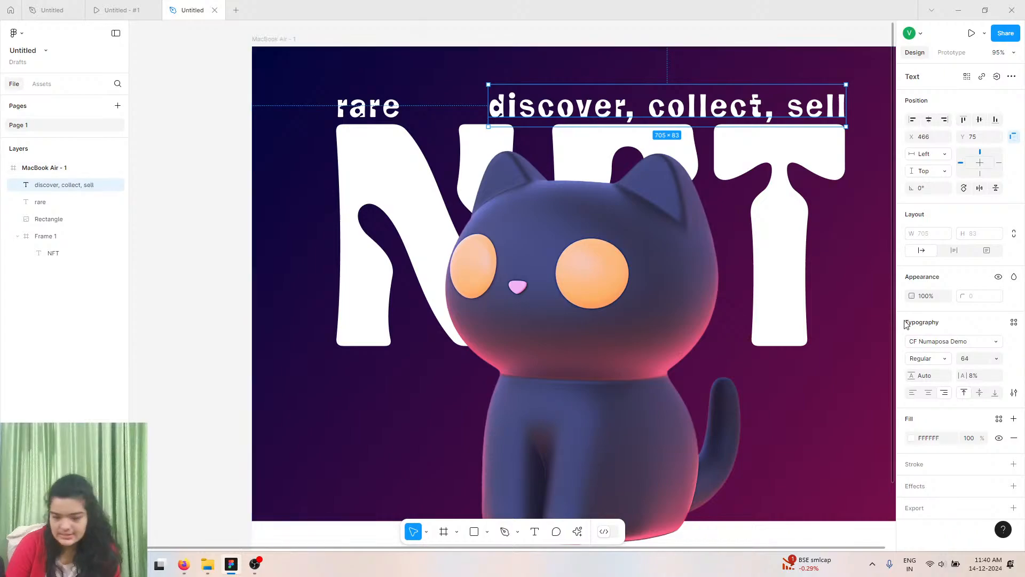
# Set the discover, collect, sell text to the Outfit font, size 32, with 0% letter spacing.
pyautogui.click(927, 341)
pyautogui.write('outf')
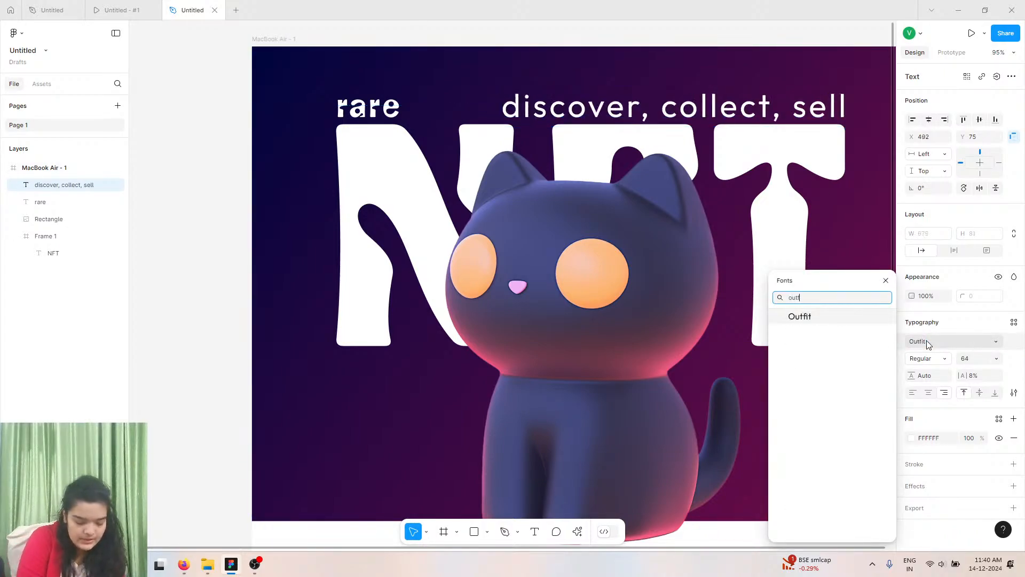
pyautogui.press('Return')
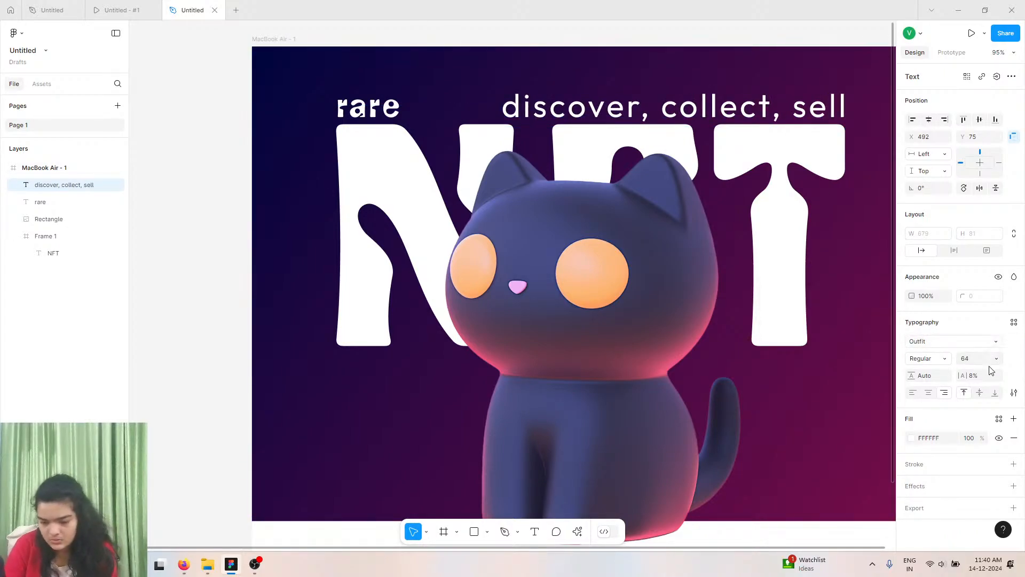
pyautogui.click(978, 377)
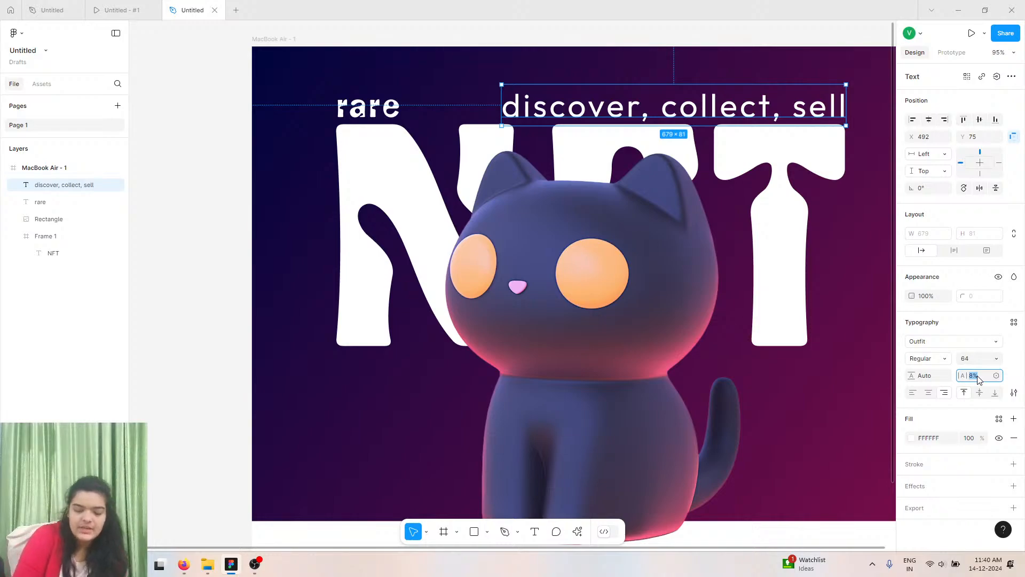
pyautogui.write('0')
pyautogui.press('Return')
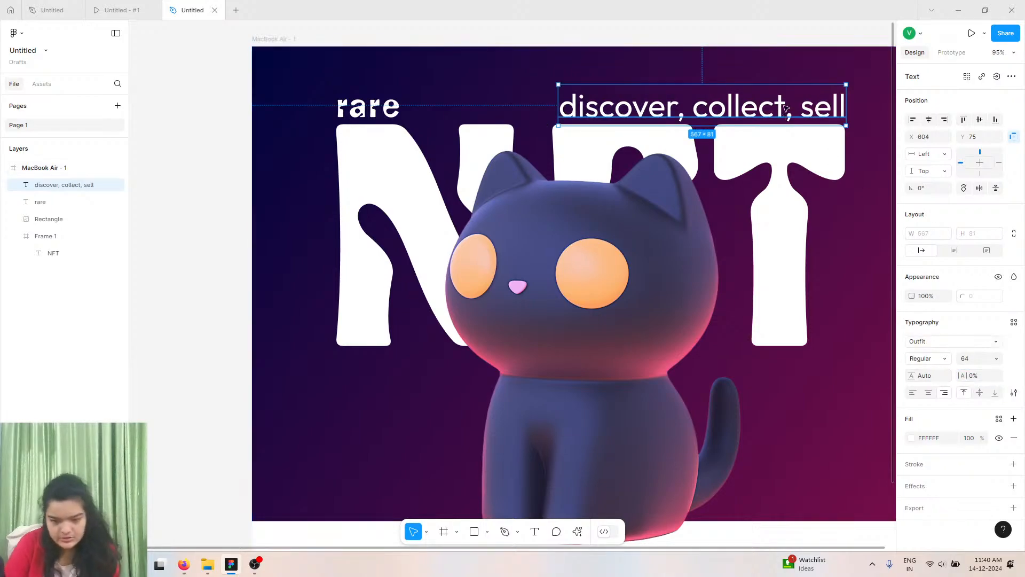
pyautogui.click(991, 363)
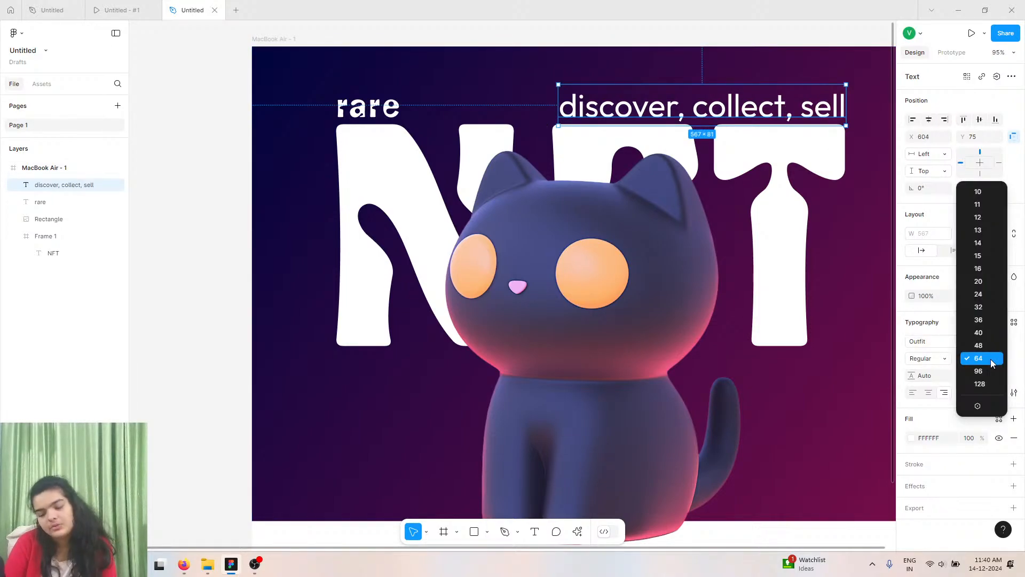
pyautogui.click(986, 306)
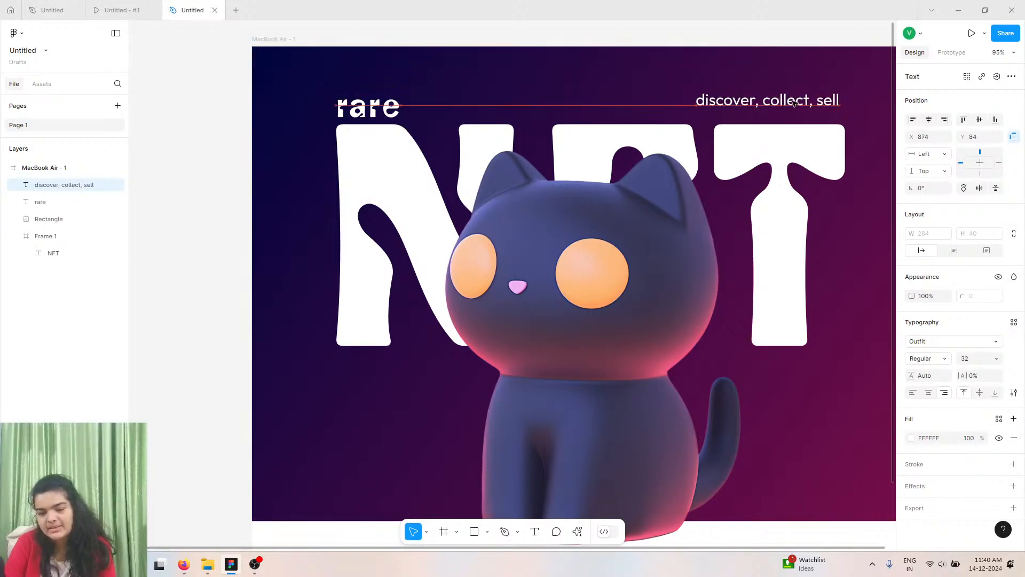
# Nudge the discover, collect, sell text into line with the rare label above the N.
pyautogui.moveTo(793, 103); pyautogui.dragTo(800, 111)
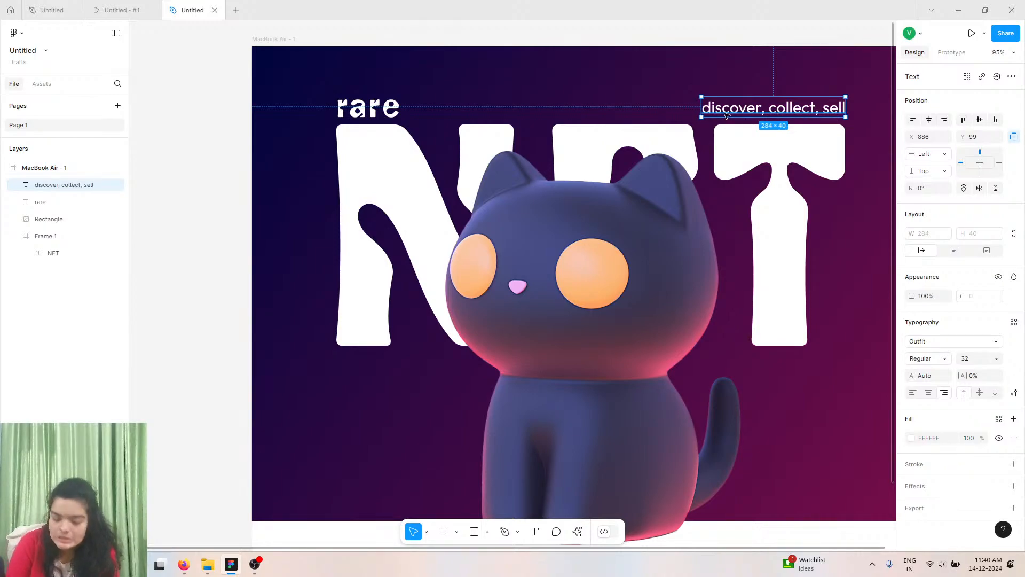
pyautogui.press('Down')
pyautogui.press('Down')
pyautogui.press('Down')
pyautogui.press('Down')
pyautogui.press('Up')
pyautogui.press('Up')
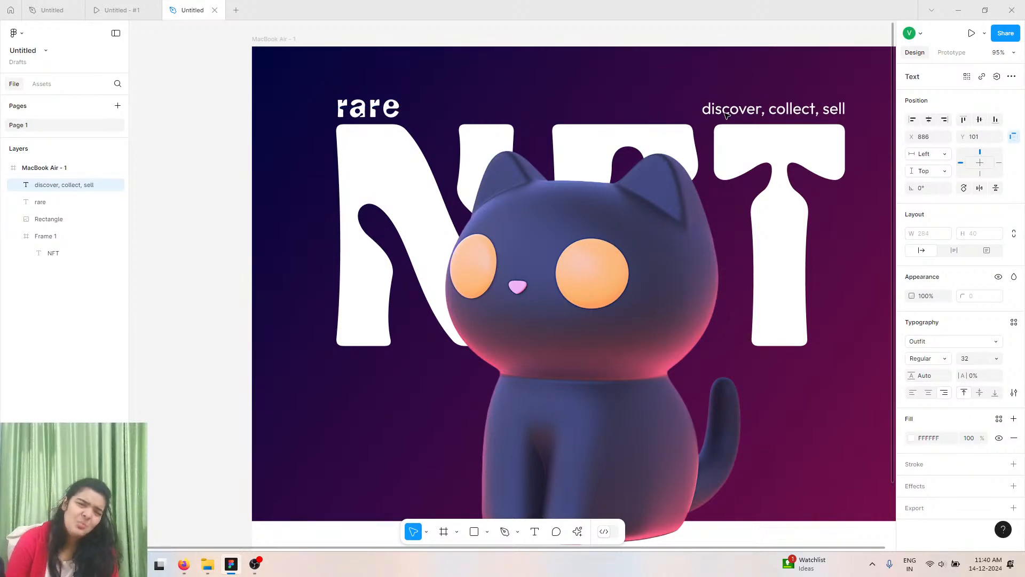
pyautogui.press('Up')
pyautogui.press('Up')
pyautogui.press('Up')
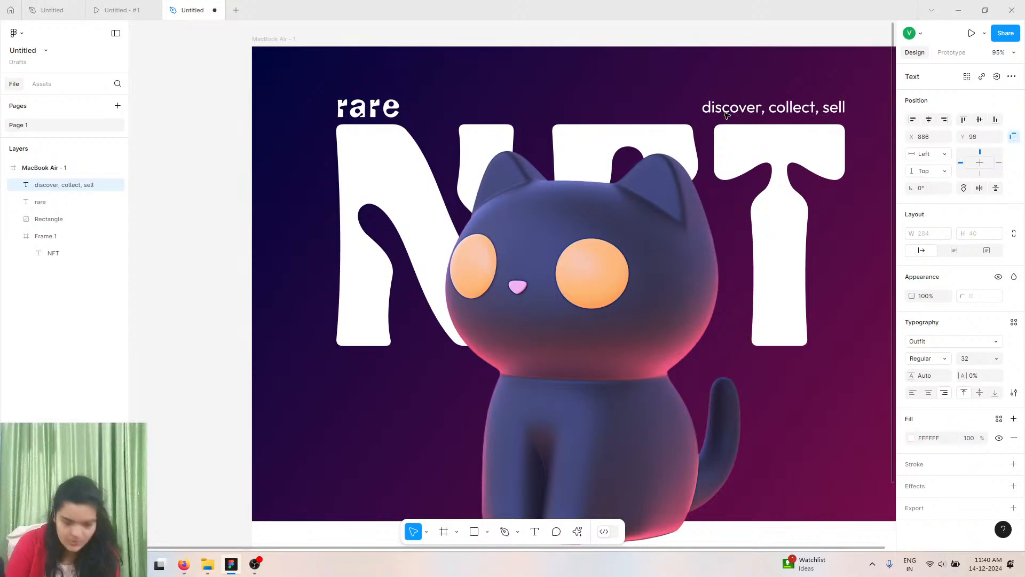
pyautogui.press('Down')
pyautogui.press('Down')
pyautogui.press('Down')
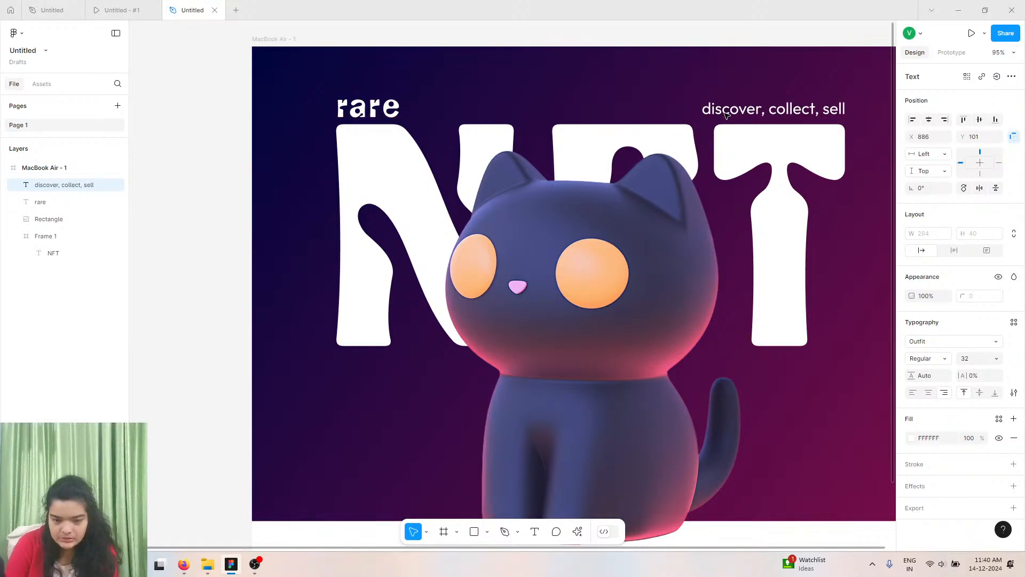
pyautogui.press('Up')
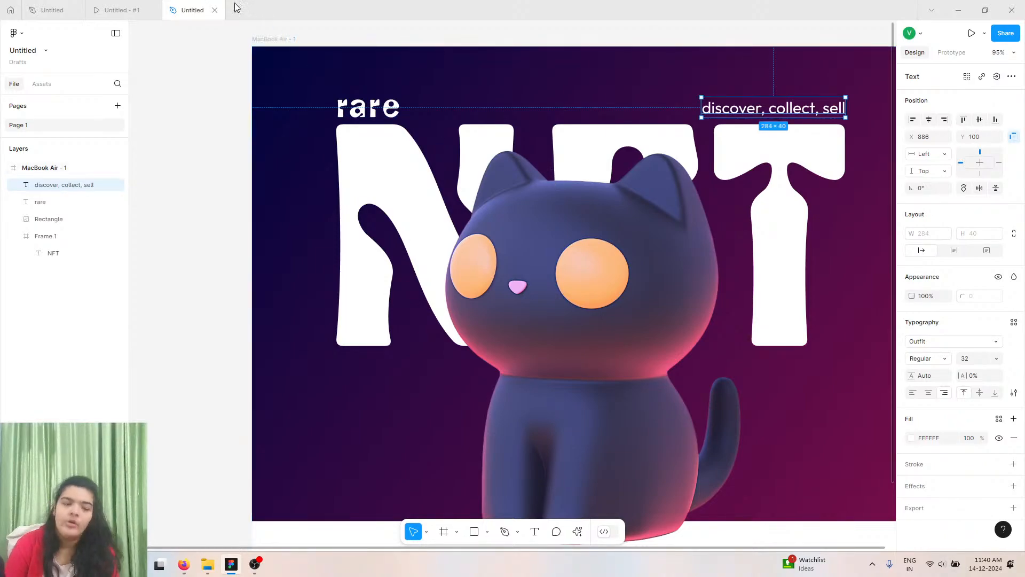
# Compare with the reference prototype, then draw a 1280 × 87 frame across the top of the artboard for the navigation bar.
pyautogui.click(159, 5)
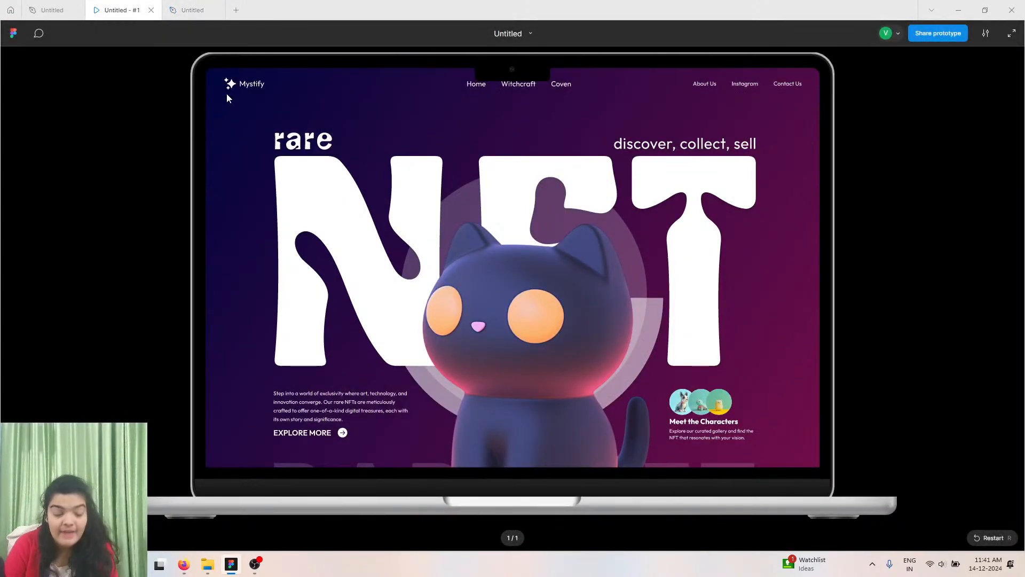
pyautogui.click(191, 10)
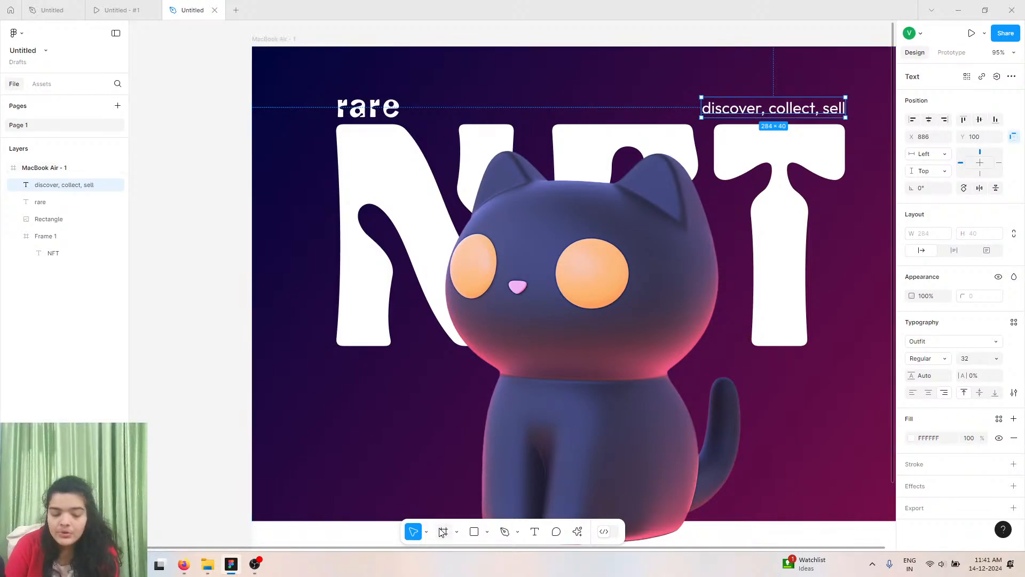
pyautogui.press('f')
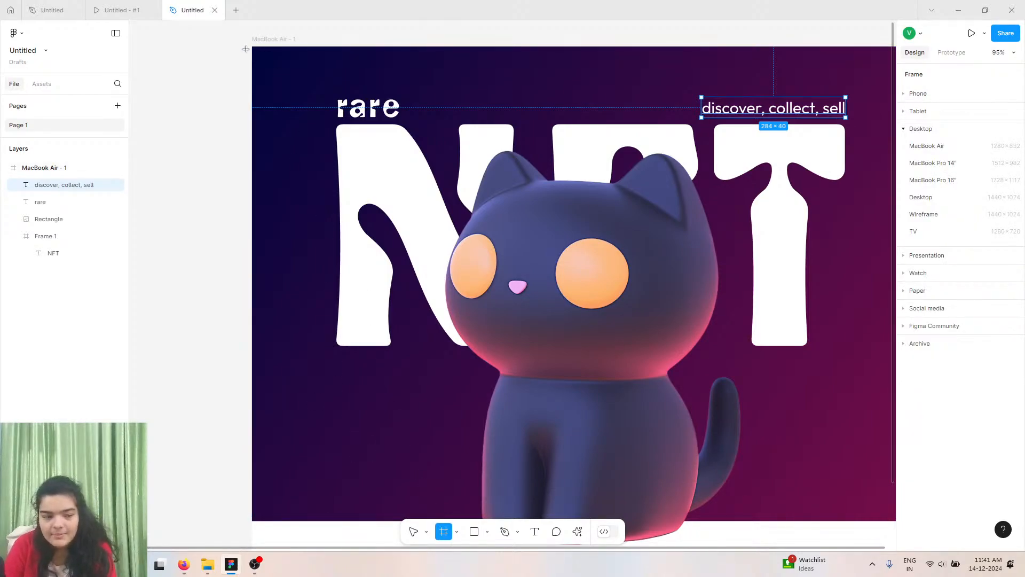
pyautogui.moveTo(252, 47); pyautogui.dragTo(782, 90)
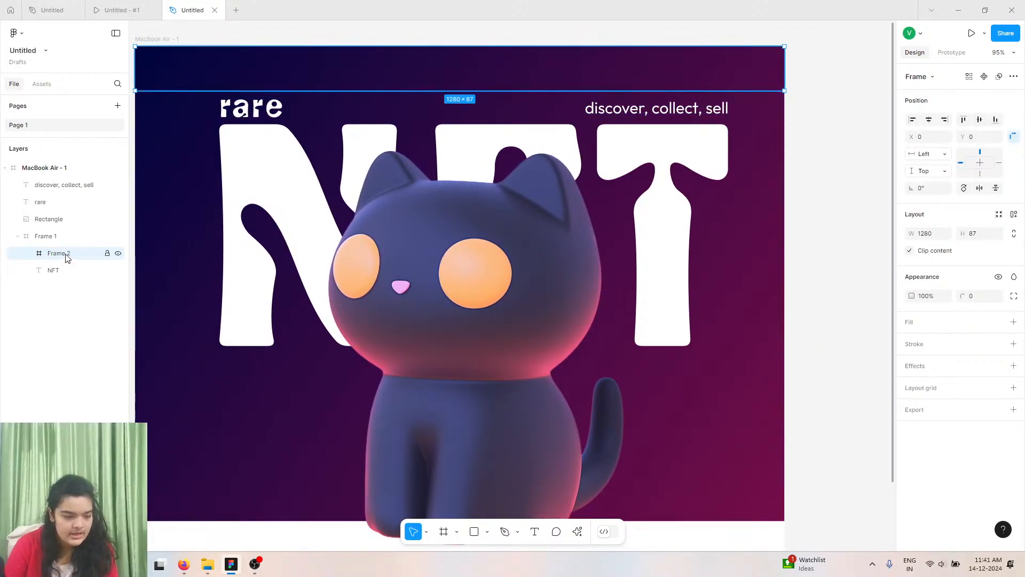
# Reorder layers so the new Frame 2 sits on top and the rare, rectangle and discover texts go inside Frame 1.
pyautogui.moveTo(64, 253); pyautogui.dragTo(91, 180)
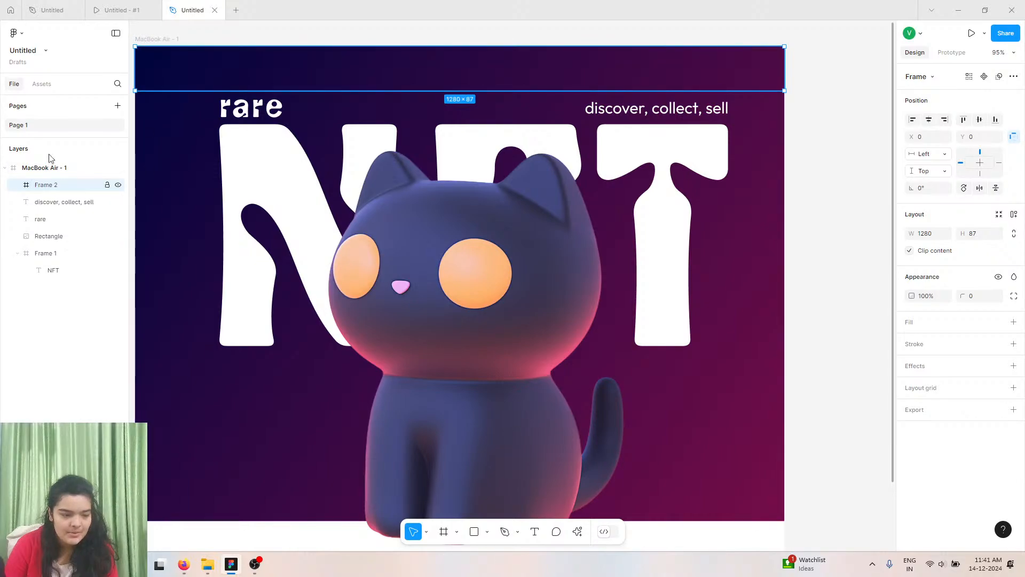
pyautogui.click(160, 39)
pyautogui.click(80, 184)
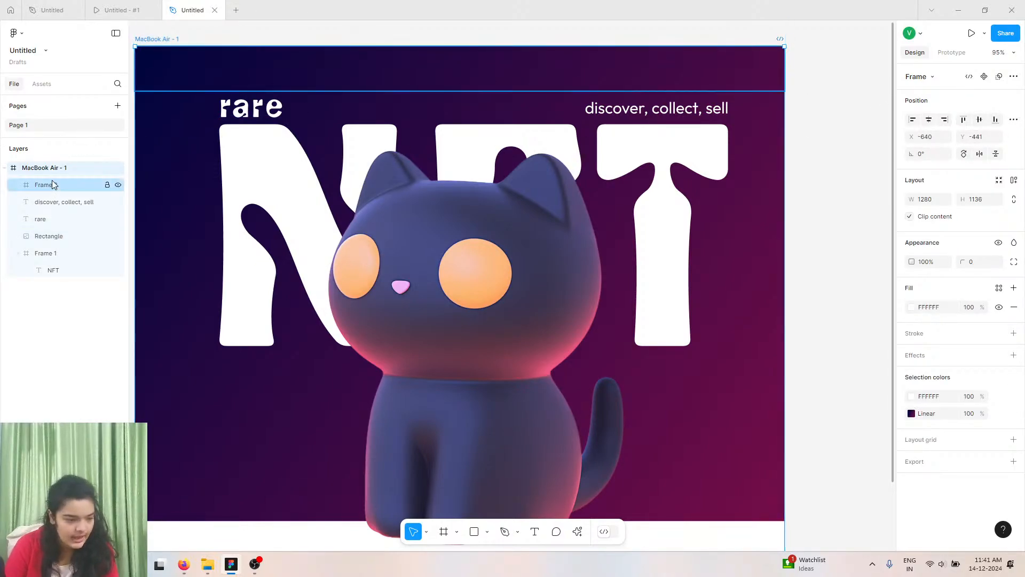
pyautogui.moveTo(51, 207); pyautogui.dragTo(60, 261)
pyautogui.moveTo(62, 224); pyautogui.dragTo(68, 232)
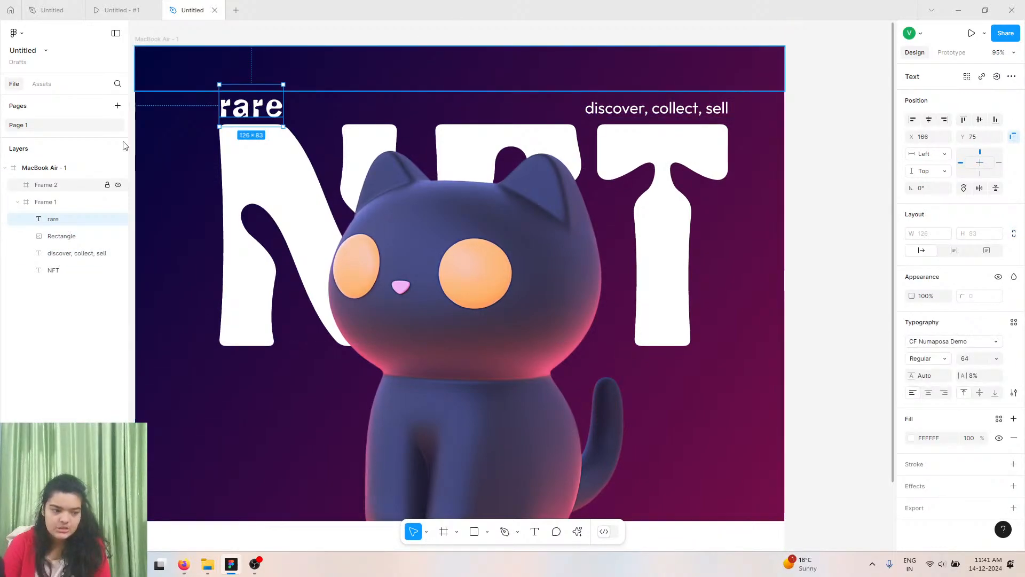
# Add auto layout to the MacBook Air artboard and move Frame 2 above Frame 1 in the stack.
pyautogui.click(165, 39)
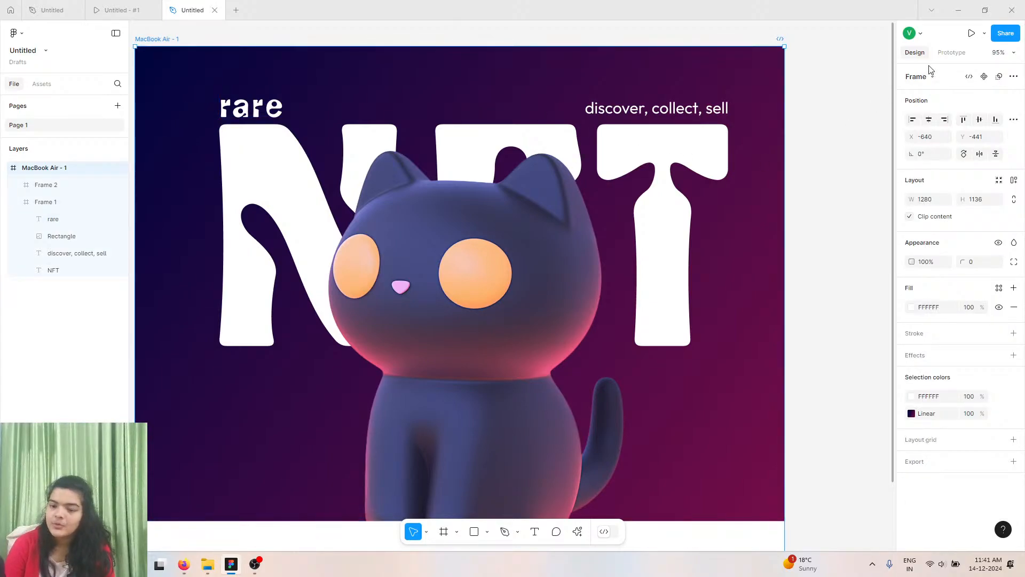
pyautogui.click(1014, 181)
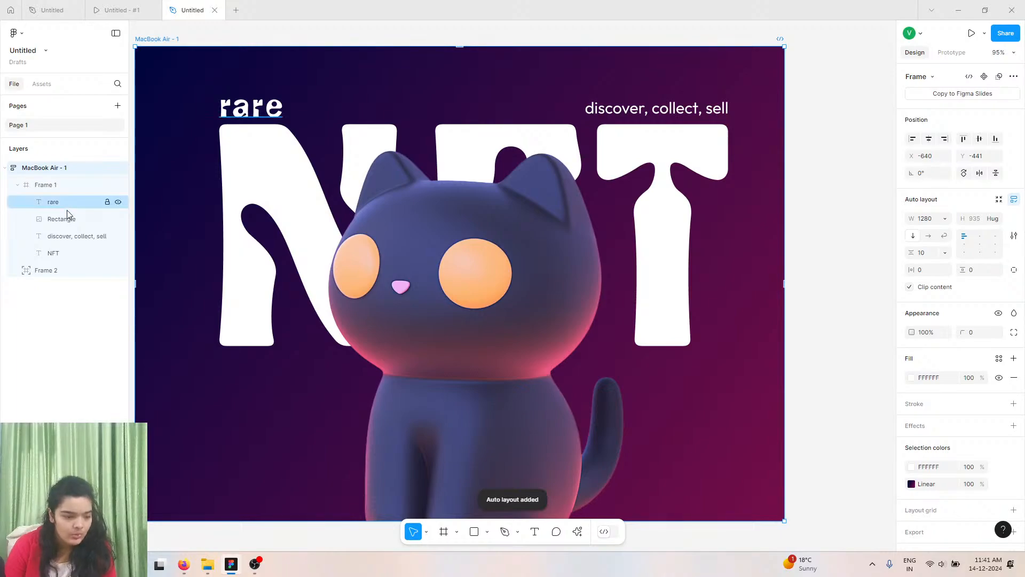
pyautogui.moveTo(42, 268); pyautogui.dragTo(51, 181)
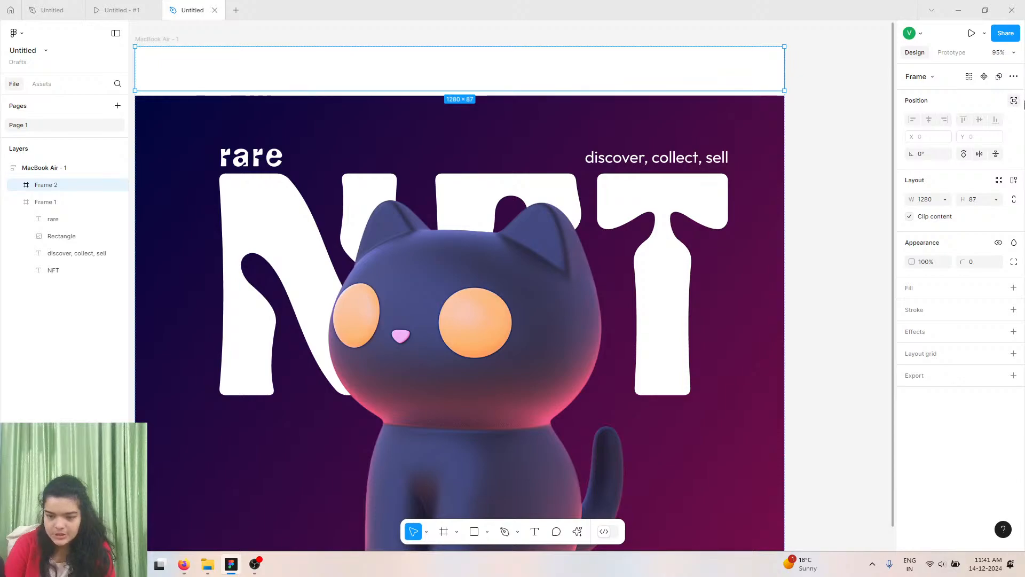
# Try to stretch the hero frame upward to the top of the artboard.
pyautogui.click(354, 117)
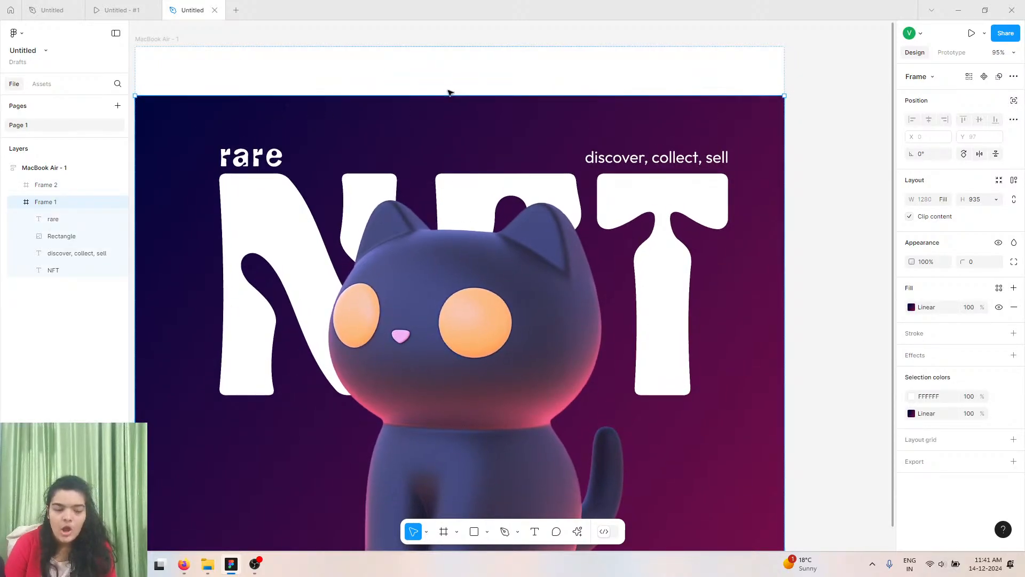
pyautogui.click(487, 88)
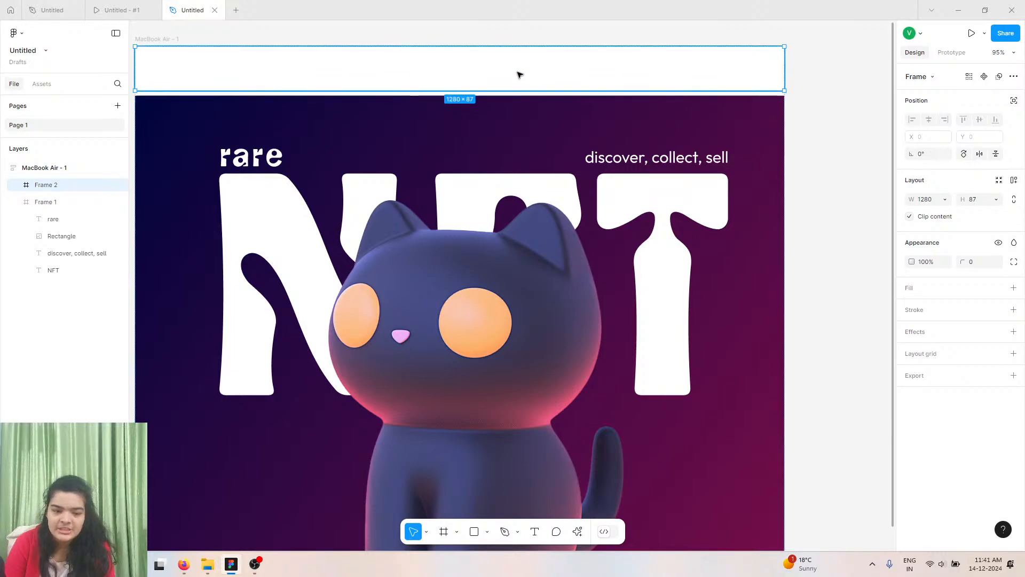
pyautogui.click(413, 128)
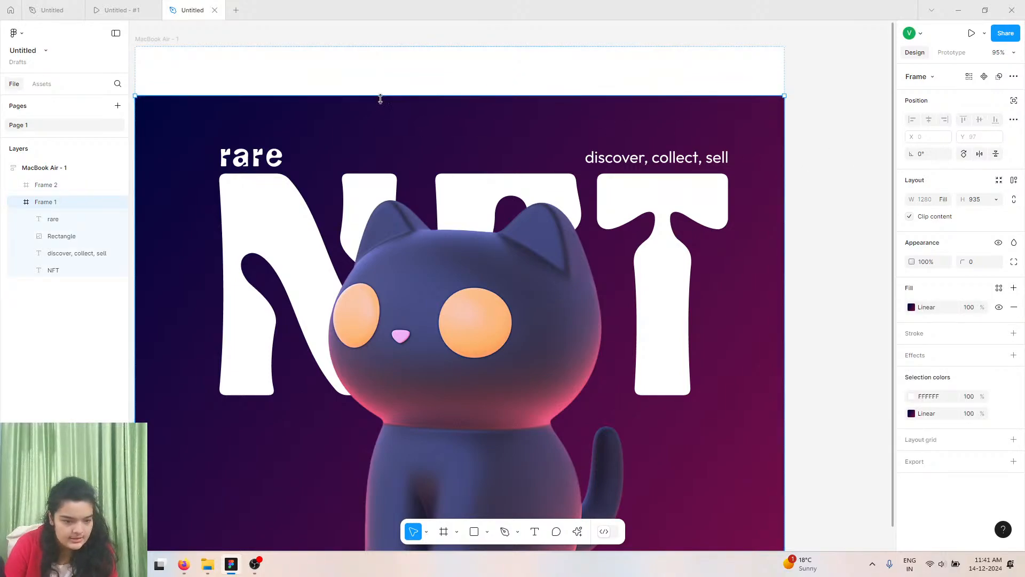
pyautogui.moveTo(379, 97); pyautogui.dragTo(385, 64)
pyautogui.click(350, 75)
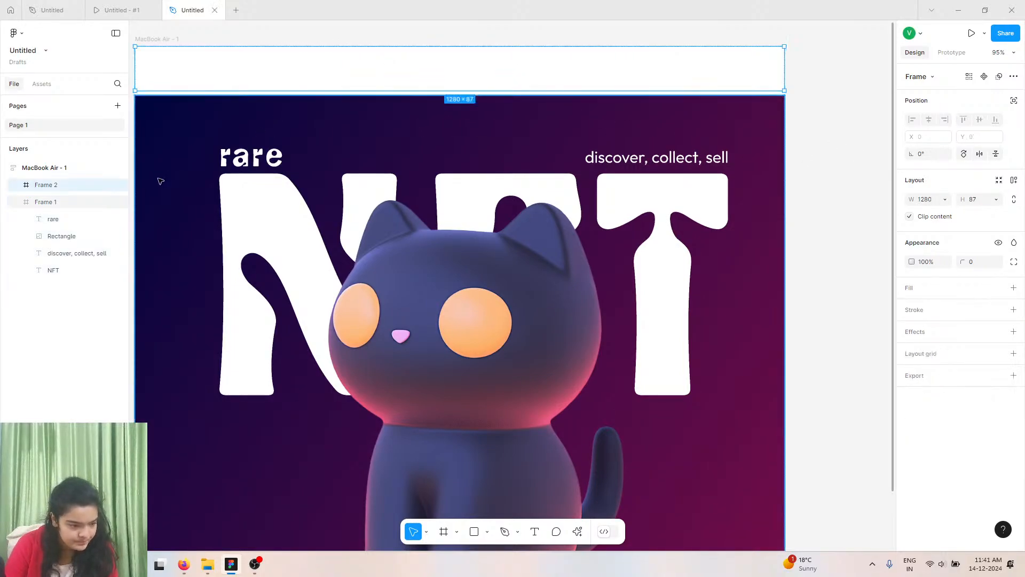
# Move Frame 2 inside Frame 1 and position it across the top of the hero section.
pyautogui.moveTo(71, 187)
pyautogui.mouseDown()
pyautogui.moveTo(68, 211)
pyautogui.moveTo(75, 202)
pyautogui.mouseUp()
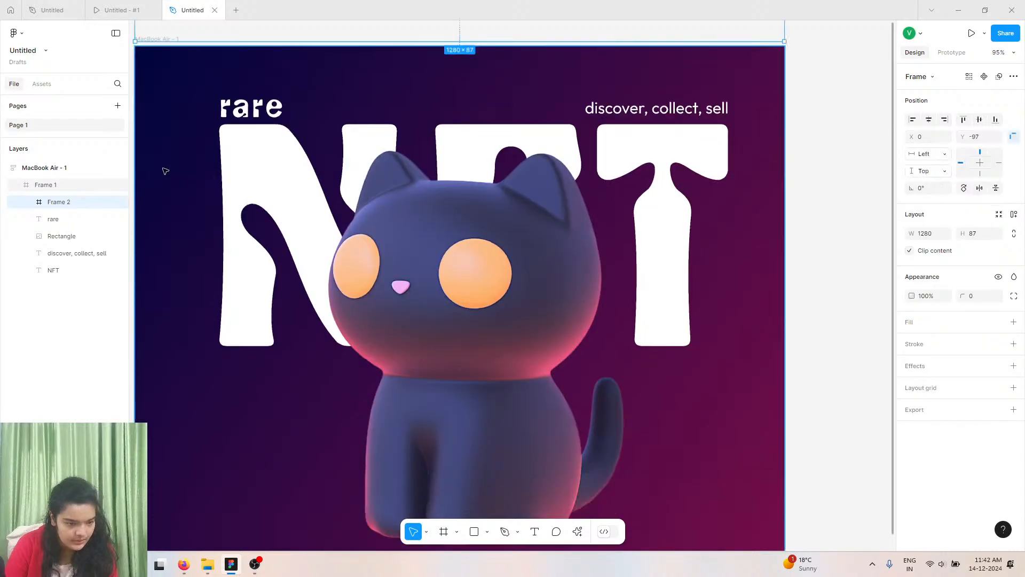
pyautogui.moveTo(398, 72); pyautogui.dragTo(412, 126)
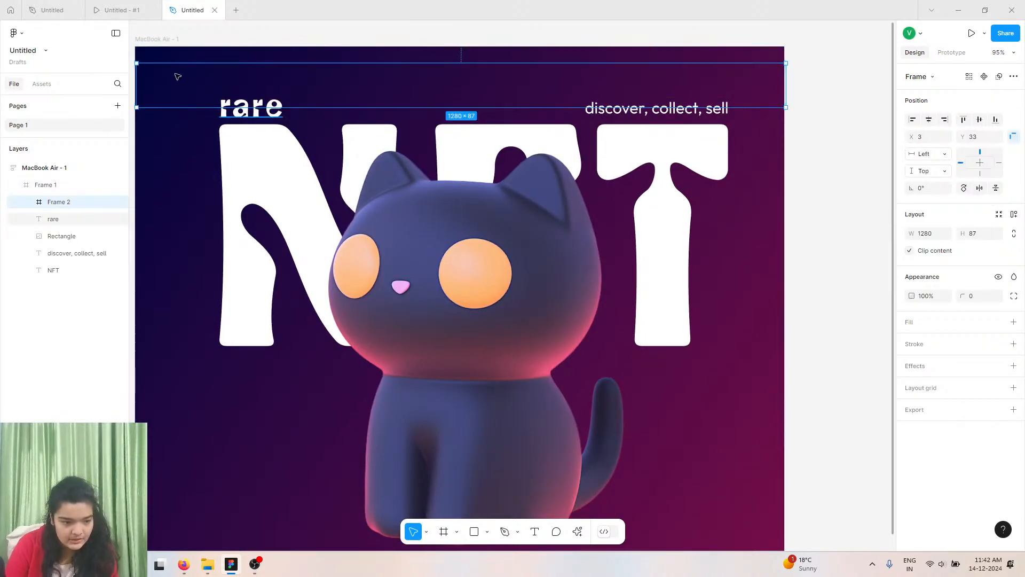
pyautogui.click(163, 43)
pyautogui.scroll(1, 200, 143)
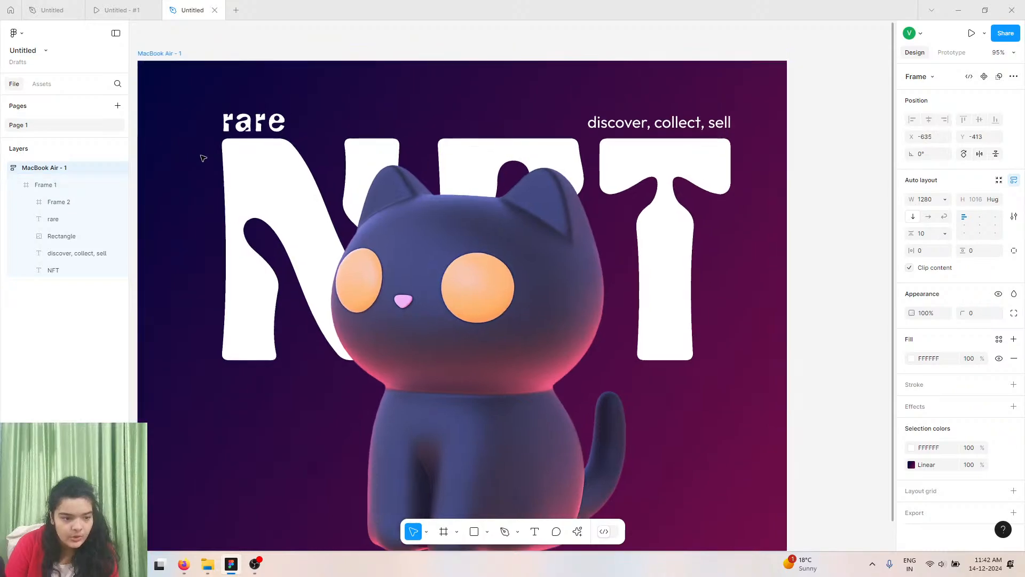
# Remove auto layout from the artboard's hero frame and delete the empty Frame 2.
pyautogui.click(49, 185)
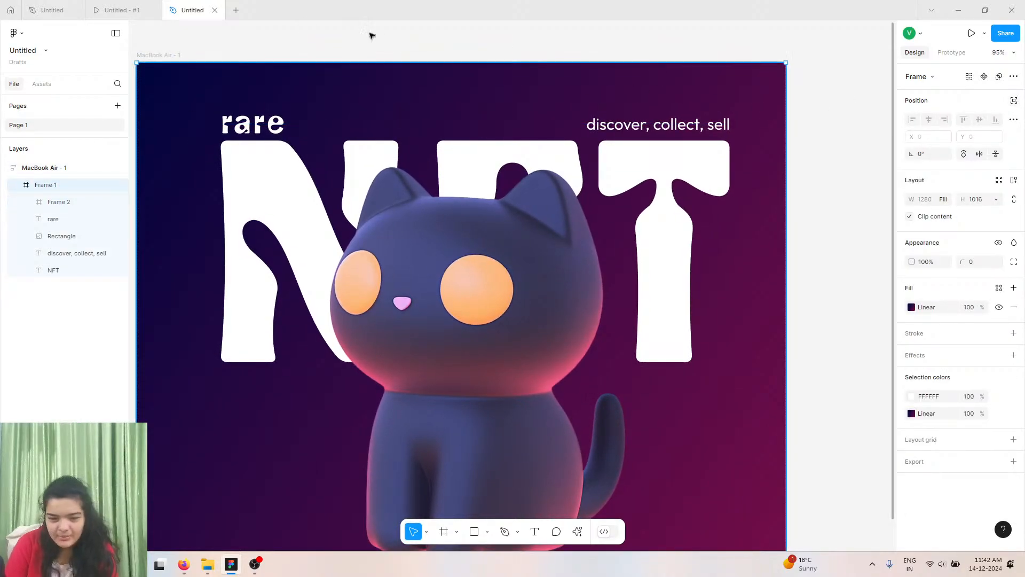
pyautogui.click(153, 56)
pyautogui.click(1014, 180)
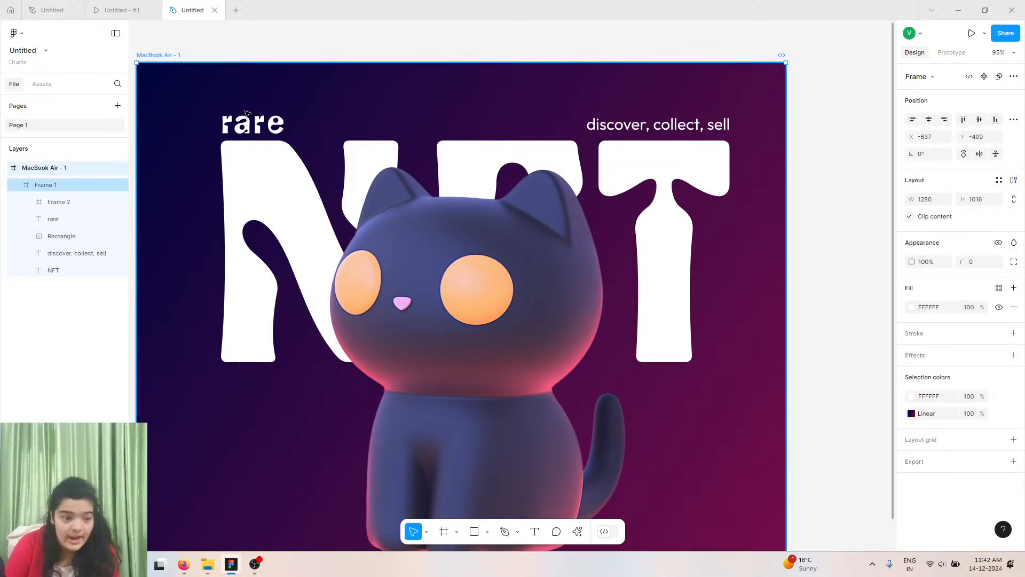
pyautogui.click(178, 159)
pyautogui.scroll(-5, 214, 315)
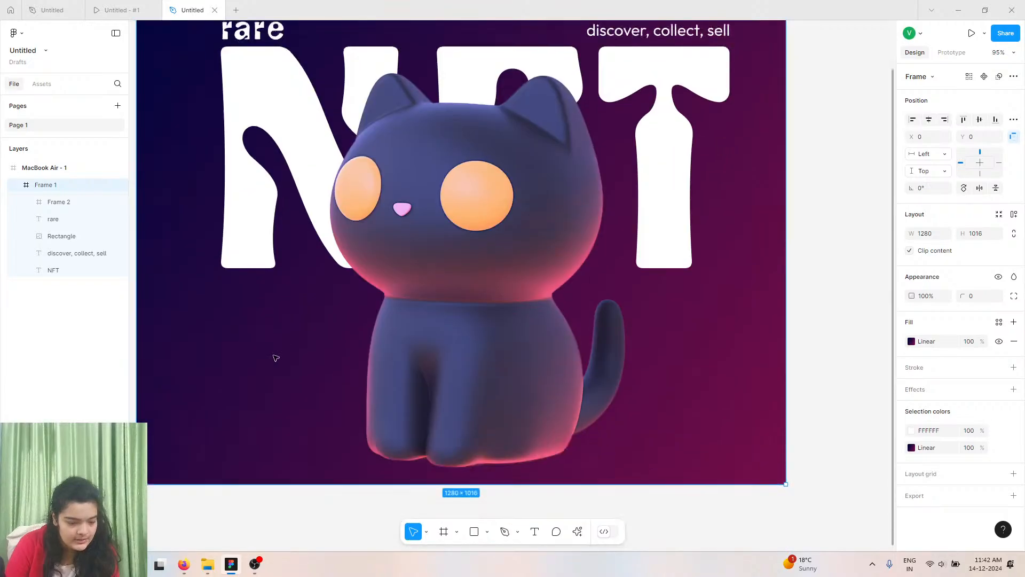
pyautogui.click(498, 231)
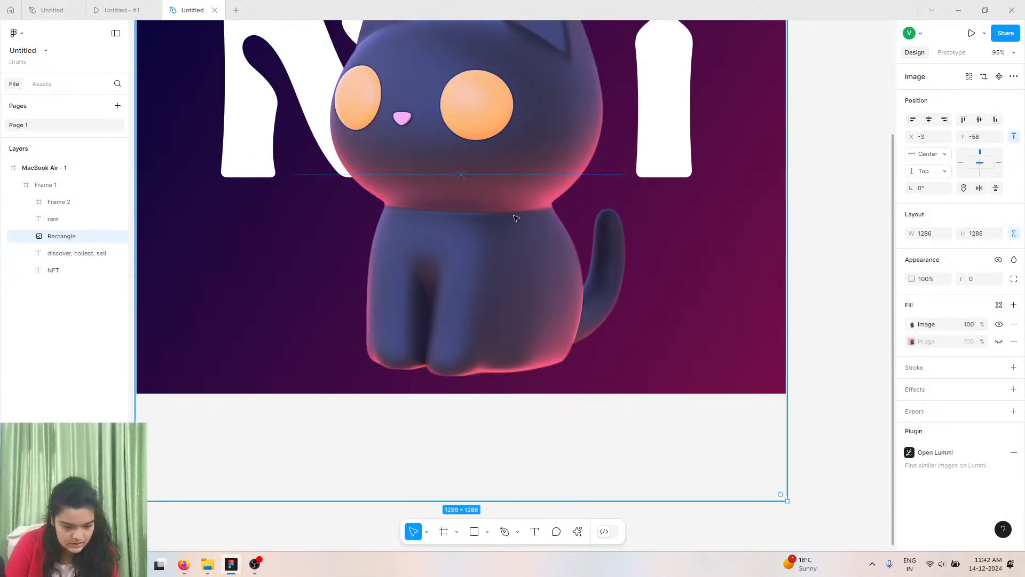
pyautogui.scroll(1, 466, 103)
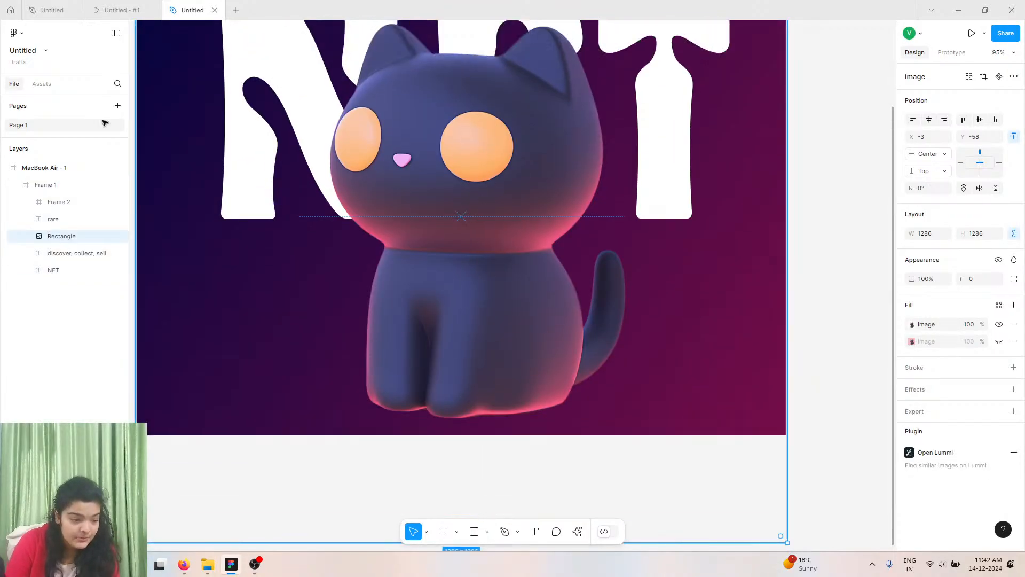
pyautogui.click(87, 208)
pyautogui.press('Delete')
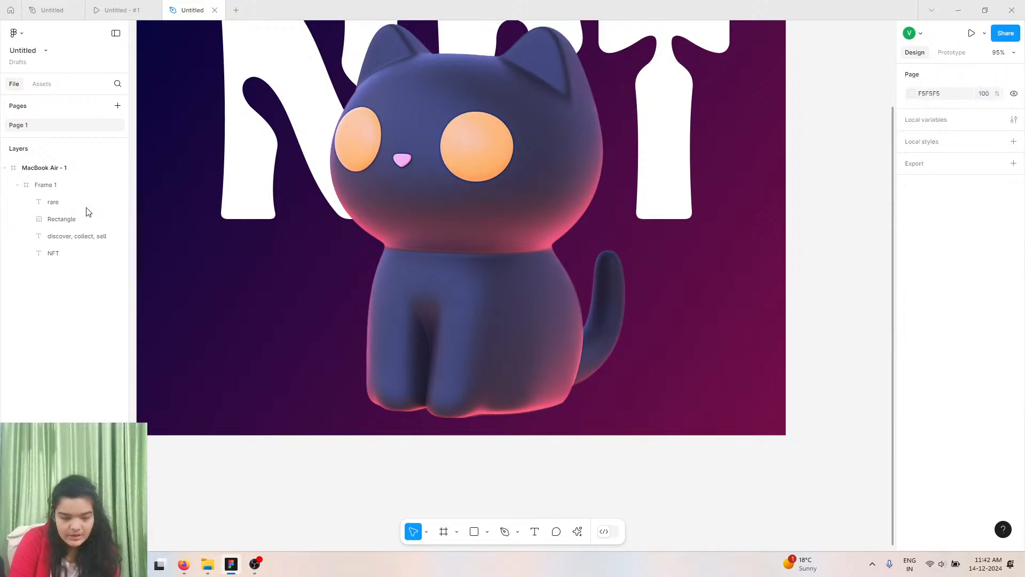
# Stretch Frame 1 downward to about 2087 px tall.
pyautogui.scroll(4, 169, 120)
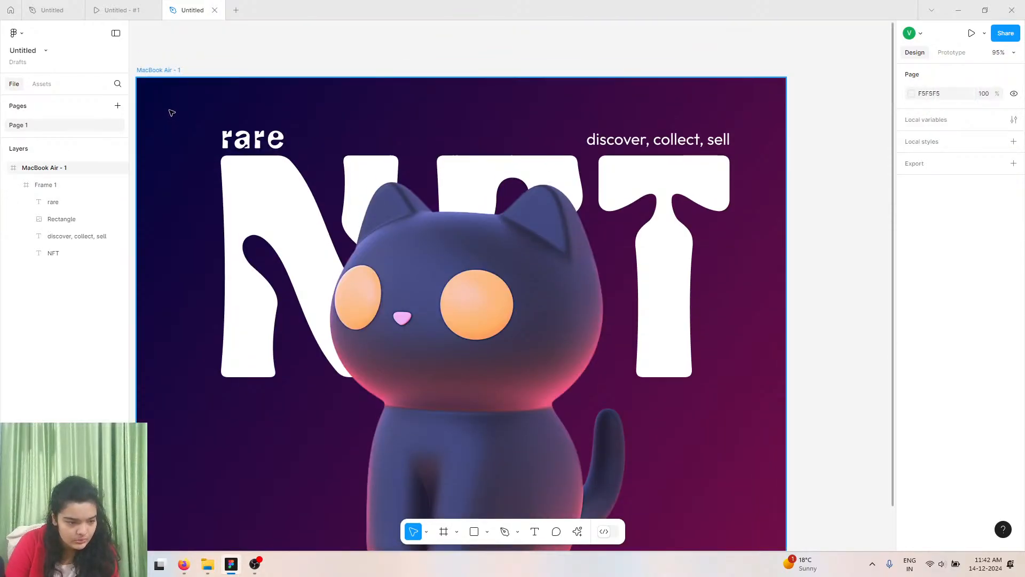
pyautogui.click(173, 75)
pyautogui.scroll(-7, 299, 321)
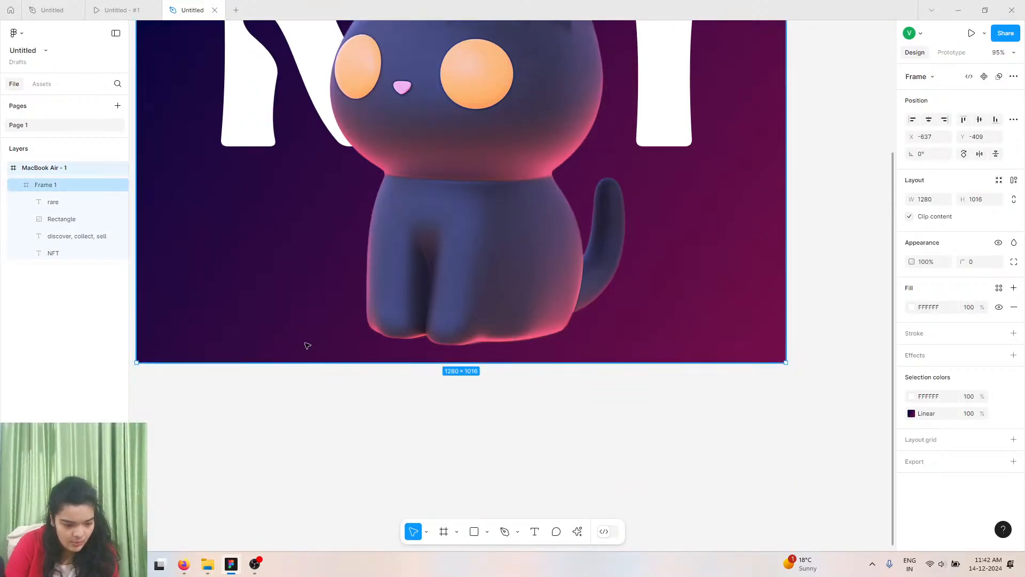
pyautogui.moveTo(321, 319); pyautogui.dragTo(314, 506)
pyautogui.scroll(6, 355, 458)
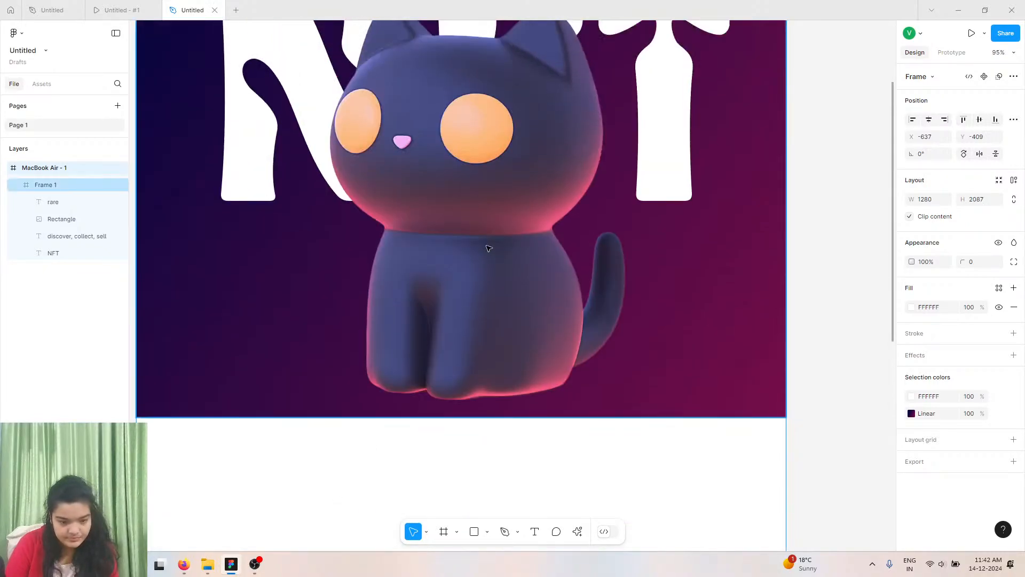
# Move the cat image down to Y 38 and pull it out of Frame 1 to the top of the layer stack.
pyautogui.click(491, 238)
pyautogui.click(491, 238)
pyautogui.doubleClick(478, 175)
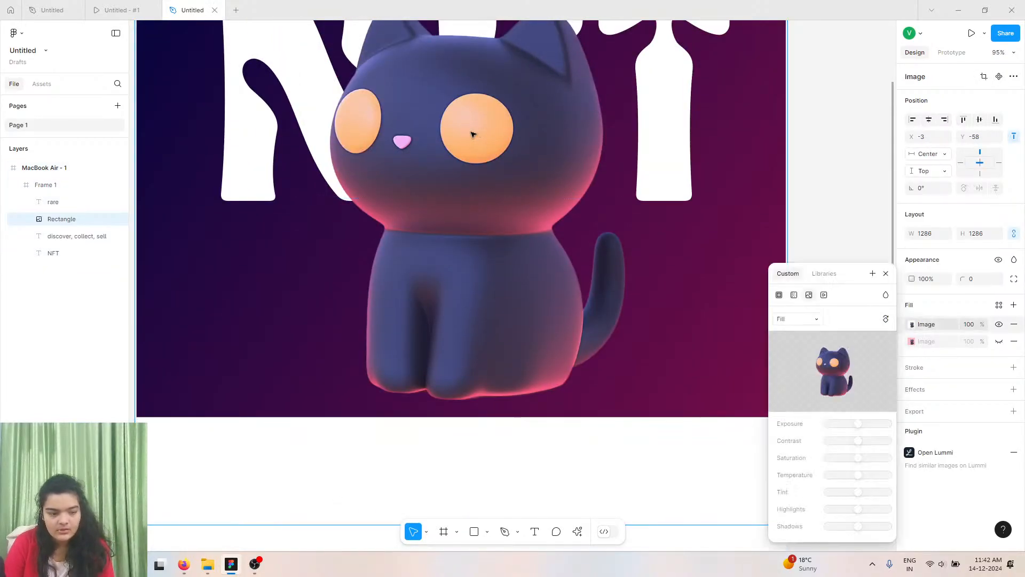
pyautogui.moveTo(451, 165); pyautogui.dragTo(443, 214)
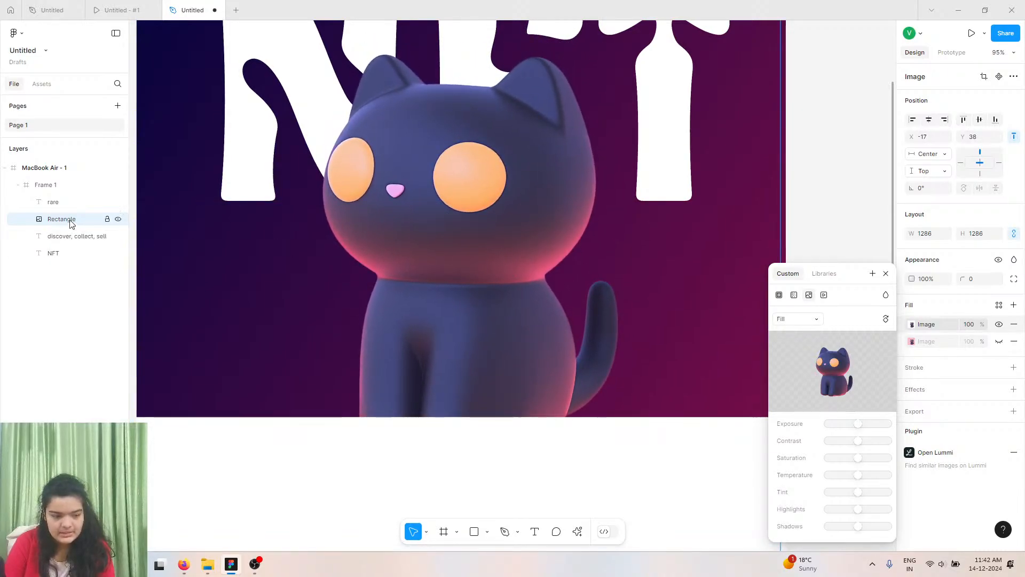
pyautogui.moveTo(68, 219); pyautogui.dragTo(60, 185)
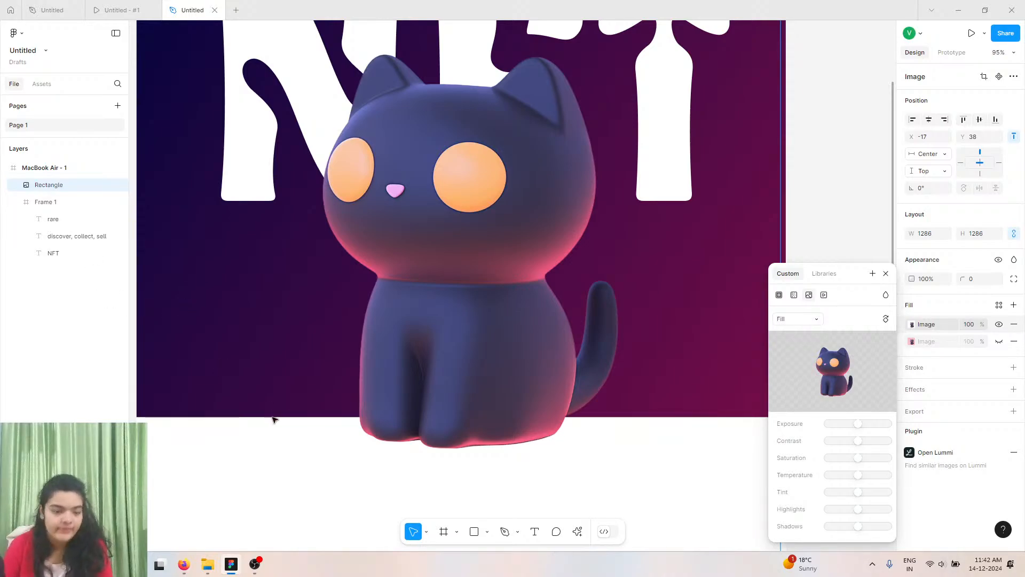
pyautogui.click(257, 525)
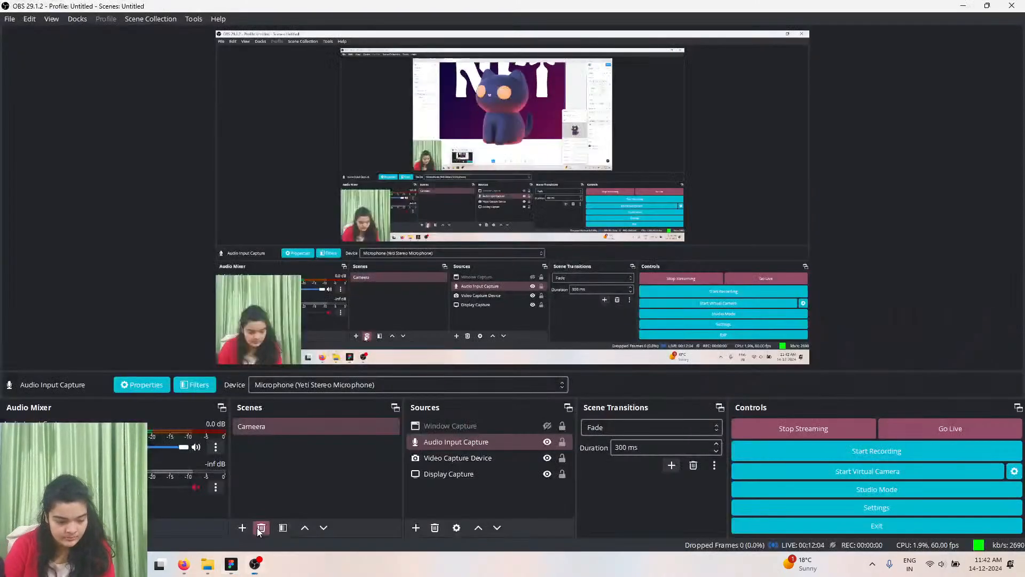
pyautogui.click(962, 5)
# Close the image adjustment popup and lock the cat image layer.
pyautogui.scroll(-2, 342, 184)
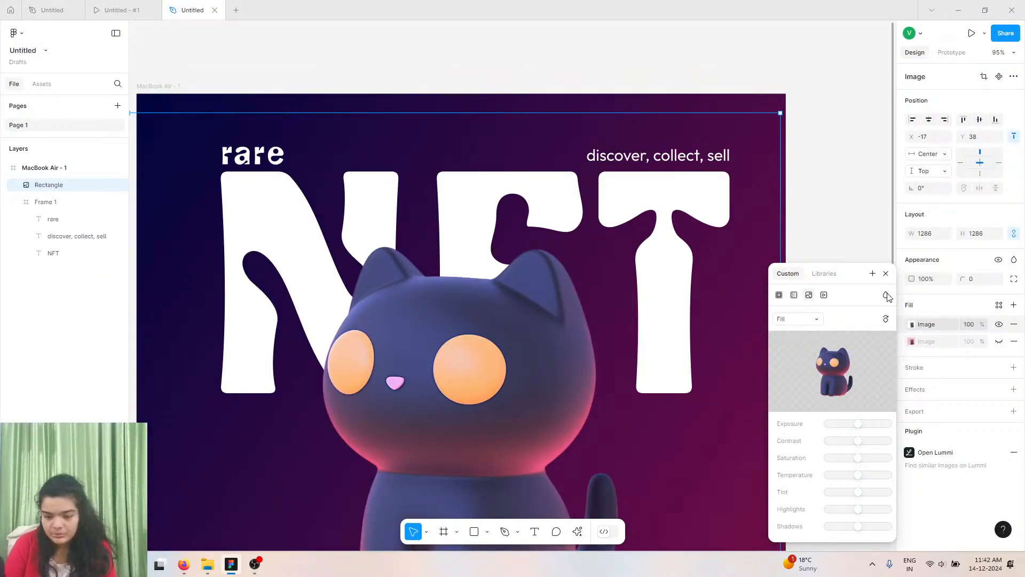
pyautogui.click(885, 273)
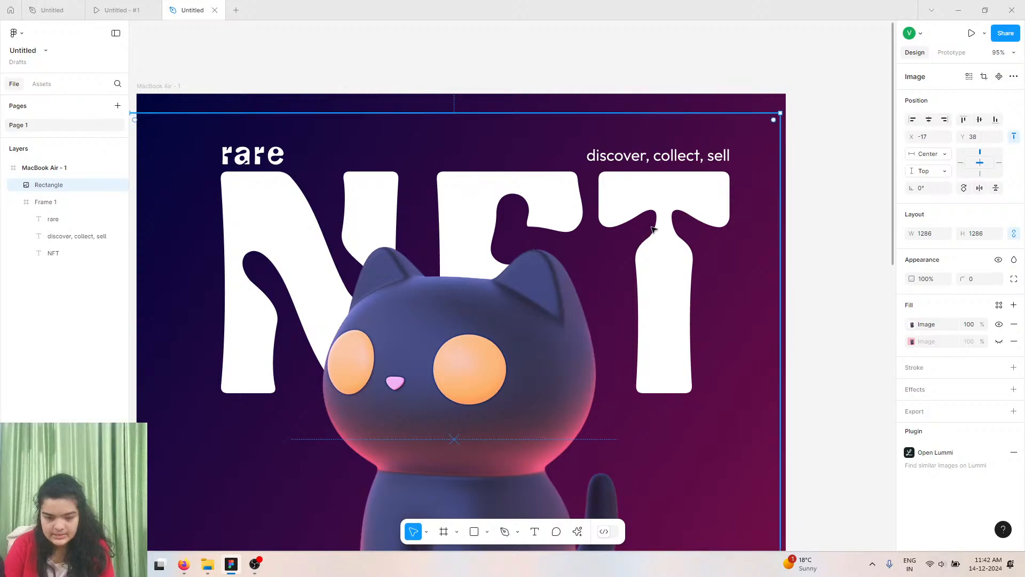
pyautogui.doubleClick(652, 211)
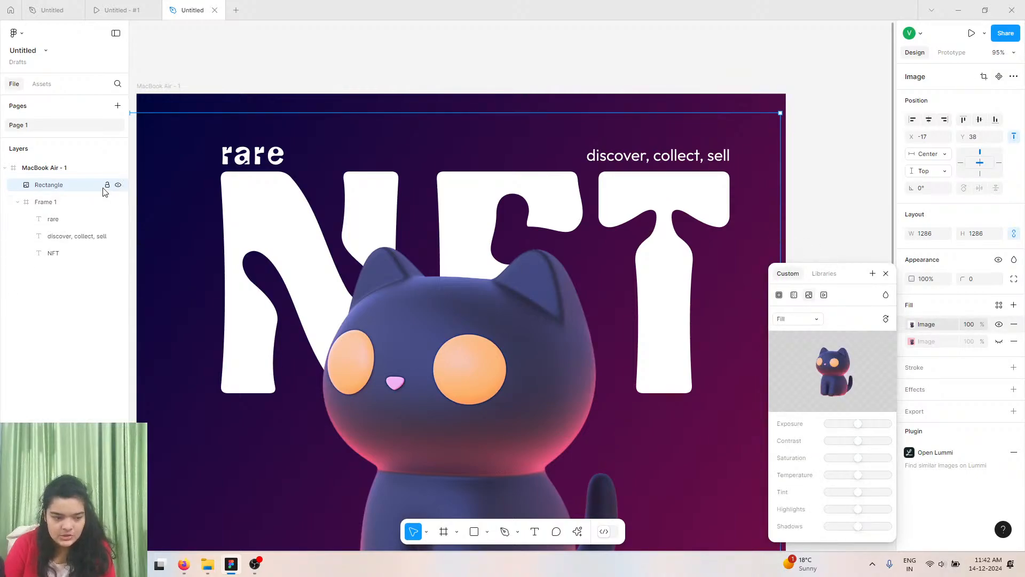
pyautogui.click(343, 120)
# Nudge the NFT headline down slightly to Y -7.
pyautogui.doubleClick(271, 186)
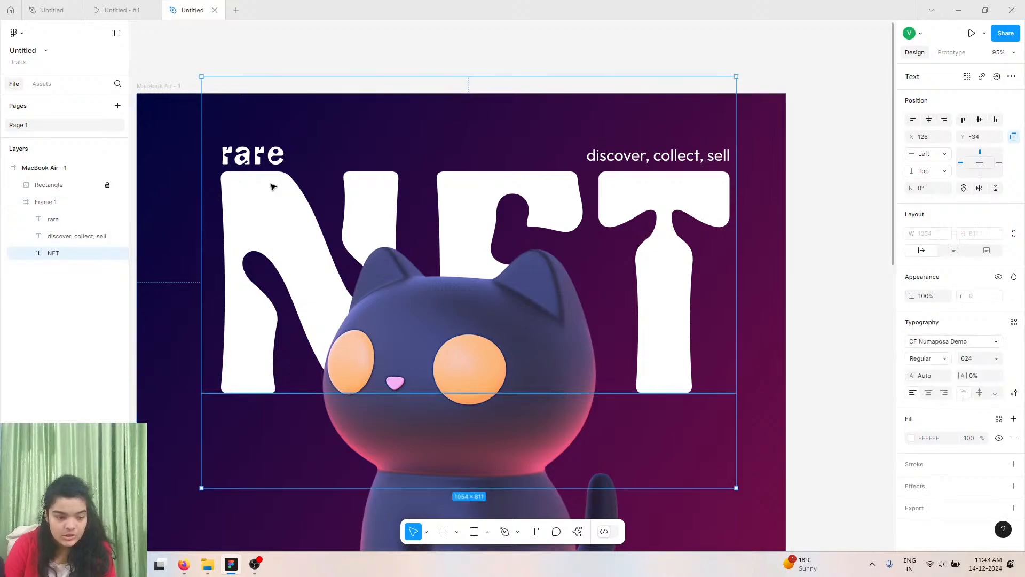
pyautogui.press('Down')
pyautogui.press('Down')
pyautogui.press('Down')
pyautogui.press('Down')
pyautogui.press('Down')
pyautogui.press('Down')
pyautogui.press('Down')
pyautogui.press('Down')
pyautogui.press('Down')
pyautogui.press('Down')
pyautogui.press('Down')
pyautogui.press('Down')
pyautogui.press('Down')
pyautogui.press('Down')
pyautogui.press('Down')
pyautogui.press('Down')
pyautogui.press('Down')
pyautogui.press('Down')
pyautogui.press('Down')
pyautogui.press('Down')
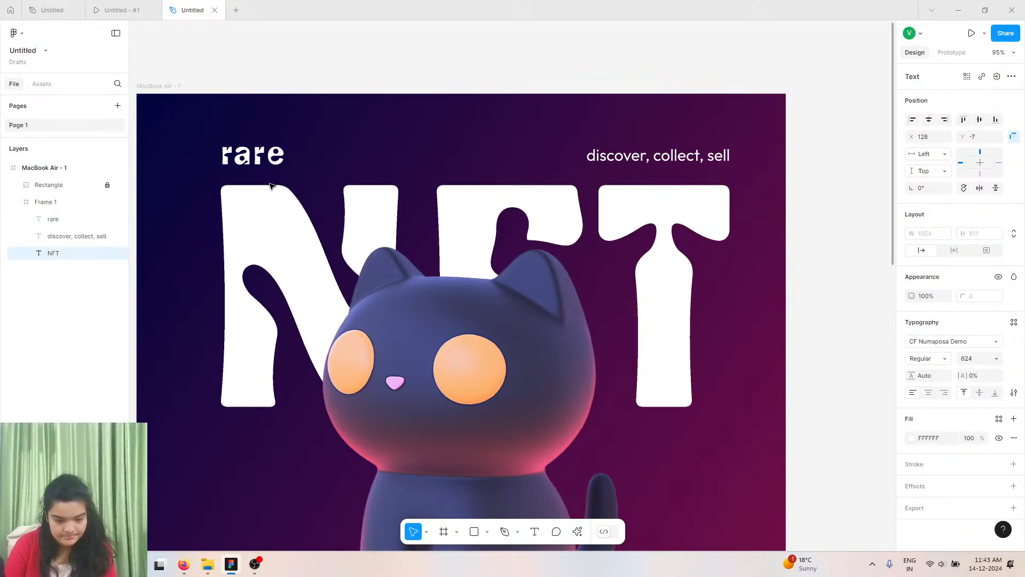
# Nudge the rare label down to Y 113.
pyautogui.click(250, 163)
pyautogui.press('Down')
pyautogui.press('Down')
pyautogui.press('Down')
pyautogui.press('Down')
pyautogui.press('Down')
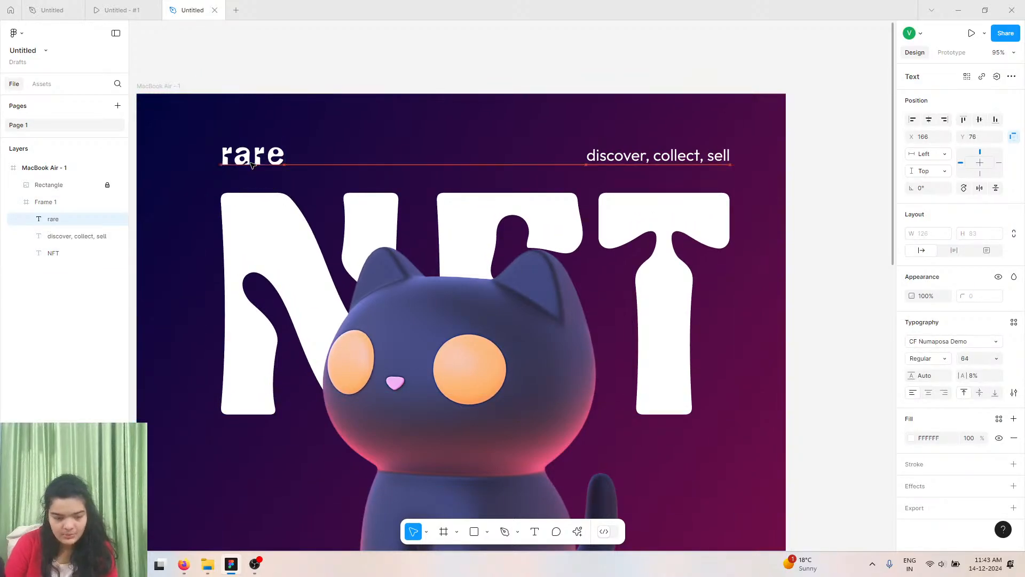
pyautogui.press('Down')
pyautogui.press('Down')
pyautogui.press('Down')
pyautogui.press('Down')
pyautogui.press('Down')
pyautogui.press('Down')
pyautogui.press('Down')
pyautogui.press('Down')
pyautogui.press('Down')
pyautogui.press('Down')
pyautogui.press('Down')
pyautogui.press('Down')
pyautogui.press('Down')
pyautogui.press('Down')
pyautogui.press('Down')
pyautogui.press('Down')
pyautogui.press('Down')
pyautogui.press('Down')
pyautogui.press('Down')
pyautogui.press('Down')
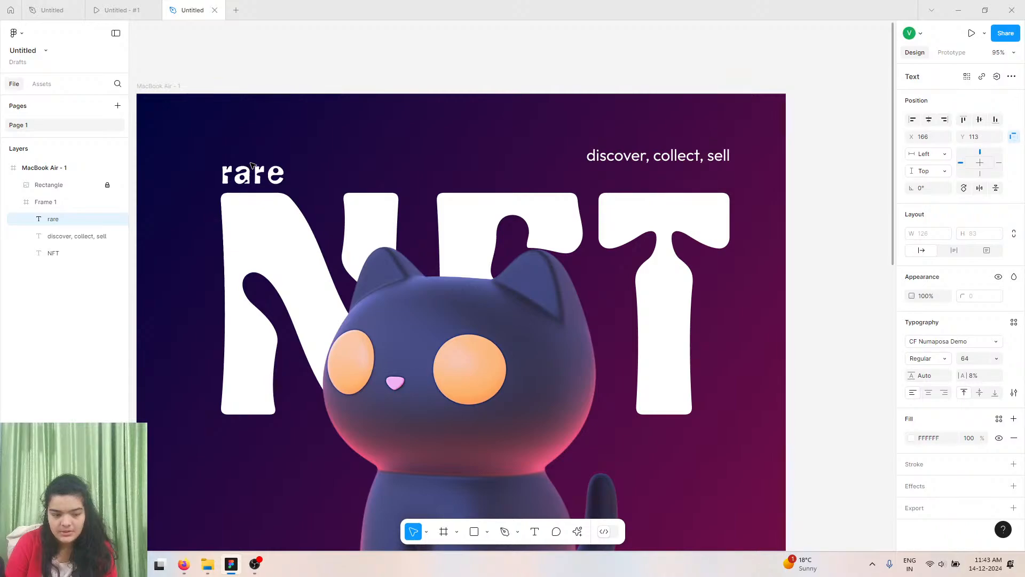
# Nudge the discover, collect, sell text down to Y 146, in line with the rare label.
pyautogui.click(636, 154)
pyautogui.press('Down')
pyautogui.press('Down')
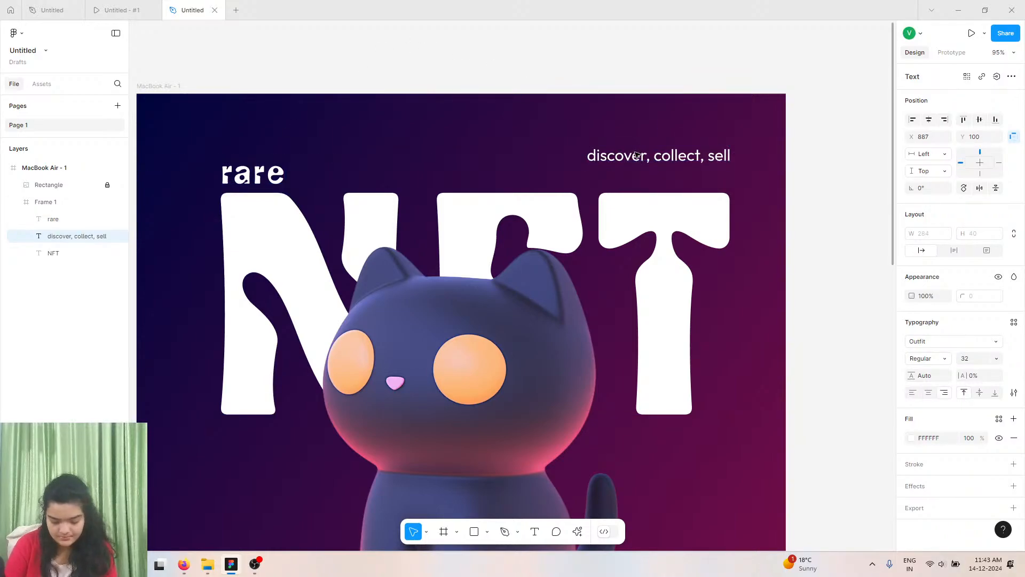
pyautogui.press('Down')
pyautogui.press('Down')
pyautogui.press('Down')
pyautogui.press('Down')
pyautogui.press('Down')
pyautogui.press('Down')
pyautogui.press('Down')
pyautogui.press('Down')
pyautogui.press('Down')
pyautogui.press('Down')
pyautogui.press('Down')
pyautogui.press('Down')
pyautogui.press('Down')
pyautogui.press('Down')
pyautogui.press('Down')
pyautogui.press('Down')
pyautogui.press('Down')
pyautogui.press('Down')
pyautogui.press('Down')
pyautogui.press('Down')
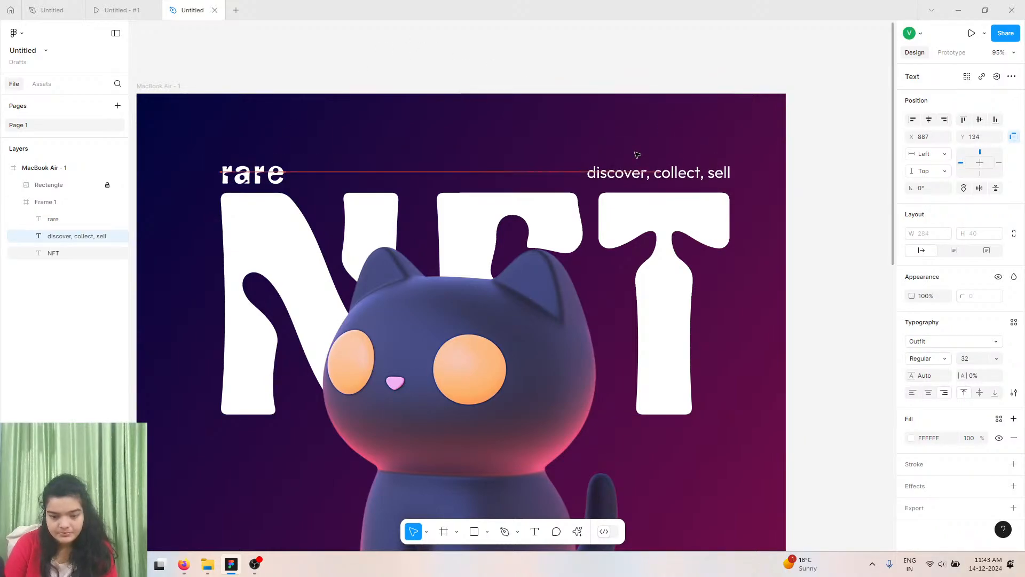
pyautogui.press('Down')
pyautogui.press('Left')
pyautogui.press('Left')
pyautogui.press('Left')
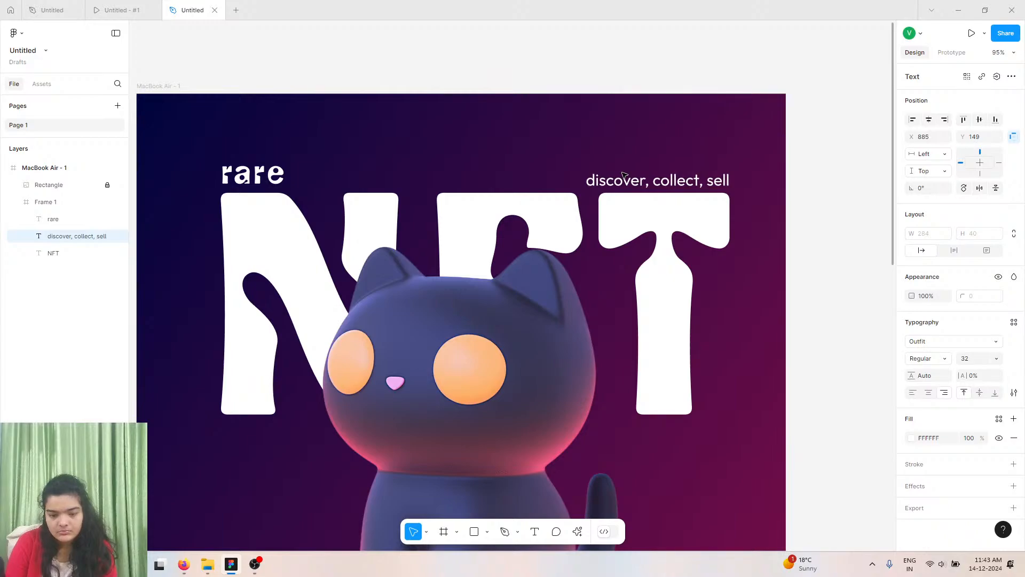
pyautogui.press('Right')
pyautogui.press('Right')
pyautogui.press('Right')
pyautogui.press('Up')
pyautogui.press('Up')
pyautogui.press('Up')
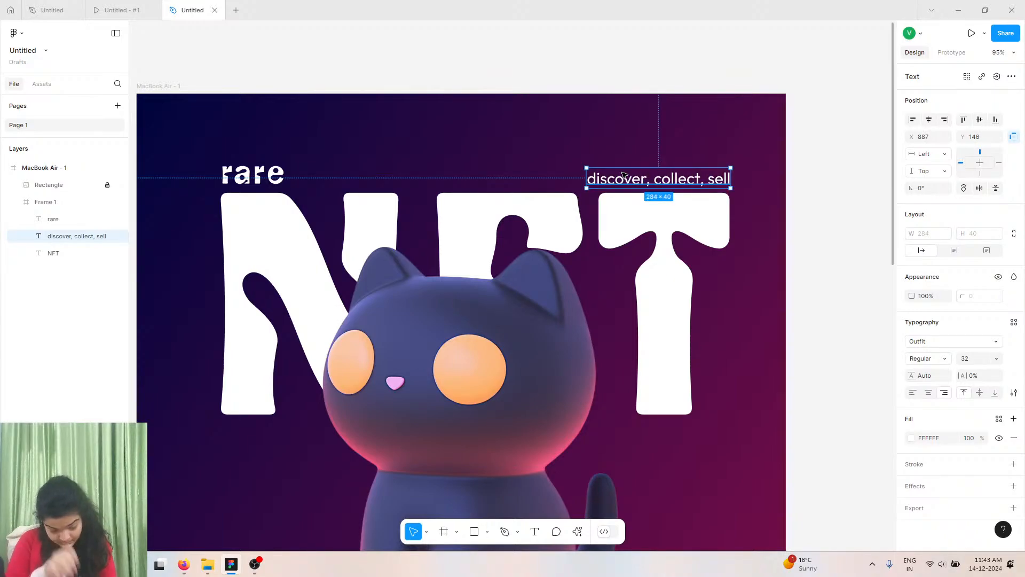
# Compare the layout with the reference design in the preview tab.
pyautogui.hscroll(-1, 338, 182)
pyautogui.scroll(-2, 338, 182)
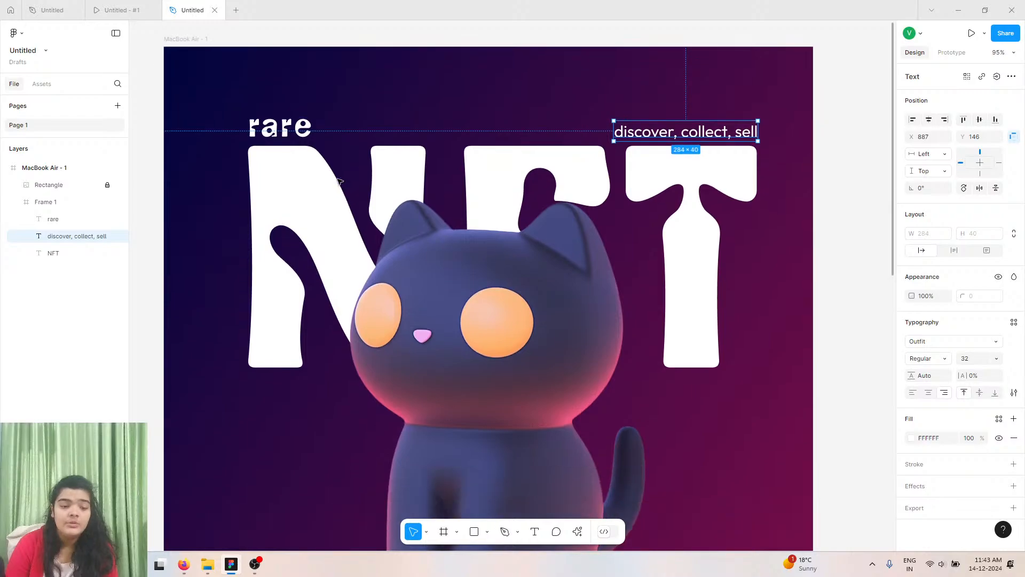
pyautogui.click(144, 8)
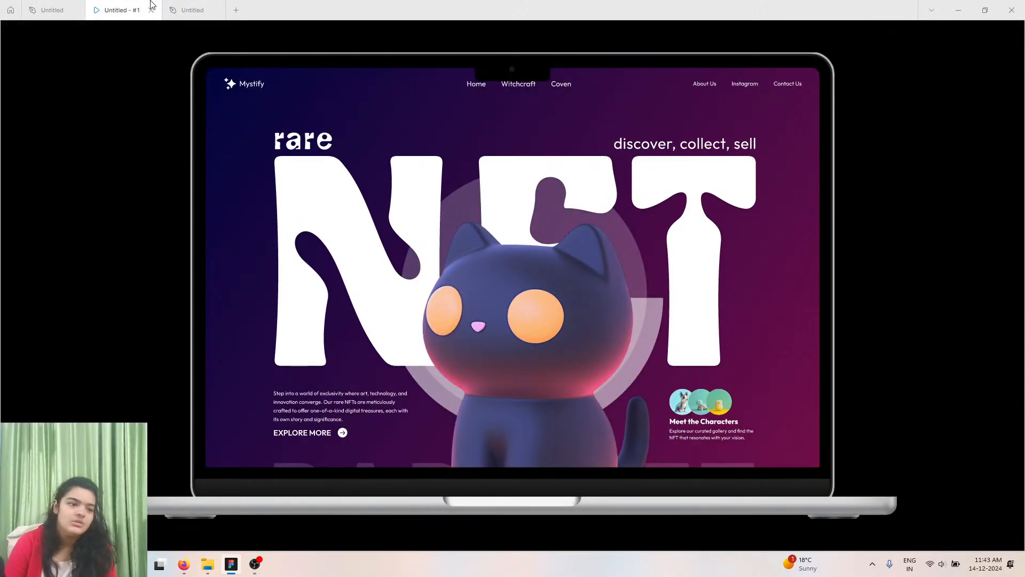
pyautogui.click(193, 10)
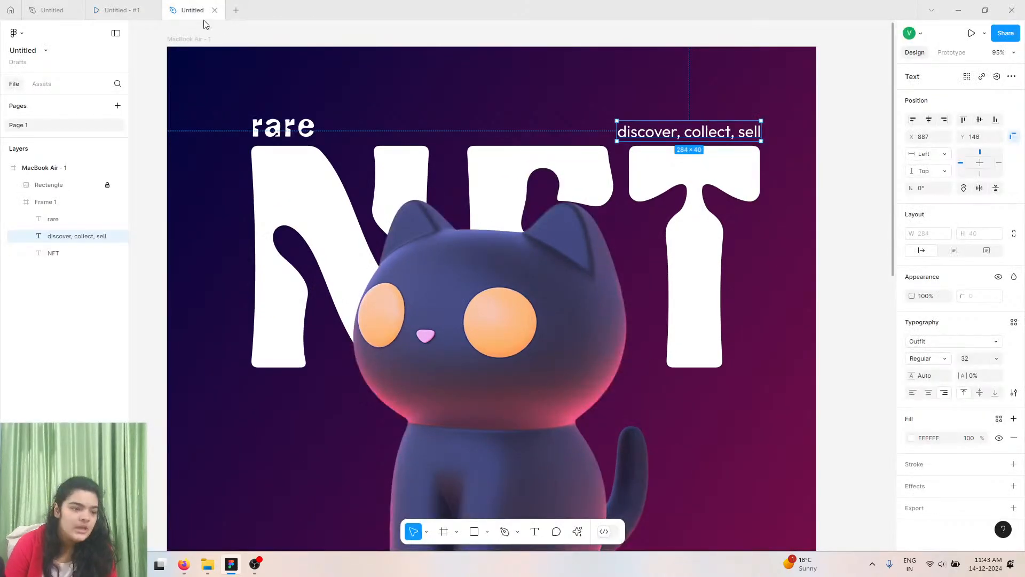
# Launch the Iconify plugin.
pyautogui.click(580, 531)
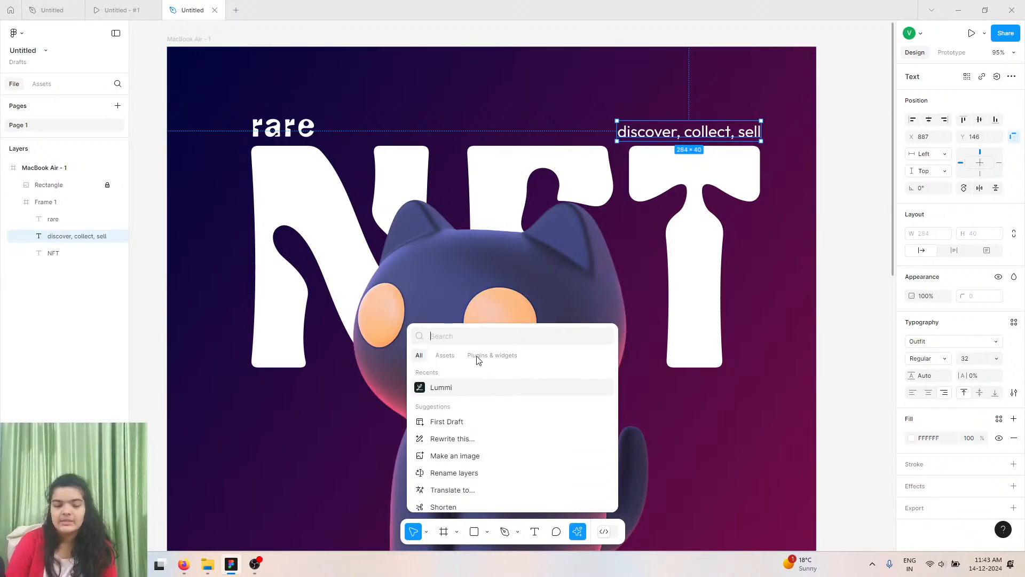
pyautogui.write('icon')
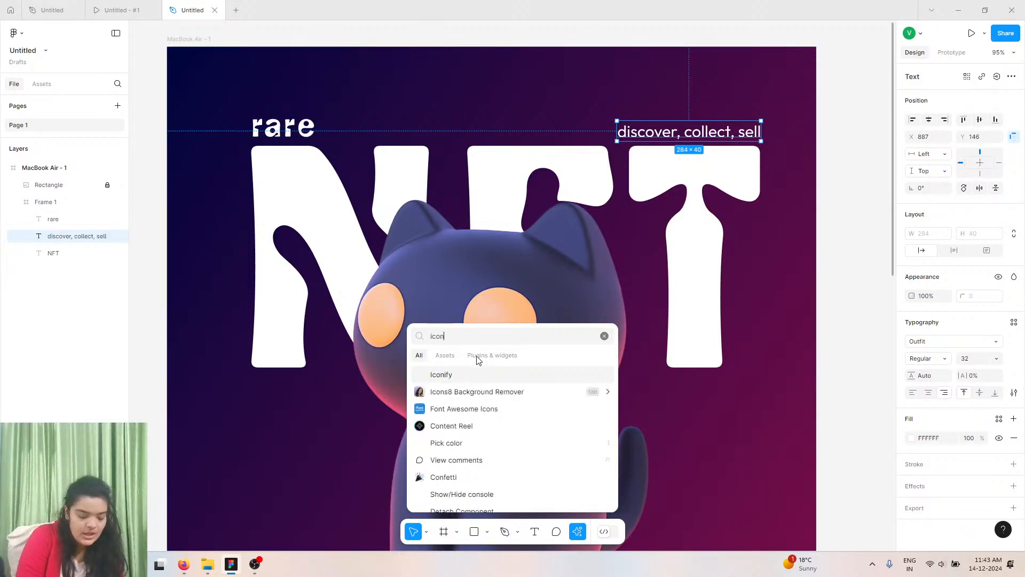
pyautogui.write('gify')
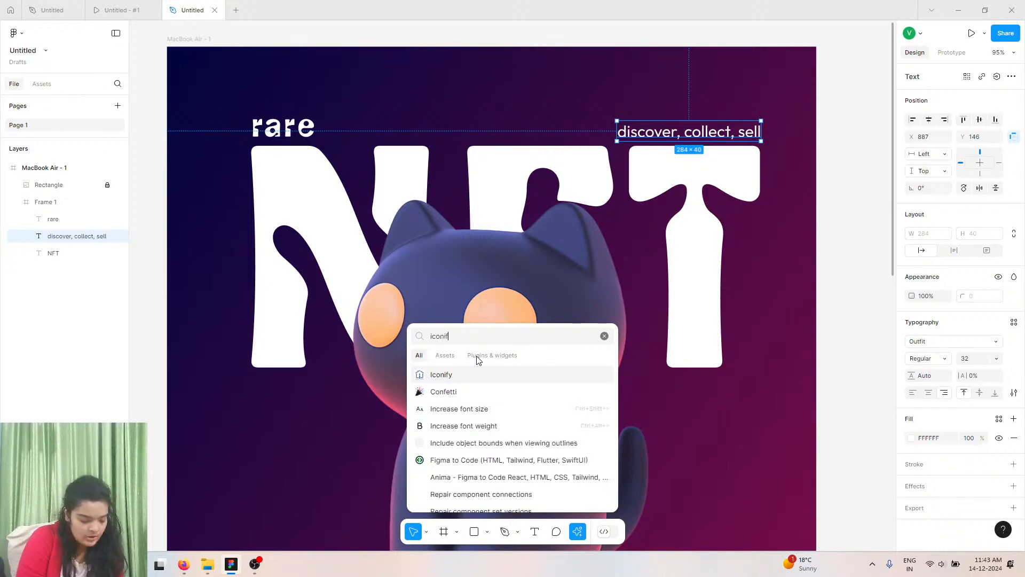
pyautogui.press('Return')
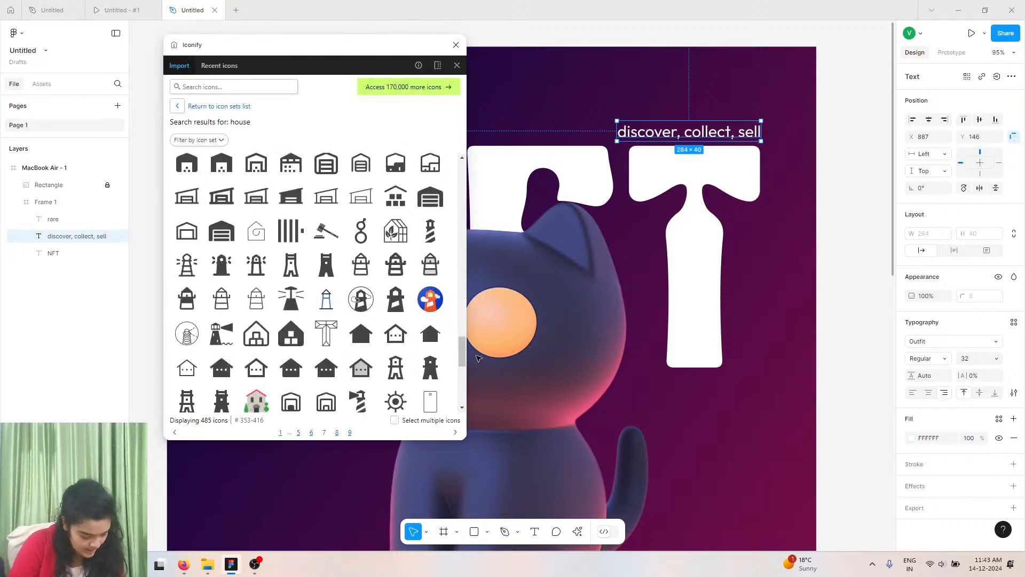
# Search Iconify for spark icons and browse the results.
pyautogui.click(213, 93)
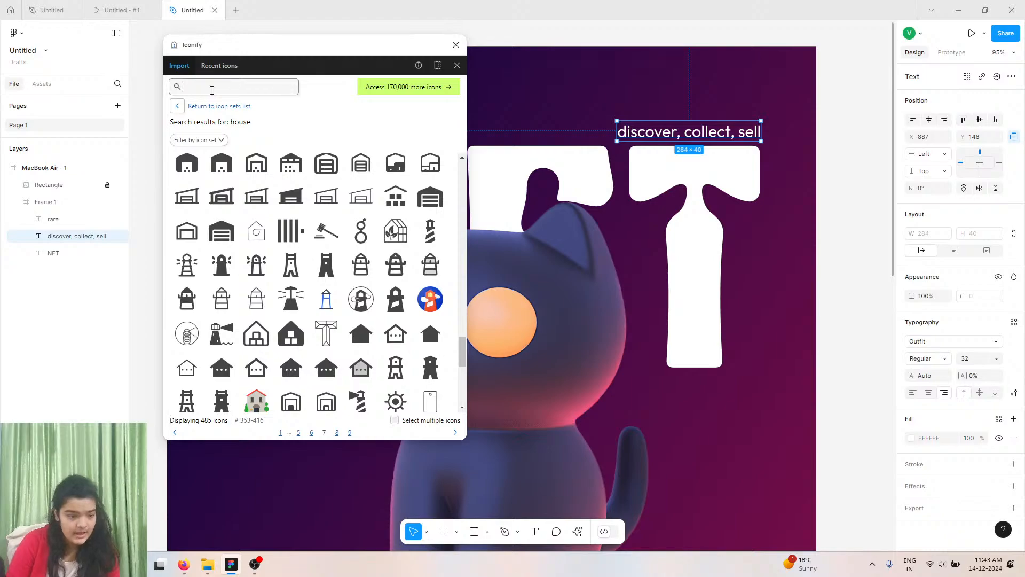
pyautogui.write('spark')
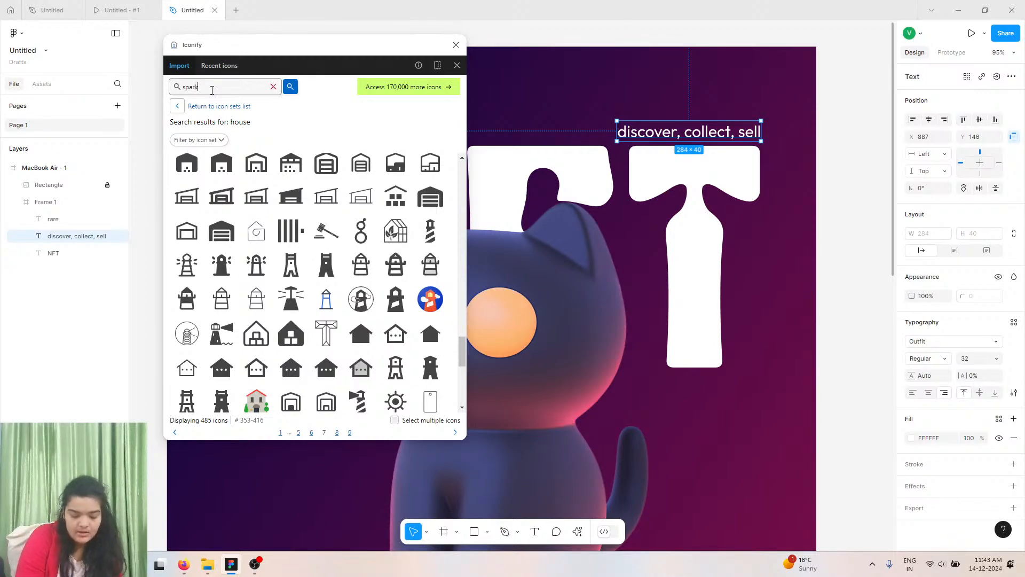
pyautogui.press('Return')
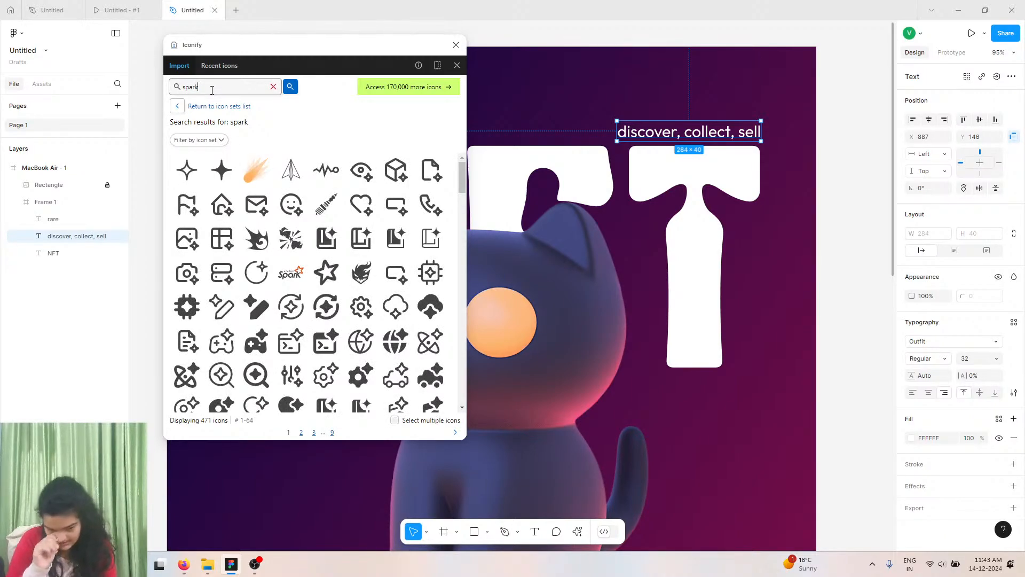
pyautogui.scroll(-5, 307, 283)
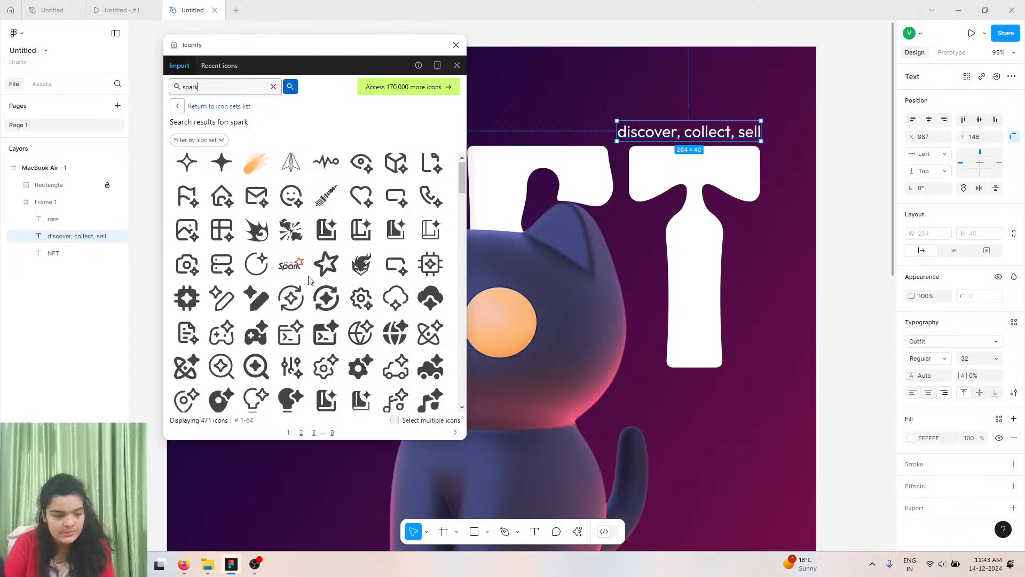
pyautogui.scroll(-4, 304, 303)
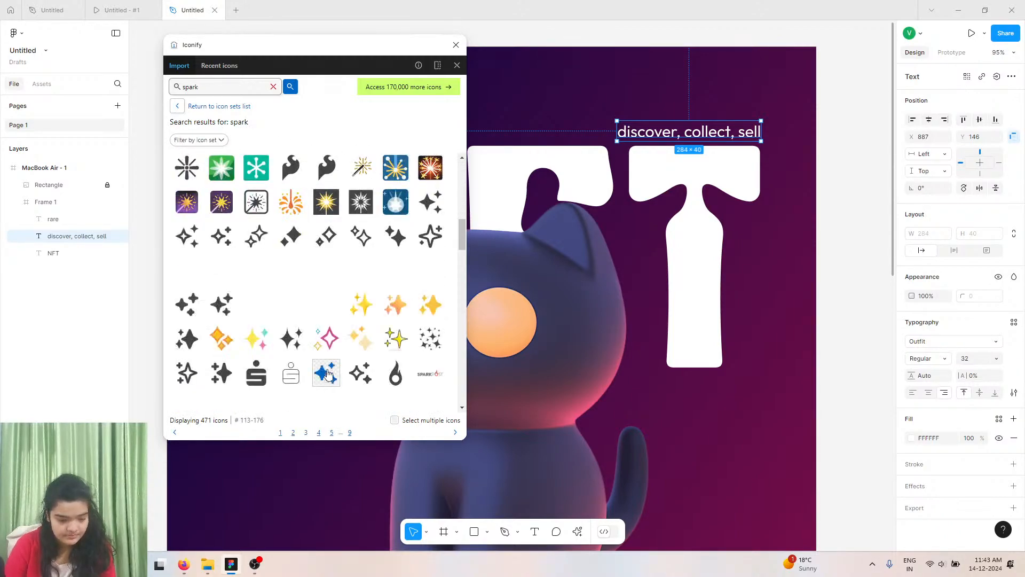
pyautogui.click(254, 563)
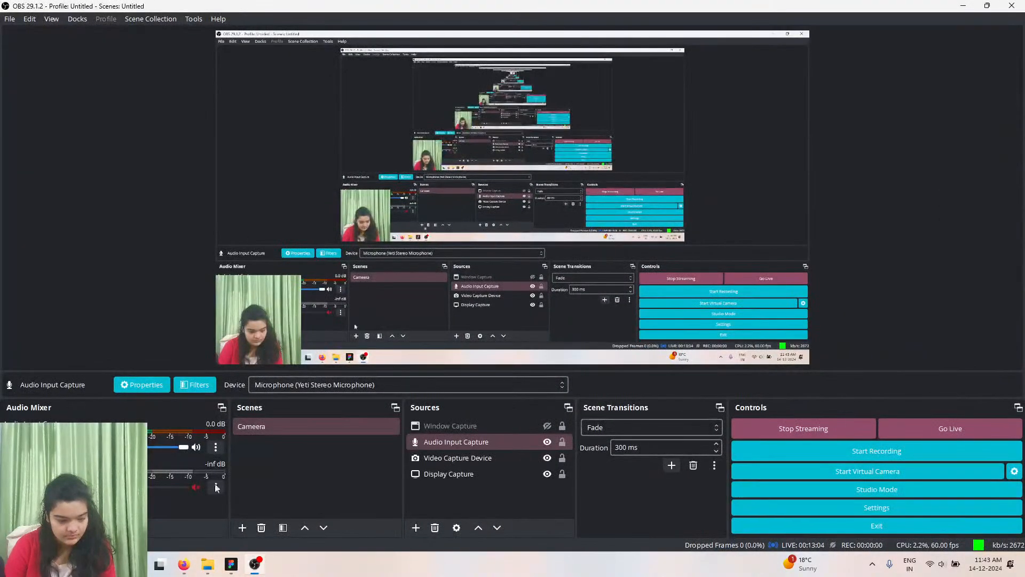
pyautogui.click(545, 442)
pyautogui.click(546, 454)
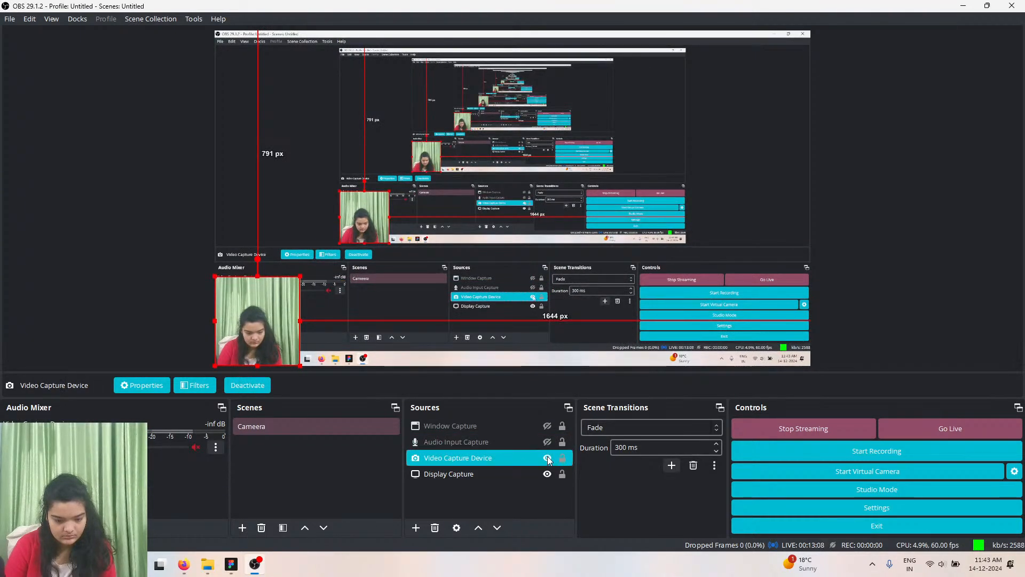
pyautogui.click(548, 457)
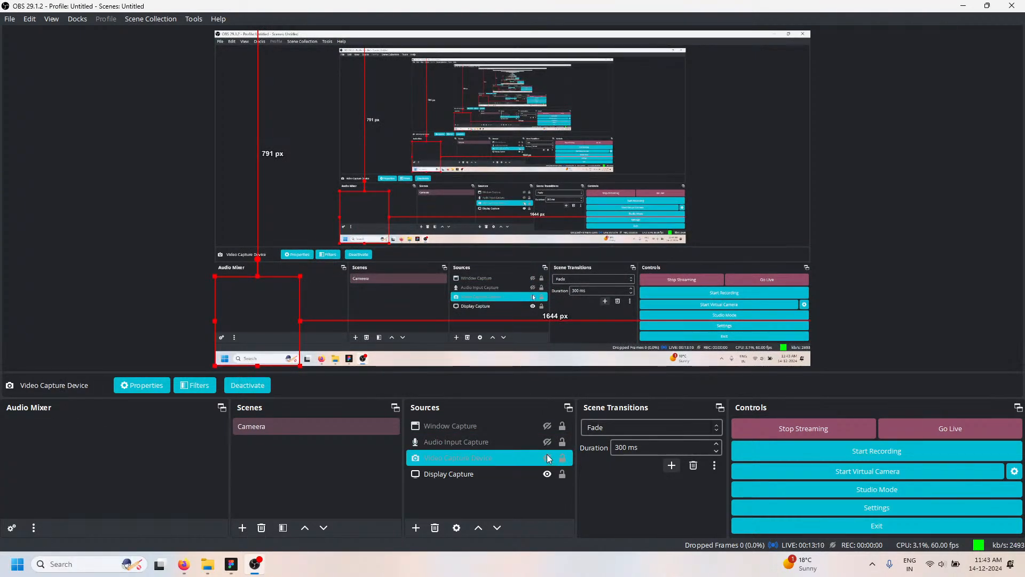
pyautogui.click(962, 6)
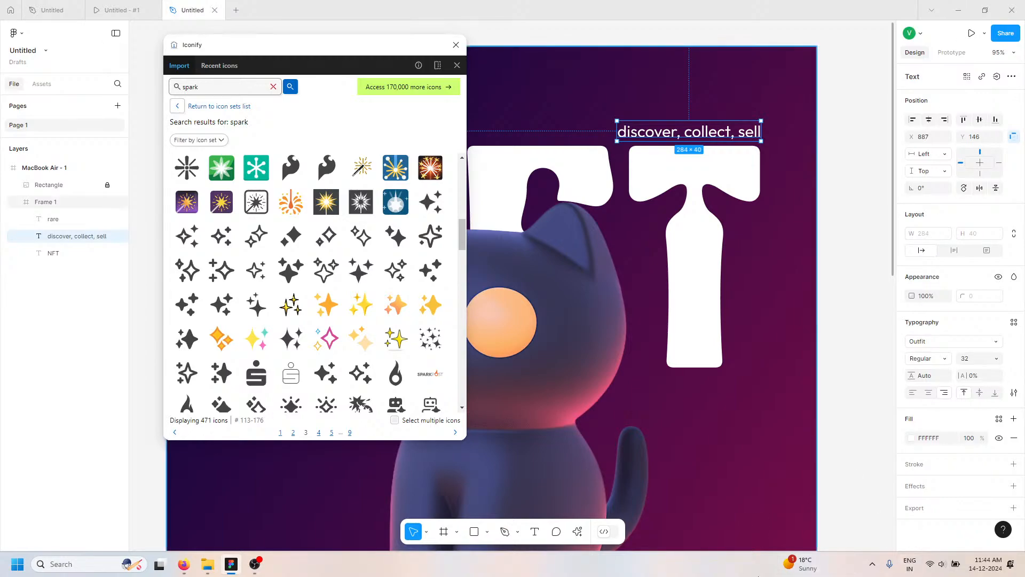
pyautogui.click(254, 564)
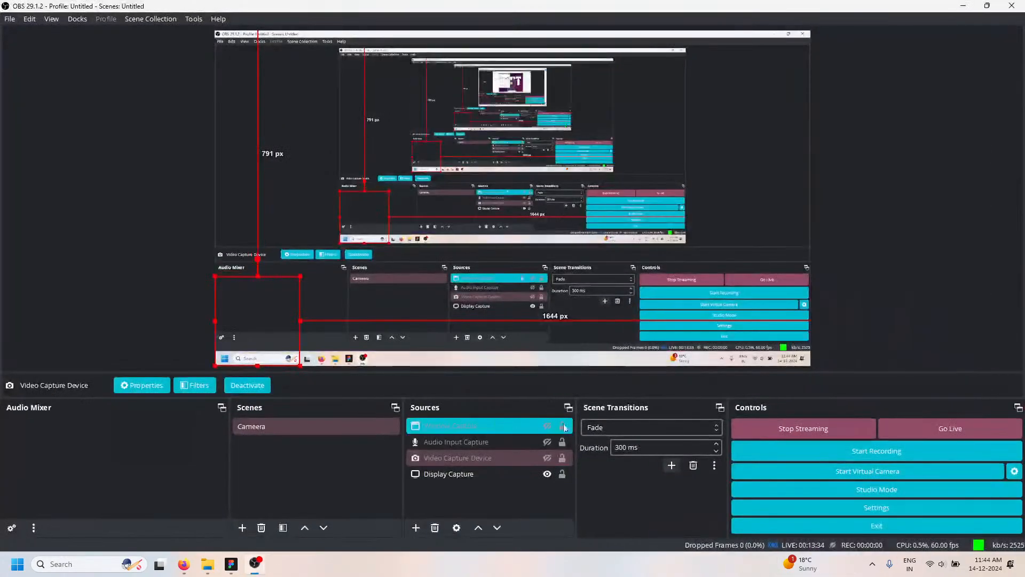
pyautogui.click(546, 458)
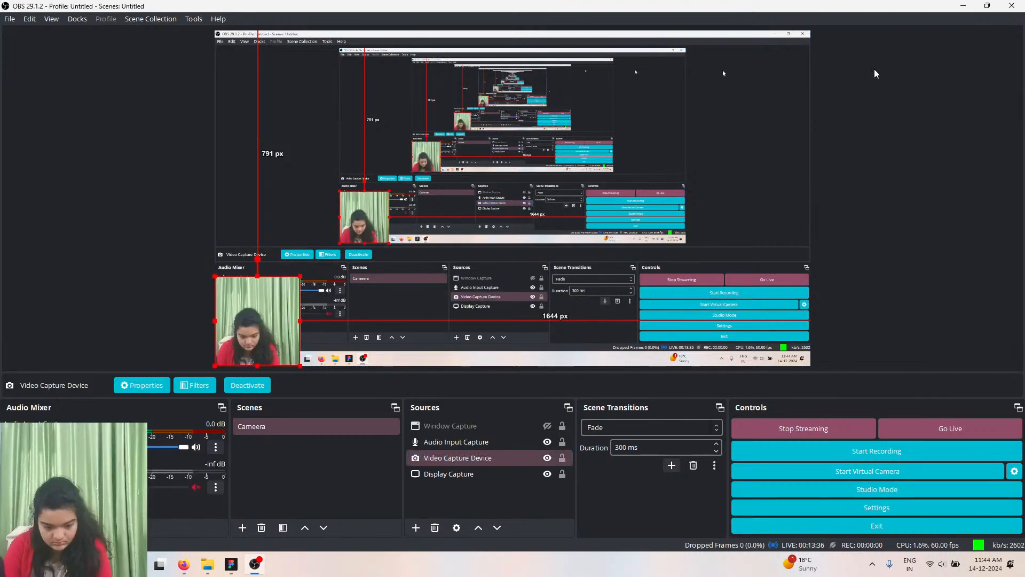
pyautogui.click(962, 6)
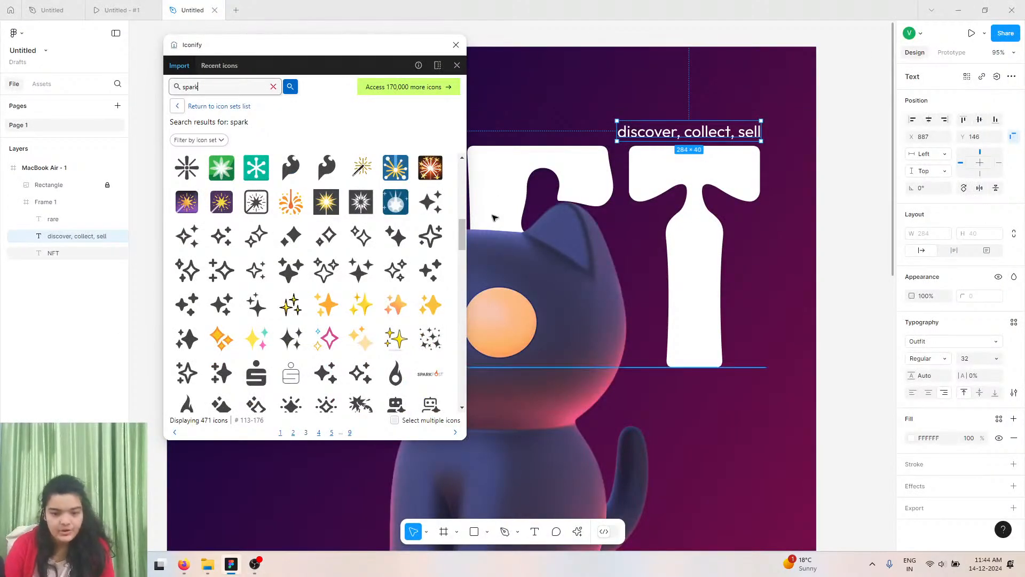
# Insert the octicon sparkle-fill-24 icon from the Iconify results into the frame and close the plugin.
pyautogui.scroll(-3, 360, 270)
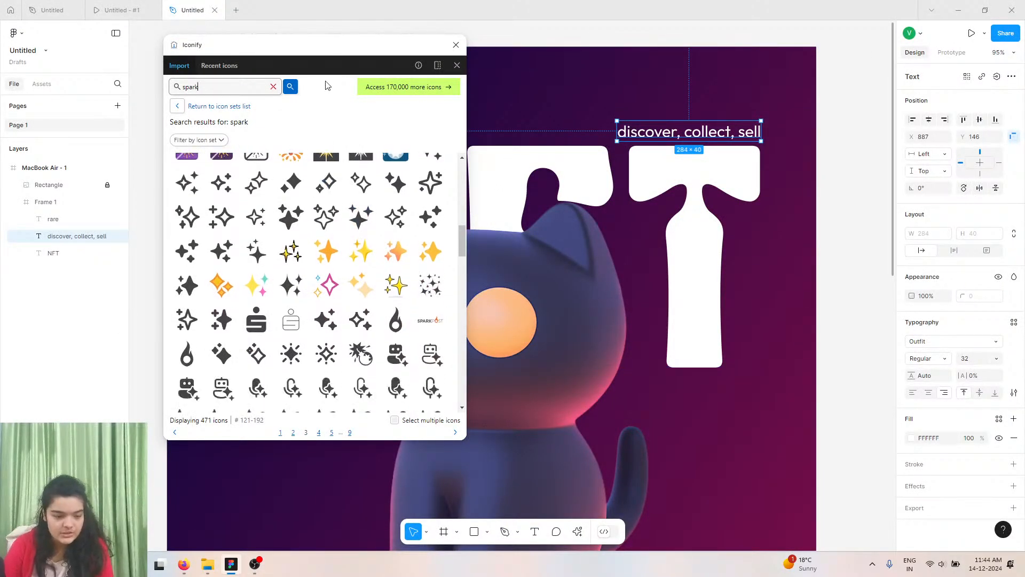
pyautogui.scroll(-6, 296, 257)
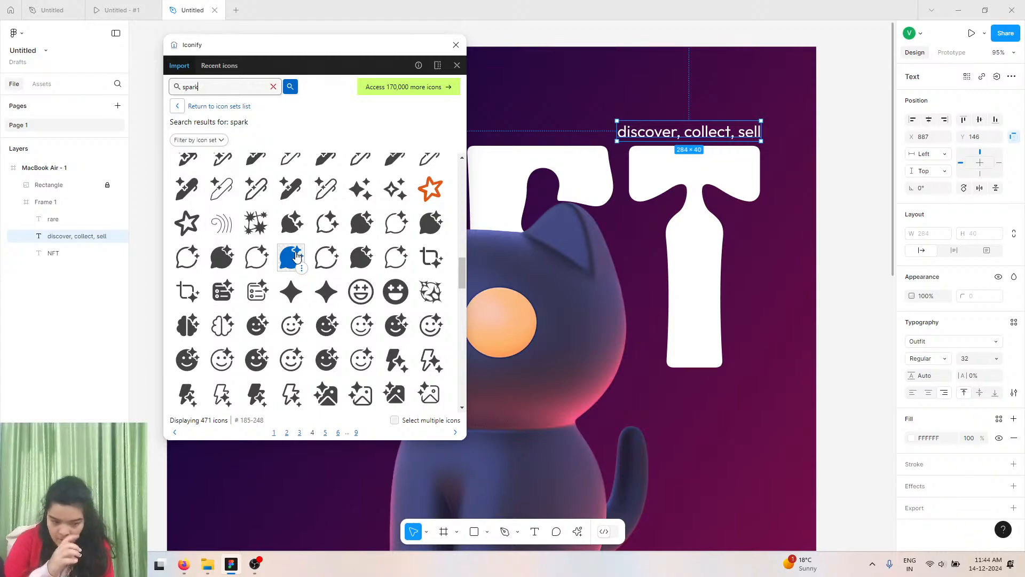
pyautogui.click(322, 291)
pyautogui.click(323, 293)
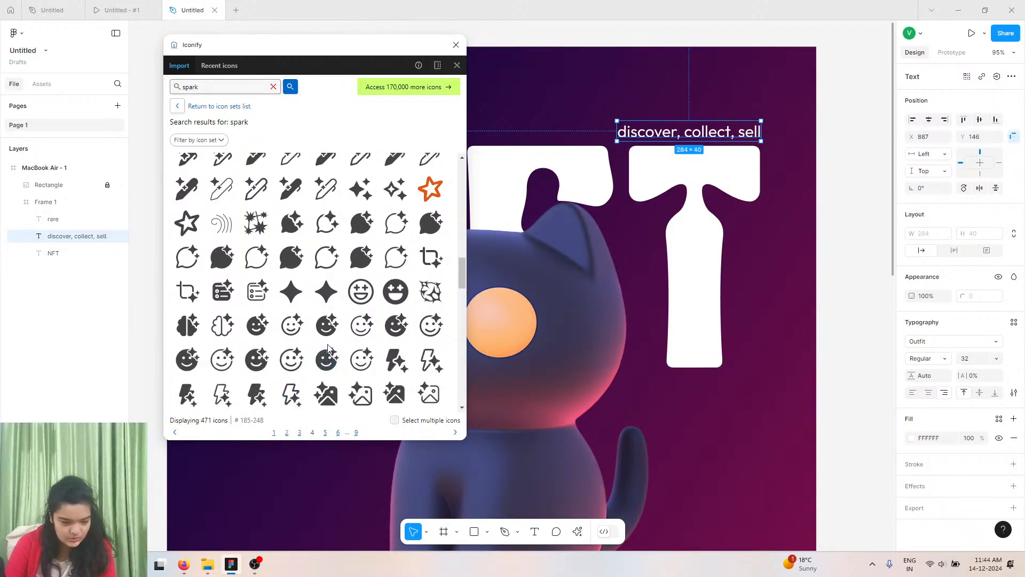
pyautogui.moveTo(326, 291); pyautogui.dragTo(611, 82)
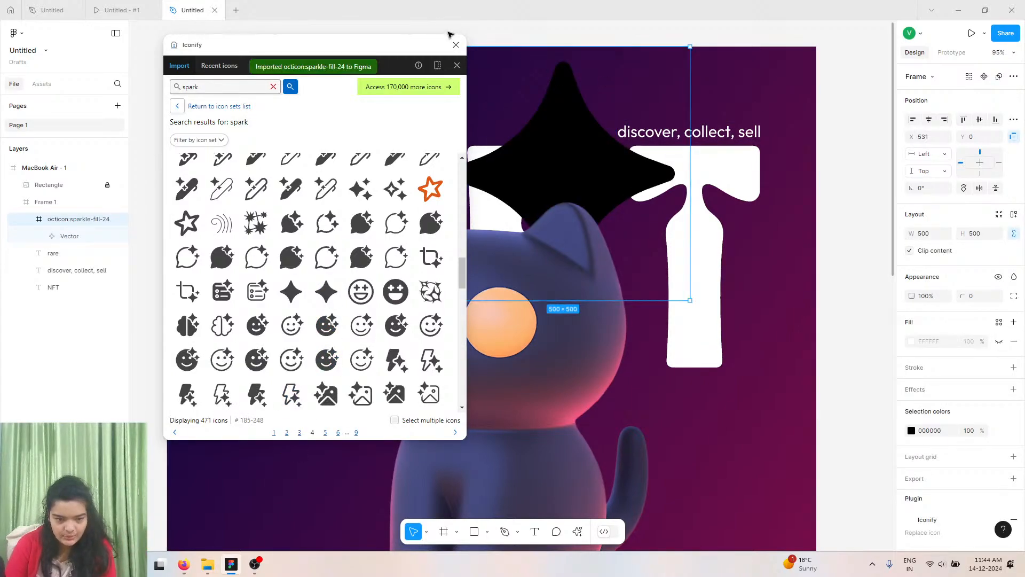
pyautogui.click(456, 44)
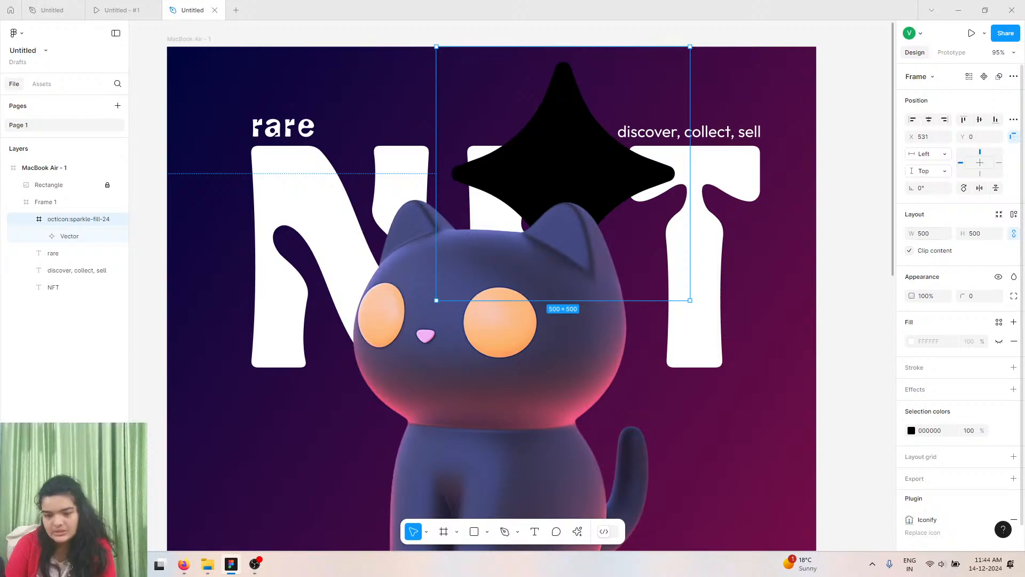
pyautogui.moveTo(911, 233); pyautogui.dragTo(485, 162)
pyautogui.hotkey('ctrl', 'z')
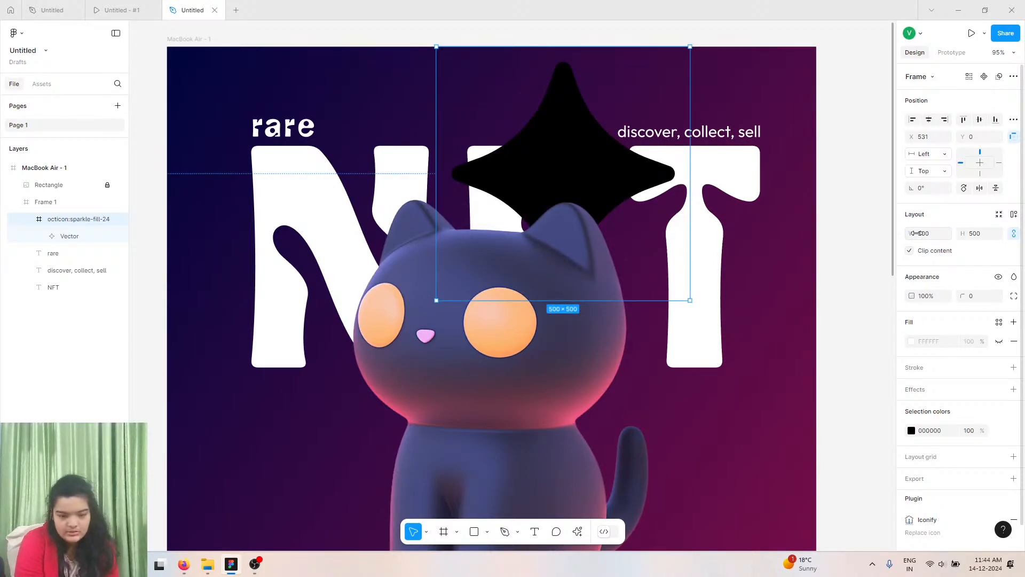
pyautogui.hotkey('ctrl', 'z')
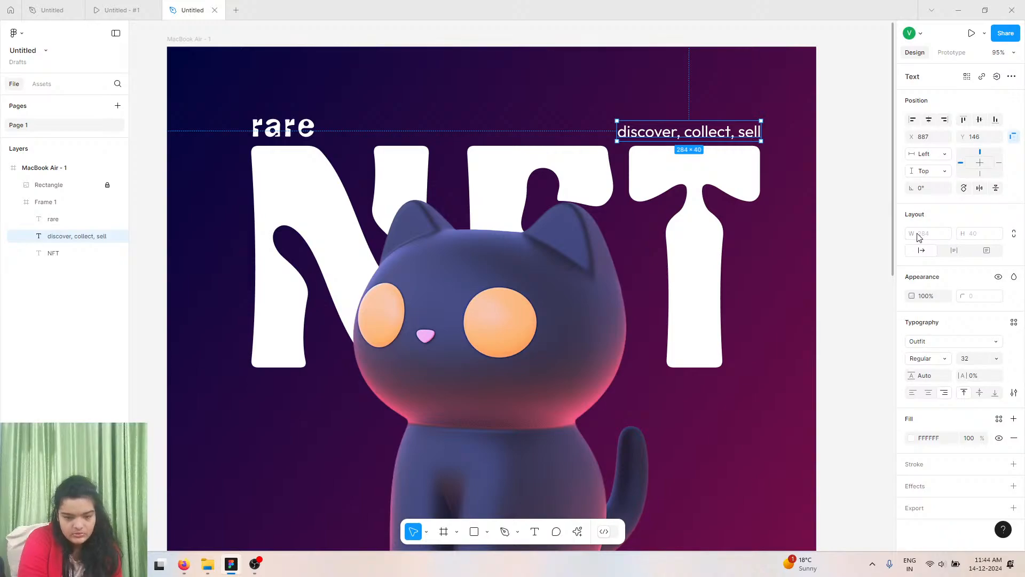
pyautogui.hotkey('ctrl', 'shift', 'z')
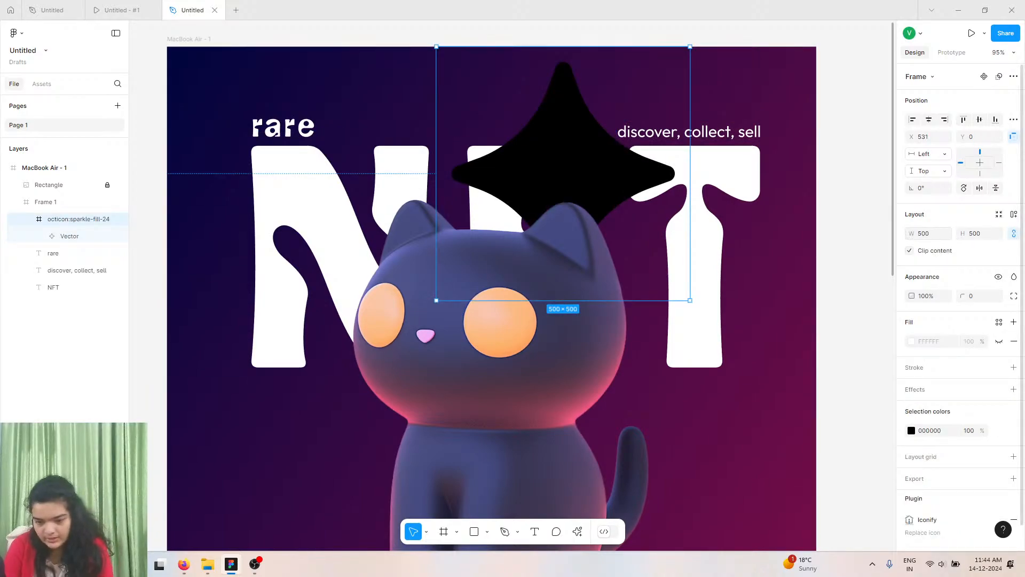
pyautogui.moveTo(910, 233); pyautogui.dragTo(841, 242)
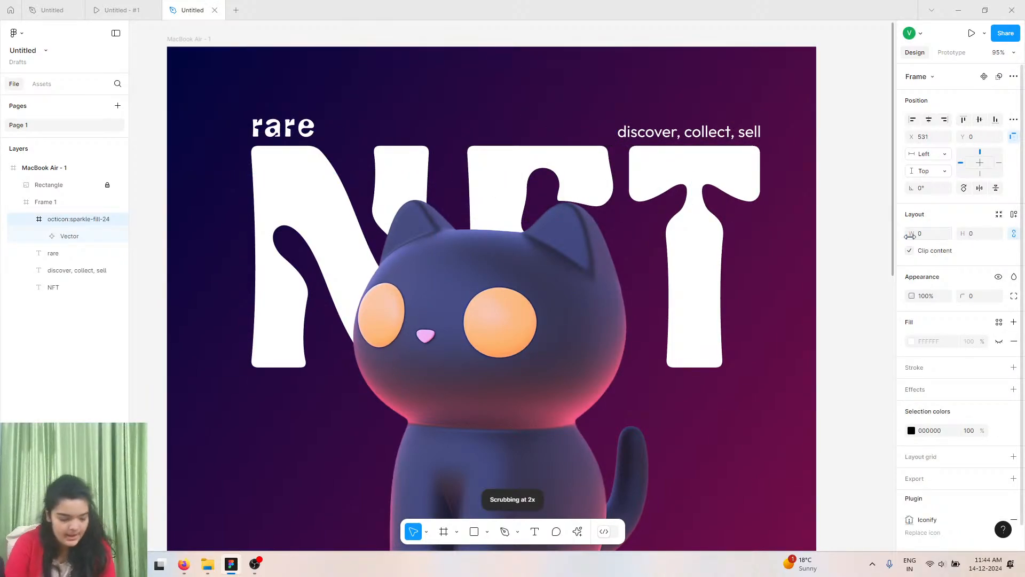
pyautogui.hotkey('ctrl', 'z')
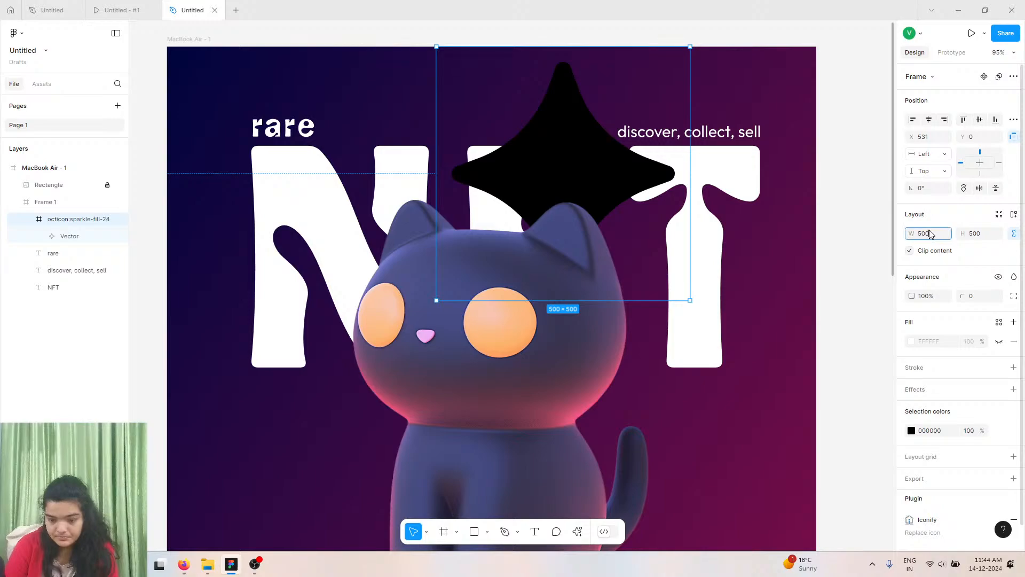
# Set the sparkle icon's size to 50 × 50.
pyautogui.press('BackSpace')
pyautogui.press('Return')
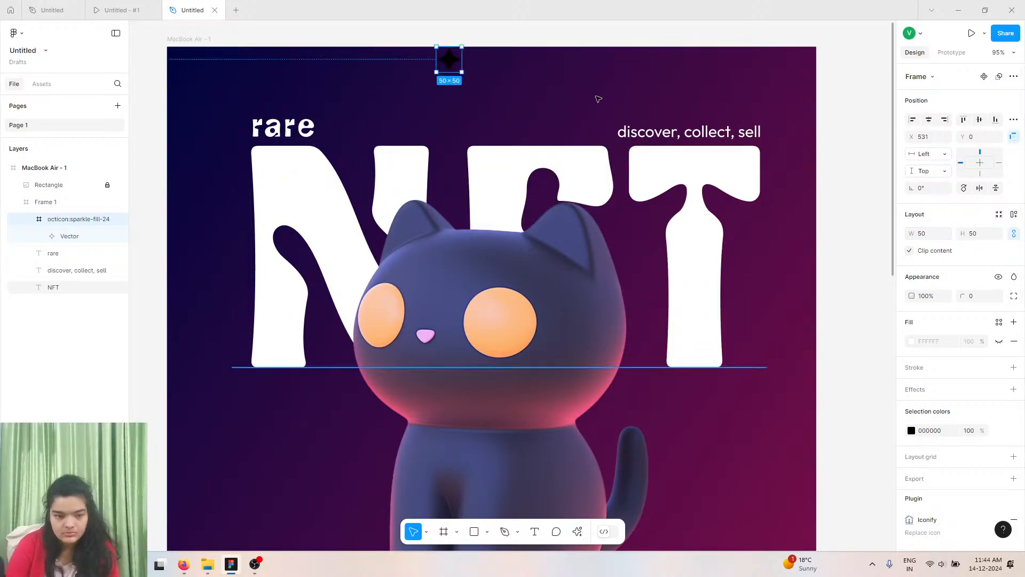
pyautogui.moveTo(436, 59); pyautogui.dragTo(377, 52)
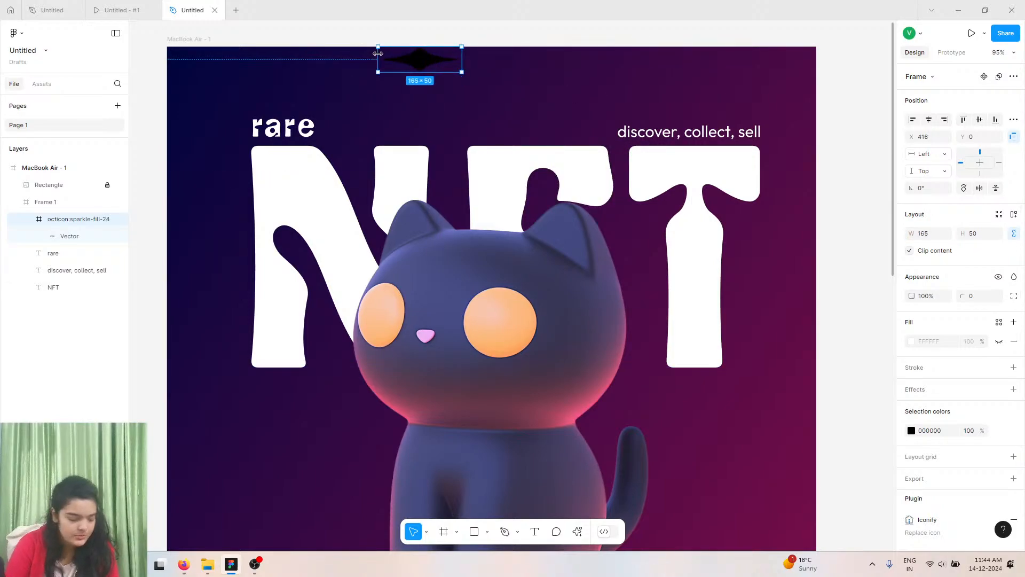
pyautogui.hotkey('ctrl', 'z')
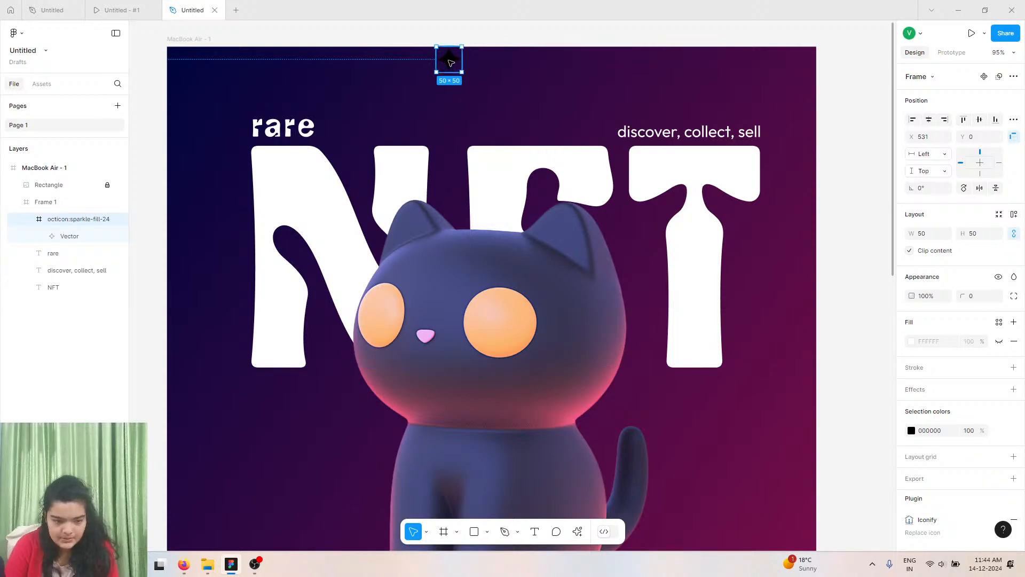
# Move the sparkle icon to the frame's top-left corner and scale it down to 29 × 29.
pyautogui.moveTo(454, 67); pyautogui.dragTo(203, 74)
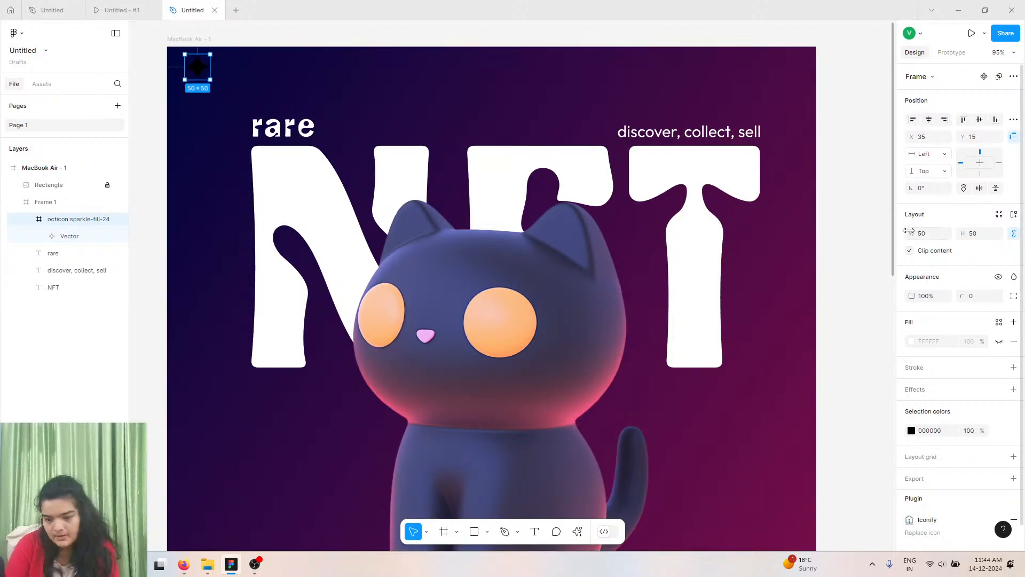
pyautogui.moveTo(908, 230); pyautogui.dragTo(881, 222)
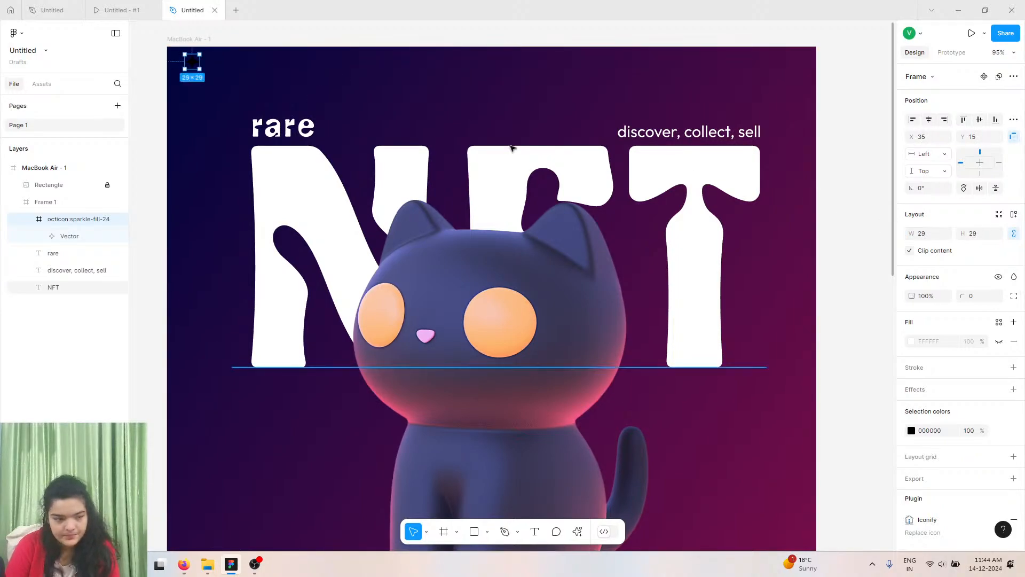
# Recolour the sparkle icon white and nudge it to X 51, Y 28.
pyautogui.click(911, 430)
pyautogui.click(767, 281)
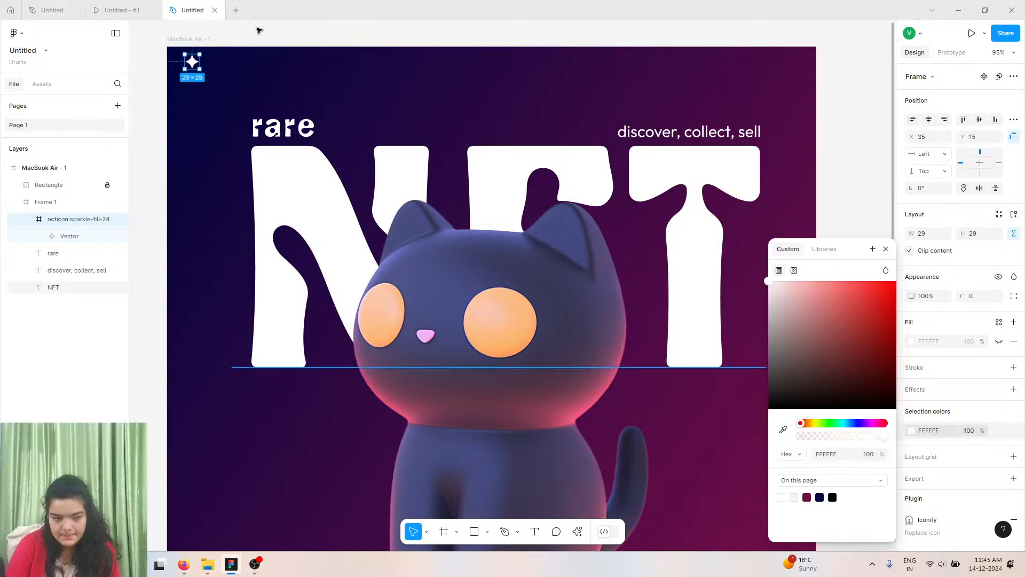
pyautogui.moveTo(192, 63); pyautogui.dragTo(193, 66)
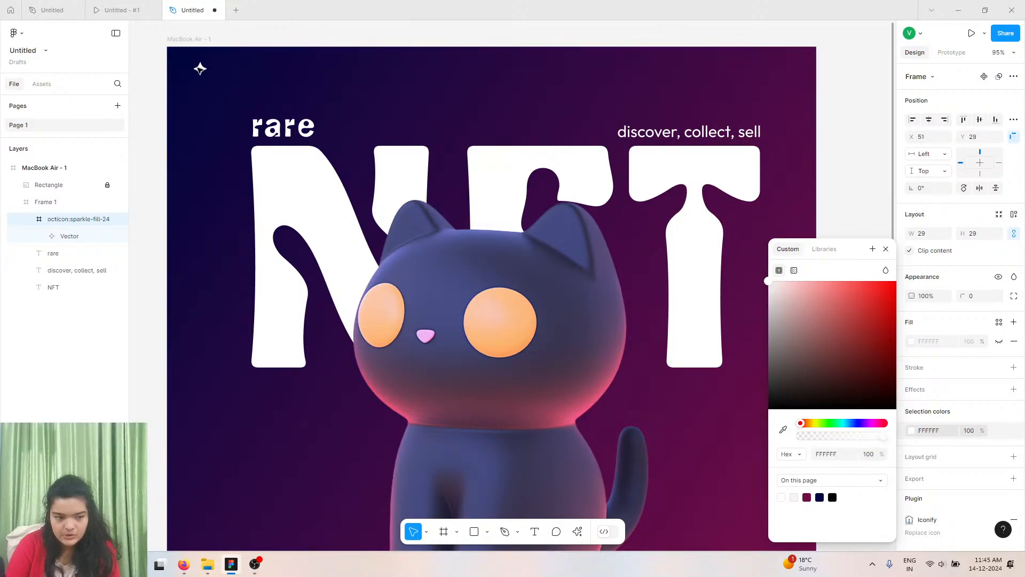
# Add a text layer reading Mystify next to the sparkle icon in the top-left corner.
pyautogui.click(255, 75)
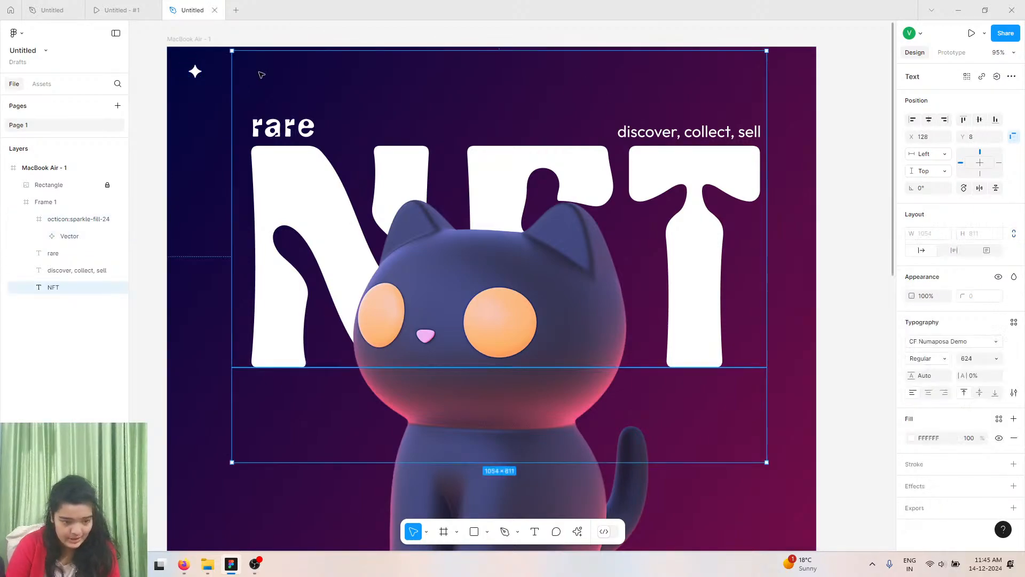
pyautogui.click(131, 9)
pyautogui.click(191, 10)
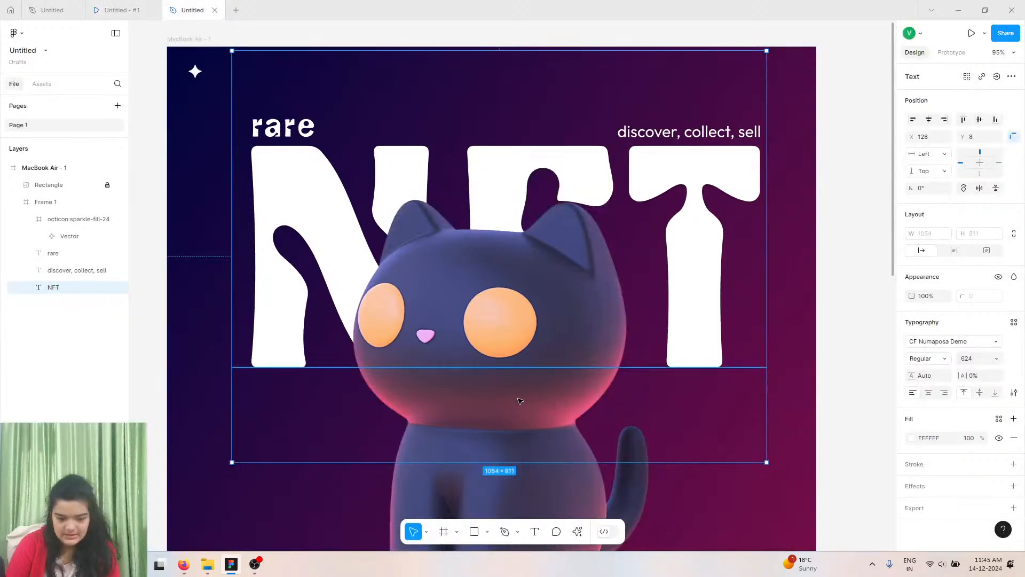
pyautogui.press('Return')
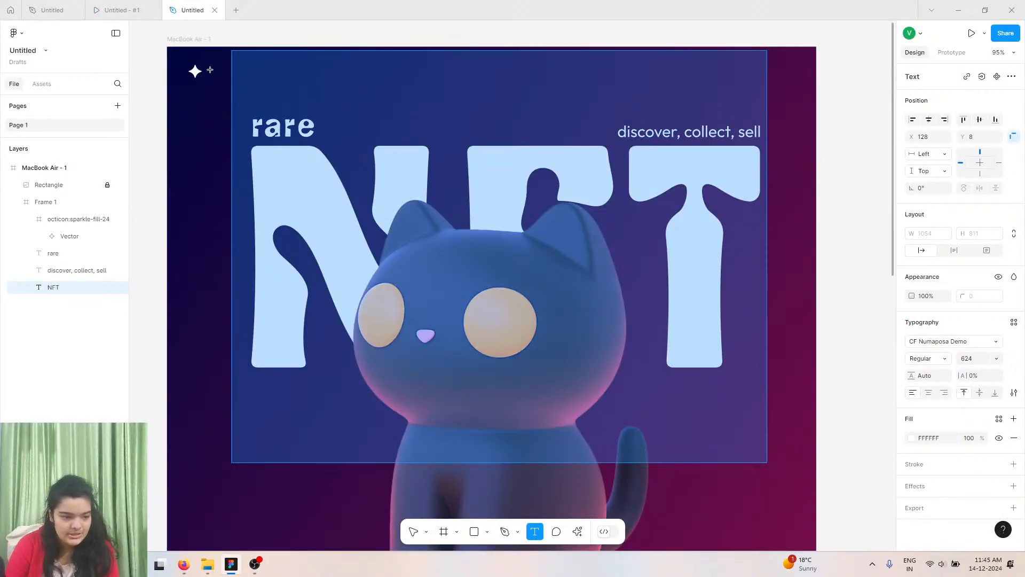
pyautogui.click(210, 69)
pyautogui.write('M')
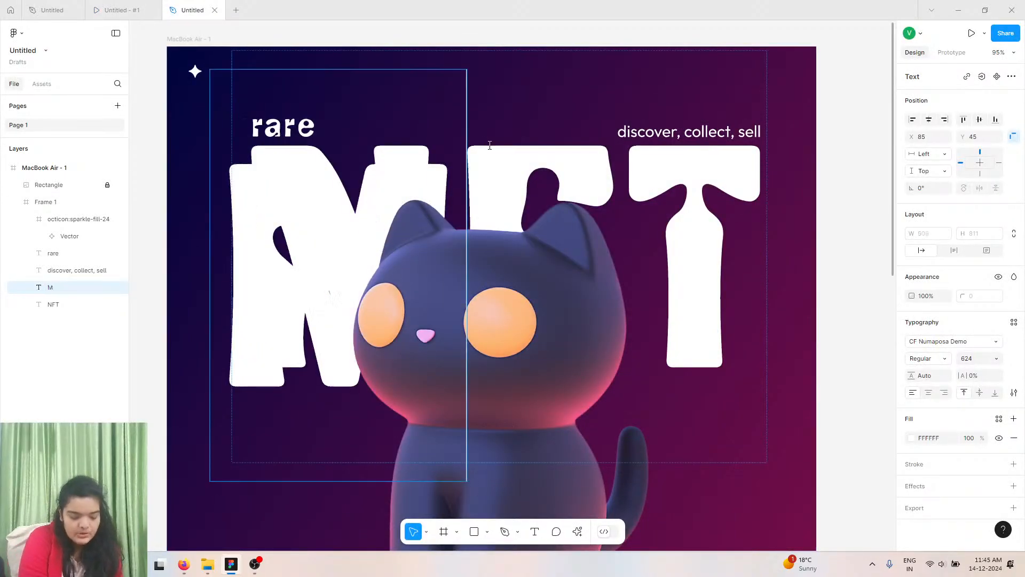
pyautogui.write('ystif')
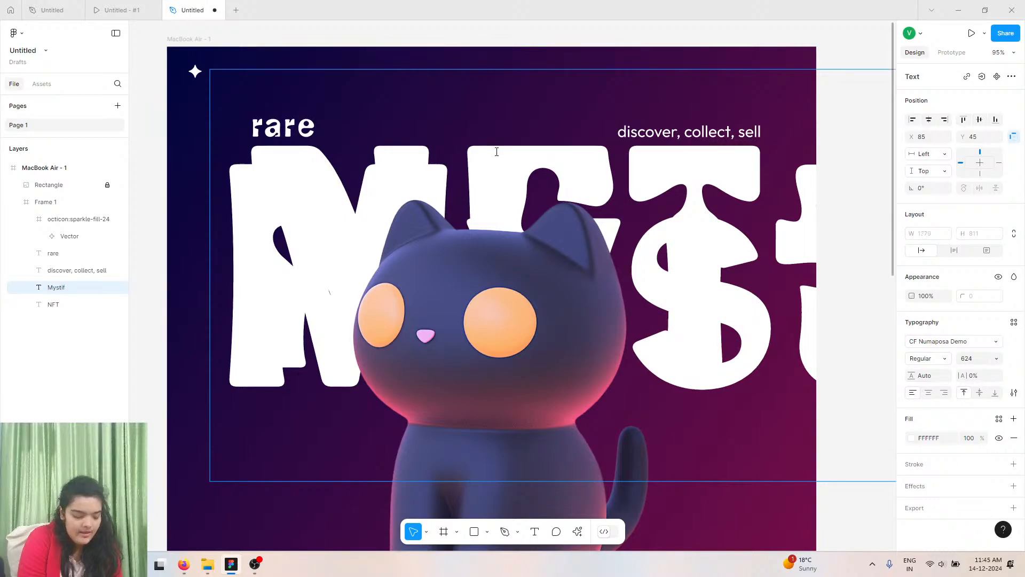
pyautogui.write('y')
# Change the Mystify text's font to Outfit and set its size to 14.
pyautogui.click(314, 509)
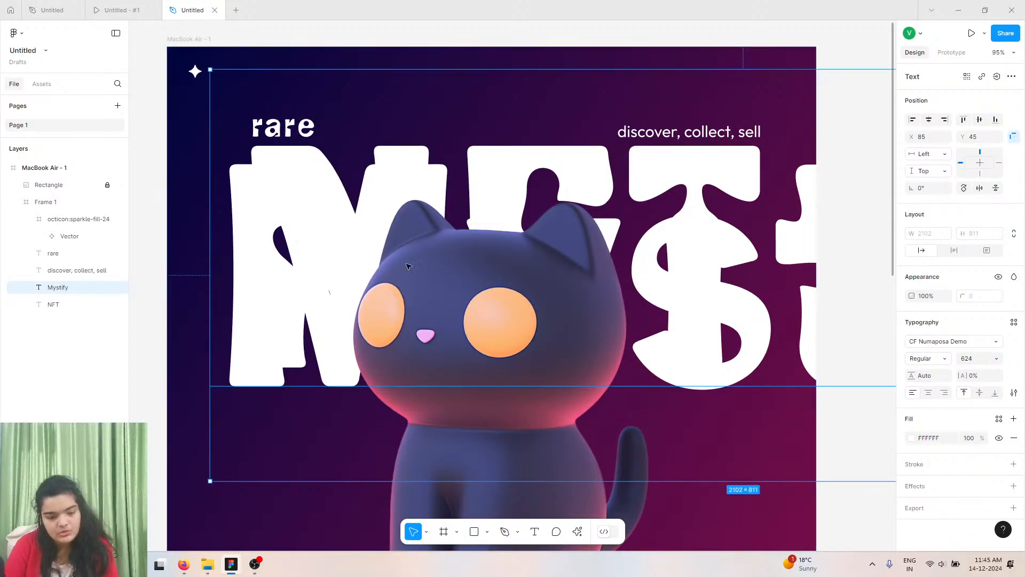
pyautogui.moveTo(480, 224); pyautogui.dragTo(321, 70)
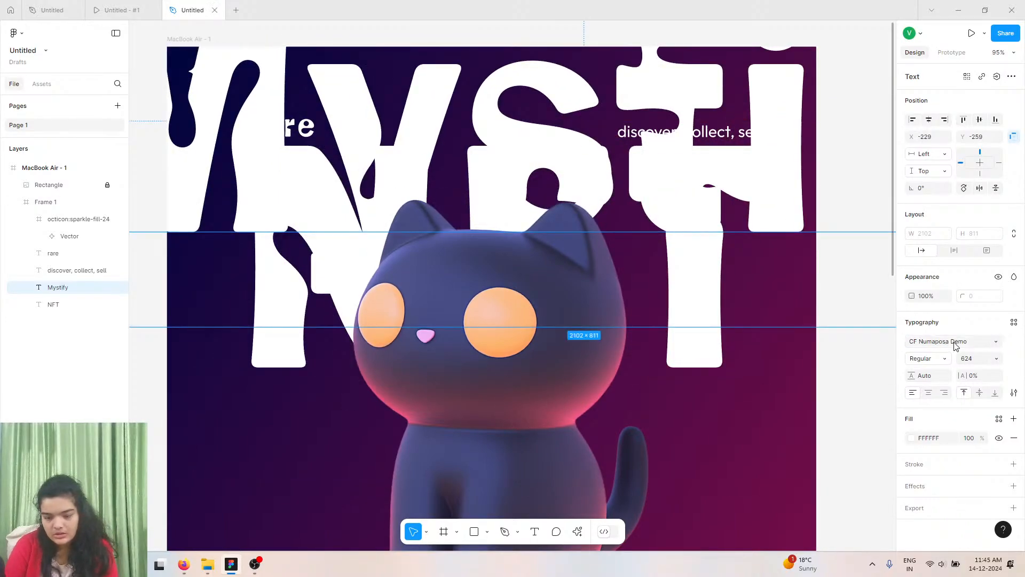
pyautogui.click(944, 346)
pyautogui.write('out')
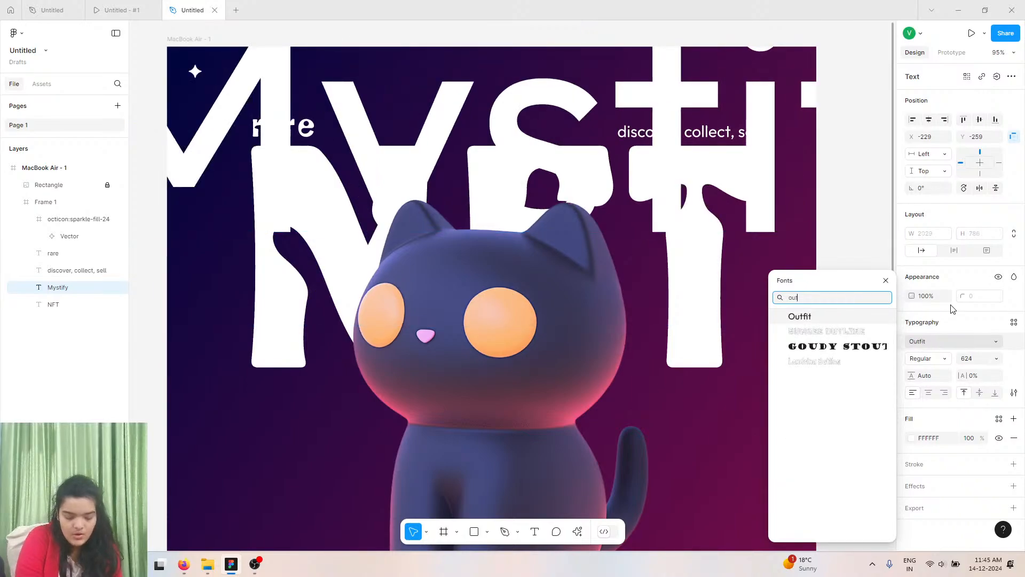
pyautogui.click(852, 320)
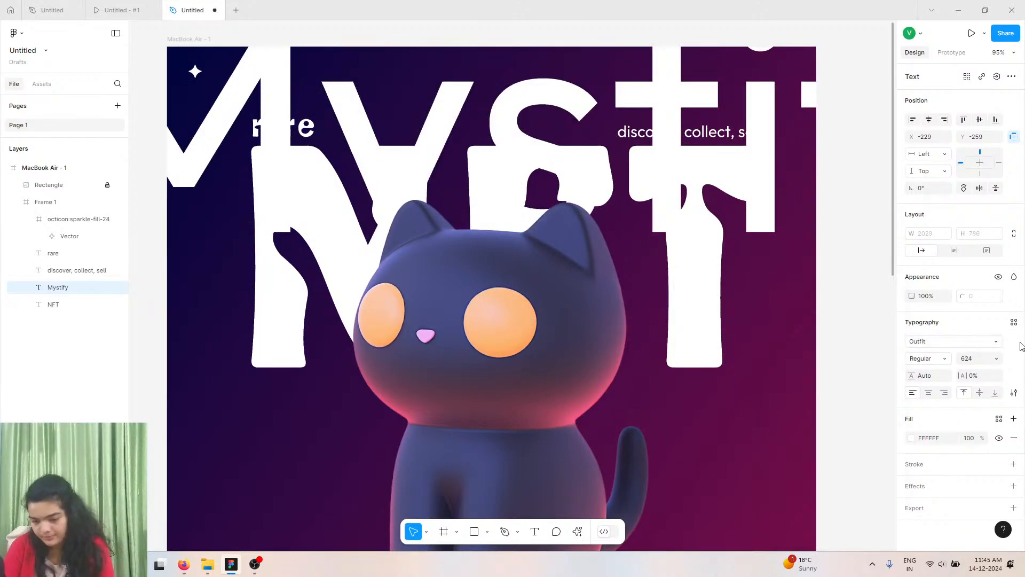
pyautogui.click(994, 358)
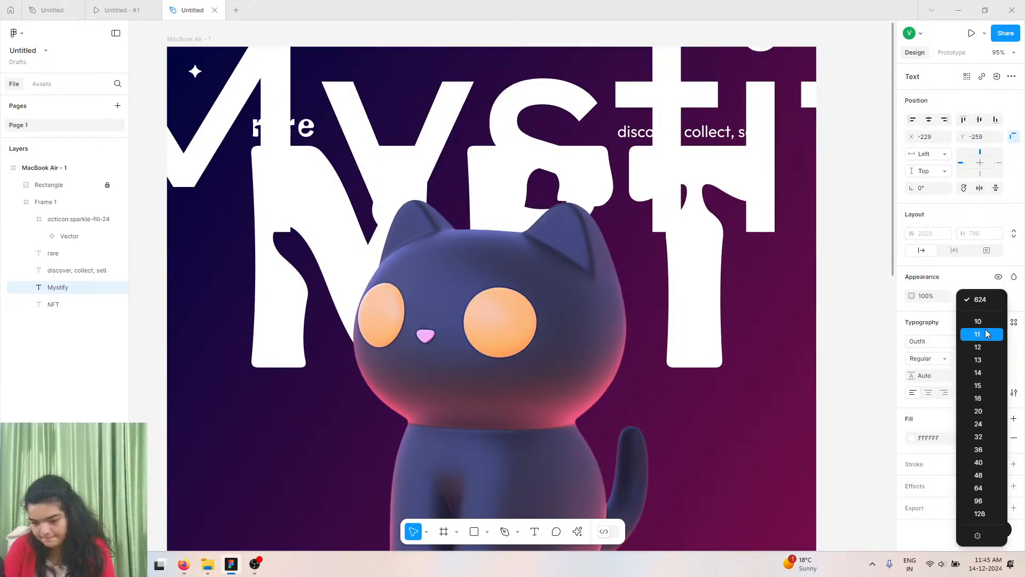
pyautogui.click(985, 367)
# Place the Mystify text beside the sparkle icon at about X 81, Y 36 and enlarge it to 20.
pyautogui.scroll(-5, 224, 277)
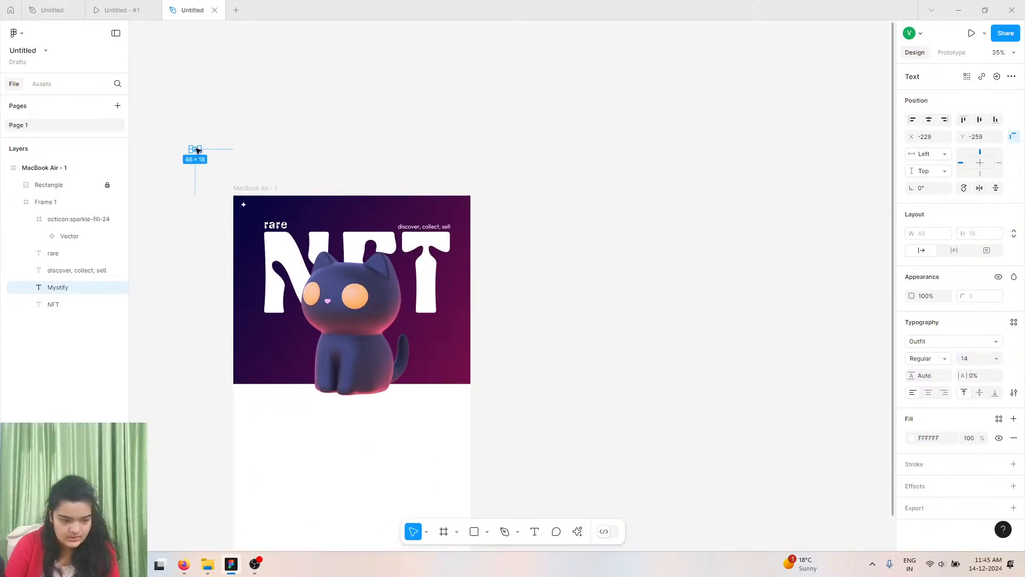
pyautogui.moveTo(197, 150); pyautogui.dragTo(258, 207)
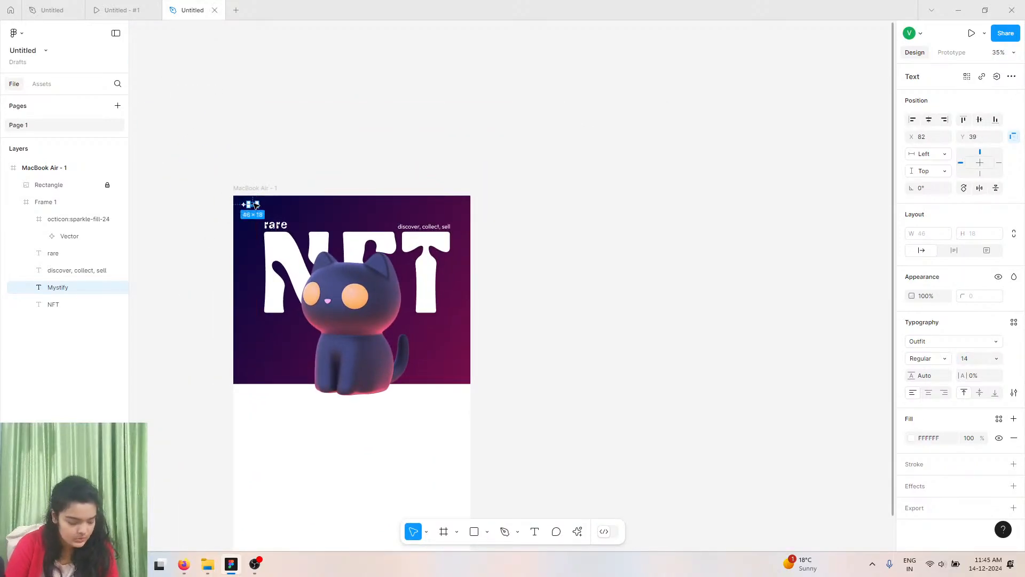
pyautogui.scroll(10, 255, 205)
pyautogui.hscroll(-2, 255, 205)
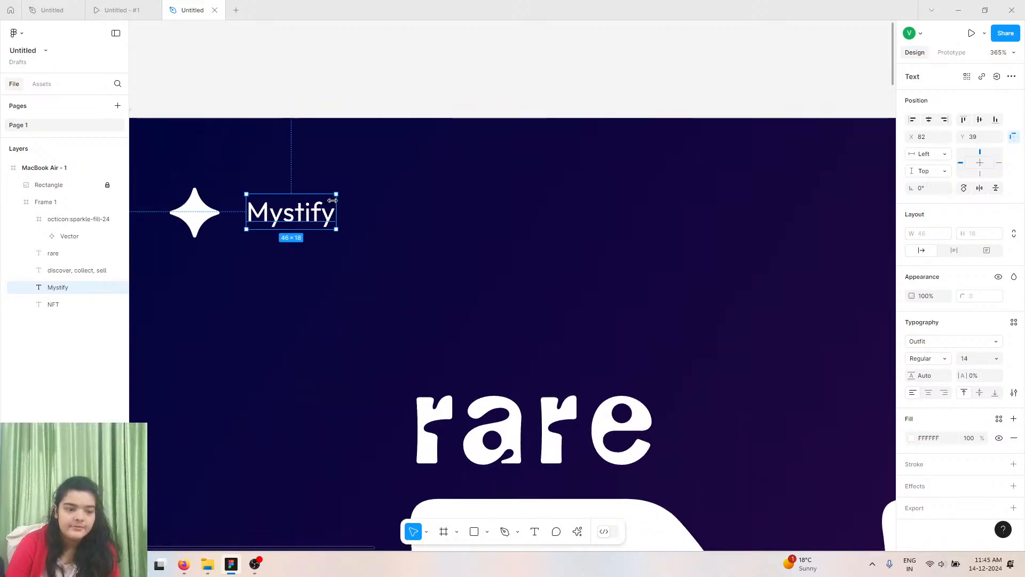
pyautogui.scroll(5, 335, 204)
pyautogui.hscroll(-6, 335, 203)
pyautogui.scroll(3, 335, 203)
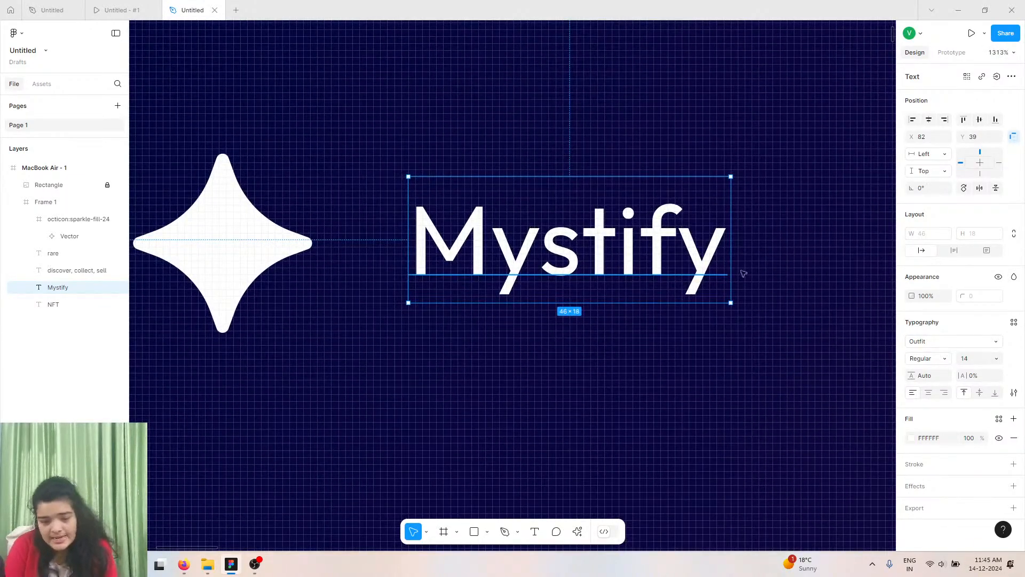
pyautogui.click(996, 358)
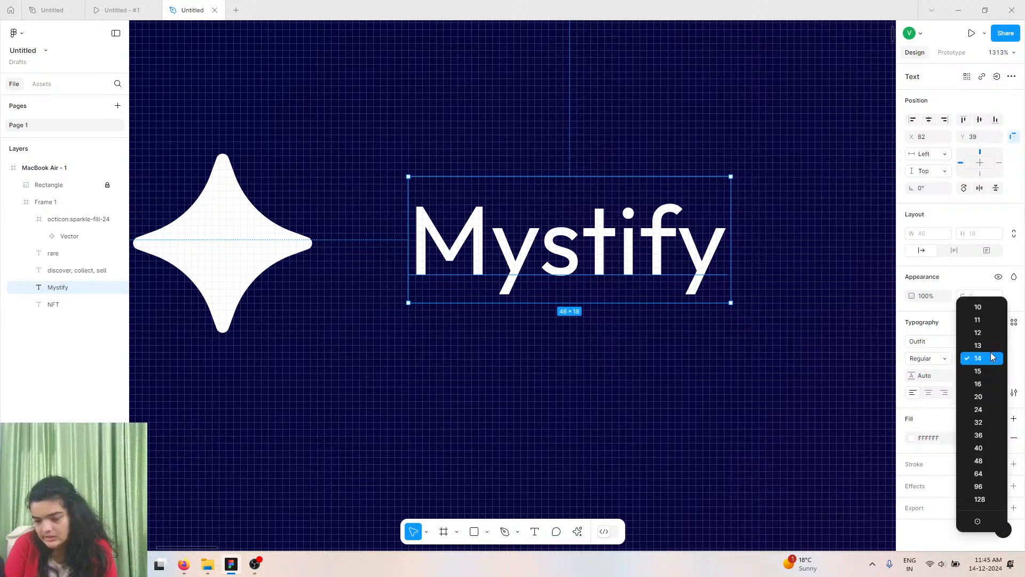
pyautogui.click(978, 398)
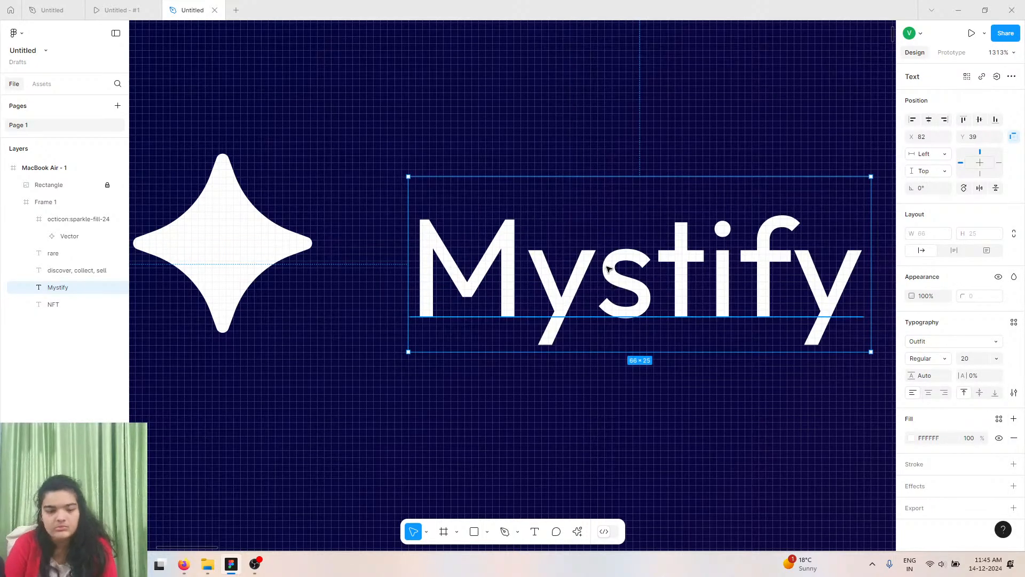
pyautogui.moveTo(617, 289); pyautogui.dragTo(609, 268)
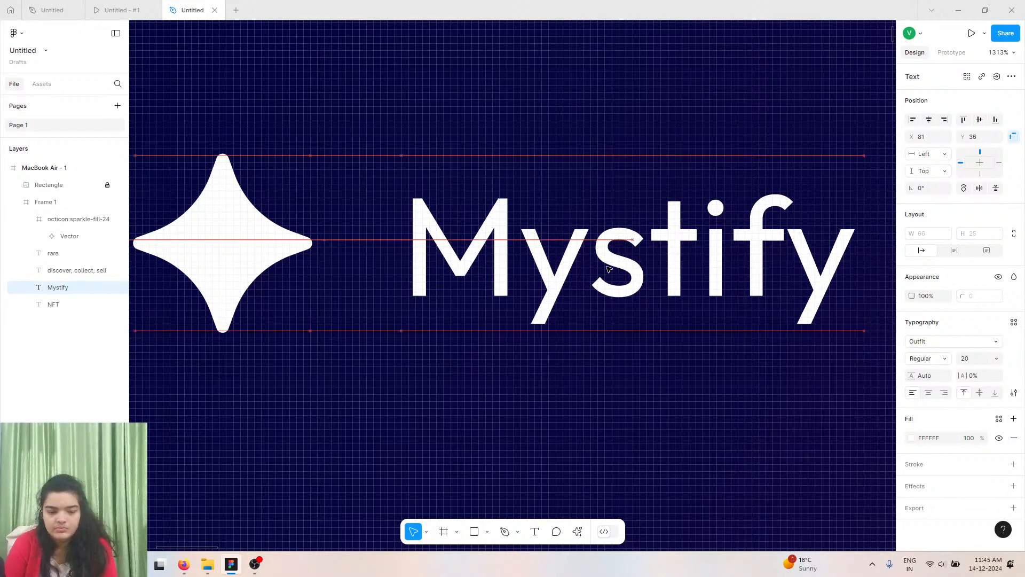
# Try size 24 for the Mystify text, return it to 20, and align it at X 77, Y 36 next to the icon.
pyautogui.click(997, 359)
pyautogui.click(981, 374)
pyautogui.moveTo(664, 310); pyautogui.dragTo(639, 294)
pyautogui.click(994, 358)
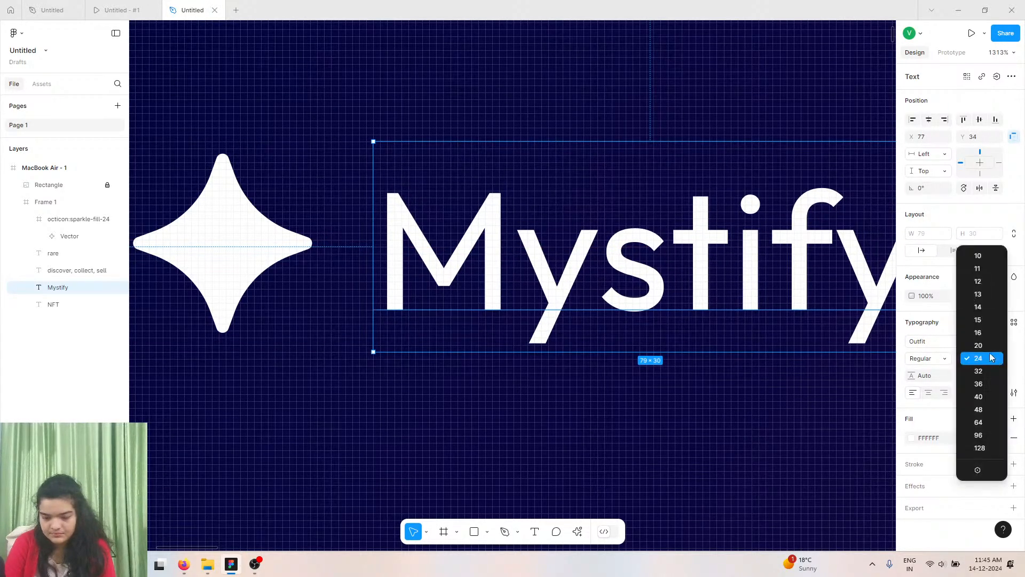
pyautogui.click(978, 345)
pyautogui.moveTo(676, 253); pyautogui.dragTo(682, 259)
# Duplicate the Mystify text and move the copy rightward to about X 248, Y 31.
pyautogui.scroll(-5, 682, 259)
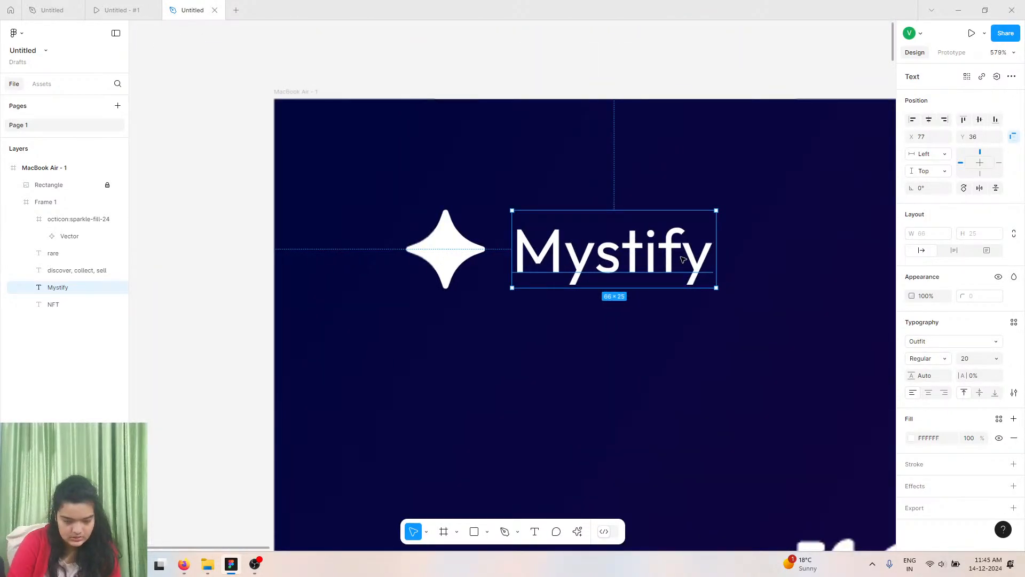
pyautogui.scroll(-3, 682, 259)
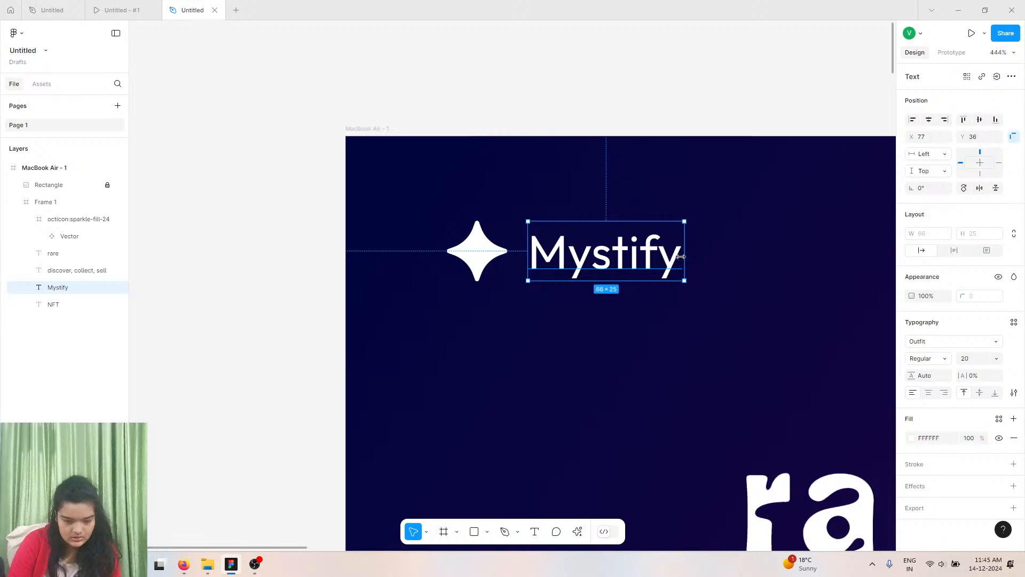
pyautogui.hscroll(5, 682, 259)
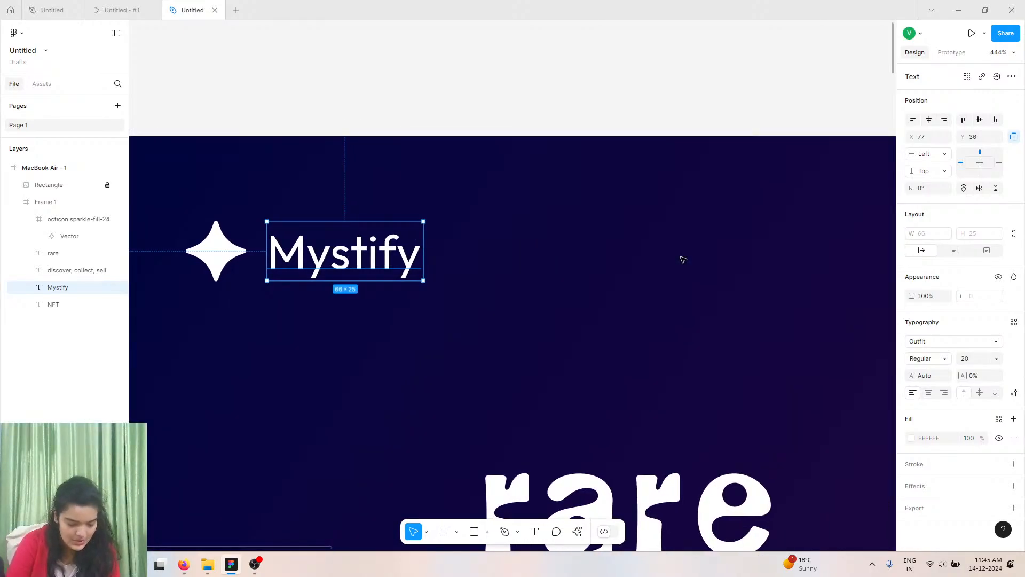
pyautogui.hotkey('ctrl', 'd')
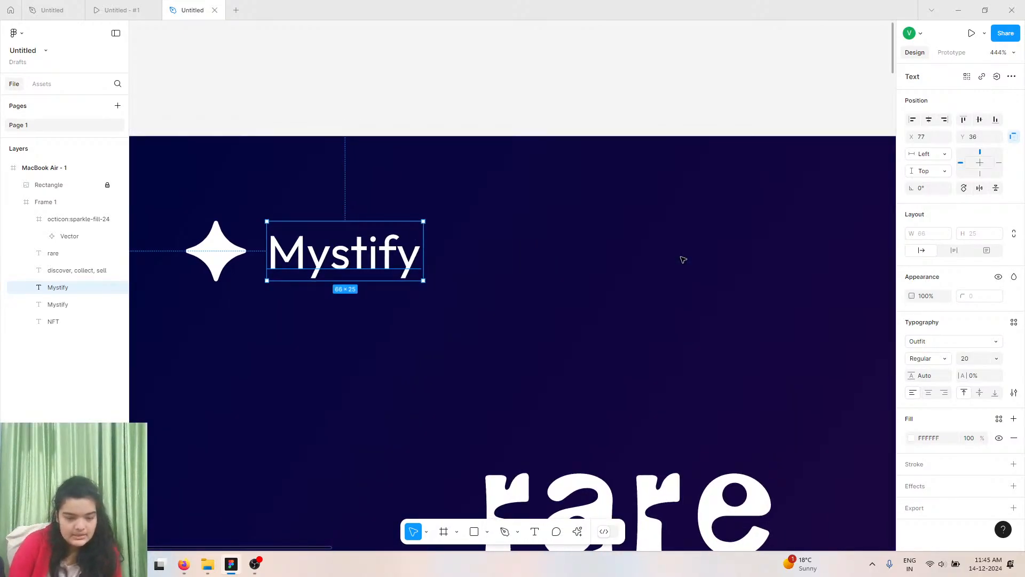
pyautogui.moveTo(367, 270); pyautogui.dragTo(772, 258)
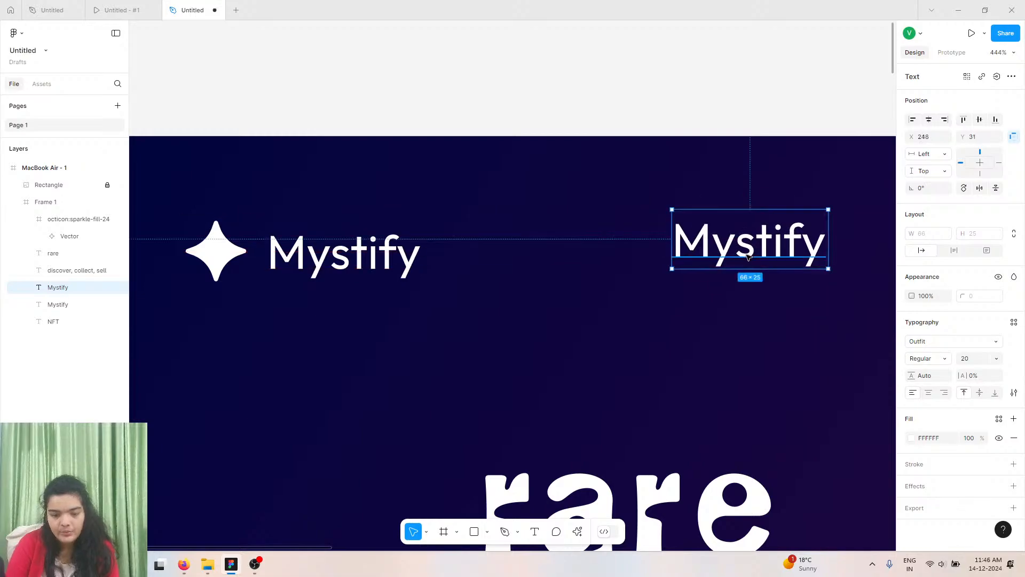
# Drag the copied text farther right along the frame's top and open the reference design preview tab.
pyautogui.hscroll(9, 746, 256)
pyautogui.scroll(-2, 748, 258)
pyautogui.hscroll(6, 748, 258)
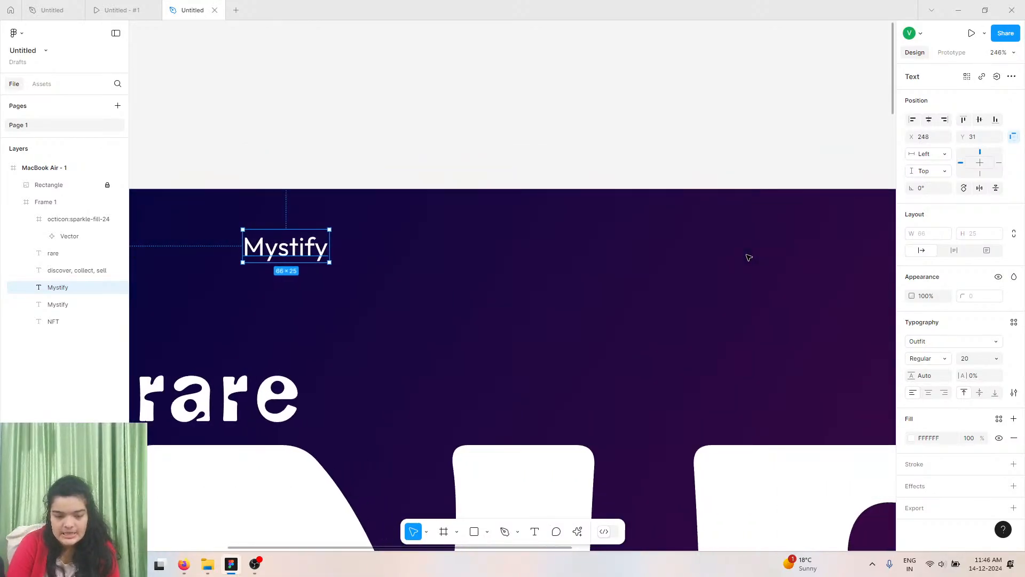
pyautogui.scroll(-2, 748, 258)
pyautogui.hscroll(3, 748, 258)
pyautogui.hscroll(1, 748, 258)
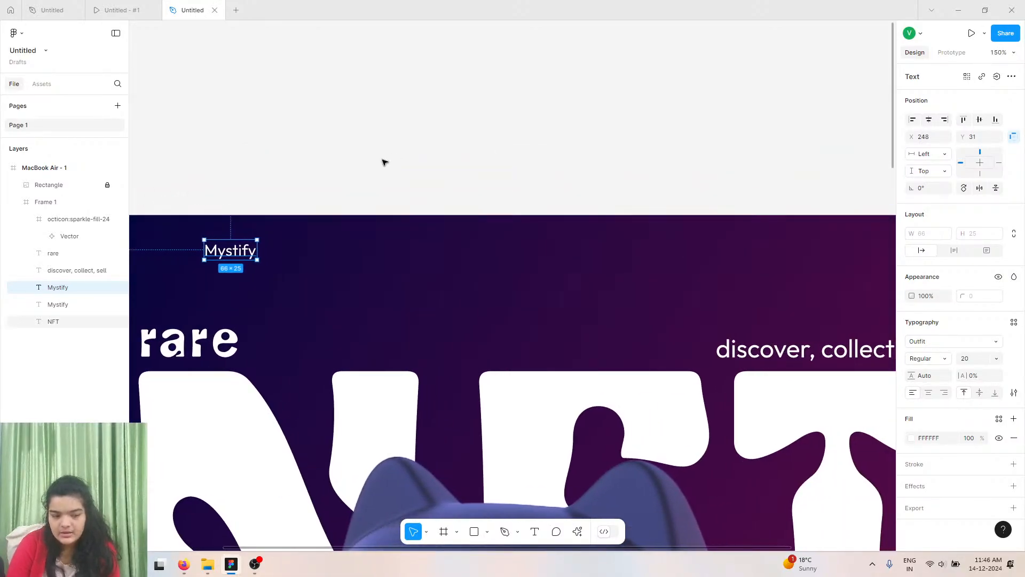
pyautogui.moveTo(231, 251); pyautogui.dragTo(601, 259)
pyautogui.click(130, 7)
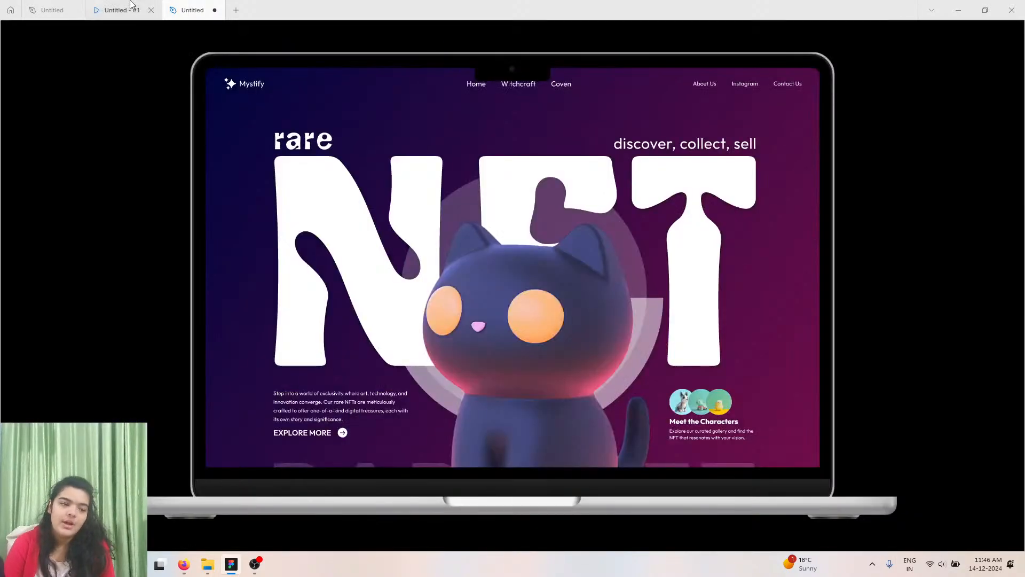
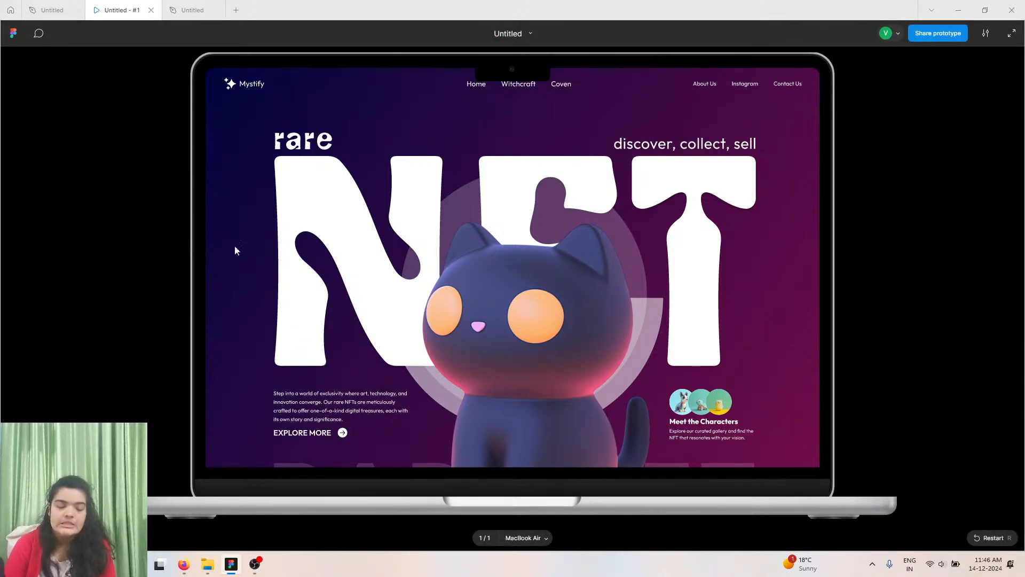
# Return to the design file and rename the copied Mystify text to Home.
pyautogui.click(172, 5)
pyautogui.doubleClick(601, 260)
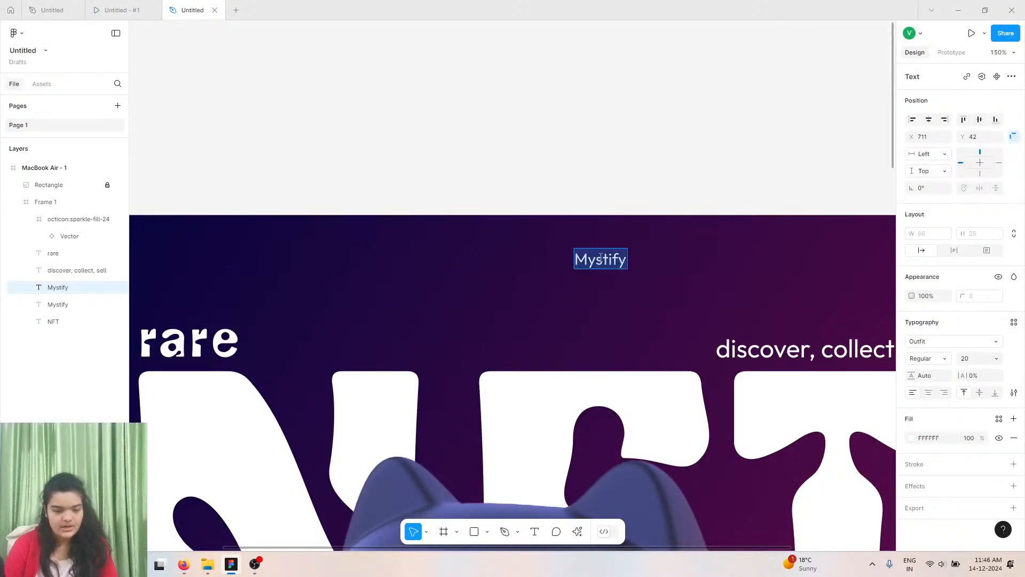
pyautogui.write('Home')
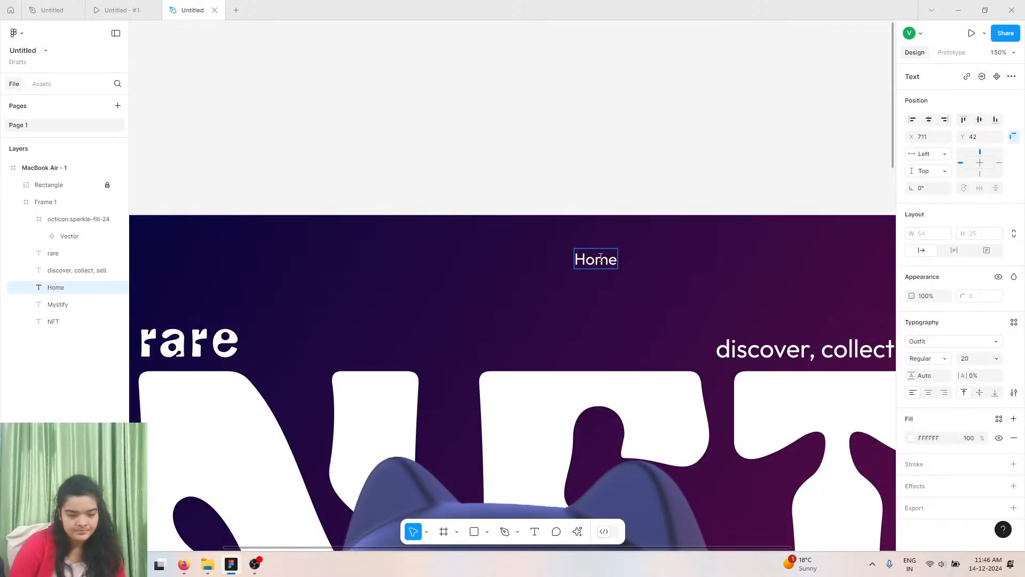
pyautogui.press('Escape')
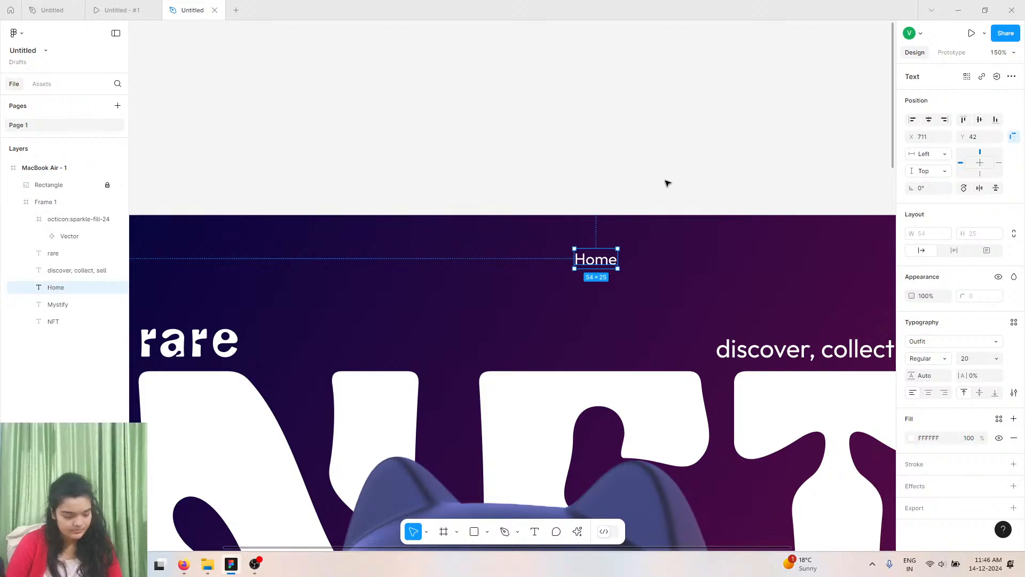
# Paste two more copies of the Mystify text and move one beside the Home label.
pyautogui.hotkey('ctrl', 'v')
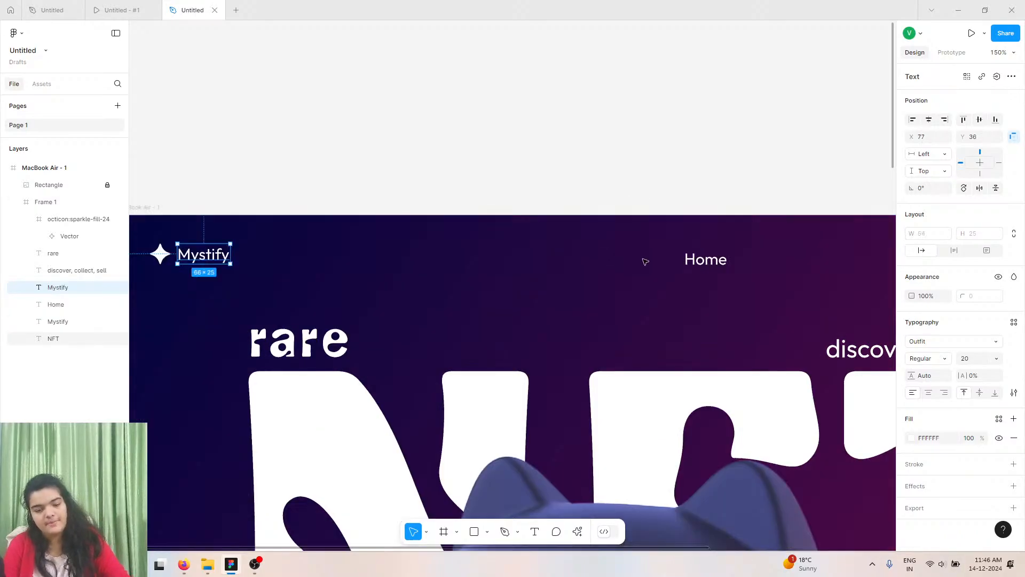
pyautogui.moveTo(200, 259); pyautogui.dragTo(798, 255)
pyautogui.hotkey('ctrl', 'v')
# Rename the Mystify copy next to Home as About.
pyautogui.click(758, 259)
pyautogui.doubleClick(758, 259)
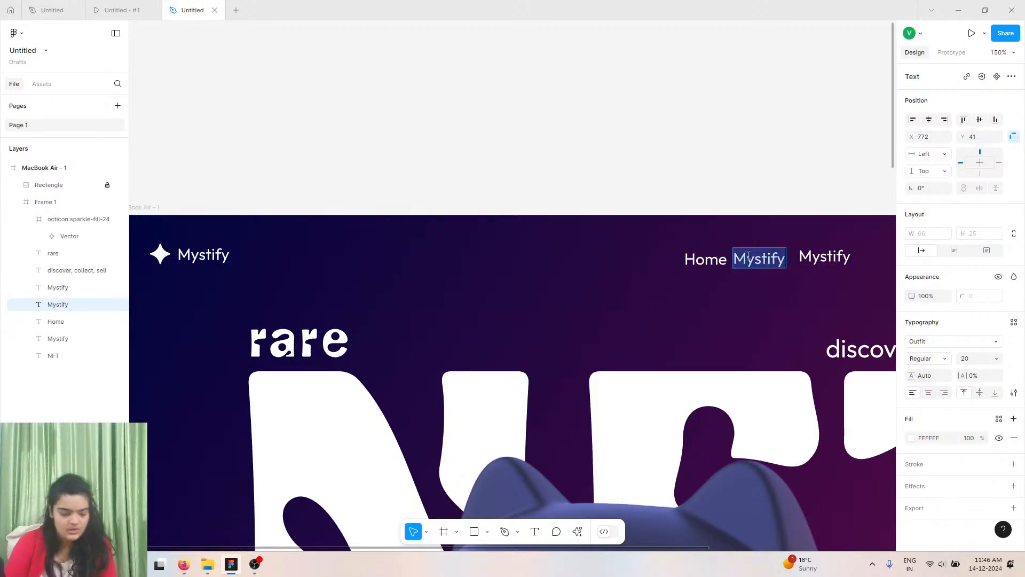
pyautogui.write('About')
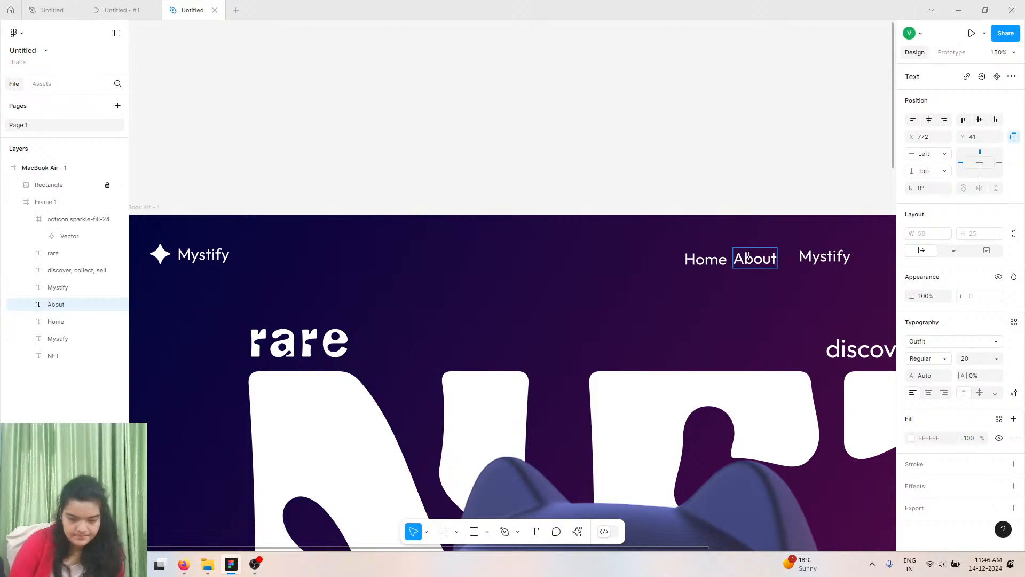
# Nudge the remaining Mystify copy beside About and rename it Sell.
pyautogui.click(812, 258)
pyautogui.click(815, 271)
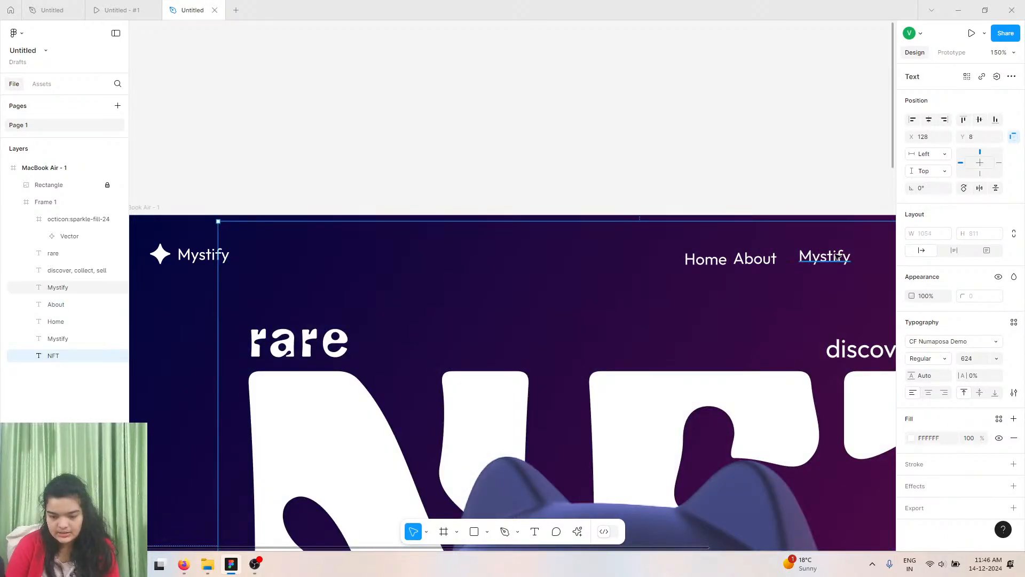
pyautogui.moveTo(837, 258); pyautogui.dragTo(816, 261)
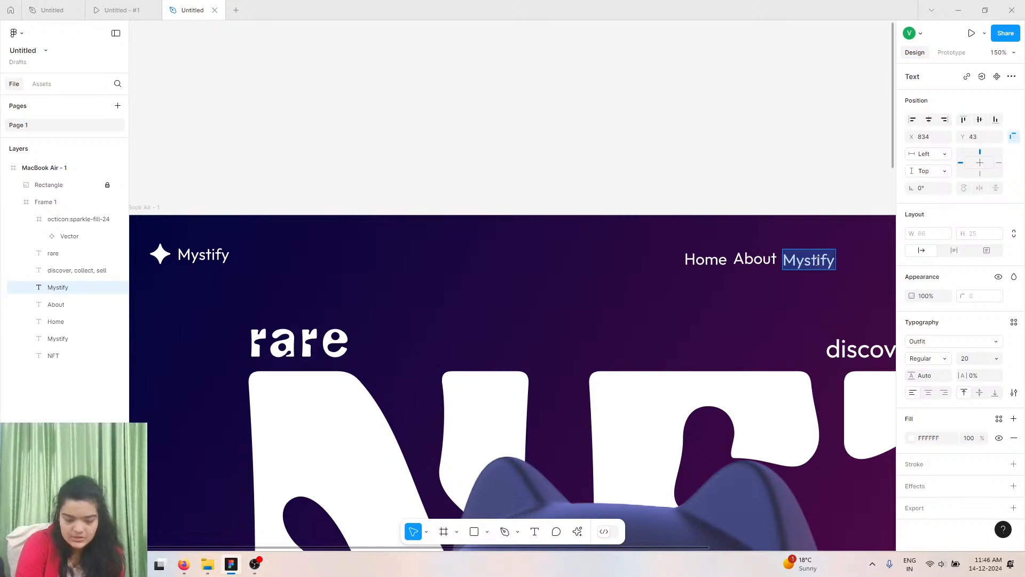
pyautogui.write('B')
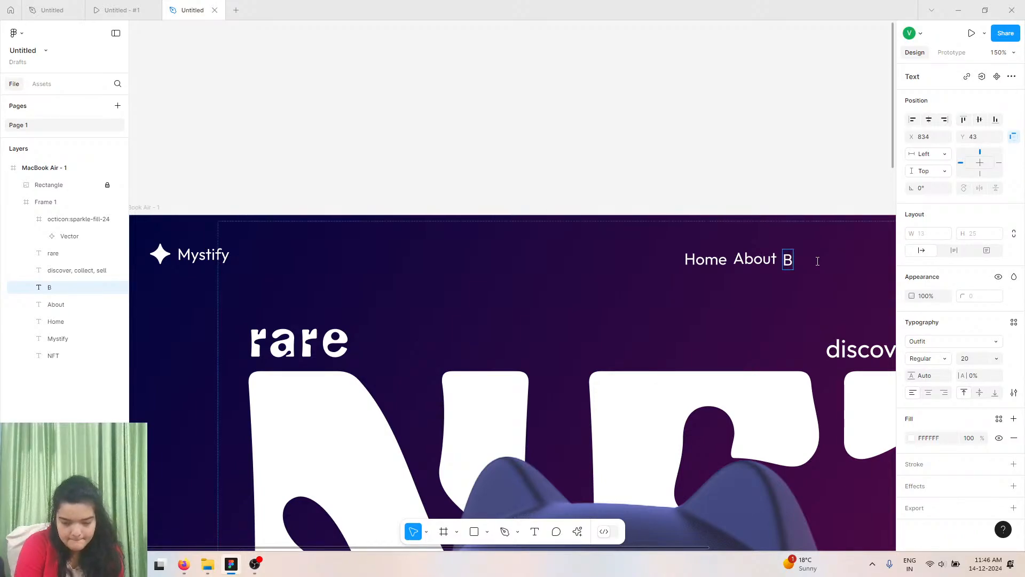
pyautogui.press('BackSpace')
pyautogui.press('BackSpace')
pyautogui.press('BackSpace')
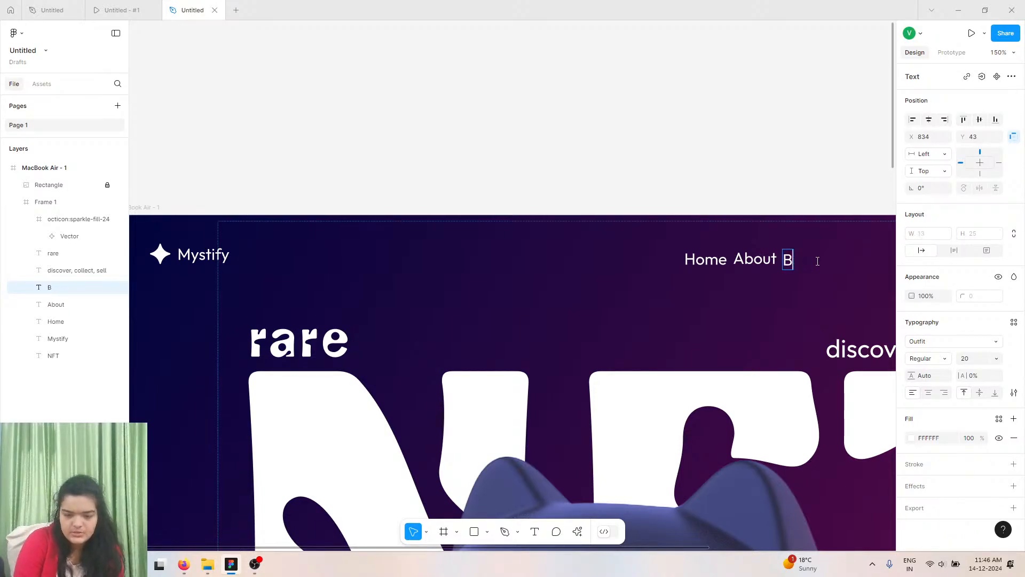
pyautogui.write('Sell')
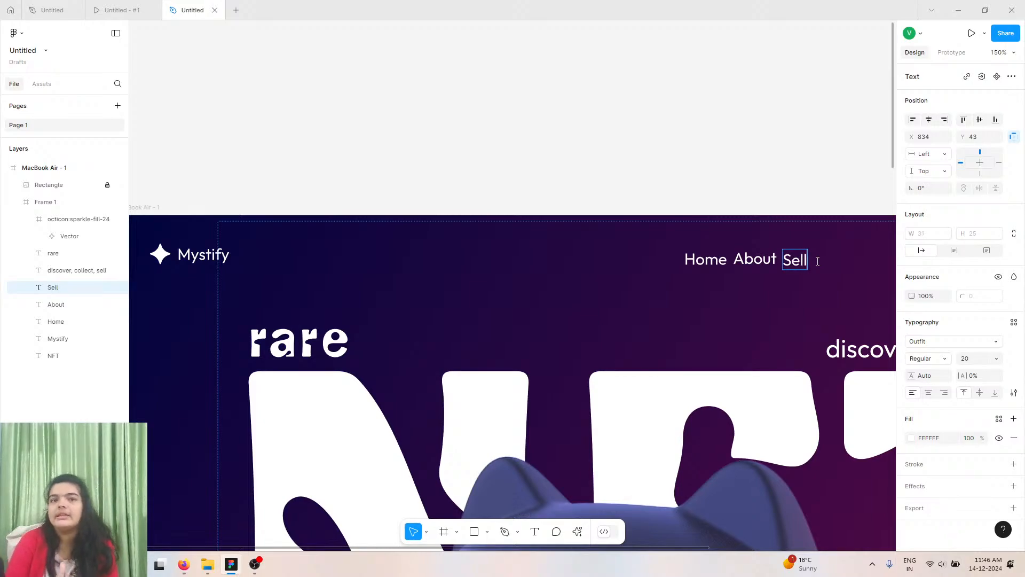
# Rename the About label to Buy.
pyautogui.click(756, 260)
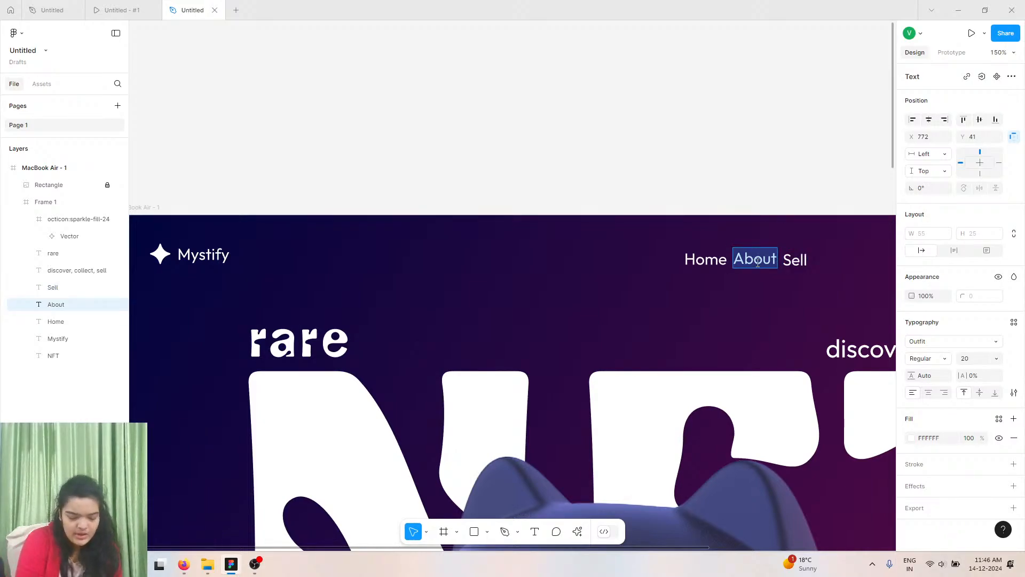
pyautogui.write('Buy')
pyautogui.press('Escape')
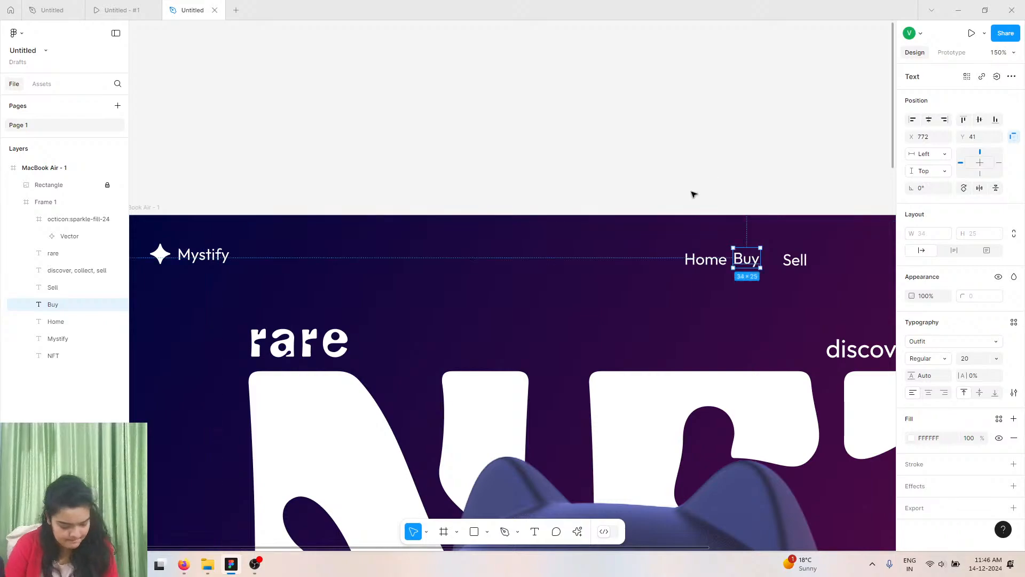
pyautogui.click(651, 155)
pyautogui.moveTo(672, 229); pyautogui.dragTo(655, 212)
pyautogui.hotkey('ctrl', 'z')
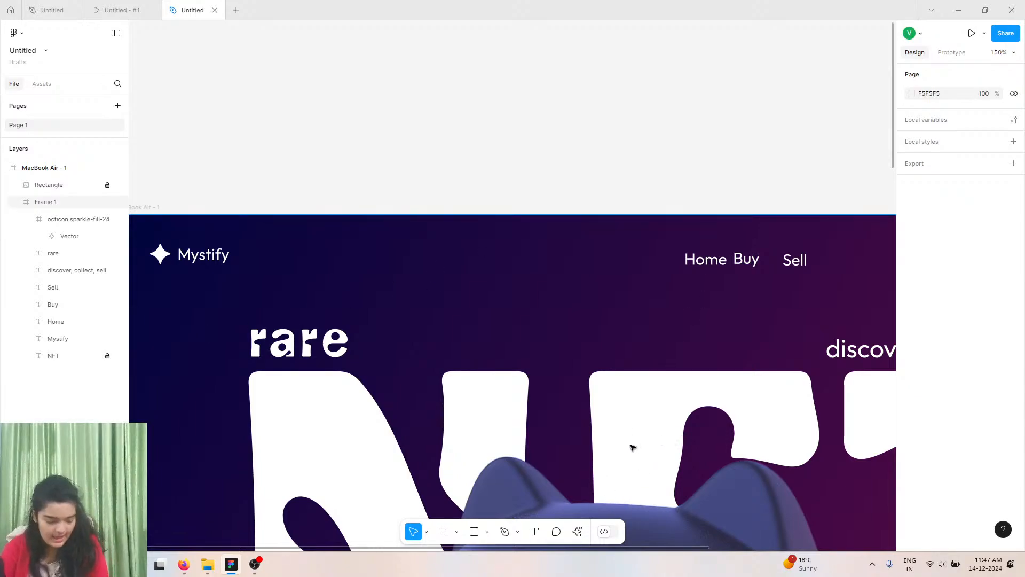
pyautogui.moveTo(674, 216); pyautogui.dragTo(638, 175)
pyautogui.hotkey('ctrl', 'z')
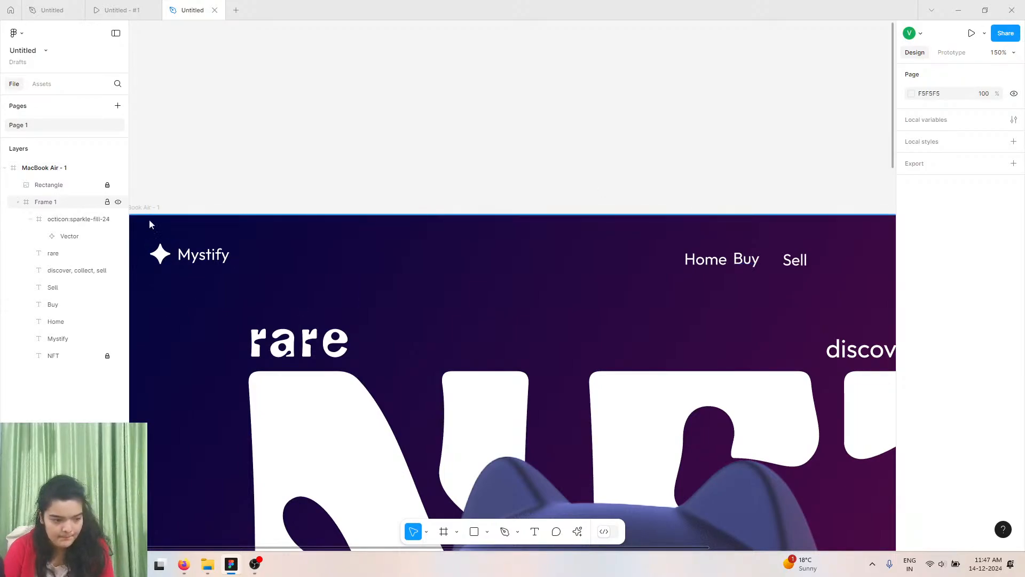
# Select the Home, Buy and Sell labels together and space them evenly 18 apart.
pyautogui.click(717, 261)
pyautogui.click(717, 261)
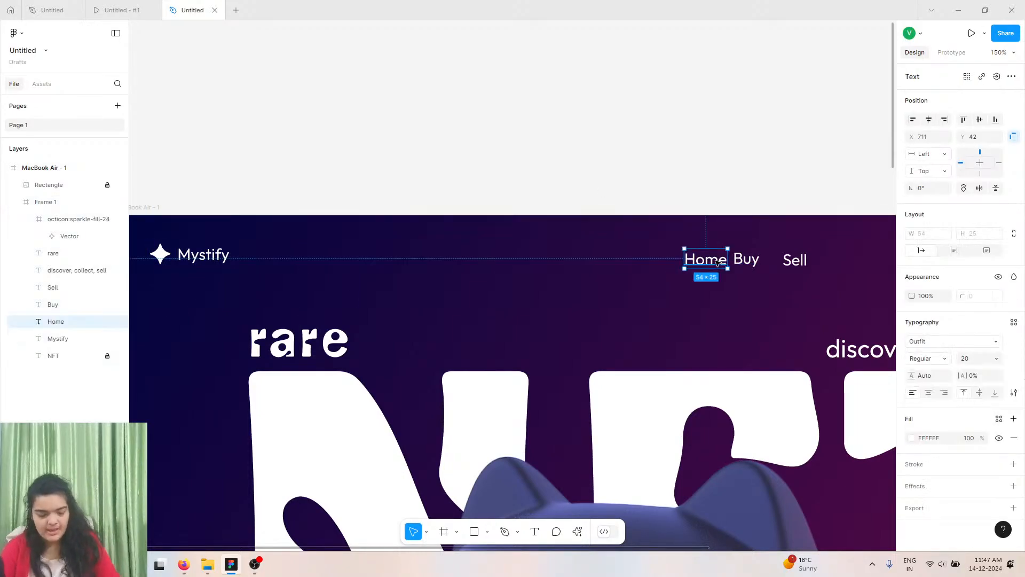
pyautogui.keyDown('shift'); pyautogui.click(756, 261); pyautogui.keyUp('shift')
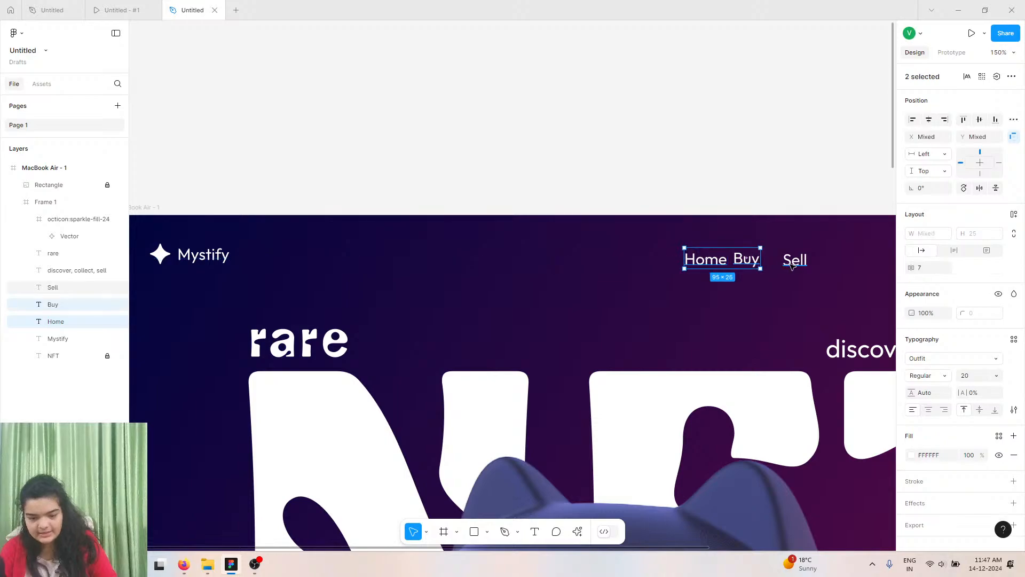
pyautogui.keyDown('shift'); pyautogui.click(791, 263); pyautogui.keyUp('shift')
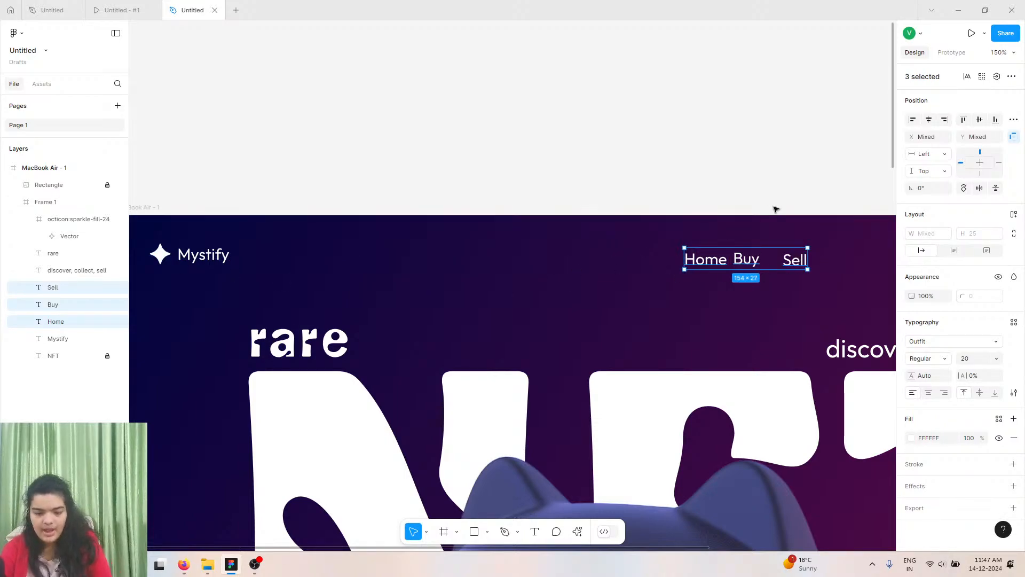
pyautogui.click(799, 261)
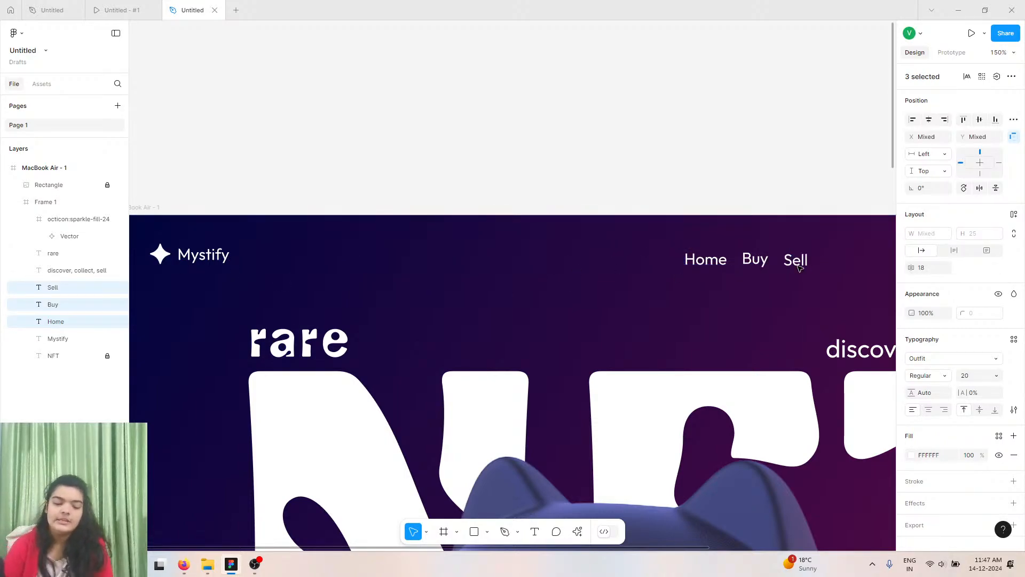
# Move the three navigation labels leftward and set their spacing to 35.
pyautogui.hotkey('shift', '1')
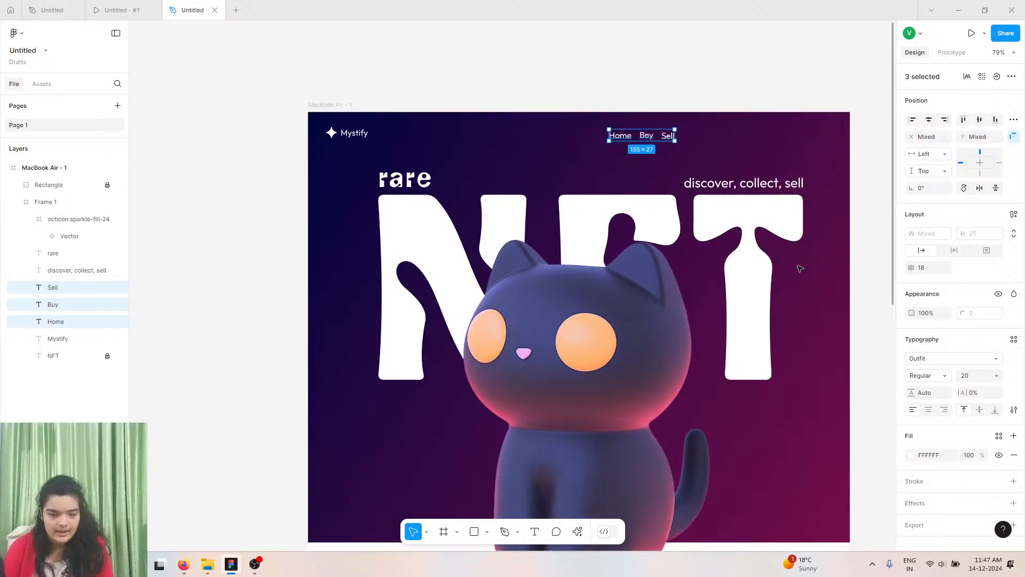
pyautogui.moveTo(643, 136); pyautogui.dragTo(592, 135)
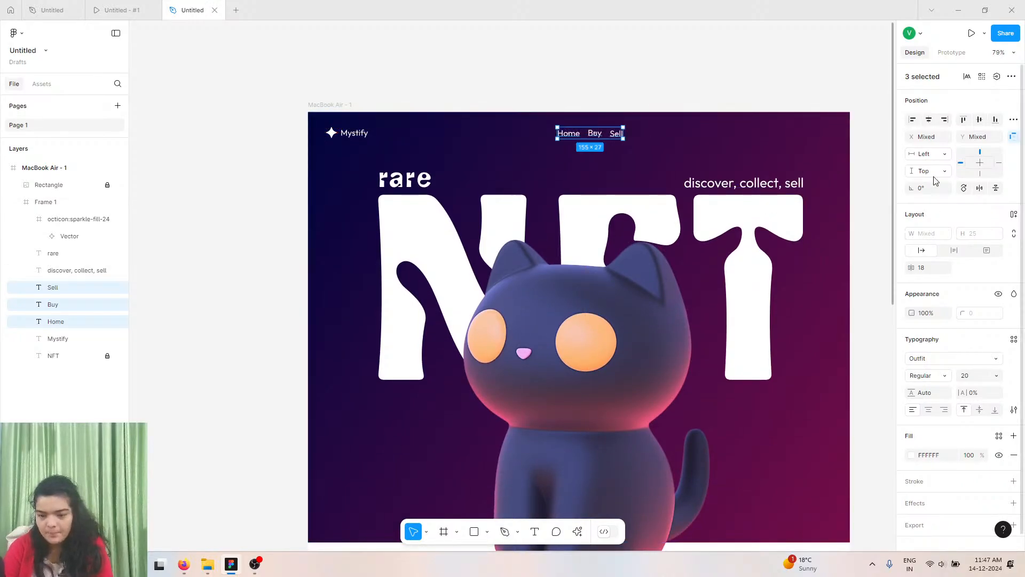
pyautogui.moveTo(915, 266); pyautogui.dragTo(932, 266)
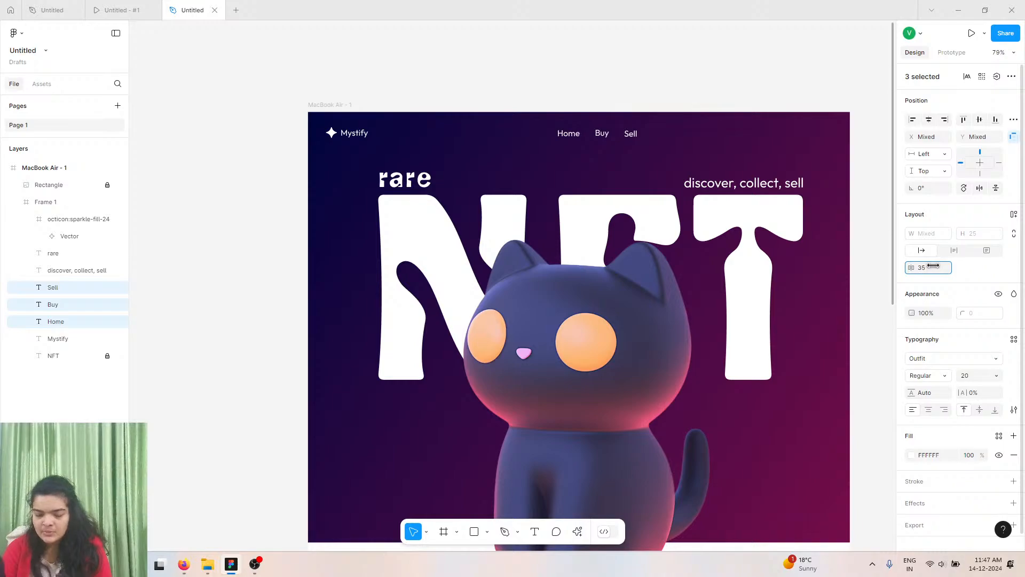
pyautogui.moveTo(603, 135); pyautogui.dragTo(600, 135)
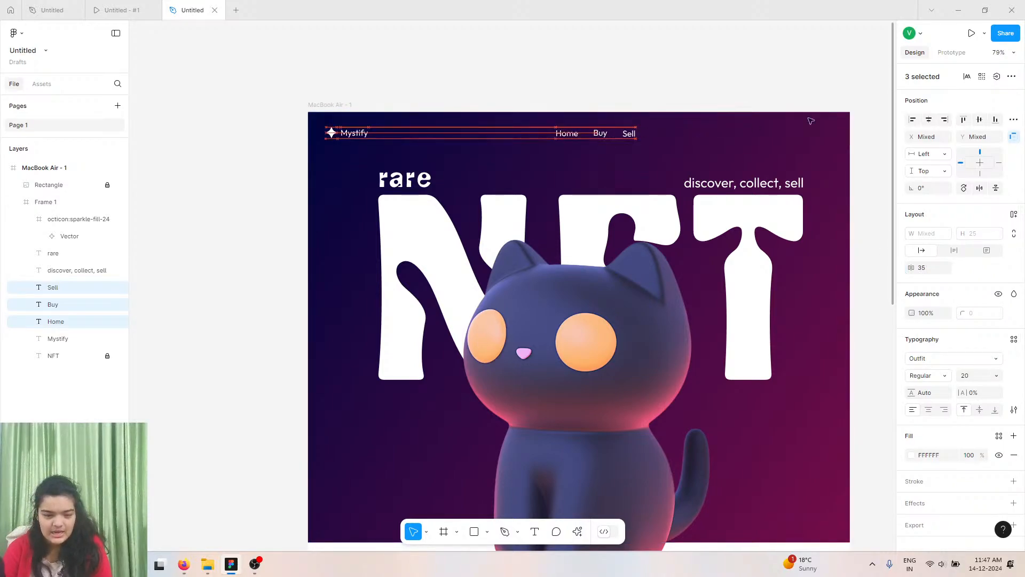
# Group the Home, Buy and Sell labels at about X 545, Y 36.
pyautogui.click(929, 120)
pyautogui.hotkey('ctrl', 'z')
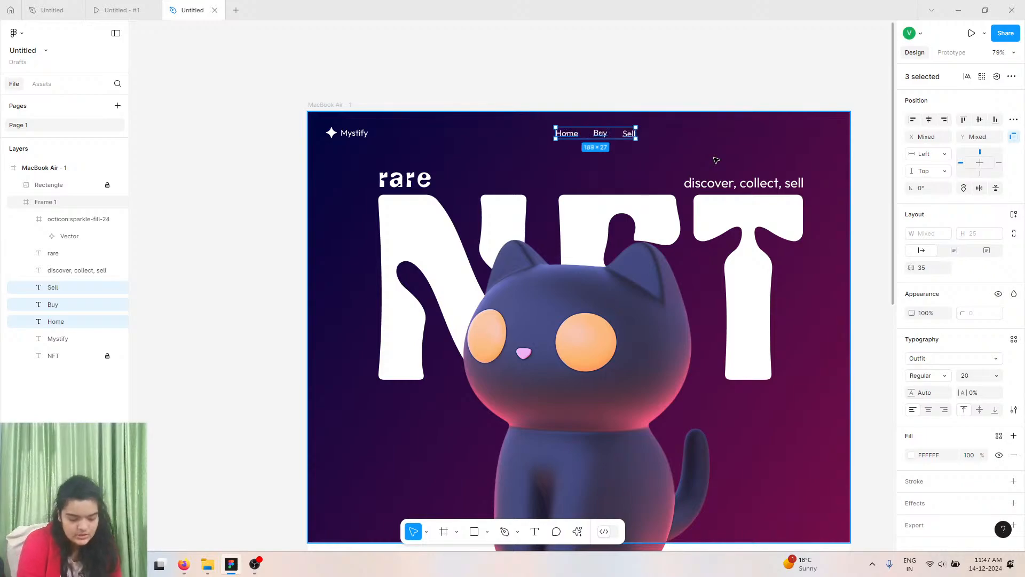
pyautogui.hotkey('ctrl', 'g')
pyautogui.scroll(-1, 758, 152)
pyautogui.hotkey('alt', 'h')
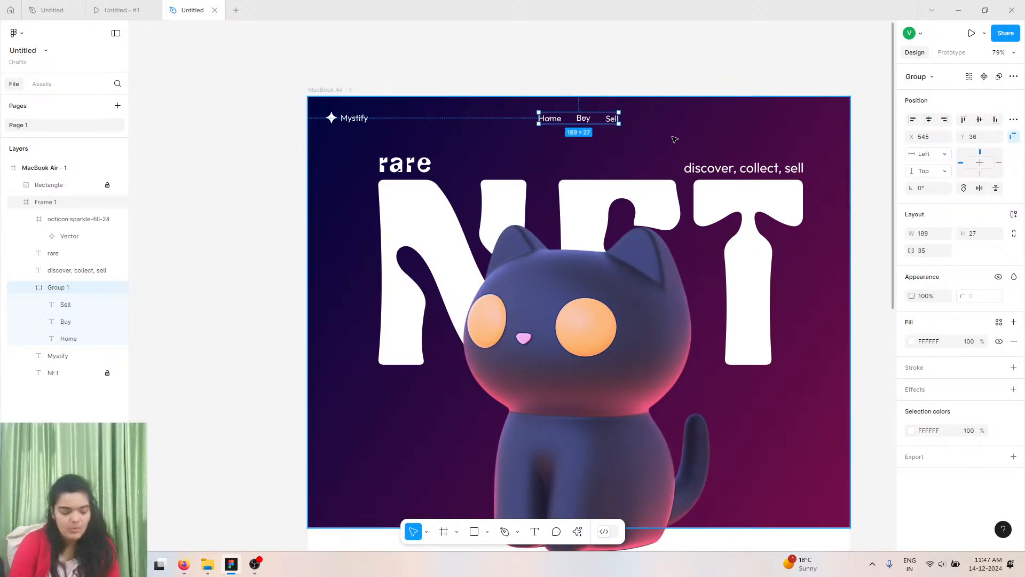
# Duplicate the navigation group and move the copy to the frame's right side at about X 1041, Y 34.
pyautogui.hotkey('ctrl', 'd')
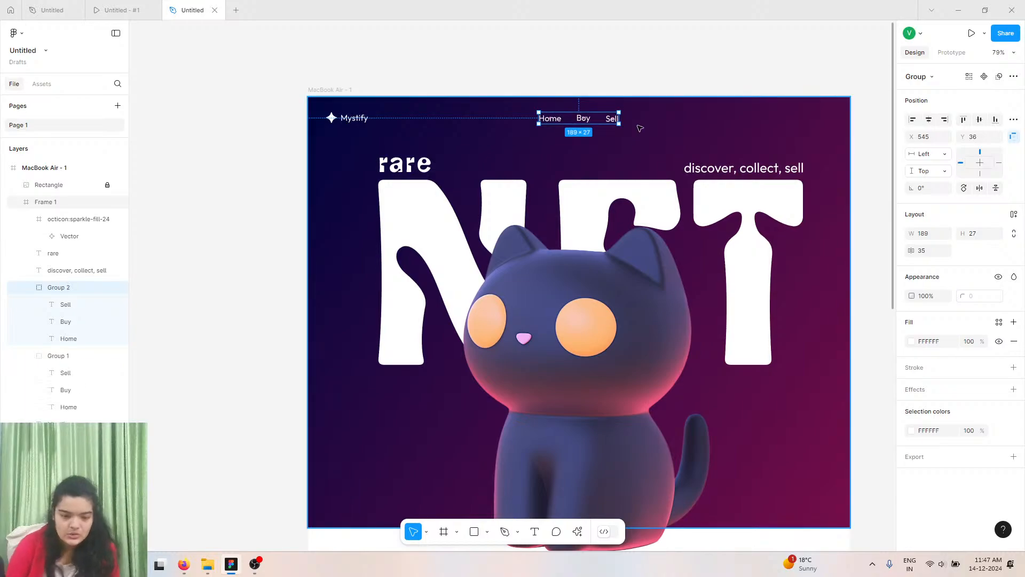
pyautogui.moveTo(615, 118); pyautogui.dragTo(801, 123)
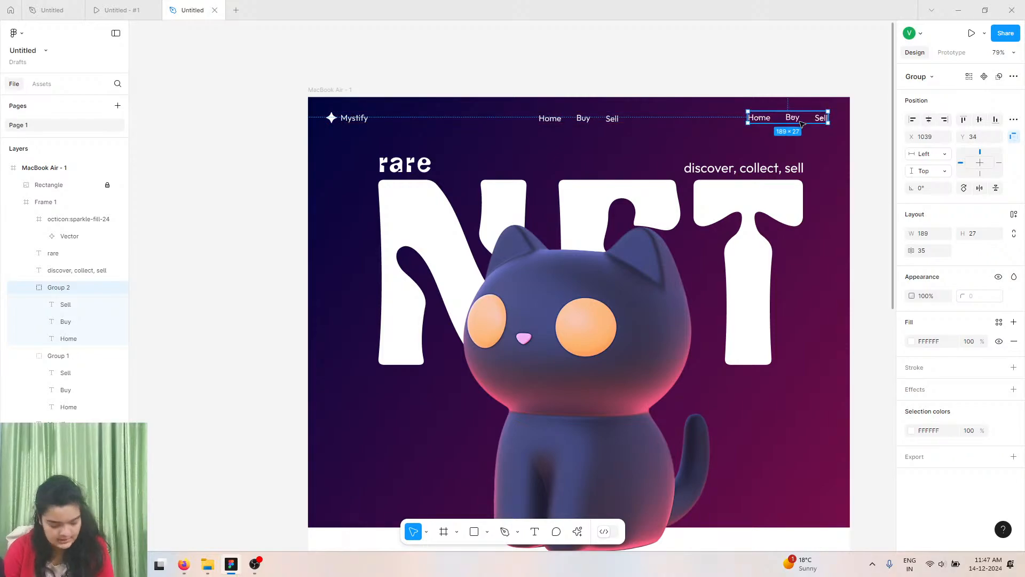
pyautogui.press('Down')
pyautogui.press('Up')
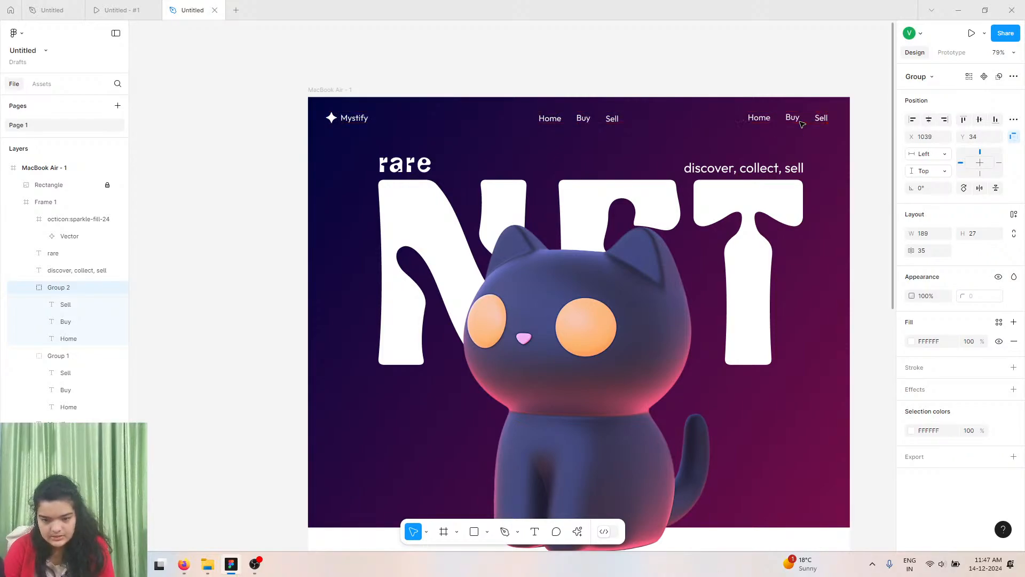
pyautogui.press('Right')
pyautogui.press('Right')
pyautogui.press('Right')
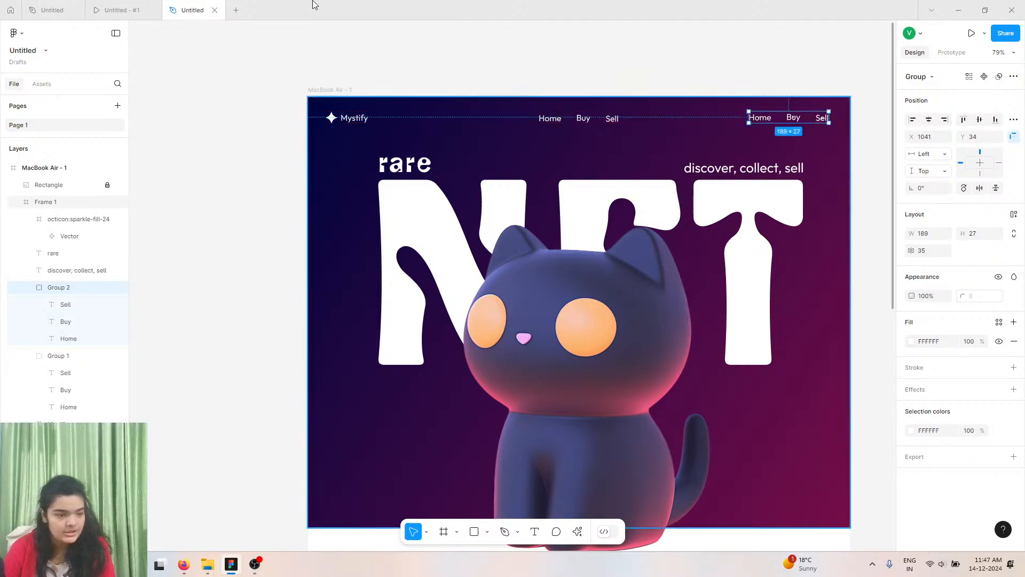
# Compare with the reference design and rename the copied group's Home label to About.
pyautogui.click(128, 9)
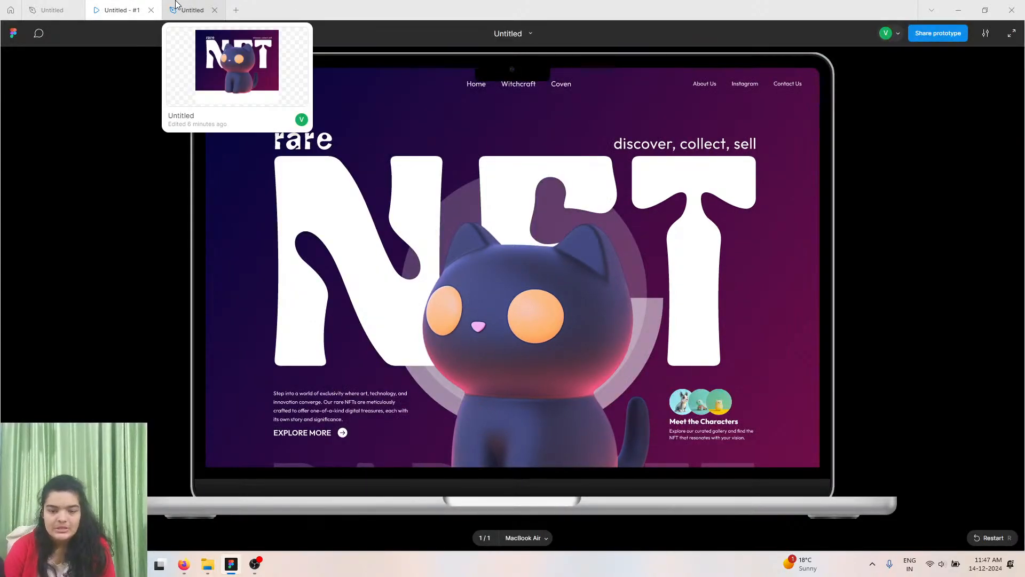
pyautogui.click(176, 4)
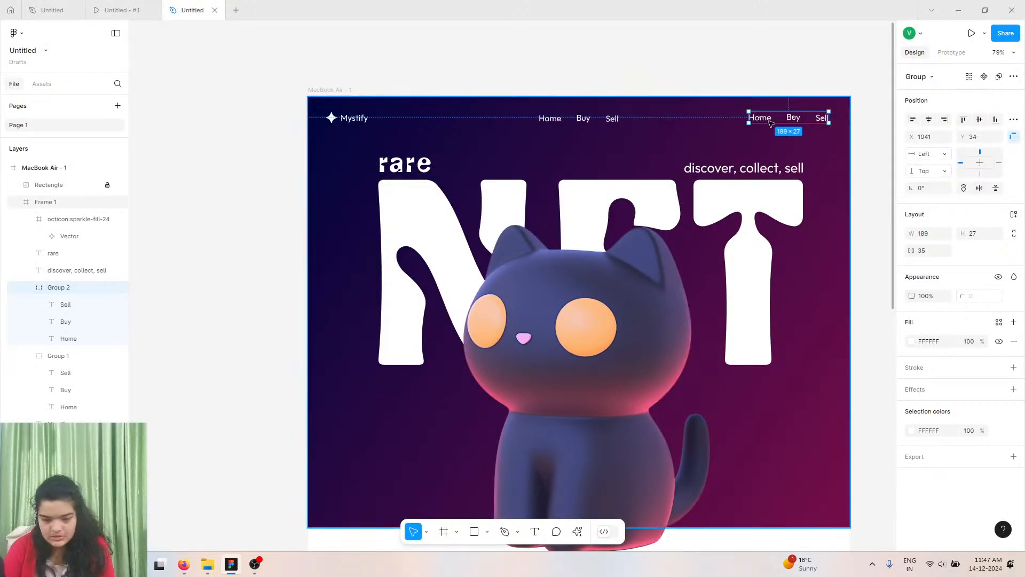
pyautogui.doubleClick(769, 122)
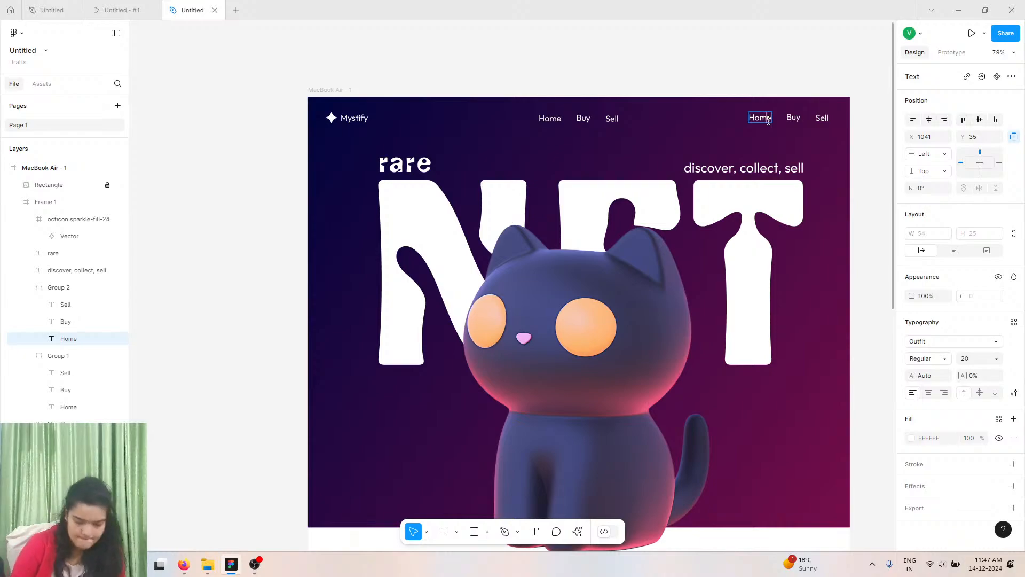
pyautogui.write('An')
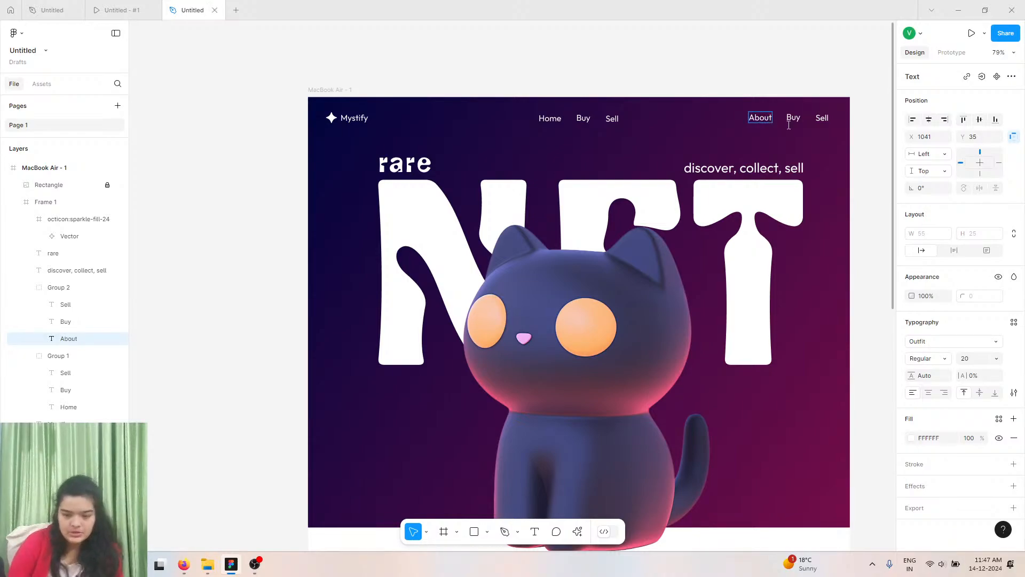
# Rename the copied group's Buy and Sell labels to Instgram and Contact.
pyautogui.doubleClick(794, 119)
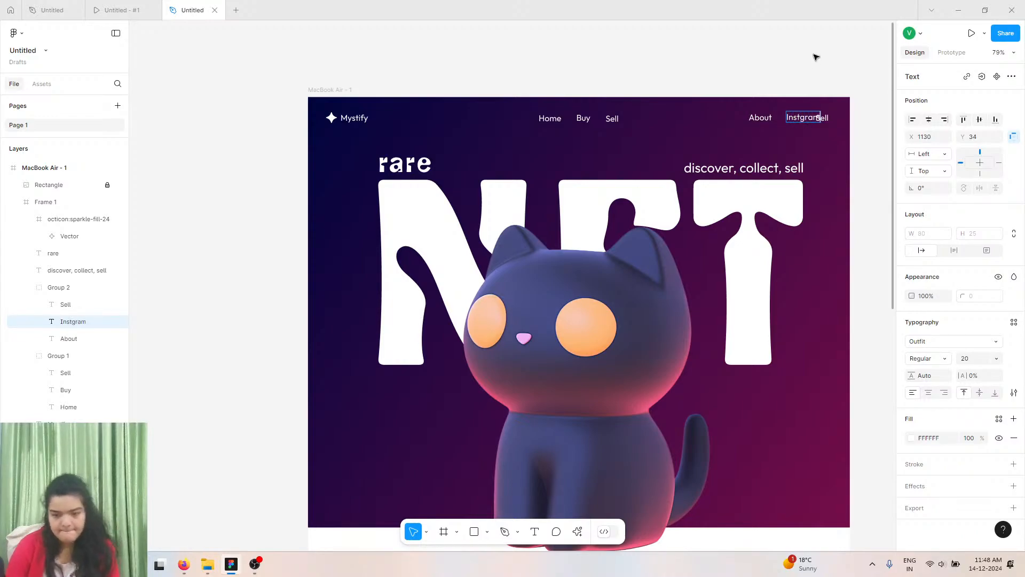
pyautogui.click(826, 118)
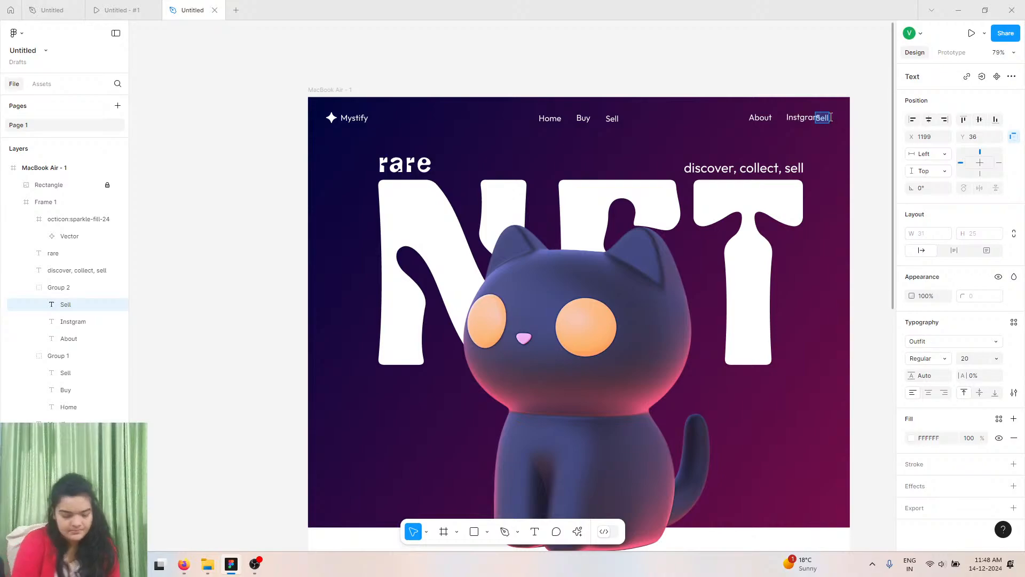
pyautogui.write('Contact')
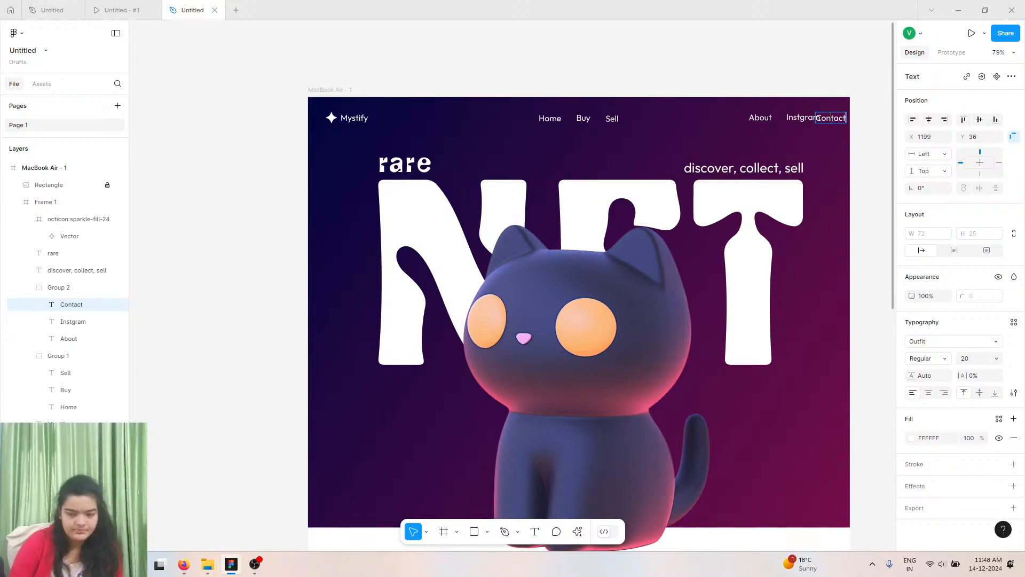
# Nudge the Instgram label down to line up with the About and Contact labels.
pyautogui.scroll(5, 831, 118)
pyautogui.click(711, 110)
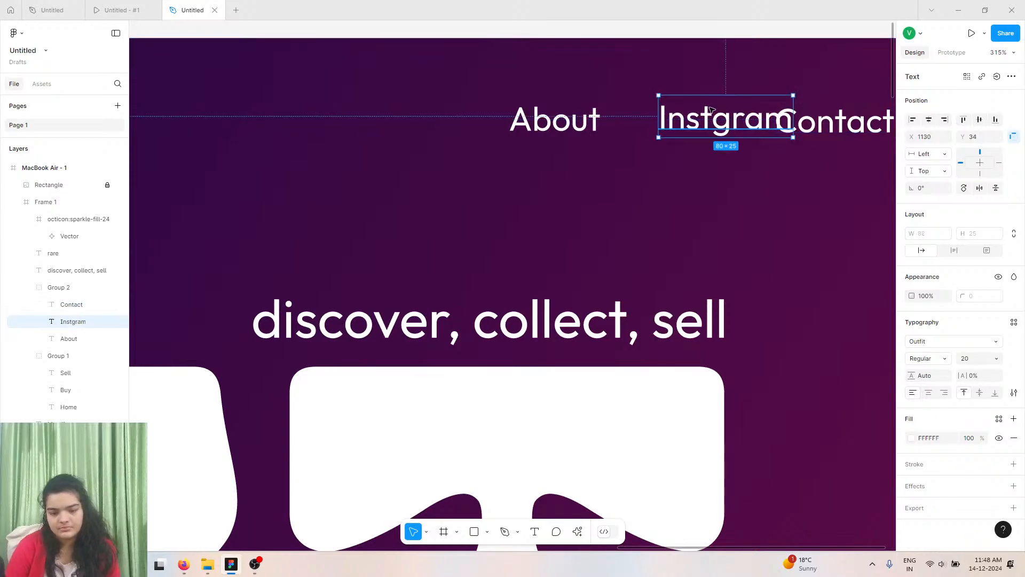
pyautogui.moveTo(681, 113)
pyautogui.mouseDown()
pyautogui.moveTo(667, 114)
pyautogui.moveTo(682, 119)
pyautogui.mouseUp()
# Set the right navigation group's spacing to 48 and move the group leftward.
pyautogui.click(80, 288)
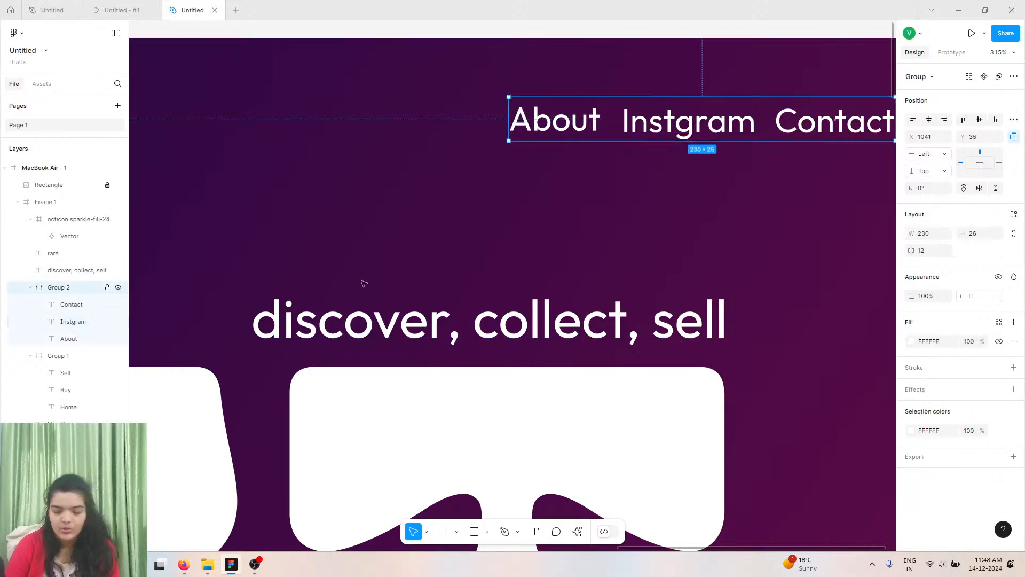
pyautogui.moveTo(914, 250); pyautogui.dragTo(954, 249)
pyautogui.moveTo(764, 124); pyautogui.dragTo(636, 122)
# Reduce the right navigation group's item spacing to 27.
pyautogui.scroll(-3, 668, 121)
pyautogui.scroll(-2, 667, 122)
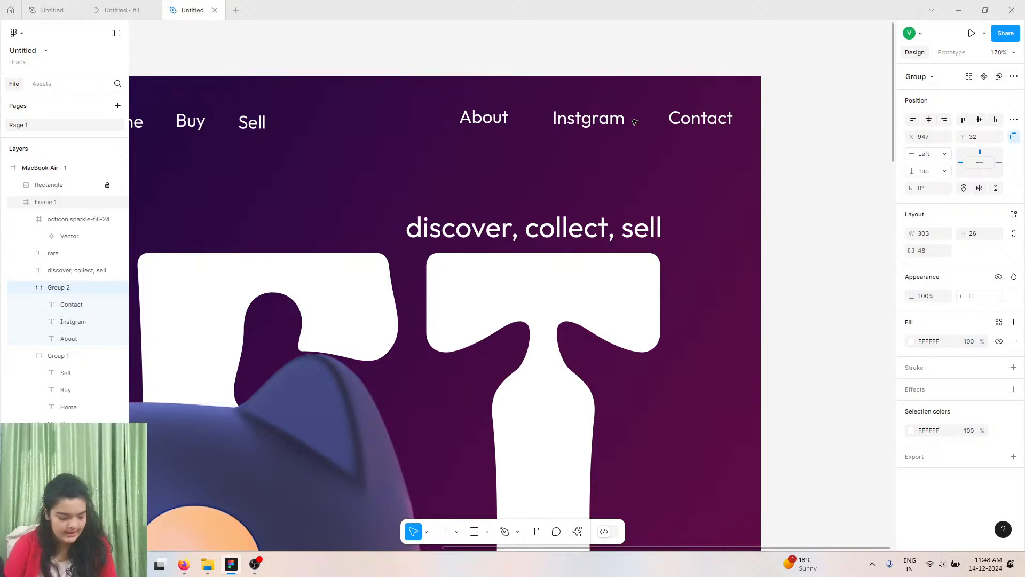
pyautogui.hscroll(-3, 635, 122)
pyautogui.scroll(-2, 640, 121)
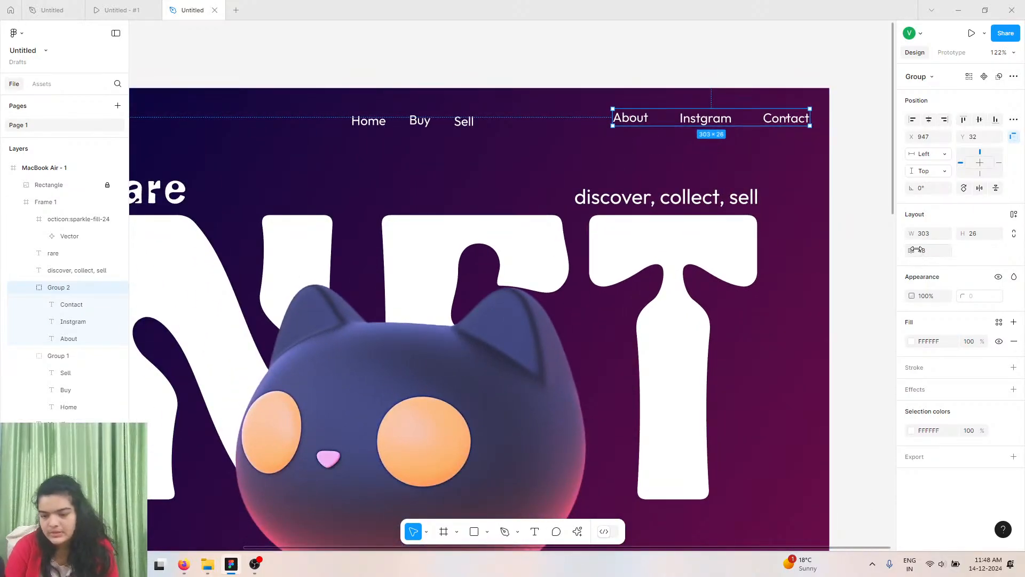
pyautogui.moveTo(919, 249); pyautogui.dragTo(908, 249)
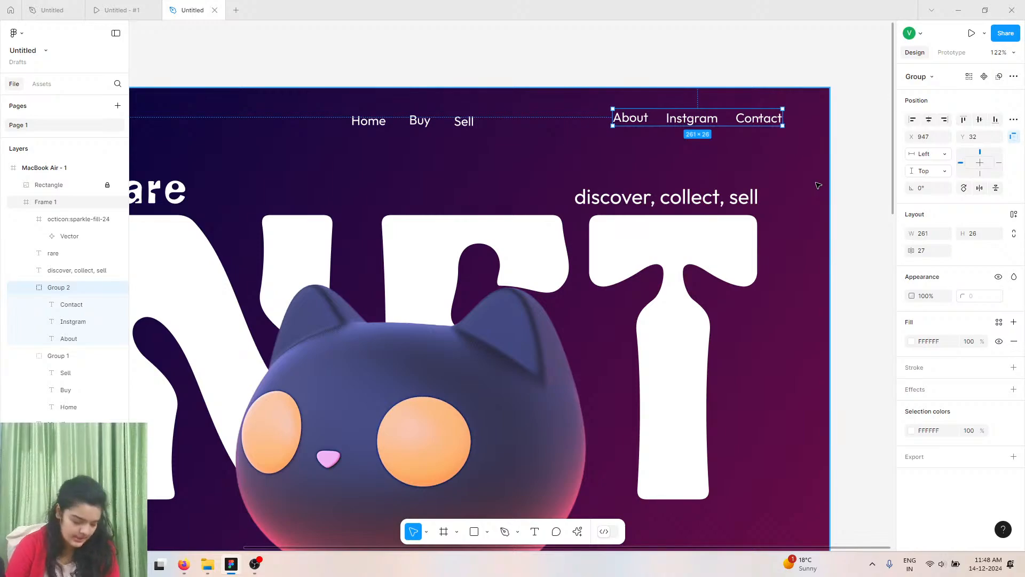
# Nudge the right navigation group rightward to about X 967.
pyautogui.hscroll(-2, 818, 185)
pyautogui.scroll(-1, 818, 185)
pyautogui.hscroll(-1, 818, 185)
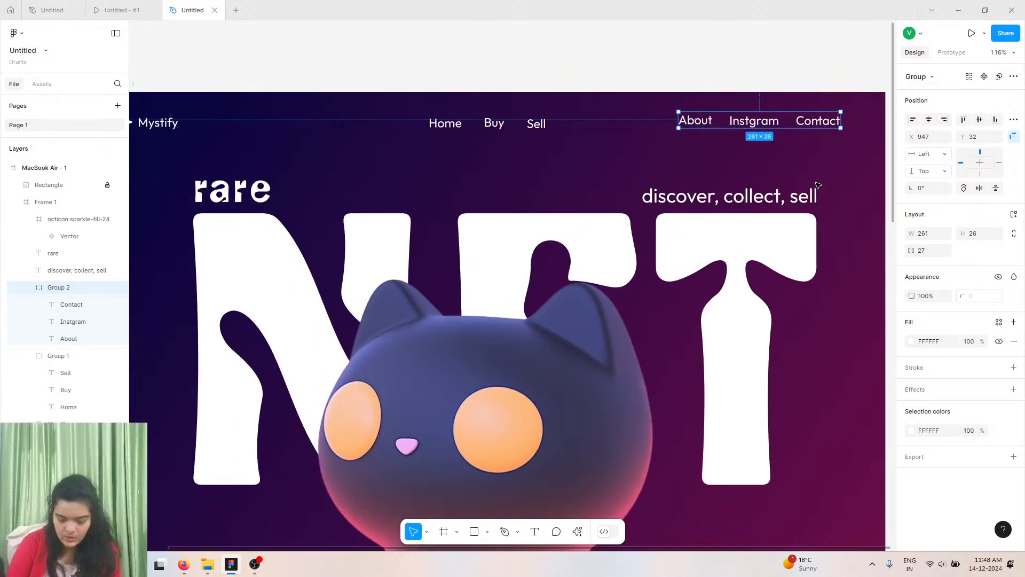
pyautogui.press('Right')
pyautogui.press('Right')
pyautogui.press('Right')
pyautogui.press('Right')
pyautogui.press('Right')
pyautogui.press('Right')
pyautogui.press('Right')
pyautogui.press('Right')
pyautogui.press('Right')
pyautogui.press('Right')
pyautogui.press('Right')
pyautogui.press('Right')
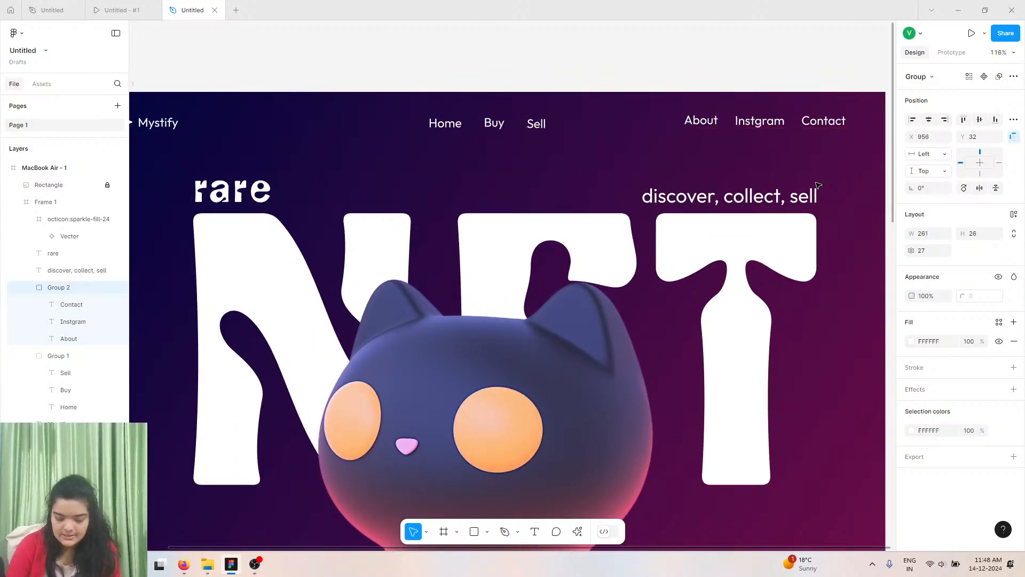
pyautogui.press('Right')
pyautogui.press('Right')
pyautogui.press('Right')
pyautogui.press('Right')
pyautogui.press('Right')
pyautogui.press('Right')
pyautogui.press('Right')
pyautogui.press('Right')
pyautogui.press('Right')
pyautogui.press('Right')
pyautogui.press('Right')
pyautogui.press('Right')
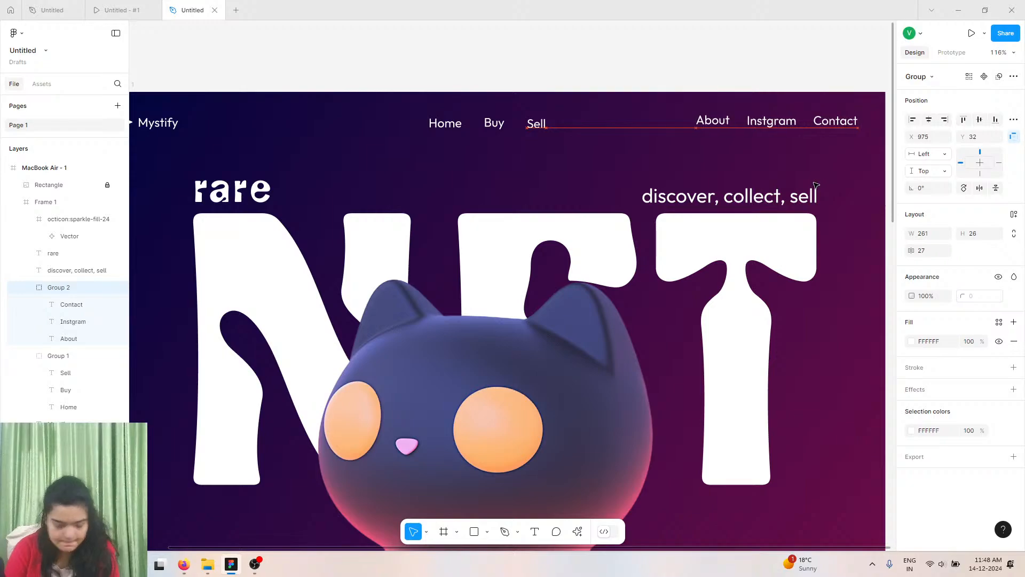
pyautogui.press('Left')
pyautogui.press('Left')
pyautogui.press('Left')
pyautogui.press('Left')
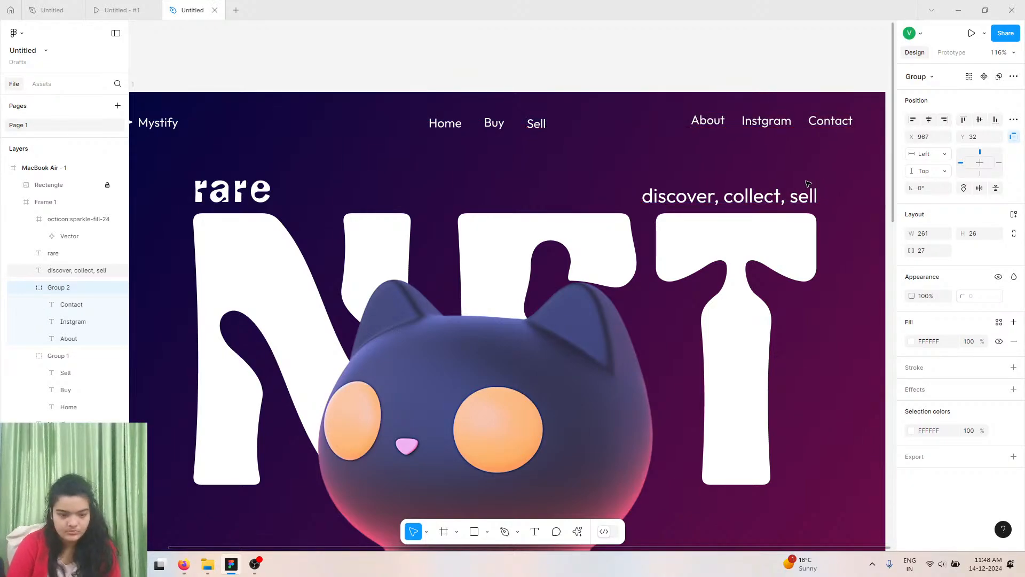
# Measure the right navigation group's distances to the frame edges and compare with the sparkle logo's position.
pyautogui.scroll(-3, 808, 185)
pyautogui.scroll(4, 808, 184)
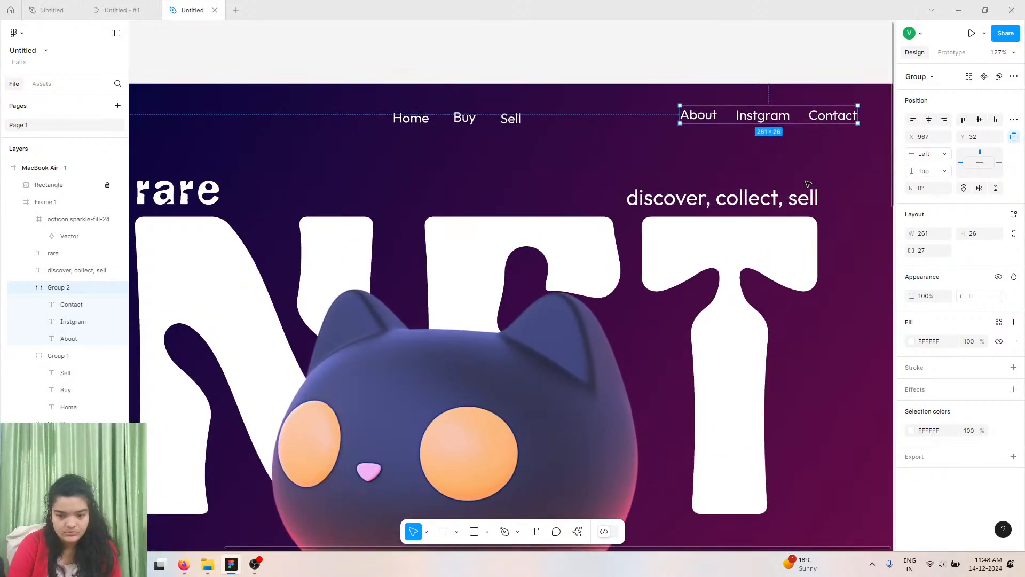
pyautogui.scroll(-5, 808, 184)
pyautogui.hscroll(2, 808, 184)
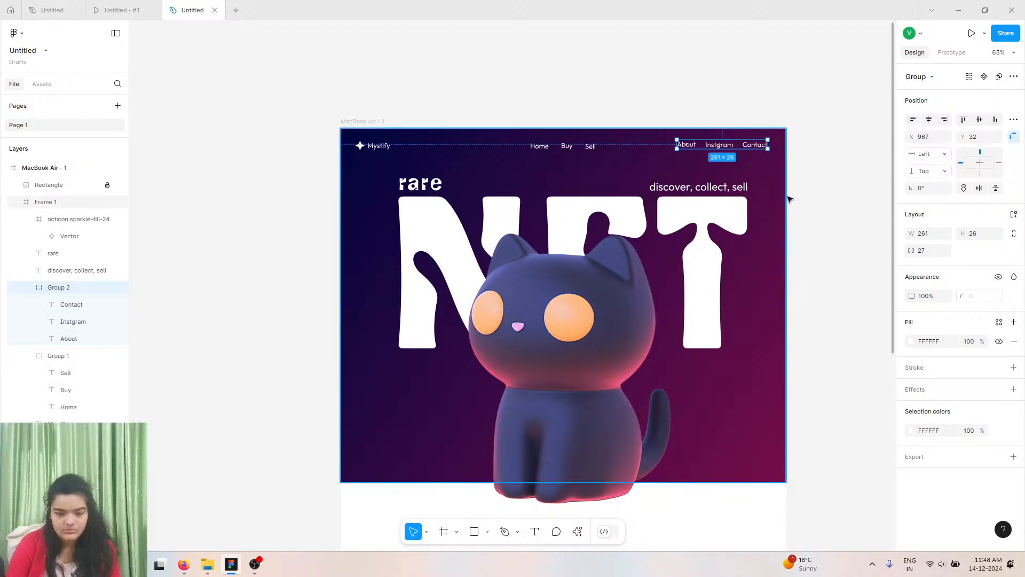
pyautogui.press('alt')
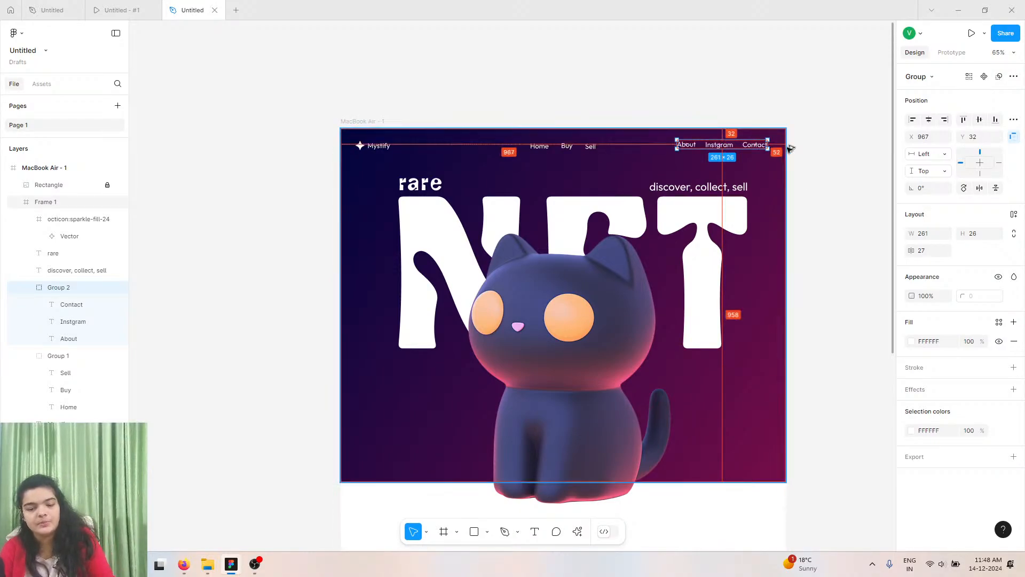
pyautogui.click(359, 145)
pyautogui.click(359, 145)
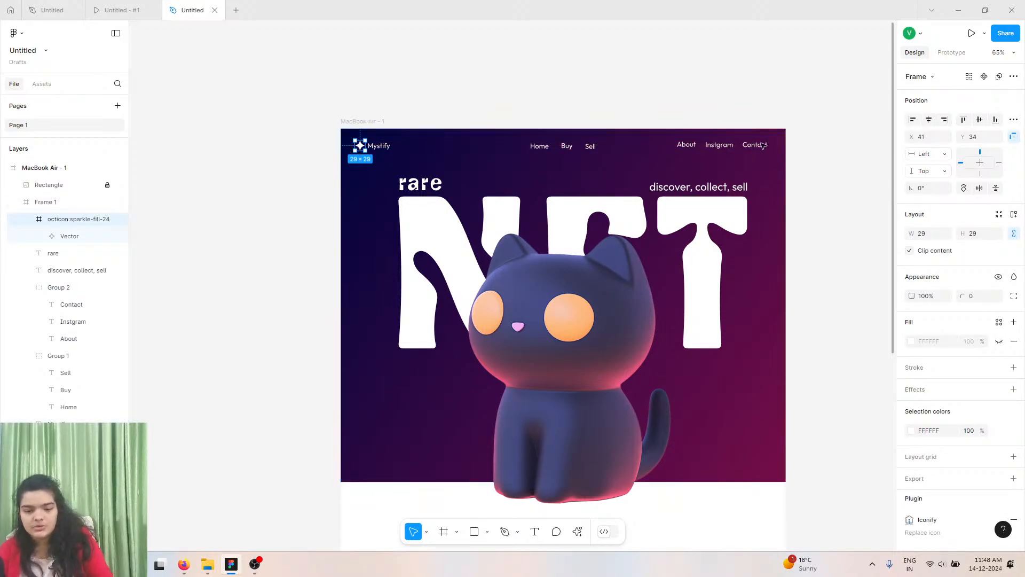
pyautogui.click(754, 144)
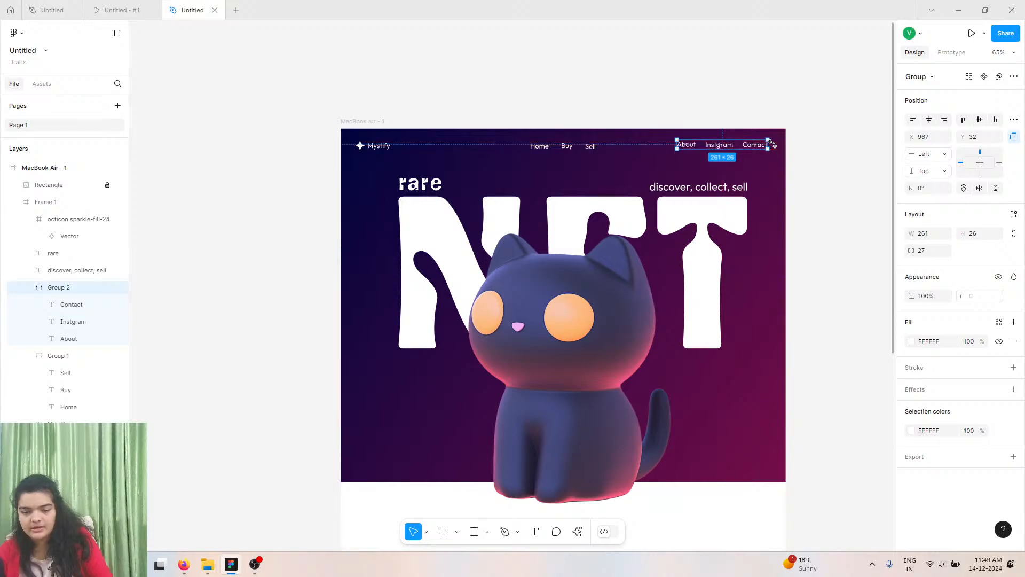
# Shift the right navigation group further right to X 978.
pyautogui.press('Right')
pyautogui.press('Right')
pyautogui.press('Right')
pyautogui.press('Right')
pyautogui.press('Right')
pyautogui.press('Right')
pyautogui.press('Right')
pyautogui.press('Right')
pyautogui.press('Right')
pyautogui.press('Right')
pyautogui.press('Right')
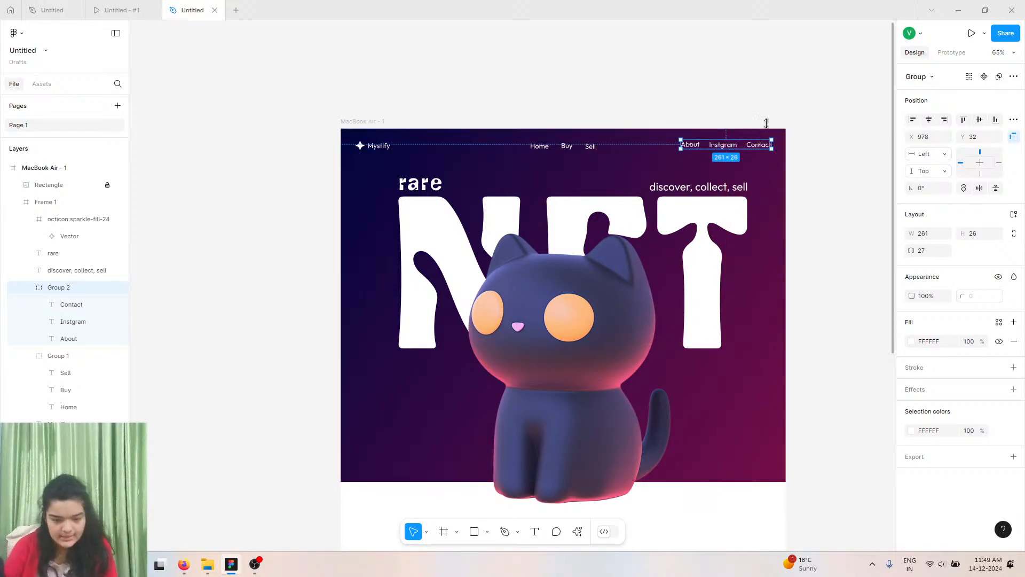
# Correct the middle label's spelling to Instagram.
pyautogui.scroll(-1, 722, 187)
pyautogui.scroll(5, 722, 187)
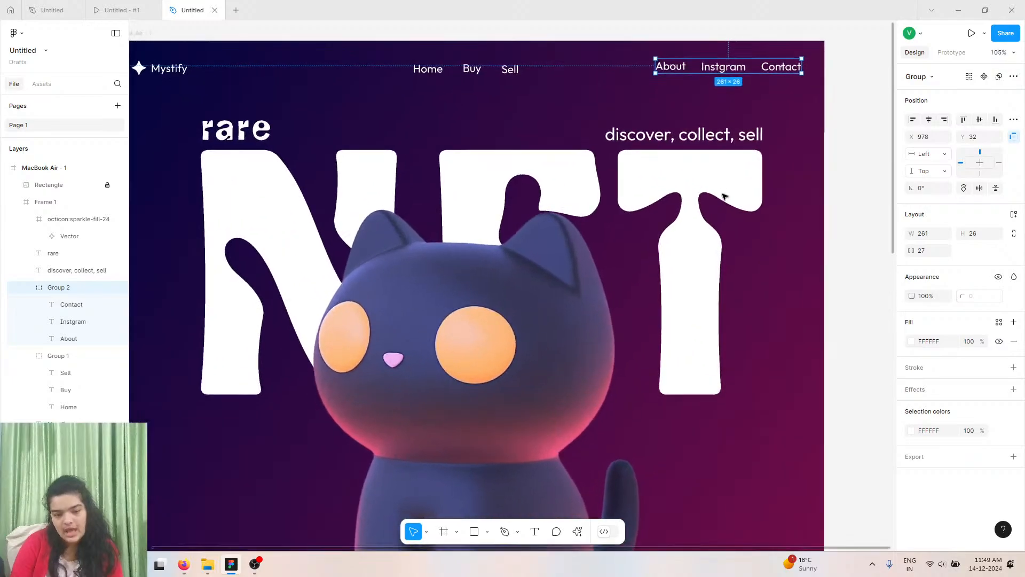
pyautogui.hscroll(2, 724, 196)
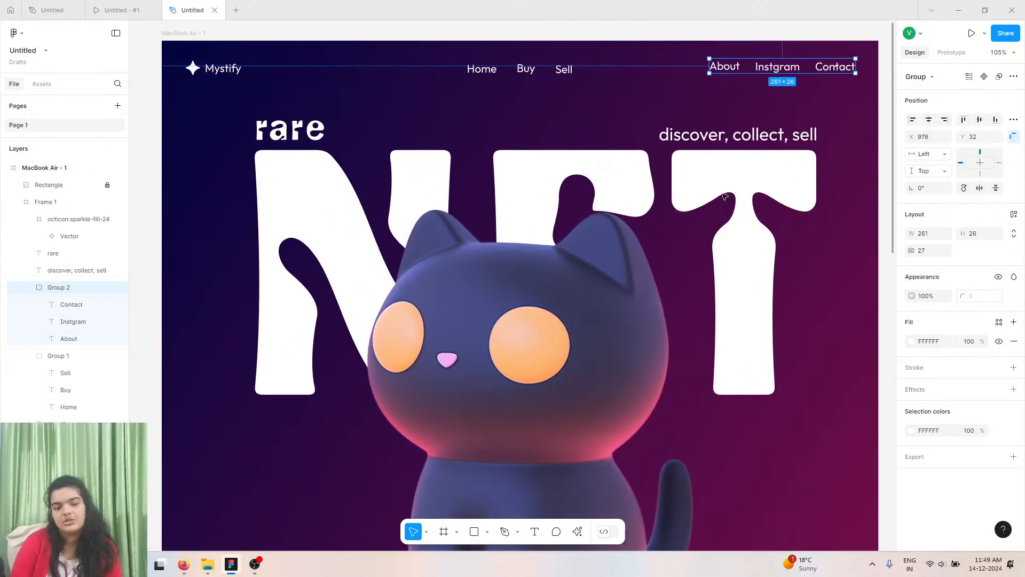
pyautogui.doubleClick(767, 65)
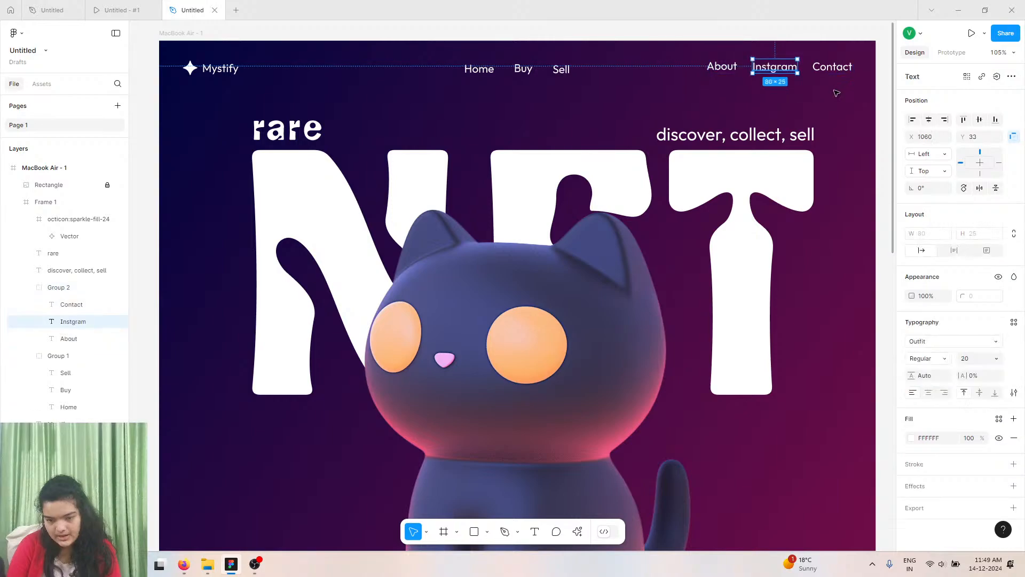
pyautogui.click(827, 64)
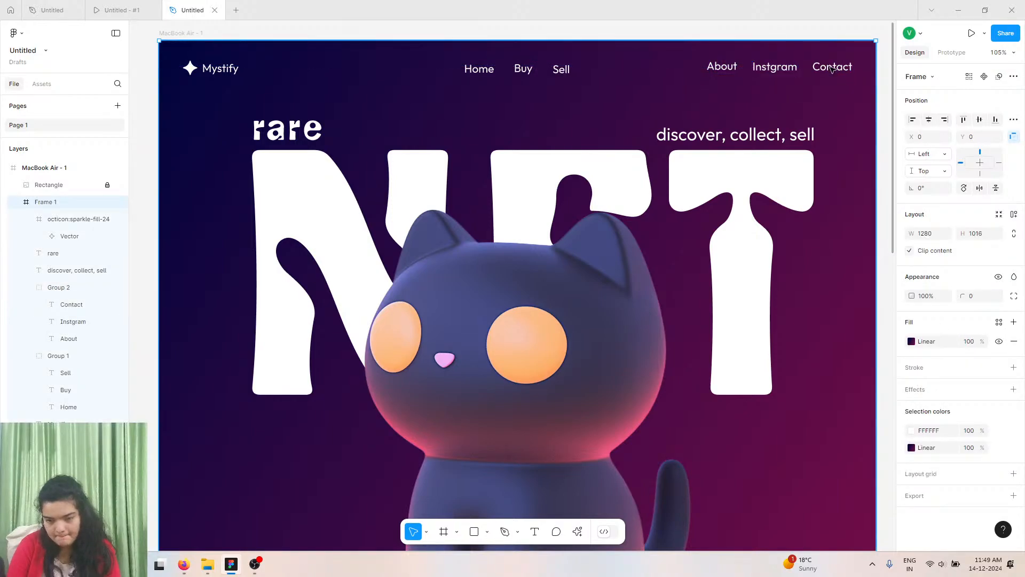
pyautogui.click(831, 68)
pyautogui.doubleClick(831, 68)
pyautogui.click(770, 67)
pyautogui.doubleClick(769, 67)
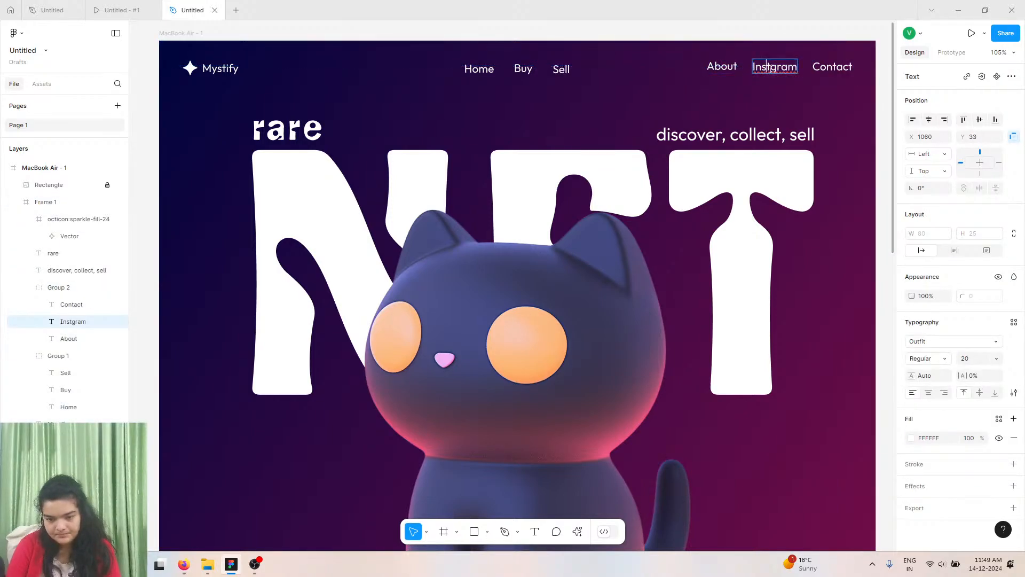
pyautogui.write('a')
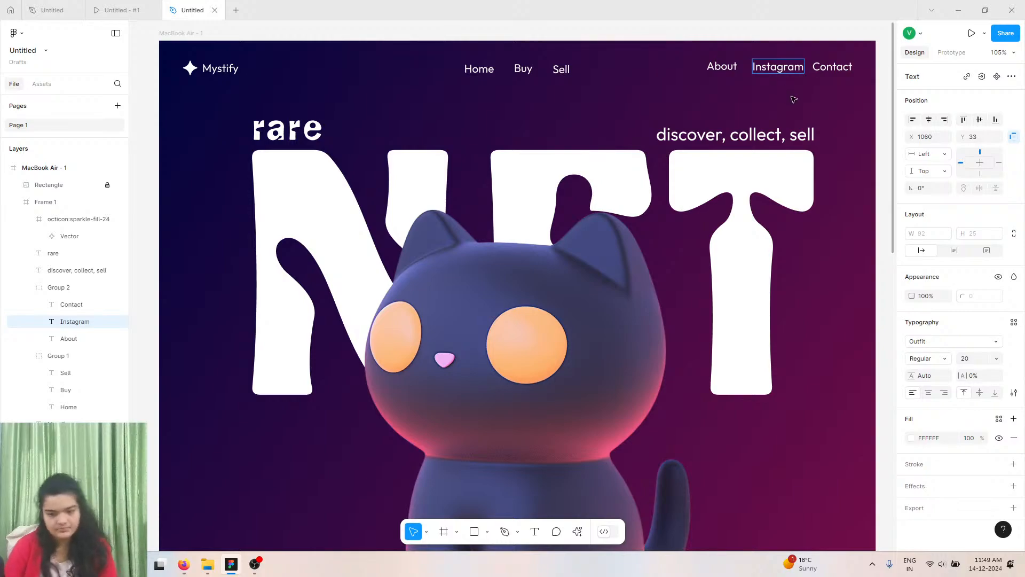
pyautogui.press('Escape')
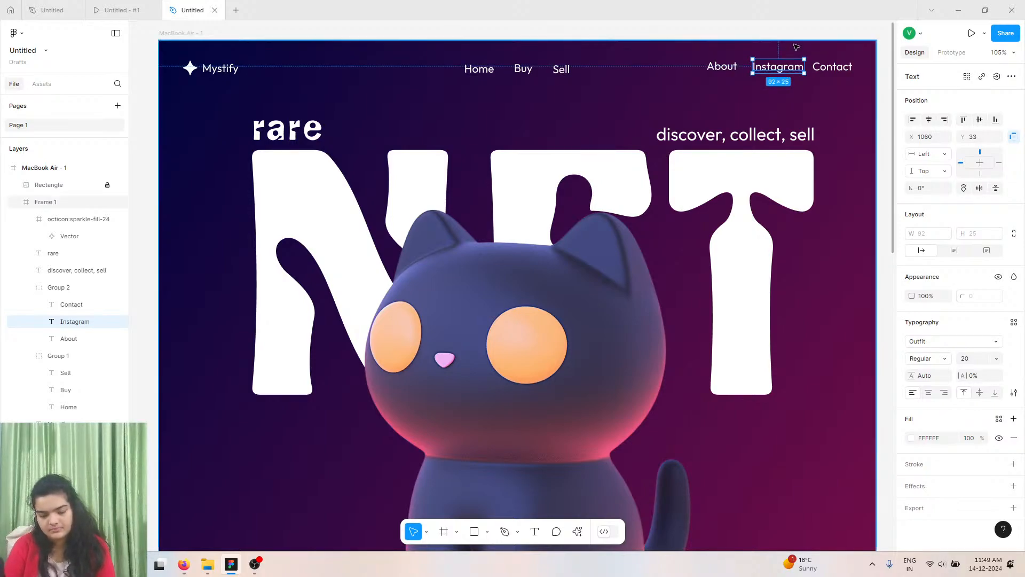
# Nudge the Instagram label to X 1053, checking its spacing to About and Contact.
pyautogui.press('Left')
pyautogui.press('Left')
pyautogui.press('Left')
pyautogui.press('Left')
pyautogui.press('Left')
pyautogui.press('Left')
pyautogui.press('Left')
pyautogui.press('Left')
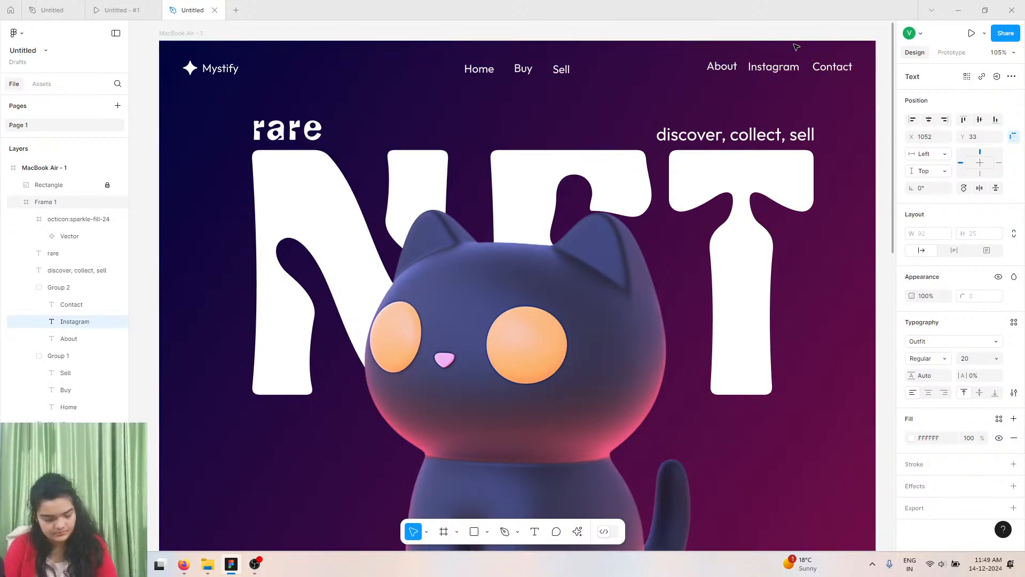
pyautogui.press('Right')
pyautogui.press('alt')
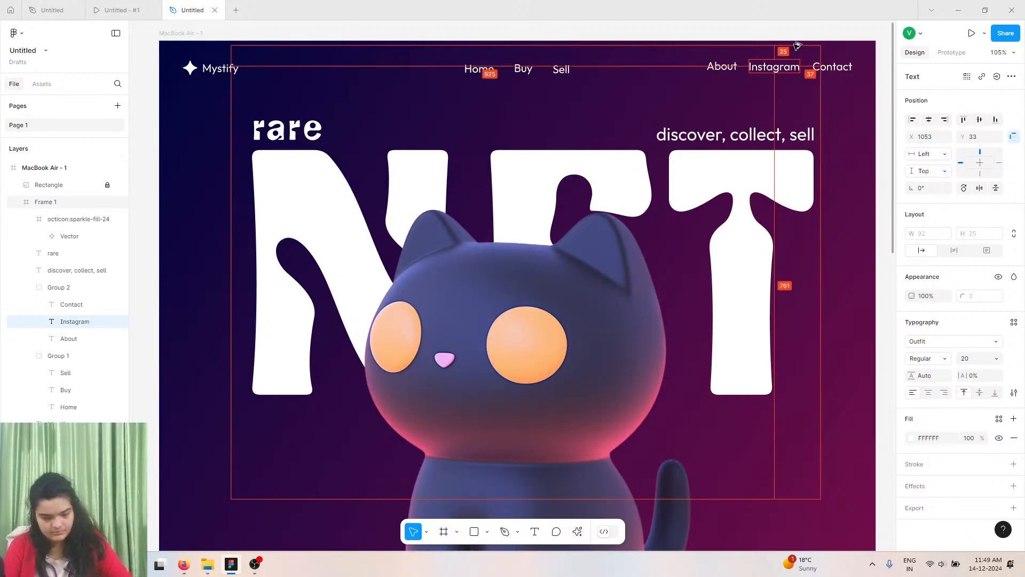
pyautogui.doubleClick(725, 67)
pyautogui.press('Escape')
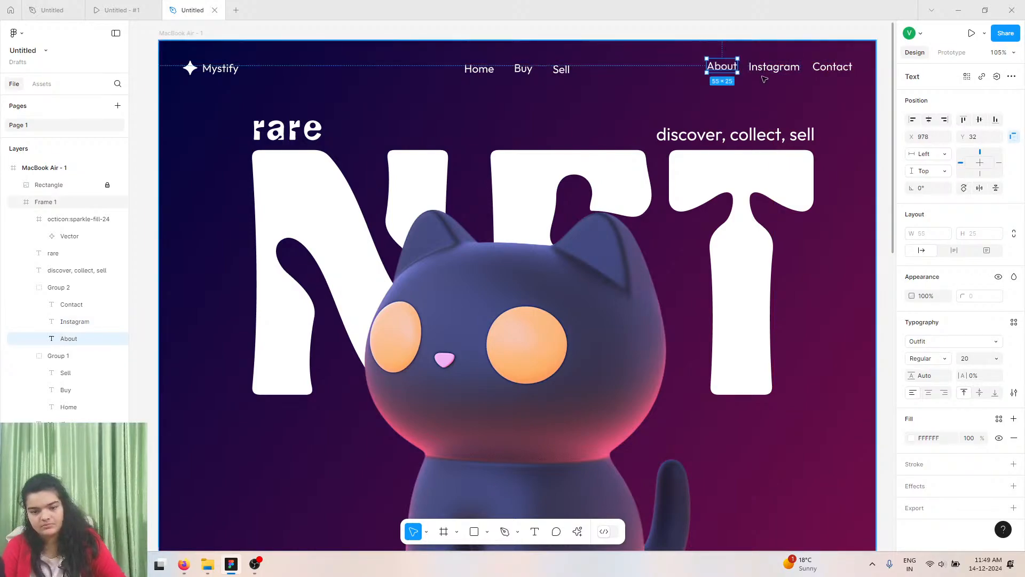
pyautogui.press('alt')
pyautogui.click(785, 66)
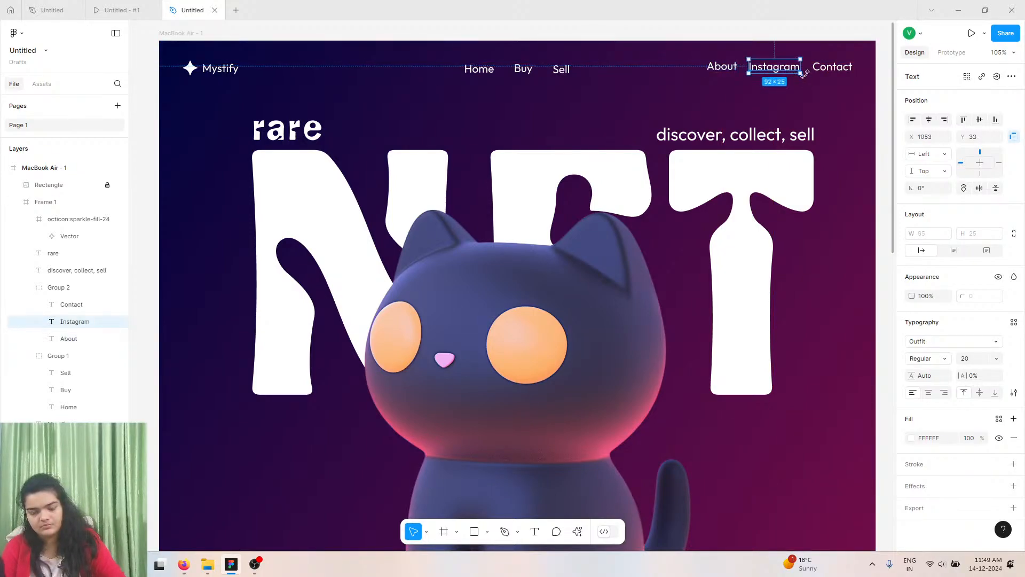
# Review the reference design in the prototype tab and return to the editor.
pyautogui.keyDown('ctrl'); pyautogui.scroll(-5, 796, 102); pyautogui.keyUp('ctrl')
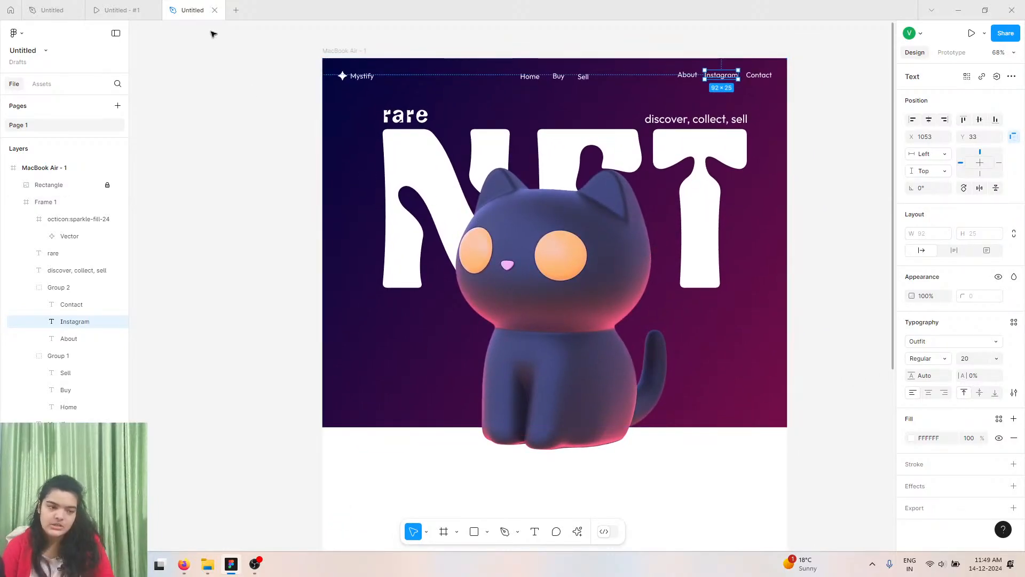
pyautogui.click(131, 10)
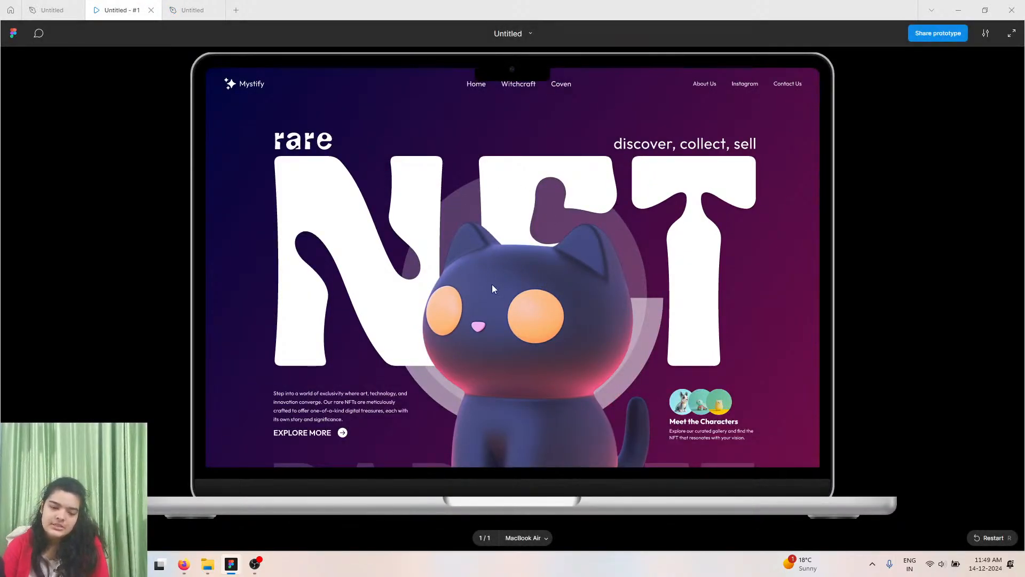
pyautogui.scroll(-3, 540, 241)
pyautogui.scroll(2, 546, 191)
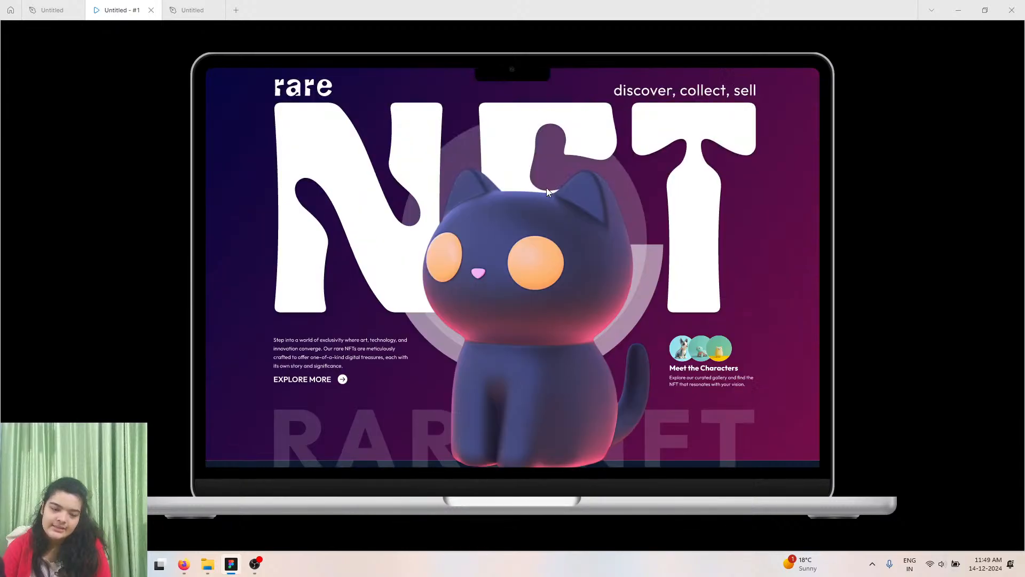
pyautogui.scroll(1, 546, 191)
pyautogui.click(191, 9)
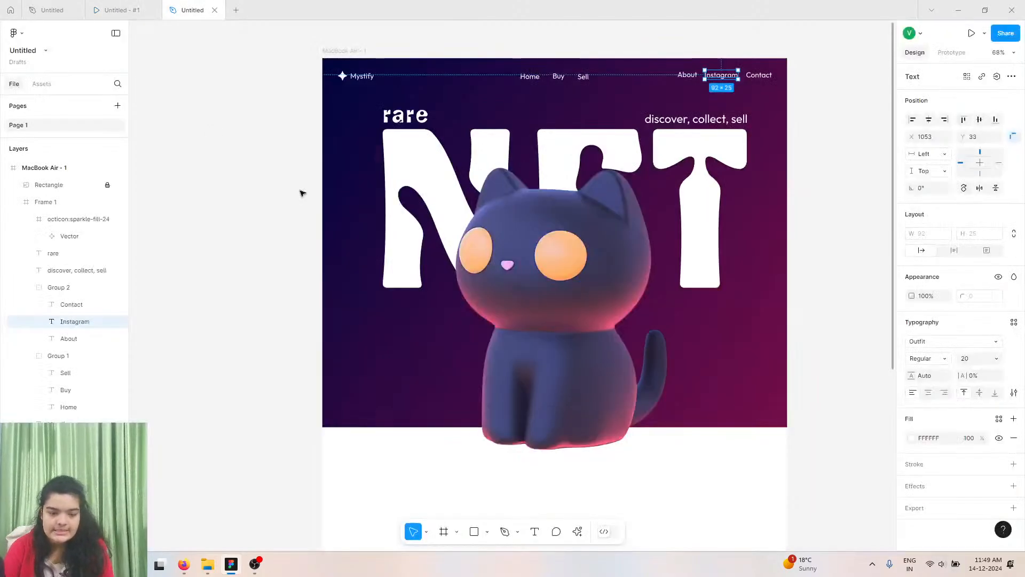
pyautogui.press('Escape')
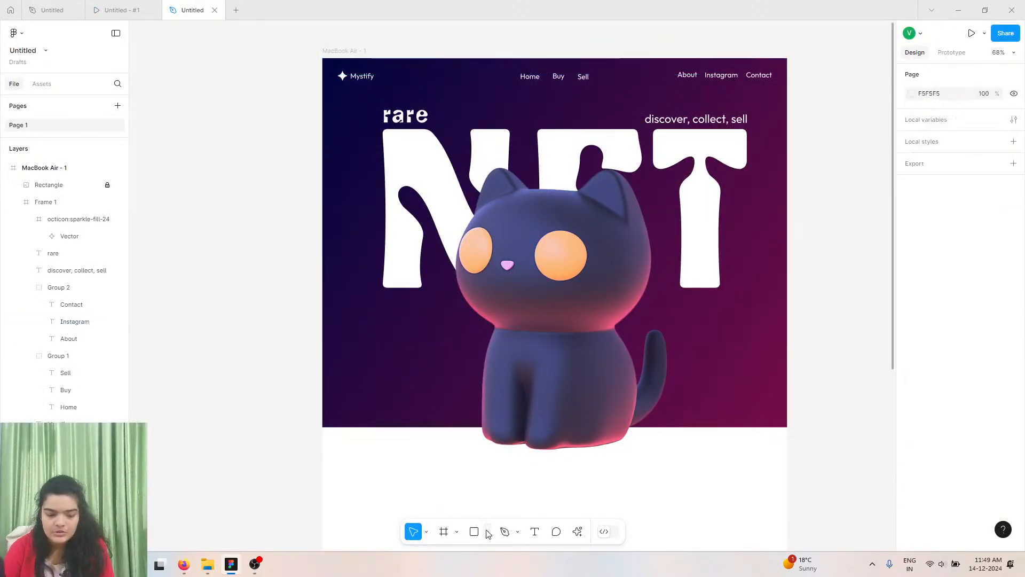
# Draw a circle with locked proportions and size it to 524 px, placing it behind the cat's head.
pyautogui.click(487, 532)
pyautogui.click(499, 465)
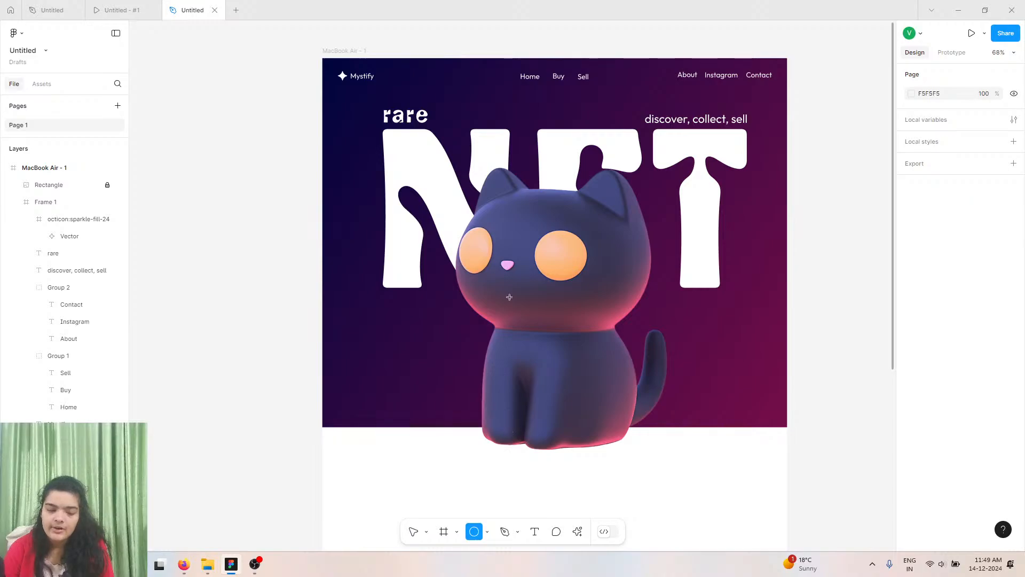
pyautogui.click(401, 304)
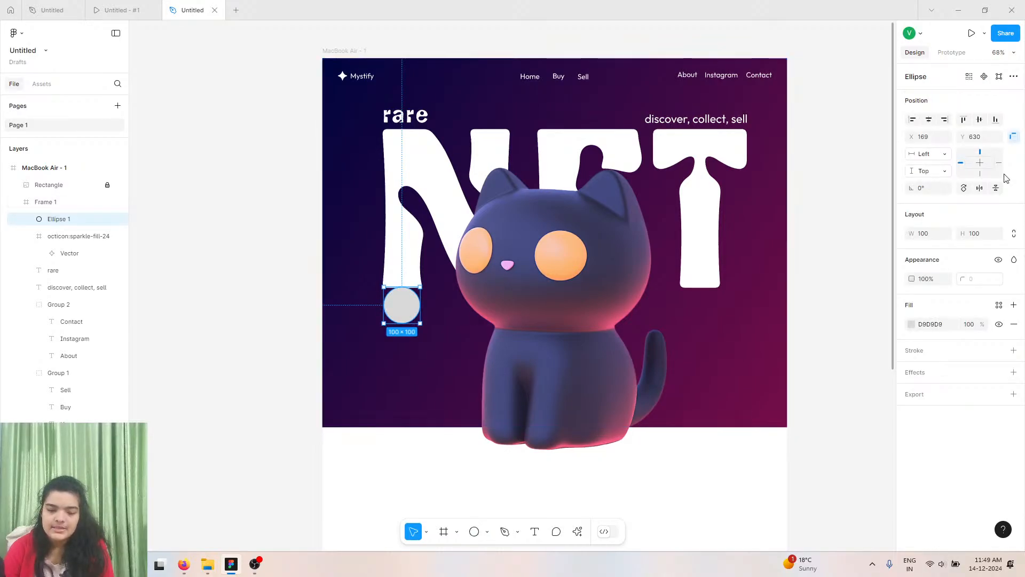
pyautogui.click(1015, 235)
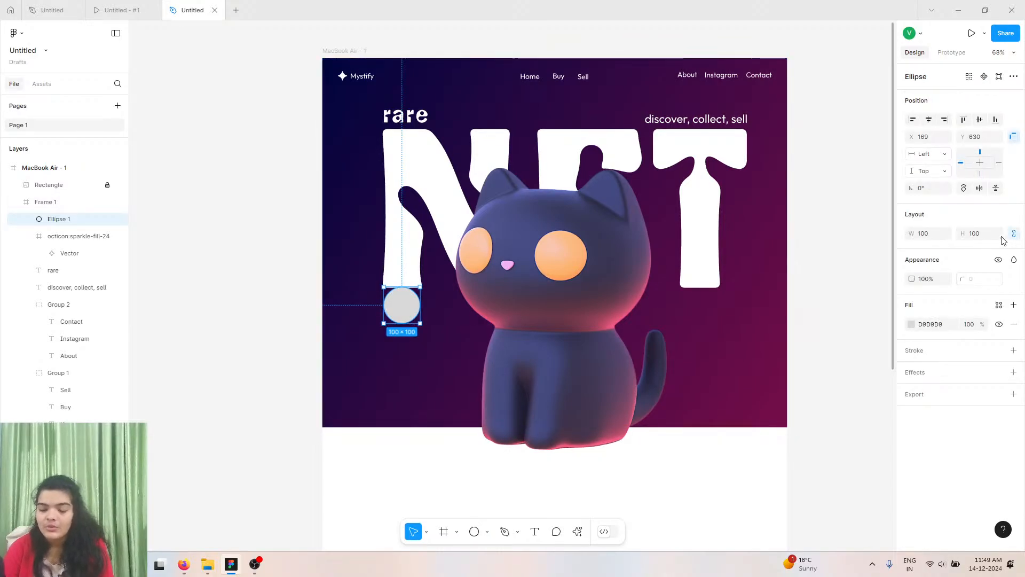
pyautogui.moveTo(911, 229); pyautogui.dragTo(340, 242)
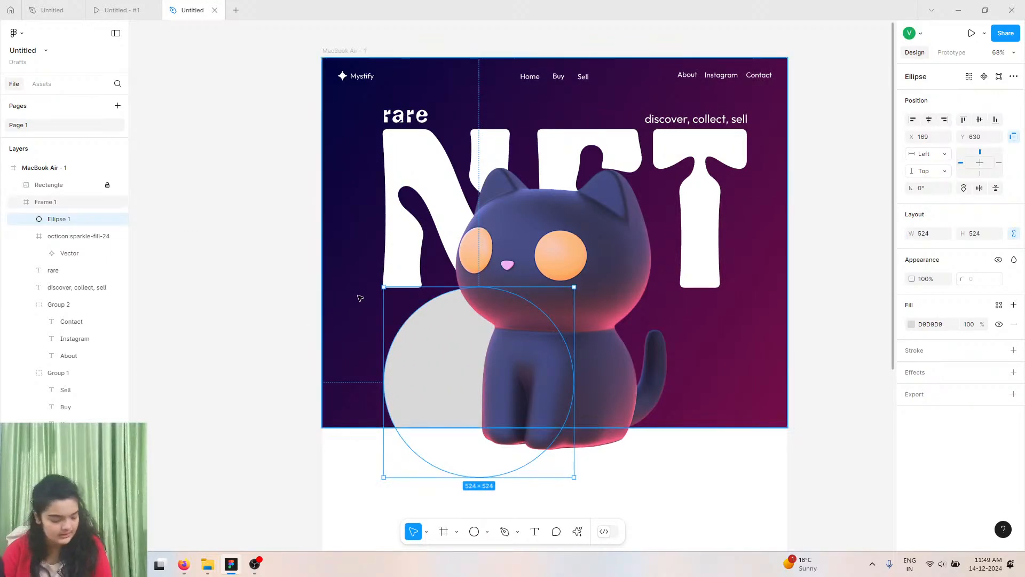
pyautogui.moveTo(454, 360); pyautogui.dragTo(541, 223)
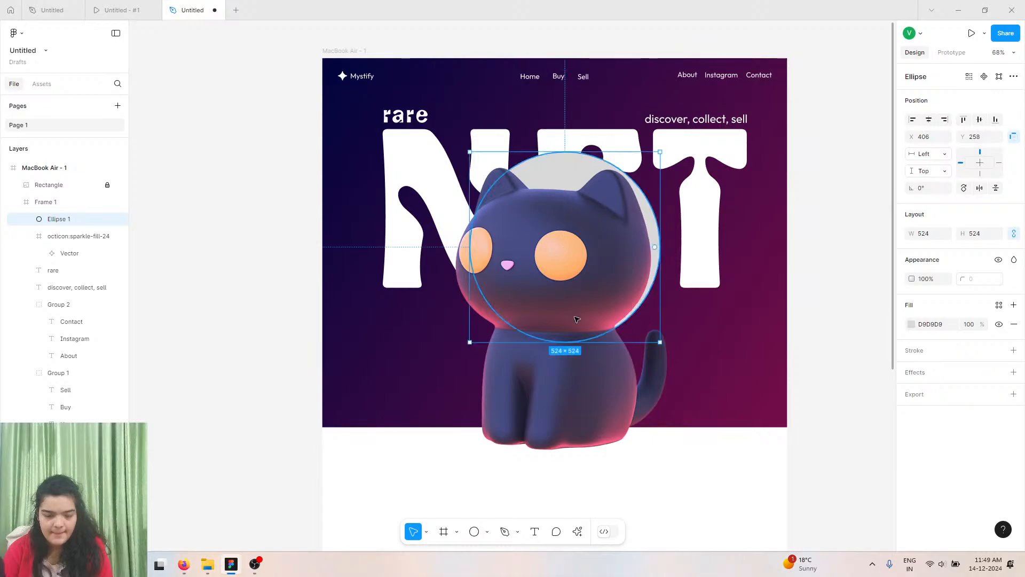
pyautogui.click(558, 372)
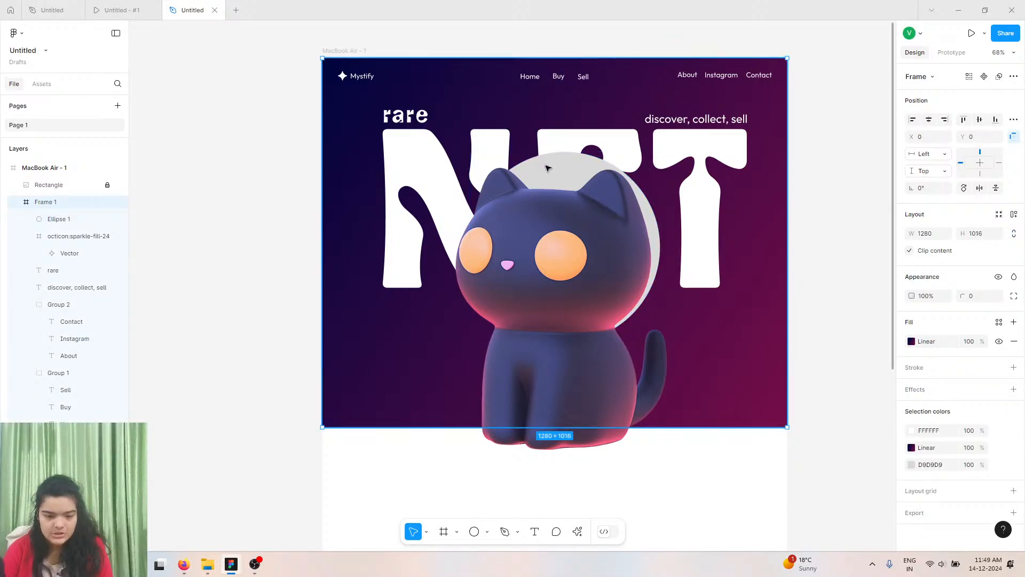
# Move the locked cat image slightly right to X 41, Y 48.
pyautogui.click(102, 185)
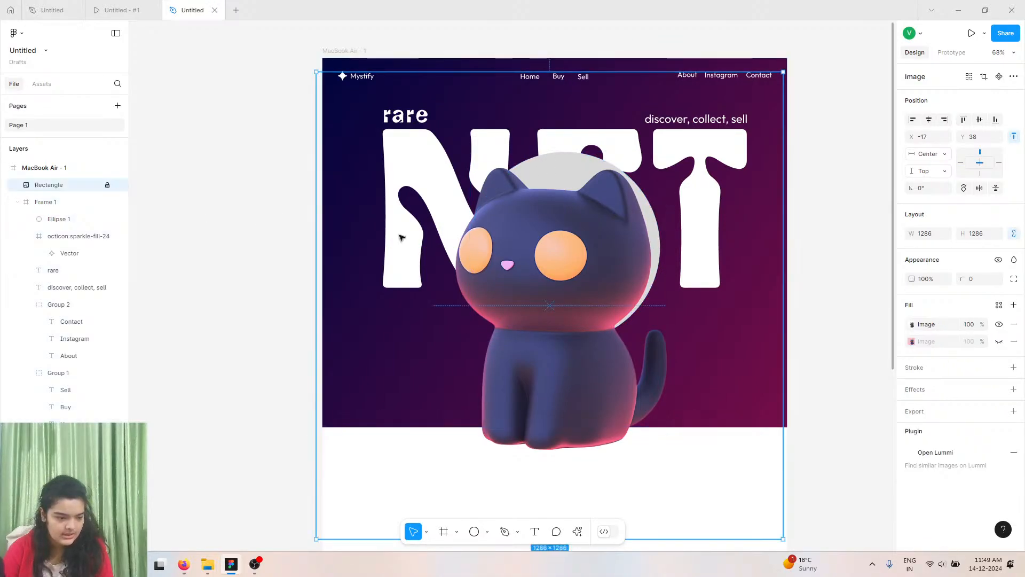
pyautogui.moveTo(589, 277); pyautogui.dragTo(610, 281)
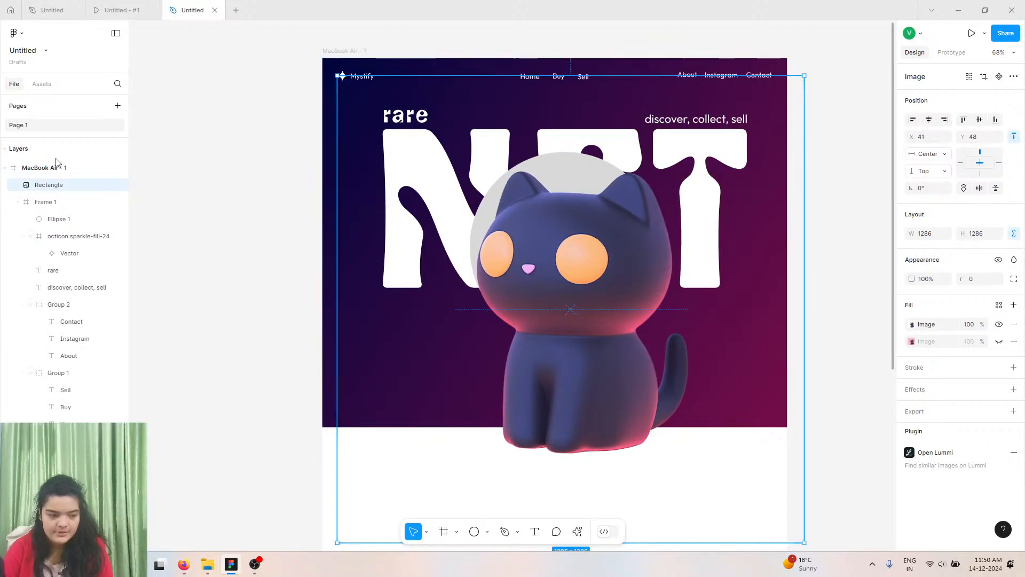
pyautogui.click(108, 184)
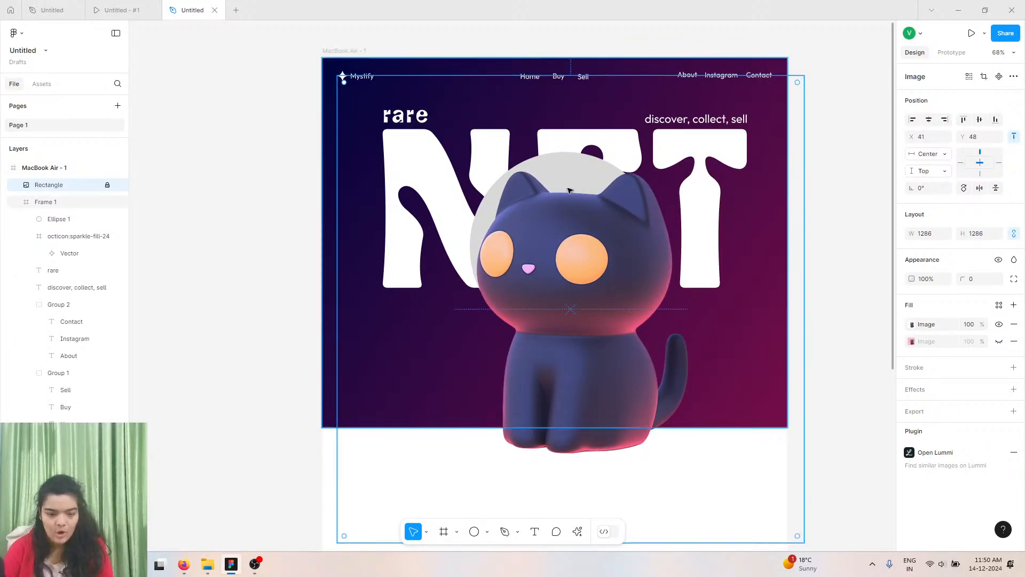
# Resize the circle to 603 px and fill it white at 21% opacity.
pyautogui.click(520, 177)
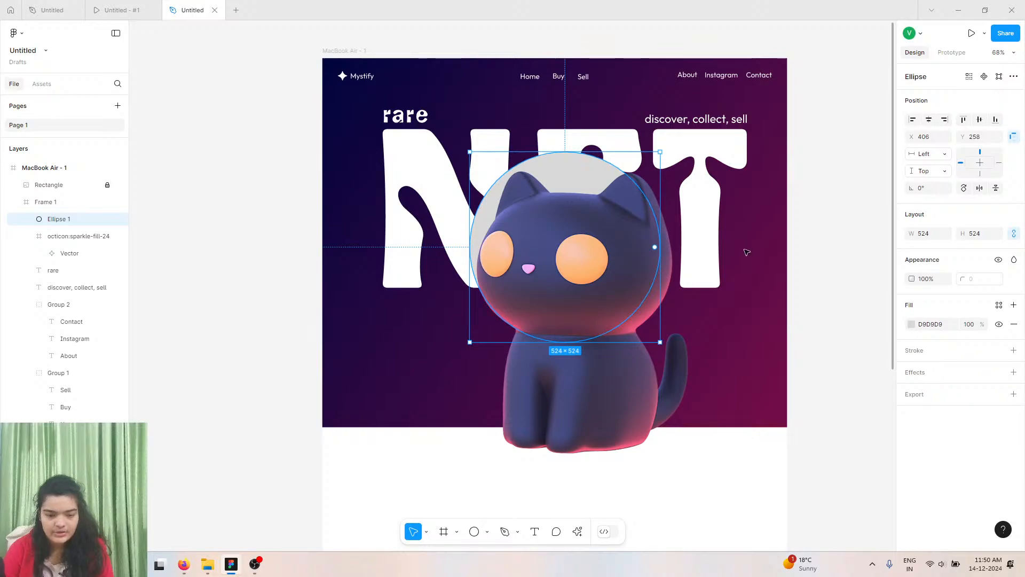
pyautogui.moveTo(915, 229); pyautogui.dragTo(957, 230)
pyautogui.click(910, 326)
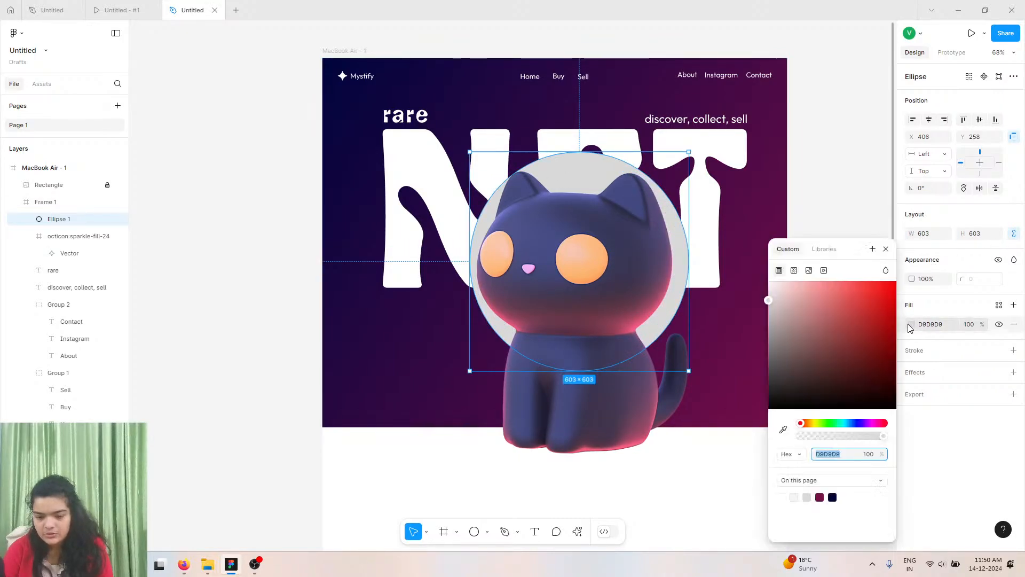
pyautogui.click(911, 326)
pyautogui.click(911, 326)
pyautogui.moveTo(877, 329); pyautogui.dragTo(501, 143)
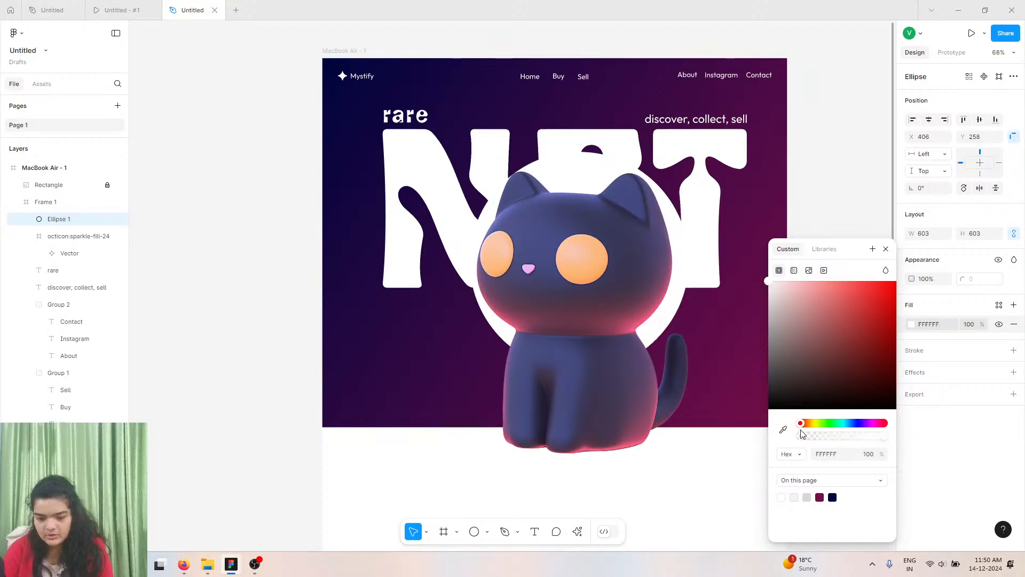
pyautogui.click(821, 438)
# Duplicate the translucent circle and cut the copy down to a half arc with 50% sweep.
pyautogui.moveTo(591, 196); pyautogui.dragTo(583, 191)
pyautogui.click(886, 249)
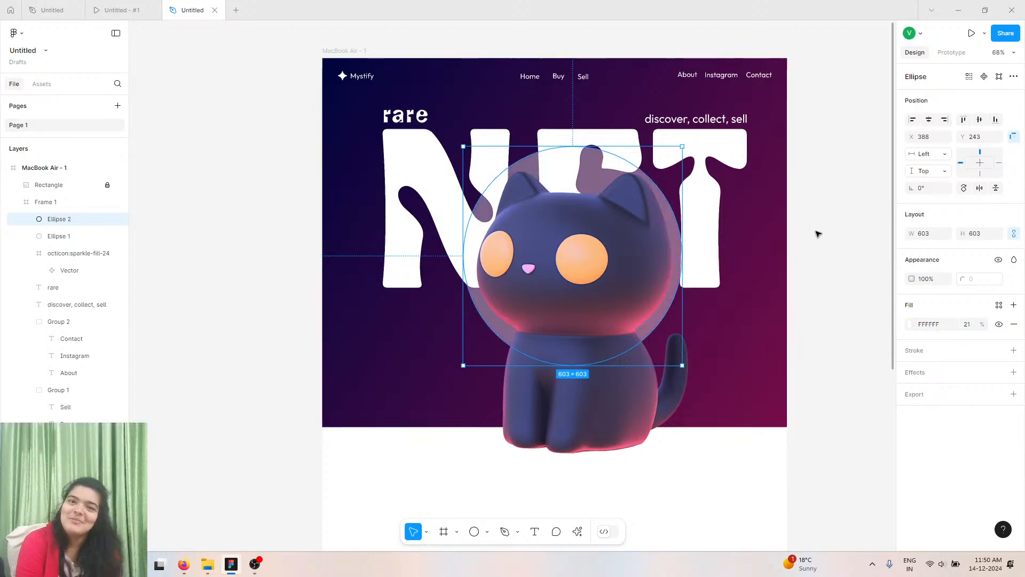
pyautogui.hotkey('ctrl', 'd')
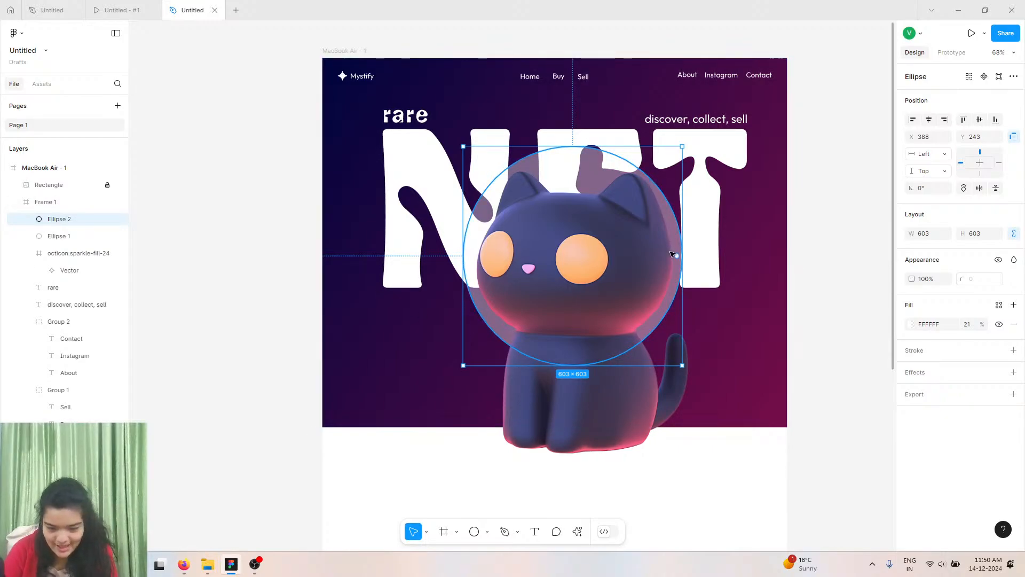
pyautogui.moveTo(678, 258); pyautogui.dragTo(577, 254)
pyautogui.moveTo(527, 255); pyautogui.dragTo(526, 256)
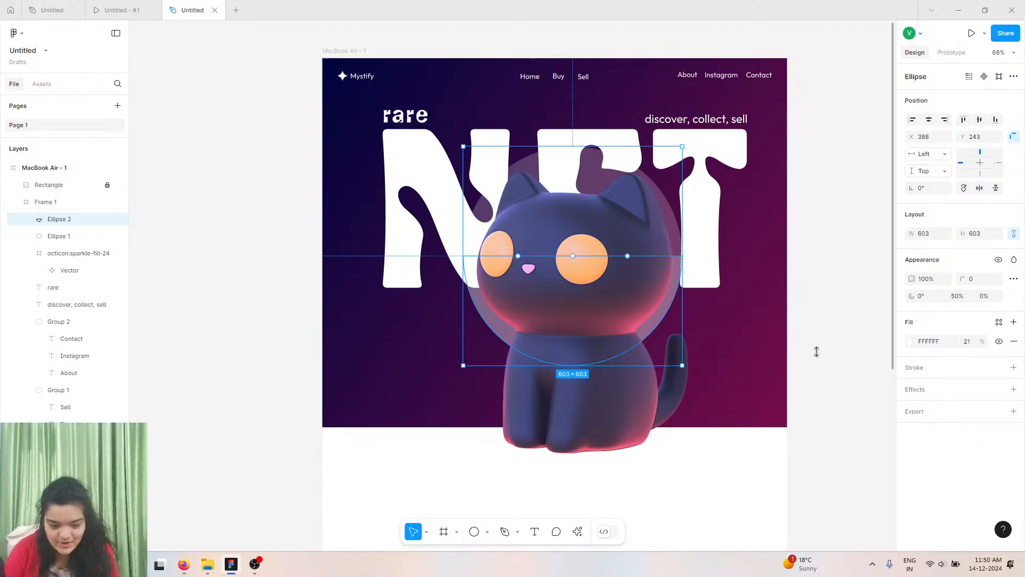
# Enlarge the arc to 664 px, recenter it on the cat, and set its inner ratio to about 90% for a thin ring.
pyautogui.moveTo(910, 233); pyautogui.dragTo(947, 223)
pyautogui.moveTo(669, 301); pyautogui.dragTo(658, 288)
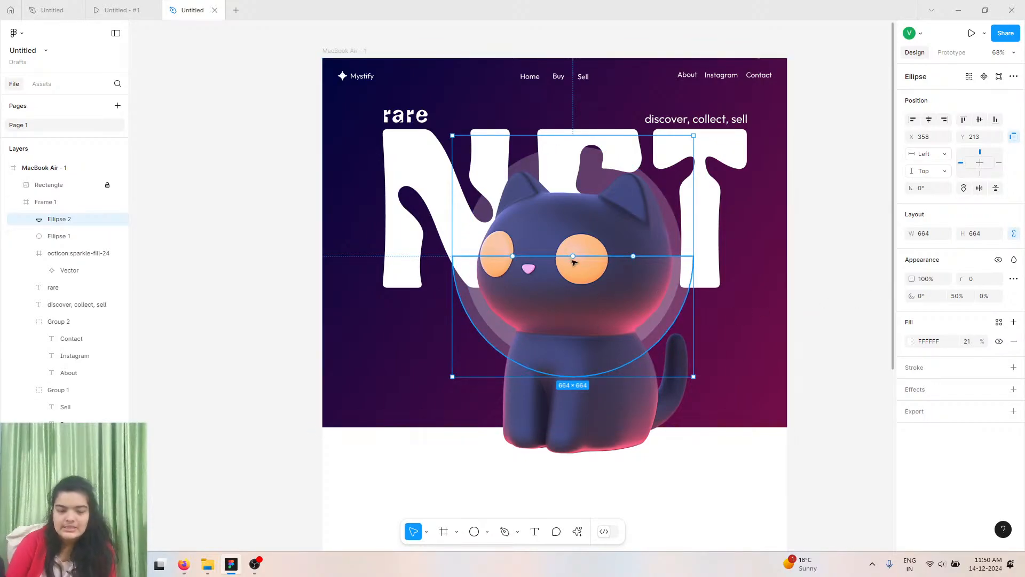
pyautogui.moveTo(513, 256); pyautogui.dragTo(492, 260)
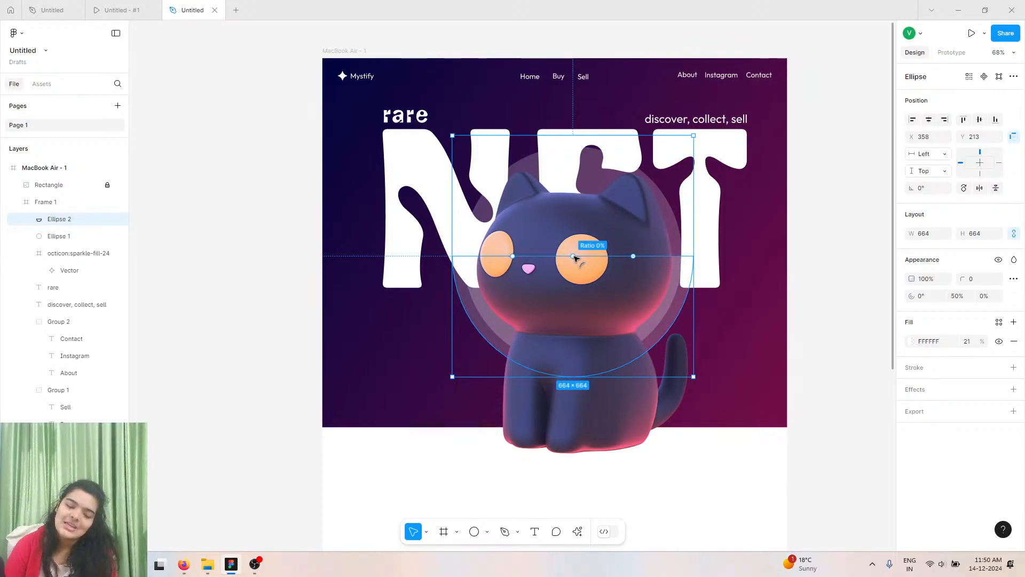
pyautogui.moveTo(574, 257); pyautogui.dragTo(572, 364)
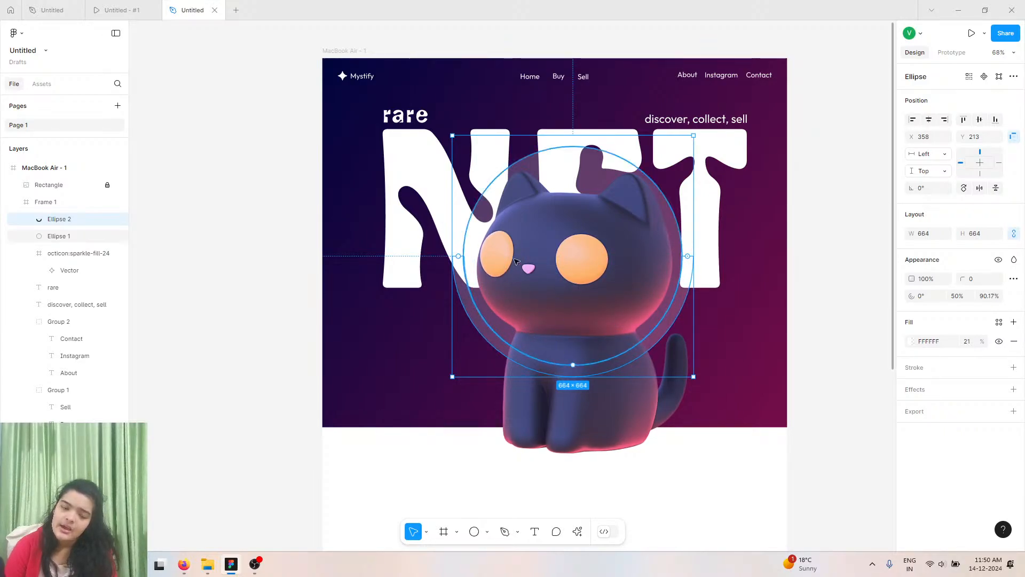
# Raise the ring's white fill opacity to 76%.
pyautogui.click(912, 341)
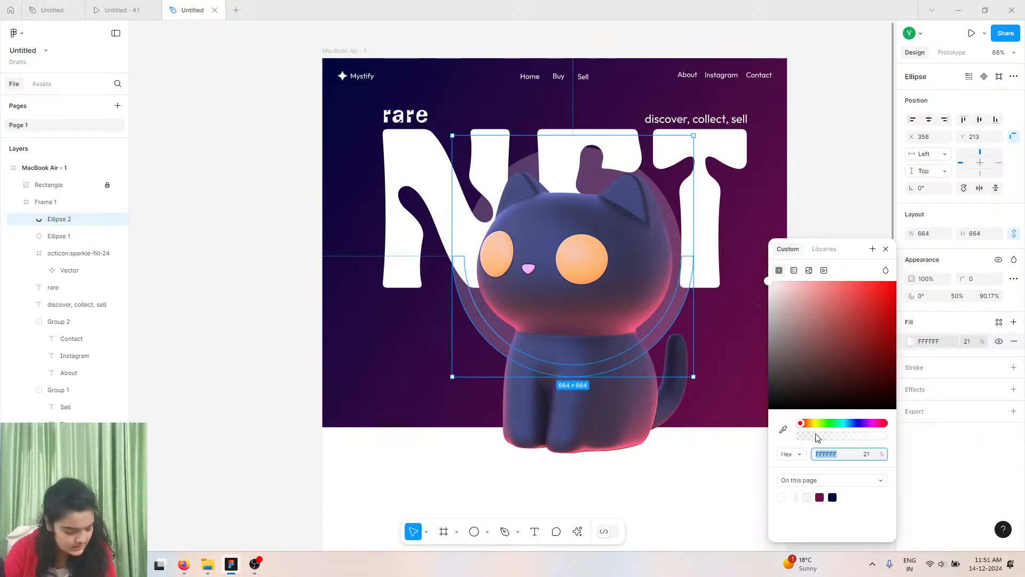
pyautogui.moveTo(816, 436); pyautogui.dragTo(865, 437)
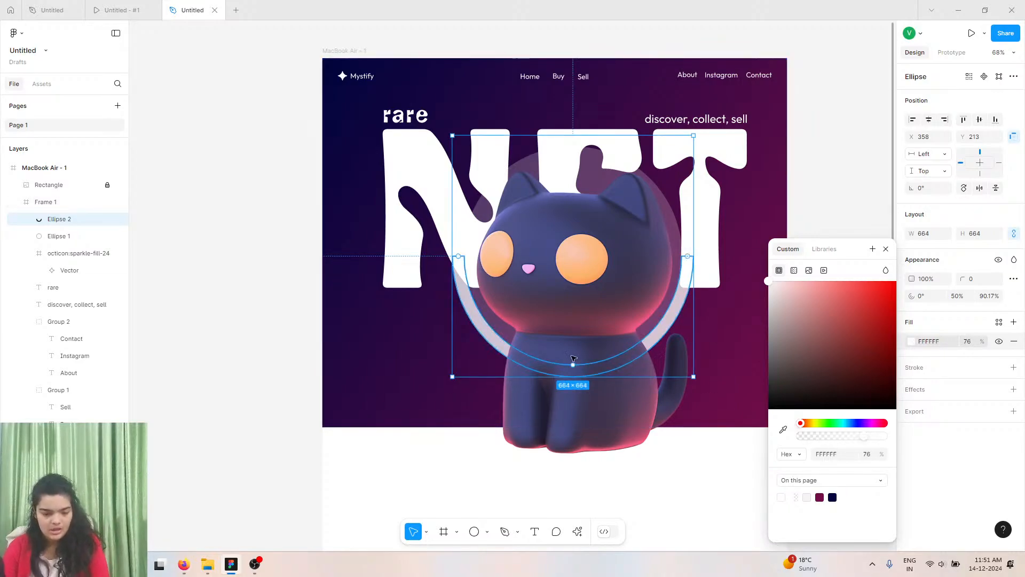
pyautogui.click(839, 194)
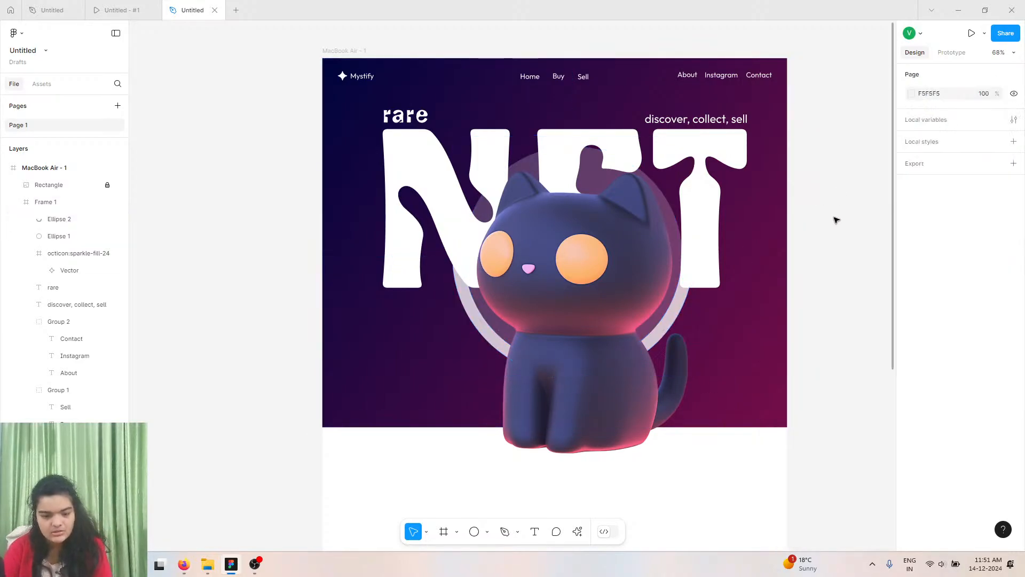
# Review the reference prototype's hero section and open the original design file.
pyautogui.click(136, 10)
pyautogui.scroll(-3, 581, 286)
pyautogui.scroll(3, 581, 285)
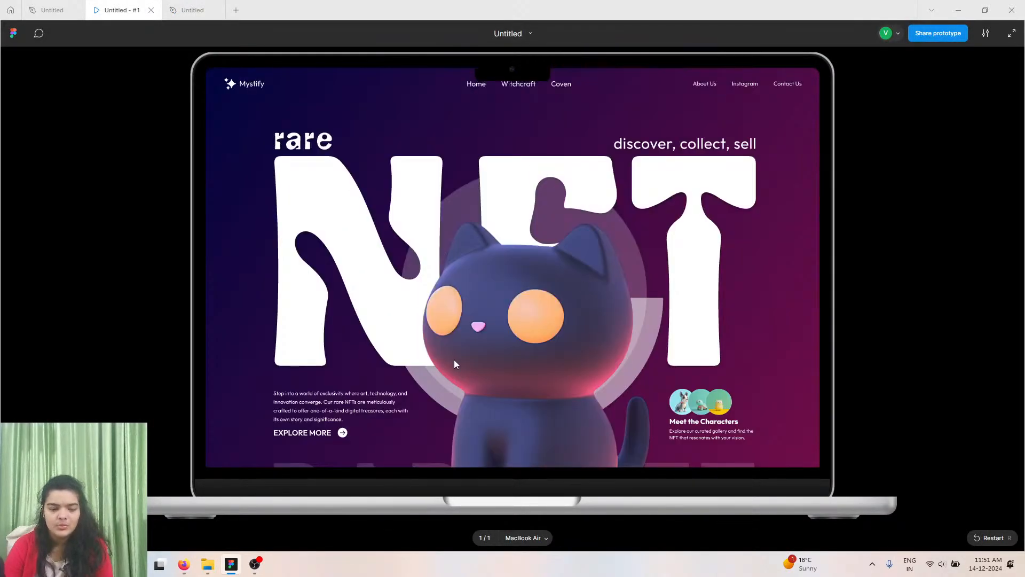
pyautogui.scroll(-5, 482, 320)
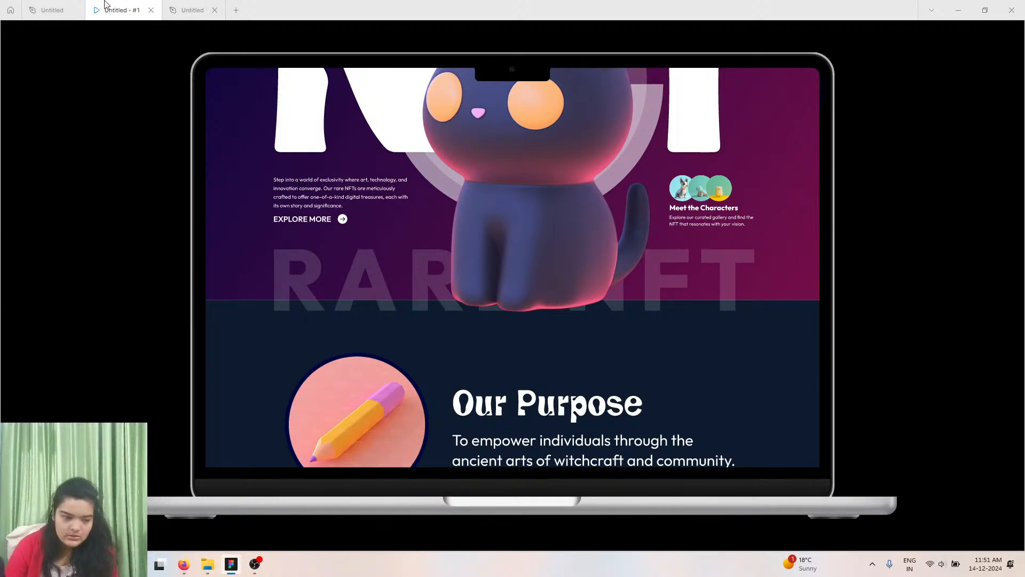
pyautogui.moveTo(174, 4)
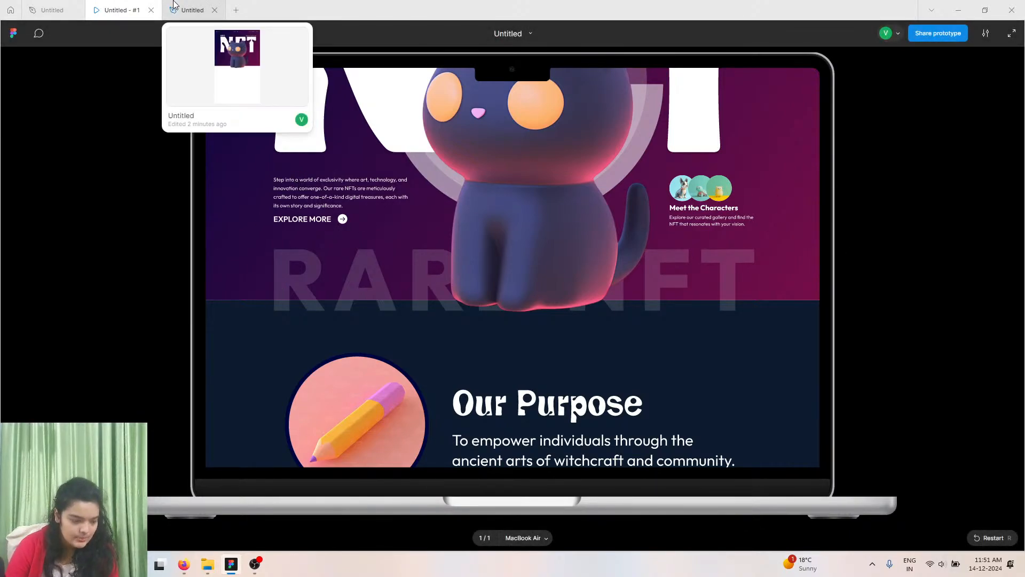
pyautogui.click(52, 9)
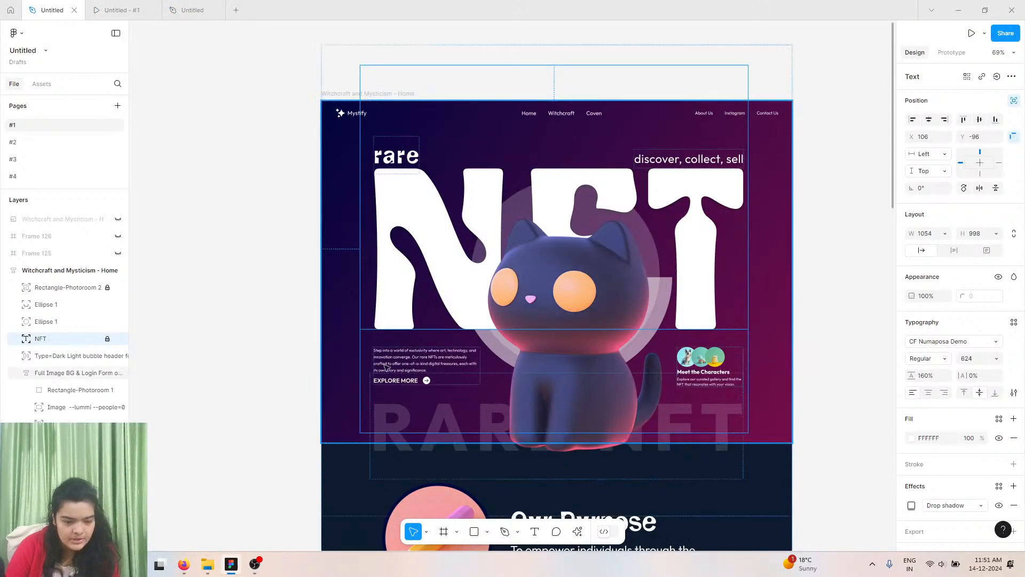
# Copy the hero description paragraph from the original design and return to the working file.
pyautogui.click(392, 365)
pyautogui.doubleClick(392, 365)
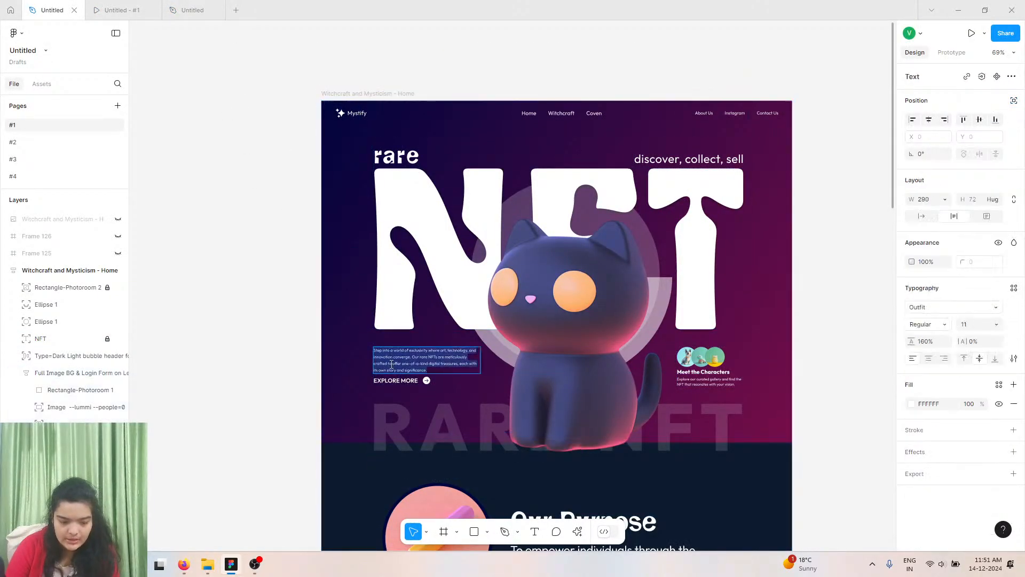
pyautogui.rightClick(404, 350)
pyautogui.click(405, 371)
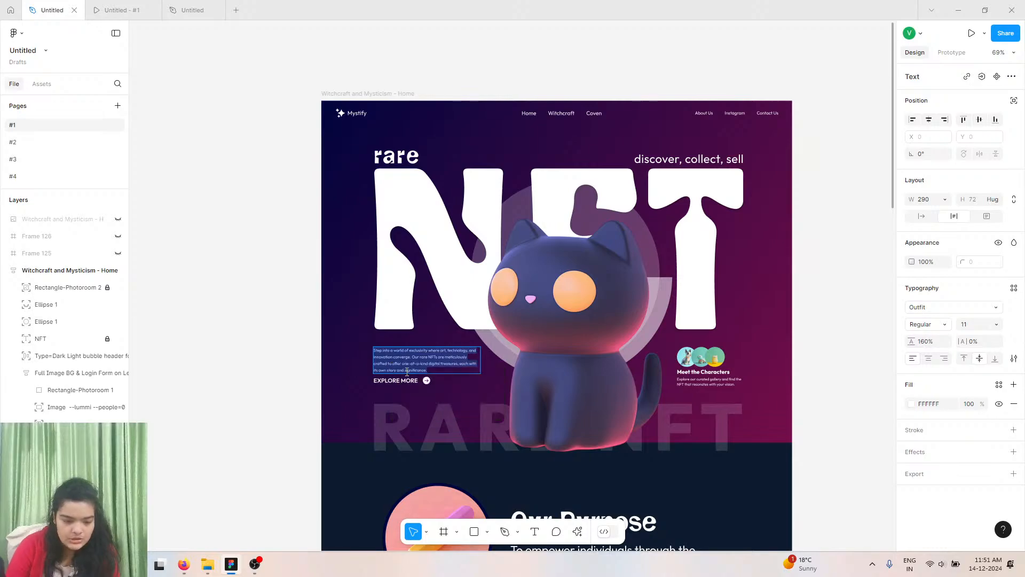
pyautogui.keyDown('ctrl'); pyautogui.scroll(10, 406, 371); pyautogui.keyUp('ctrl')
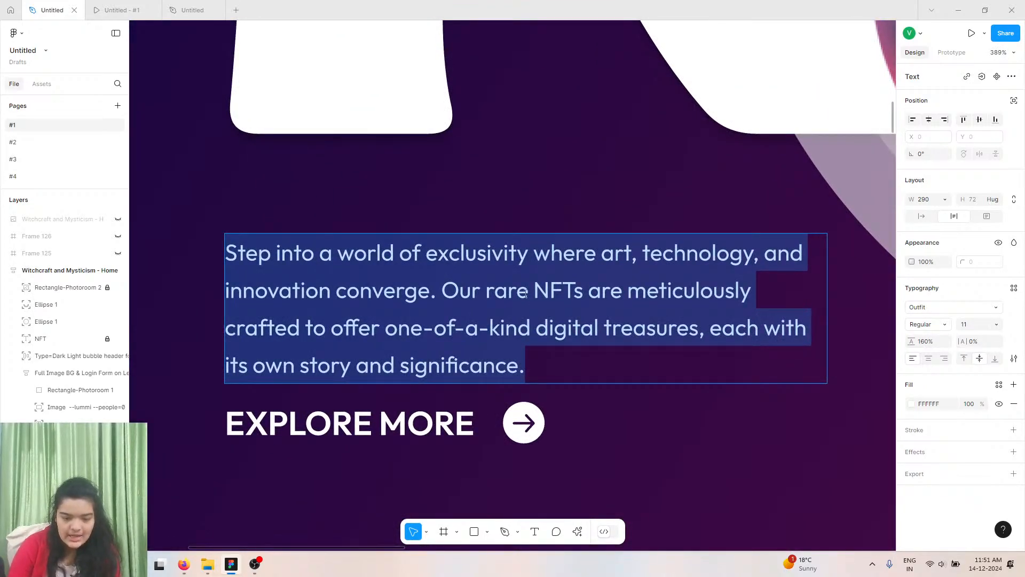
pyautogui.click(172, 6)
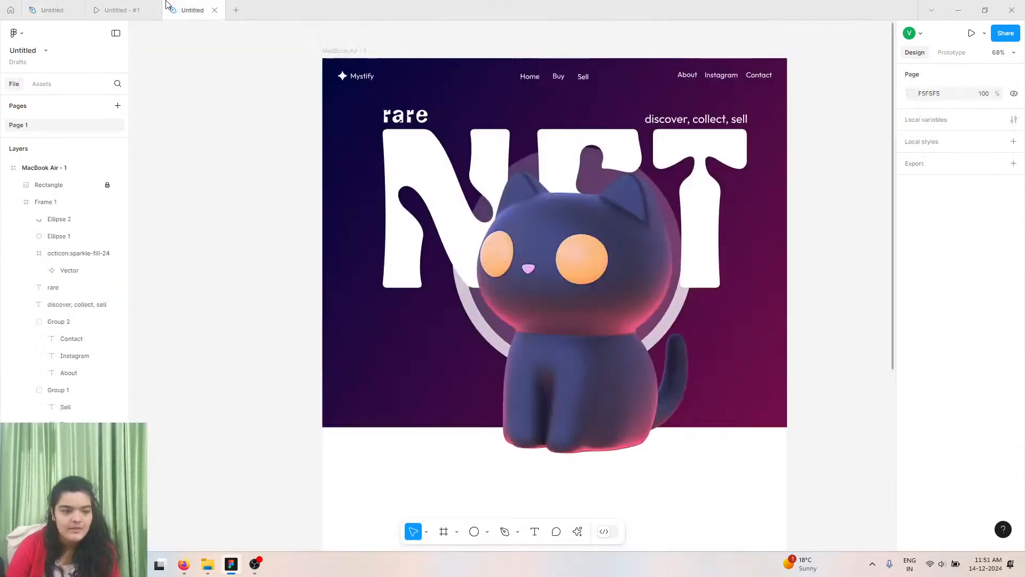
# Create a text layer at the hero's lower left and paste the copied description paragraph into it, matching style.
pyautogui.click(535, 532)
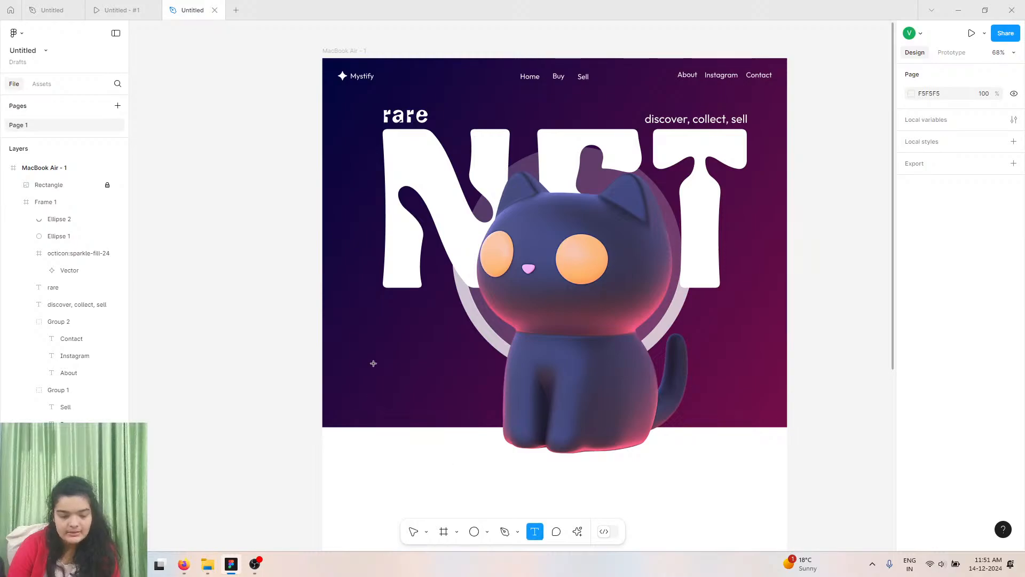
pyautogui.click(373, 359)
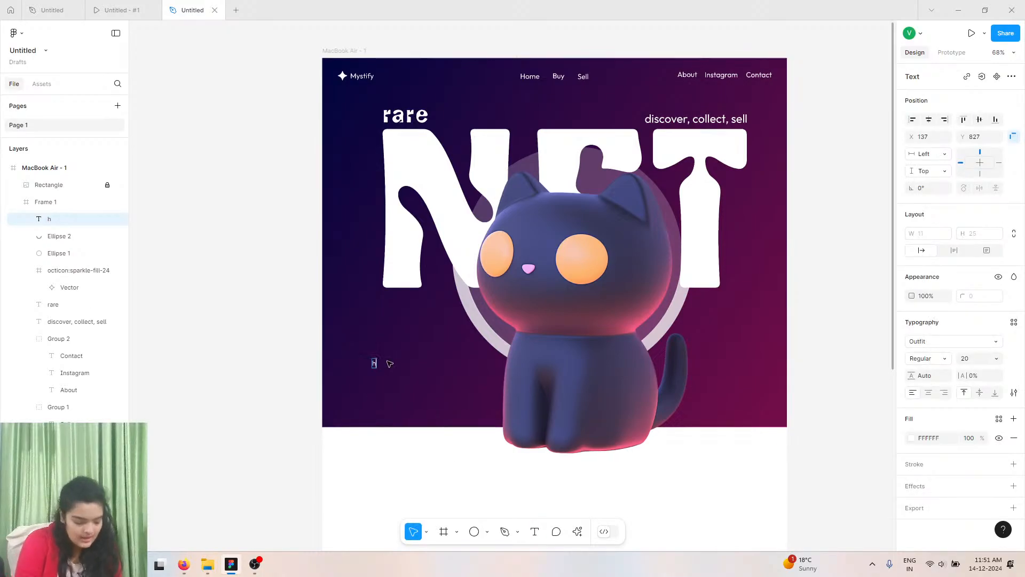
pyautogui.write('hfgh')
pyautogui.press('Escape')
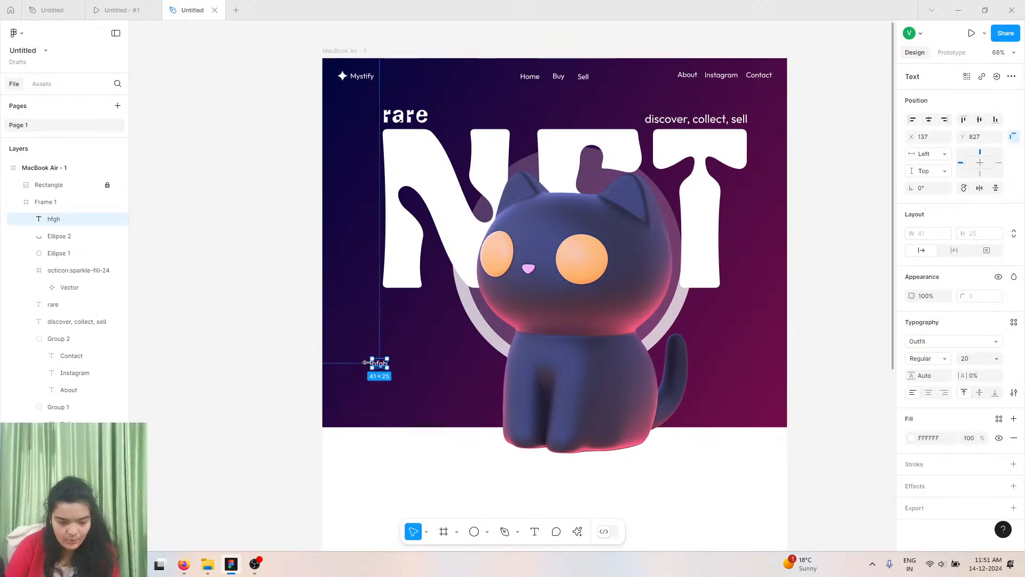
pyautogui.doubleClick(378, 364)
pyautogui.rightClick(379, 364)
pyautogui.moveTo(397, 409)
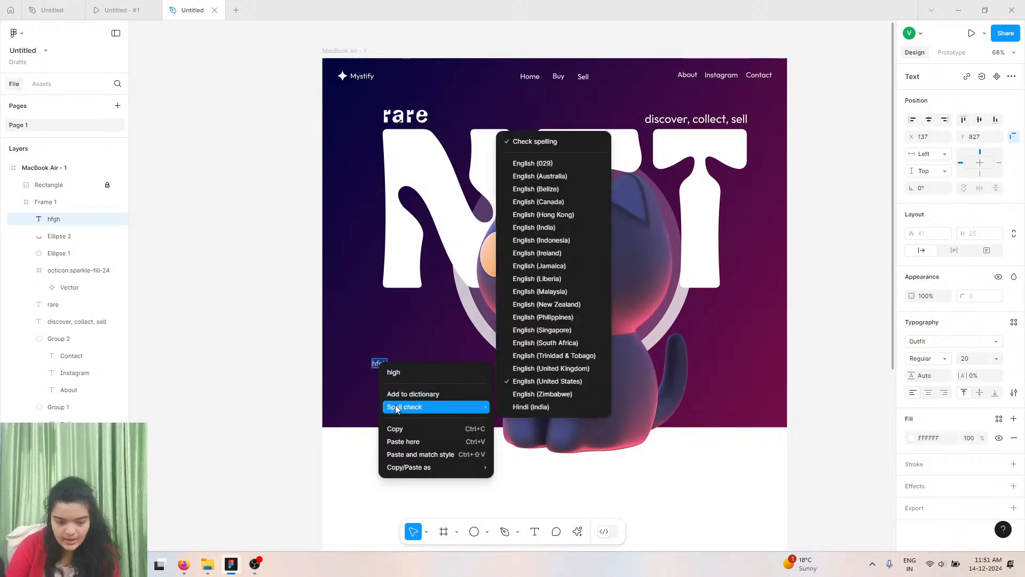
pyautogui.click(403, 454)
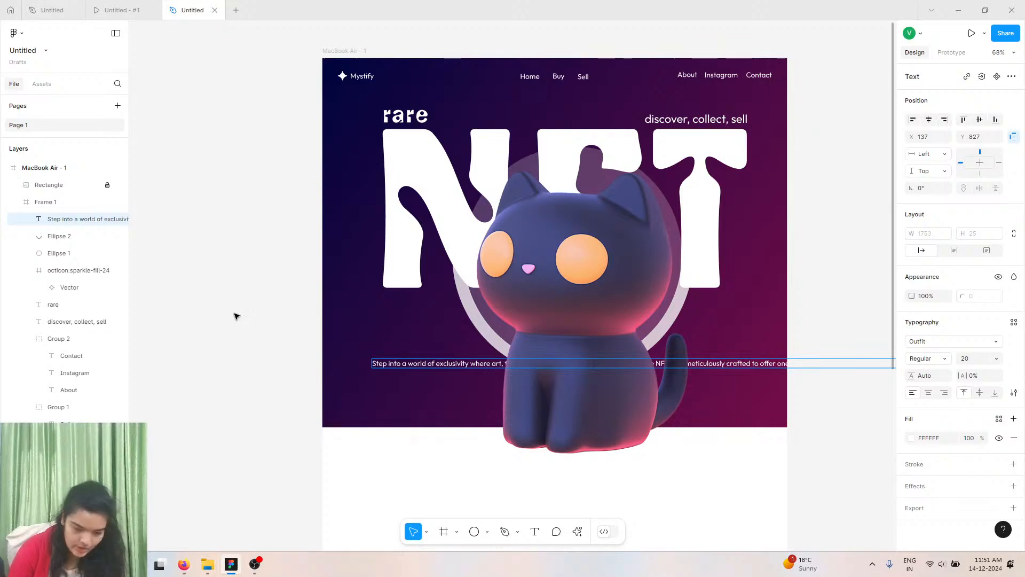
pyautogui.click(290, 385)
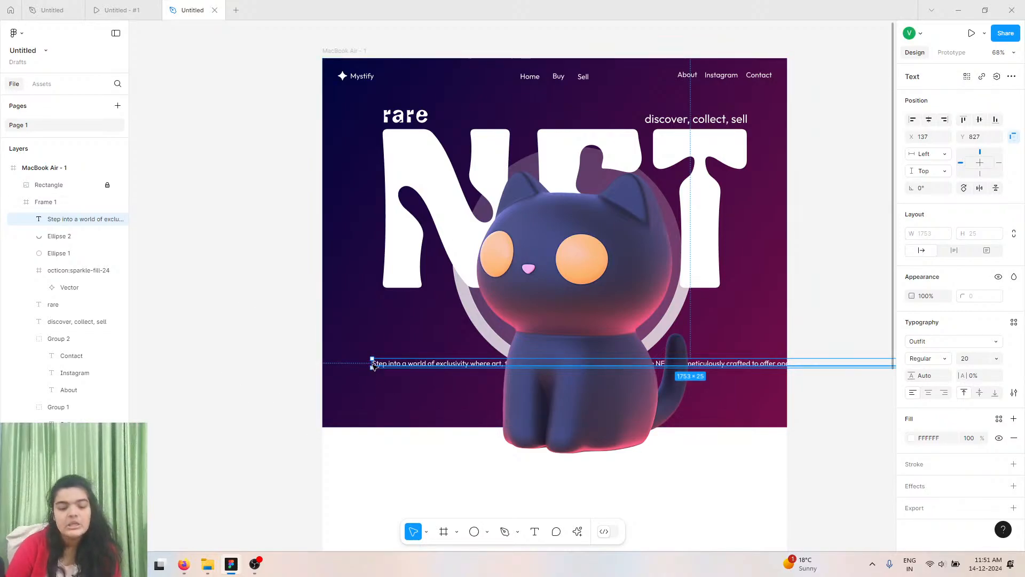
# Set the description paragraph's font size to 14 and resize its text box to about 330 px wide.
pyautogui.scroll(-5, 369, 363)
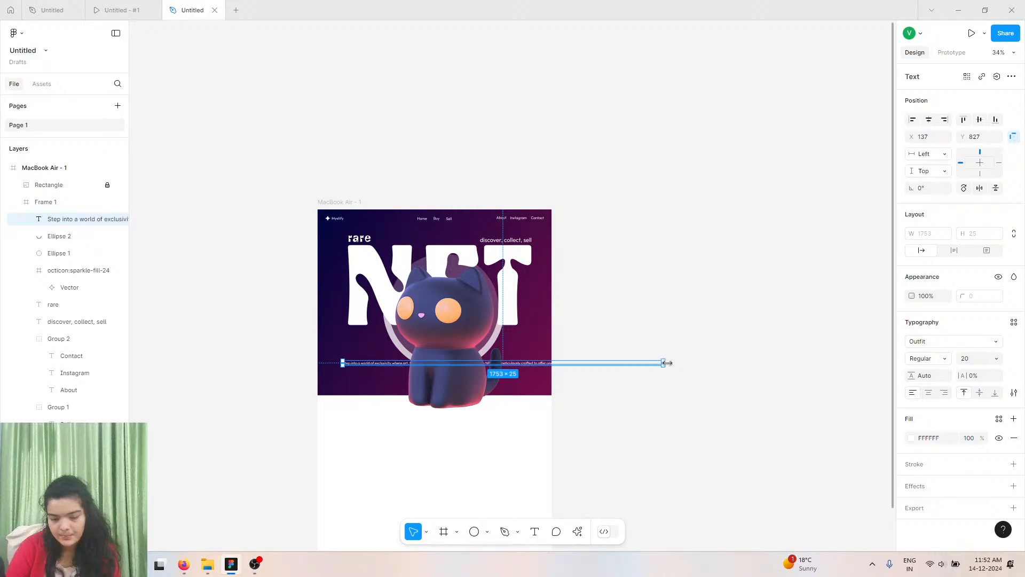
pyautogui.moveTo(664, 363); pyautogui.dragTo(405, 378)
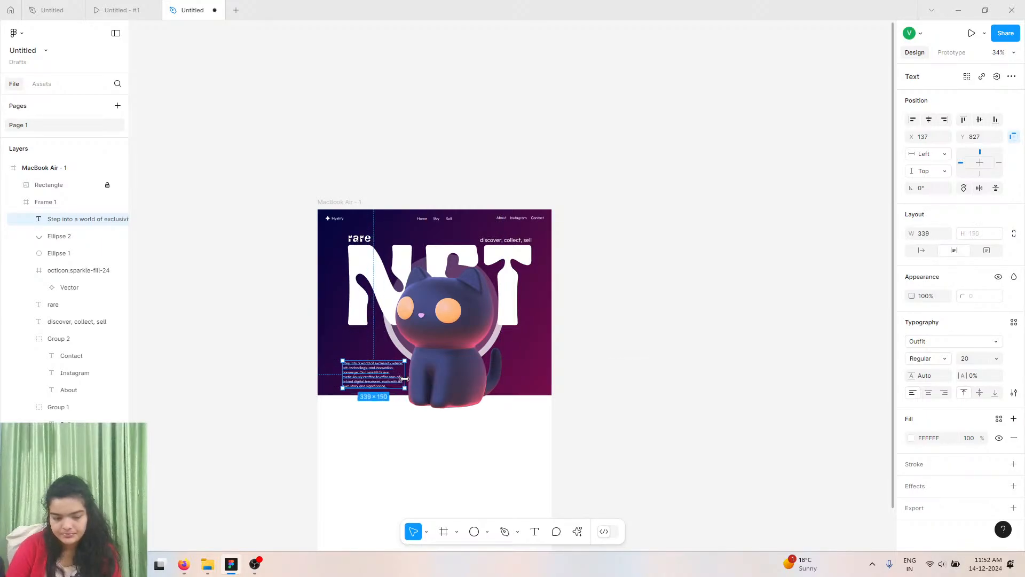
pyautogui.scroll(10, 404, 378)
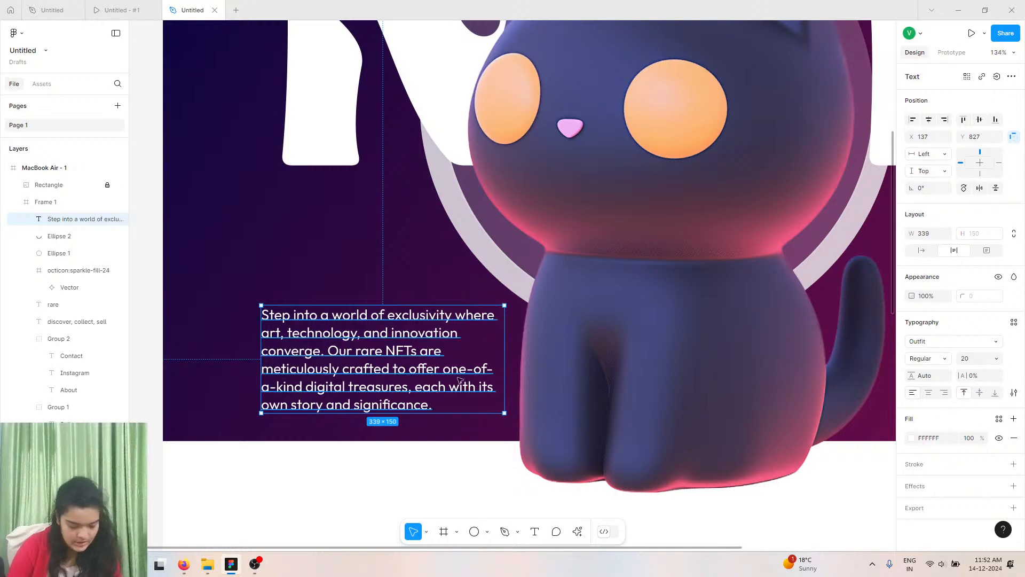
pyautogui.click(997, 358)
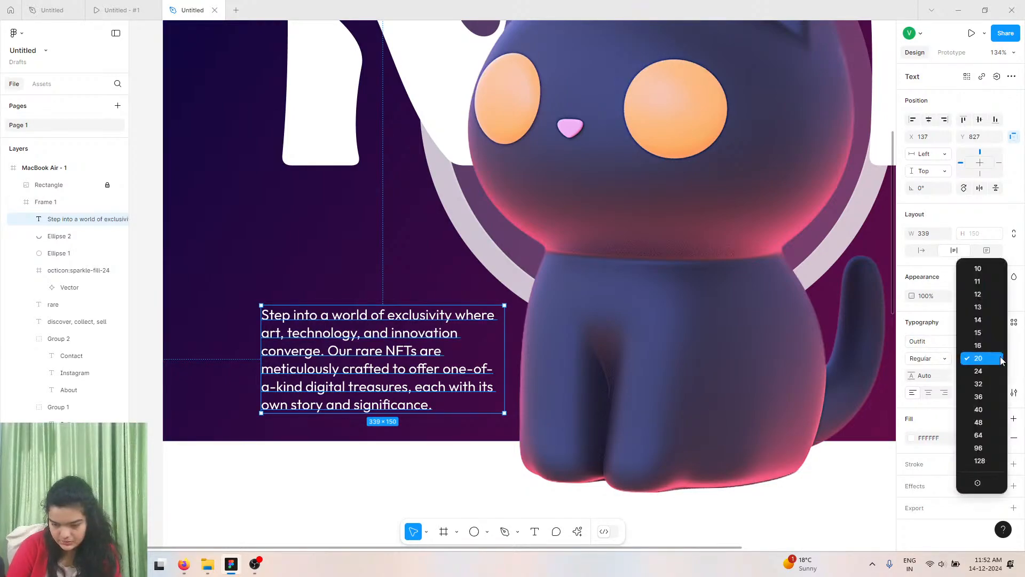
pyautogui.click(992, 325)
pyautogui.moveTo(500, 322); pyautogui.dragTo(482, 267)
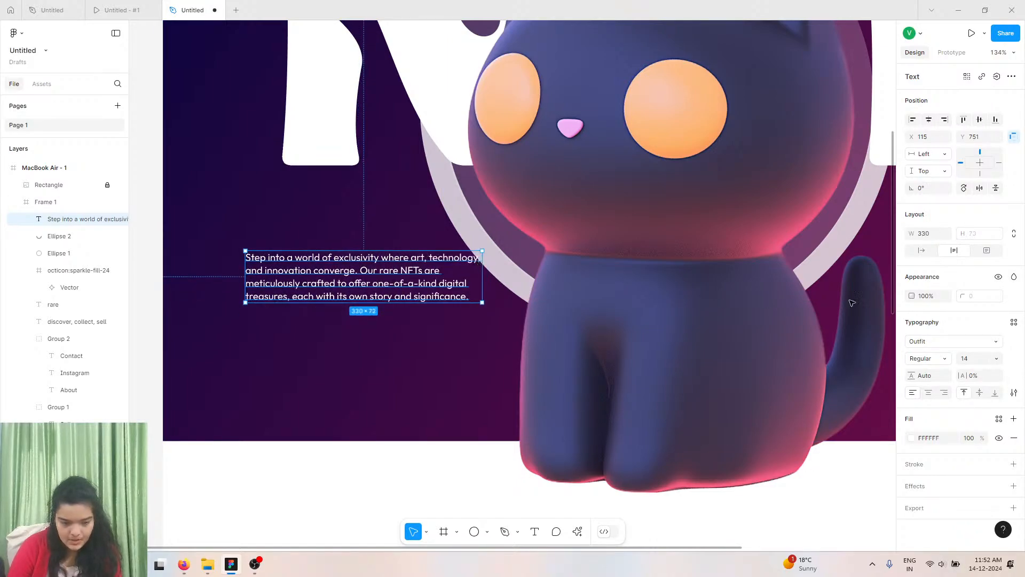
# Set the description paragraph's line height to 160%.
pyautogui.click(995, 358)
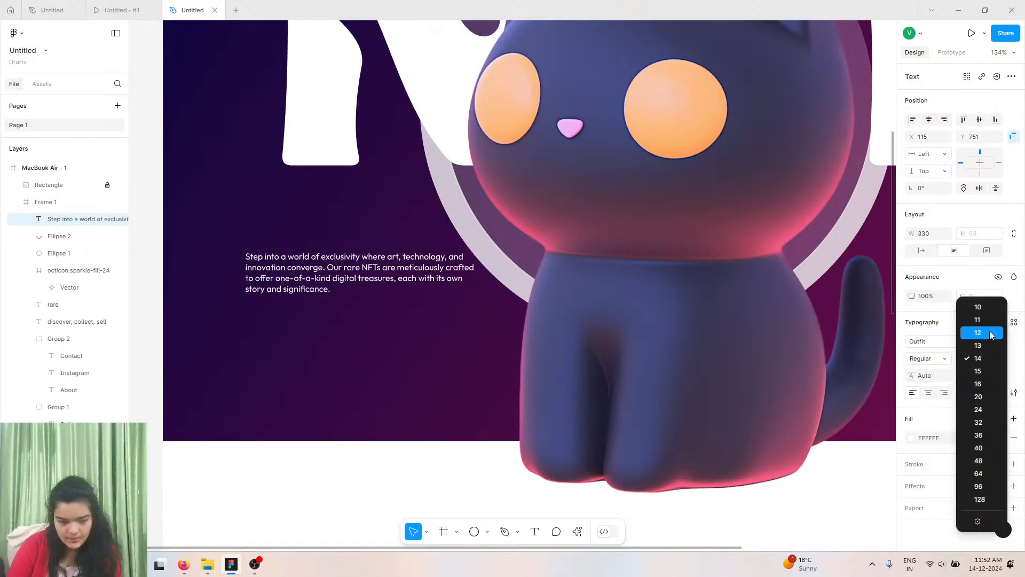
pyautogui.click(979, 358)
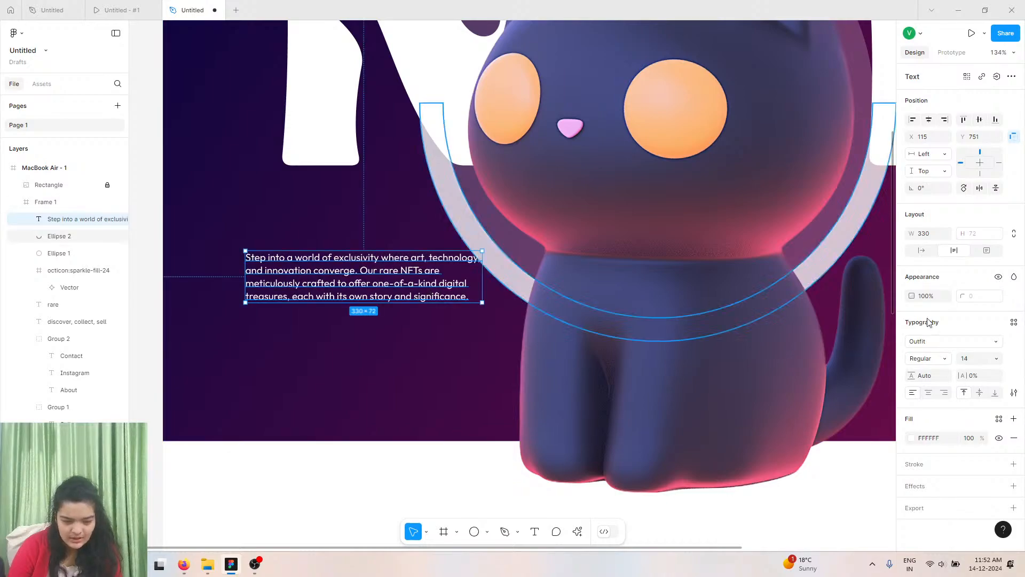
pyautogui.moveTo(914, 376); pyautogui.dragTo(985, 362)
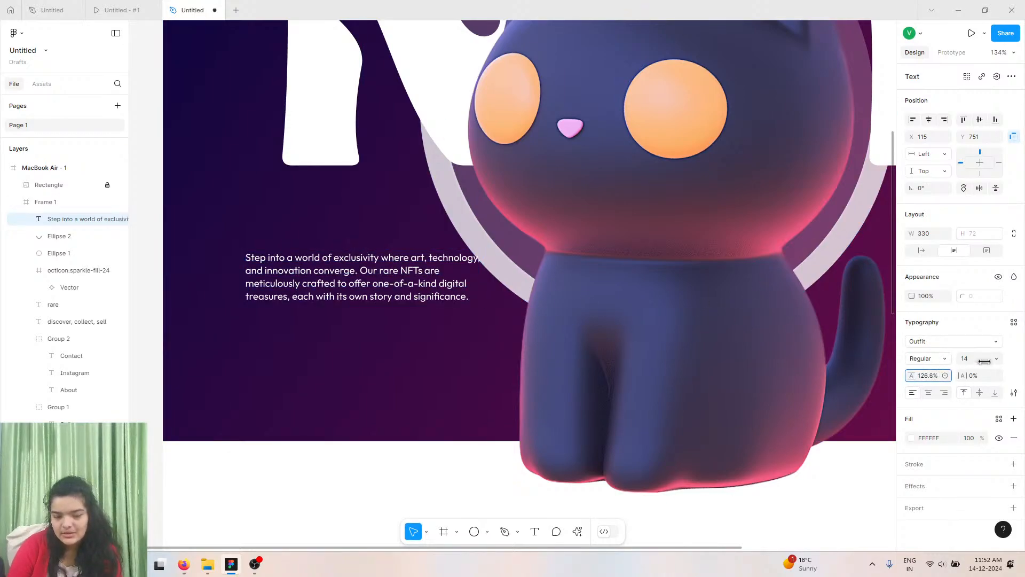
pyautogui.moveTo(911, 375); pyautogui.dragTo(708, 521)
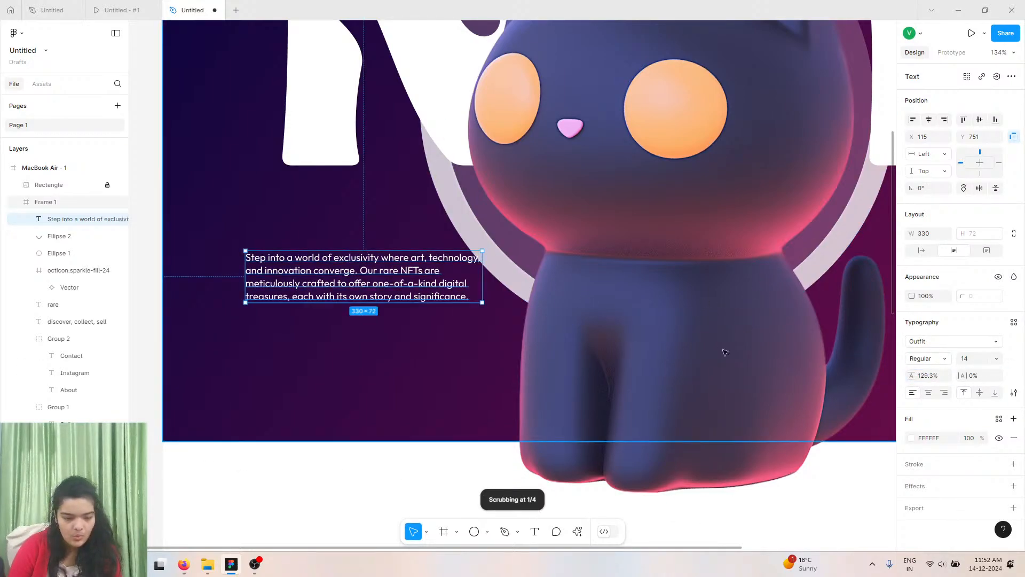
pyautogui.click(932, 378)
pyautogui.write('16%')
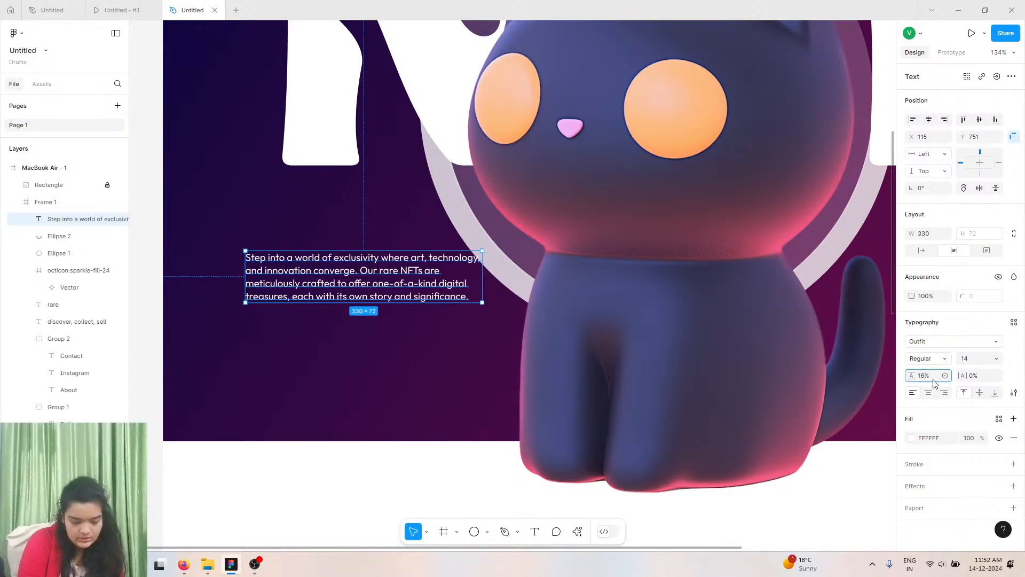
pyautogui.press('Return')
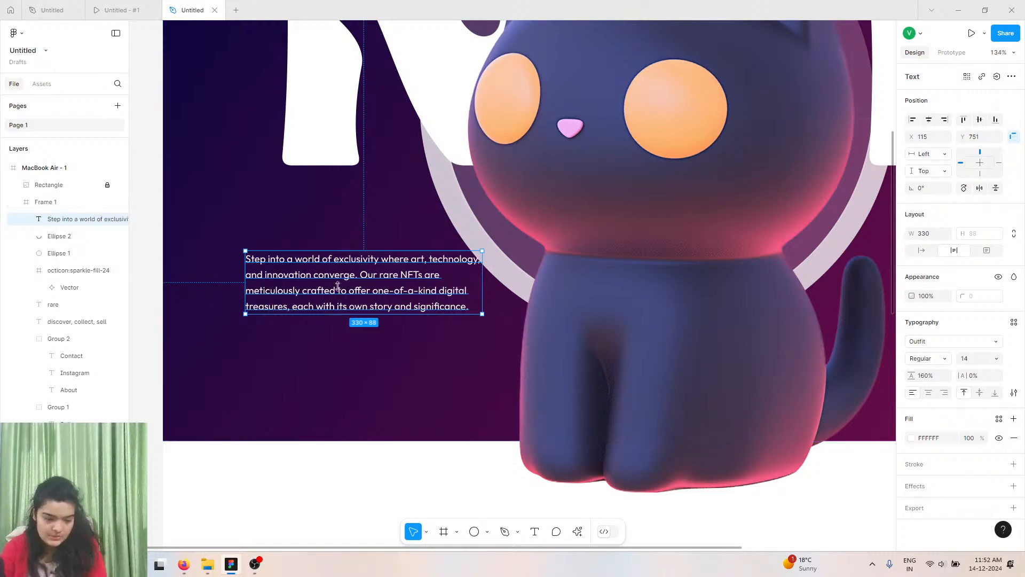
# Narrow the description paragraph to about 231 px wide and reposition it at the hero's lower left.
pyautogui.moveTo(392, 285); pyautogui.dragTo(398, 358)
pyautogui.click(413, 286)
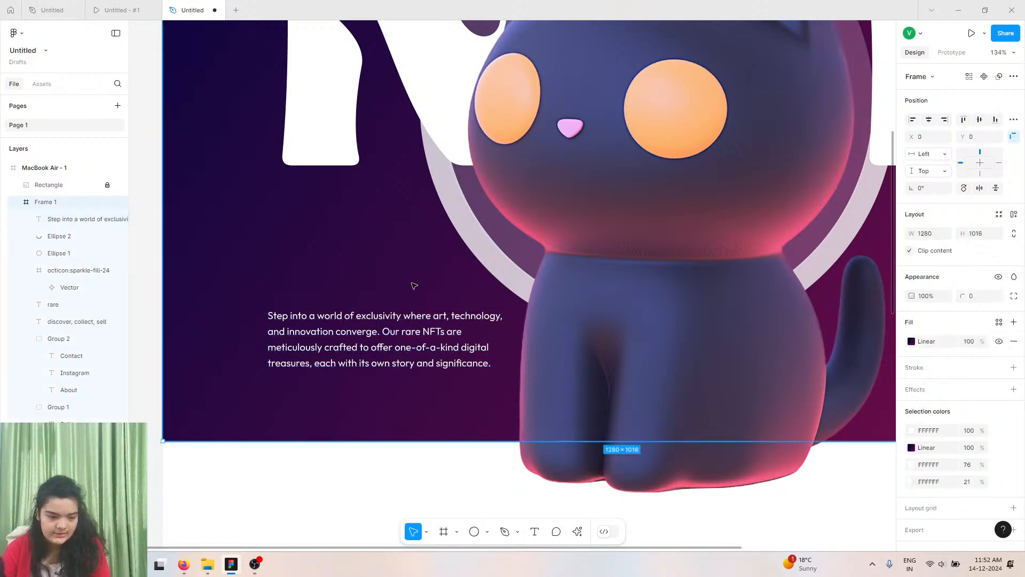
pyautogui.doubleClick(403, 323)
pyautogui.click(517, 292)
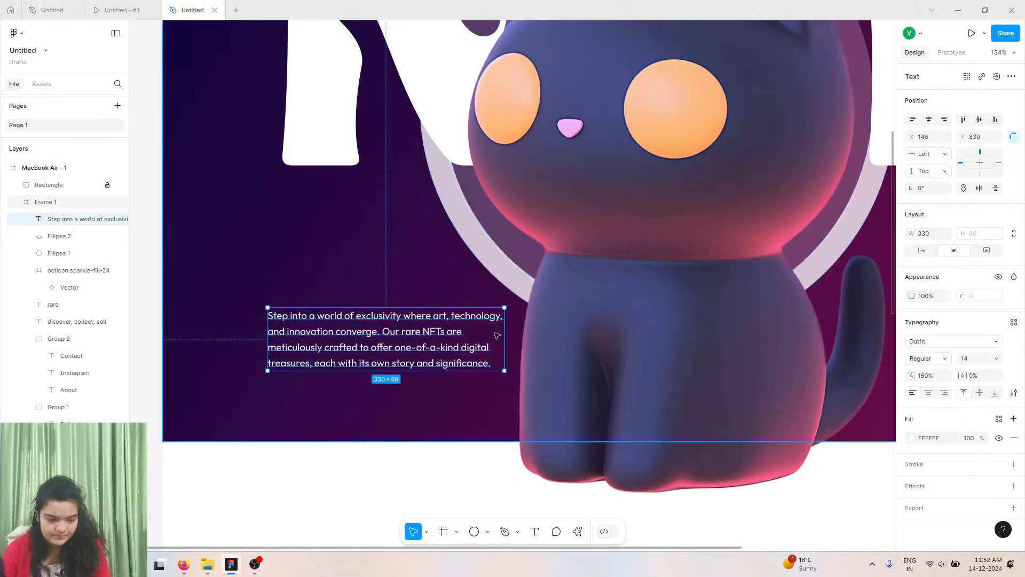
pyautogui.moveTo(506, 325); pyautogui.dragTo(433, 326)
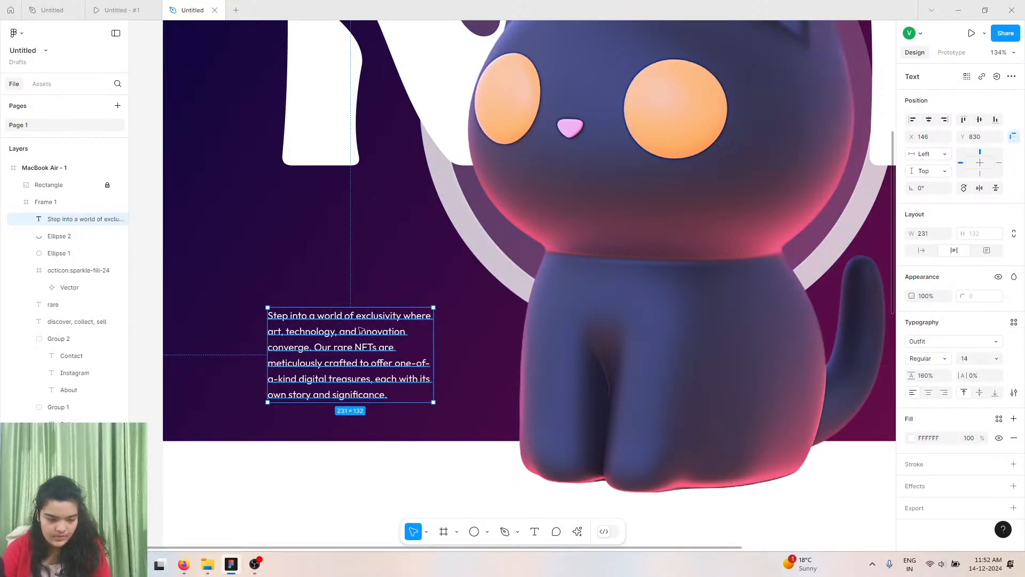
pyautogui.moveTo(303, 377); pyautogui.dragTo(317, 327)
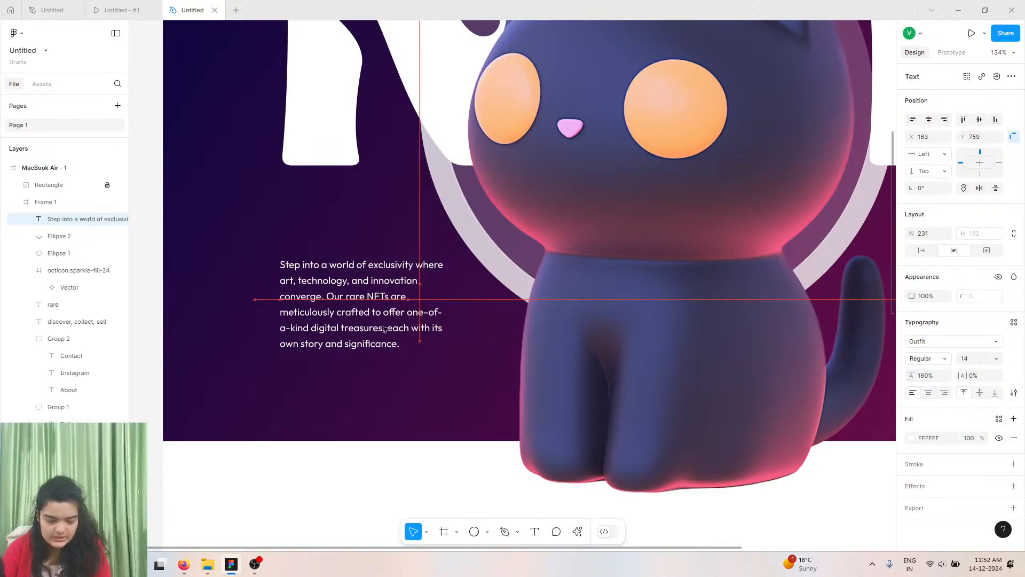
pyautogui.moveTo(385, 328); pyautogui.dragTo(385, 329)
pyautogui.click(482, 260)
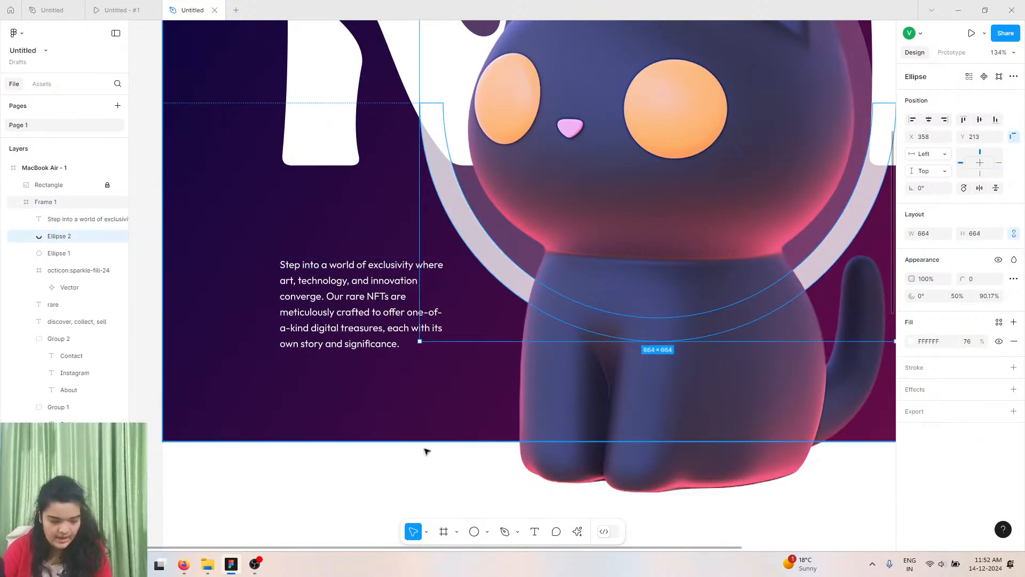
# Add a text layer reading EXPLORE MORE near the description paragraph.
pyautogui.click(534, 532)
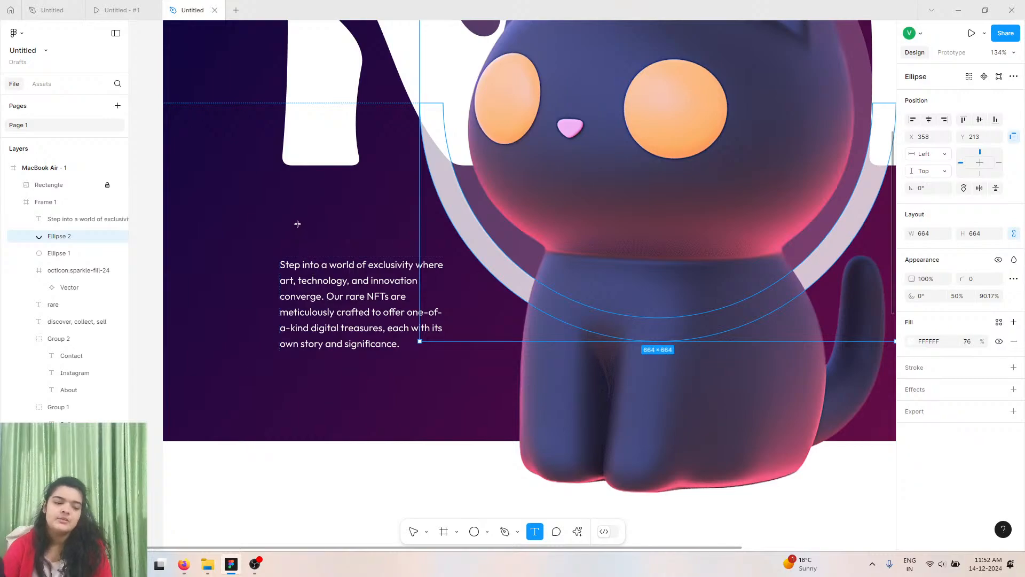
pyautogui.click(286, 226)
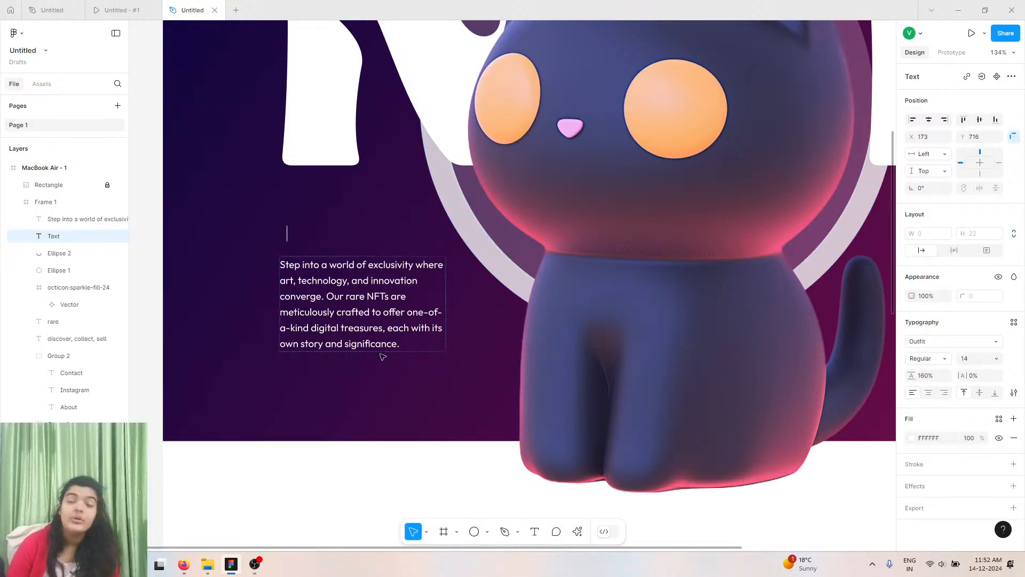
pyautogui.write('EXPLORE MORE')
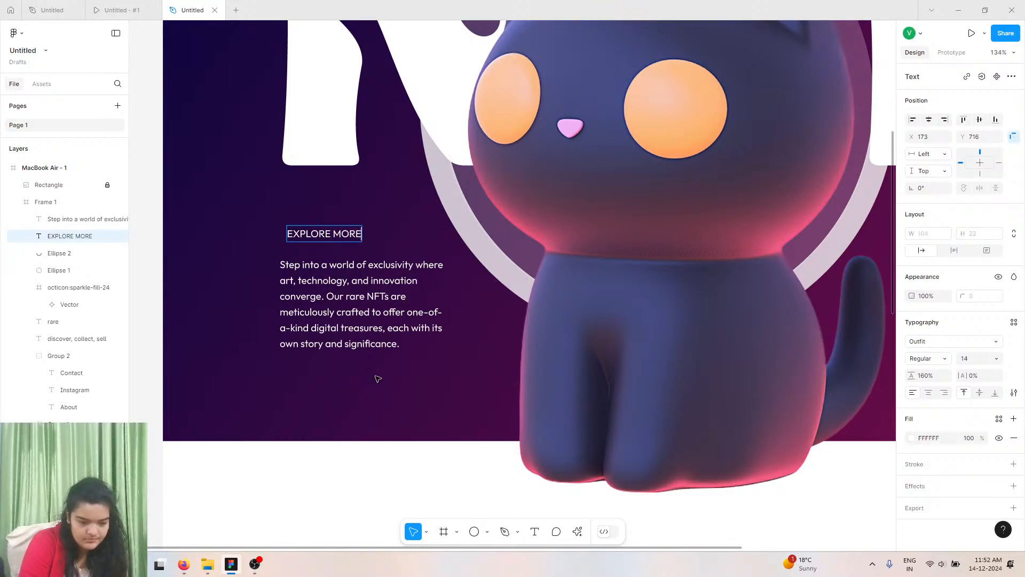
pyautogui.press('Escape')
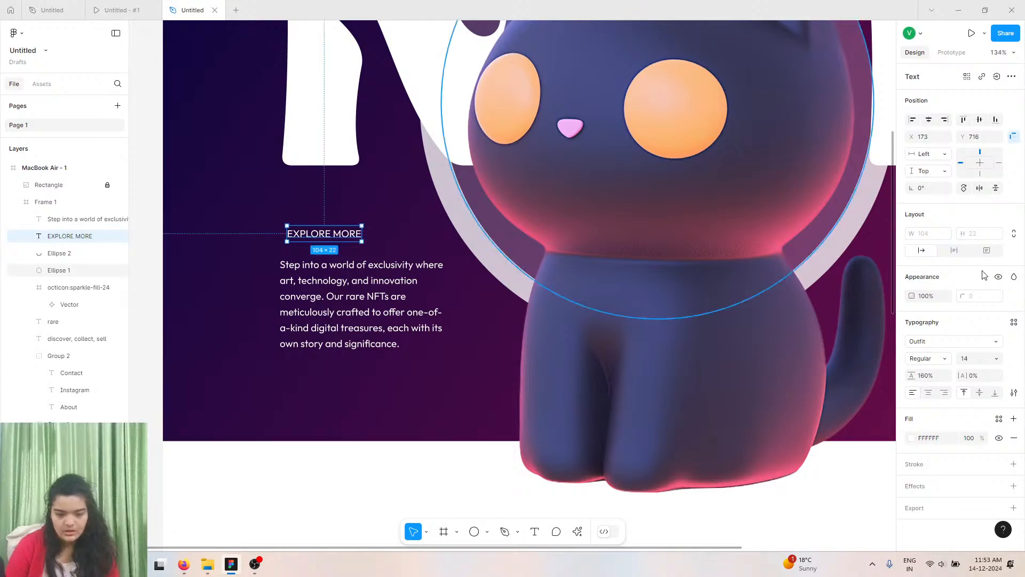
# Place the EXPLORE MORE label below the paragraph and set its weight to SemiBold.
pyautogui.moveTo(326, 312); pyautogui.dragTo(322, 365)
pyautogui.click(322, 238)
pyautogui.click(343, 295)
pyautogui.moveTo(348, 292); pyautogui.dragTo(342, 290)
pyautogui.click(338, 357)
pyautogui.moveTo(337, 358); pyautogui.dragTo(332, 342)
pyautogui.click(930, 358)
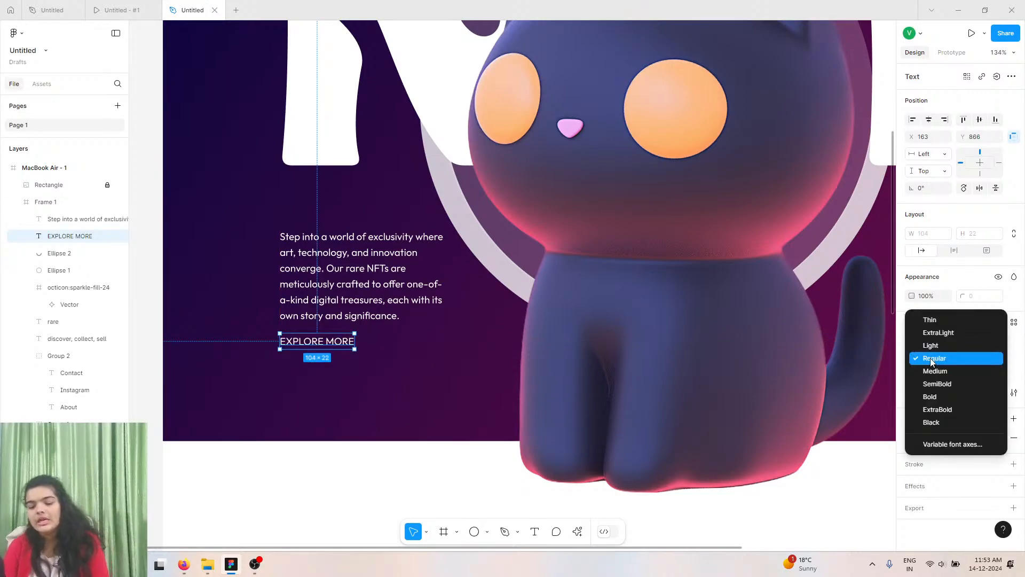
pyautogui.click(931, 384)
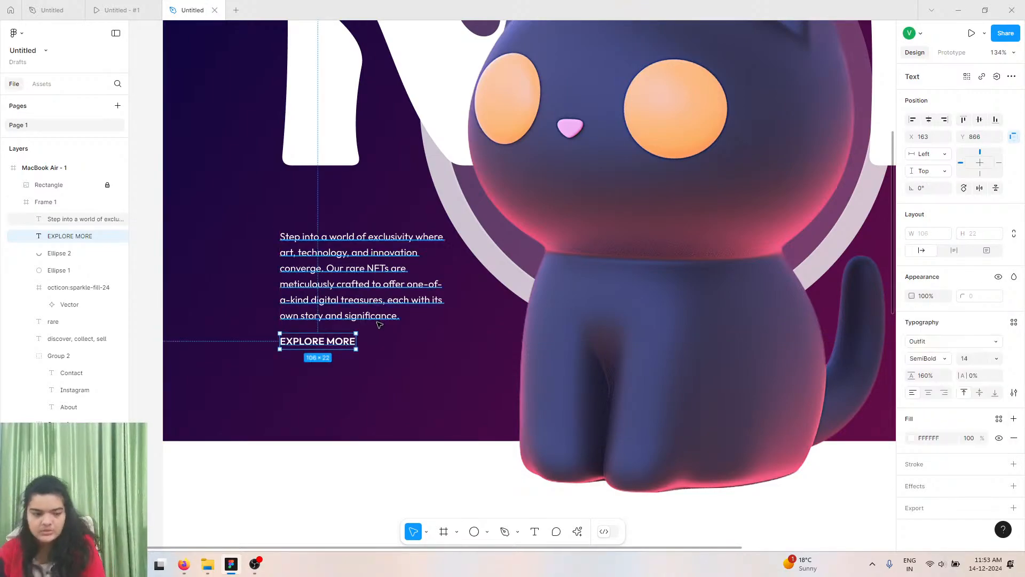
# Add a circle about 19 px wide beside the EXPLORE MORE label and fill it white FFFFFF.
pyautogui.scroll(5, 379, 324)
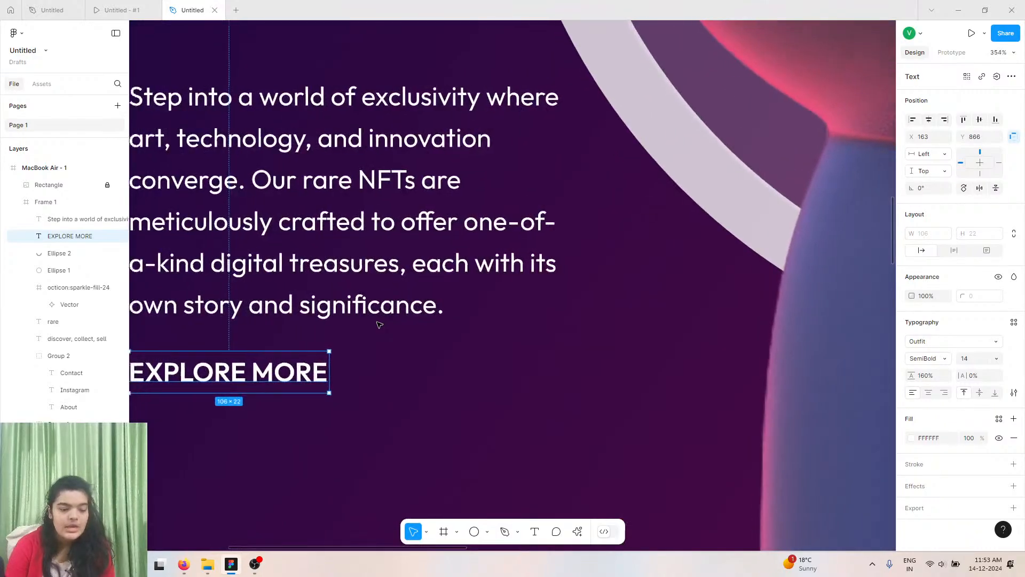
pyautogui.click(478, 530)
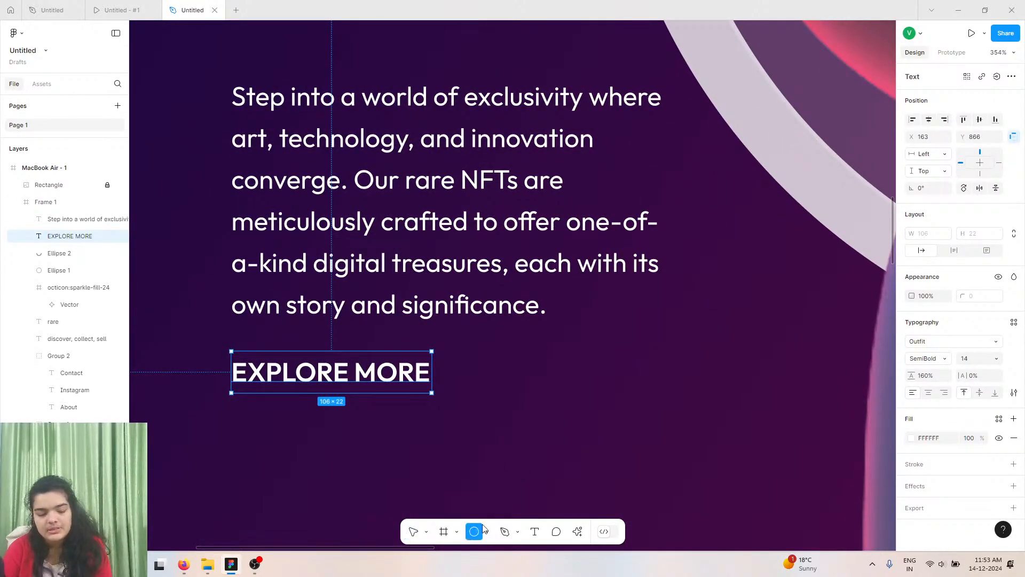
pyautogui.click(526, 436)
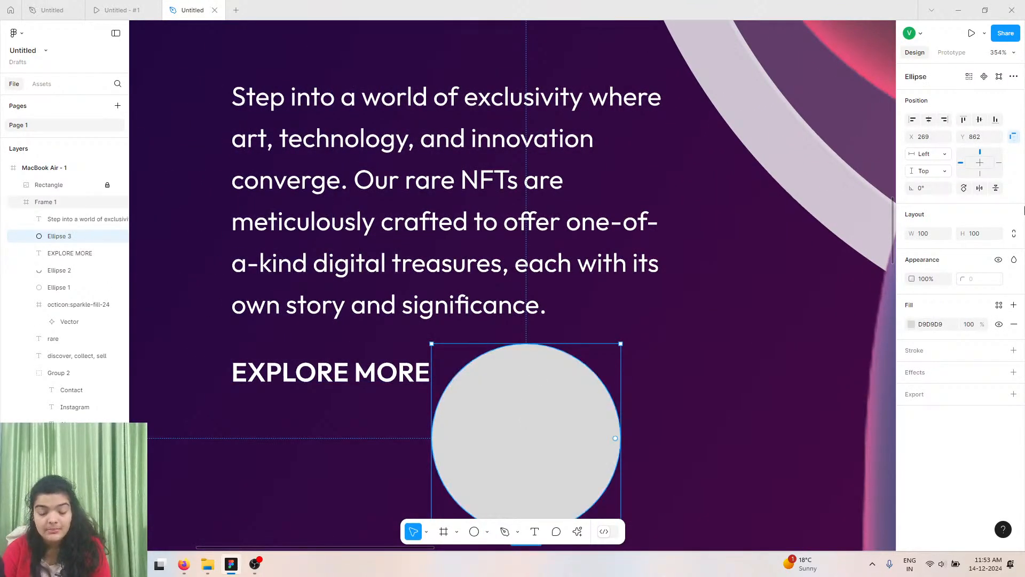
pyautogui.click(918, 233)
pyautogui.moveTo(914, 232); pyautogui.dragTo(773, 240)
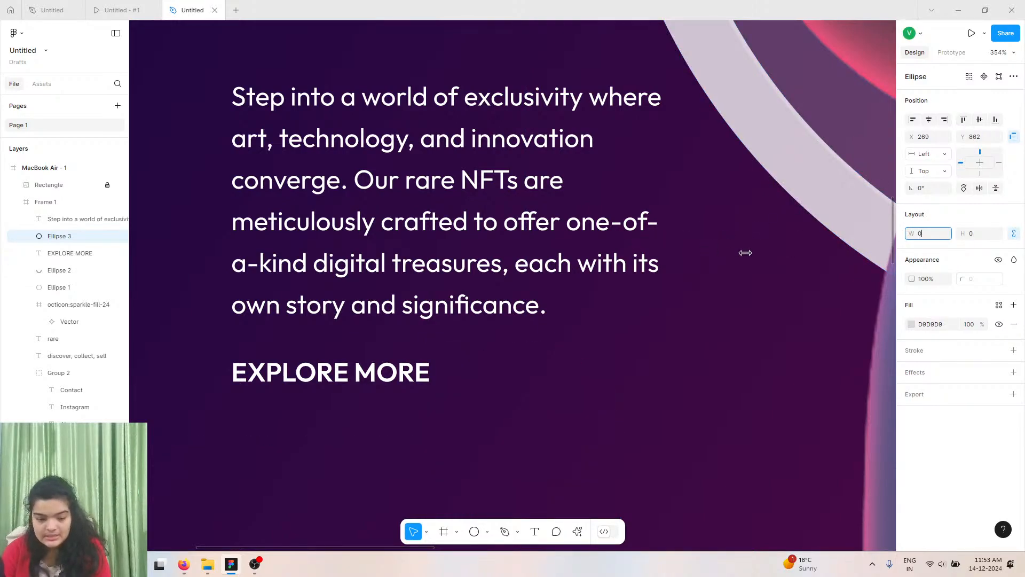
pyautogui.hotkey('ctrl', 'z')
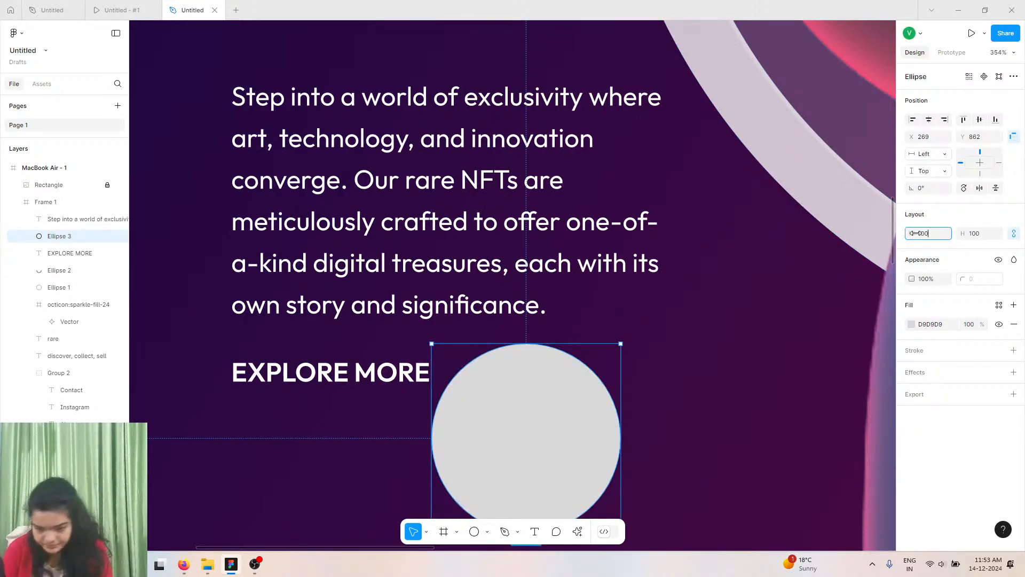
pyautogui.moveTo(911, 233); pyautogui.dragTo(824, 243)
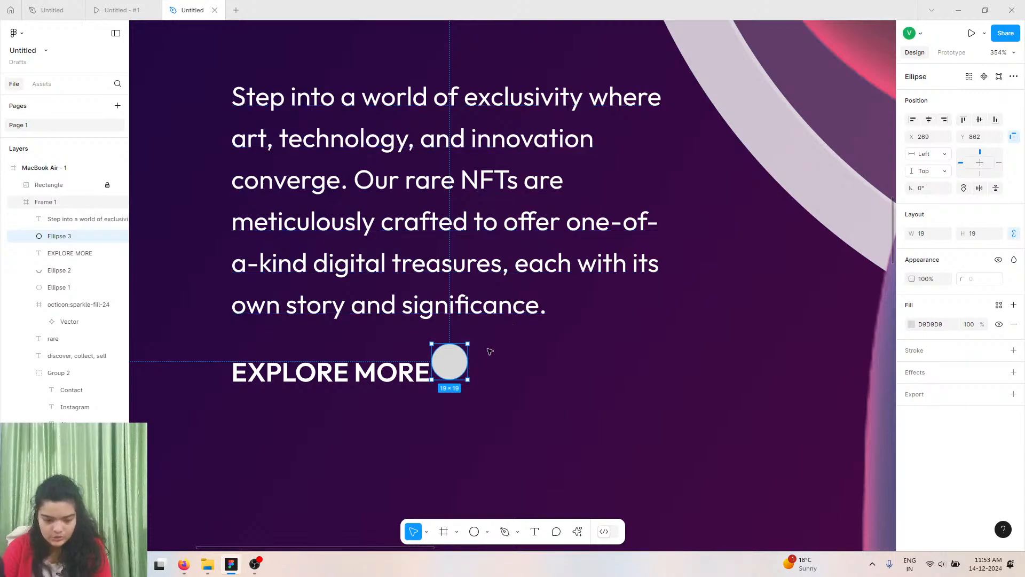
pyautogui.moveTo(449, 368); pyautogui.dragTo(470, 377)
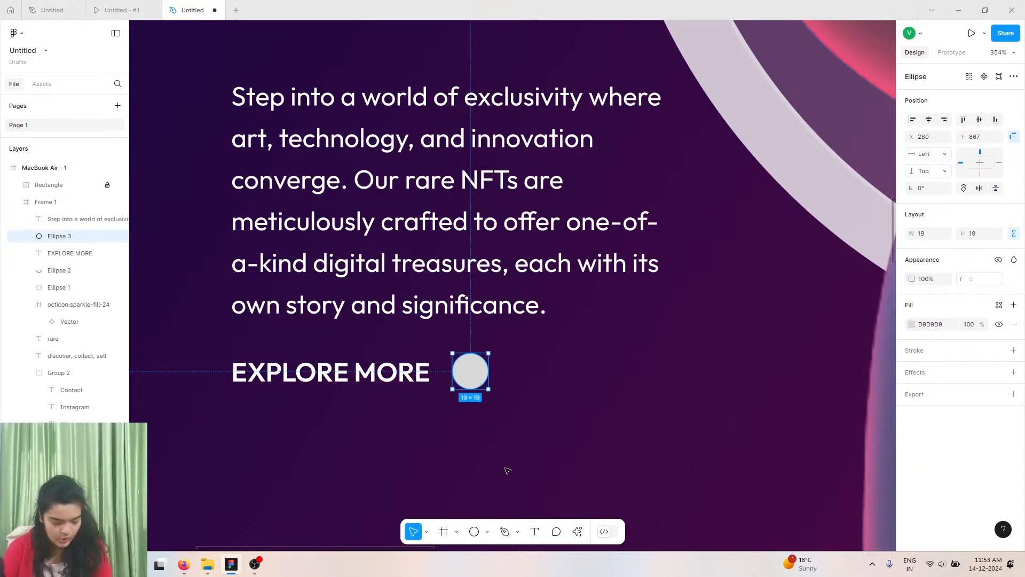
pyautogui.click(912, 324)
pyautogui.moveTo(843, 311); pyautogui.dragTo(767, 281)
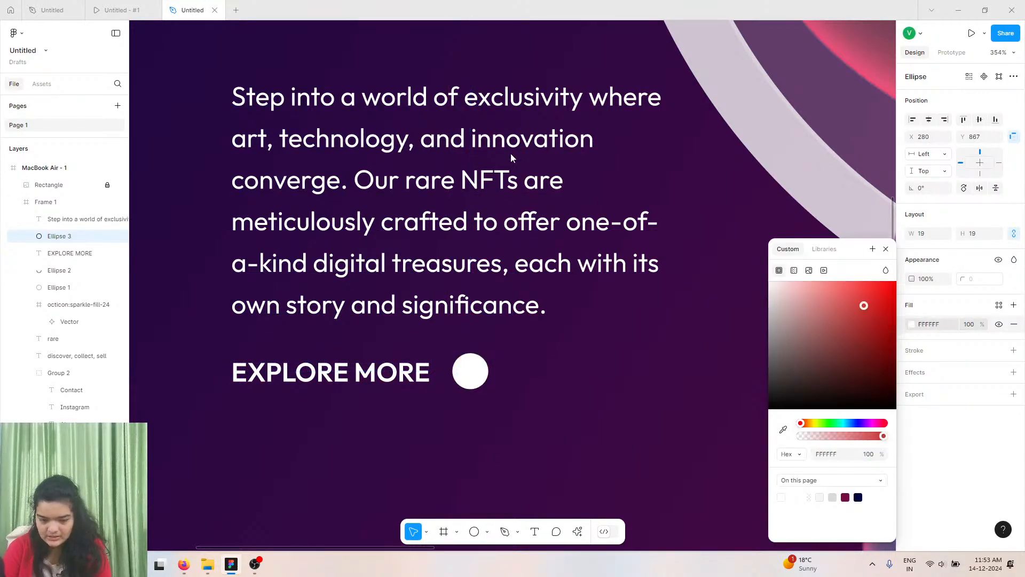
# Search the Iconify plugin for next and place the round navigate-next arrow icon on the canvas.
pyautogui.click(574, 531)
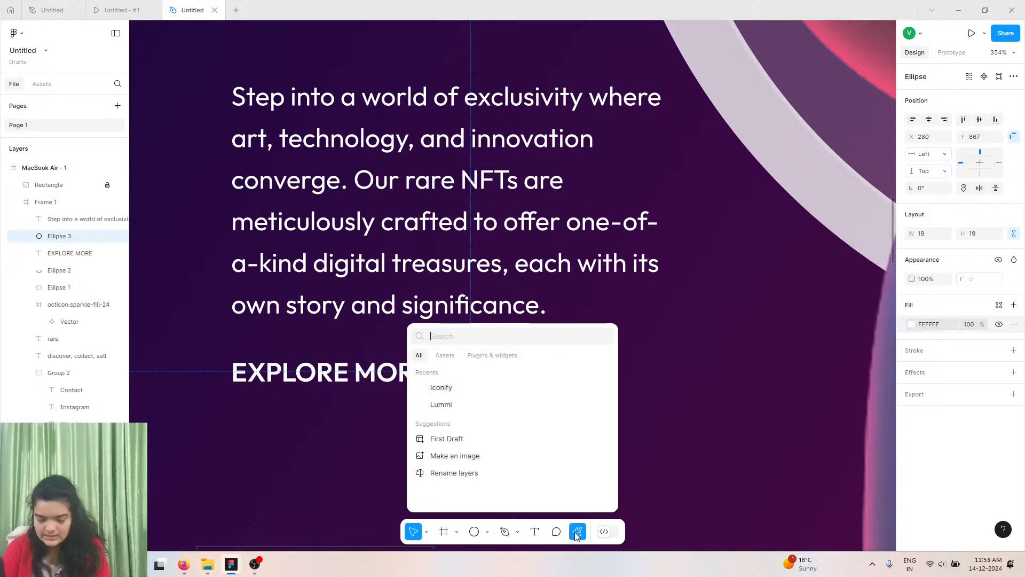
pyautogui.click(458, 391)
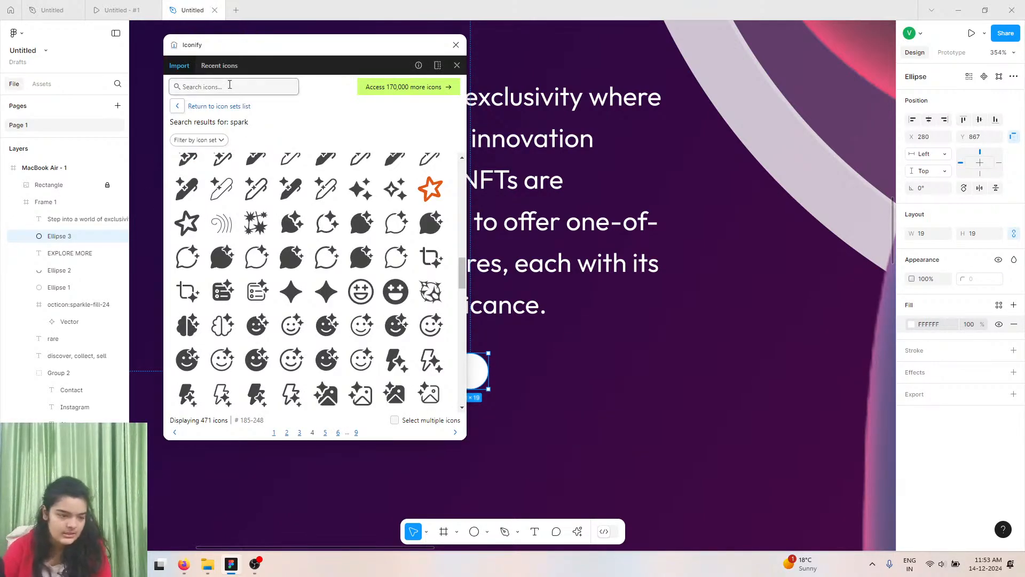
pyautogui.click(230, 85)
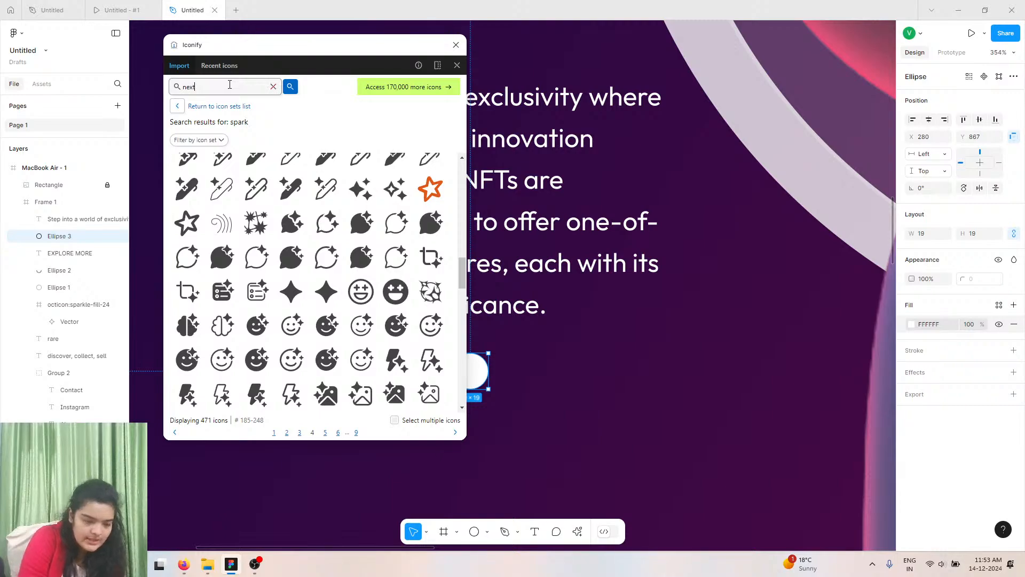
pyautogui.press('Return')
pyautogui.scroll(-5, 248, 267)
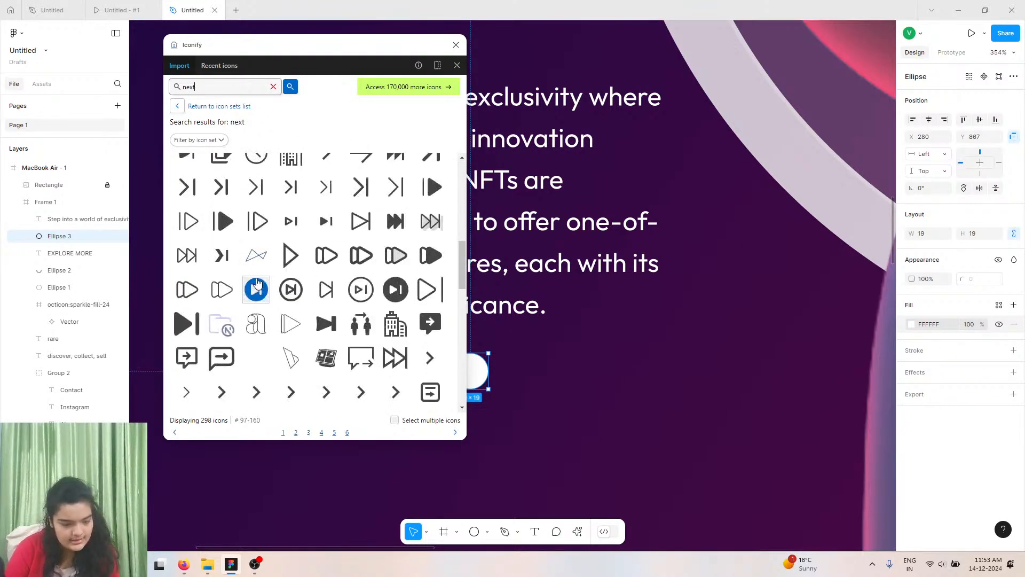
pyautogui.scroll(-10, 309, 262)
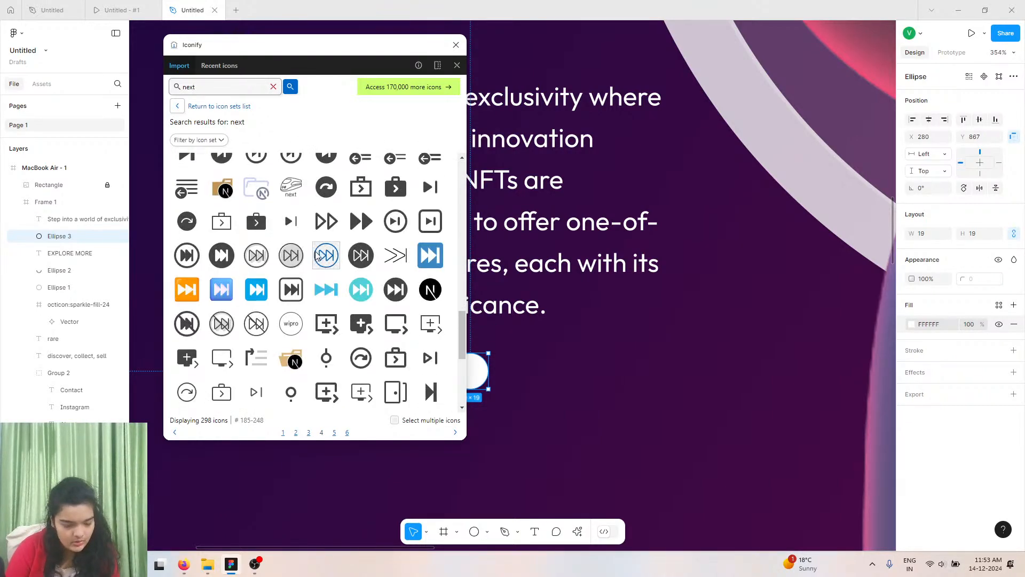
pyautogui.scroll(8, 307, 262)
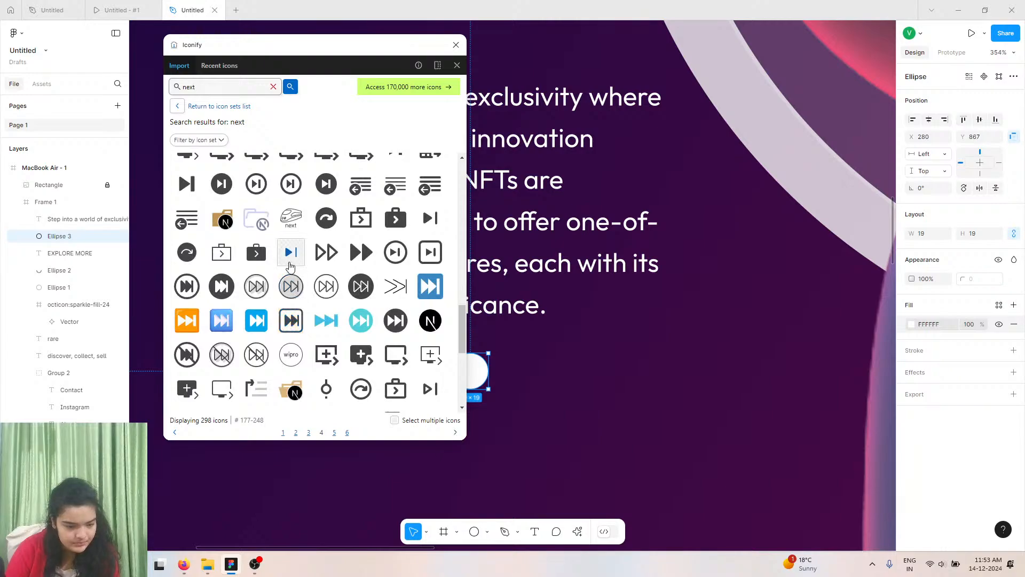
pyautogui.moveTo(289, 315); pyautogui.dragTo(519, 343)
pyautogui.click(455, 46)
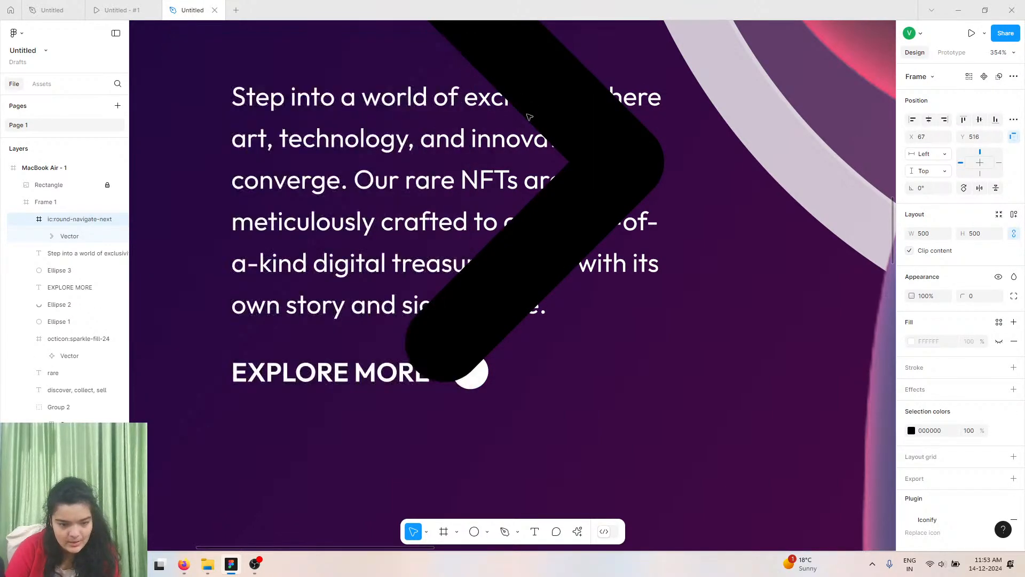
# Try scaling the arrow icon down to 170 px and moving it near the white circle, undoing the last resize.
pyautogui.doubleClick(590, 158)
pyautogui.click(83, 220)
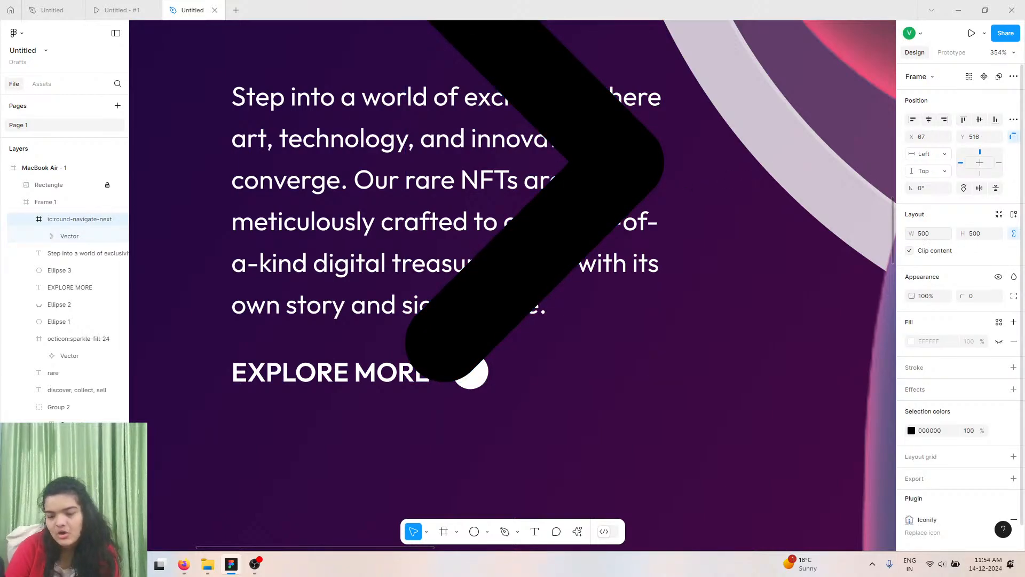
pyautogui.moveTo(911, 233); pyautogui.dragTo(559, 193)
pyautogui.scroll(1, 369, 209)
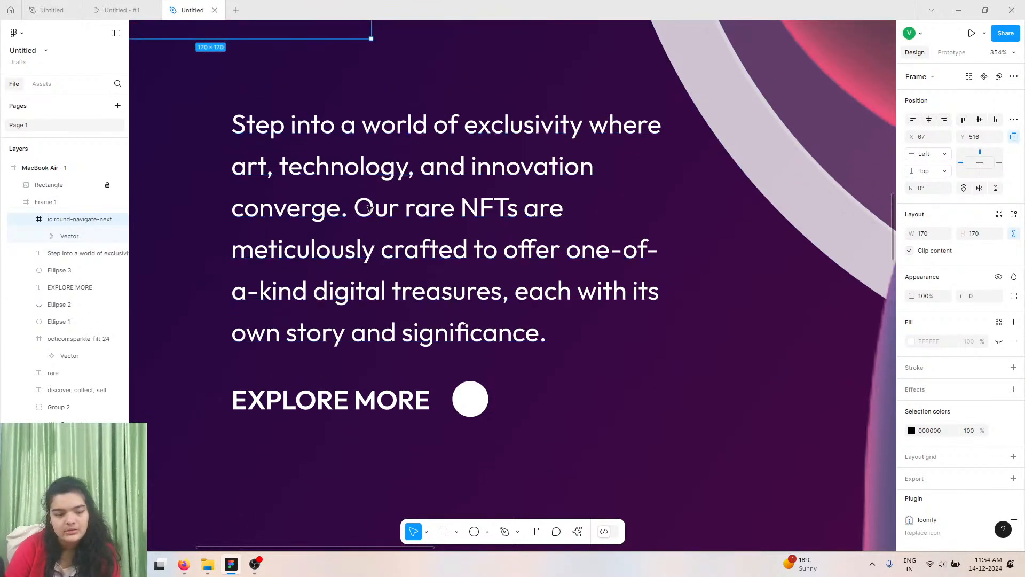
pyautogui.scroll(5, 368, 208)
pyautogui.moveTo(260, 53); pyautogui.dragTo(482, 446)
pyautogui.scroll(-7, 482, 446)
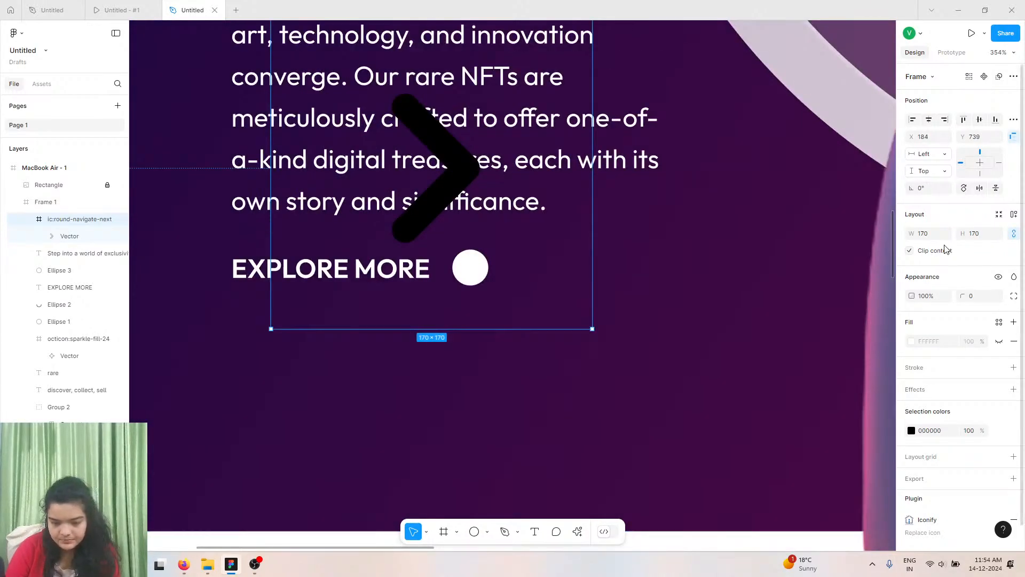
pyautogui.moveTo(917, 237); pyautogui.dragTo(704, 227)
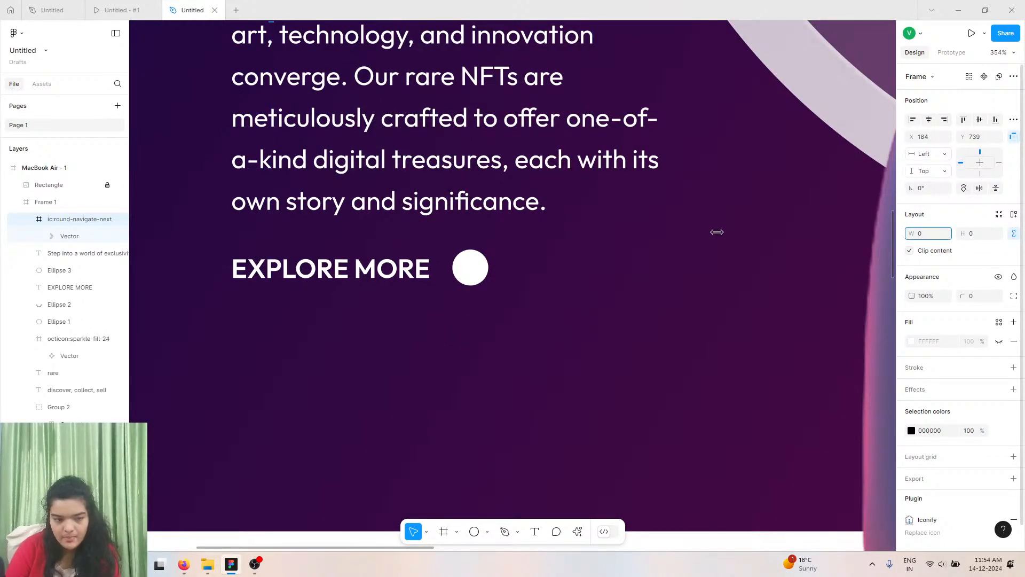
pyautogui.scroll(2, 587, 280)
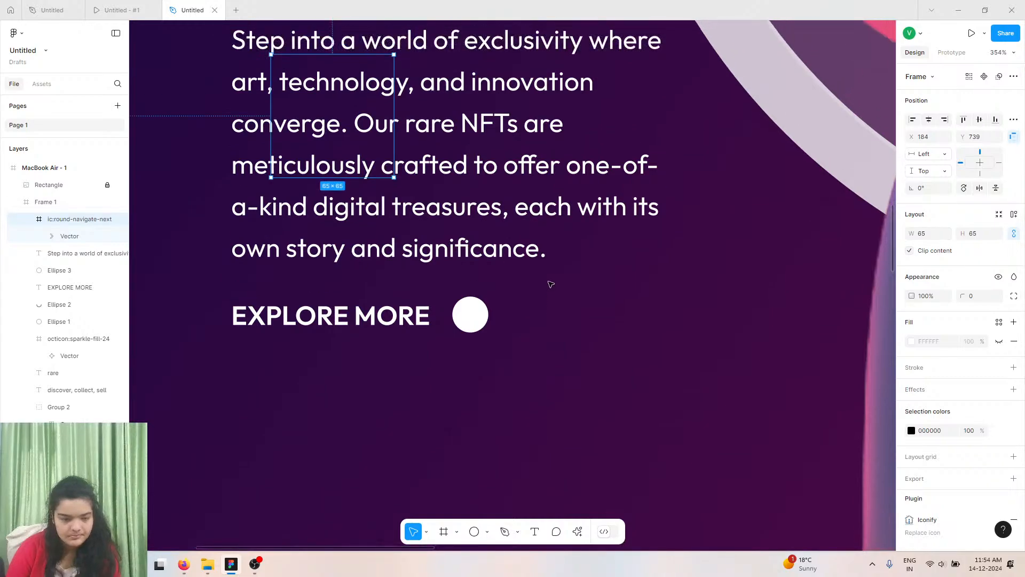
pyautogui.hotkey('ctrl', 'z')
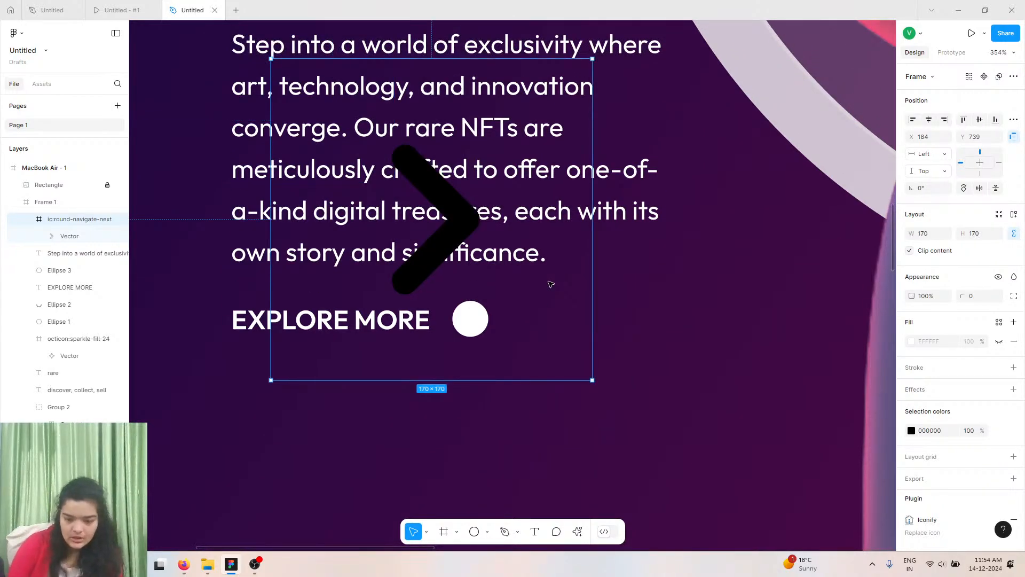
# Resize the arrow icon to about 19 px and position it centered over the white circle.
pyautogui.moveTo(911, 234); pyautogui.dragTo(815, 215)
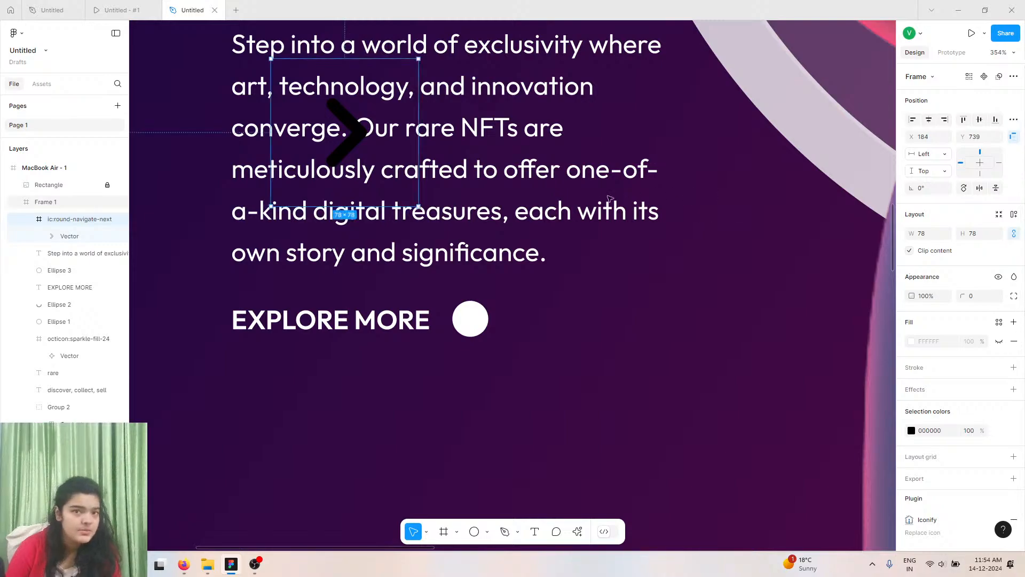
pyautogui.moveTo(372, 170); pyautogui.dragTo(484, 347)
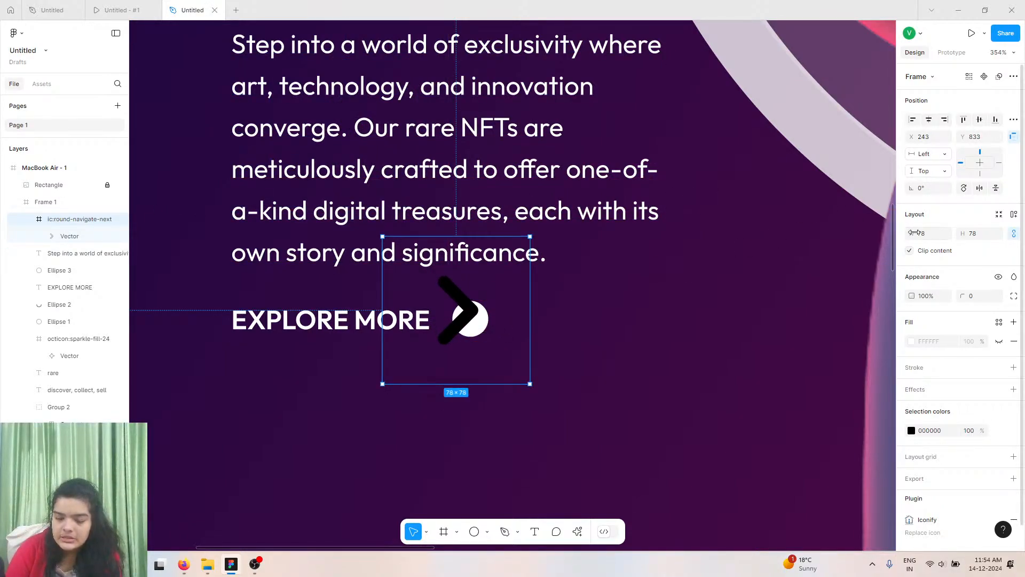
pyautogui.moveTo(914, 233); pyautogui.dragTo(878, 224)
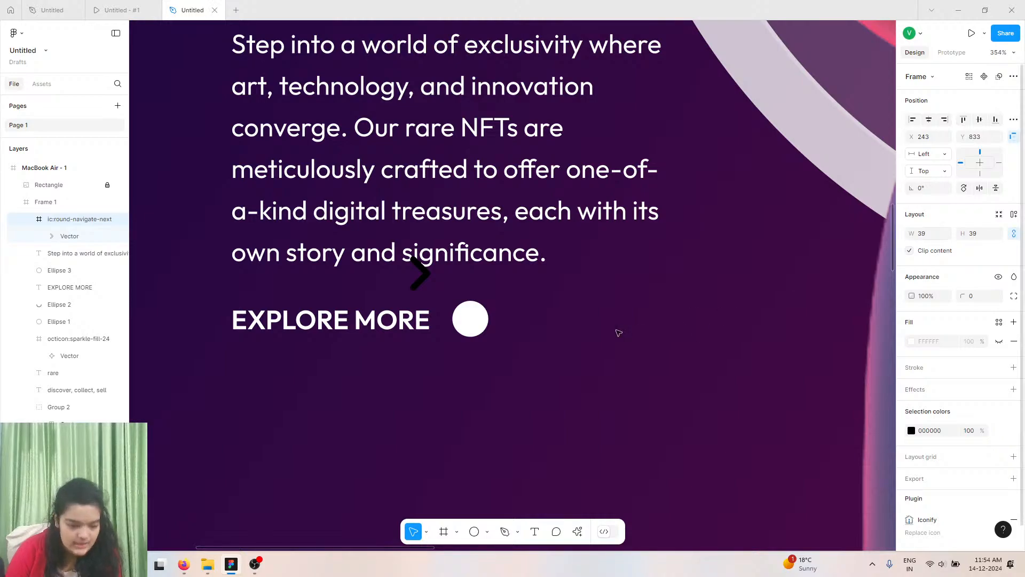
pyautogui.moveTo(440, 299); pyautogui.dragTo(489, 344)
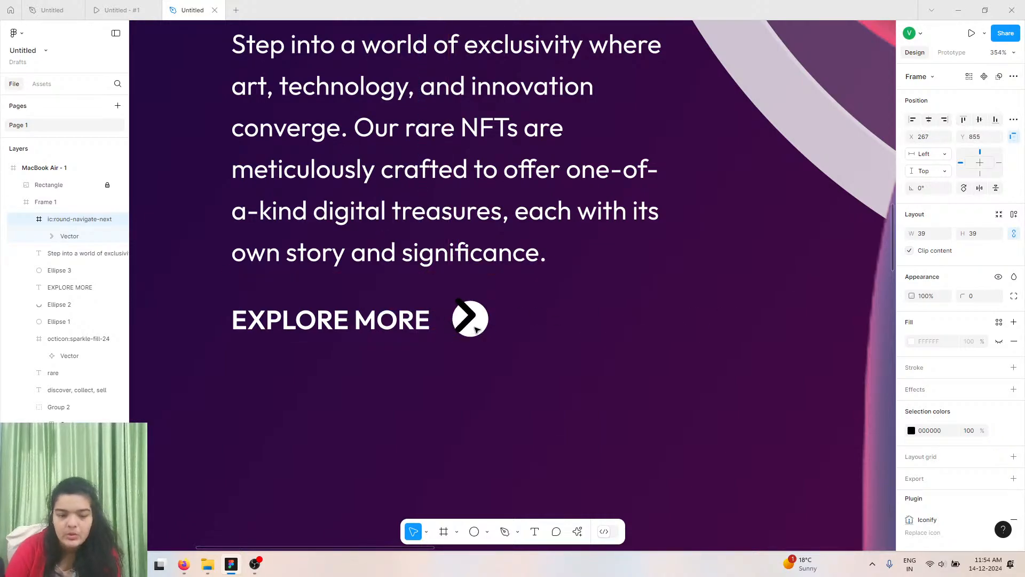
pyautogui.moveTo(916, 233); pyautogui.dragTo(903, 233)
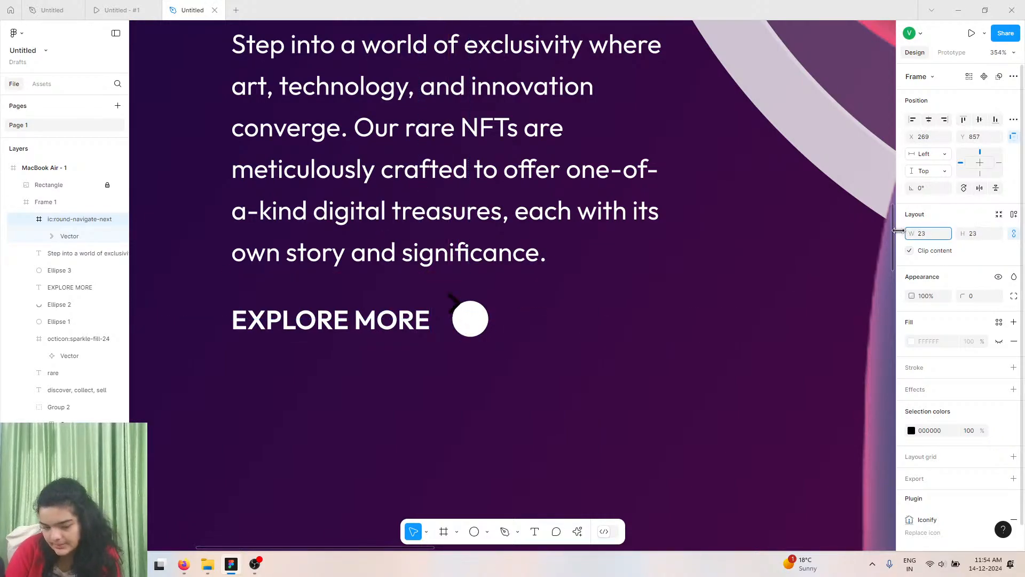
pyautogui.moveTo(454, 308); pyautogui.dragTo(487, 327)
pyautogui.click(526, 314)
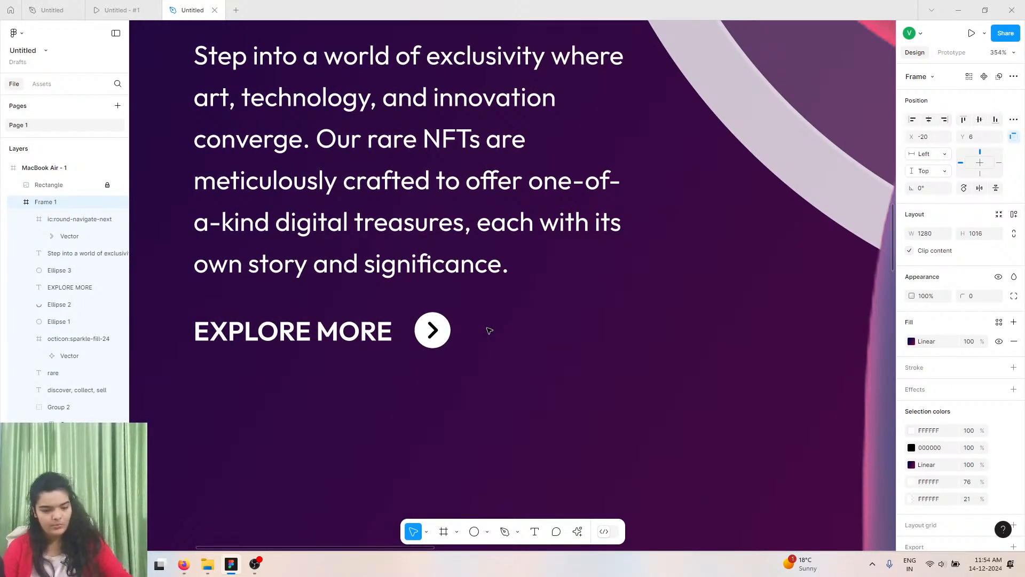
pyautogui.hotkey('ctrl', 'z')
pyautogui.click(470, 321)
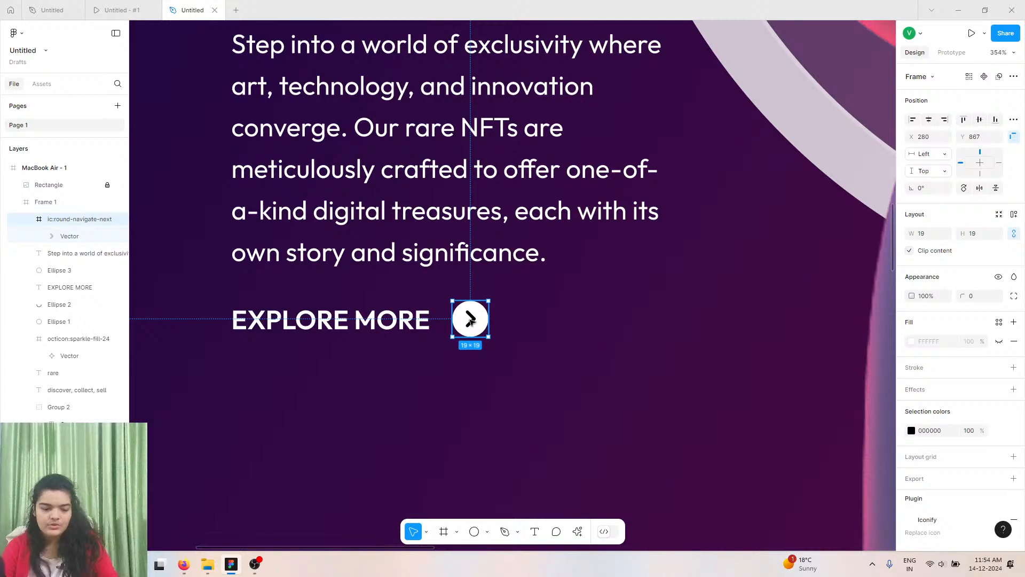
# Select the arrow icon together with the white circle and subtract the arrow from the circle.
pyautogui.press('Escape')
pyautogui.moveTo(70, 219); pyautogui.dragTo(65, 240)
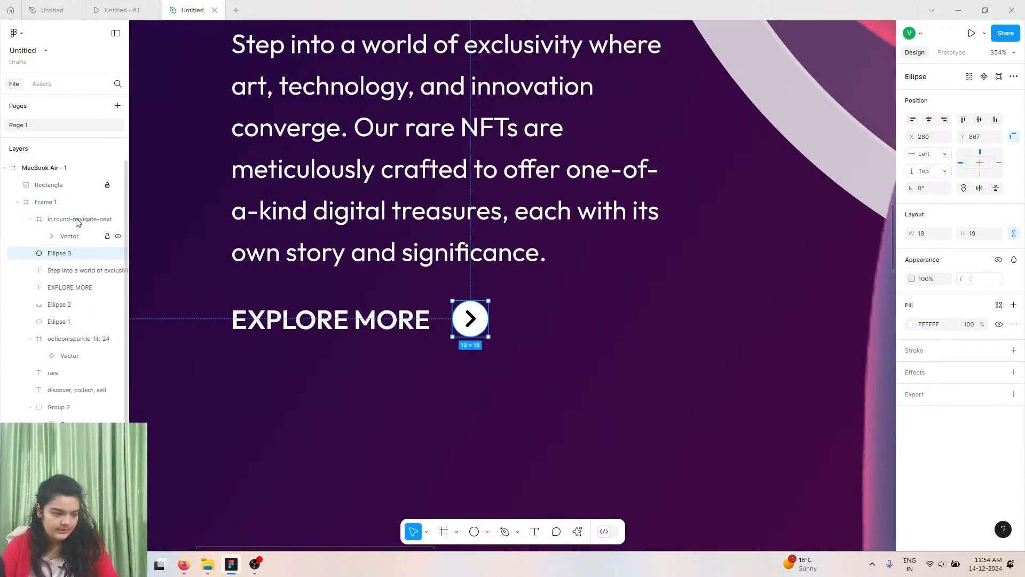
pyautogui.keyDown('shift'); pyautogui.click(78, 219); pyautogui.keyUp('shift')
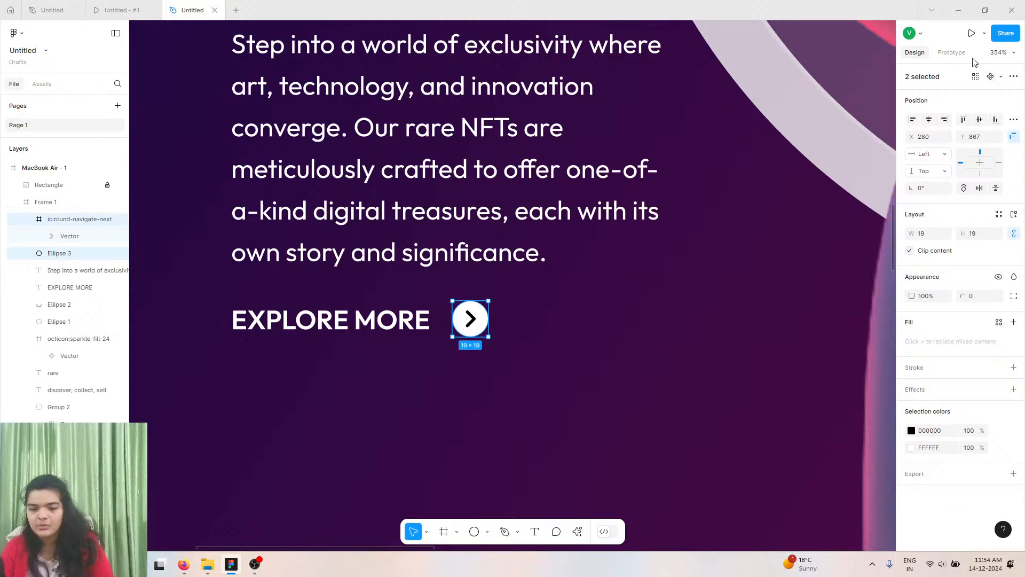
pyautogui.click(1014, 77)
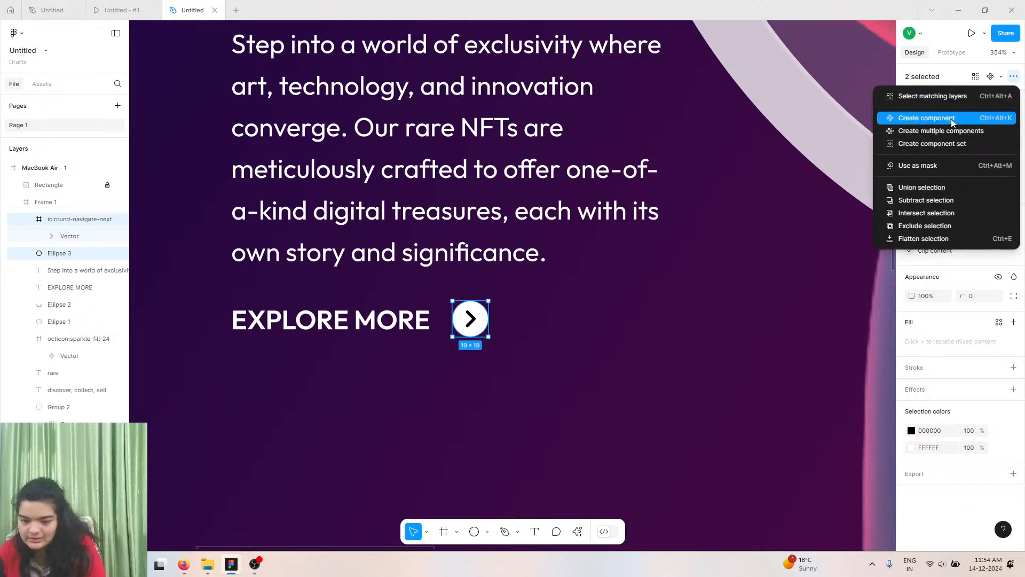
pyautogui.click(919, 202)
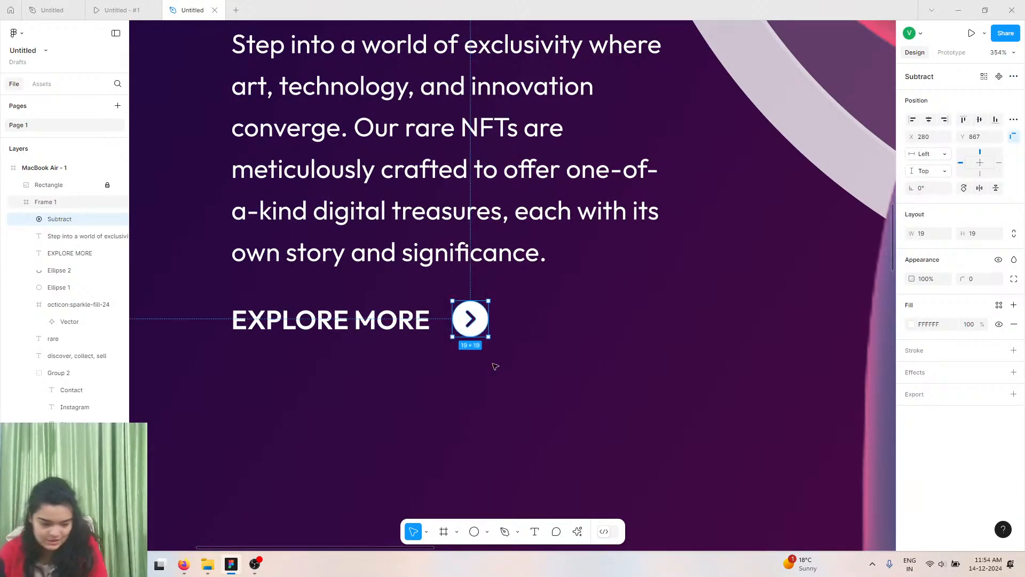
# Nudge the subtracted arrow circle slightly to the right.
pyautogui.scroll(10, 494, 361)
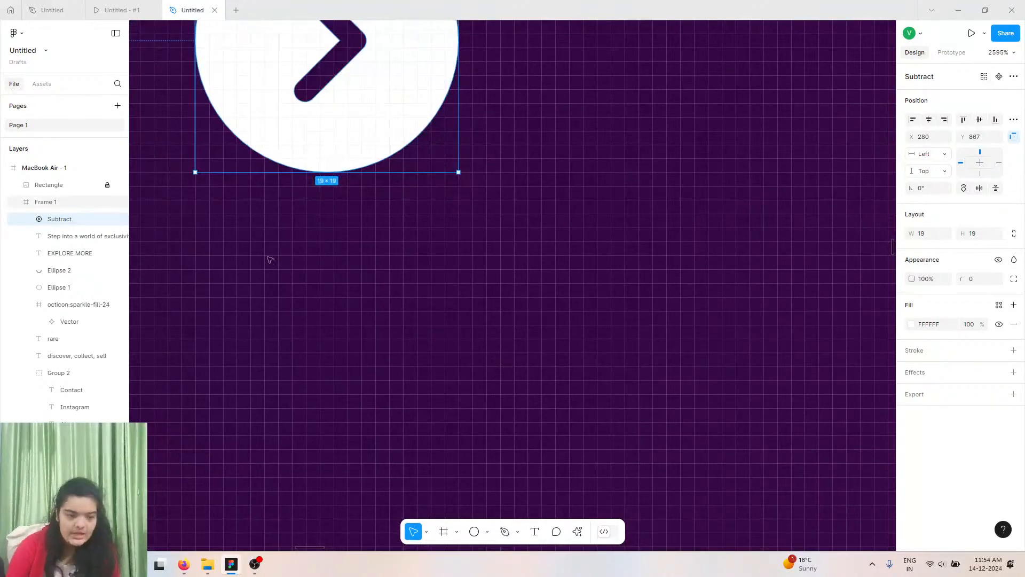
pyautogui.scroll(2, 283, 224)
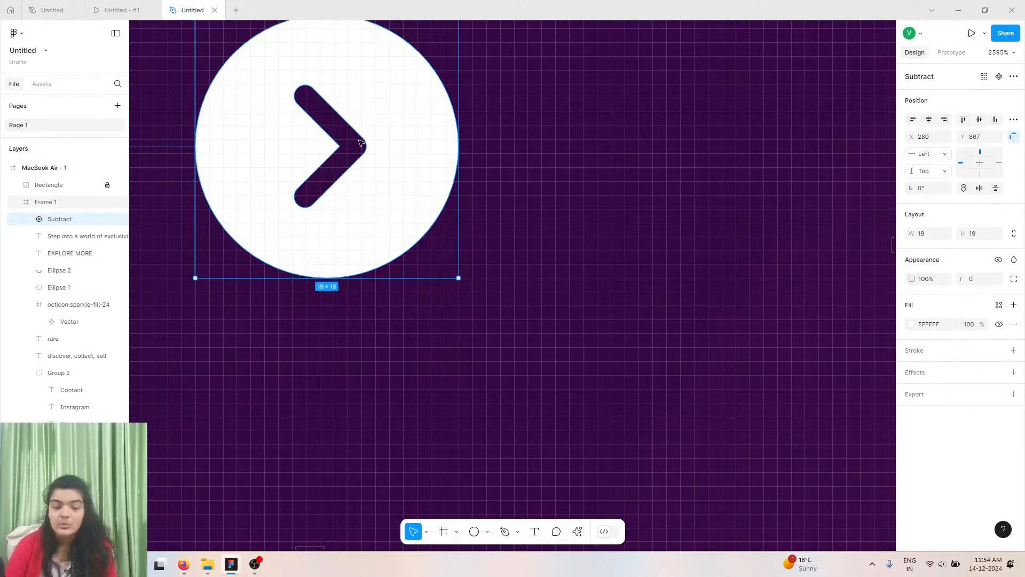
pyautogui.moveTo(381, 110); pyautogui.dragTo(409, 116)
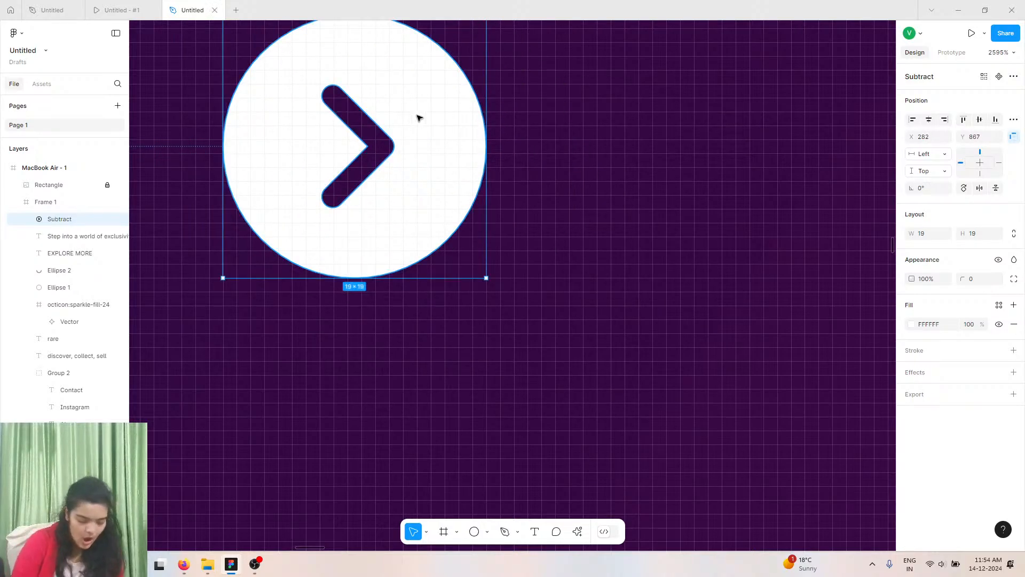
# Wrap the arrow circle in a frame and nudge it slightly left beside the EXPLORE MORE label.
pyautogui.hscroll(-1, 430, 117)
pyautogui.scroll(-4, 430, 117)
pyautogui.hscroll(-3, 431, 118)
pyautogui.scroll(1, 431, 117)
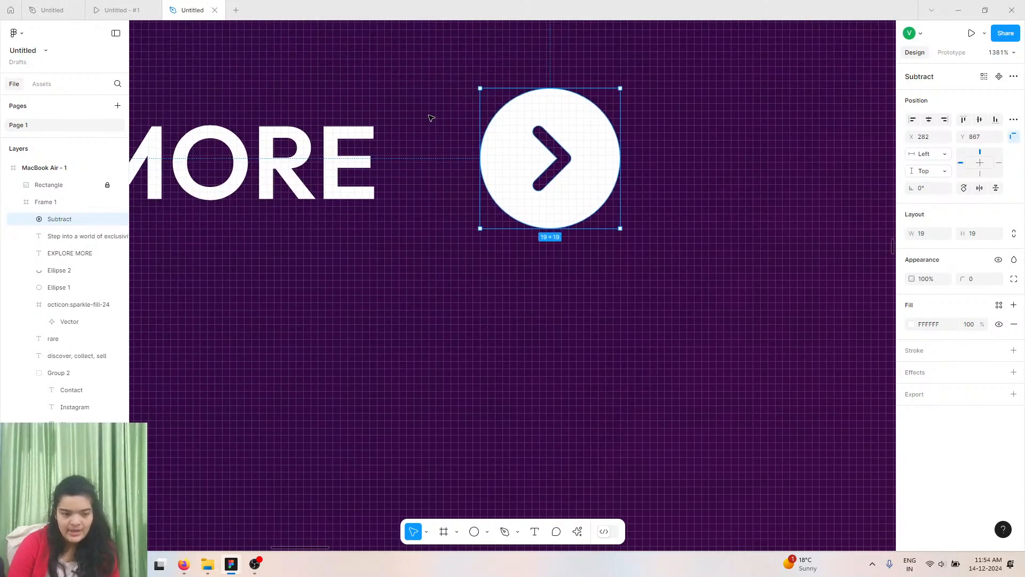
pyautogui.rightClick(514, 158)
pyautogui.click(541, 283)
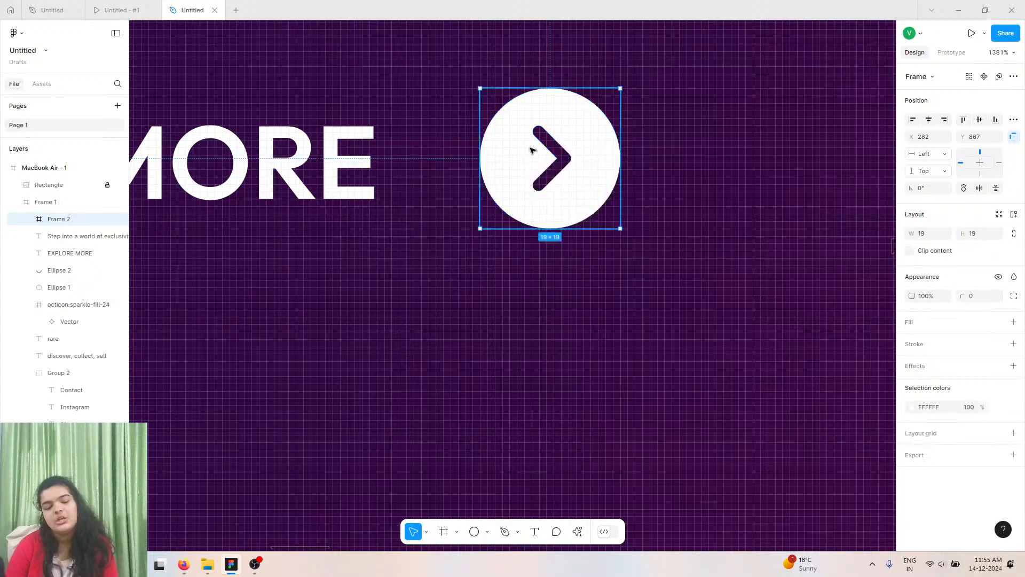
pyautogui.moveTo(532, 150); pyautogui.dragTo(512, 153)
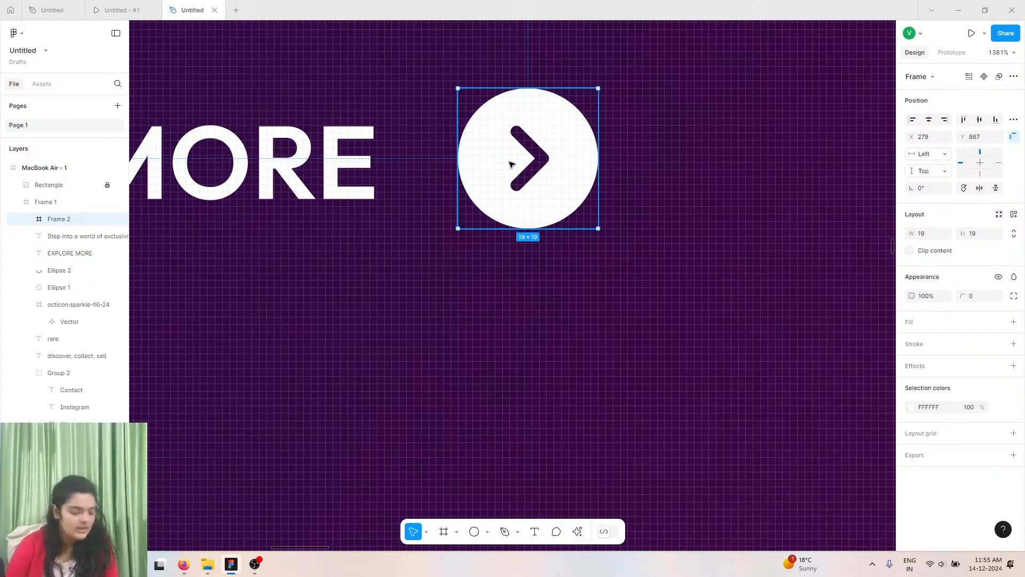
# Change the EXPLORE MORE label's font weight to ExtraBold.
pyautogui.scroll(-10, 512, 164)
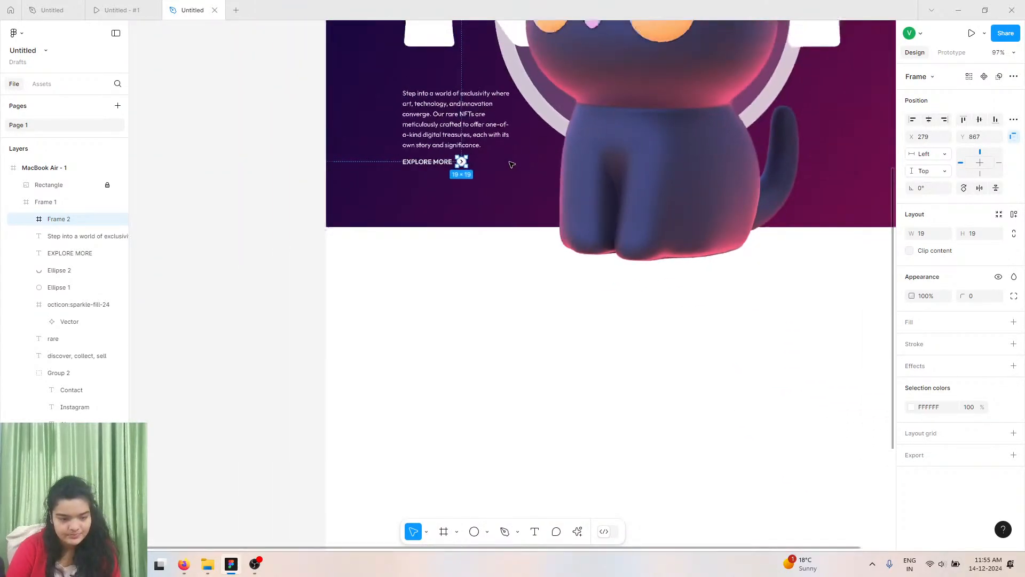
pyautogui.scroll(-3, 512, 164)
pyautogui.click(480, 184)
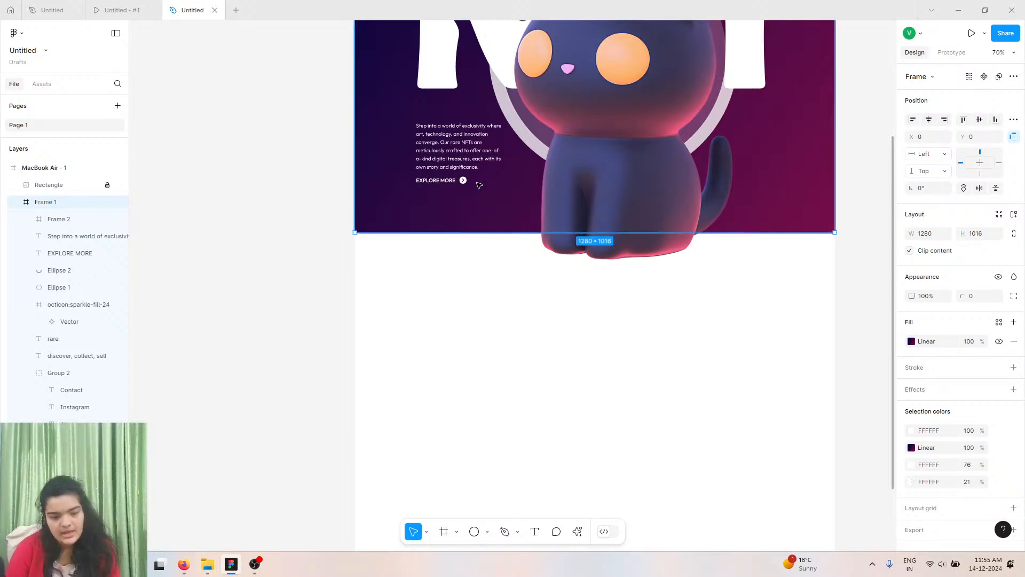
pyautogui.click(451, 183)
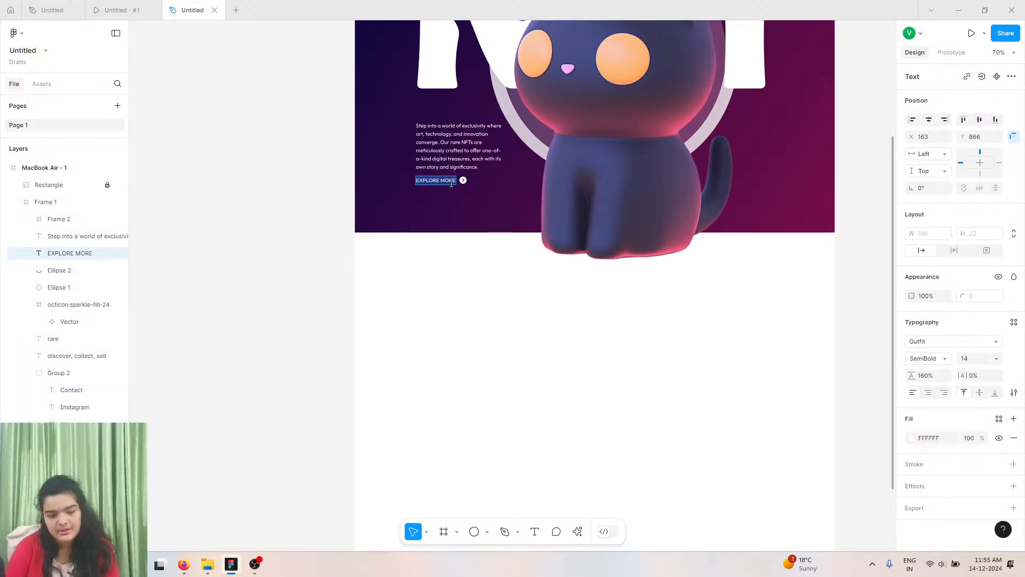
pyautogui.click(927, 357)
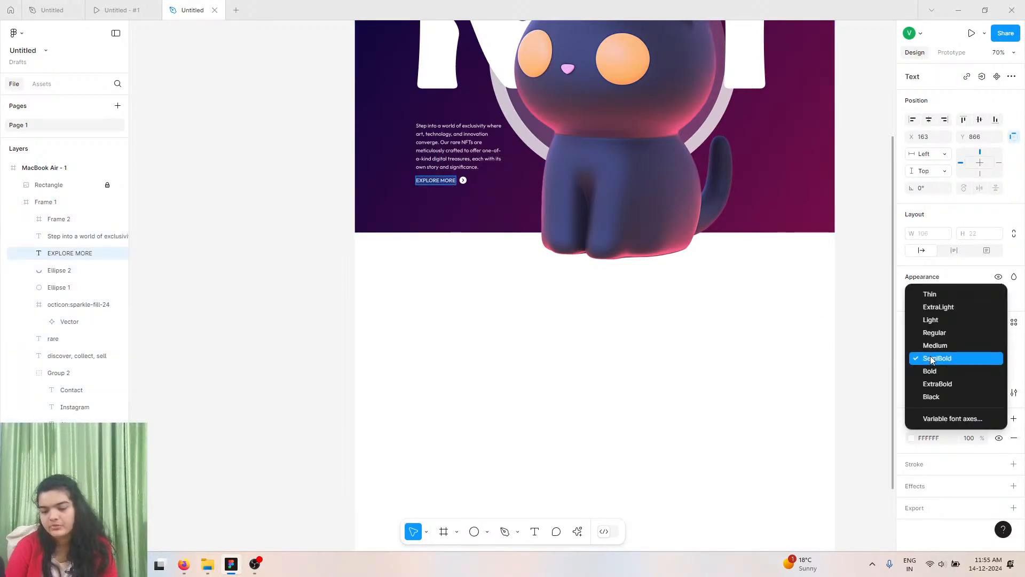
pyautogui.click(934, 382)
pyautogui.scroll(6, 696, 393)
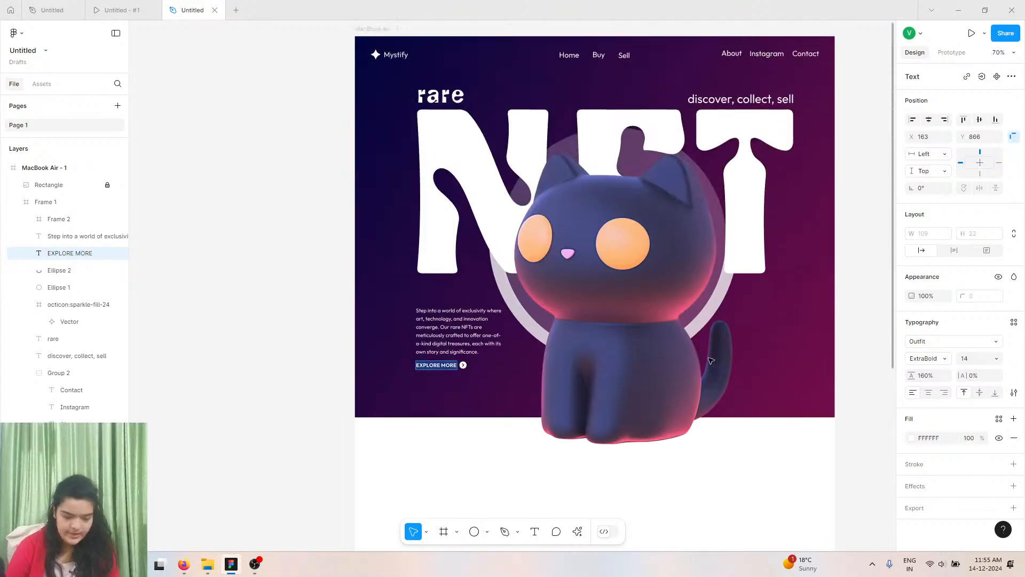
# Switch to the prototype preview tab to compare the hero with the reference design, then return to the editor.
pyautogui.scroll(-3, 743, 368)
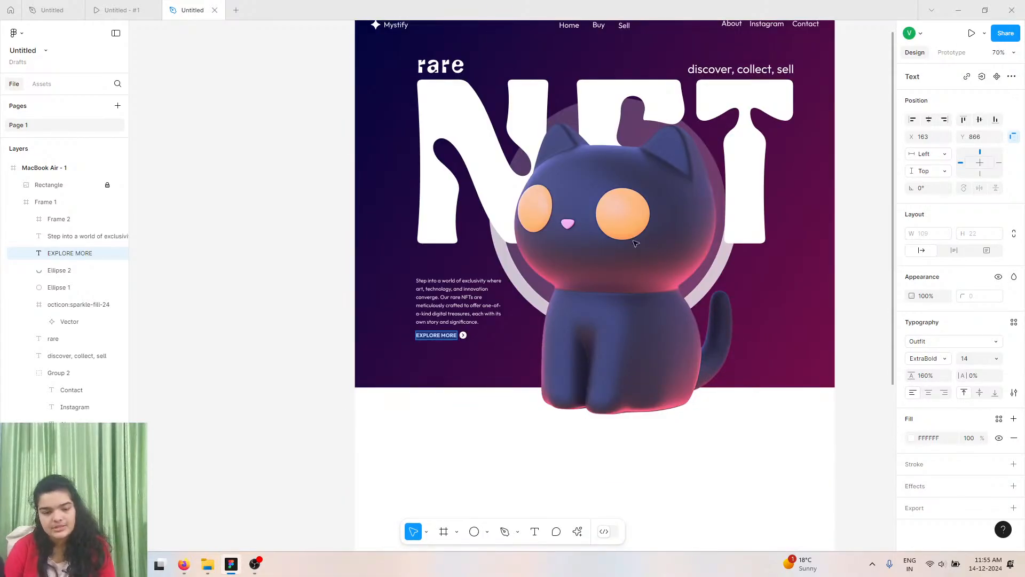
pyautogui.click(121, 10)
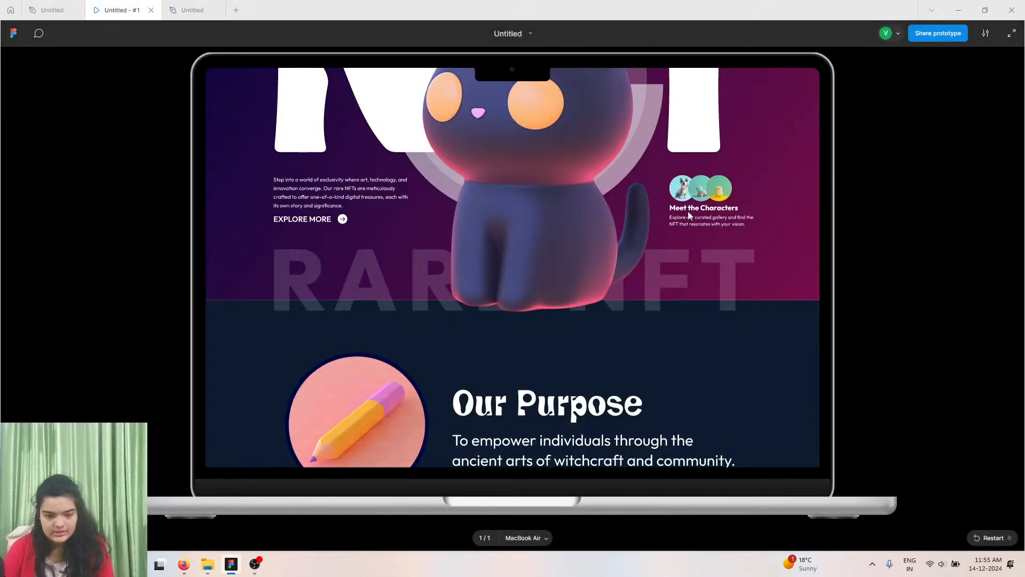
pyautogui.hotkey('ctrl', 'Tab')
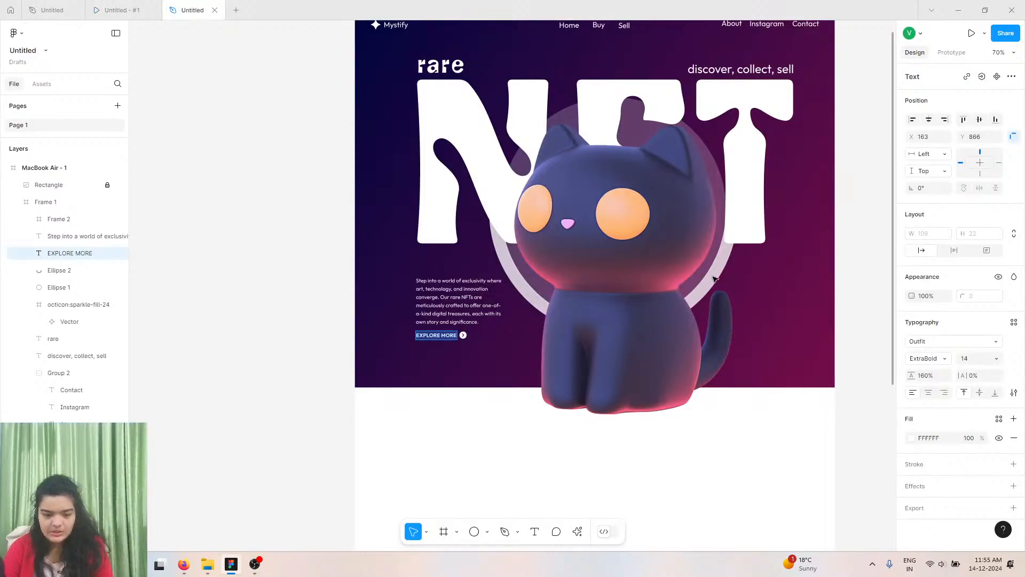
# Select the cat image rectangle together with the hero frame and move the cat image down slightly.
pyautogui.press('Escape')
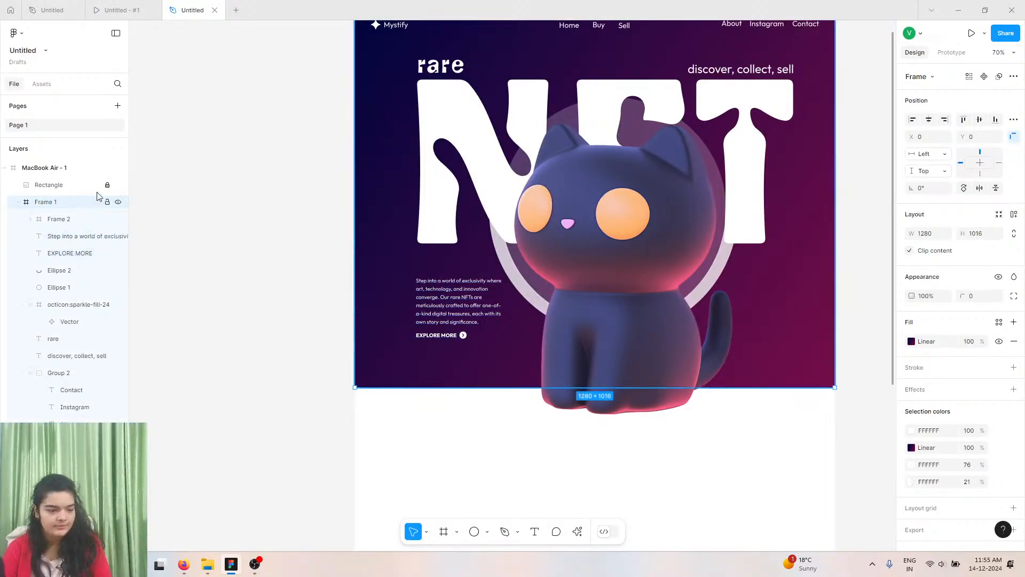
pyautogui.click(111, 188)
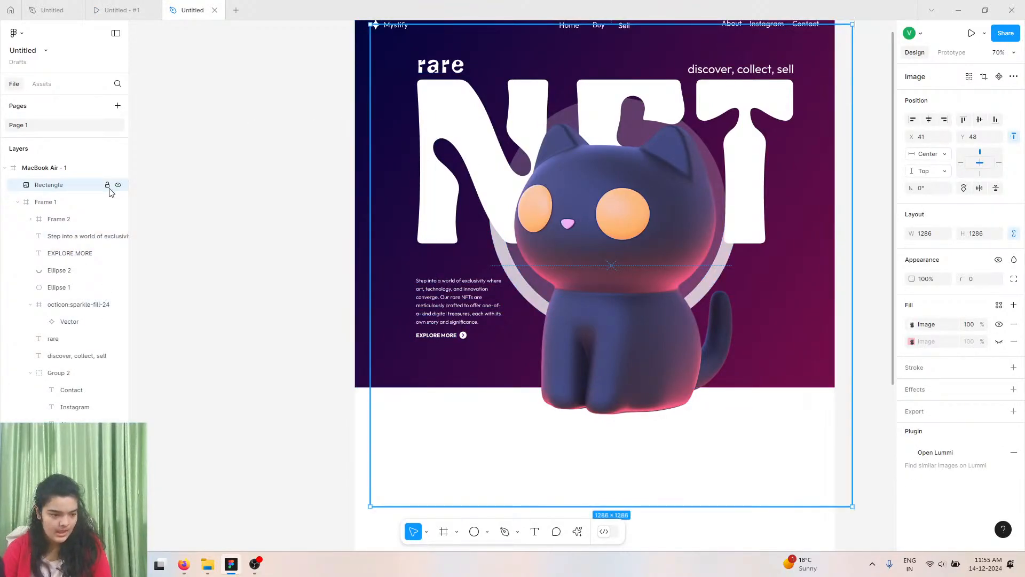
pyautogui.click(307, 213)
pyautogui.moveTo(337, 56); pyautogui.dragTo(790, 377)
pyautogui.moveTo(671, 279); pyautogui.dragTo(670, 297)
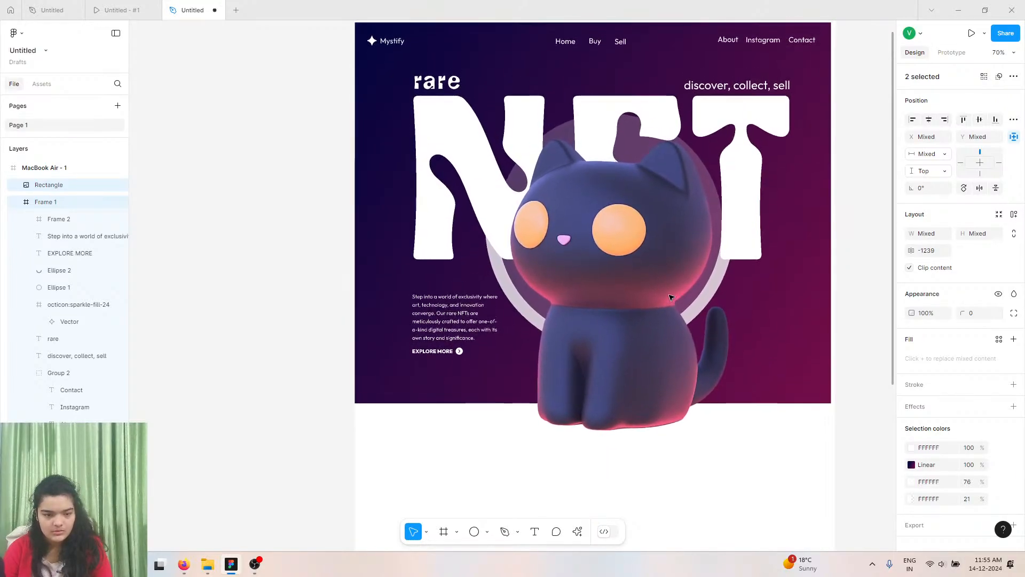
pyautogui.scroll(2, 670, 296)
pyautogui.click(662, 296)
pyautogui.click(282, 227)
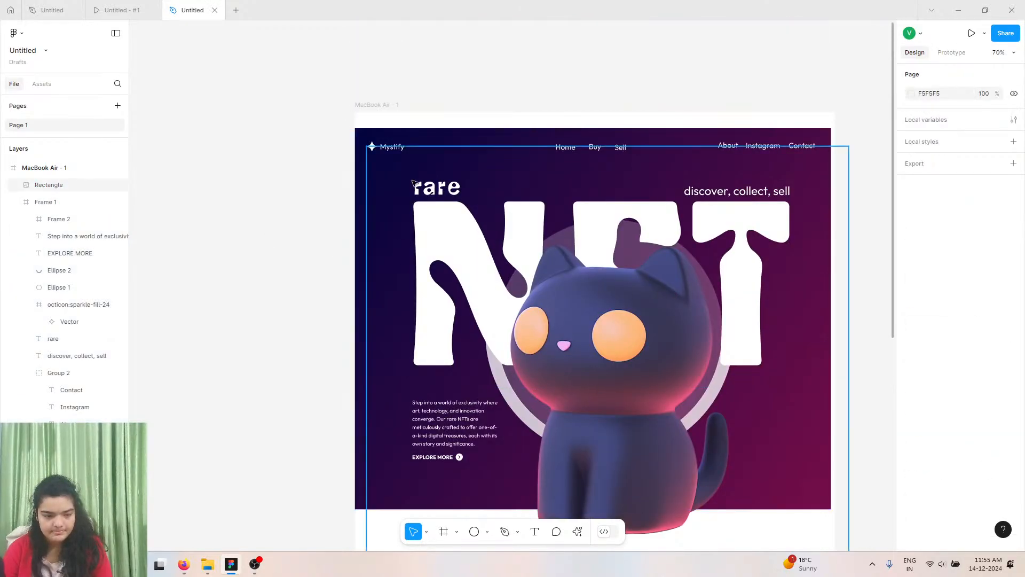
# Inspect the hero frame's contents and the cat image's fill settings.
pyautogui.click(400, 132)
pyautogui.moveTo(428, 135); pyautogui.dragTo(429, 129)
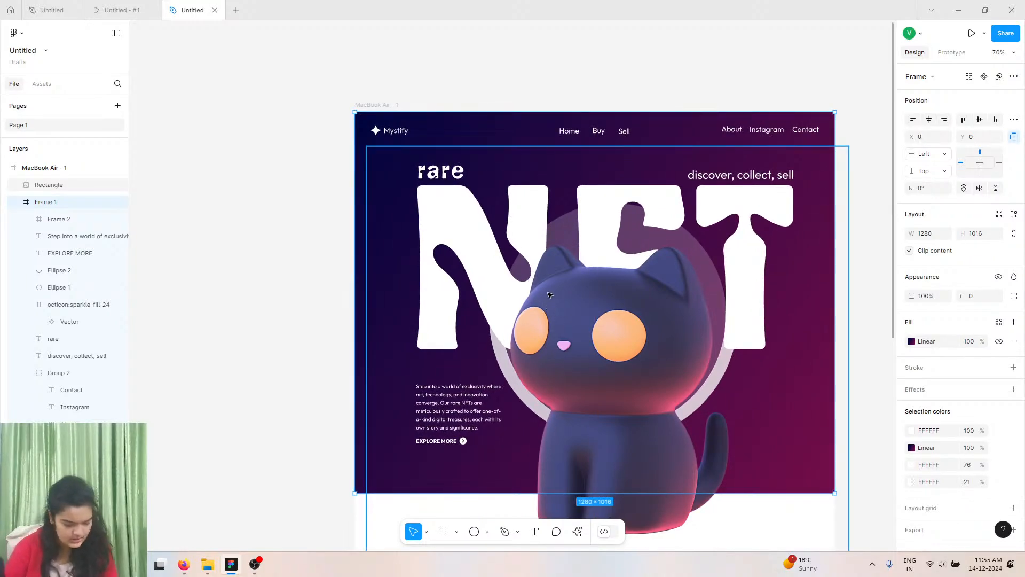
pyautogui.scroll(-2, 641, 363)
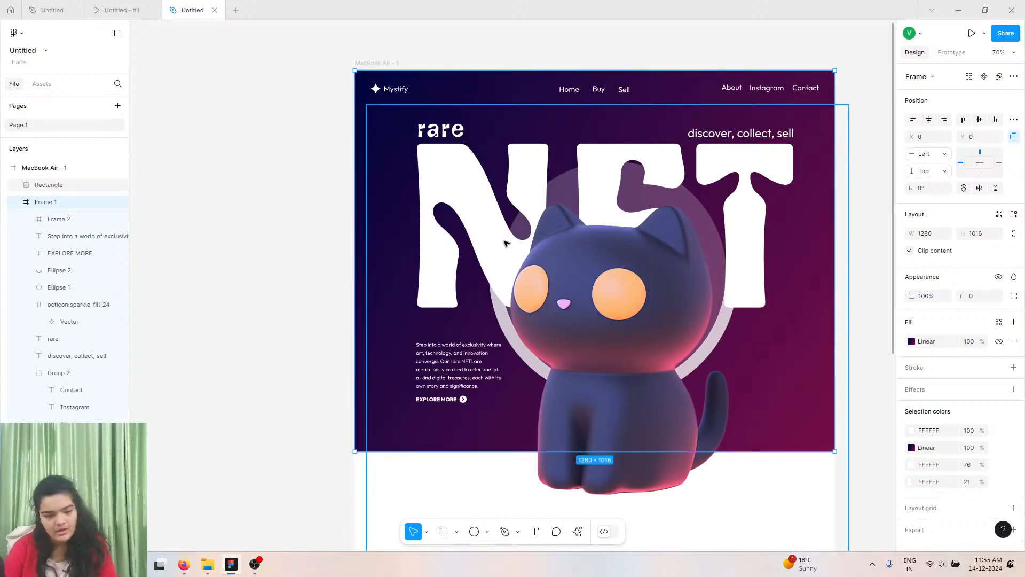
pyautogui.doubleClick(506, 243)
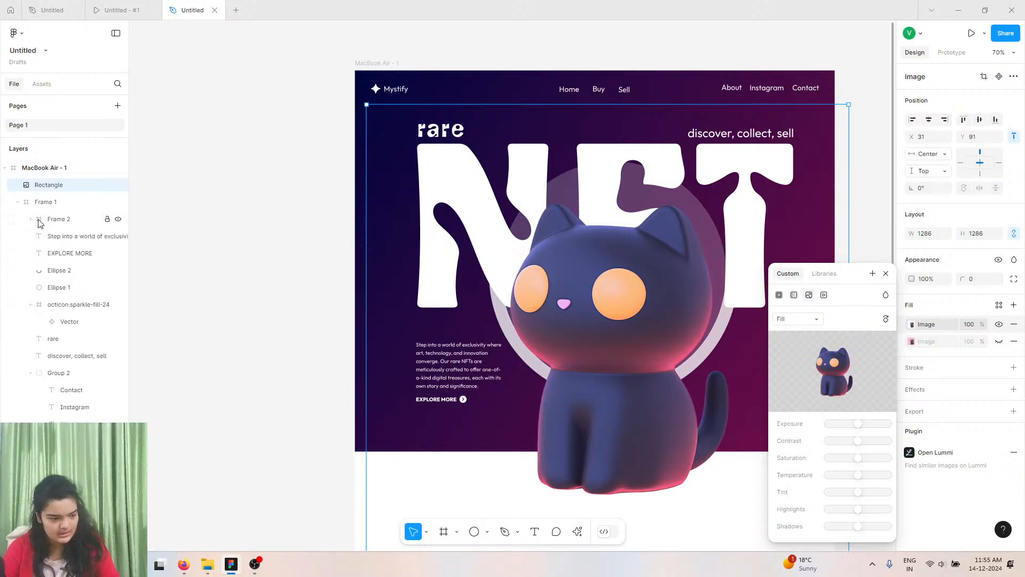
pyautogui.keyDown('shift'); pyautogui.click(56, 219); pyautogui.keyUp('shift')
pyautogui.hotkey('ctrl', 'a')
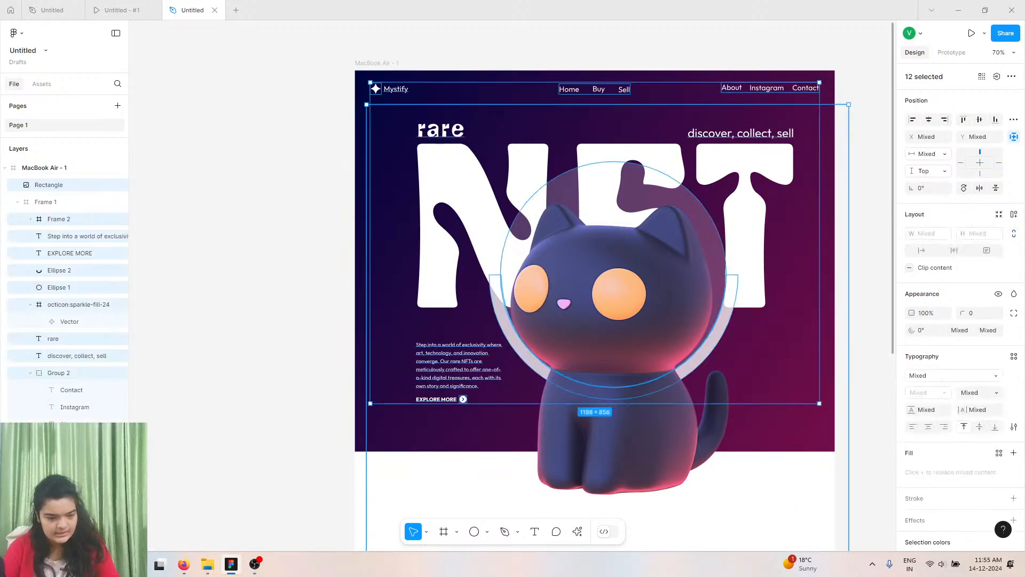
pyautogui.click(342, 103)
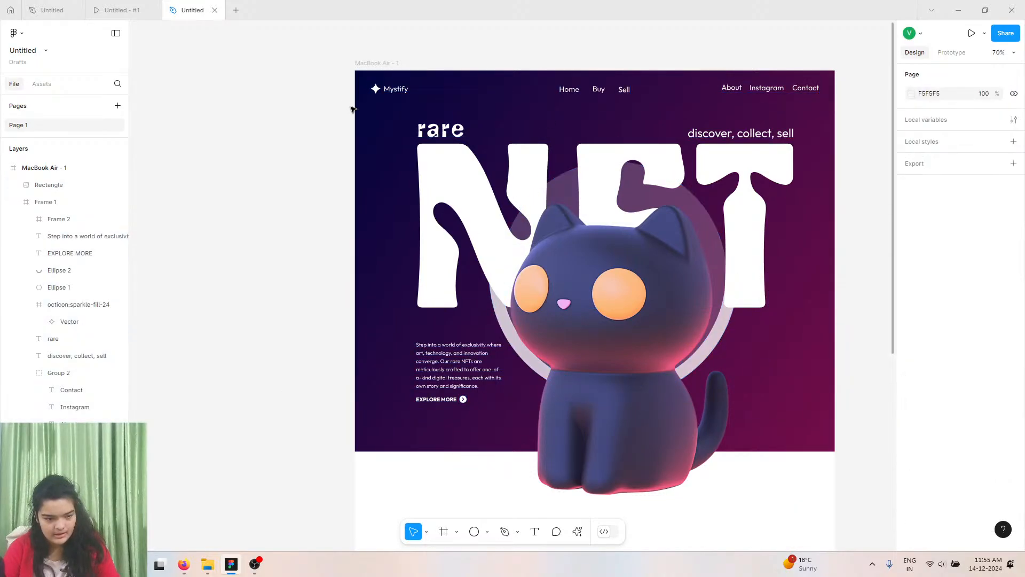
pyautogui.click(358, 110)
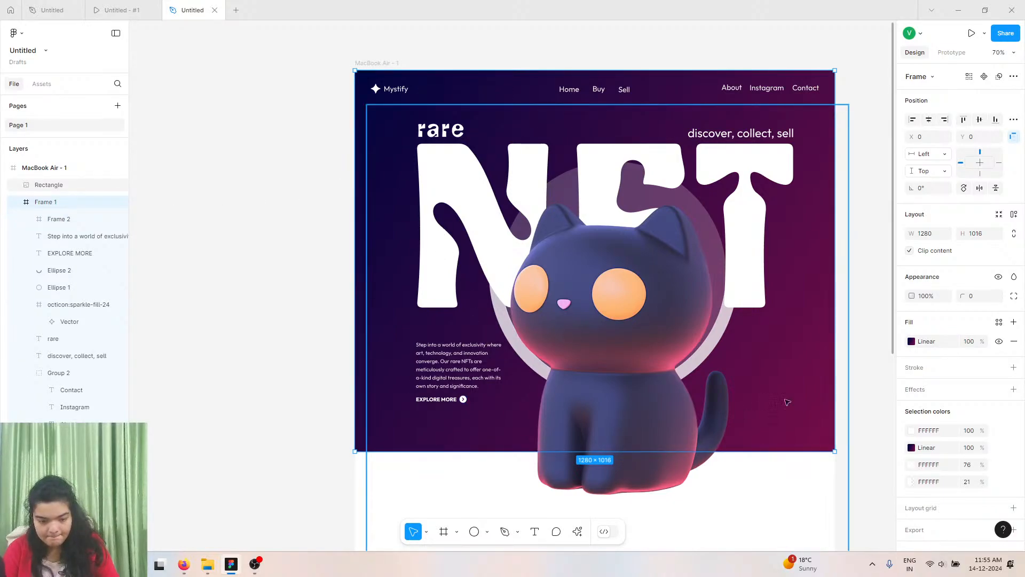
pyautogui.doubleClick(519, 287)
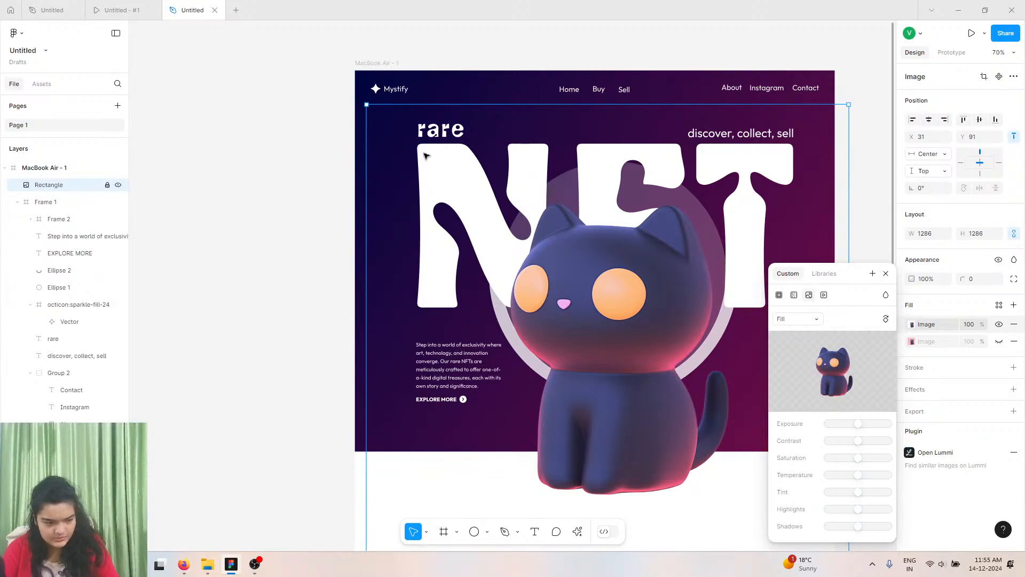
pyautogui.click(315, 139)
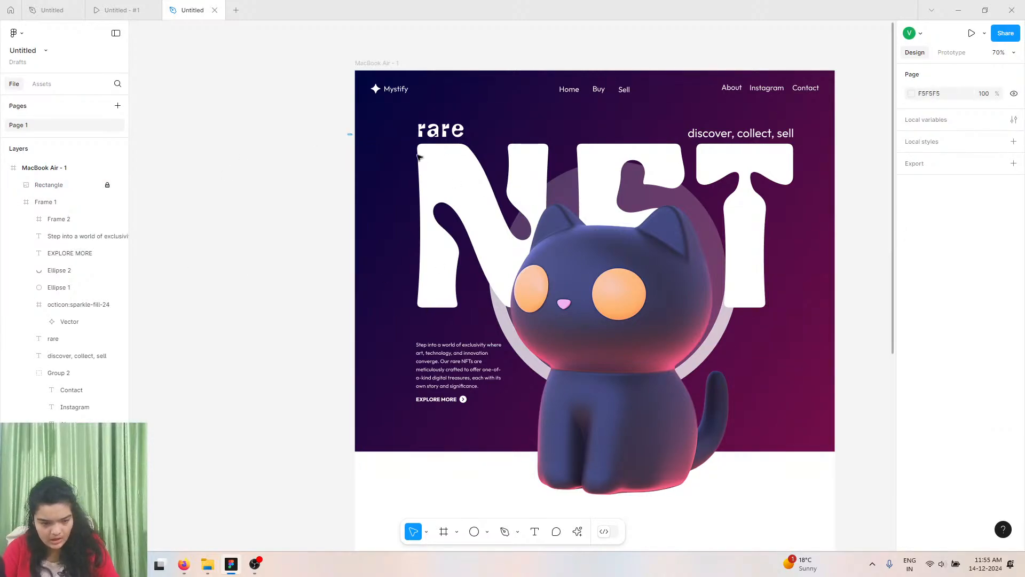
# Select the rare and NFT texts, paragraph, EXPLORE MORE button and both circles and shift them slightly left.
pyautogui.moveTo(350, 134); pyautogui.dragTo(752, 358)
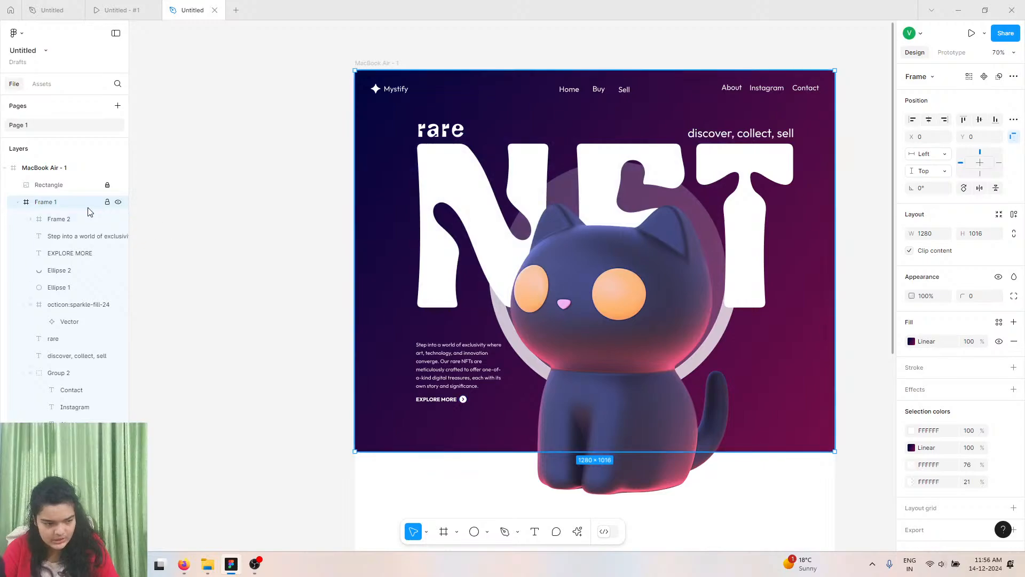
pyautogui.click(328, 133)
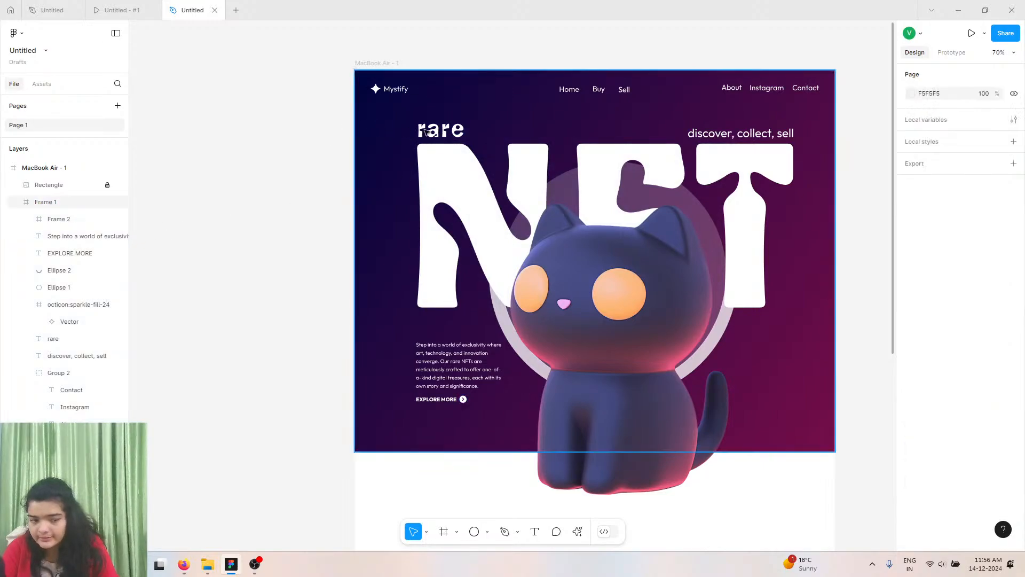
pyautogui.click(426, 131)
pyautogui.click(426, 131)
pyautogui.keyDown('shift'); pyautogui.click(449, 169); pyautogui.keyUp('shift')
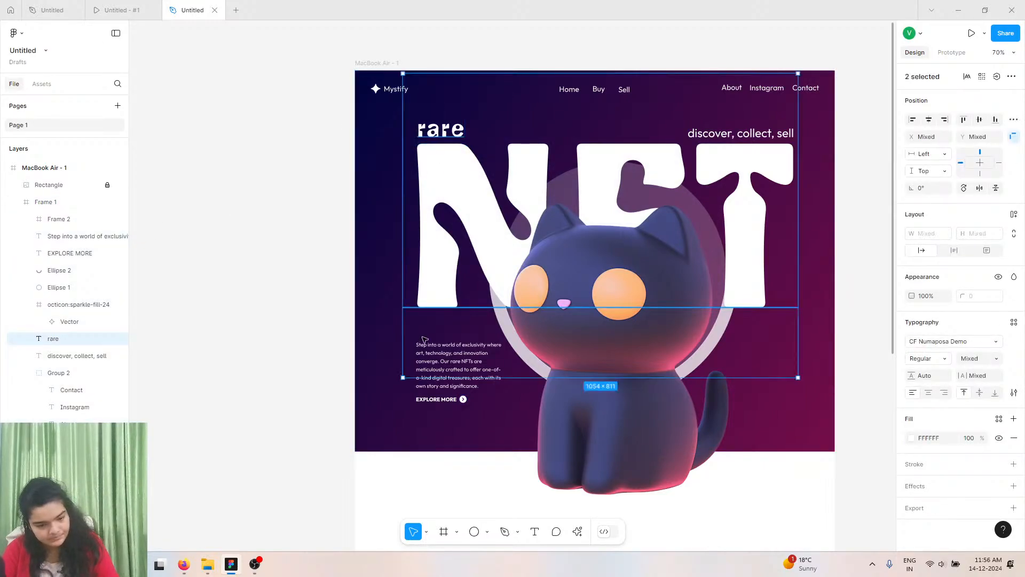
pyautogui.keyDown('shift'); pyautogui.click(425, 344); pyautogui.keyUp('shift')
pyautogui.keyDown('shift'); pyautogui.click(450, 399); pyautogui.keyUp('shift')
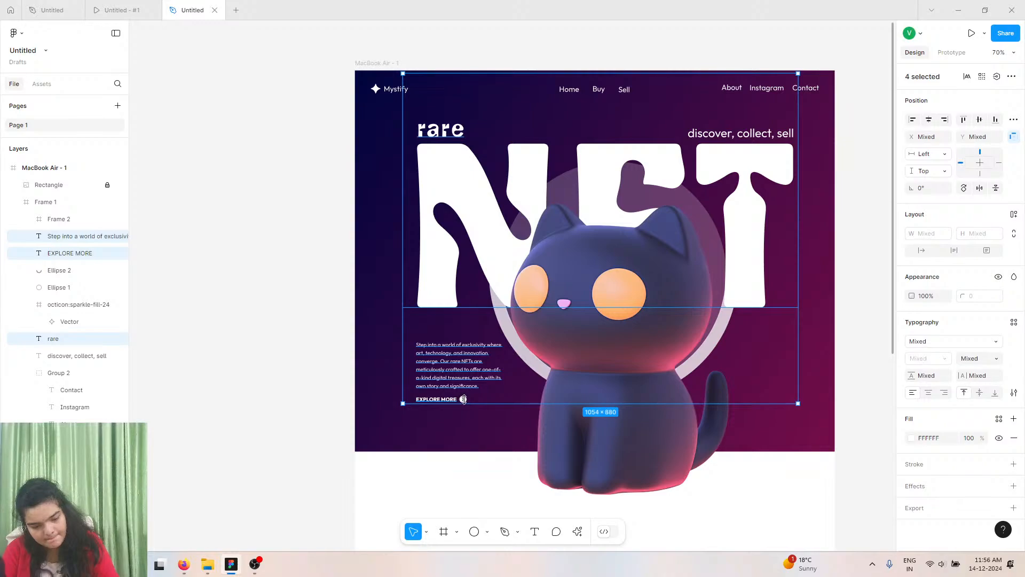
pyautogui.keyDown('shift'); pyautogui.click(463, 399); pyautogui.keyUp('shift')
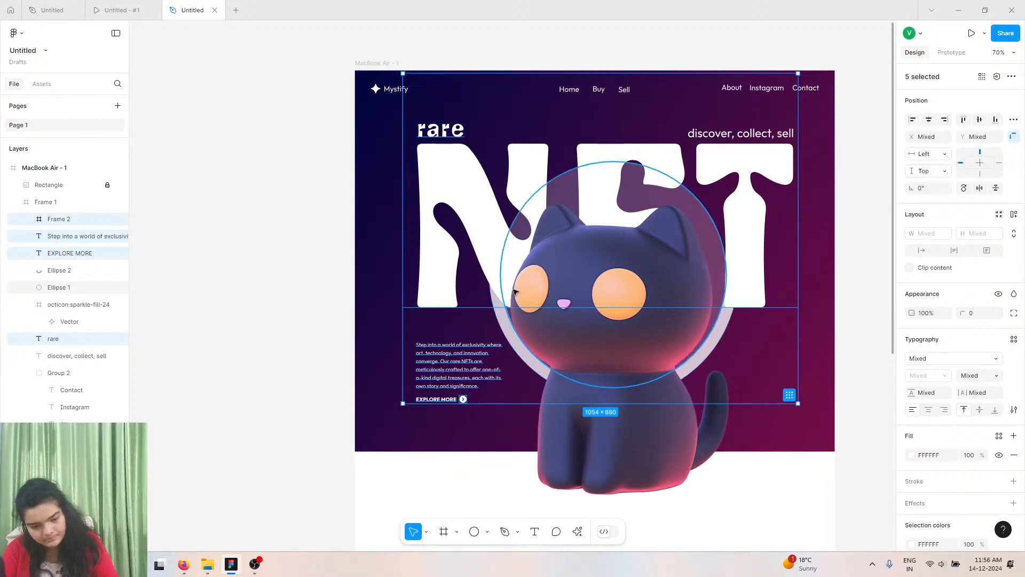
pyautogui.keyDown('shift'); pyautogui.click(502, 315); pyautogui.keyUp('shift')
pyautogui.keyDown('shift'); pyautogui.click(503, 323); pyautogui.keyUp('shift')
pyautogui.moveTo(577, 264); pyautogui.dragTo(569, 264)
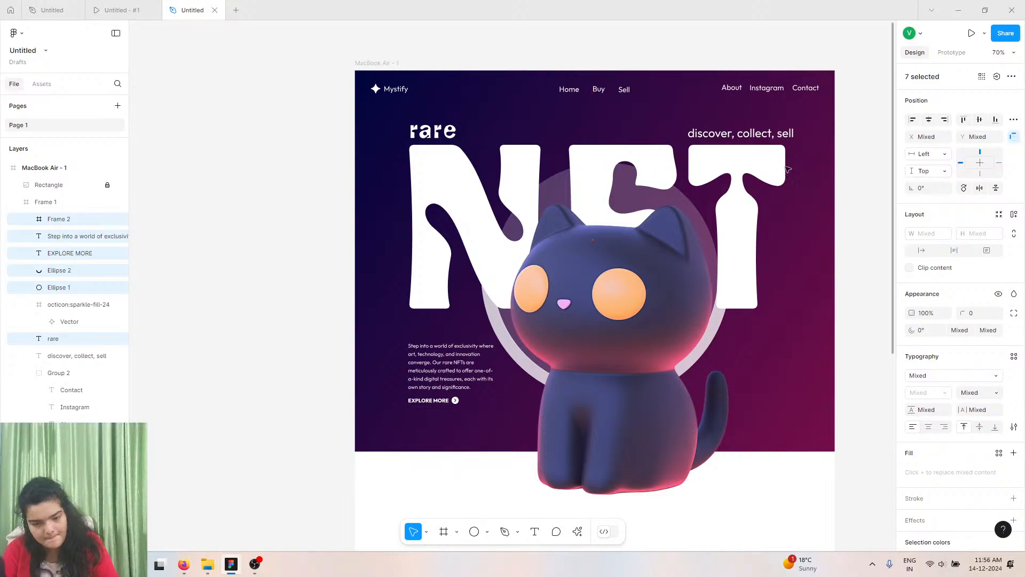
pyautogui.moveTo(783, 137); pyautogui.dragTo(781, 136)
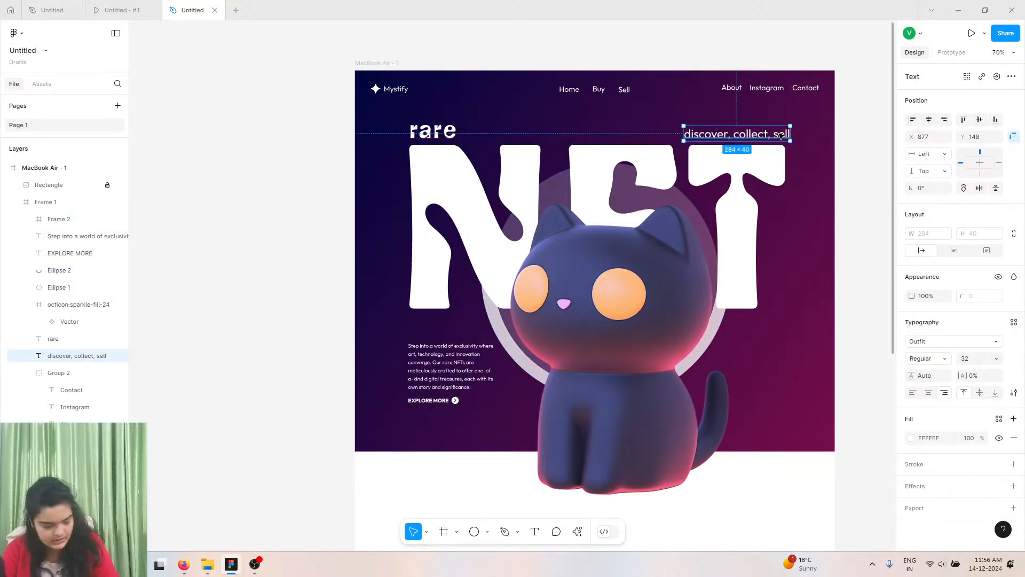
pyautogui.hotkey('ctrl', 'z')
# Reselect the rare and NFT texts, outer circle, paragraph and EXPLORE MORE label and nudge them slightly right.
pyautogui.click(437, 131)
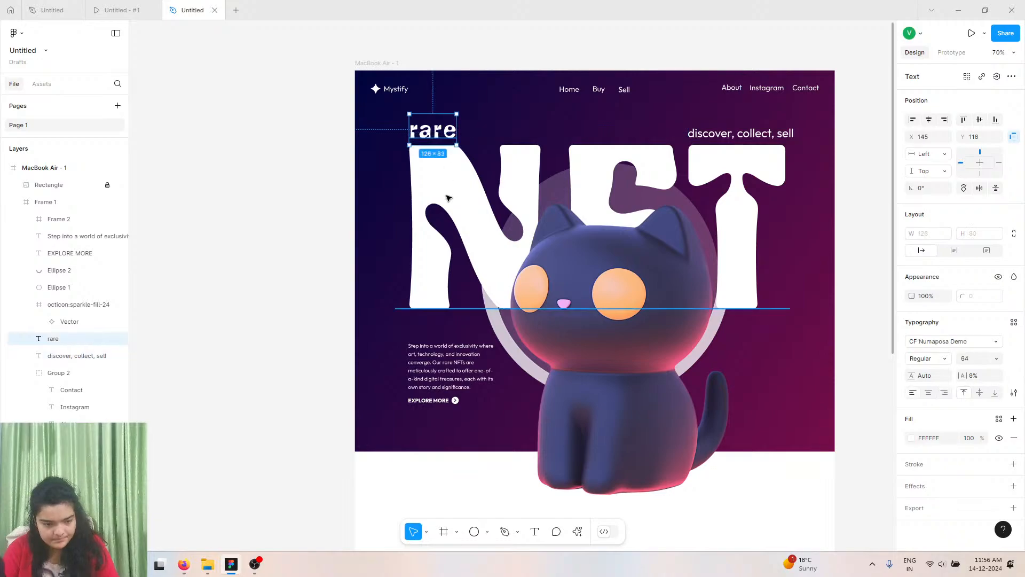
pyautogui.keyDown('shift'); pyautogui.click(439, 232); pyautogui.keyUp('shift')
pyautogui.keyDown('shift'); pyautogui.click(487, 315); pyautogui.keyUp('shift')
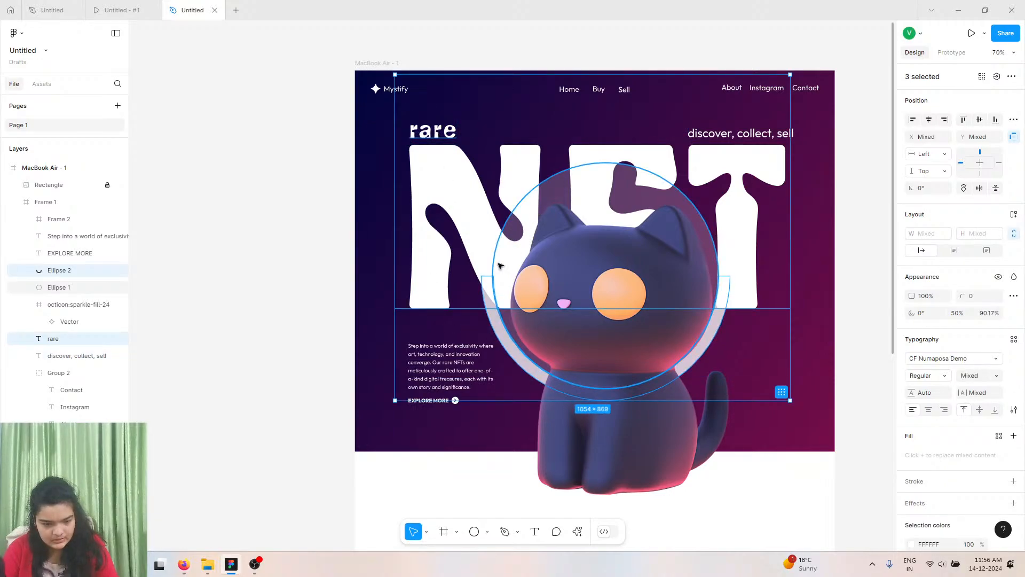
pyautogui.keyDown('shift'); pyautogui.click(451, 363); pyautogui.keyUp('shift')
pyautogui.keyDown('shift'); pyautogui.click(434, 403); pyautogui.keyUp('shift')
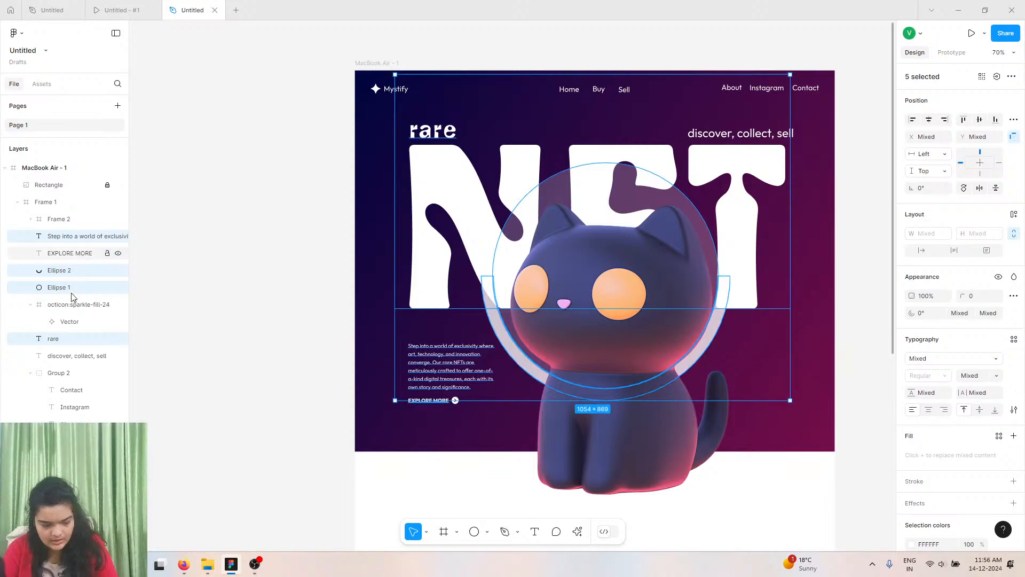
pyautogui.click(72, 253)
pyautogui.hotkey('ctrl', 'z')
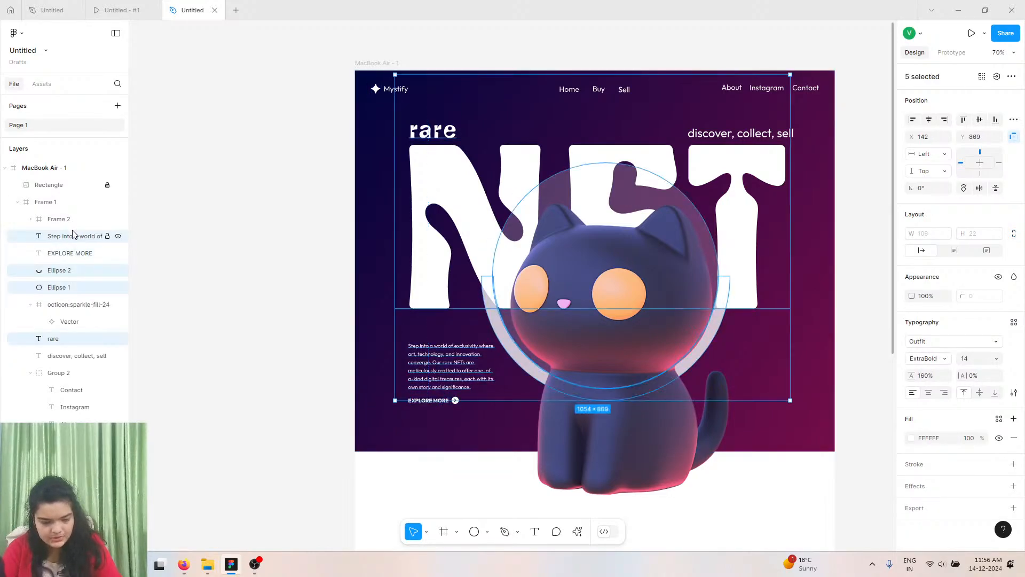
pyautogui.moveTo(471, 271); pyautogui.dragTo(479, 274)
pyautogui.scroll(5, 440, 396)
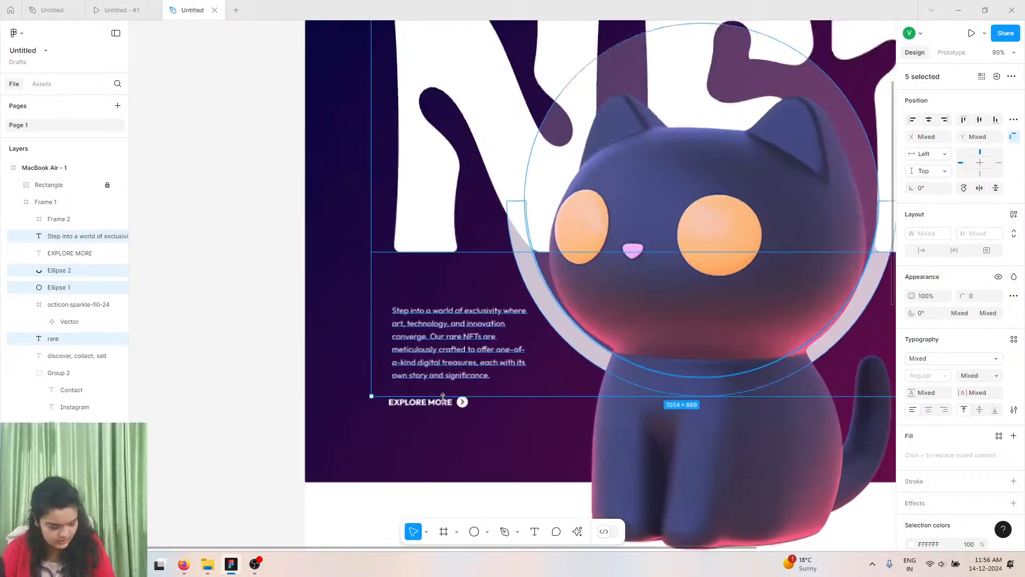
# Select the EXPLORE MORE label with its arrow circle and move them up slightly beneath the paragraph.
pyautogui.click(436, 407)
pyautogui.keyDown('shift'); pyautogui.click(473, 406); pyautogui.keyUp('shift')
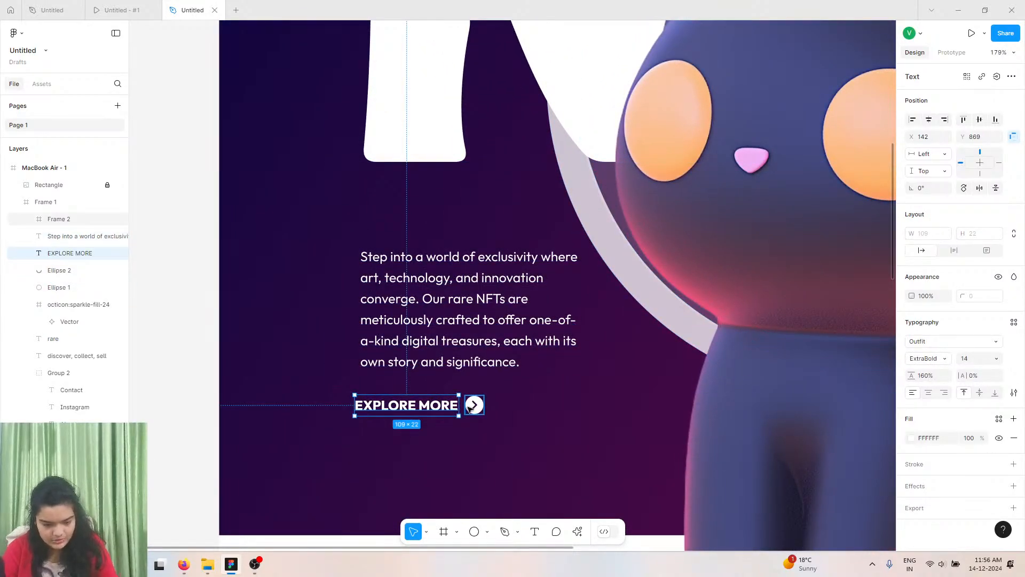
pyautogui.moveTo(418, 404); pyautogui.dragTo(423, 384)
pyautogui.hscroll(1, 484, 358)
pyautogui.hotkey('shift', '1')
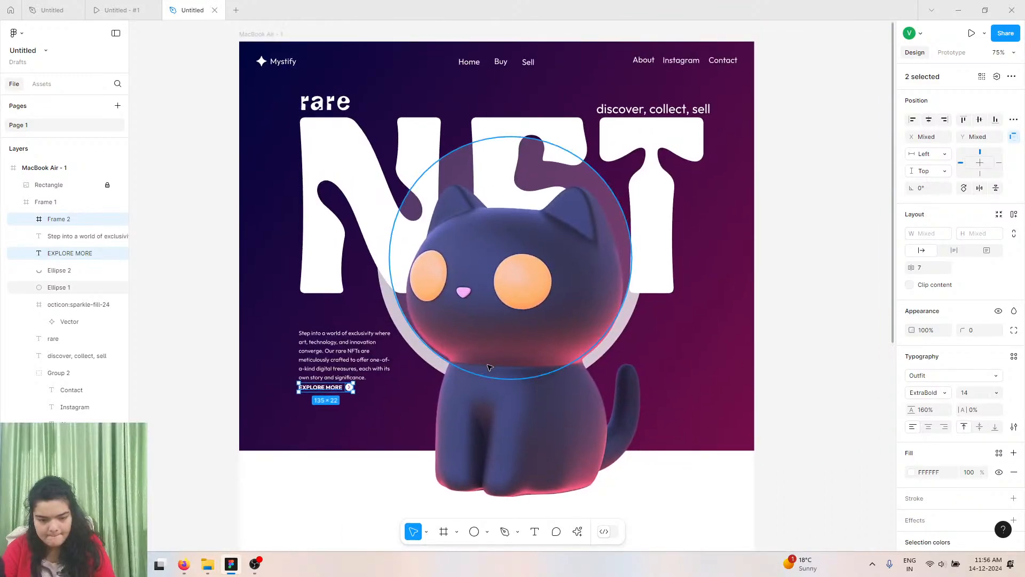
# Nudge the cat image slightly left and up, then lock its layer.
pyautogui.click(500, 307)
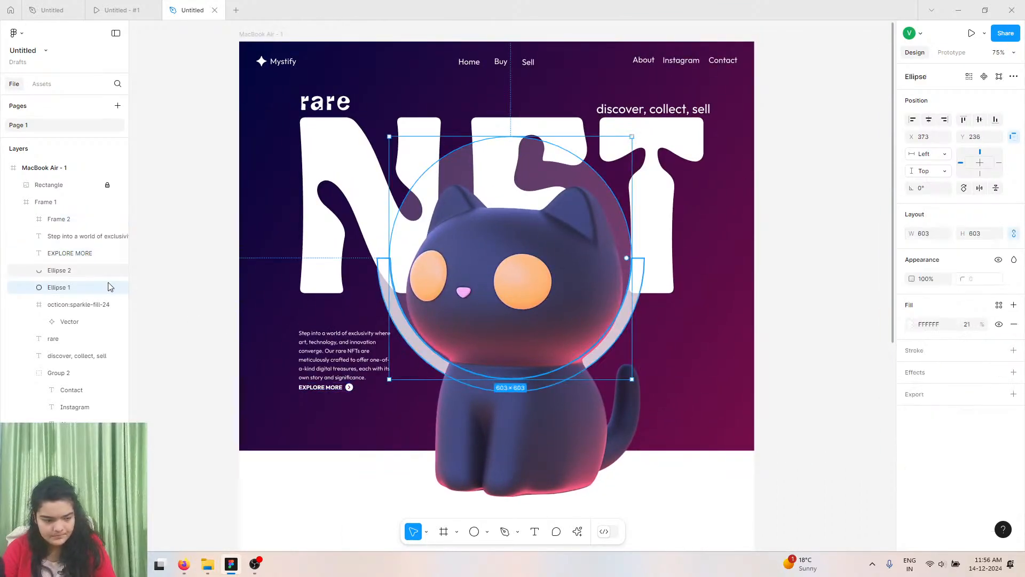
pyautogui.click(109, 184)
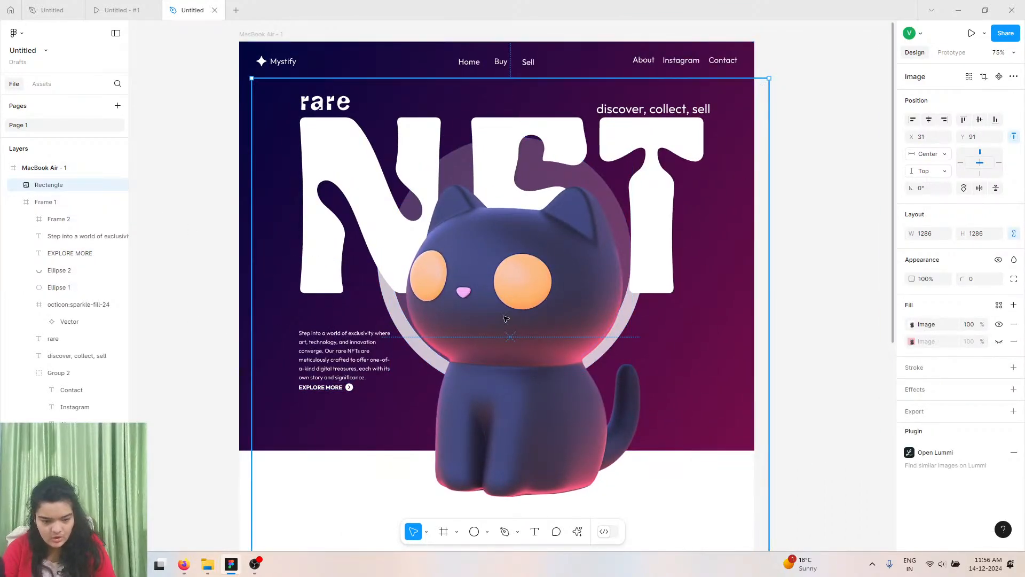
pyautogui.moveTo(506, 319); pyautogui.dragTo(497, 316)
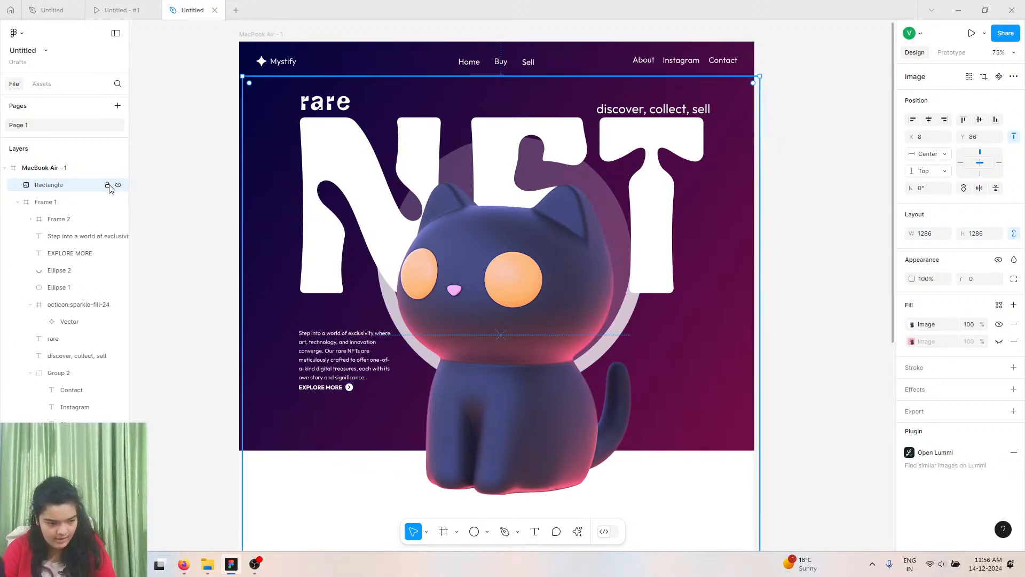
pyautogui.click(107, 185)
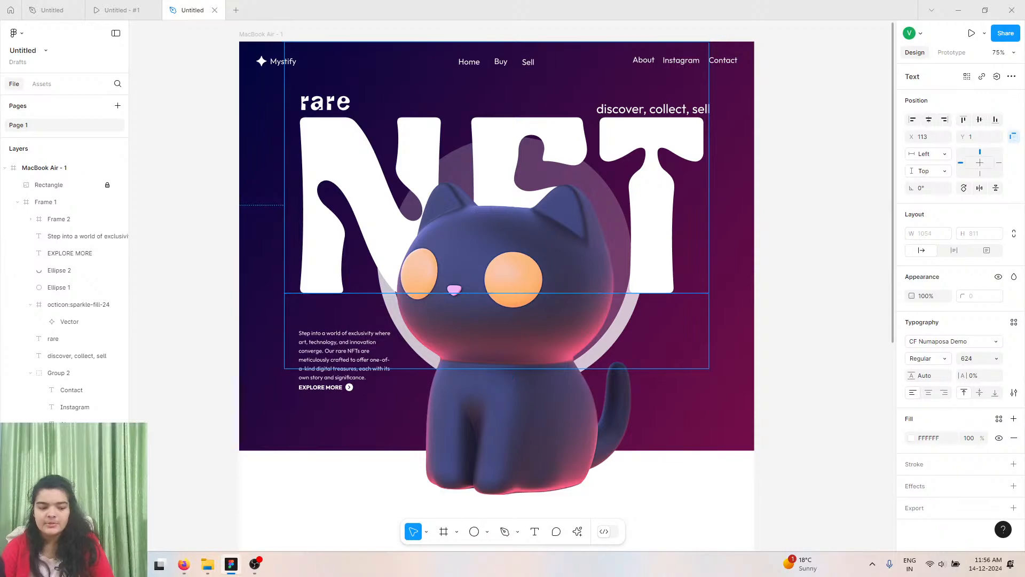
pyautogui.click(769, 314)
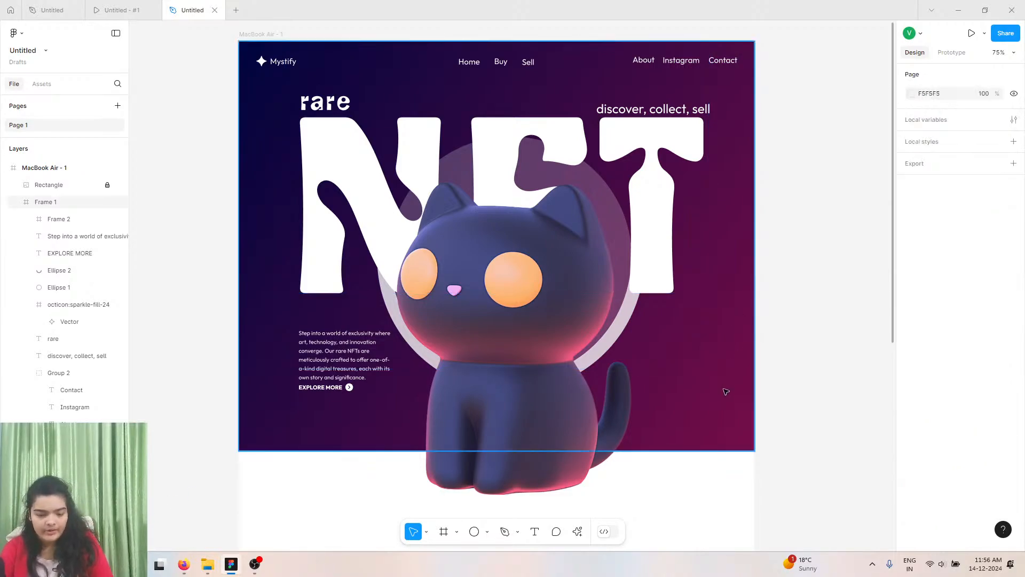
pyautogui.scroll(5, 727, 393)
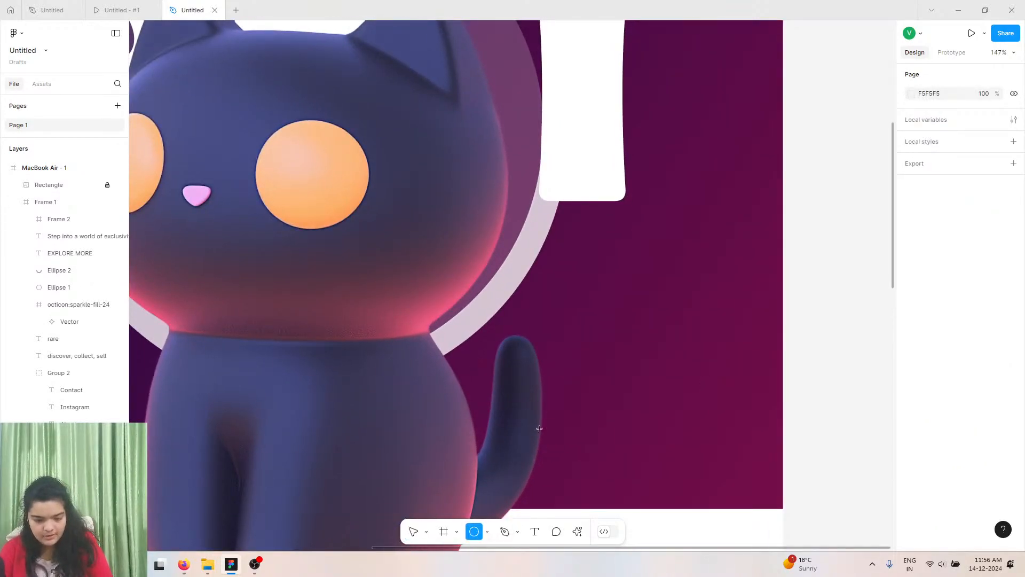
# Create three overlapping 48 × 48 circles in a row to the right of the cat's tail.
pyautogui.click(605, 295)
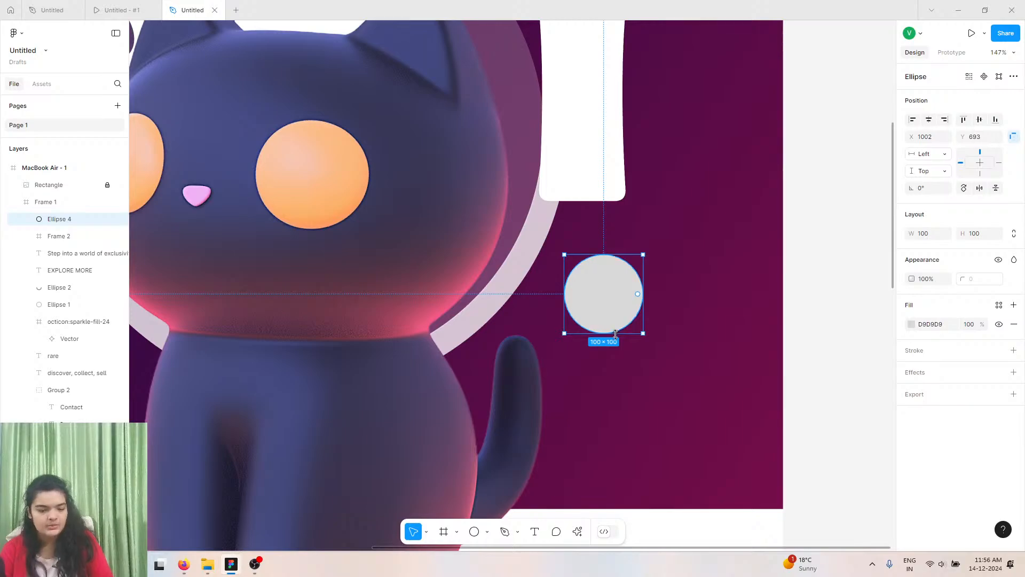
pyautogui.click(614, 337)
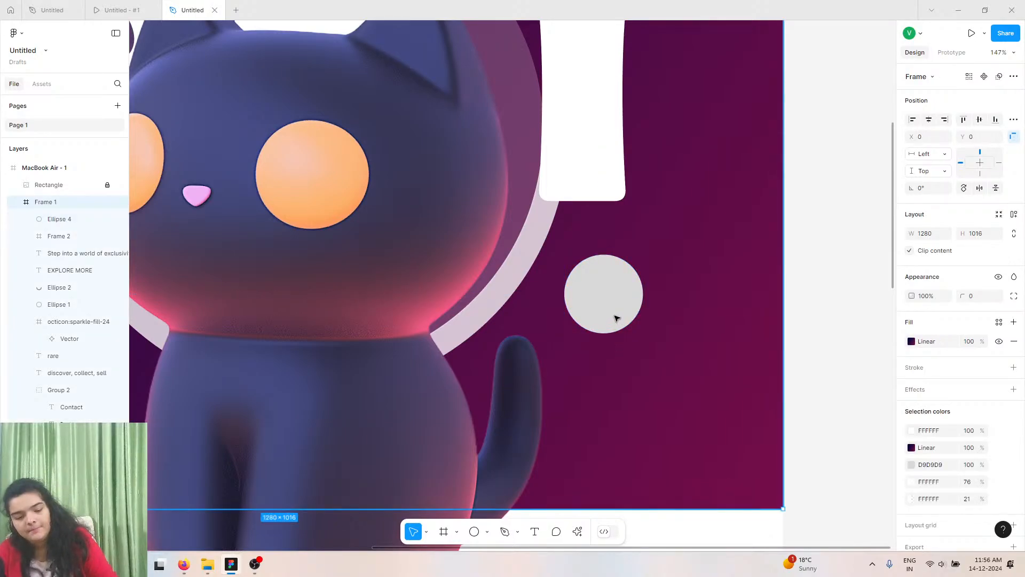
pyautogui.click(616, 319)
pyautogui.moveTo(608, 332); pyautogui.dragTo(661, 326)
pyautogui.click(587, 338)
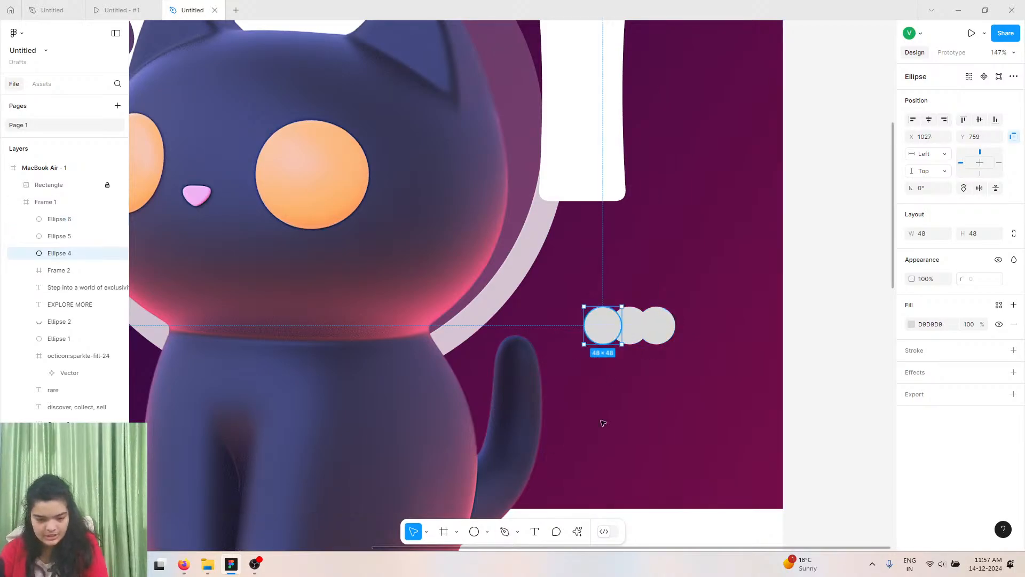
# Open the Lummi plugin's 3D images and fill the first circle with the dog figure image.
pyautogui.click(578, 531)
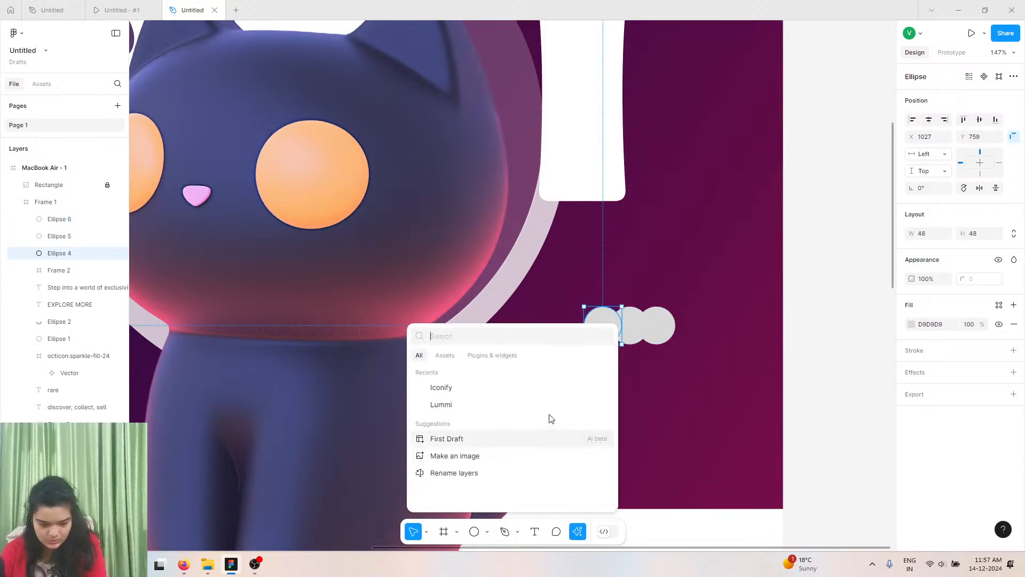
pyautogui.click(453, 406)
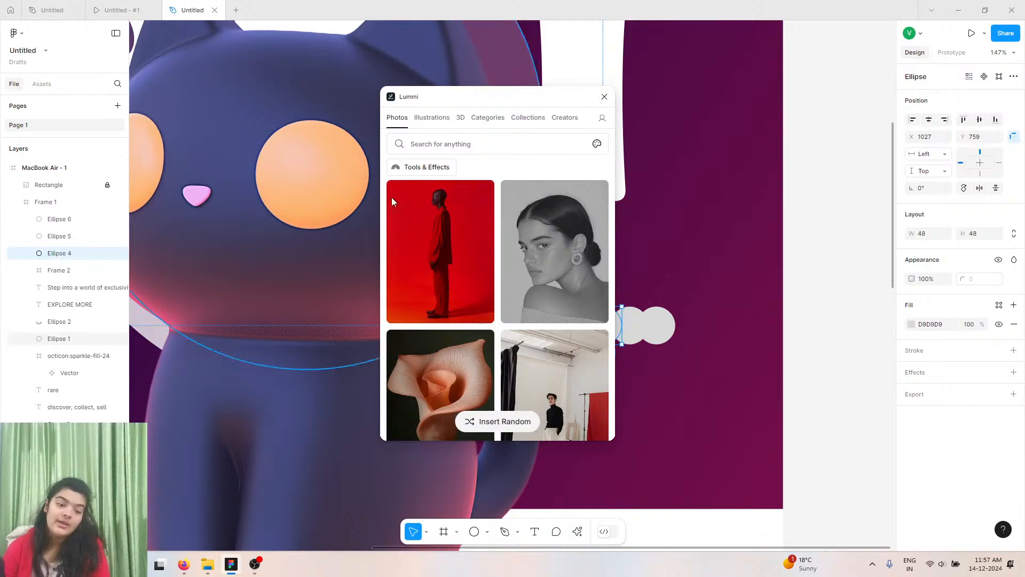
pyautogui.click(461, 123)
pyautogui.scroll(-5, 454, 181)
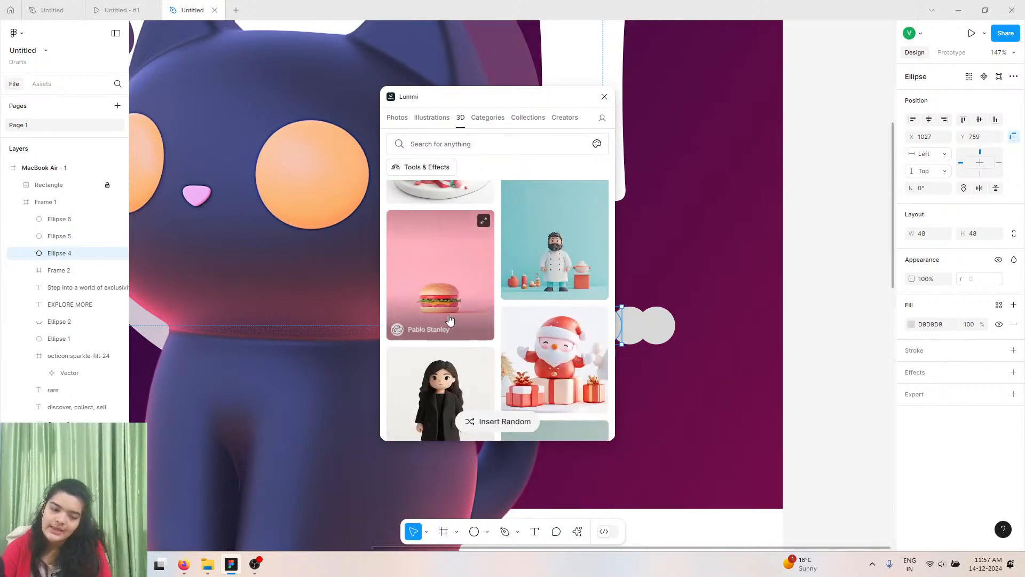
pyautogui.scroll(-5, 449, 319)
pyautogui.scroll(-3, 472, 321)
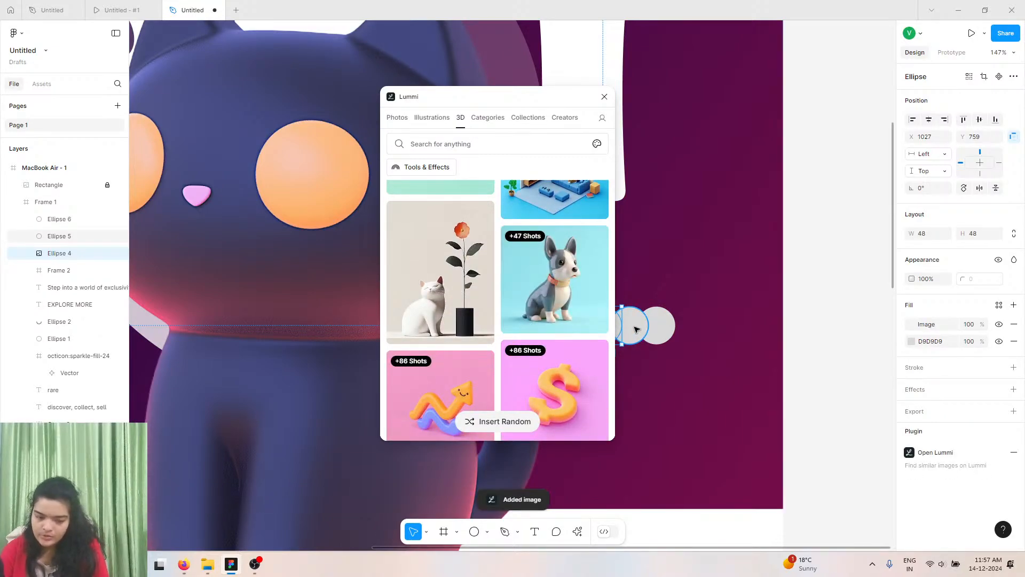
# Fill the second circle with a yellow bear image and the third with a turtle image from Lummi, then close the plugin.
pyautogui.click(657, 324)
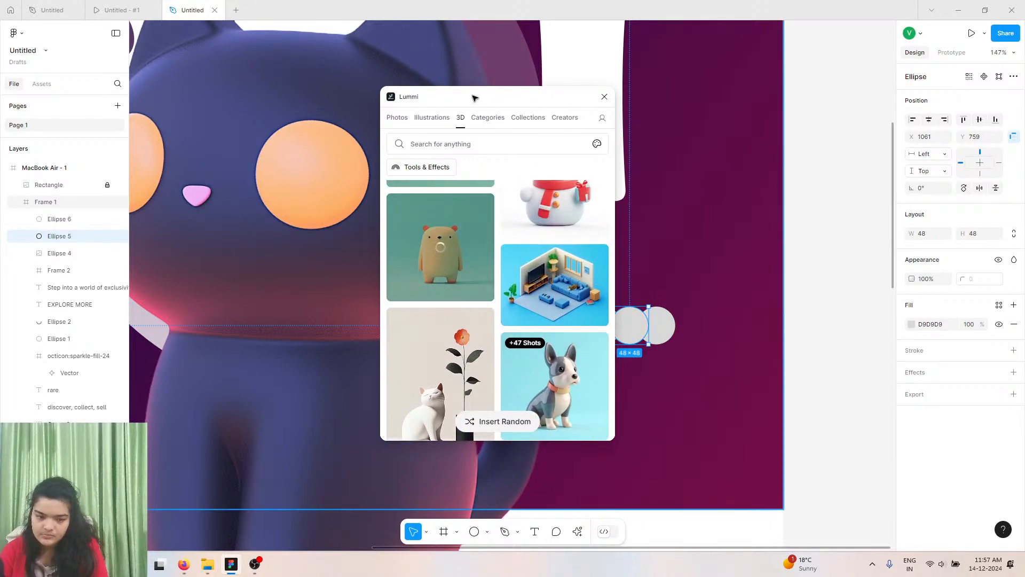
pyautogui.click(649, 334)
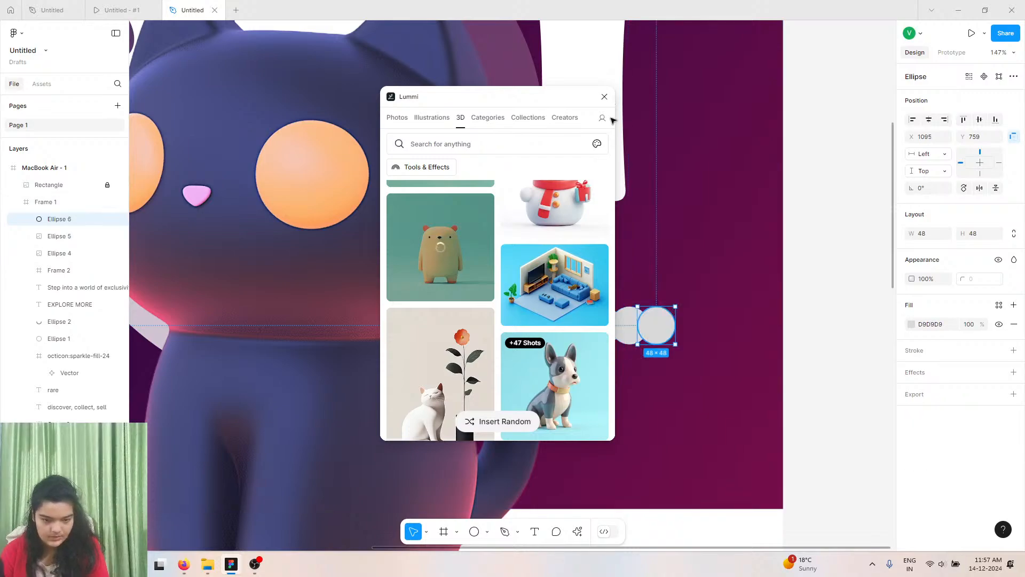
pyautogui.moveTo(501, 93); pyautogui.dragTo(384, 138)
pyautogui.scroll(-2, 332, 320)
pyautogui.scroll(-6, 332, 320)
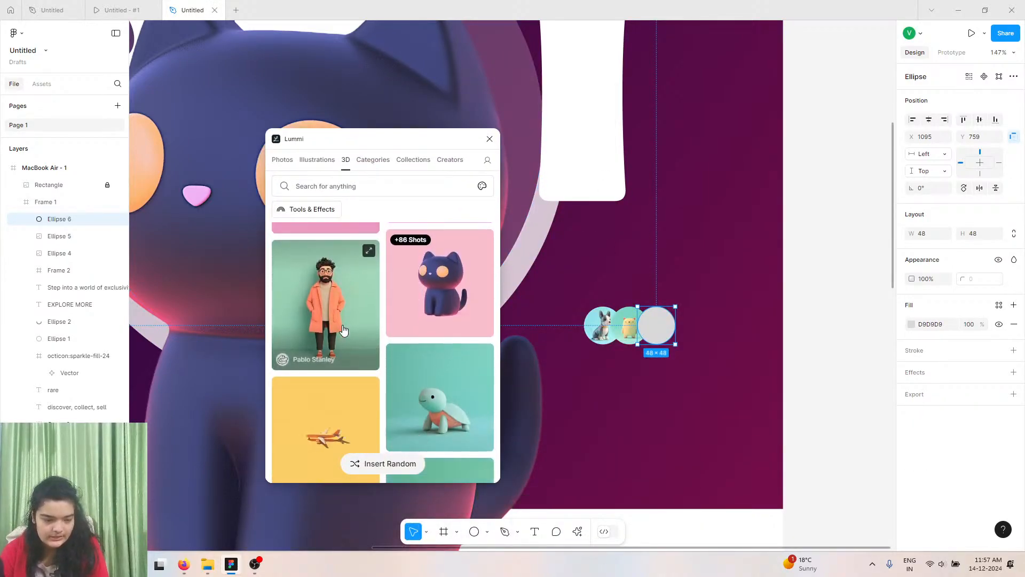
pyautogui.click(442, 290)
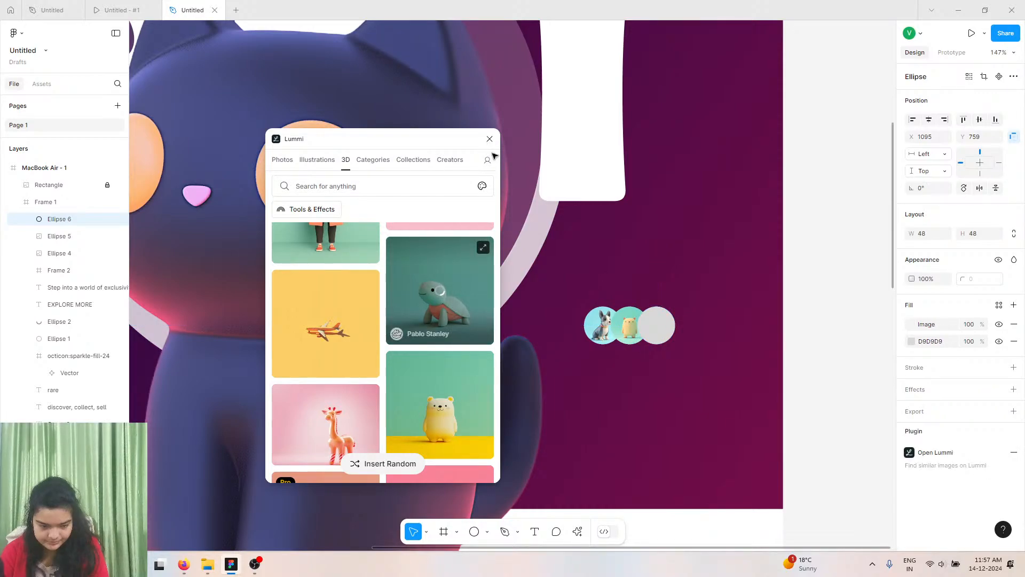
pyautogui.click(490, 139)
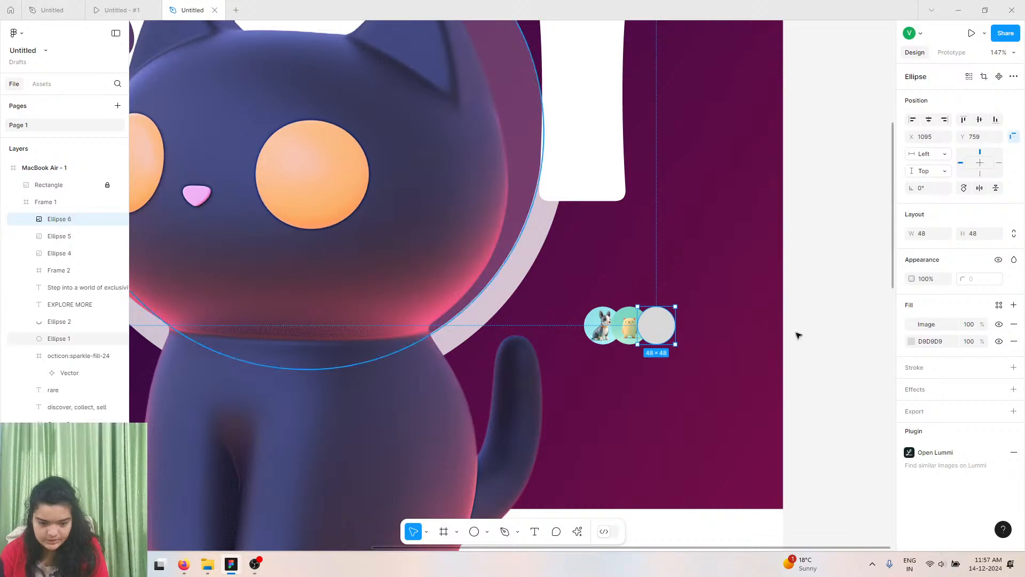
# Duplicate the EXPLORE MORE label and move the copy beneath the three image circles.
pyautogui.hscroll(-5, 799, 334)
pyautogui.hscroll(-5, 799, 335)
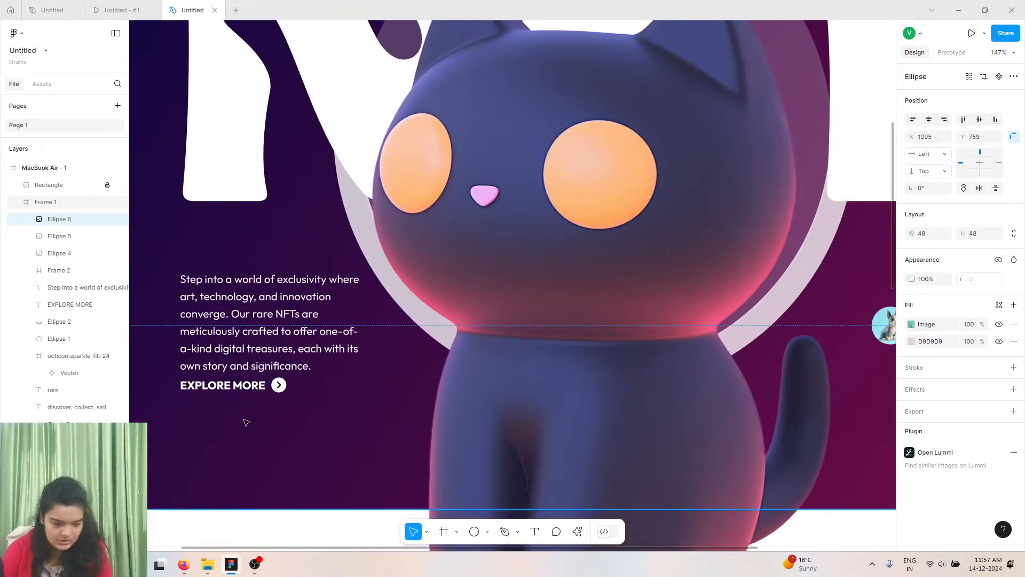
pyautogui.click(223, 385)
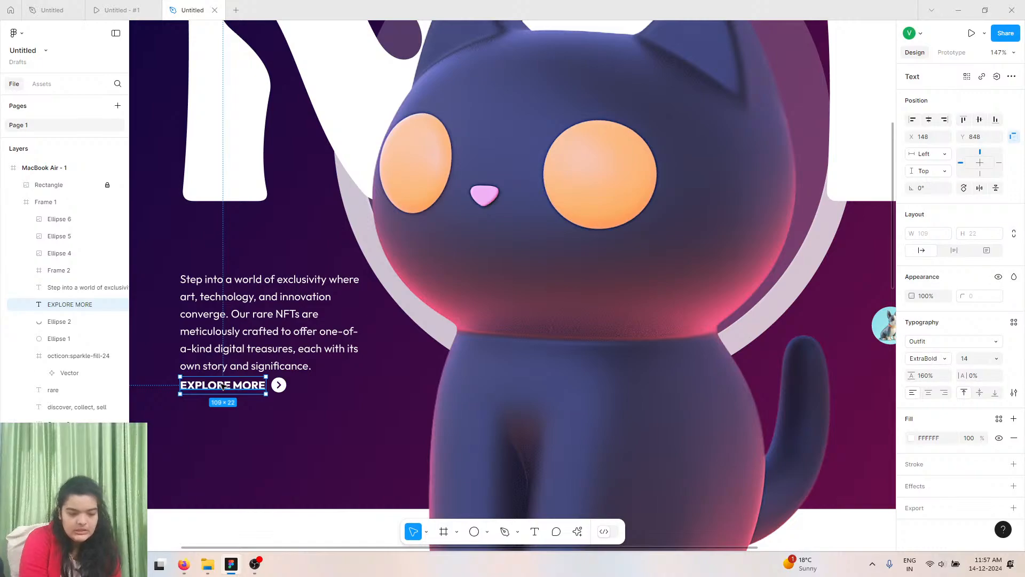
pyautogui.hotkey('ctrl', 'd')
pyautogui.moveTo(207, 384); pyautogui.dragTo(836, 358)
# Change the copied label's text to MEET THE CHARACTERS.
pyautogui.doubleClick(838, 358)
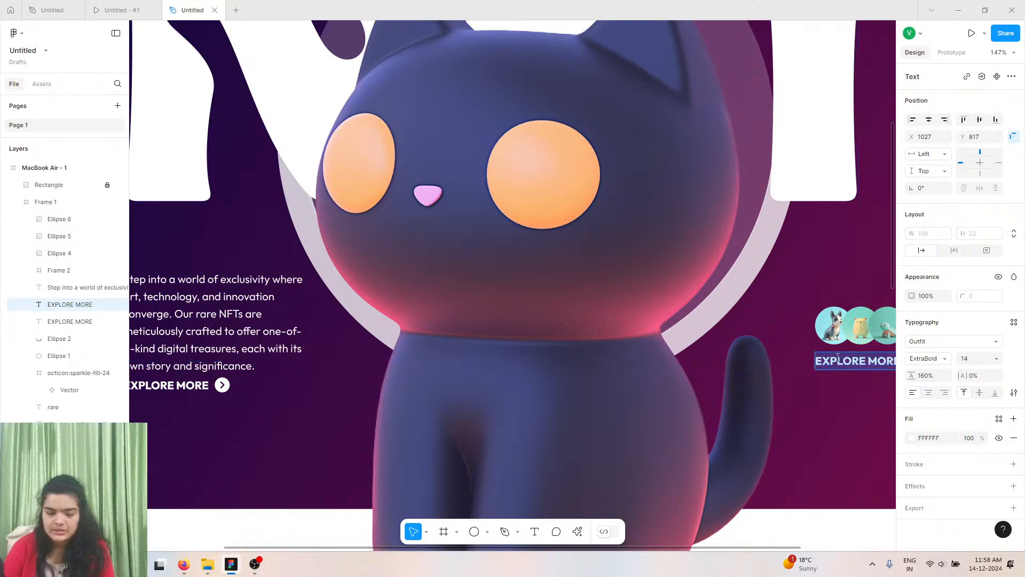
pyautogui.write('ME')
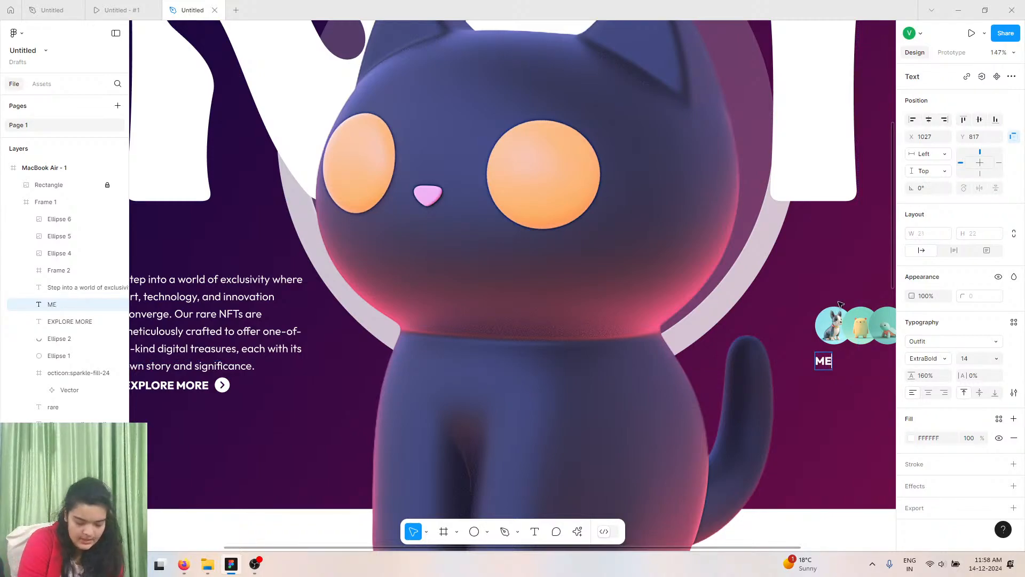
pyautogui.write('ET TH')
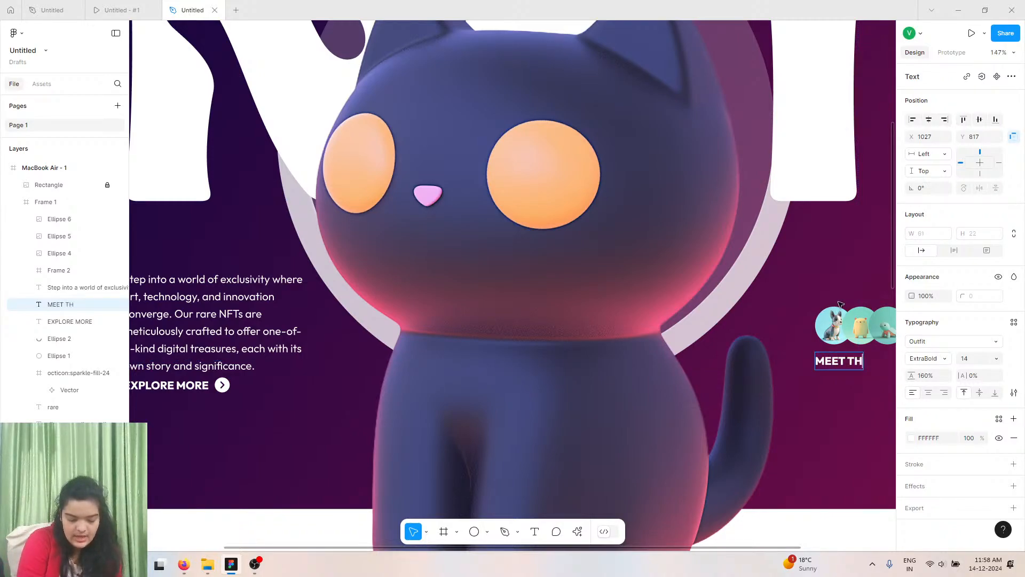
pyautogui.write('E CHARACTERS')
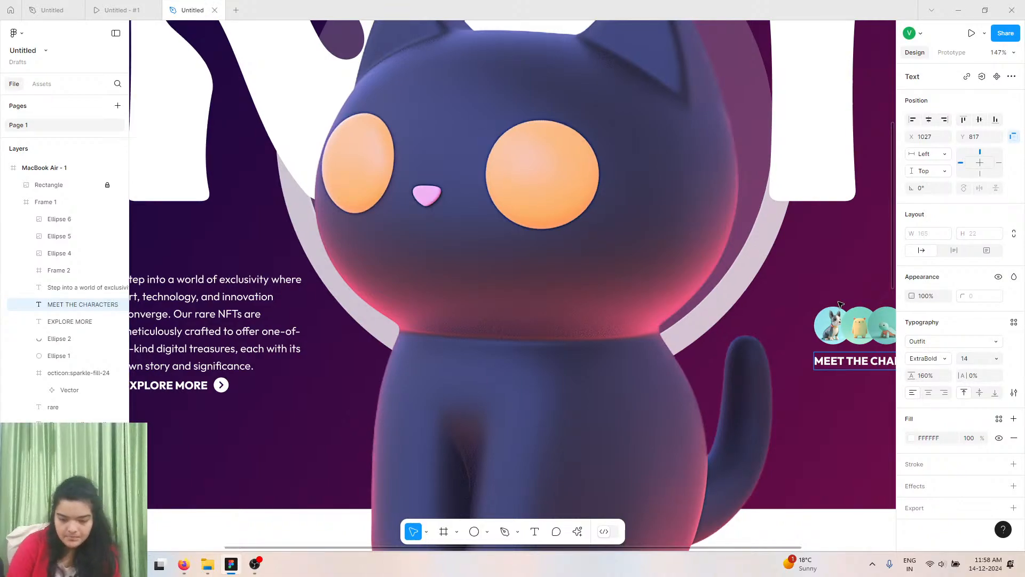
pyautogui.hscroll(5, 840, 302)
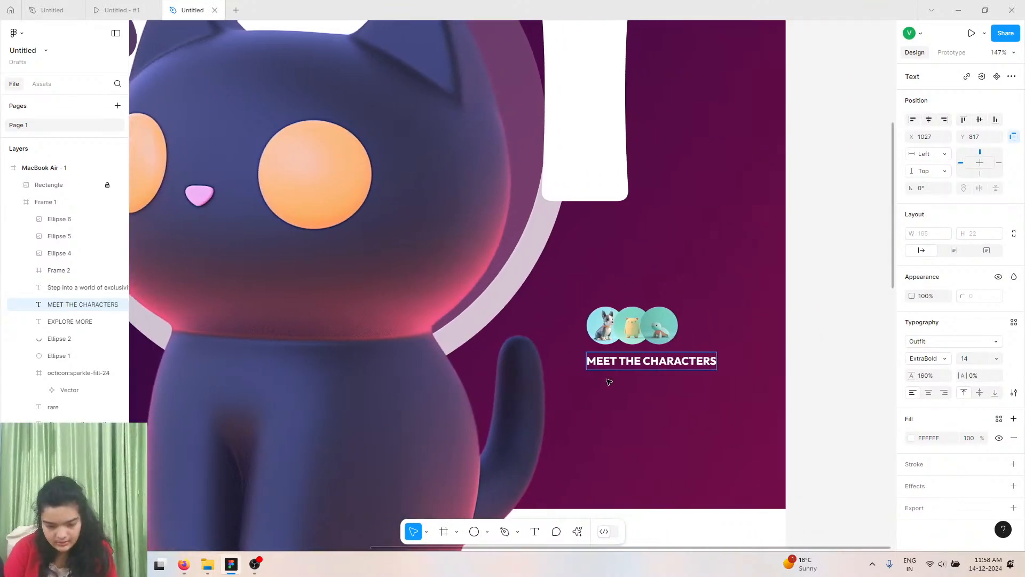
pyautogui.press('Escape')
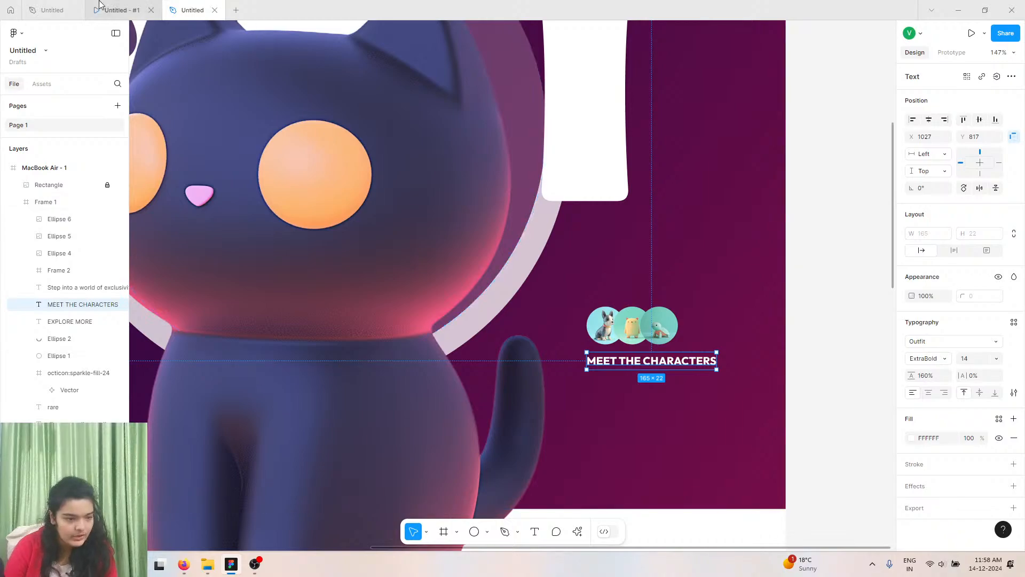
# Check the reference prototype, then try applying Title Case to the MEET THE CHARACTERS label's text.
pyautogui.click(121, 9)
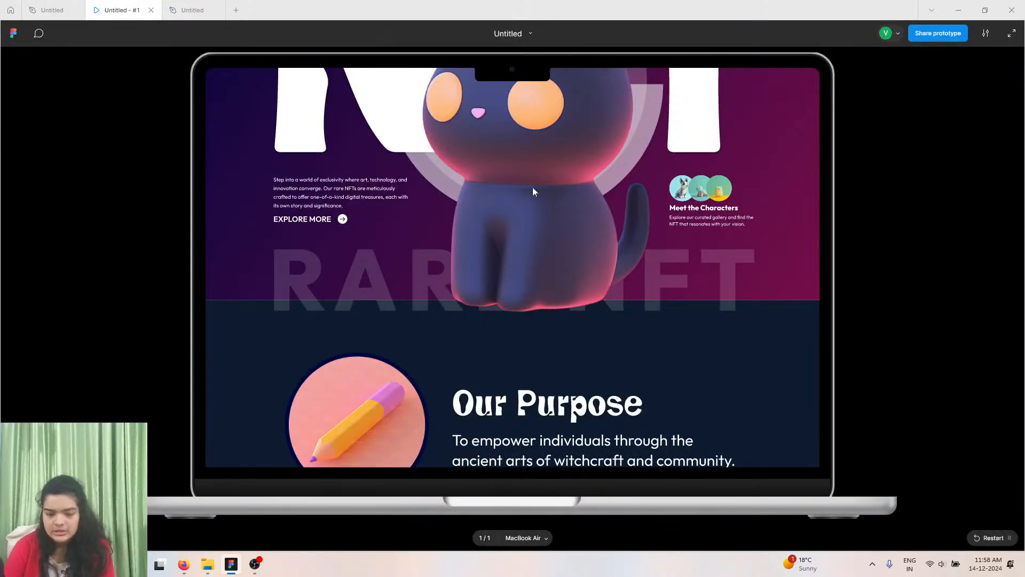
pyautogui.click(191, 10)
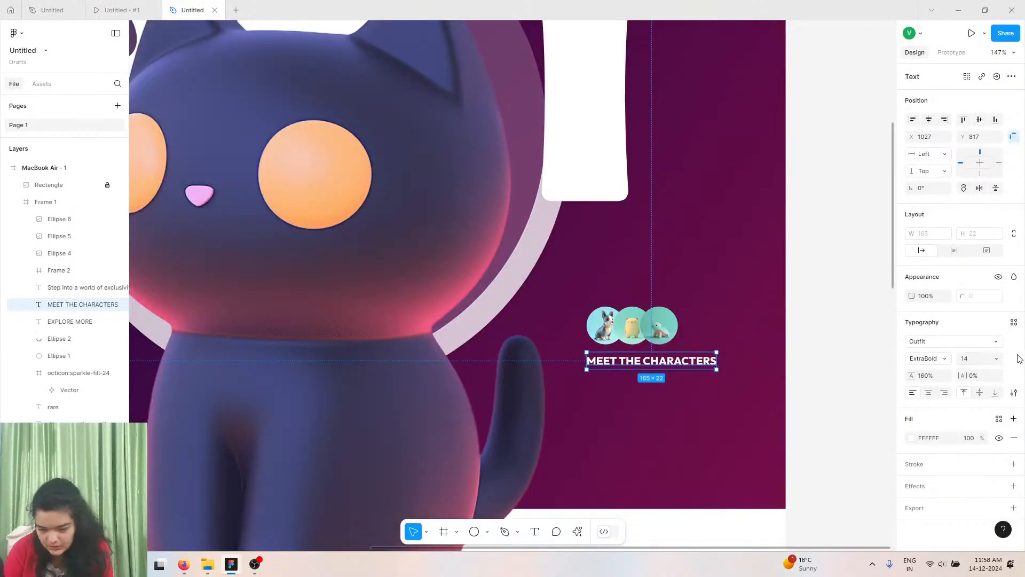
pyautogui.click(1012, 394)
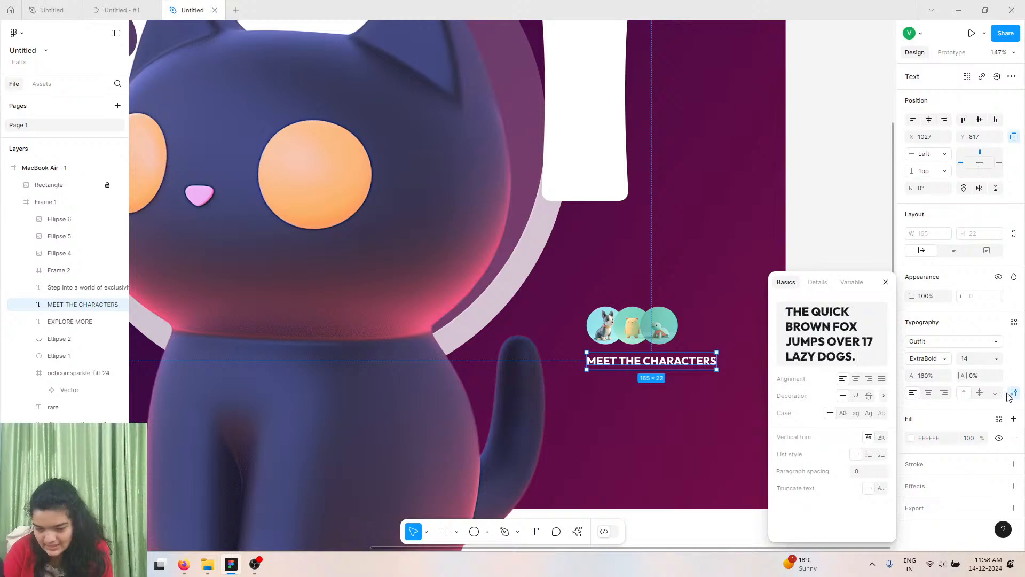
pyautogui.click(869, 414)
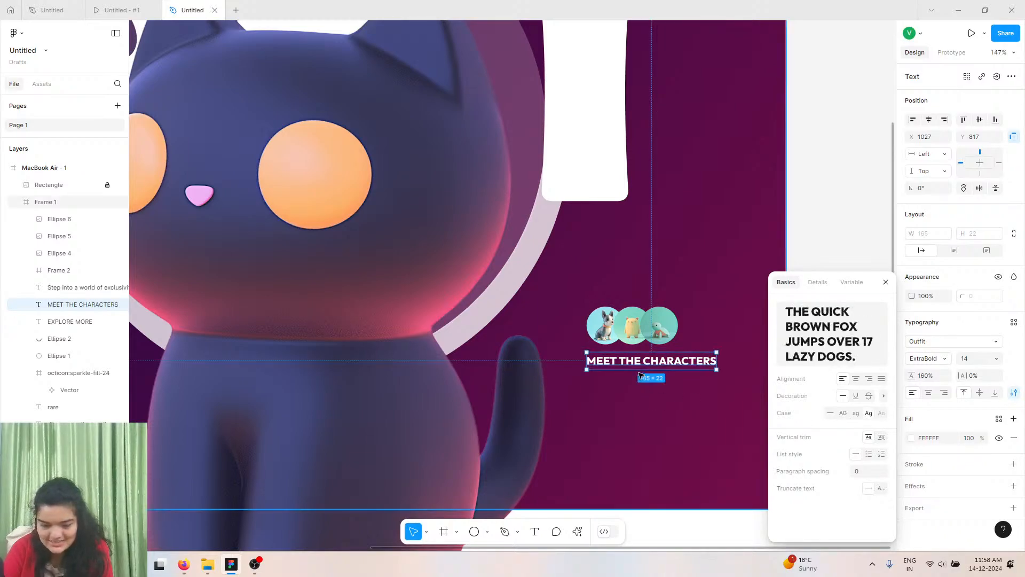
pyautogui.doubleClick(647, 366)
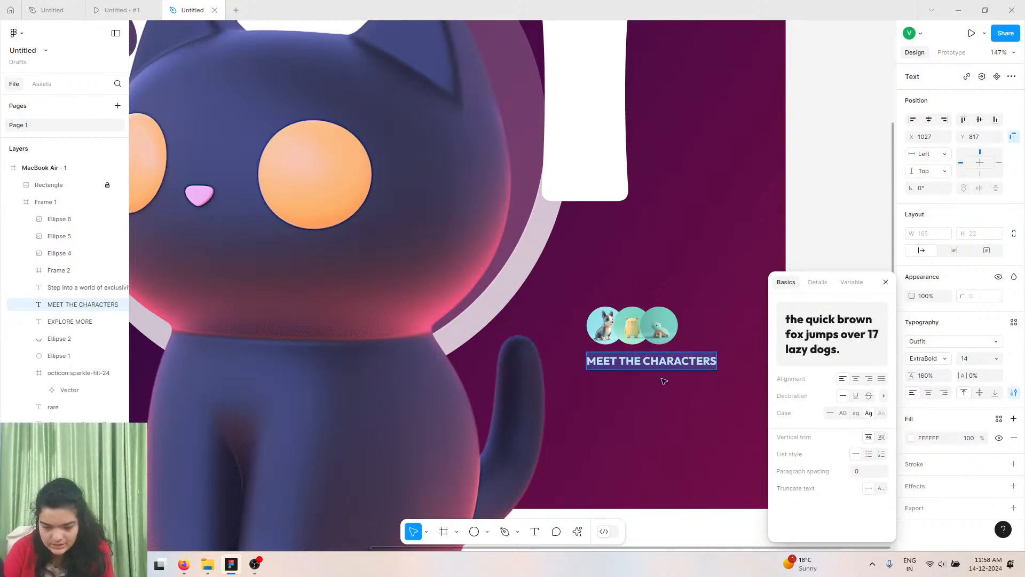
pyautogui.click(640, 367)
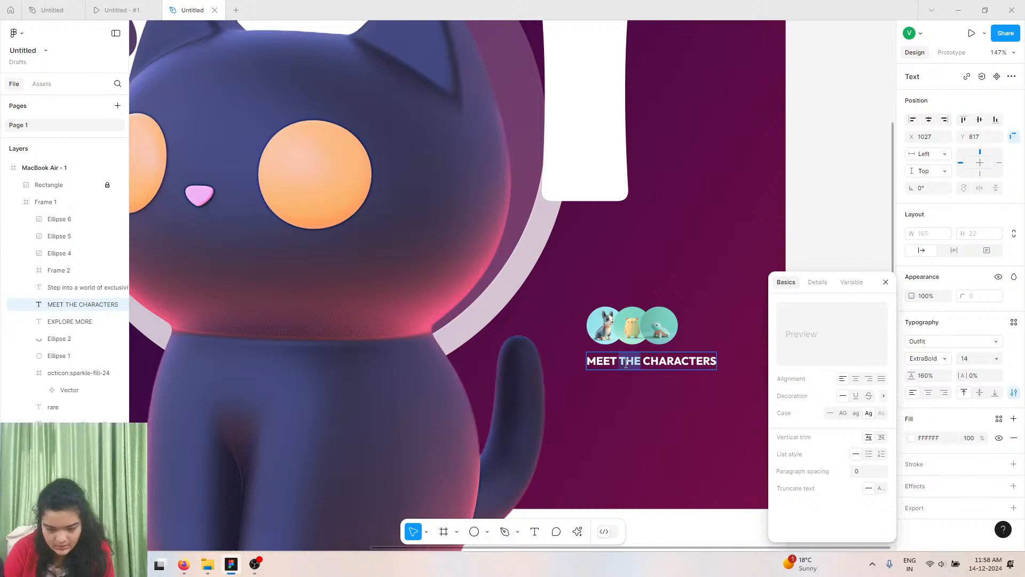
pyautogui.hotkey('ctrl', 'a')
pyautogui.click(886, 283)
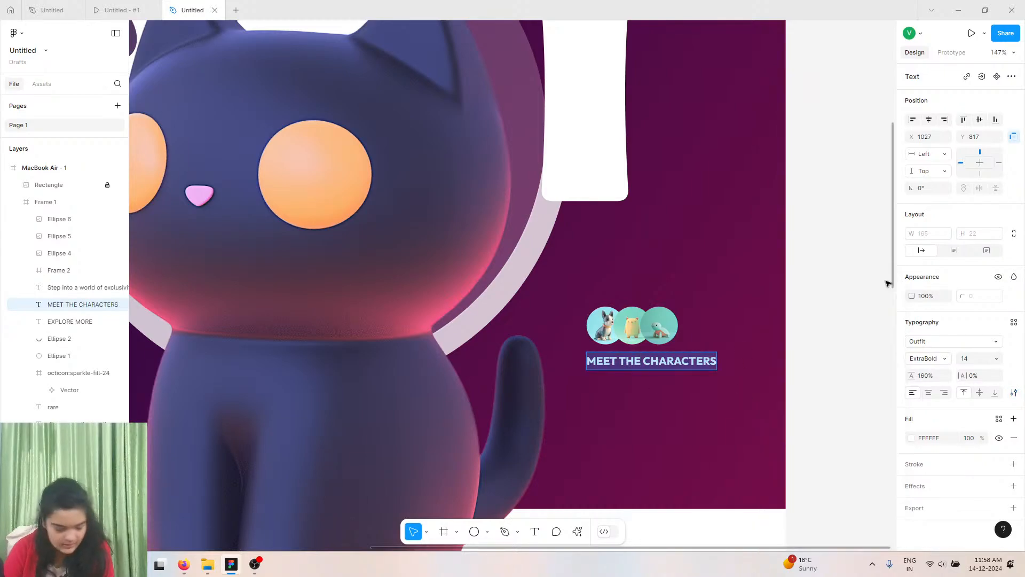
pyautogui.keyDown('ctrl'); pyautogui.scroll(5, 886, 283); pyautogui.keyUp('ctrl')
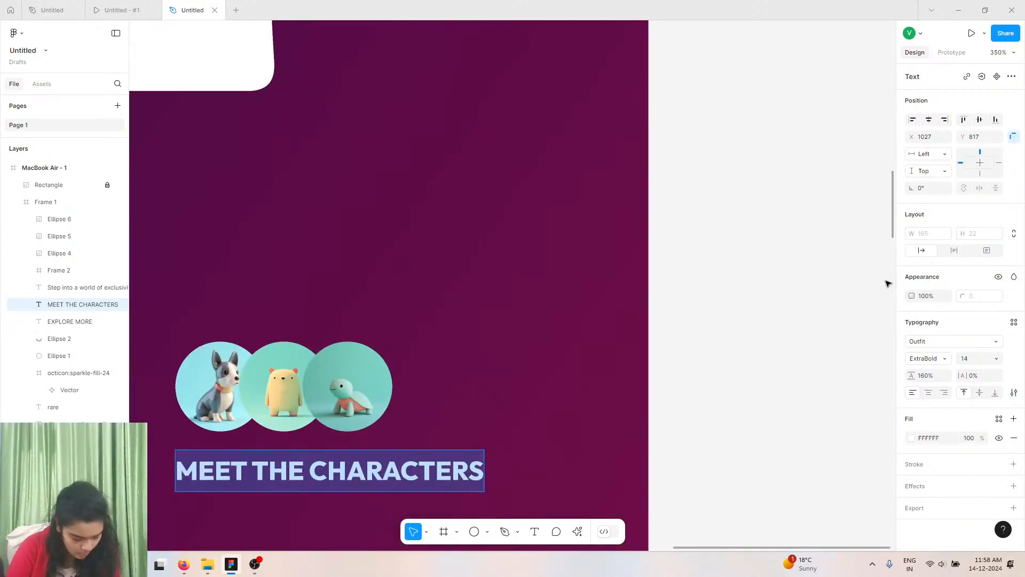
pyautogui.scroll(-2, 885, 283)
pyautogui.hscroll(-2, 885, 283)
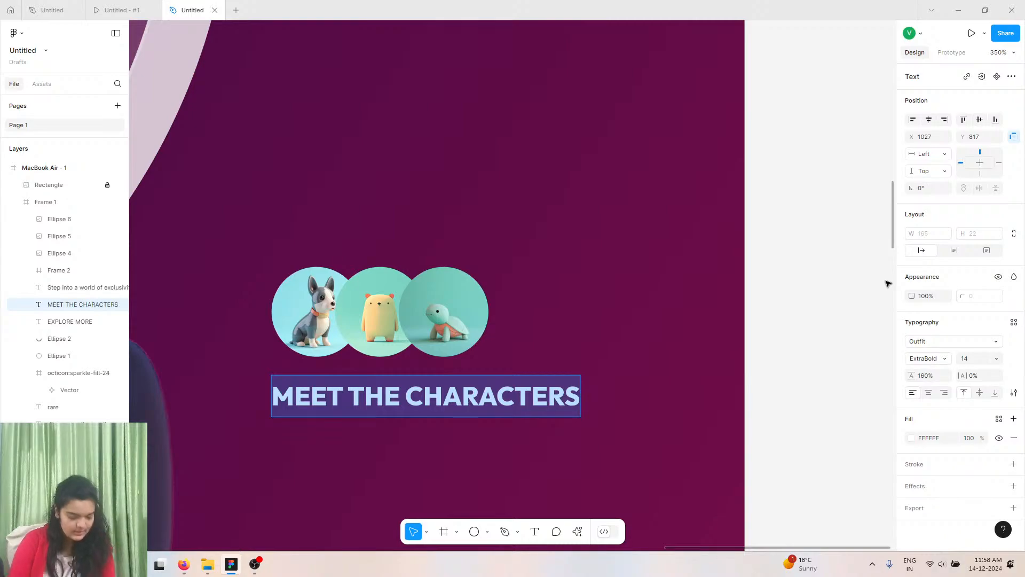
pyautogui.hscroll(-3, 885, 283)
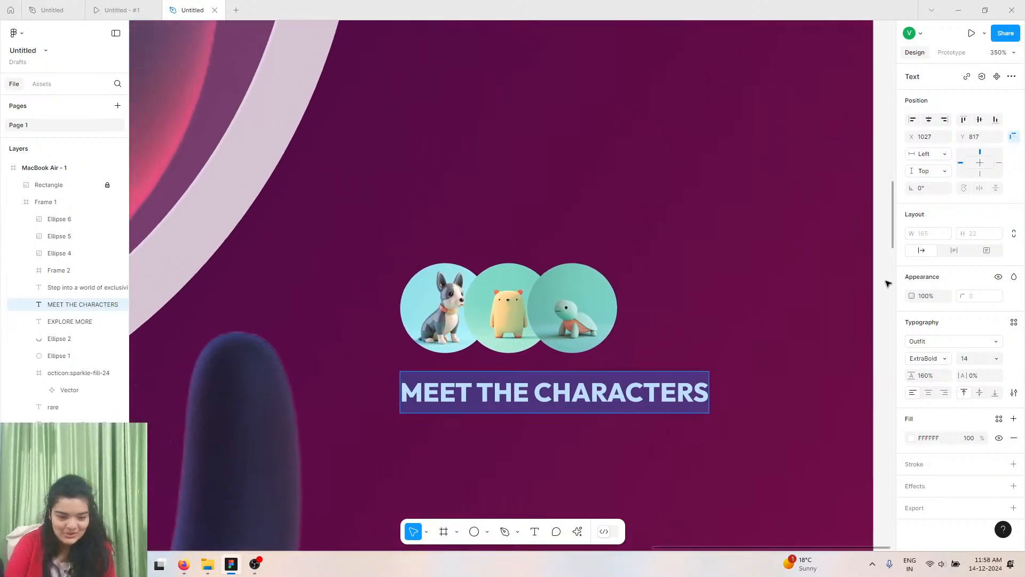
pyautogui.scroll(-2, 885, 283)
pyautogui.press('Escape')
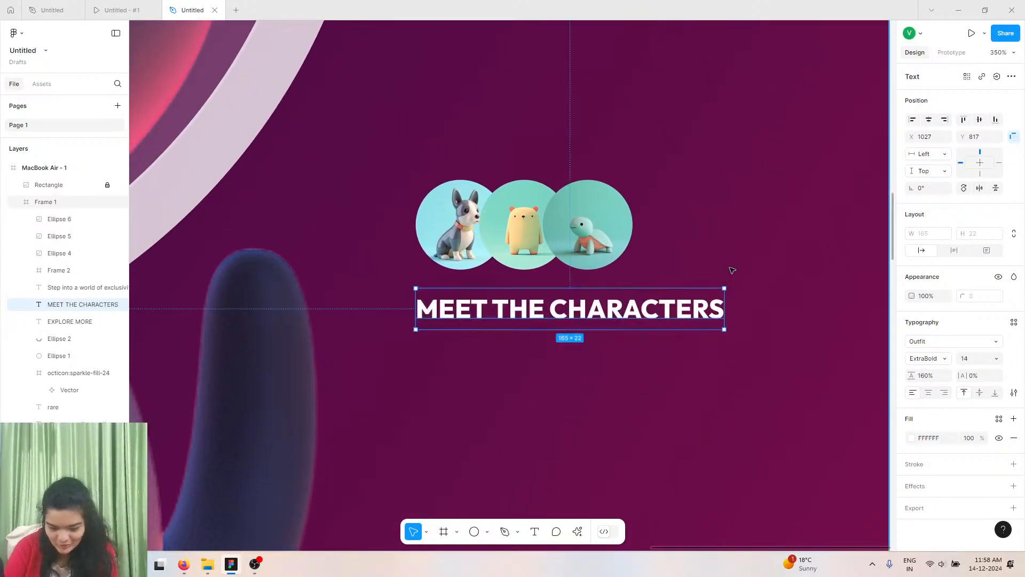
pyautogui.keyDown('ctrl'); pyautogui.scroll(-3, 724, 267); pyautogui.keyUp('ctrl')
pyautogui.hscroll(-5, 724, 267)
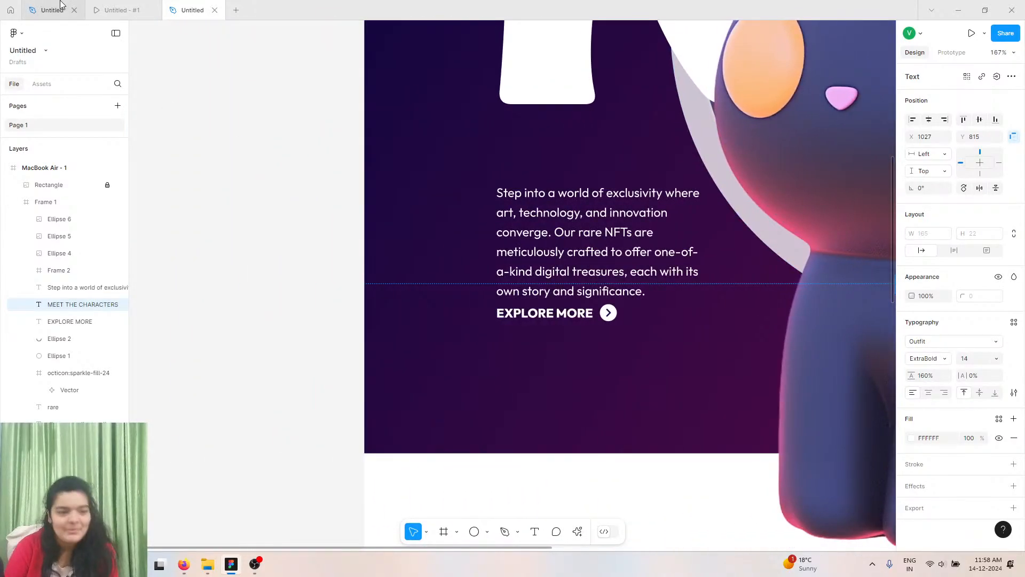
# Switch to the reference design file and examine its Meet the Characters section.
pyautogui.click(60, 5)
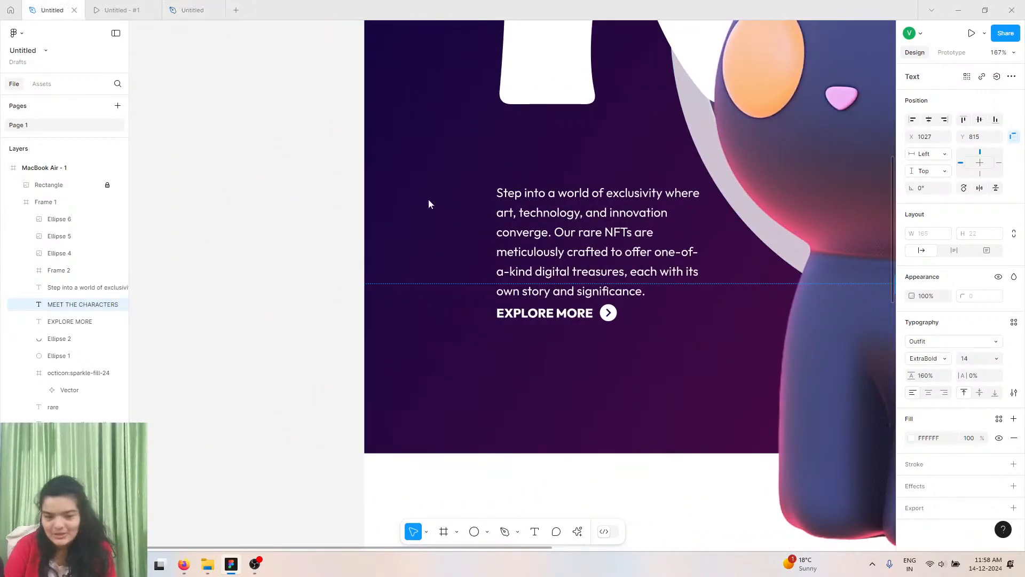
pyautogui.keyDown('ctrl'); pyautogui.scroll(-5, 643, 283); pyautogui.keyUp('ctrl')
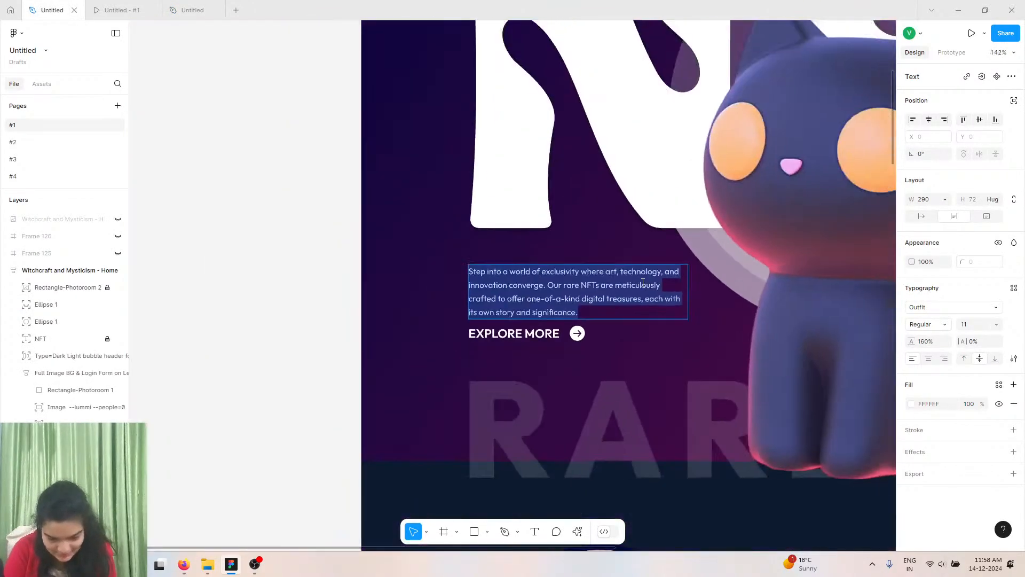
pyautogui.hscroll(5, 642, 283)
pyautogui.hscroll(2, 643, 284)
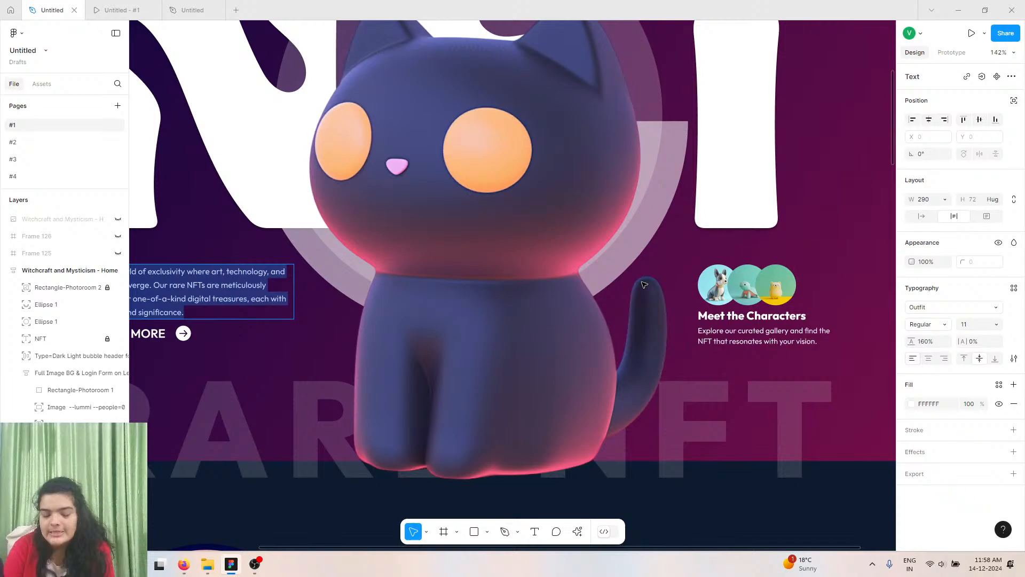
# Copy the Meet the Characters description text from the reference design.
pyautogui.doubleClick(751, 340)
pyautogui.rightClick(749, 342)
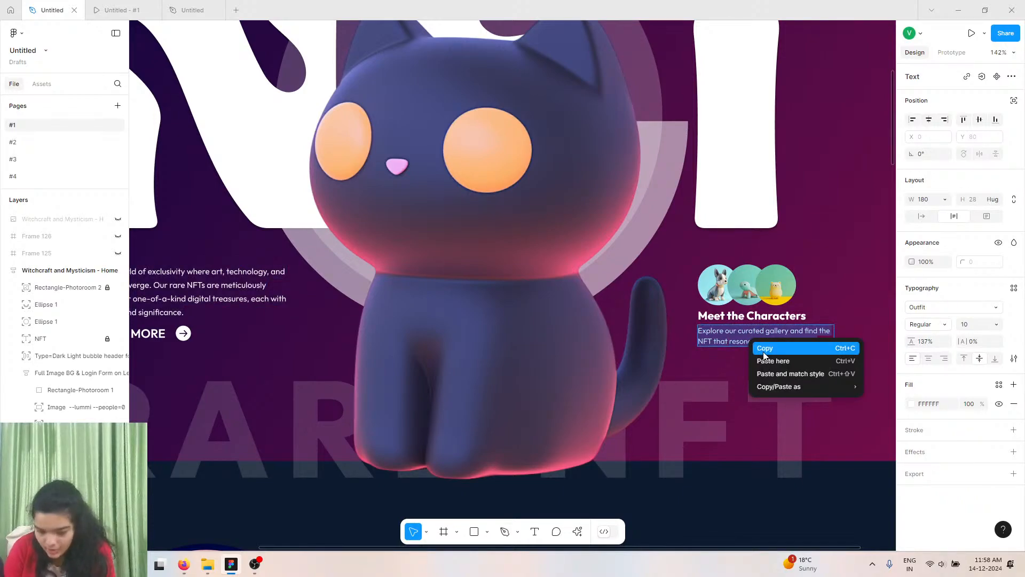
pyautogui.click(758, 348)
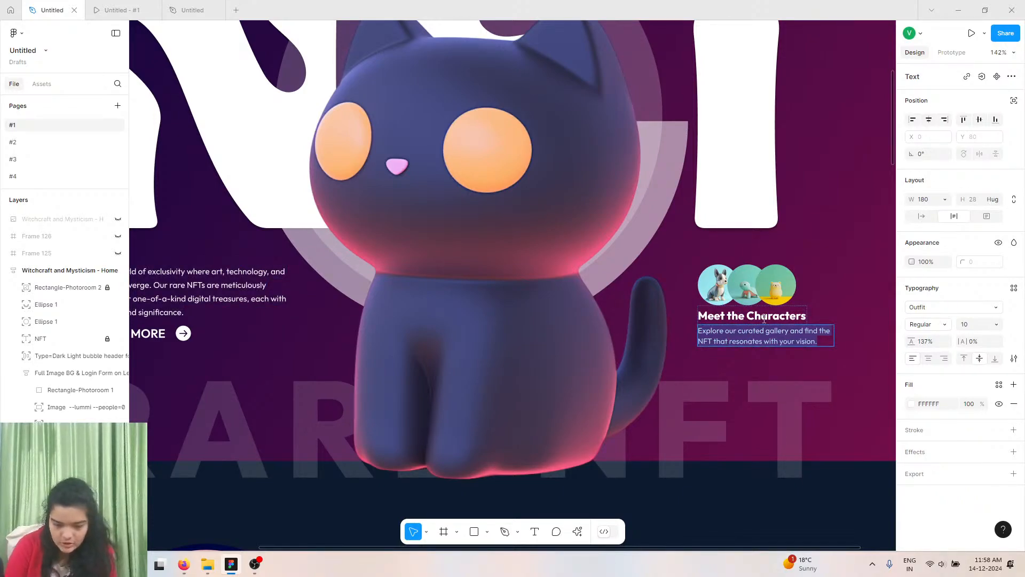
# Paste the copied description as a new text layer just beneath the MEET THE CHARACTERS label in the working file.
pyautogui.click(133, 9)
pyautogui.click(185, 10)
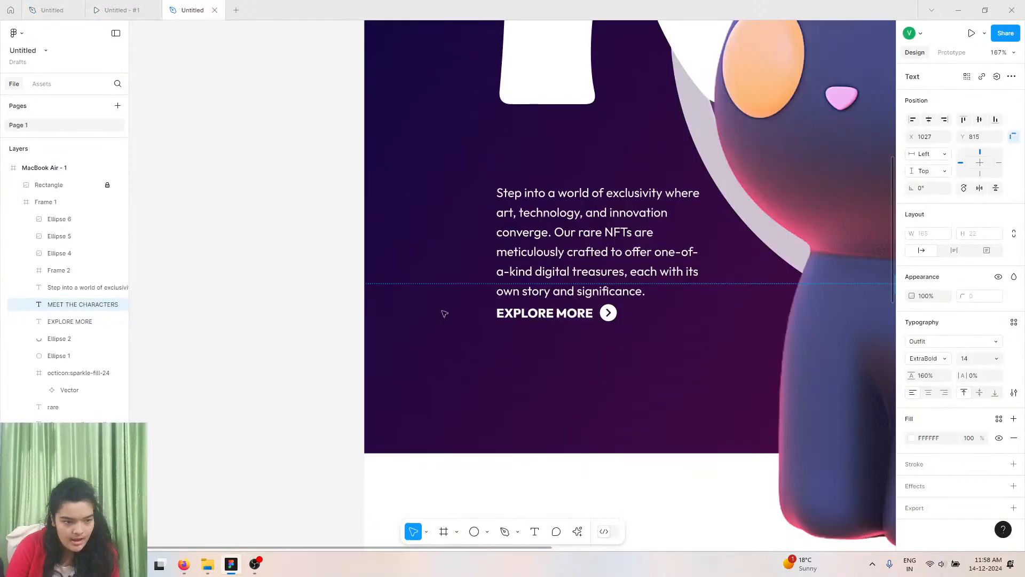
pyautogui.hscroll(10, 435, 322)
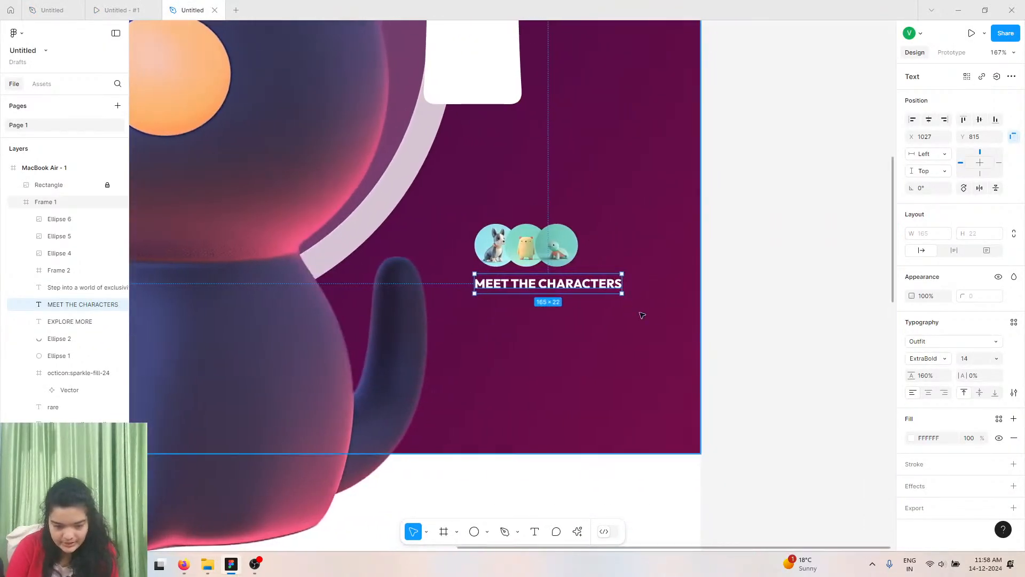
pyautogui.click(703, 402)
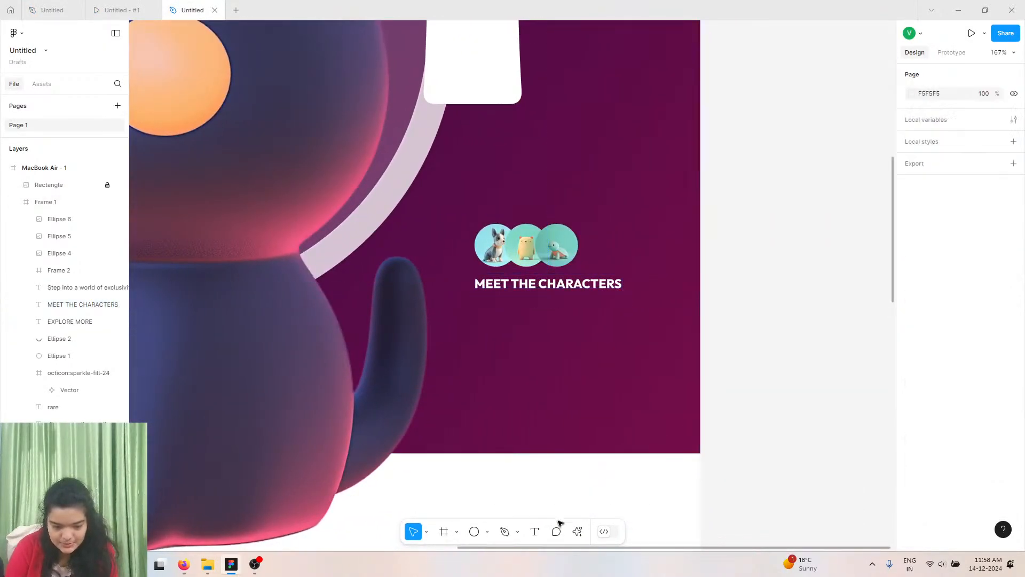
pyautogui.click(535, 531)
pyautogui.click(475, 301)
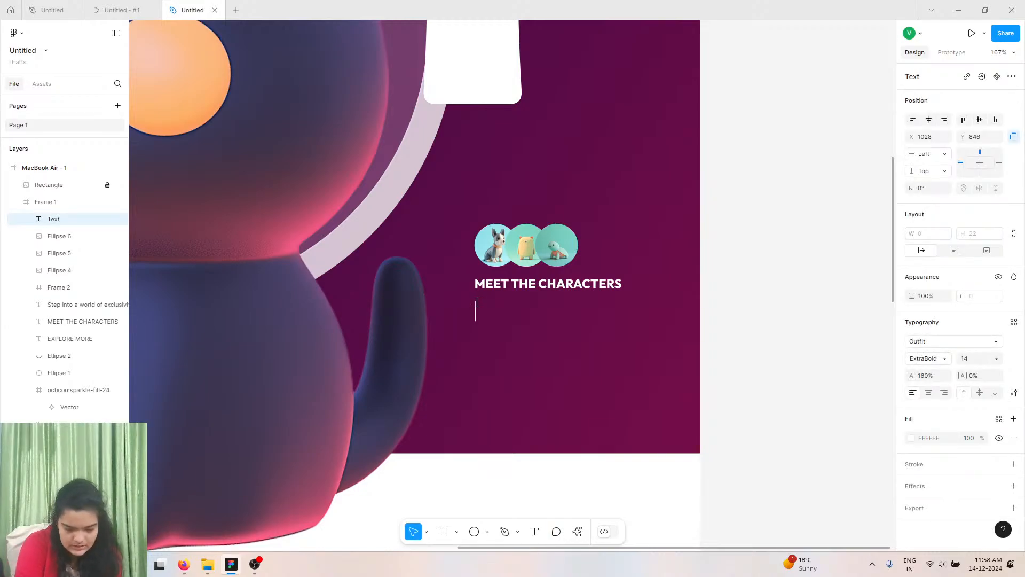
pyautogui.rightClick(476, 304)
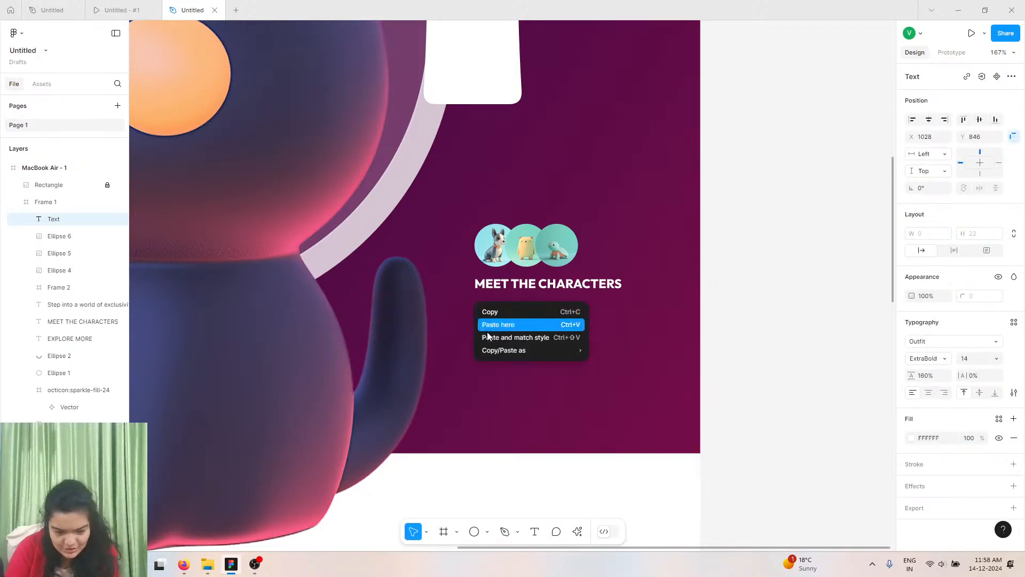
pyautogui.click(489, 335)
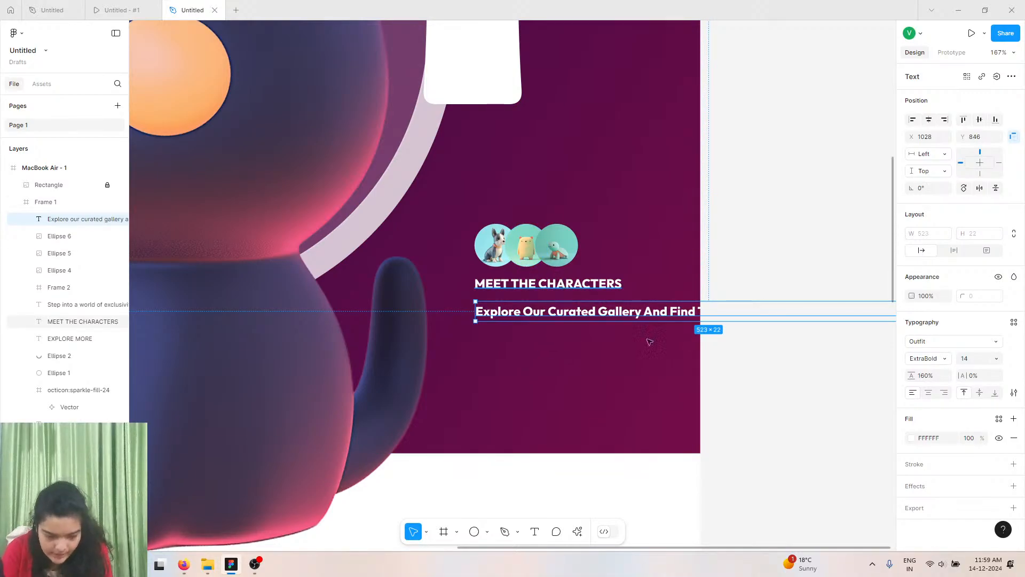
# Set the pasted description's font size to 12 and its weight to Regular.
pyautogui.click(996, 358)
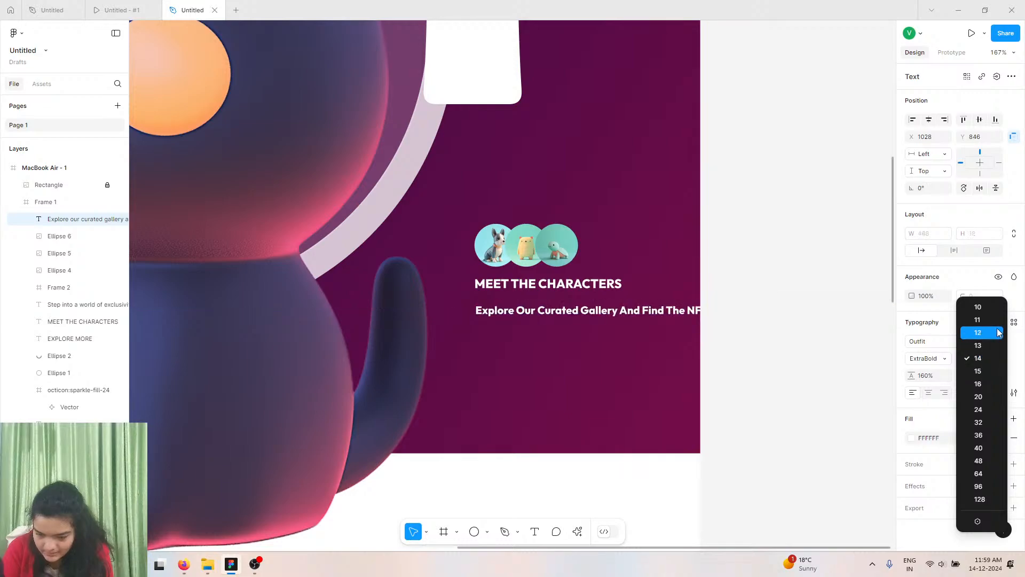
pyautogui.click(996, 331)
pyautogui.click(941, 361)
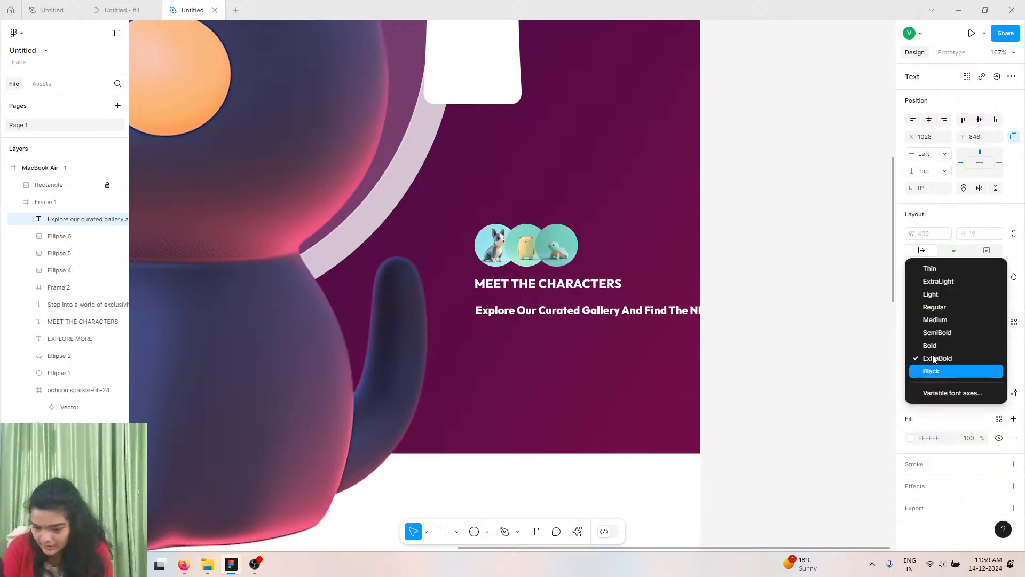
pyautogui.click(937, 309)
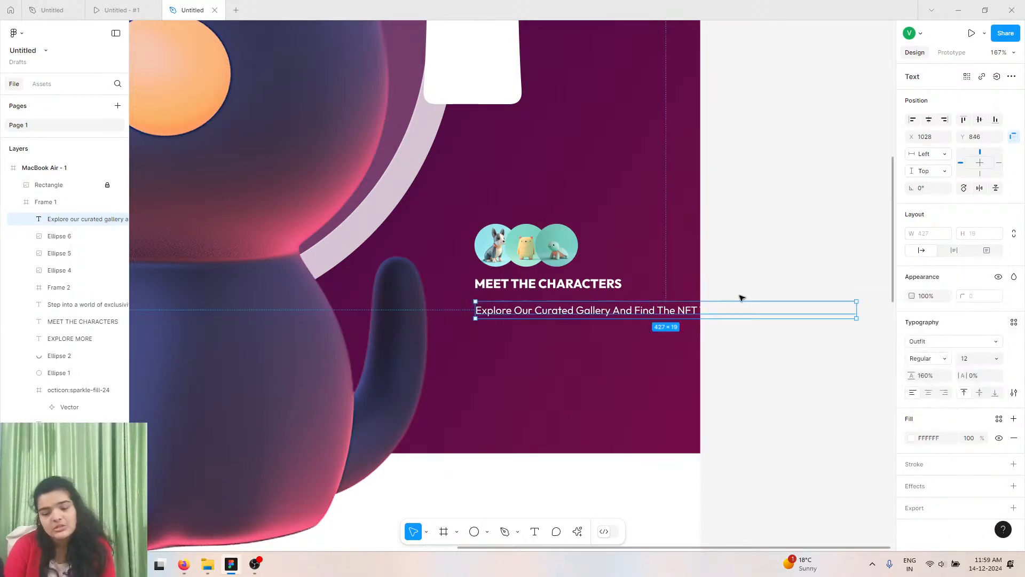
# Narrow the description text box to about 180 px wide so it wraps, and nudge it into alignment.
pyautogui.moveTo(754, 285); pyautogui.dragTo(637, 259)
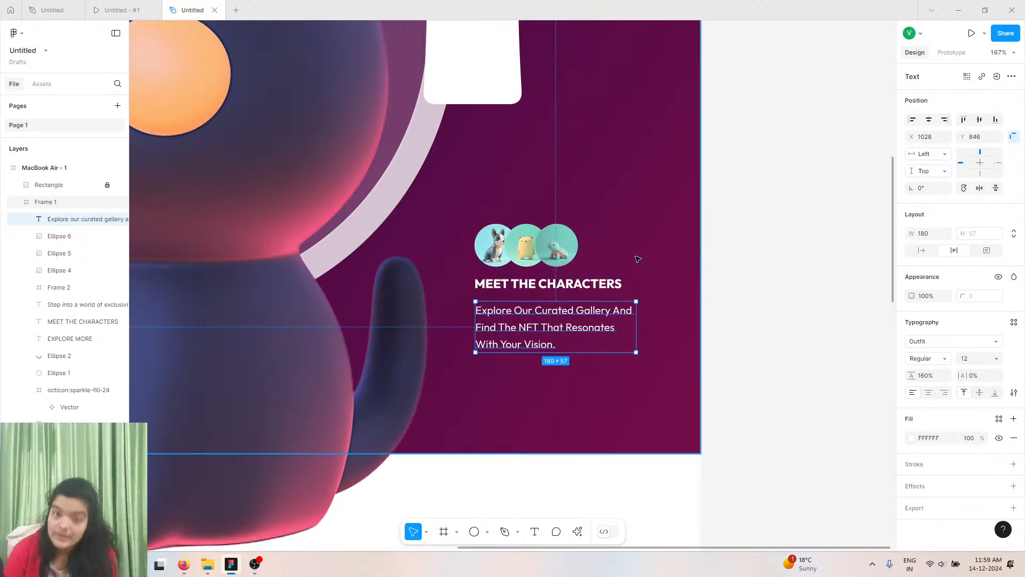
pyautogui.moveTo(515, 313); pyautogui.dragTo(520, 308)
pyautogui.scroll(-10, 655, 283)
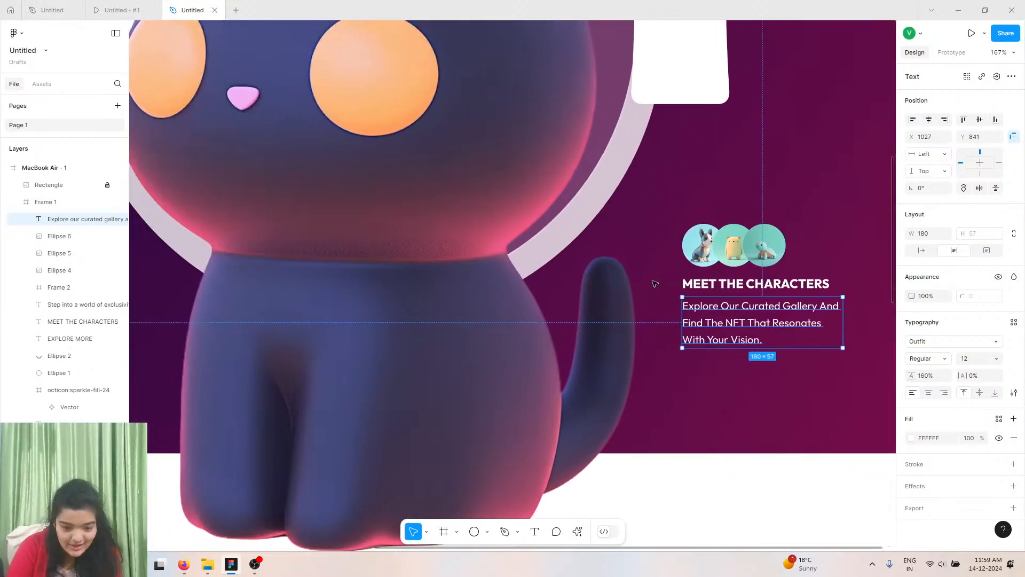
pyautogui.hscroll(1, 655, 284)
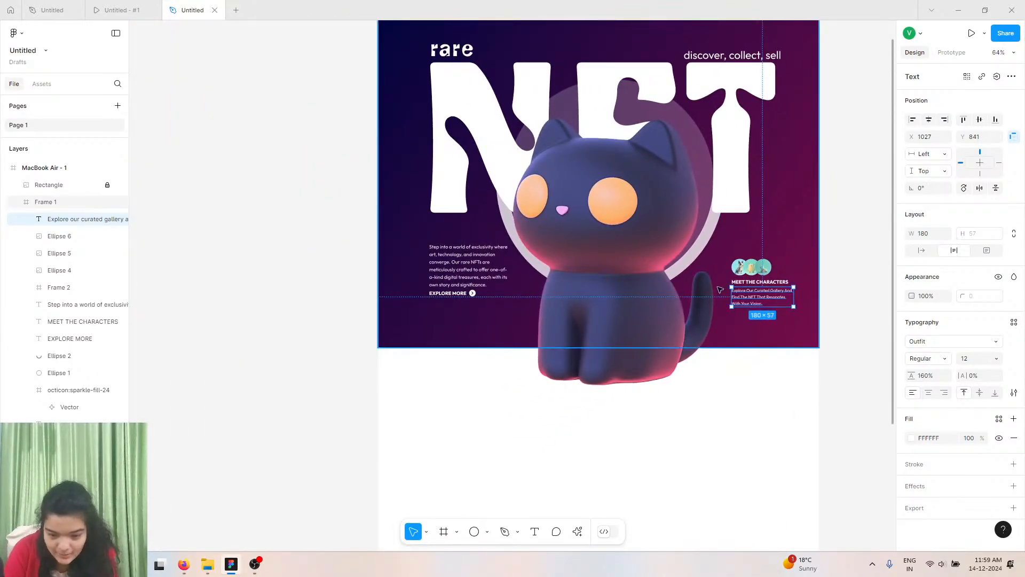
# Select the hero paragraph, EXPLORE MORE label and arrow frame together and shift them slightly downward.
pyautogui.click(442, 285)
pyautogui.click(447, 294)
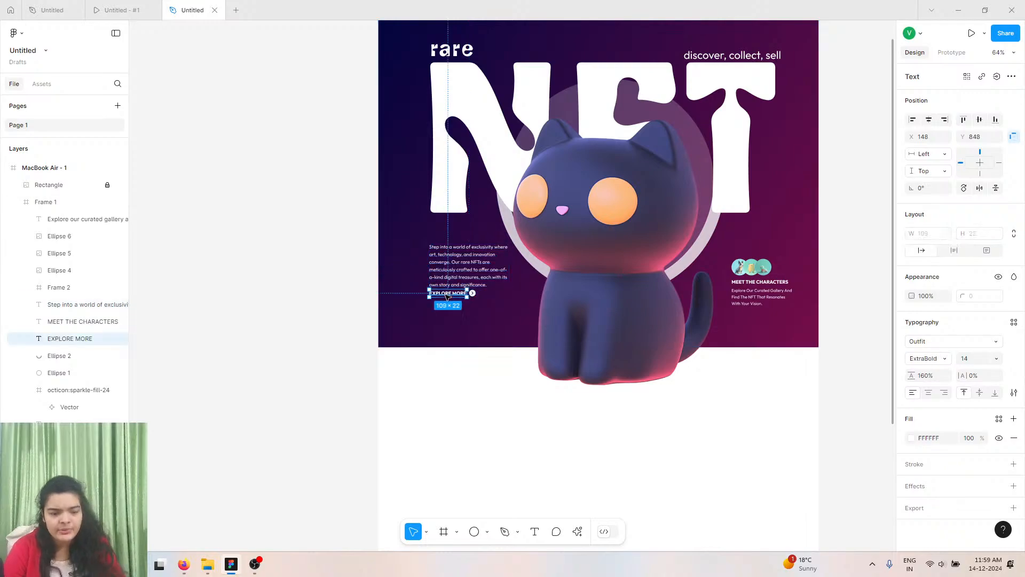
pyautogui.keyDown('shift'); pyautogui.click(473, 293); pyautogui.keyUp('shift')
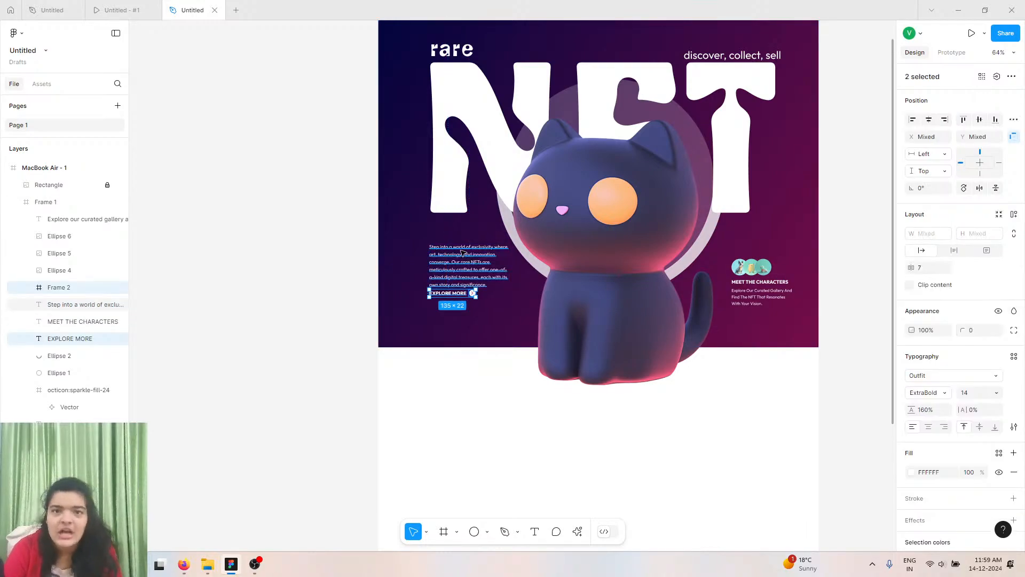
pyautogui.keyDown('shift'); pyautogui.click(466, 262); pyautogui.keyUp('shift')
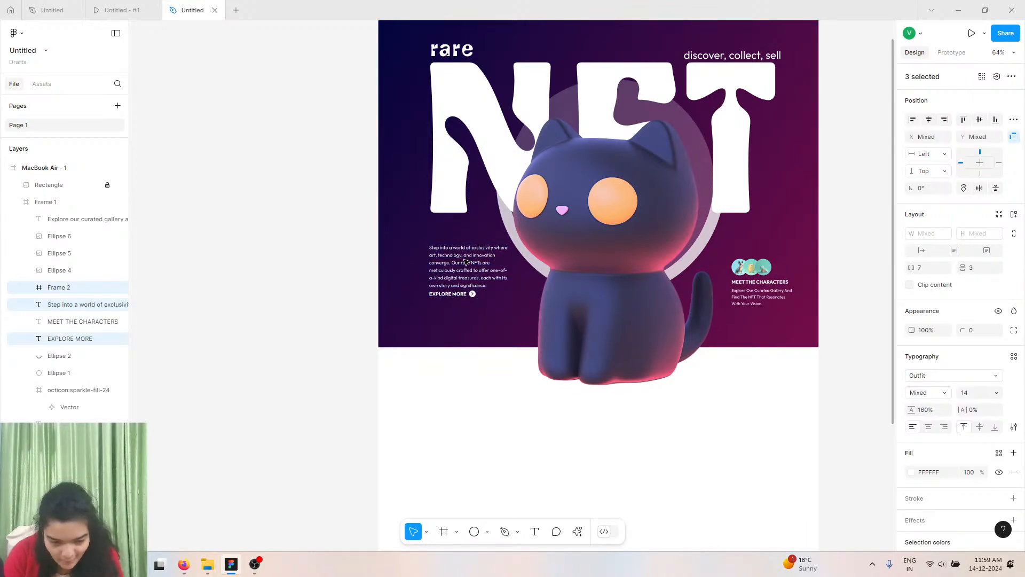
pyautogui.hotkey('shift', 'Down')
pyautogui.hotkey('shift', 'Down')
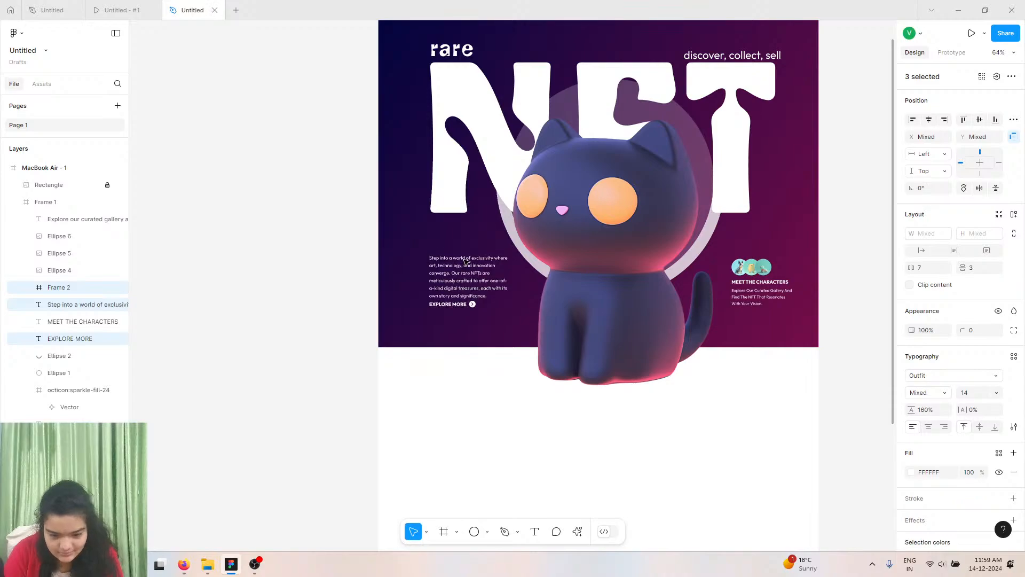
pyautogui.moveTo(453, 275); pyautogui.dragTo(444, 273)
# Compare the working layout with the reference prototype's hero section.
pyautogui.scroll(4, 444, 273)
pyautogui.scroll(-1, 446, 279)
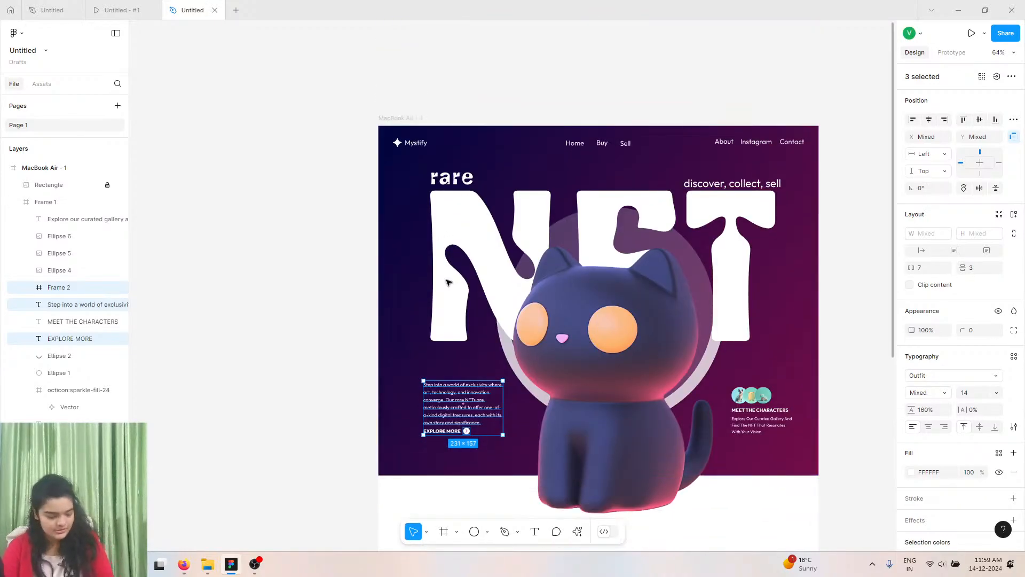
pyautogui.scroll(-2, 448, 282)
pyautogui.hscroll(1, 531, 243)
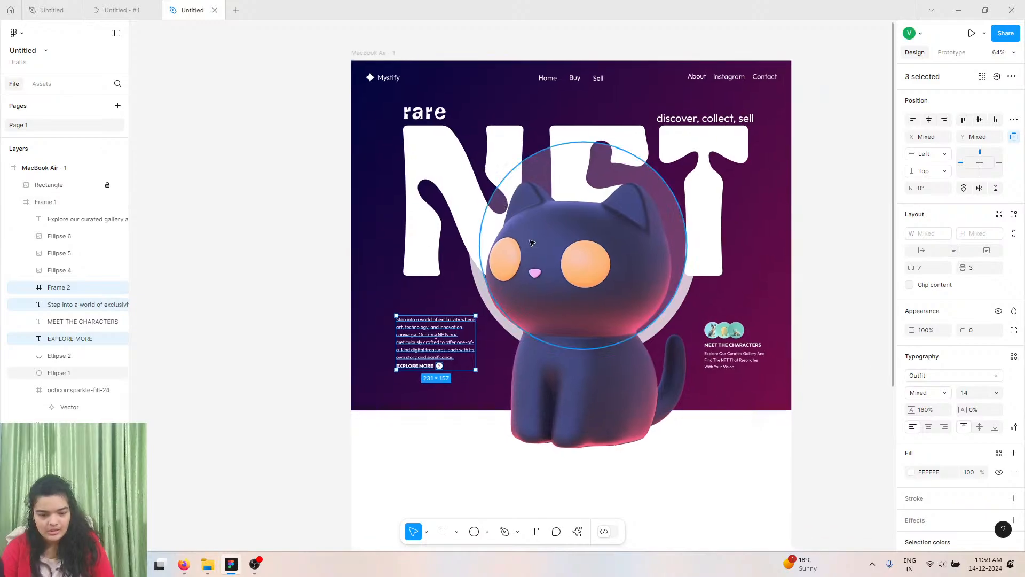
pyautogui.scroll(-1, 532, 243)
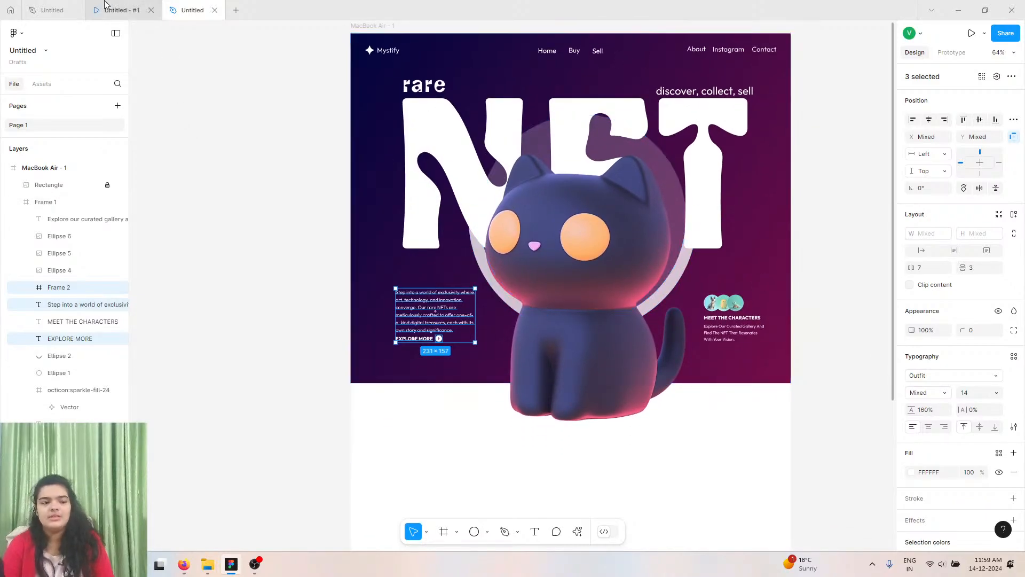
pyautogui.click(150, 6)
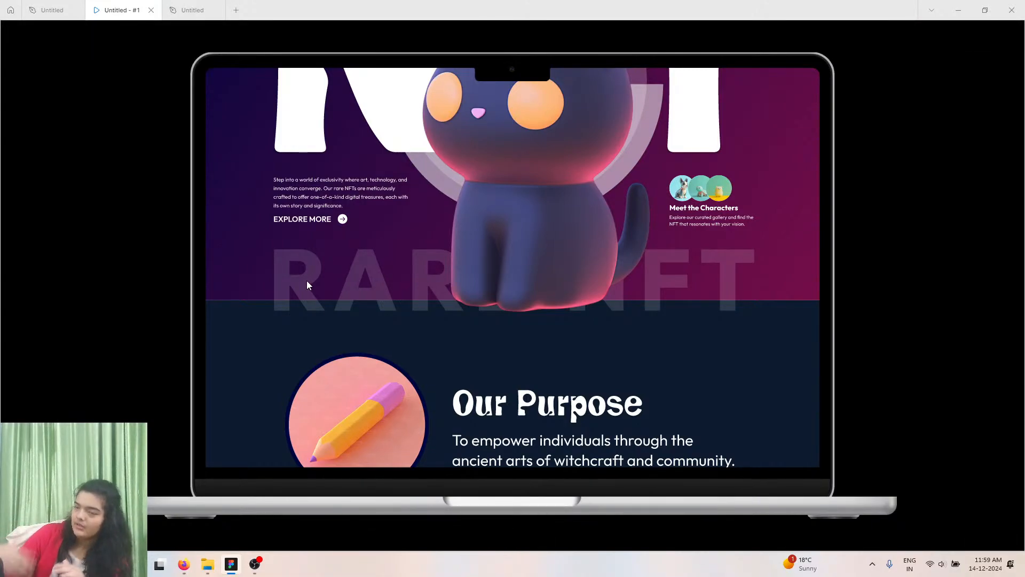
pyautogui.click(178, 11)
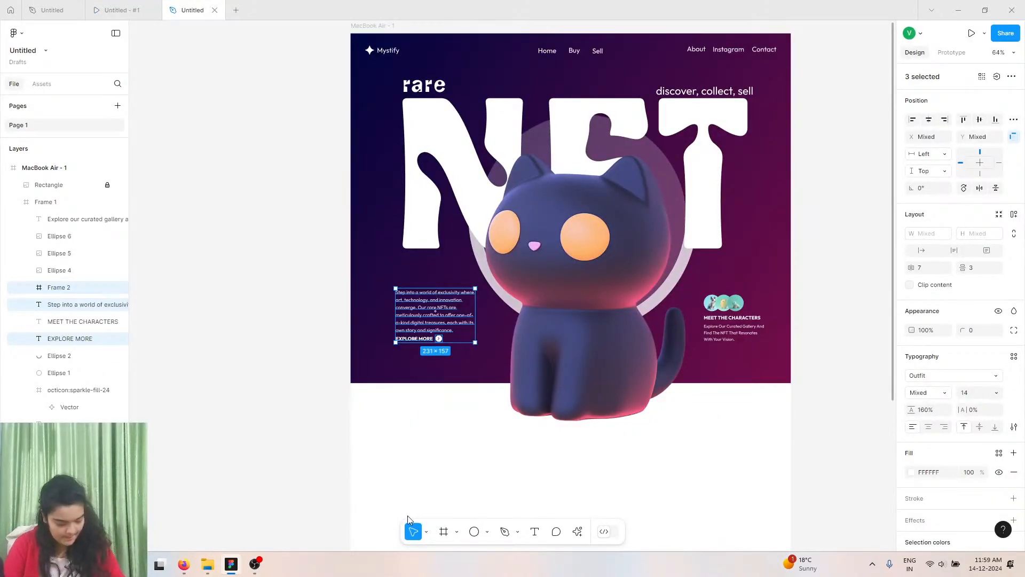
# Add a RARE NFT text layer below the hero paragraph.
pyautogui.click(535, 531)
pyautogui.click(429, 380)
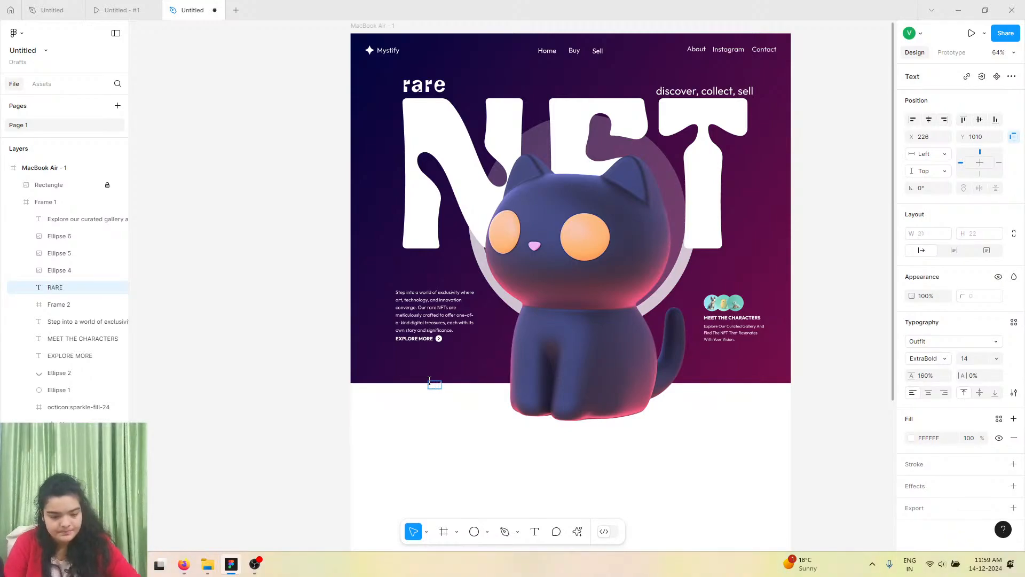
pyautogui.press('Escape')
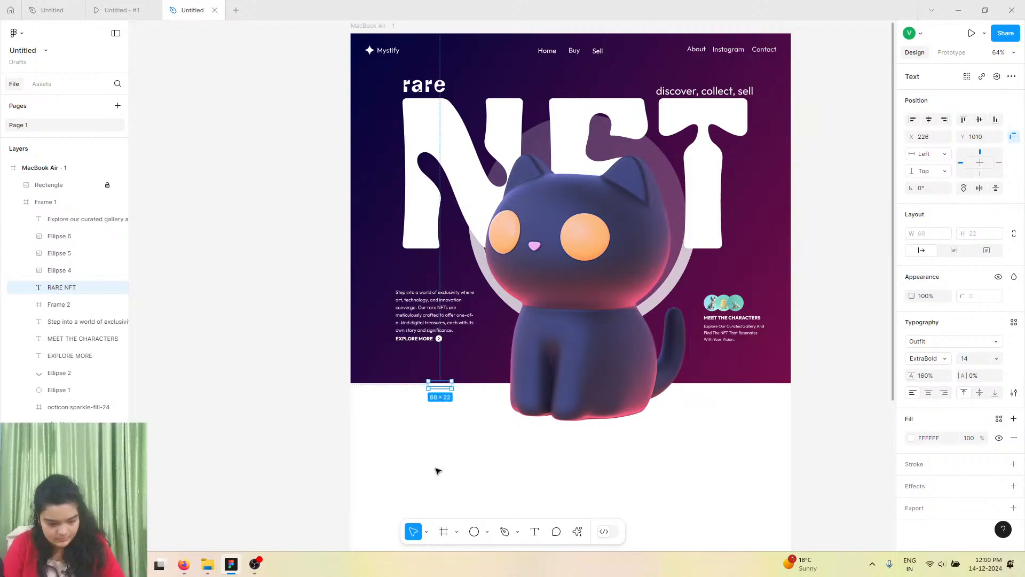
pyautogui.moveTo(445, 383); pyautogui.dragTo(441, 362)
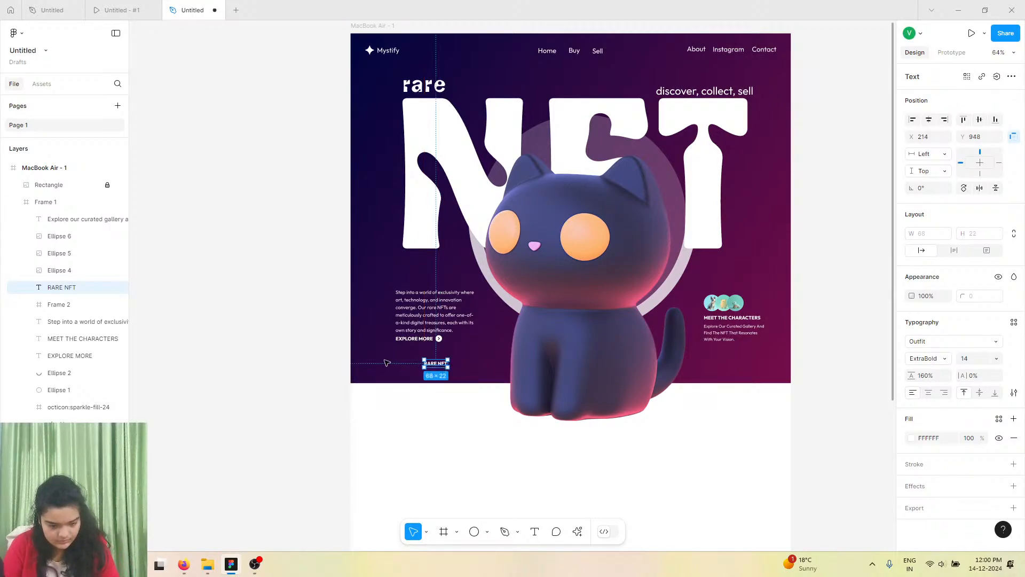
# Set the RARE NFT text's font size to 128 and letter spacing to 47%.
pyautogui.scroll(5, 387, 364)
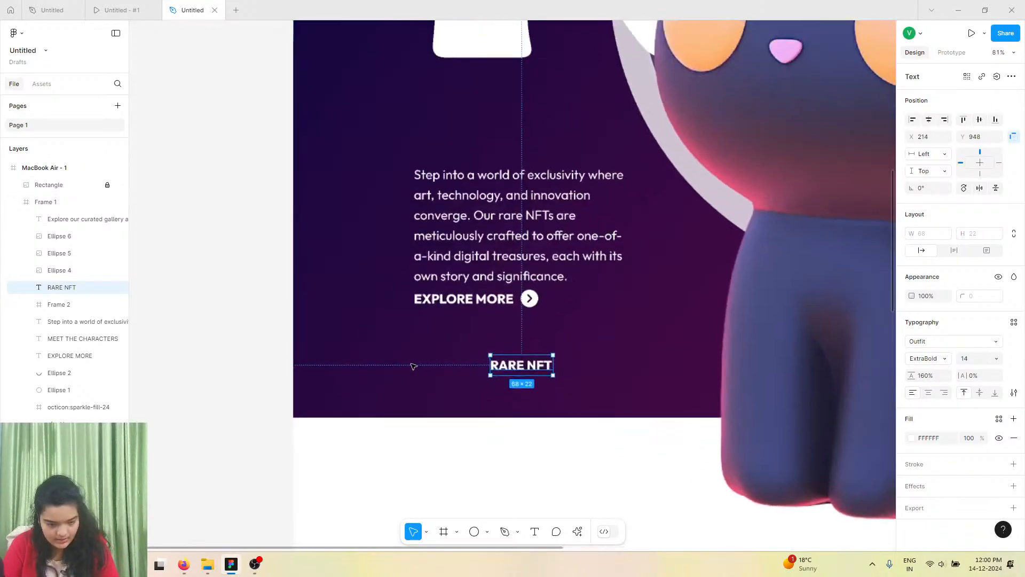
pyautogui.click(996, 359)
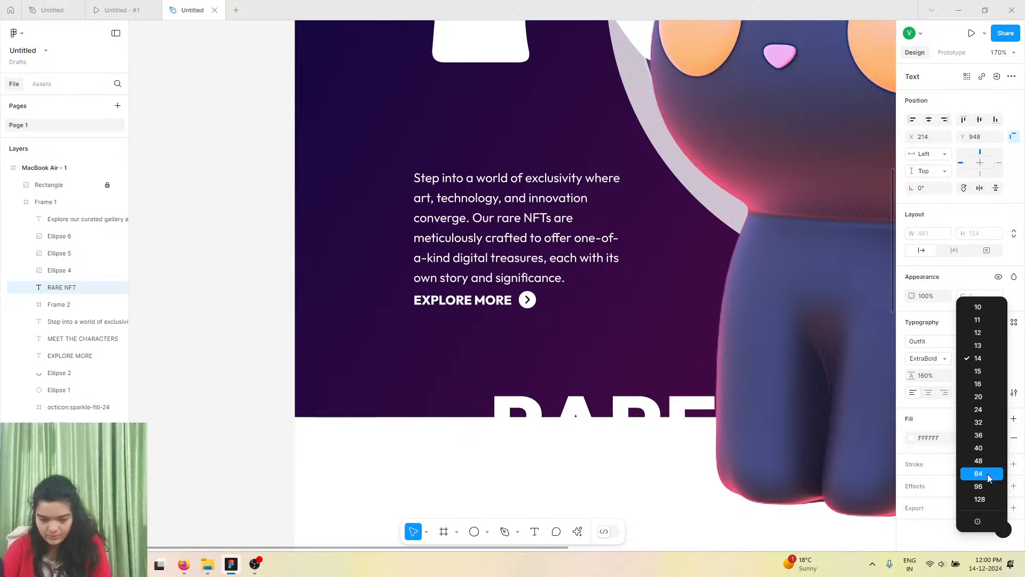
pyautogui.click(988, 473)
pyautogui.click(996, 358)
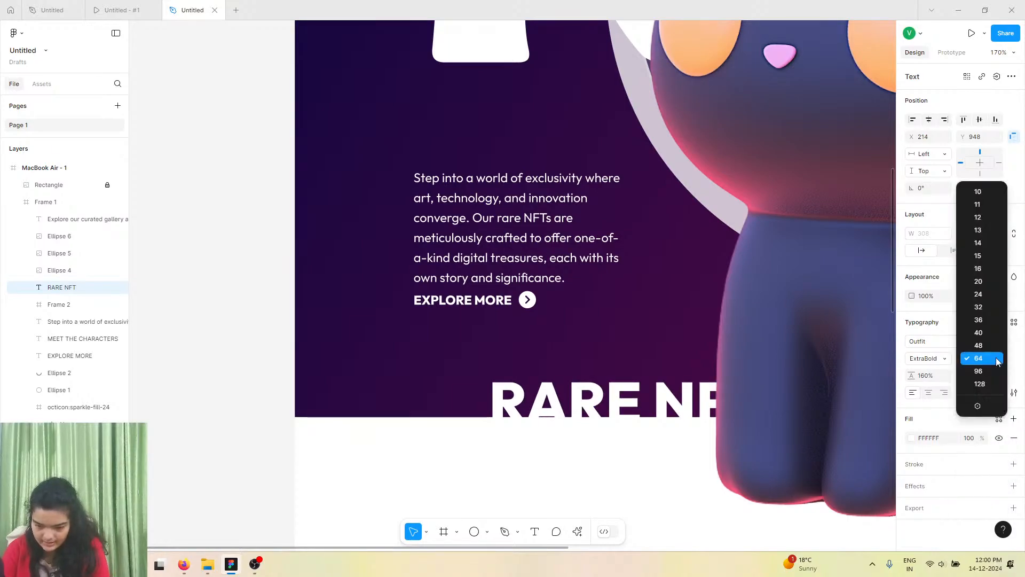
pyautogui.click(997, 372)
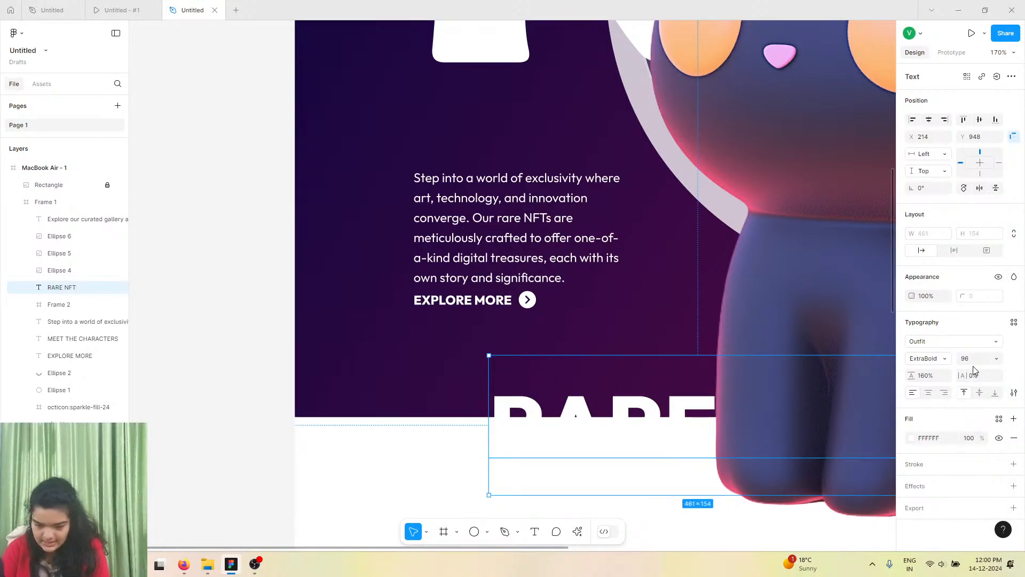
pyautogui.click(996, 358)
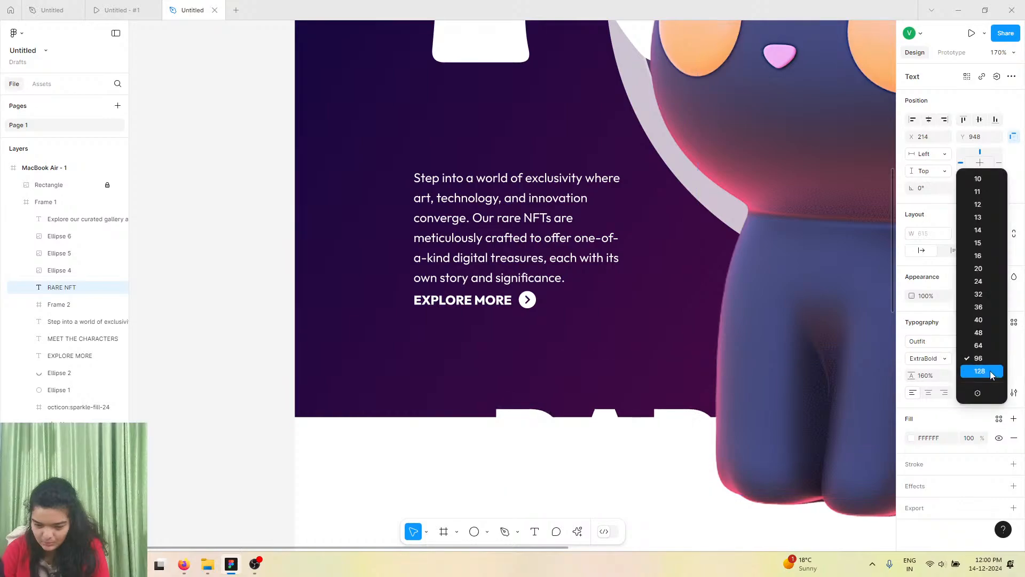
pyautogui.click(974, 387)
pyautogui.moveTo(958, 372); pyautogui.dragTo(984, 372)
# Move the RARE NFT text up and extend the main frame's height to 1065.
pyautogui.scroll(-5, 659, 373)
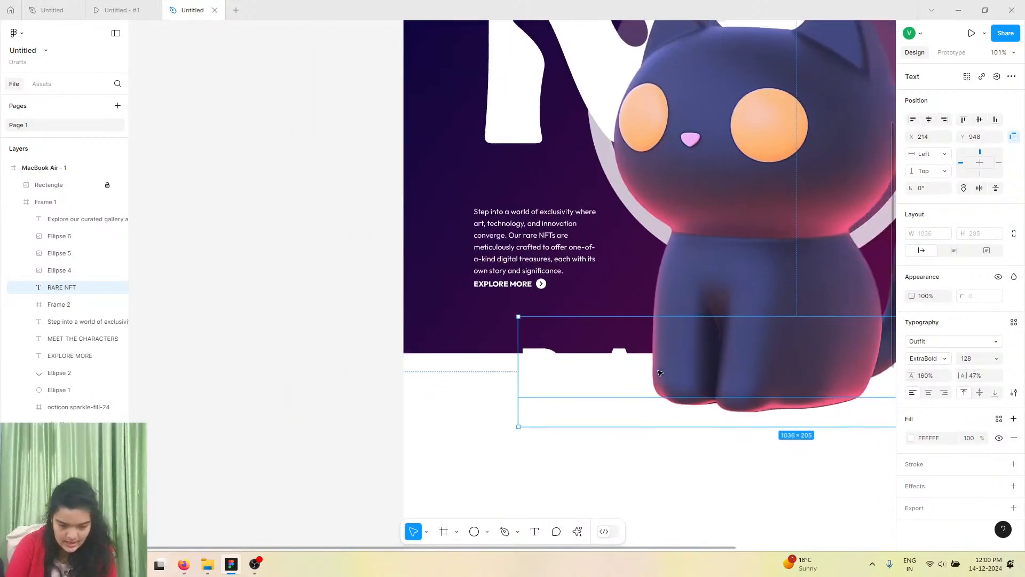
pyautogui.moveTo(541, 329); pyautogui.dragTo(535, 303)
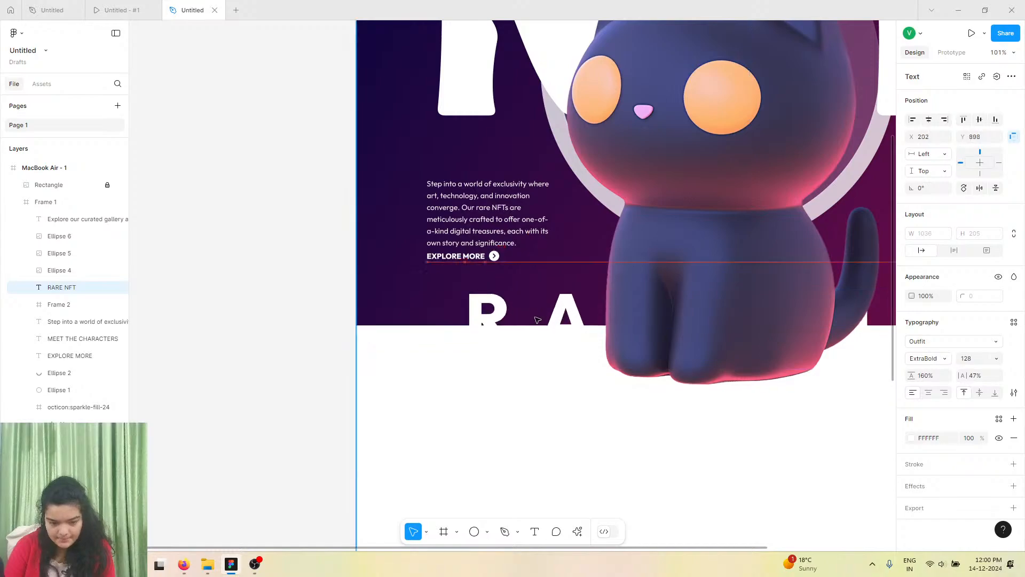
pyautogui.click(399, 300)
pyautogui.moveTo(400, 325); pyautogui.dragTo(402, 351)
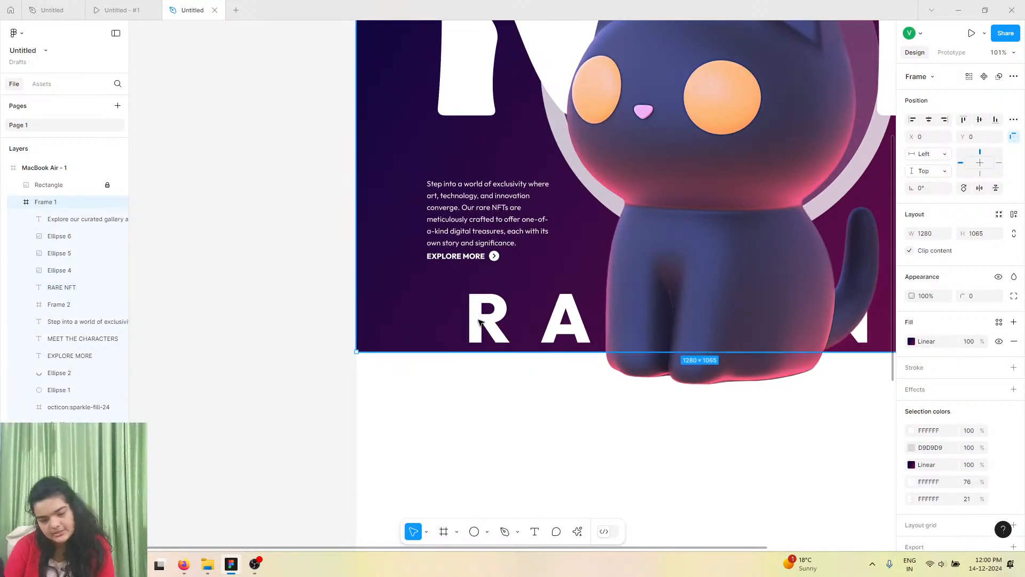
# Reposition the RARE NFT text to the lower left so it spans beneath the cat near the frame's bottom.
pyautogui.click(51, 184)
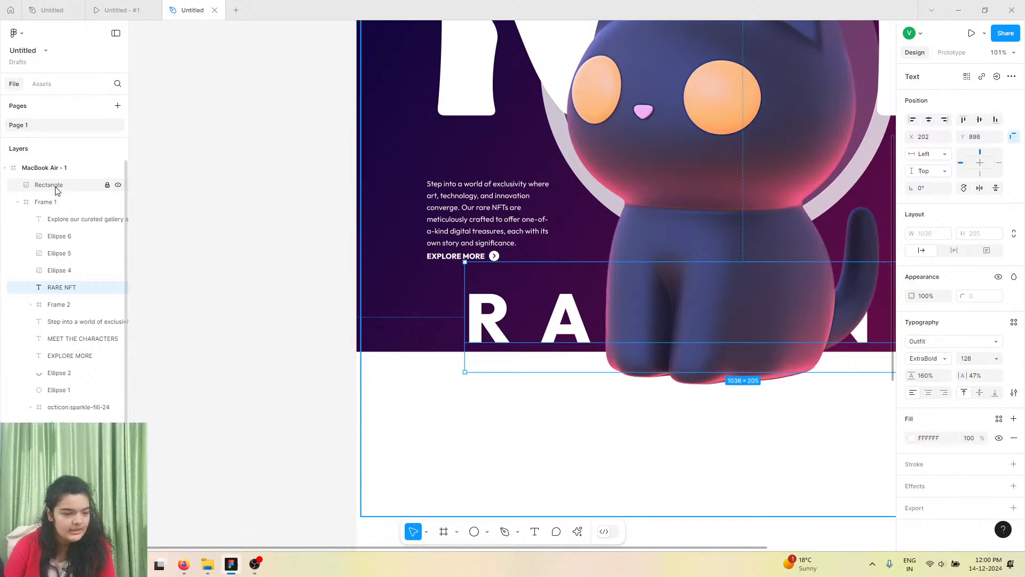
pyautogui.click(63, 287)
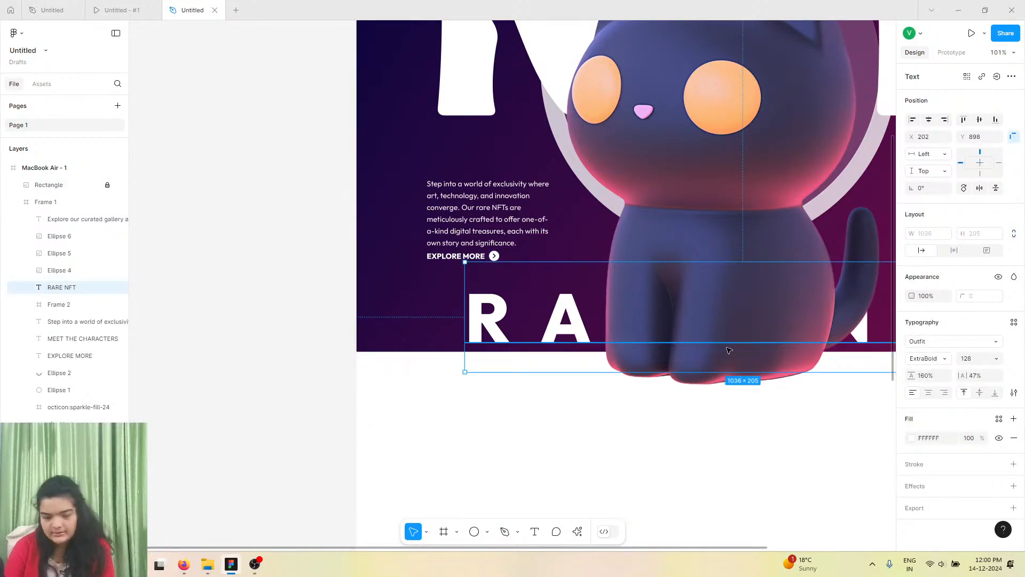
pyautogui.hscroll(2, 624, 363)
pyautogui.rightClick(623, 357)
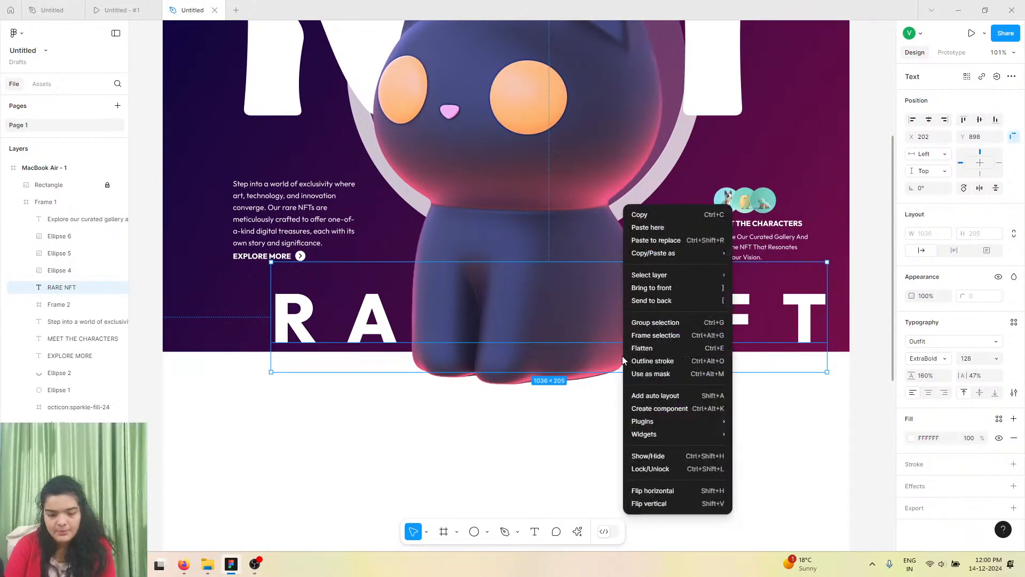
pyautogui.scroll(-3, 623, 357)
pyautogui.click(447, 331)
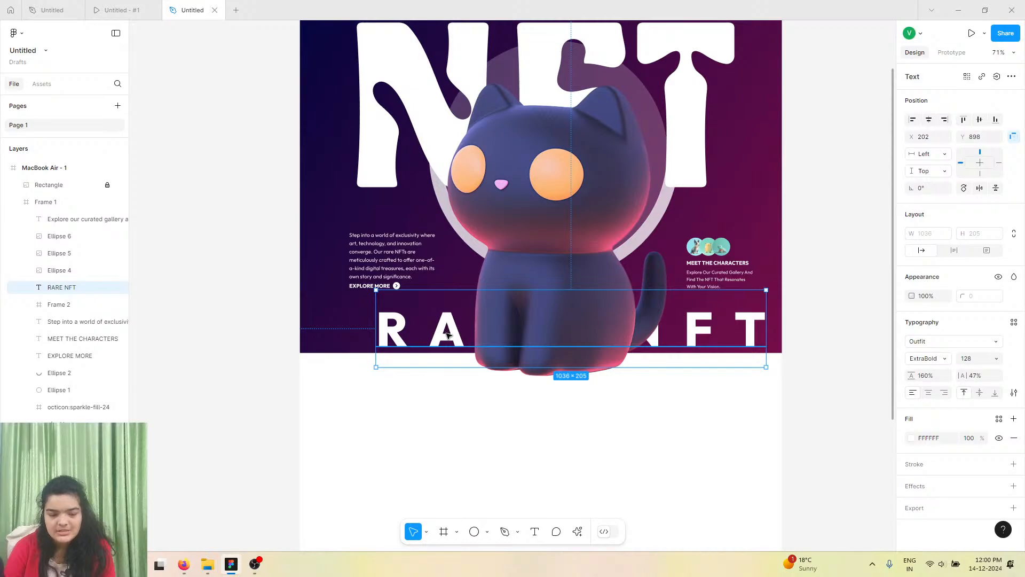
pyautogui.moveTo(448, 335); pyautogui.dragTo(426, 339)
# Lower the RARE NFT text's fill opacity to 40%.
pyautogui.click(910, 436)
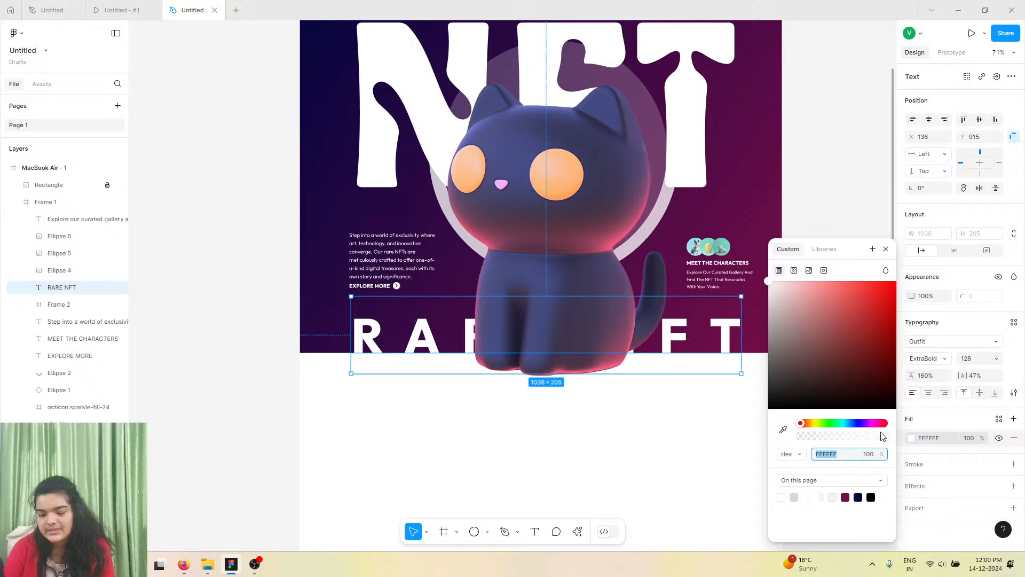
pyautogui.click(838, 437)
pyautogui.moveTo(838, 439); pyautogui.dragTo(837, 440)
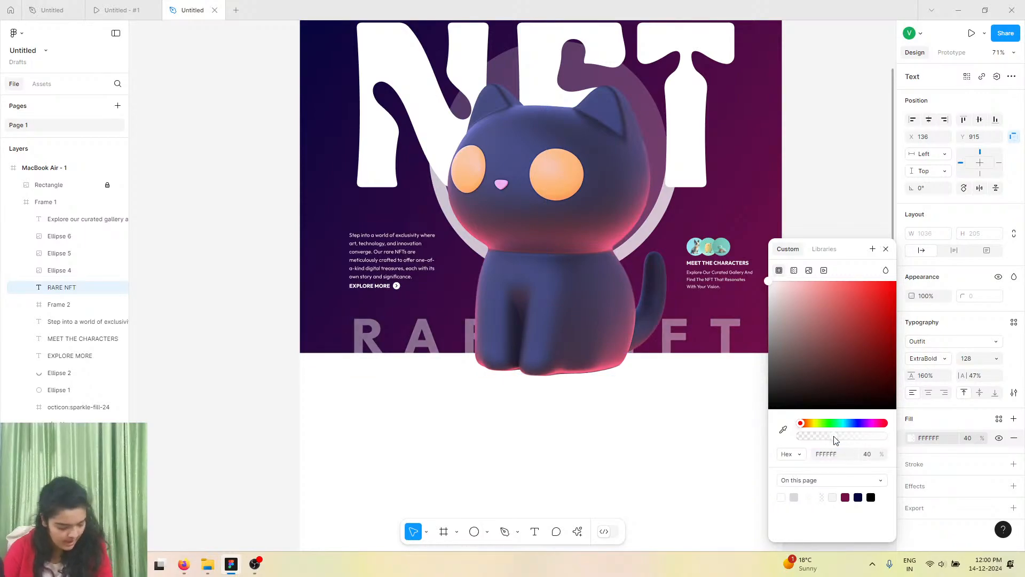
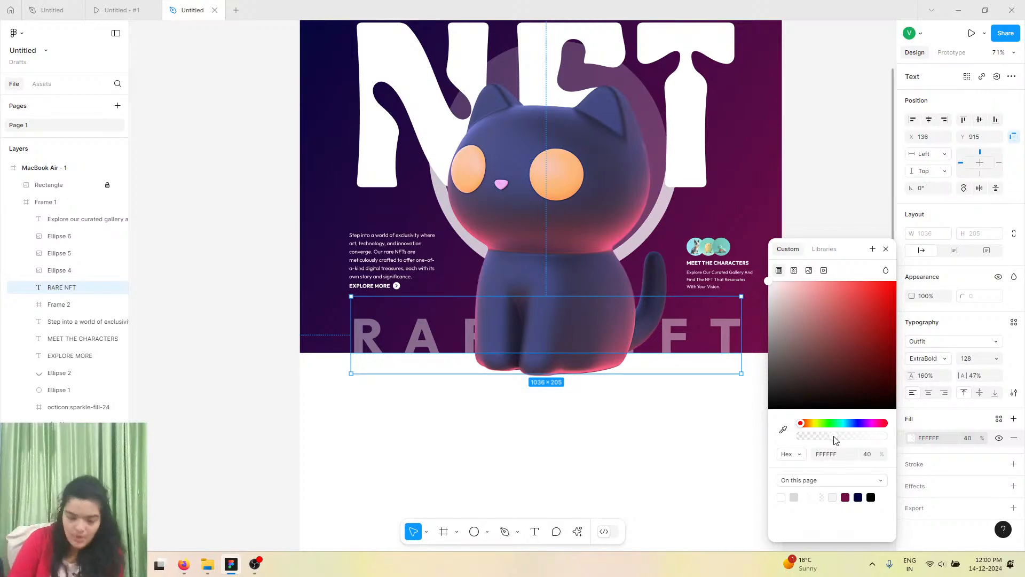
# Set the RARE NFT text's font weight to Black and center-align its text.
pyautogui.scroll(5, 836, 439)
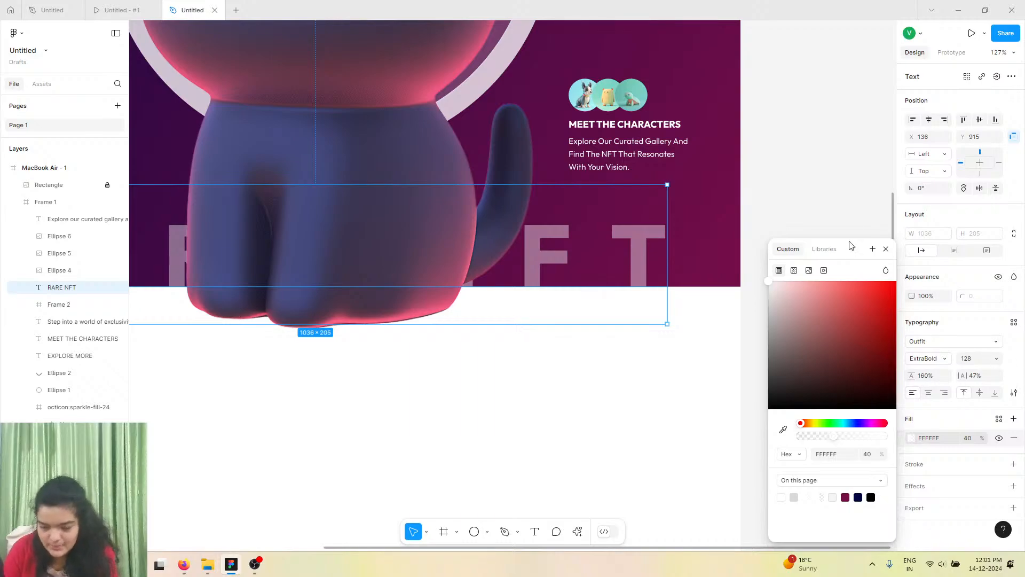
pyautogui.click(885, 249)
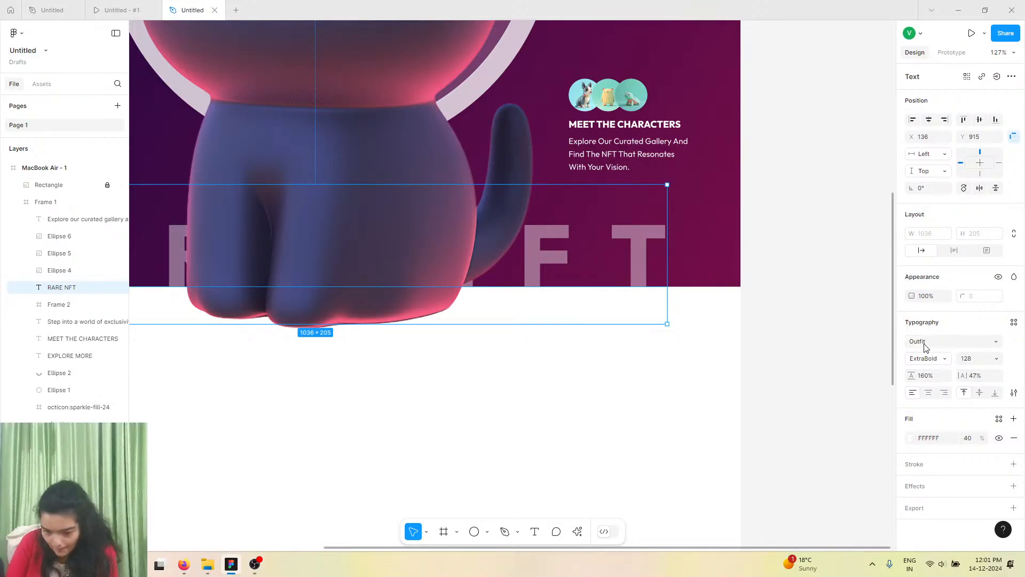
pyautogui.click(940, 358)
pyautogui.click(944, 376)
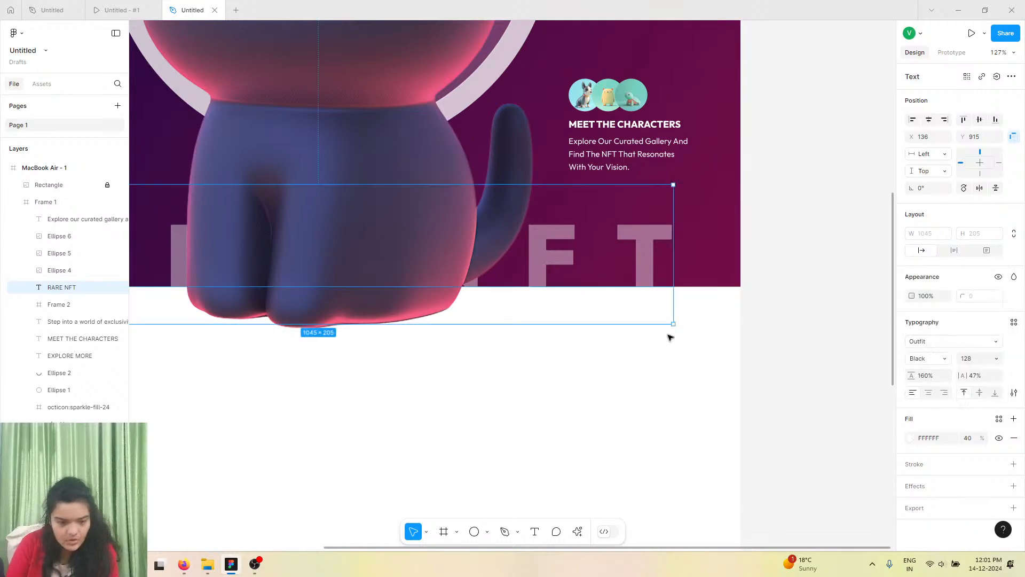
pyautogui.hscroll(-5, 671, 337)
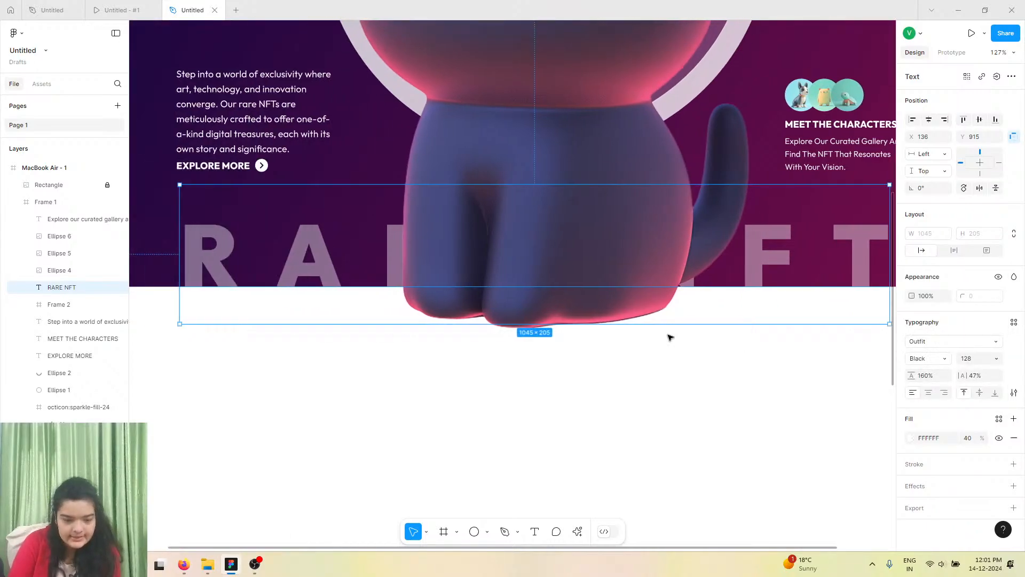
pyautogui.click(932, 396)
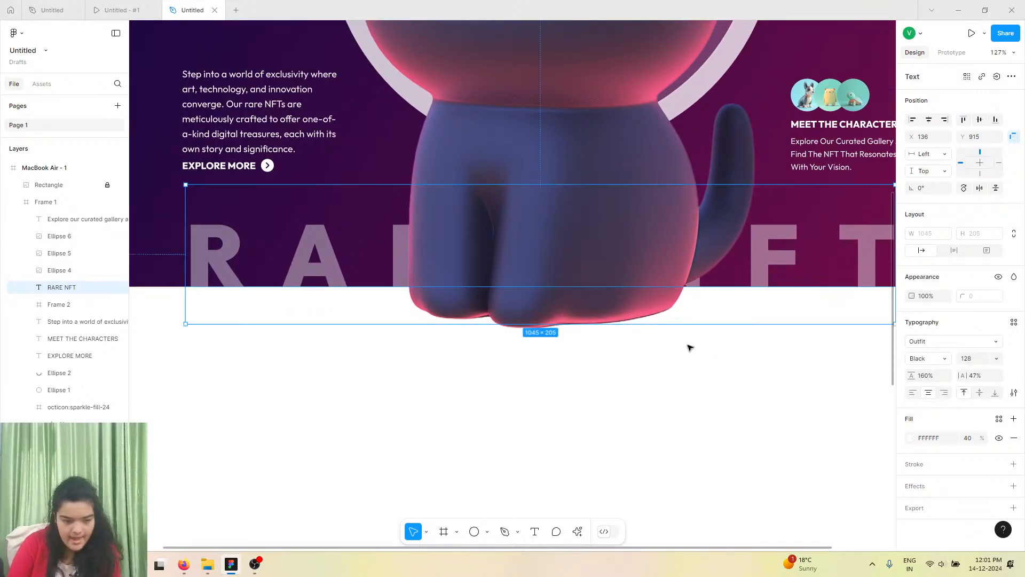
pyautogui.scroll(-5, 689, 348)
pyautogui.scroll(3, 689, 348)
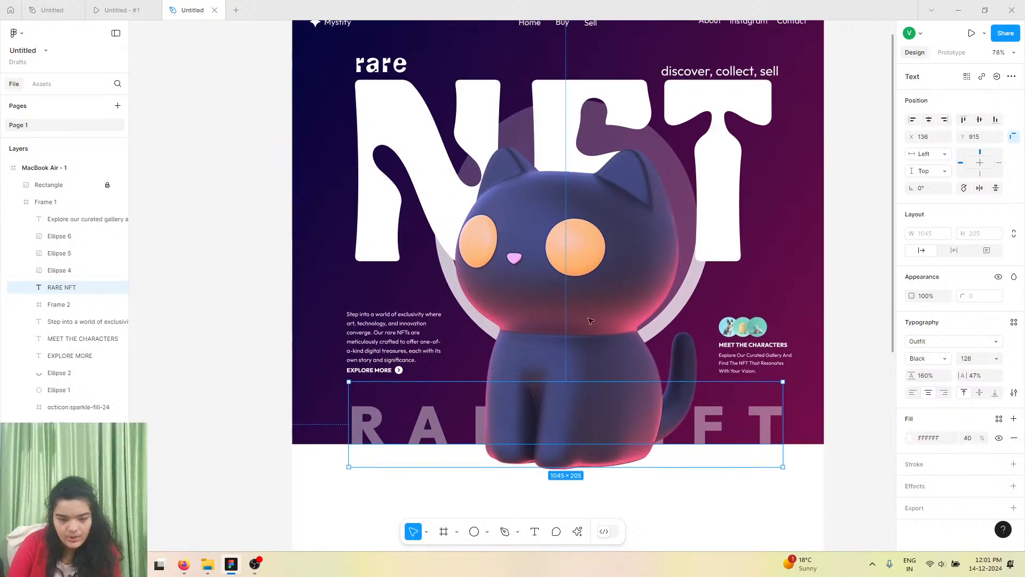
# Nudge the 'discover, collect, sell' text slightly up and to the left.
pyautogui.click(190, 300)
pyautogui.scroll(1, 288, 369)
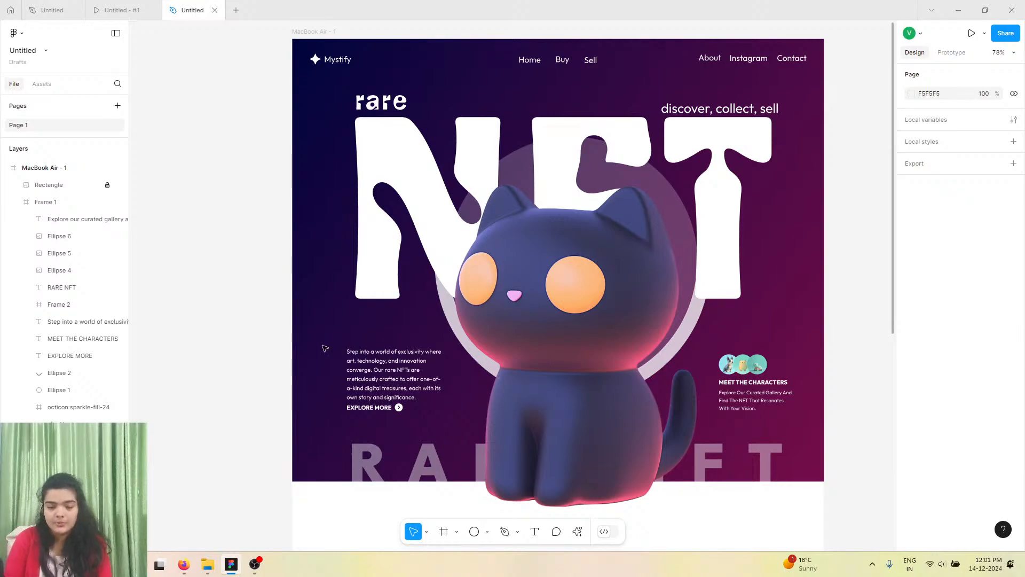
pyautogui.doubleClick(745, 111)
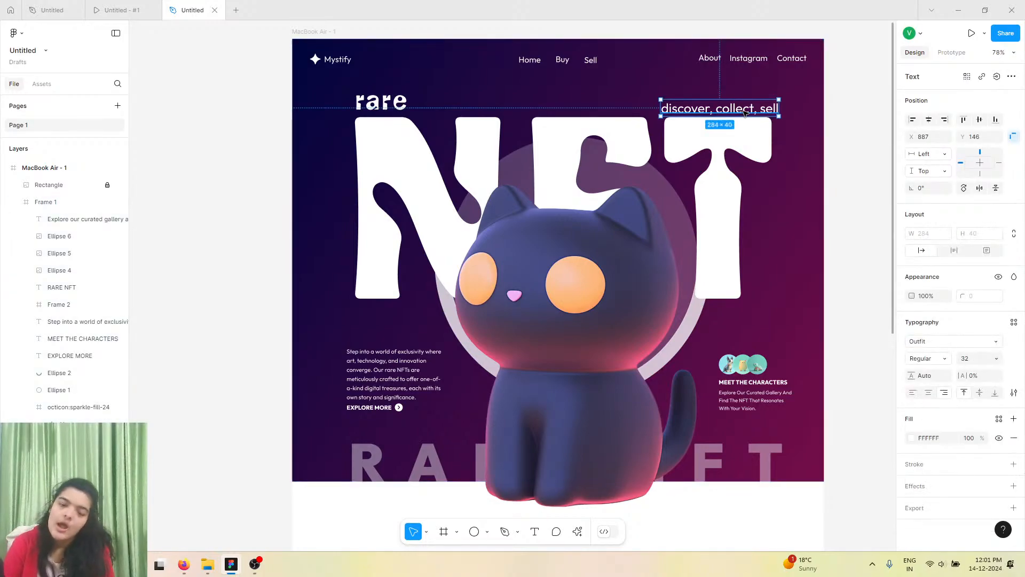
pyautogui.press('Up')
pyautogui.press('Up')
pyautogui.press('Up')
pyautogui.press('Up')
pyautogui.press('Up')
pyautogui.press('Up')
pyautogui.press('Up')
pyautogui.press('Up')
pyautogui.press('Up')
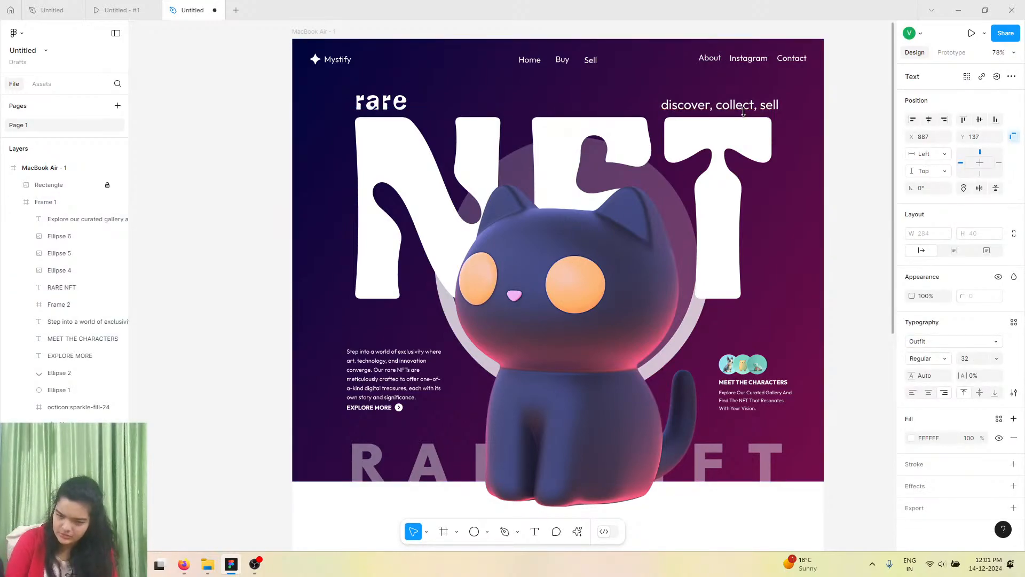
pyautogui.press('Left')
pyautogui.press('Left')
pyautogui.press('Left')
pyautogui.press('Left')
pyautogui.press('Left')
pyautogui.press('Left')
pyautogui.press('Left')
pyautogui.press('Left')
pyautogui.press('Left')
pyautogui.press('Left')
pyautogui.press('Left')
pyautogui.press('Left')
pyautogui.press('Left')
pyautogui.press('Left')
pyautogui.press('Left')
pyautogui.press('Left')
pyautogui.press('Left')
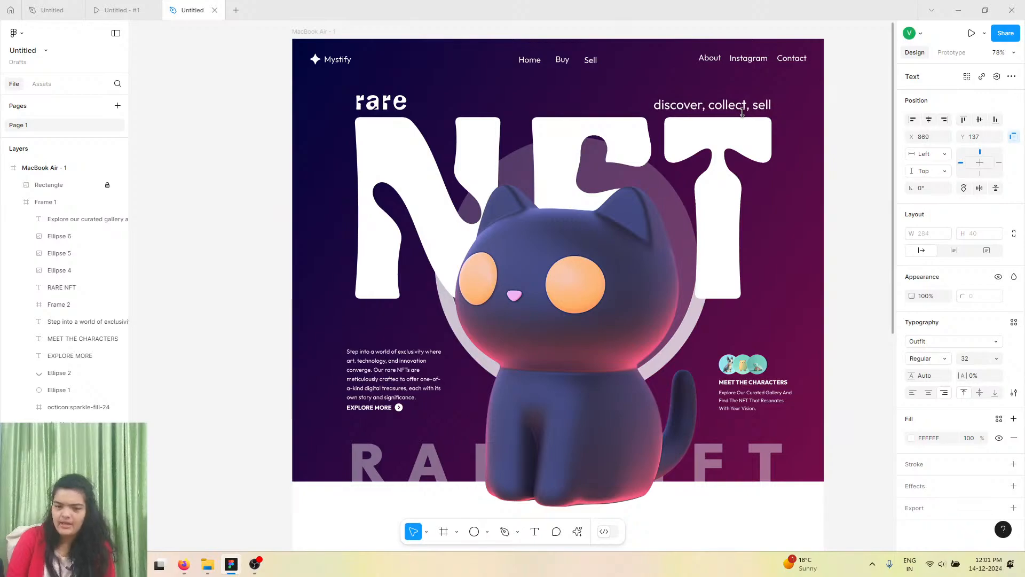
pyautogui.press('Right')
pyautogui.press('Right')
pyautogui.press('Right')
pyautogui.press('Right')
pyautogui.press('Right')
pyautogui.press('Right')
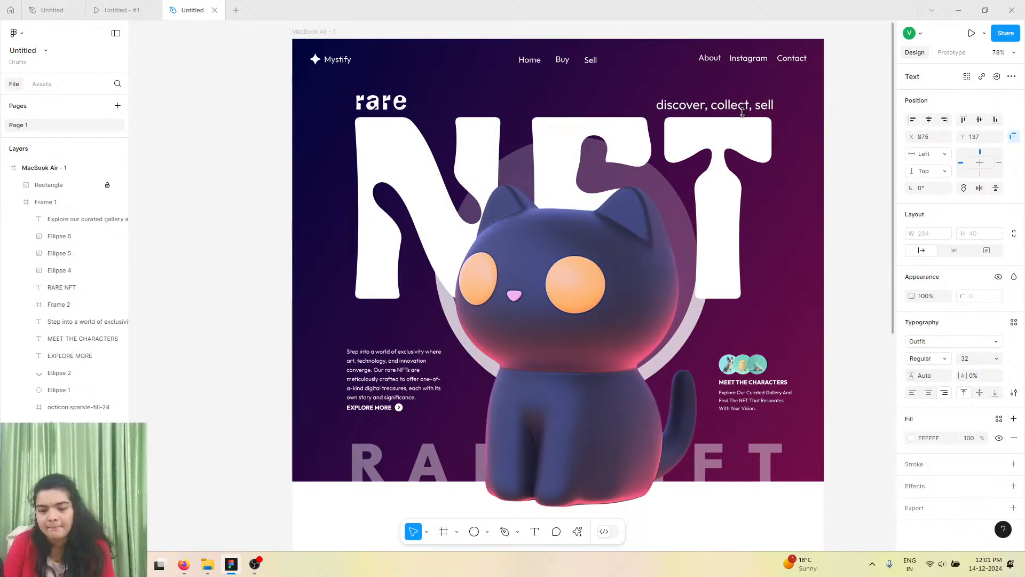
# Review the reference prototype's sections below the hero, then return to the design file.
pyautogui.click(122, 9)
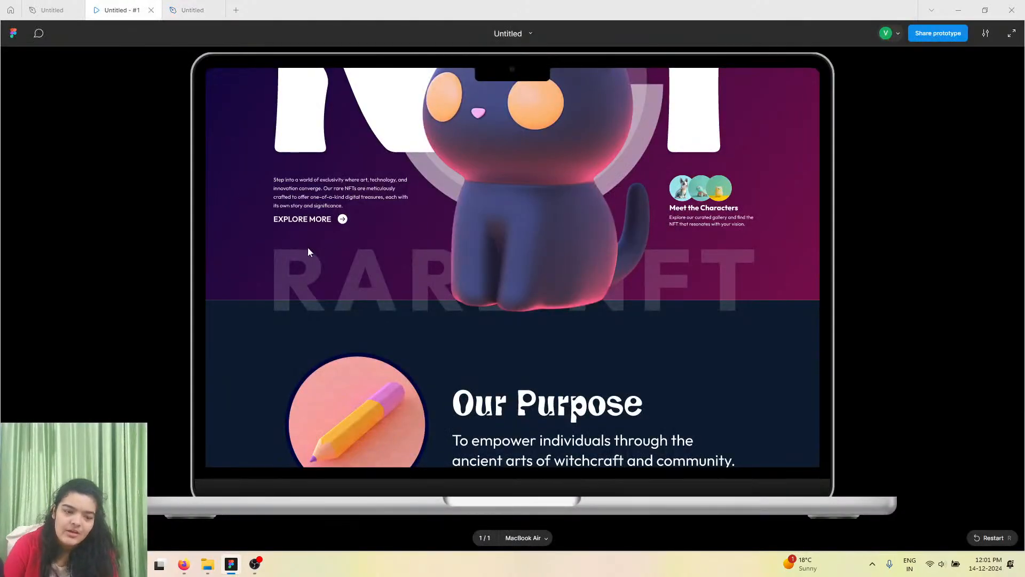
pyautogui.scroll(-5, 308, 248)
pyautogui.scroll(3, 307, 248)
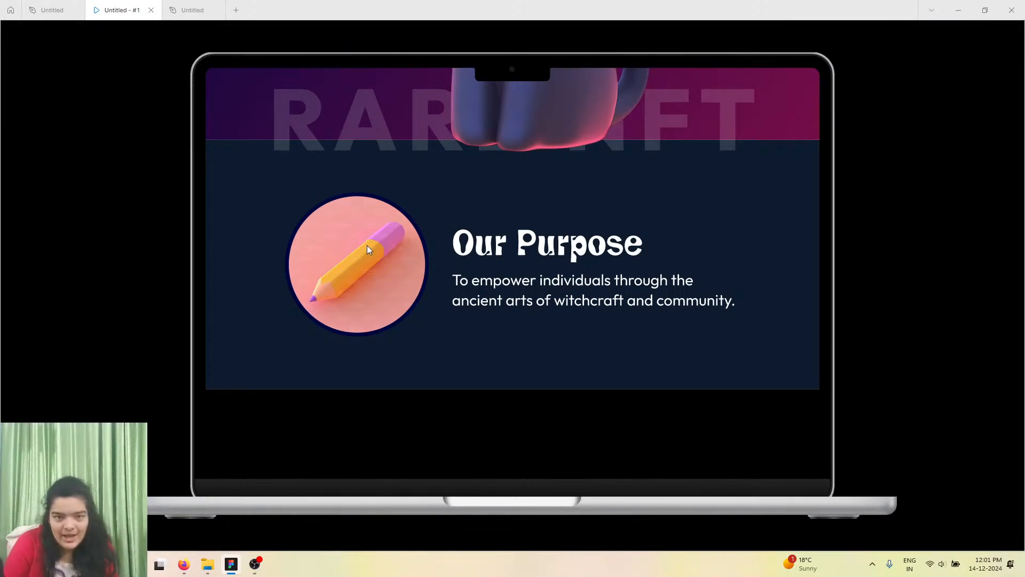
pyautogui.scroll(-10, 366, 245)
pyautogui.scroll(-9, 373, 236)
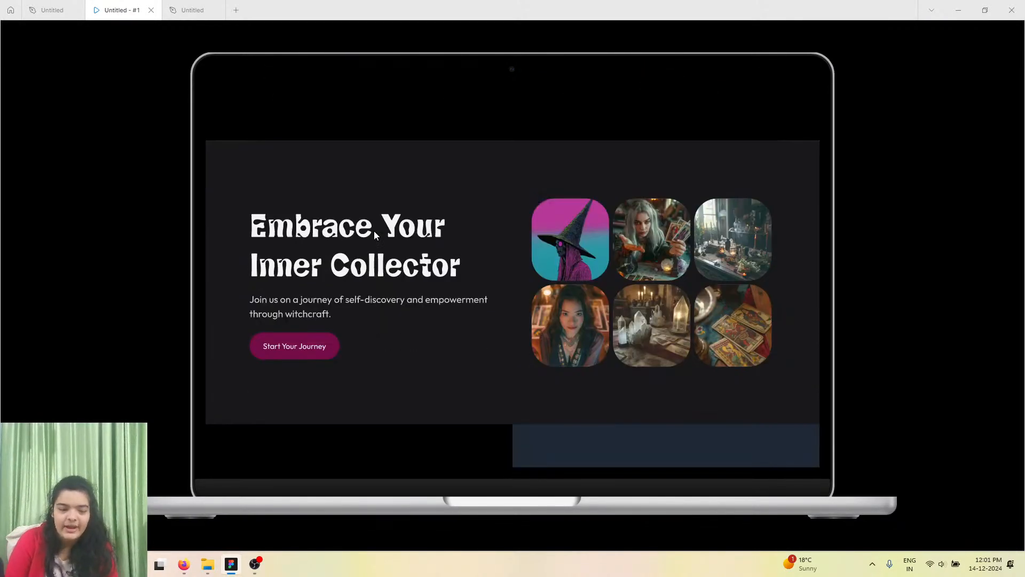
pyautogui.scroll(5, 532, 306)
pyautogui.scroll(12, 534, 296)
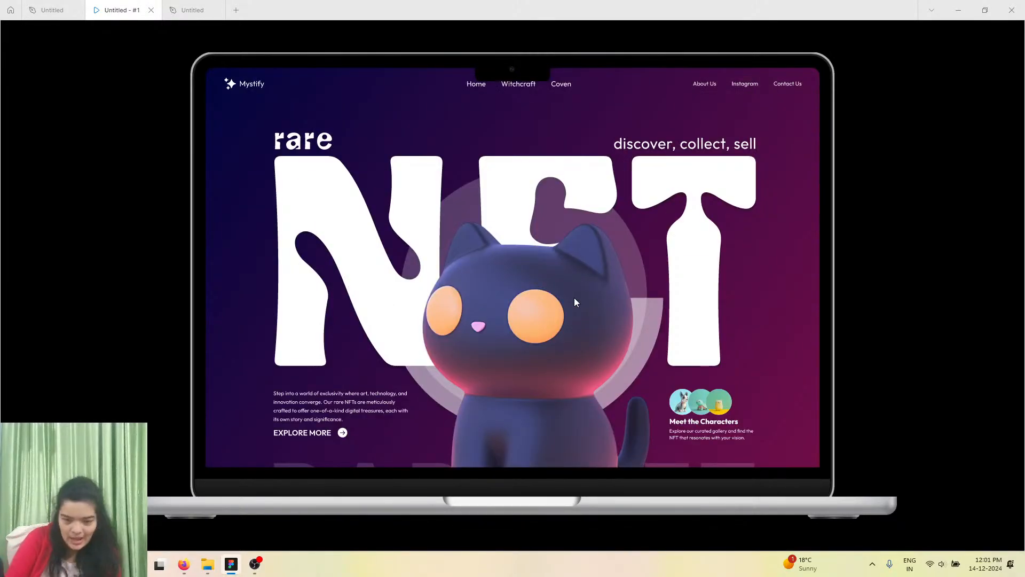
pyautogui.scroll(-5, 575, 302)
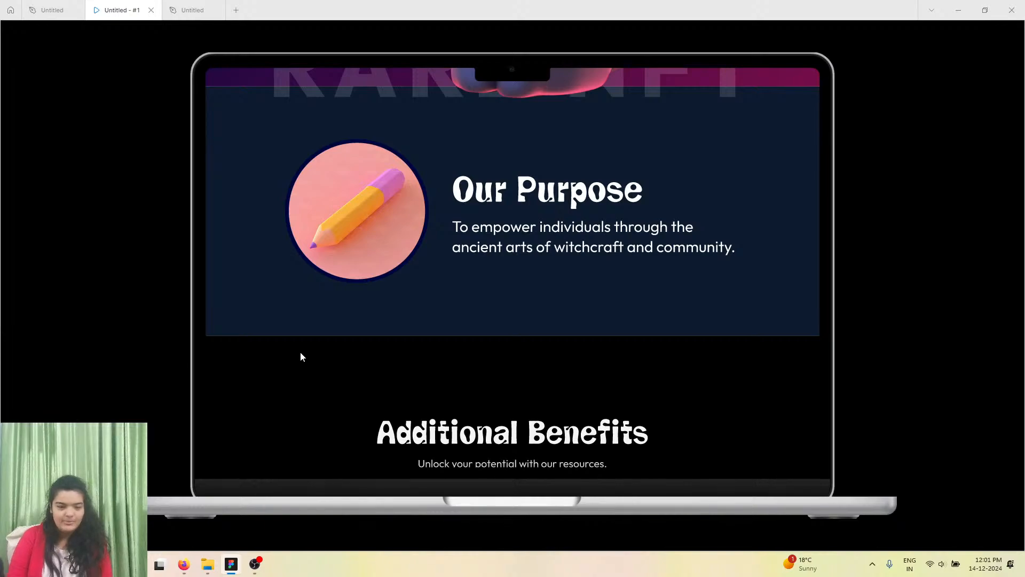
pyautogui.click(190, 9)
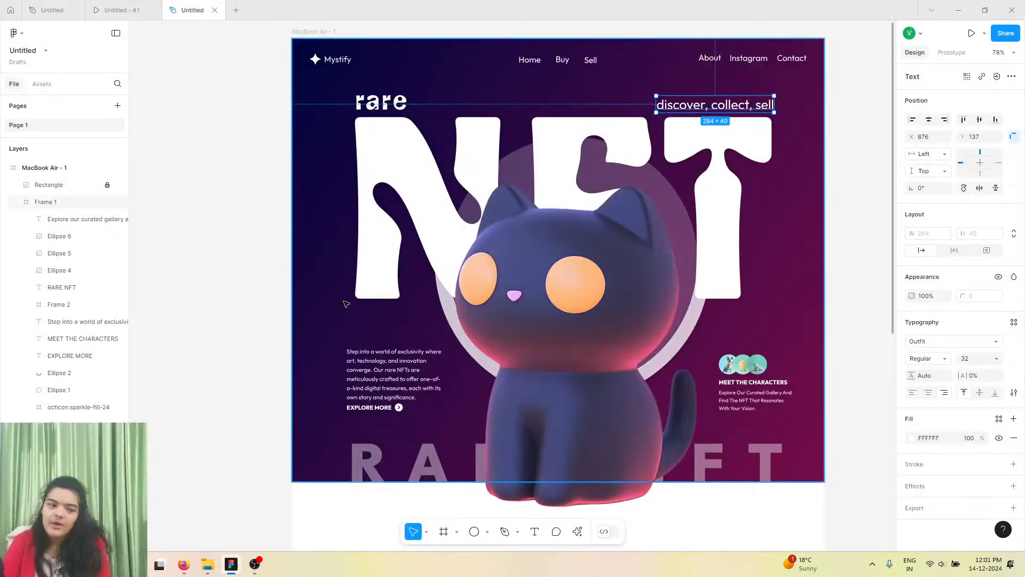
# Extend the MacBook Air frame's height to 3183 to make room for the next section.
pyautogui.click(448, 405)
pyautogui.scroll(-12, 448, 404)
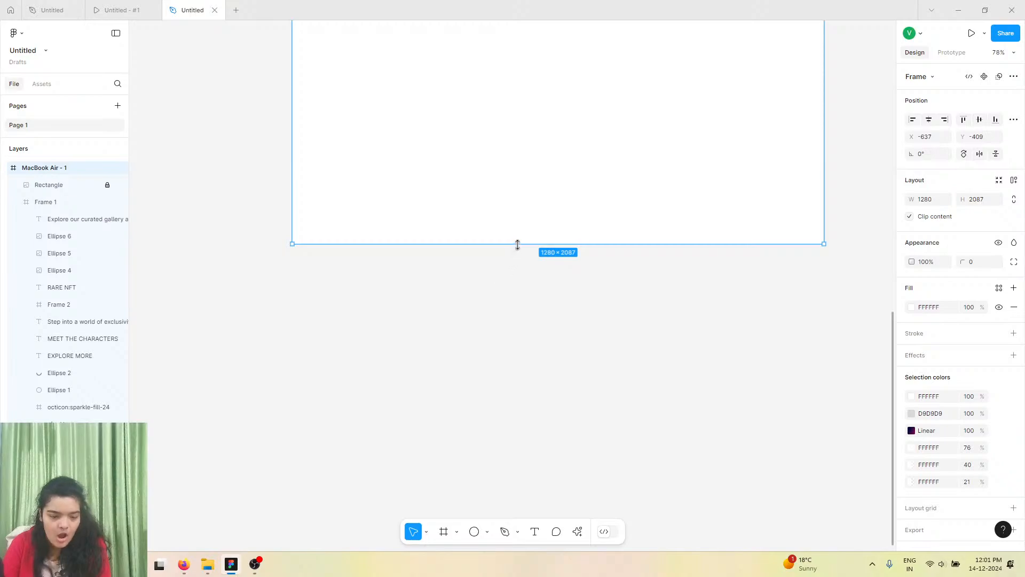
pyautogui.moveTo(517, 245); pyautogui.dragTo(515, 576)
pyautogui.scroll(7, 525, 339)
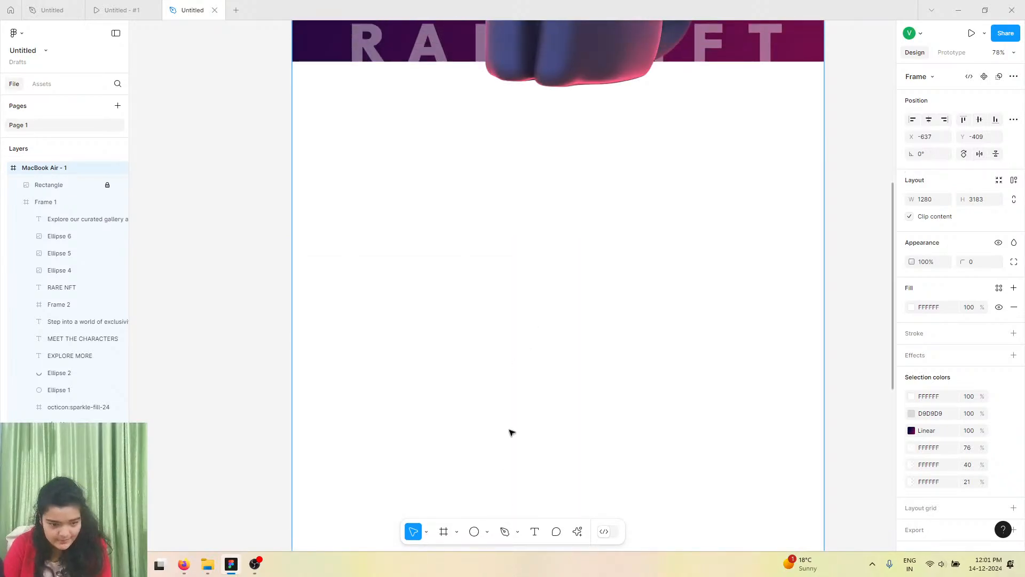
# Draw a 1280 × 565 frame directly below the hero section and add a fill to it.
pyautogui.click(442, 531)
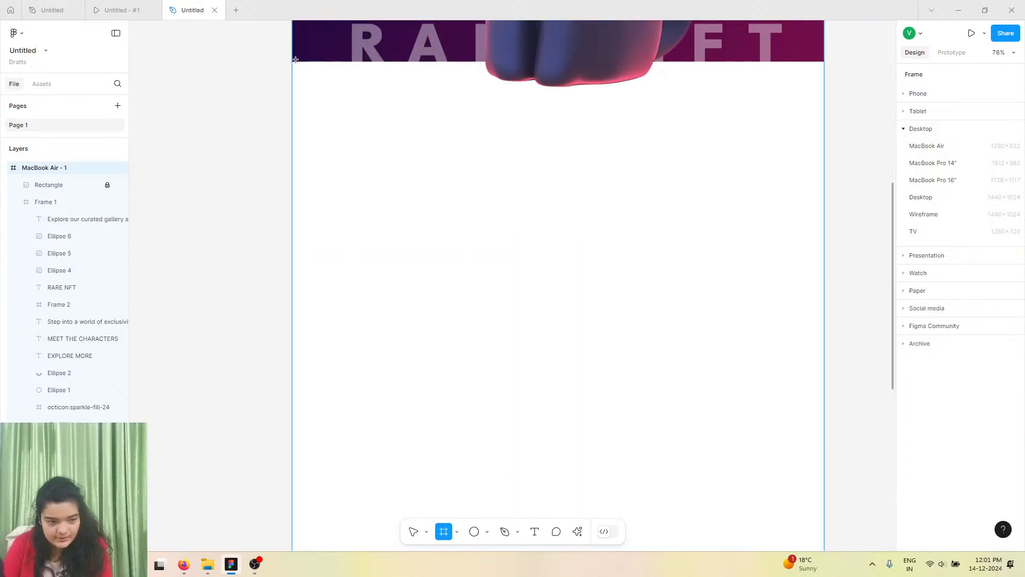
pyautogui.moveTo(292, 62); pyautogui.dragTo(824, 296)
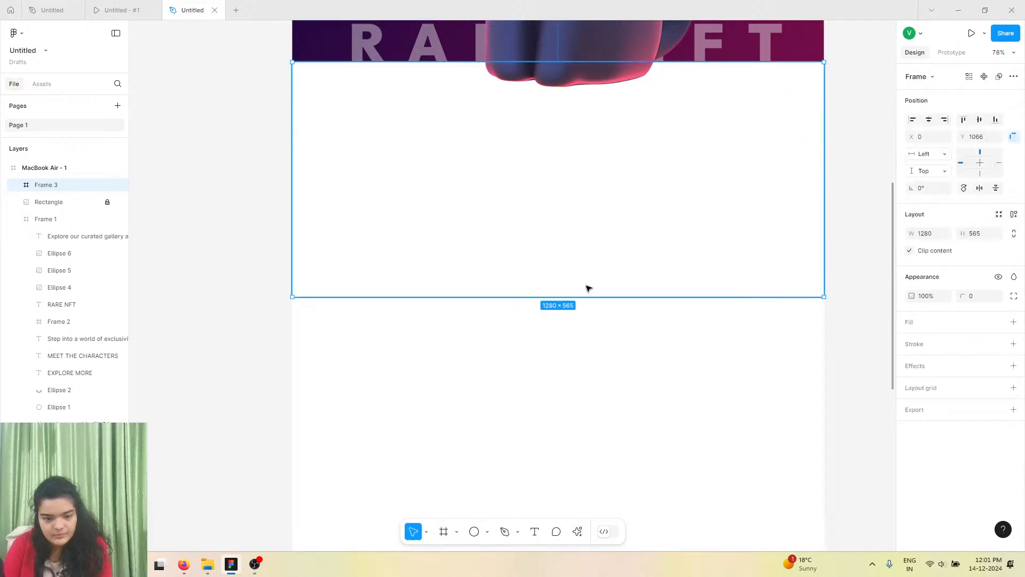
pyautogui.click(1013, 322)
# Examine the reference design's Our Purpose section, then return to the working file.
pyautogui.click(52, 9)
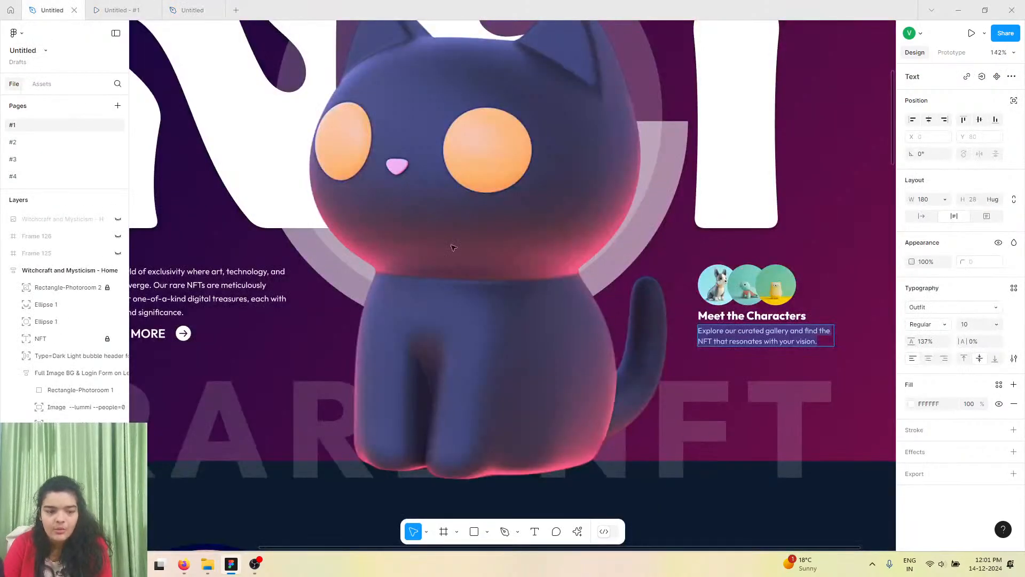
pyautogui.scroll(-1, 453, 309)
pyautogui.scroll(-6, 453, 308)
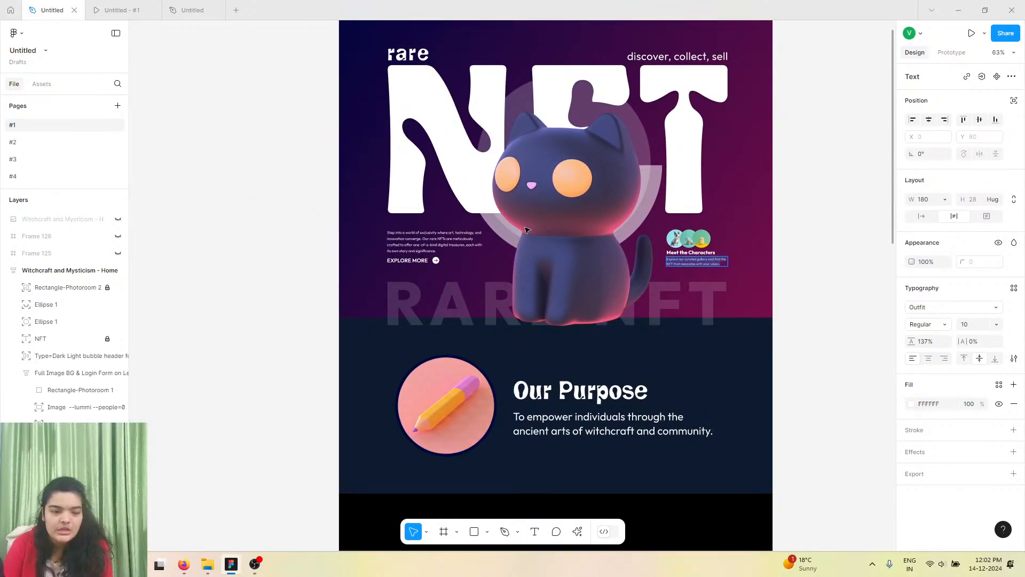
pyautogui.click(190, 9)
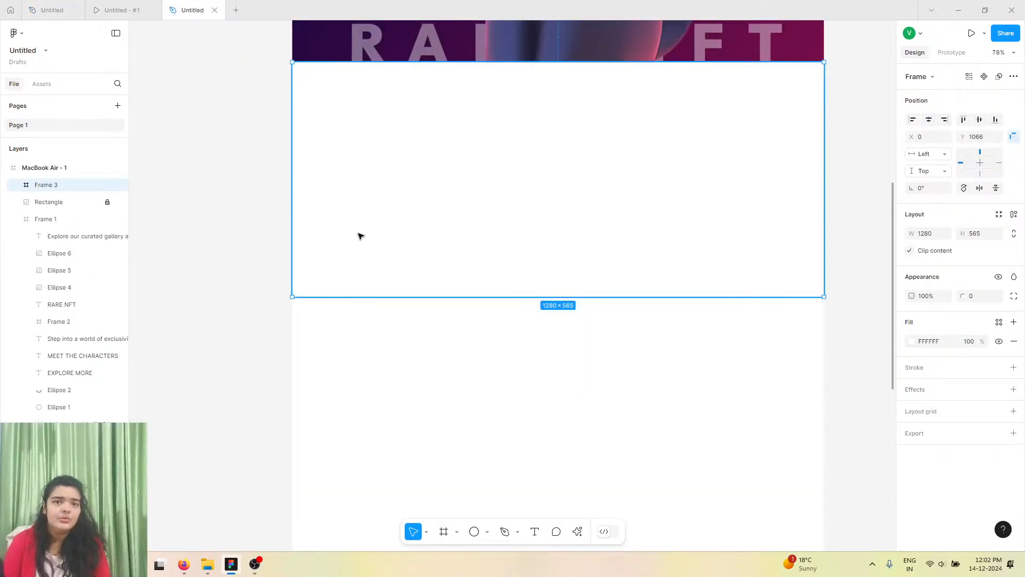
# Set the new frame's fill to 1A0740 by sampling the hero's dark purple with the eyedropper.
pyautogui.scroll(4, 363, 256)
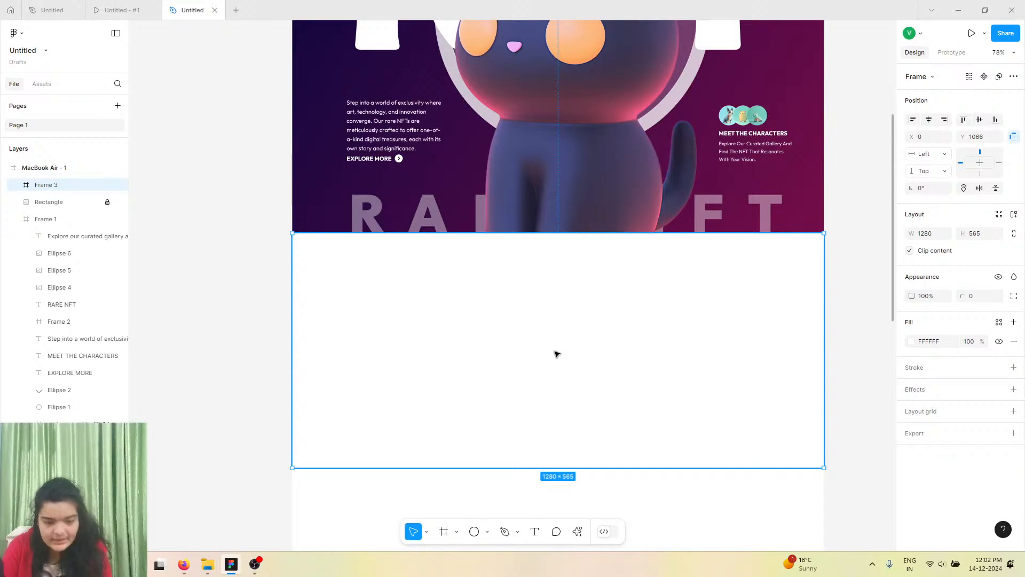
pyautogui.click(911, 341)
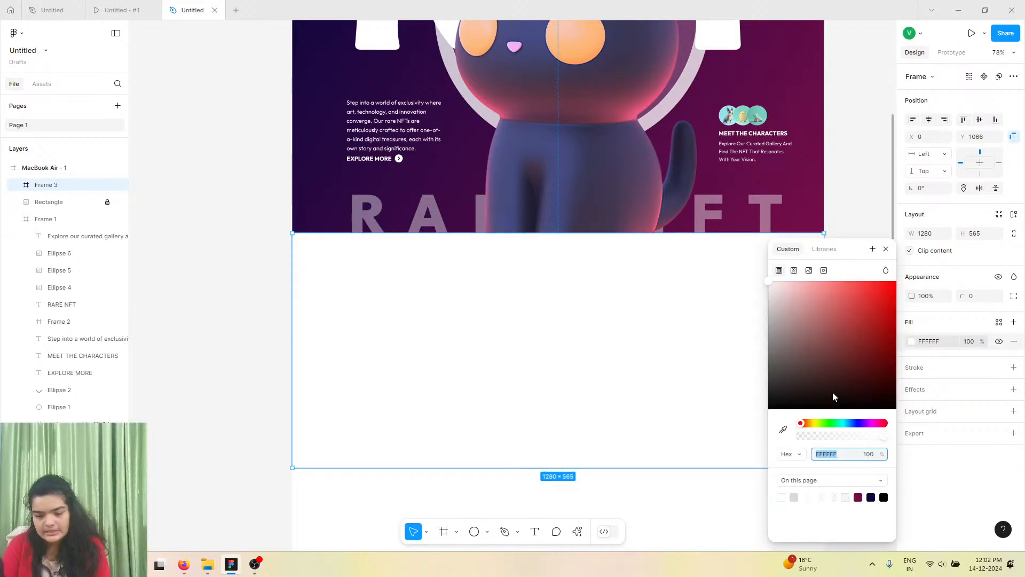
pyautogui.click(783, 430)
pyautogui.scroll(3, 458, 166)
pyautogui.scroll(3, 384, 110)
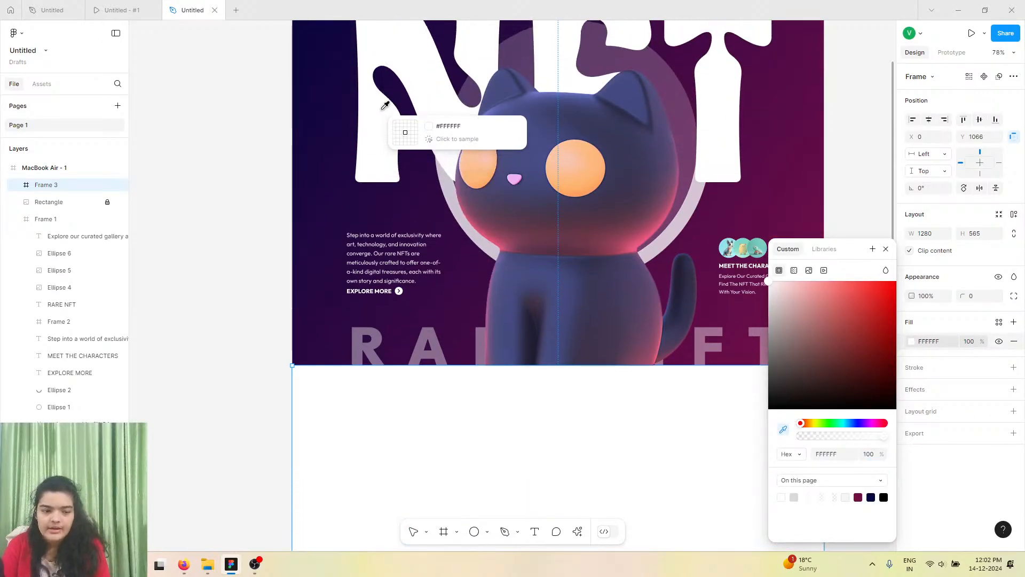
pyautogui.click(426, 60)
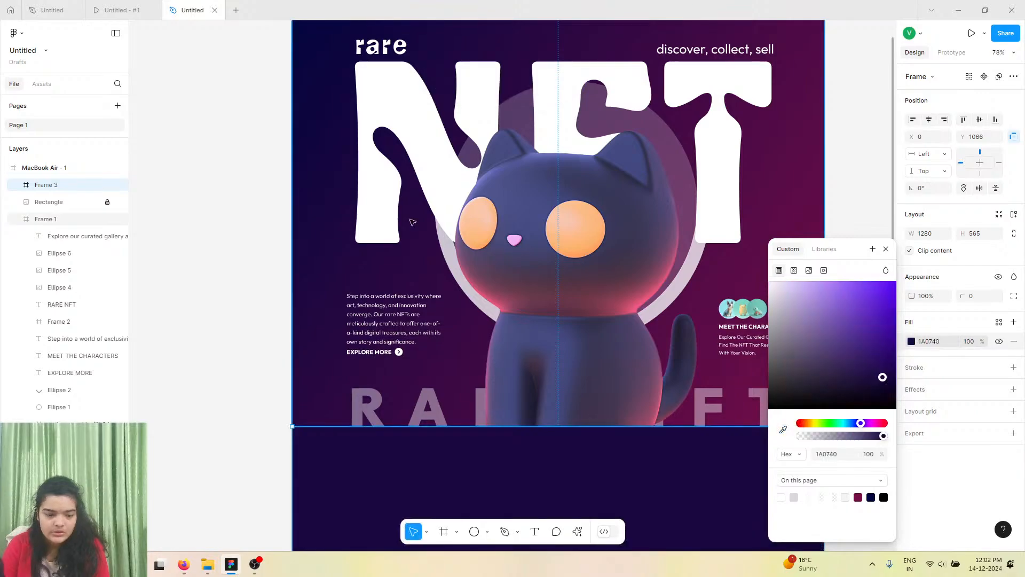
# Send the new section frame to the back.
pyautogui.scroll(-7, 502, 216)
pyautogui.rightClick(498, 220)
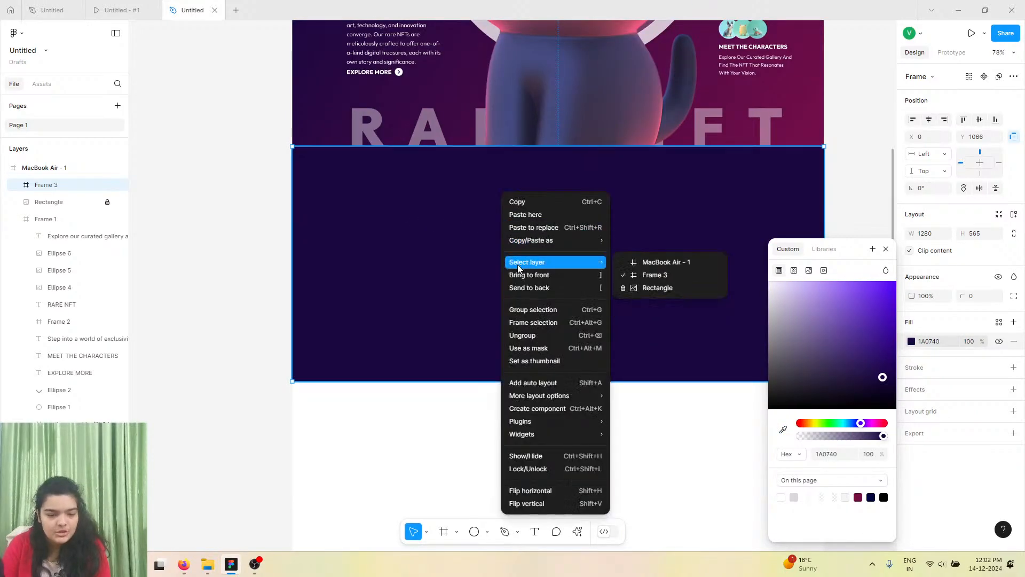
pyautogui.click(516, 288)
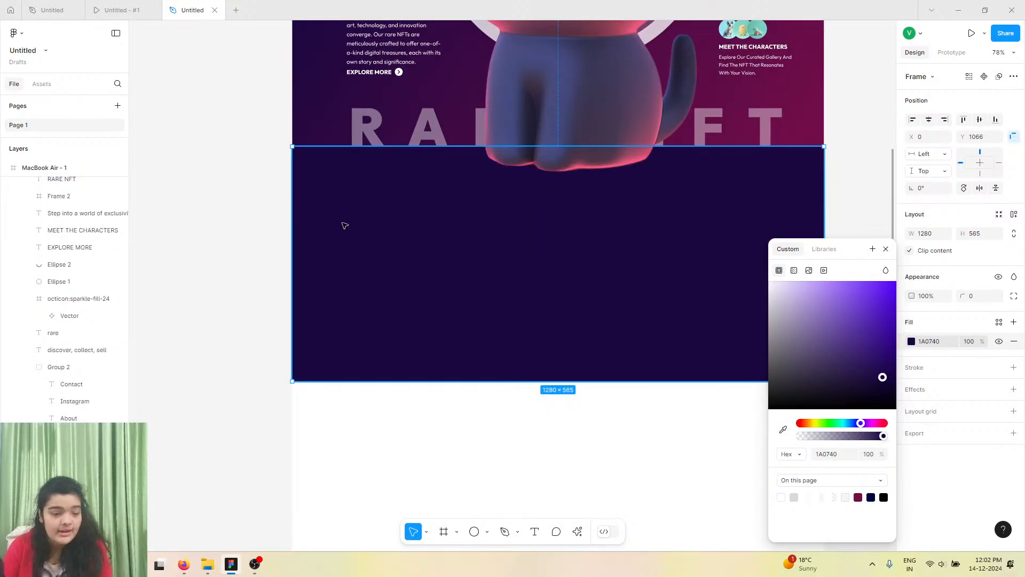
# Place a circle in the new section's left side and resize it to 340 × 340 with proportions locked.
pyautogui.click(474, 531)
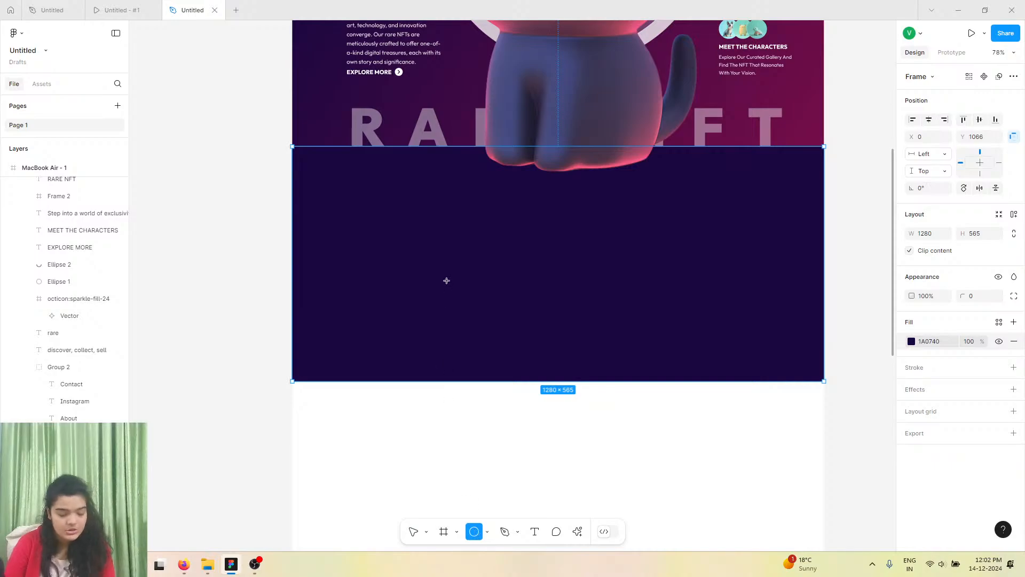
pyautogui.click(431, 264)
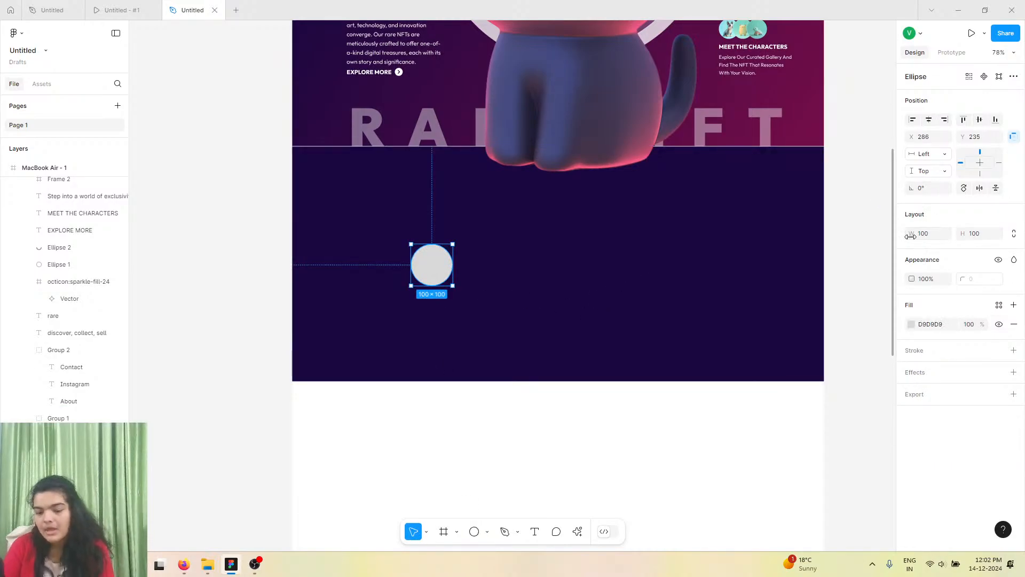
pyautogui.moveTo(910, 235); pyautogui.dragTo(1003, 235)
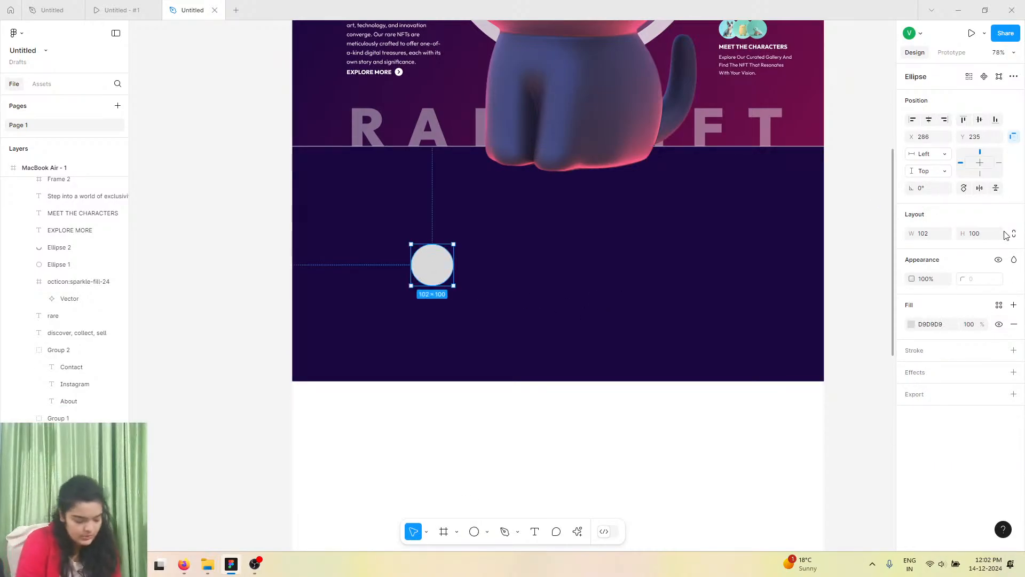
pyautogui.click(1014, 233)
pyautogui.click(927, 233)
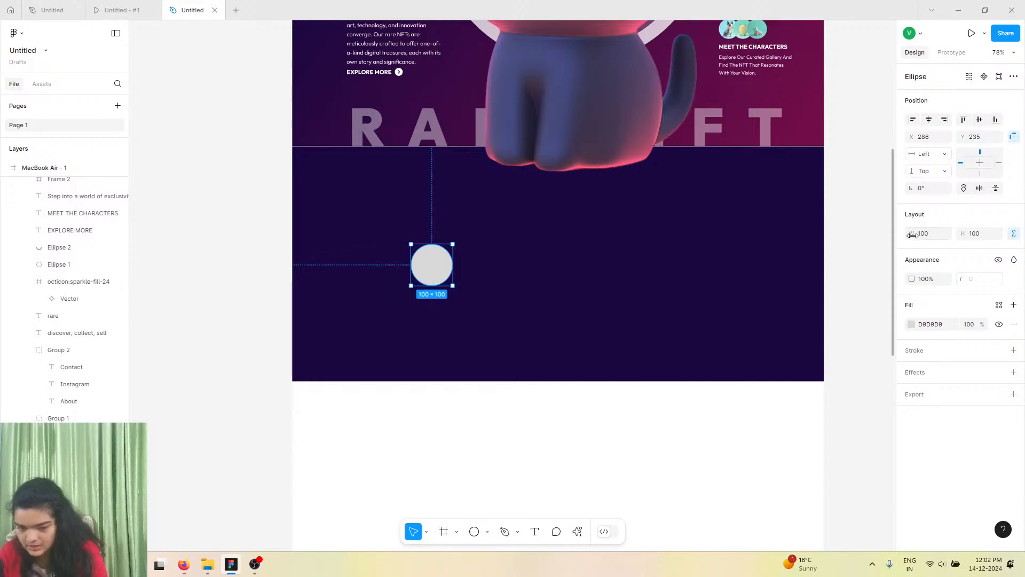
pyautogui.write('340')
pyautogui.press('Return')
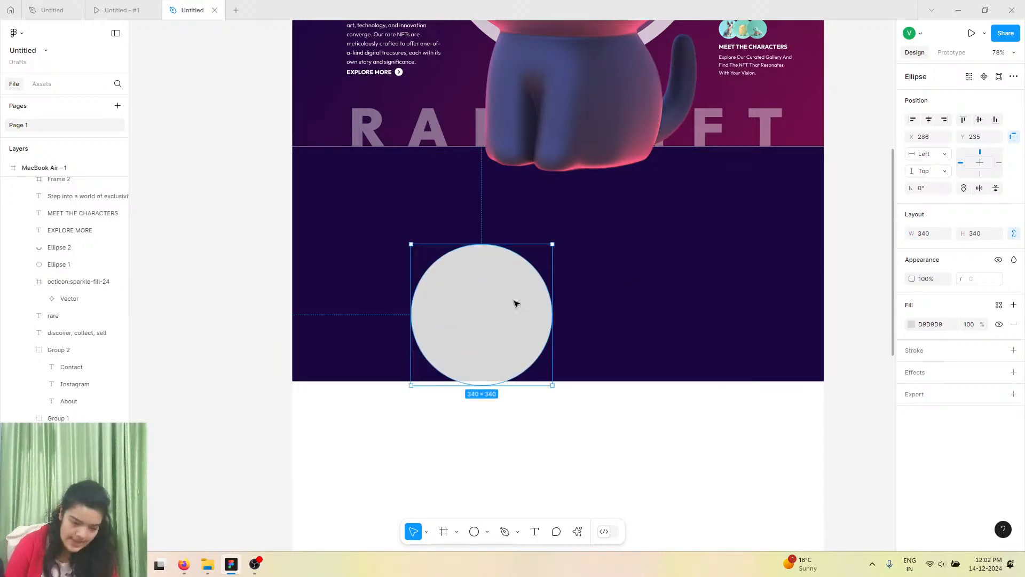
# Move the circle to X 166, Y 133 and fill it with a 3D motorbike image from the Lummi plugin.
pyautogui.moveTo(452, 353); pyautogui.dragTo(402, 310)
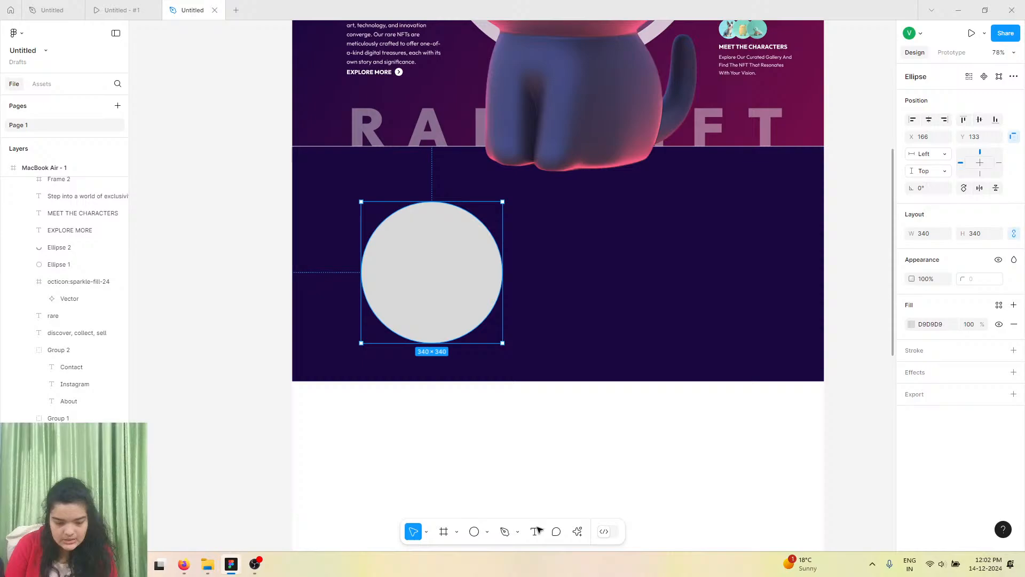
pyautogui.click(577, 531)
pyautogui.click(468, 394)
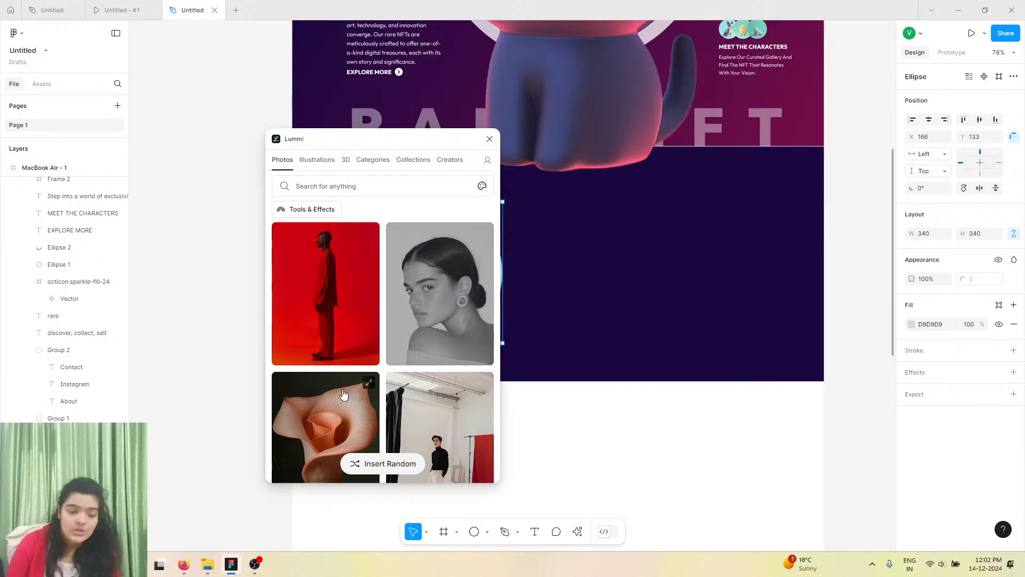
pyautogui.click(344, 160)
pyautogui.scroll(-4, 444, 263)
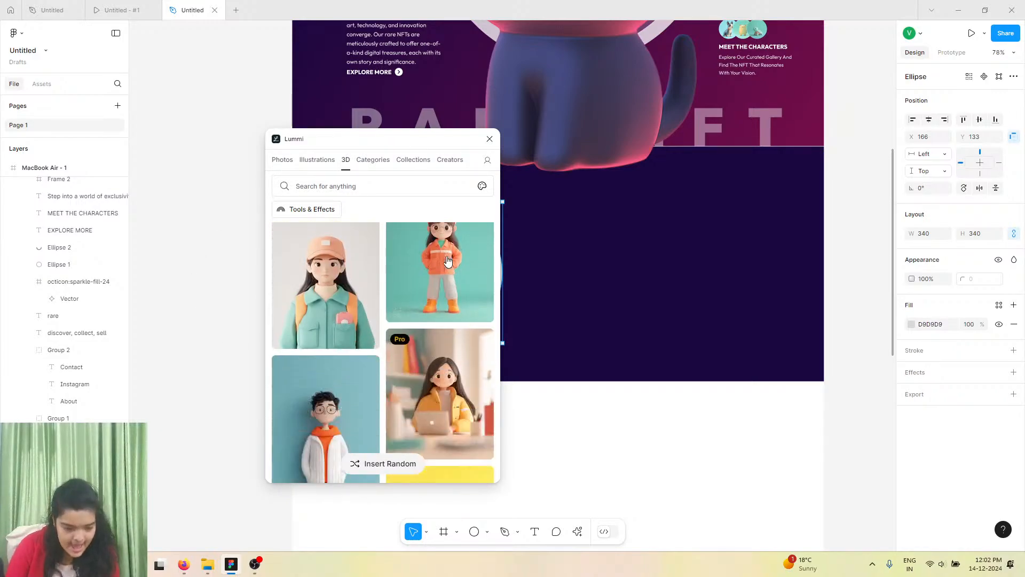
pyautogui.scroll(-3, 445, 258)
pyautogui.scroll(3, 445, 258)
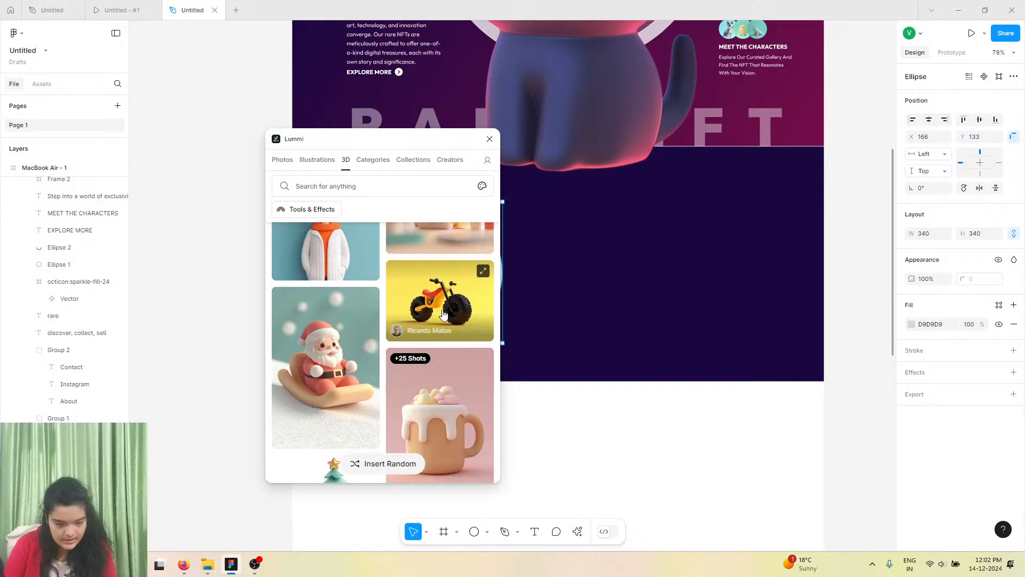
pyautogui.scroll(-2, 449, 251)
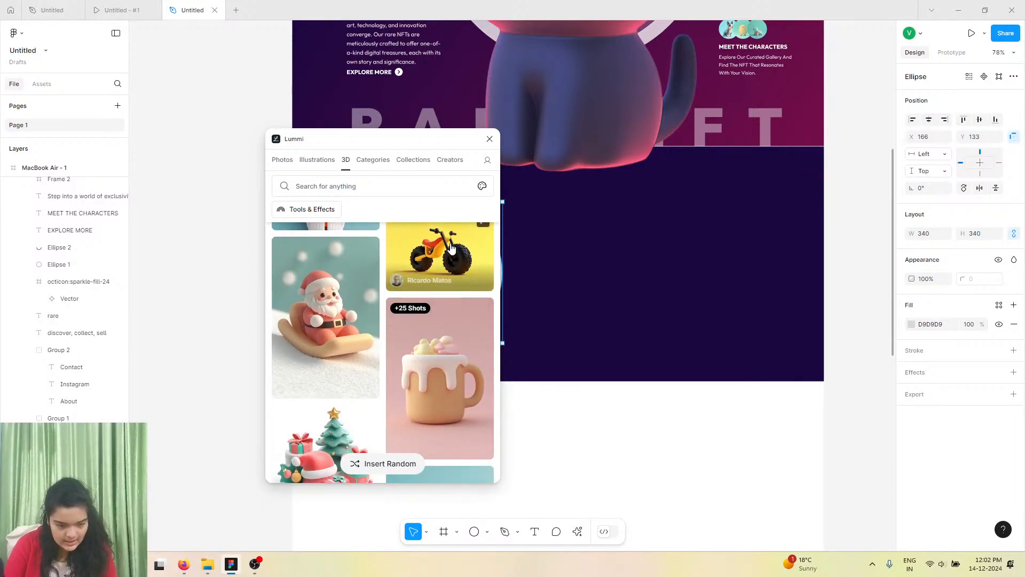
pyautogui.click(489, 140)
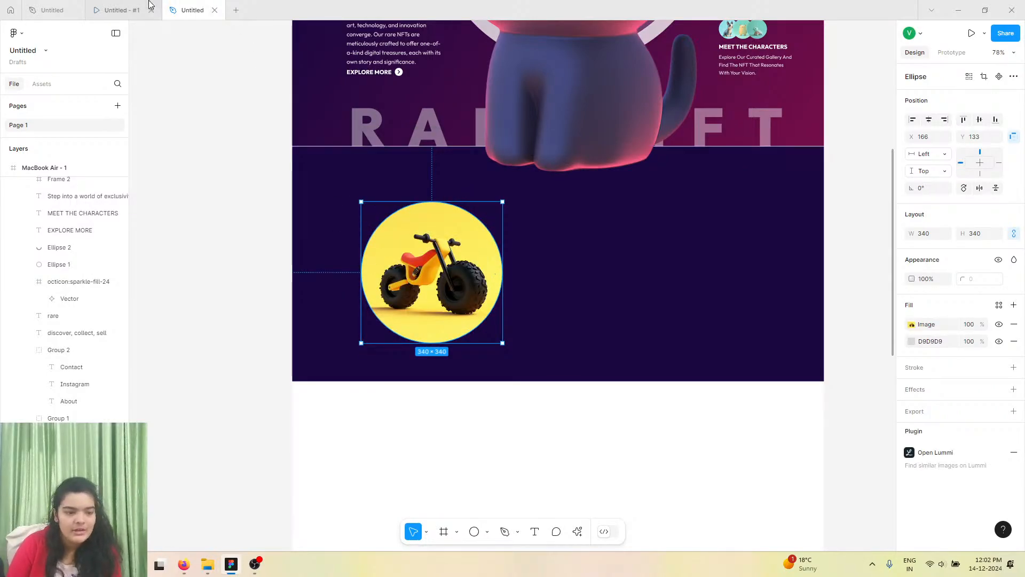
# Check the reference's Our Purpose heading, then add an "Our Purpose" text to the right of the circle.
pyautogui.click(117, 10)
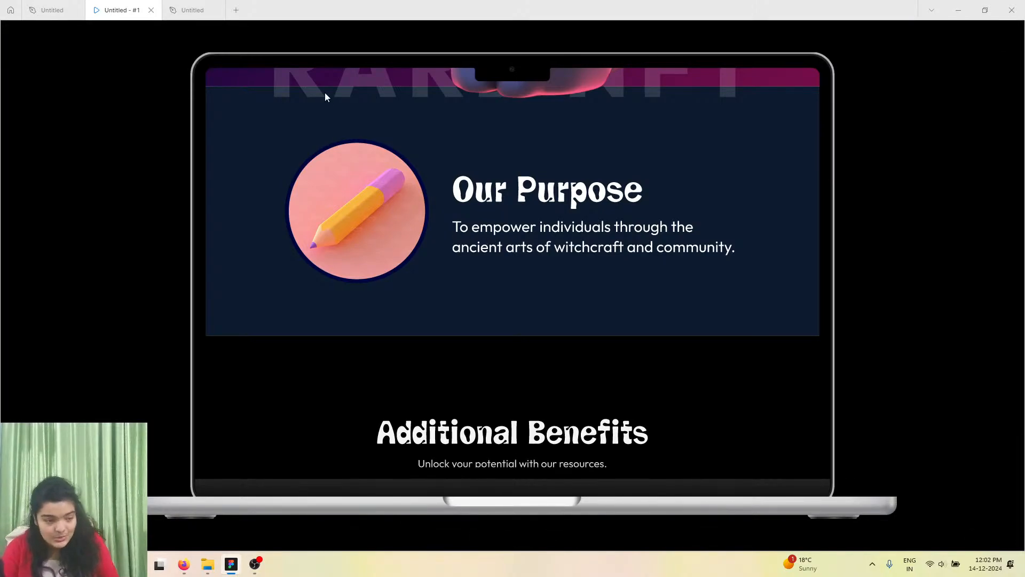
pyautogui.click(192, 10)
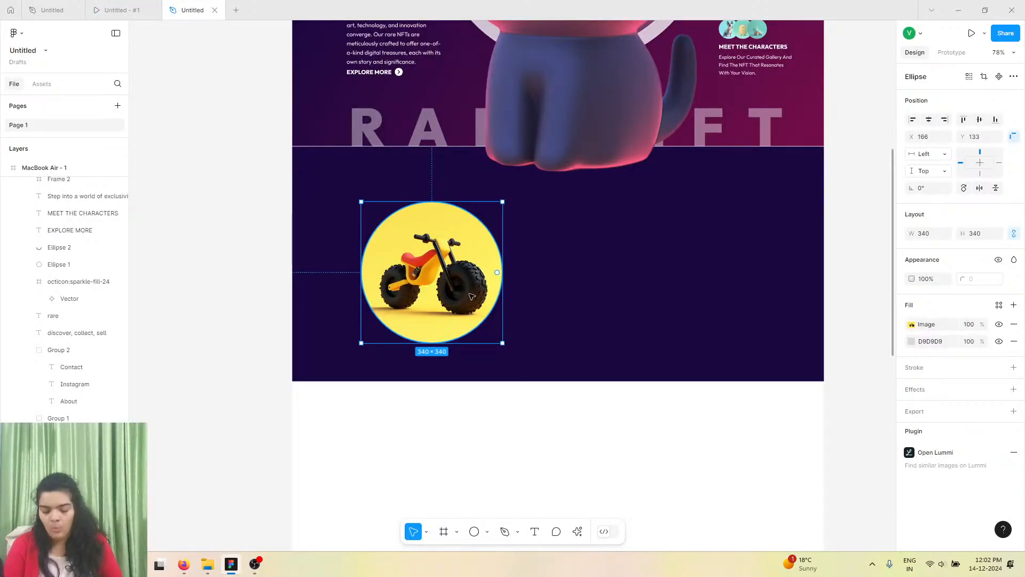
pyautogui.scroll(1, 400, 453)
pyautogui.click(535, 531)
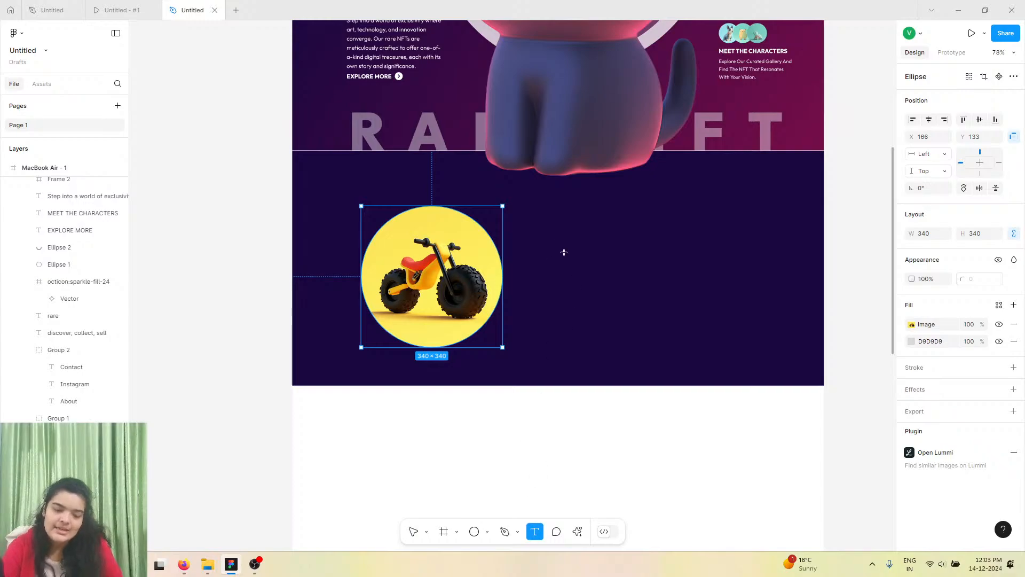
pyautogui.click(546, 224)
pyautogui.write('O')
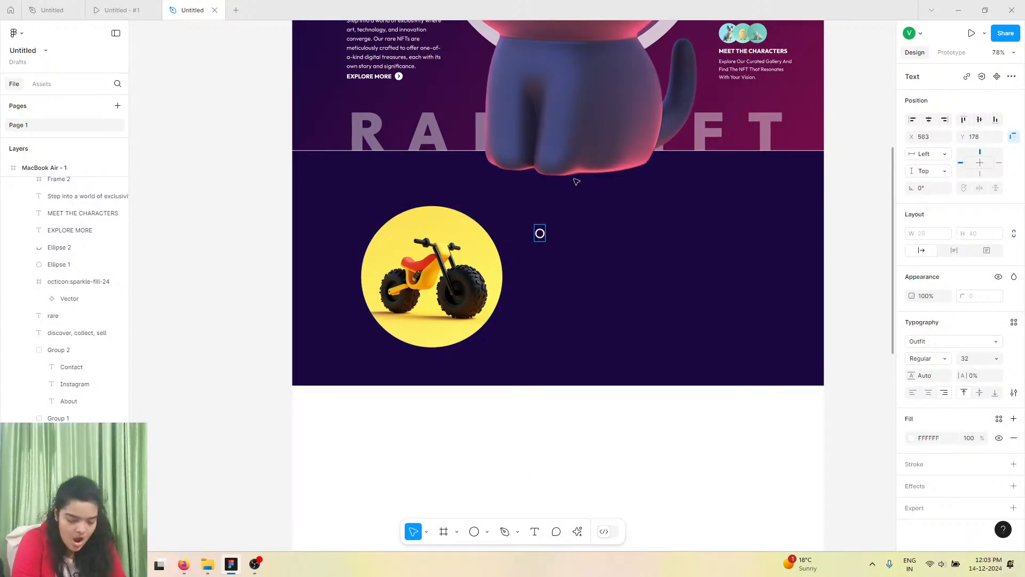
pyautogui.write('ur ')
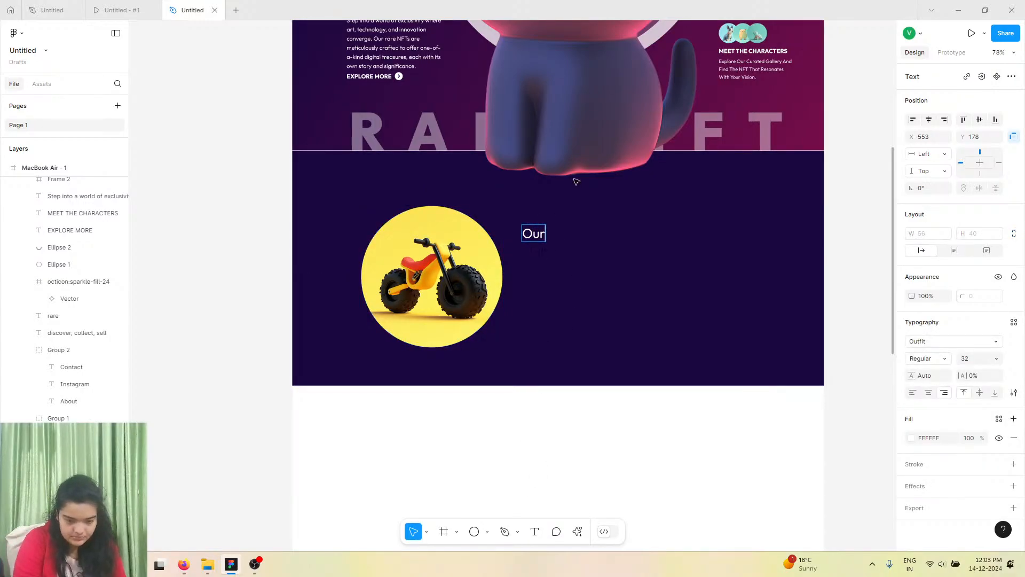
pyautogui.write('Purp')
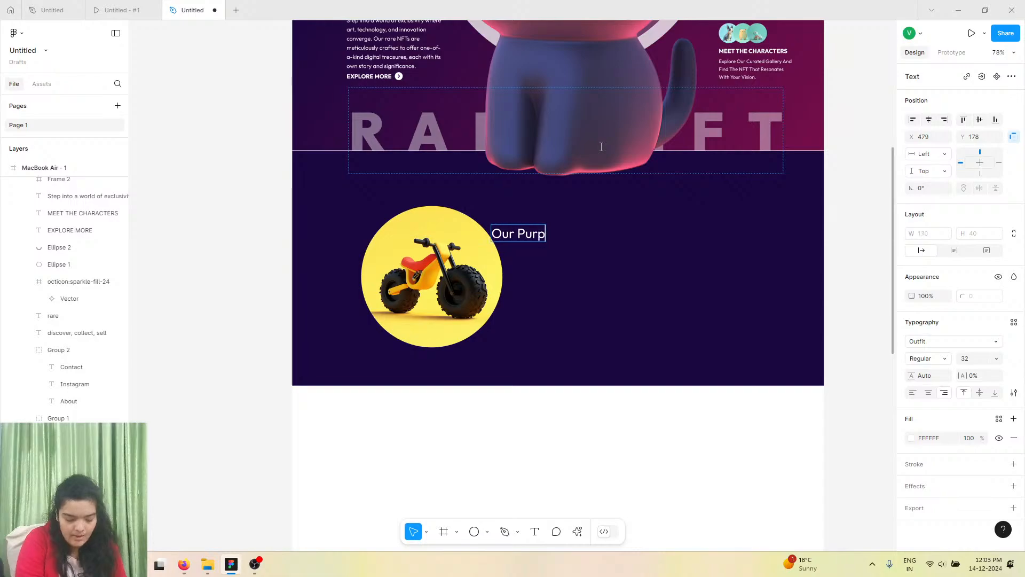
pyautogui.write('ose')
pyautogui.press('Escape')
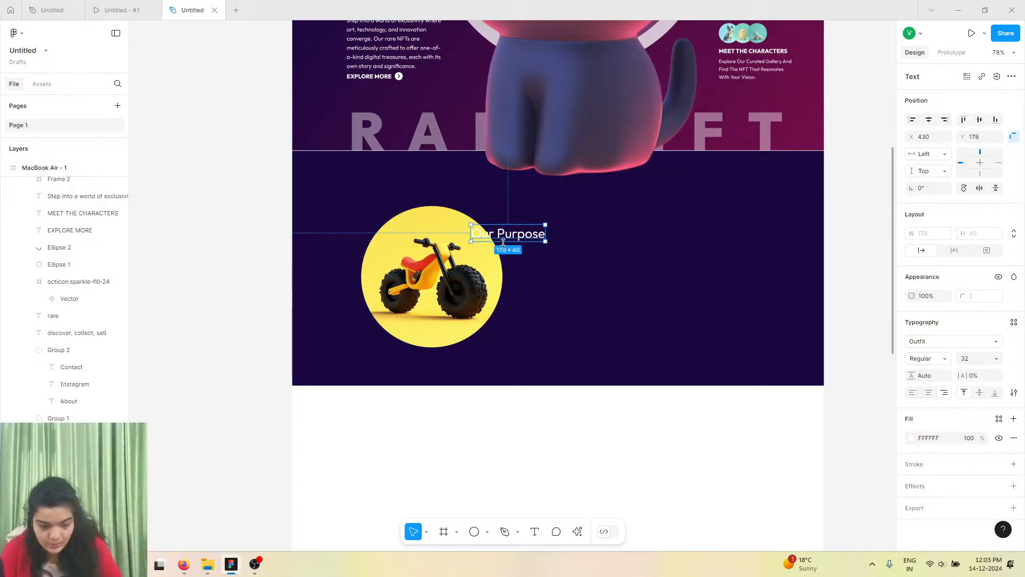
pyautogui.moveTo(504, 241); pyautogui.dragTo(569, 242)
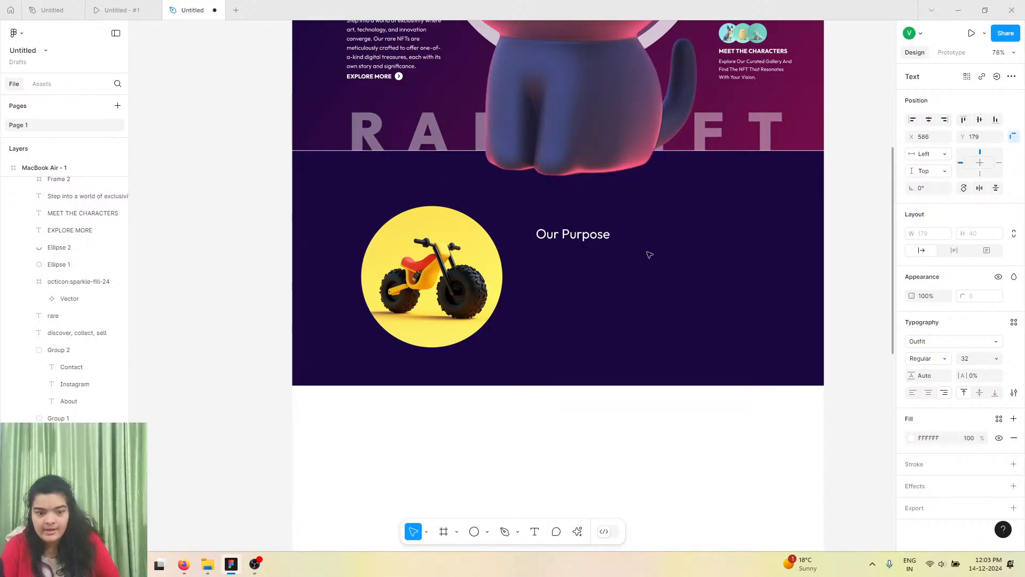
# Change the heading's font to CF Numaposa Demo.
pyautogui.click(929, 342)
pyautogui.write('cf u')
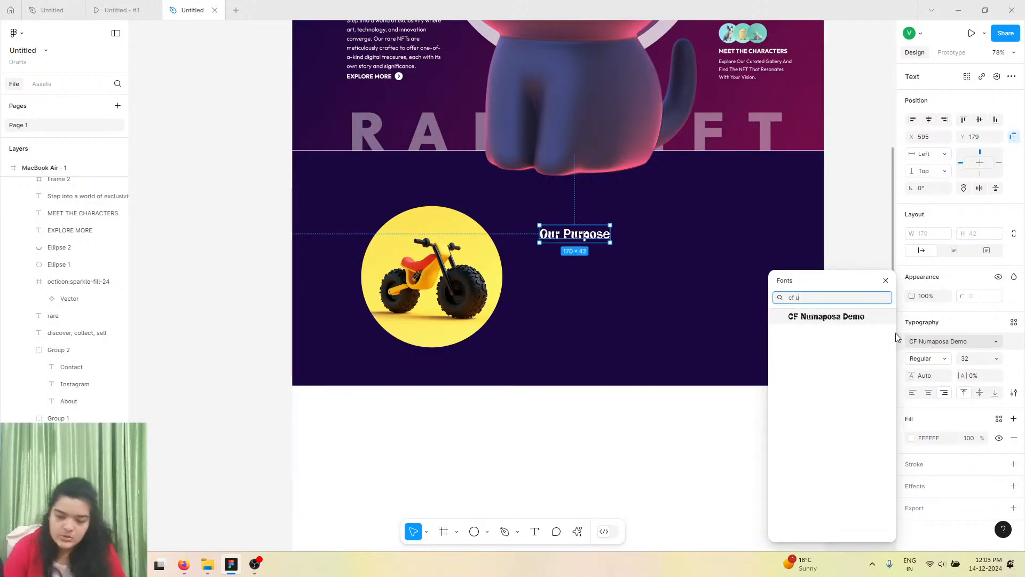
pyautogui.click(874, 319)
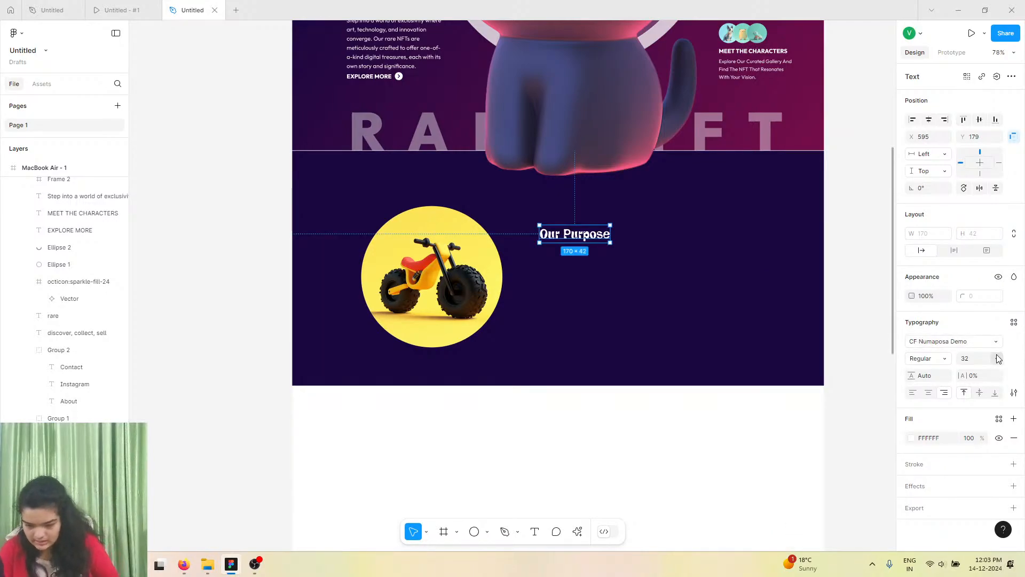
# Set the heading's font size to 73 and position it beside the circle near its top.
pyautogui.click(996, 358)
pyautogui.click(988, 421)
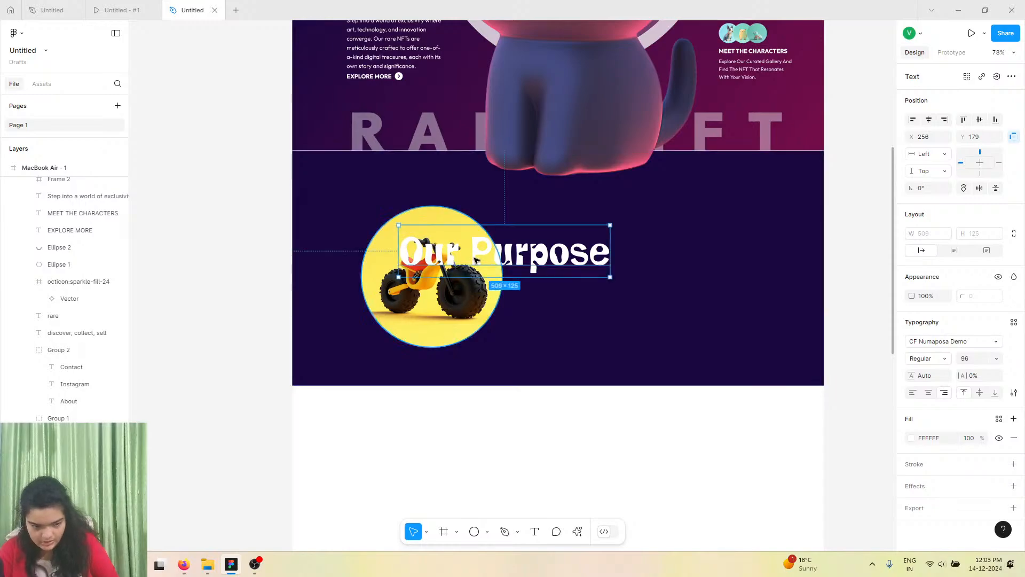
pyautogui.moveTo(476, 260); pyautogui.dragTo(621, 252)
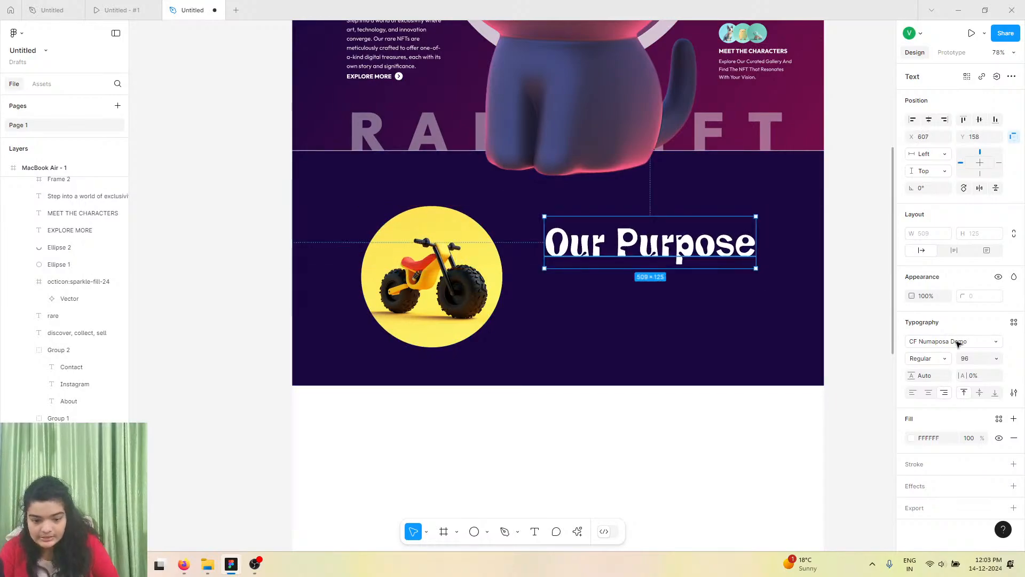
pyautogui.click(975, 358)
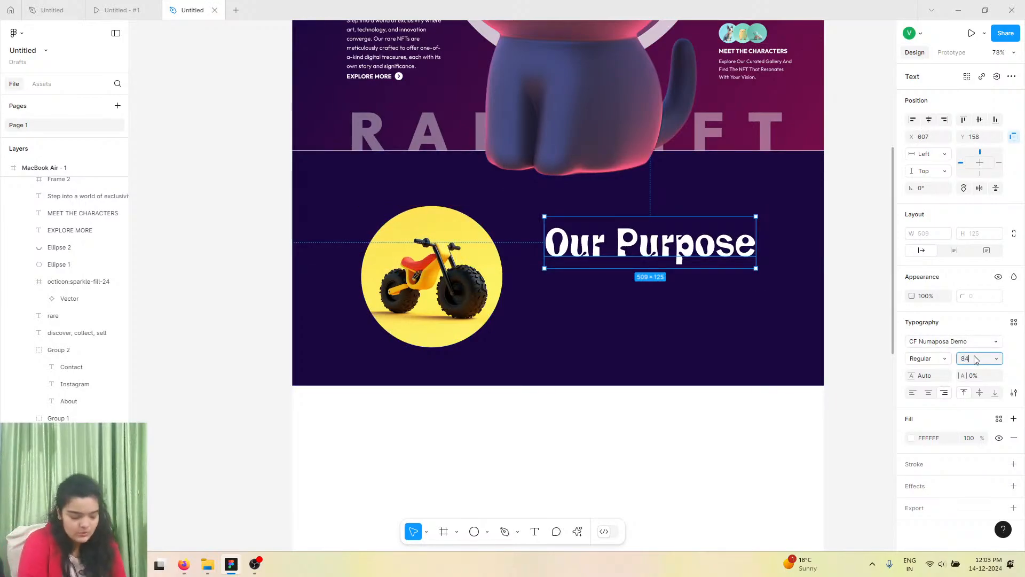
pyautogui.write('84')
pyautogui.press('Return')
pyautogui.moveTo(587, 237)
pyautogui.mouseDown()
pyautogui.moveTo(567, 244)
pyautogui.moveTo(575, 245)
pyautogui.mouseUp()
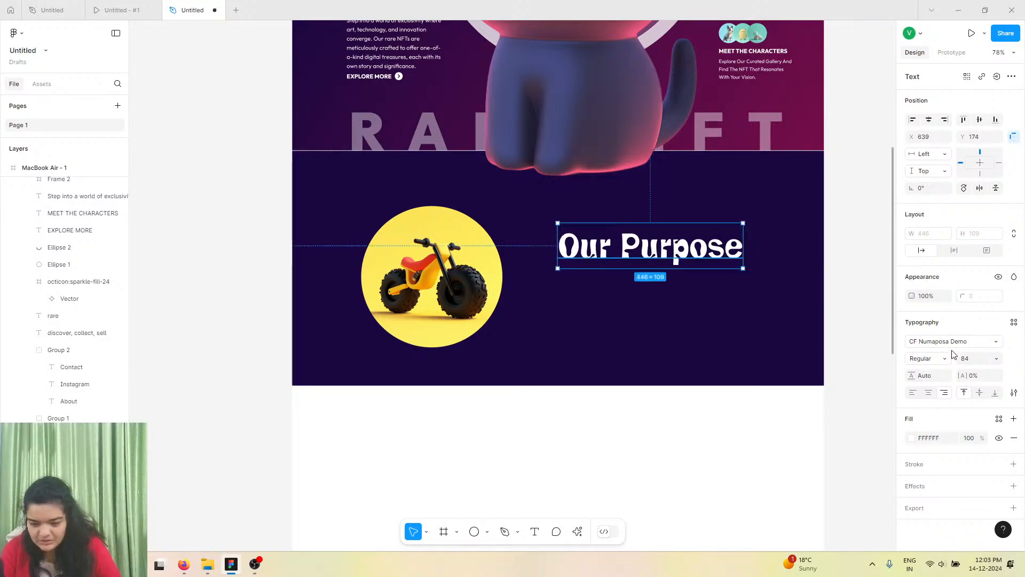
pyautogui.click(741, 186)
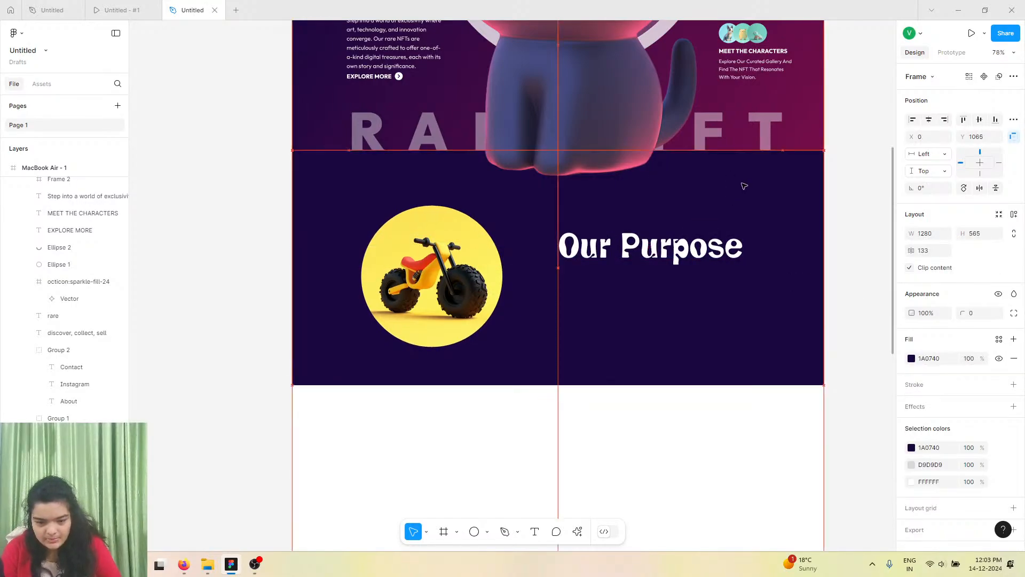
pyautogui.click(630, 252)
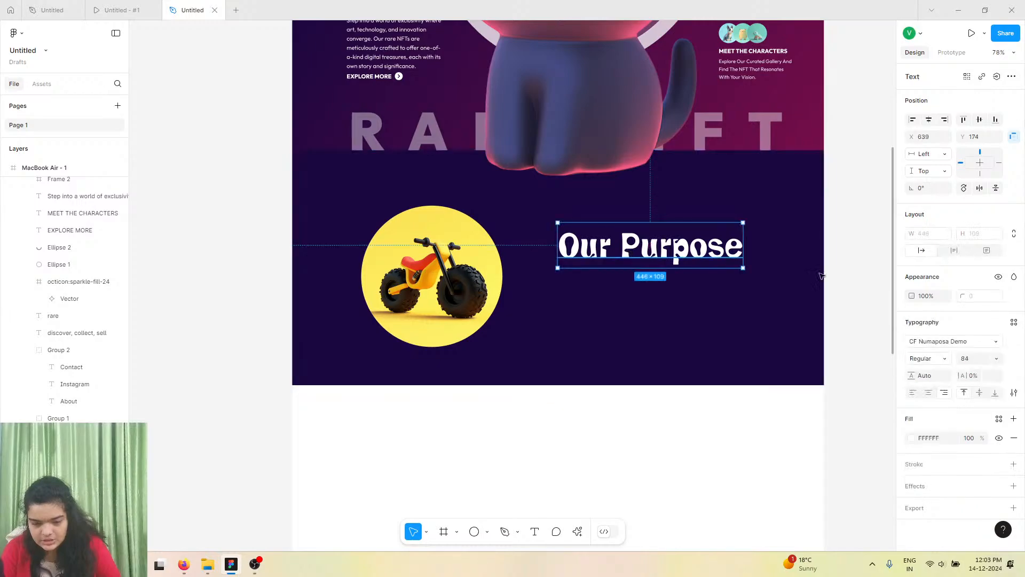
pyautogui.click(977, 363)
pyautogui.write('73')
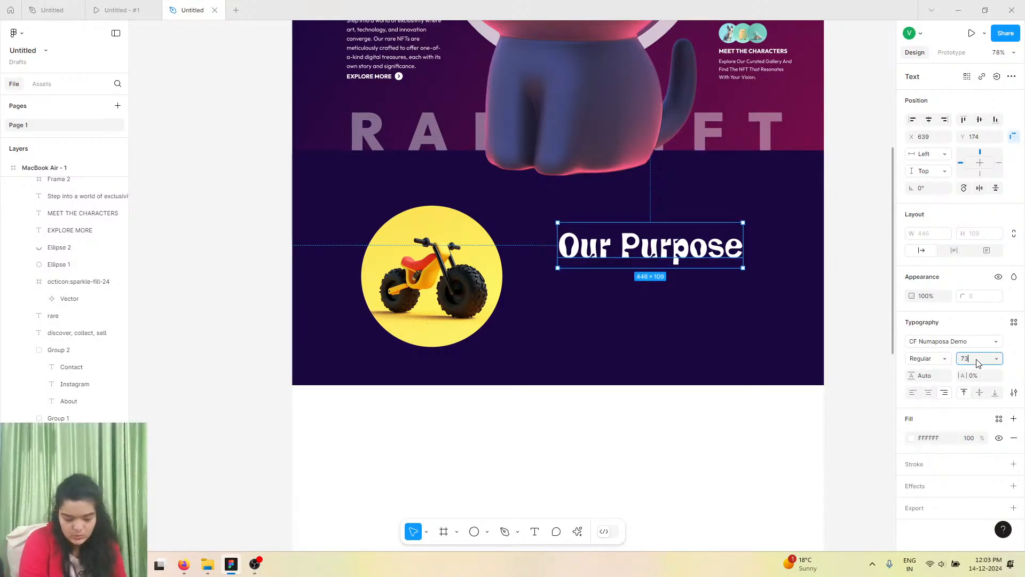
pyautogui.press('Return')
pyautogui.moveTo(687, 254); pyautogui.dragTo(662, 251)
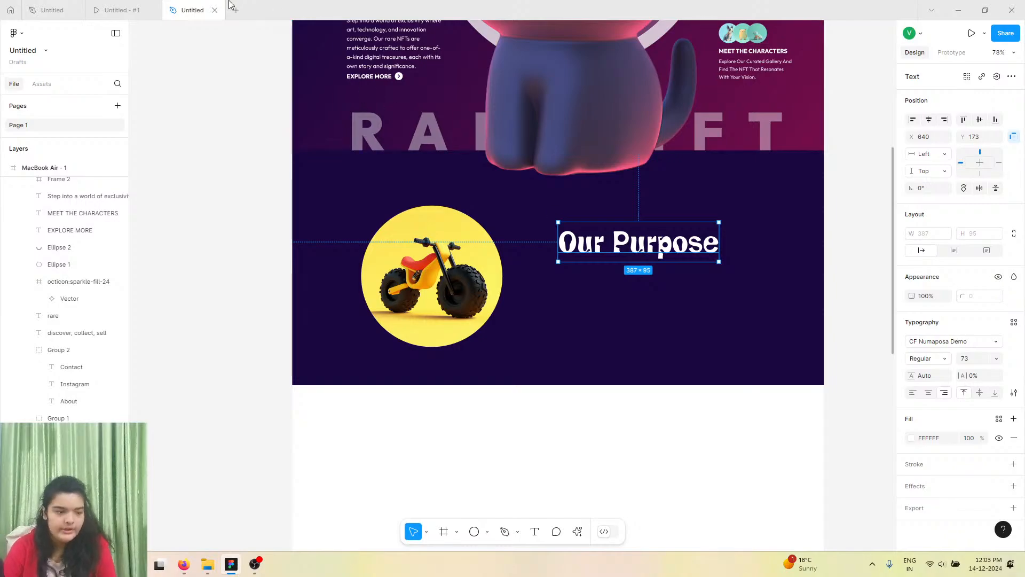
# Copy the purpose description text from the reference design file's Our Purpose section.
pyautogui.click(158, 5)
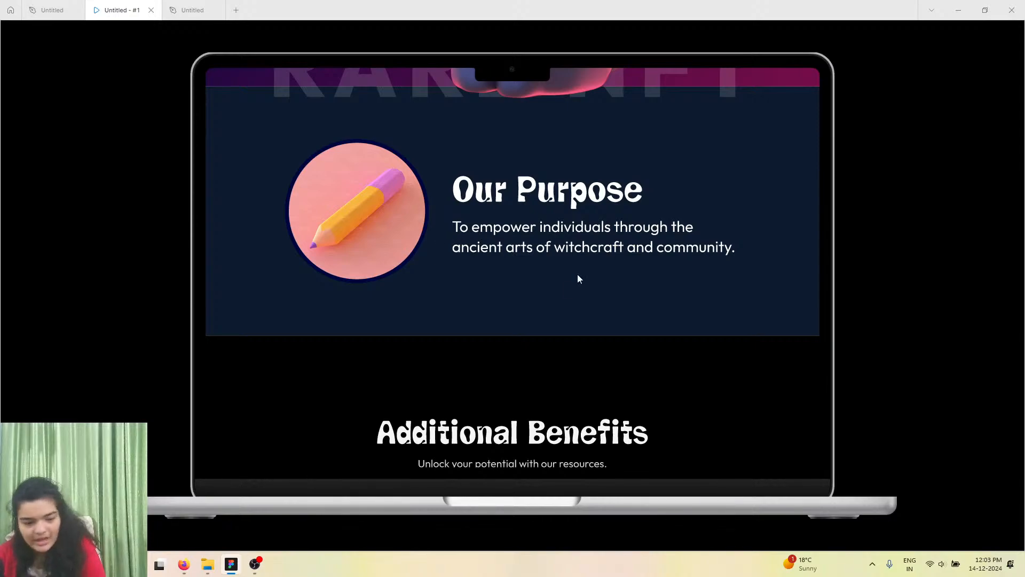
pyautogui.click(52, 9)
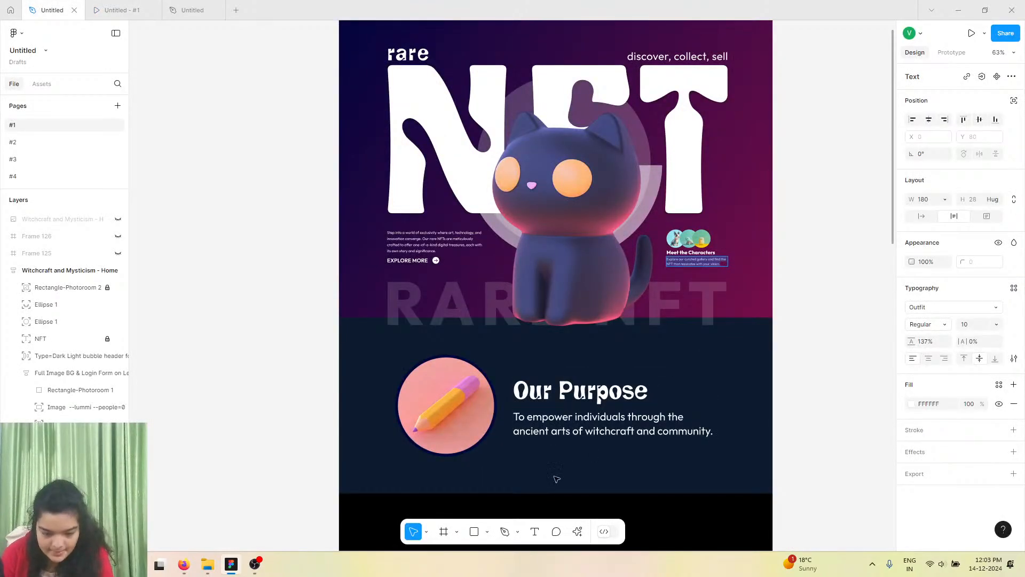
pyautogui.scroll(-5, 556, 479)
pyautogui.click(582, 195)
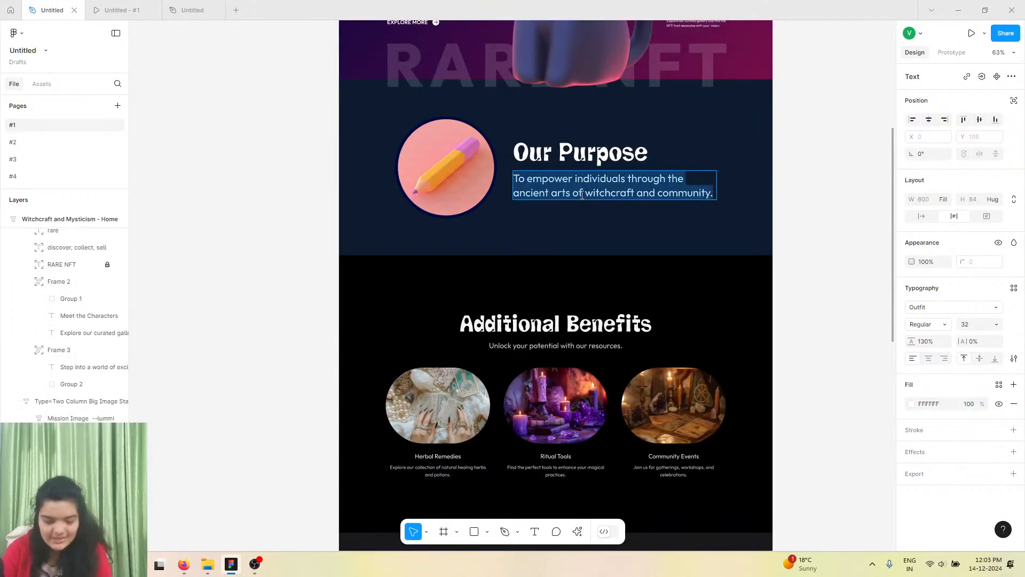
pyautogui.rightClick(582, 196)
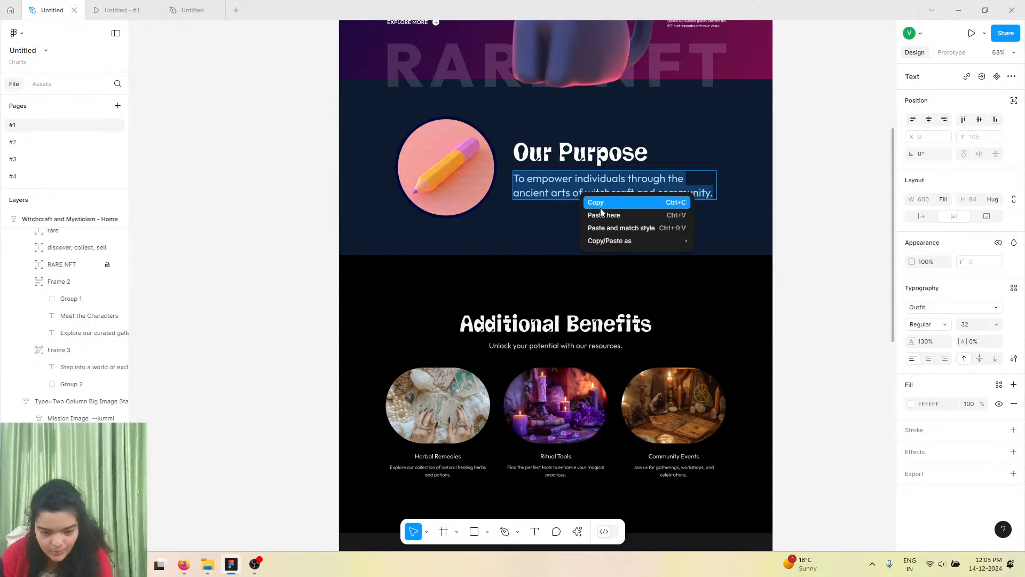
pyautogui.click(600, 206)
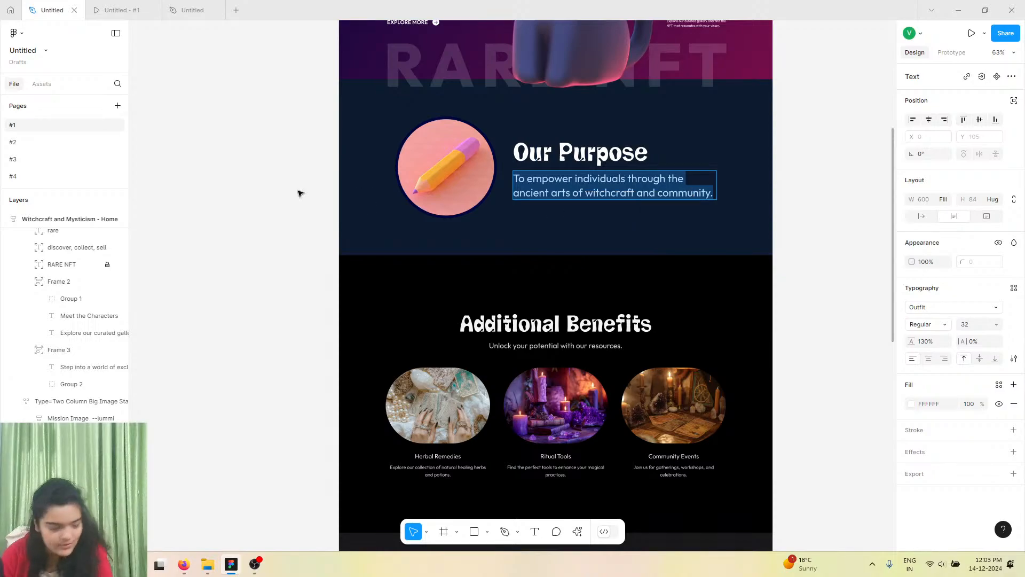
# Duplicate the "Our Purpose" heading and place the copy directly below it.
pyautogui.click(192, 9)
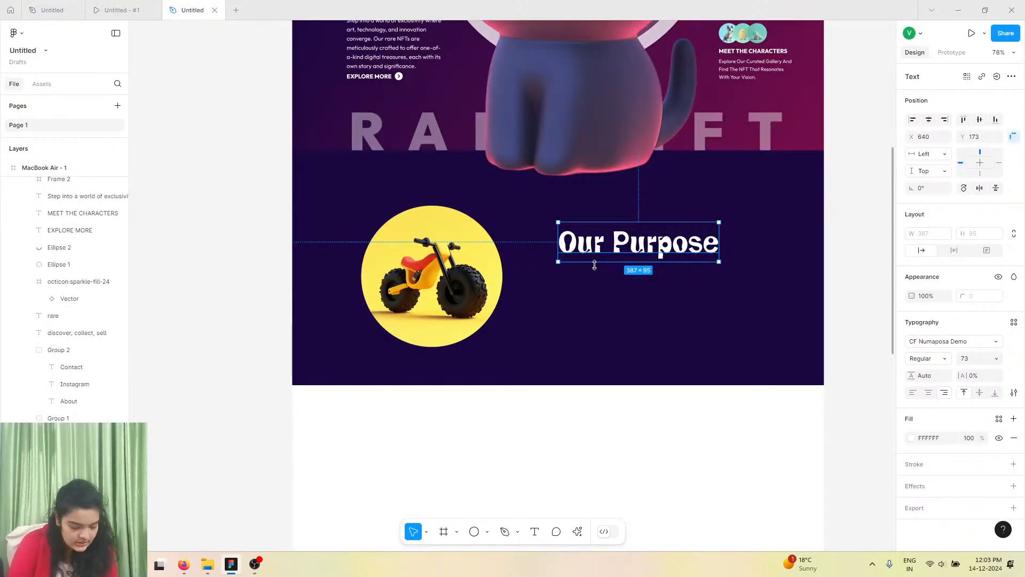
pyautogui.click(612, 294)
pyautogui.click(609, 251)
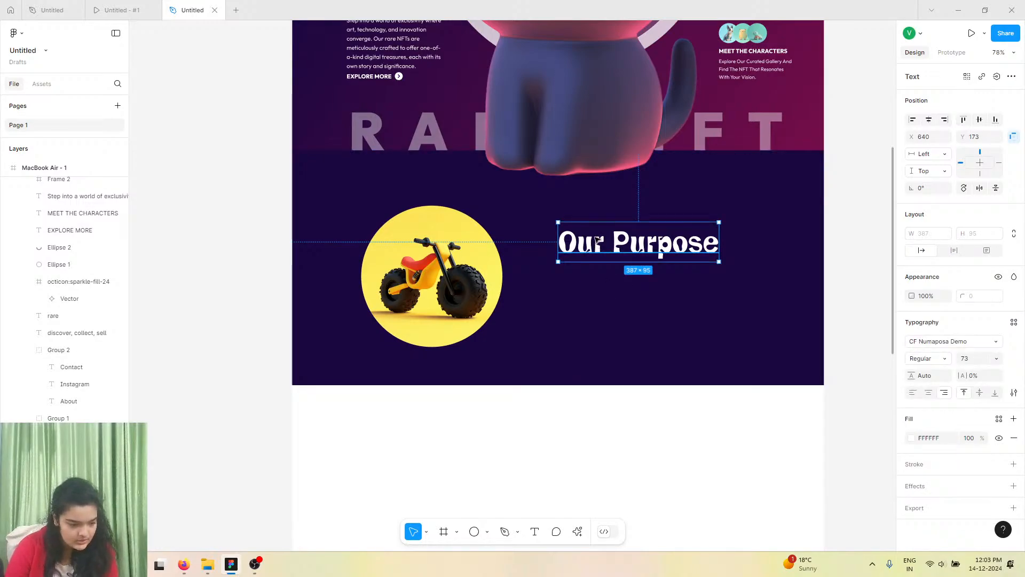
pyautogui.doubleClick(596, 238)
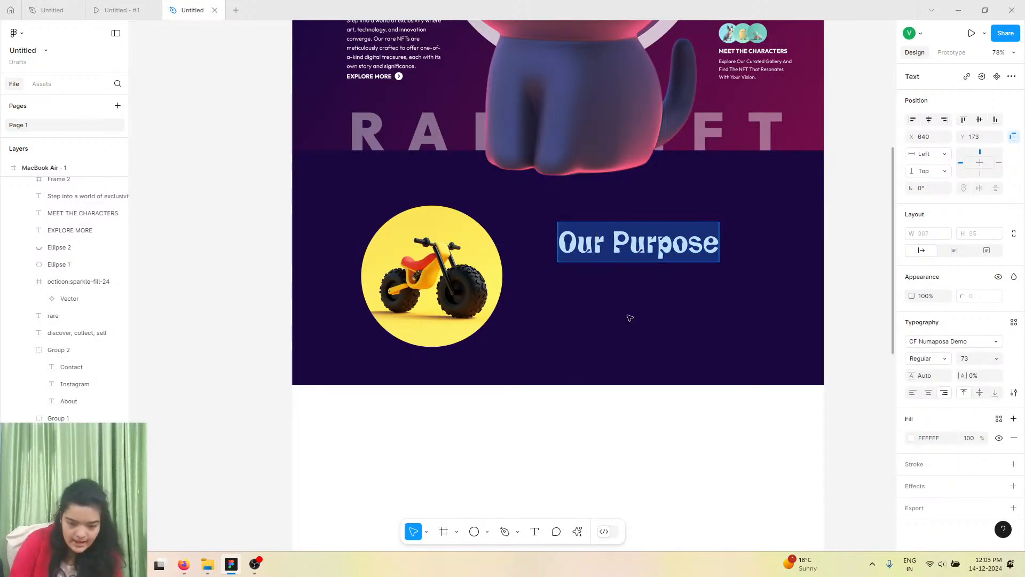
pyautogui.press('Escape')
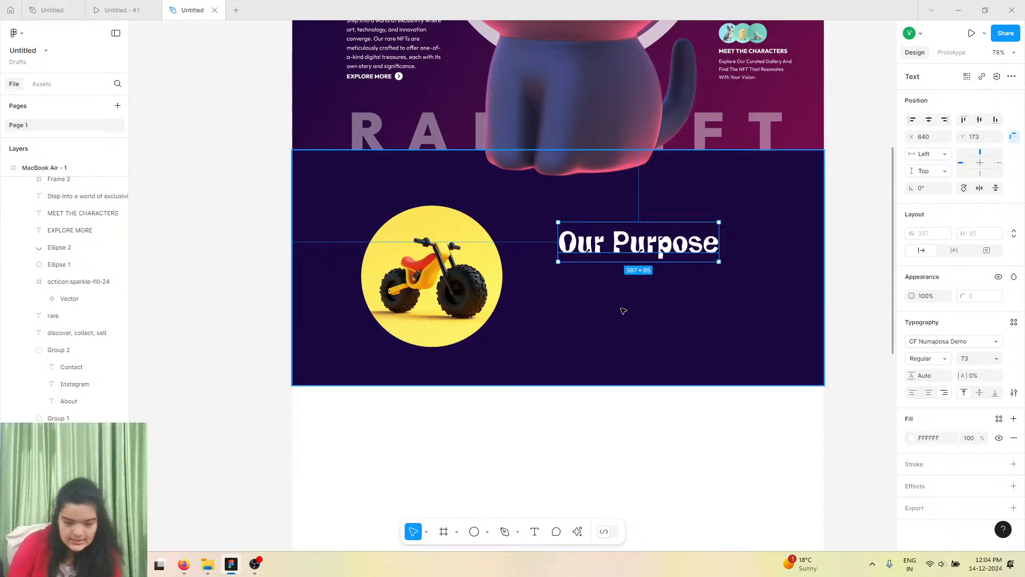
pyautogui.keyDown('alt'); pyautogui.moveTo(622, 241); pyautogui.dragTo(624, 267); pyautogui.keyUp('alt')
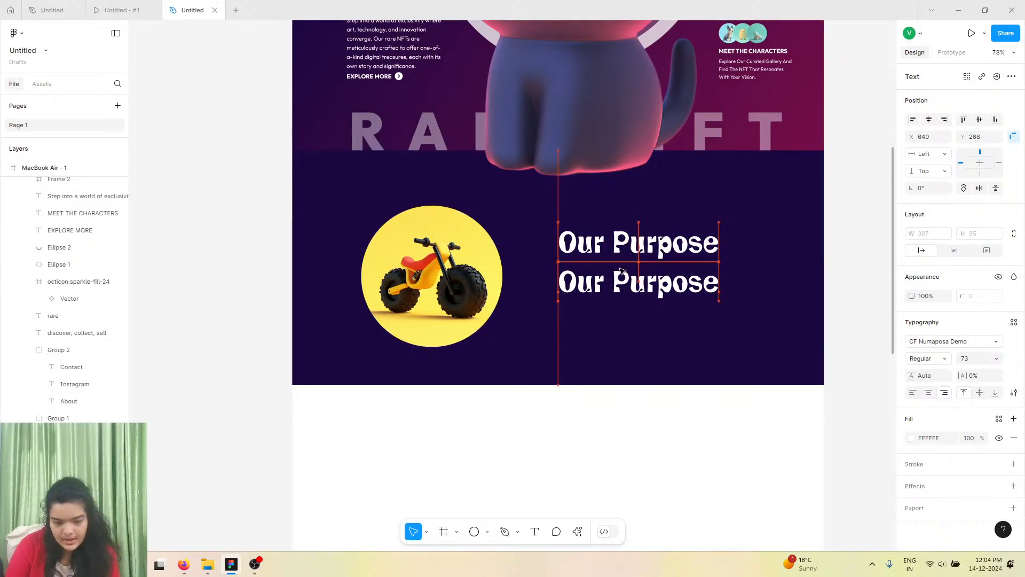
# Try to paste the copied description into the duplicated heading's text.
pyautogui.rightClick(619, 269)
pyautogui.doubleClick(618, 280)
pyautogui.rightClick(618, 280)
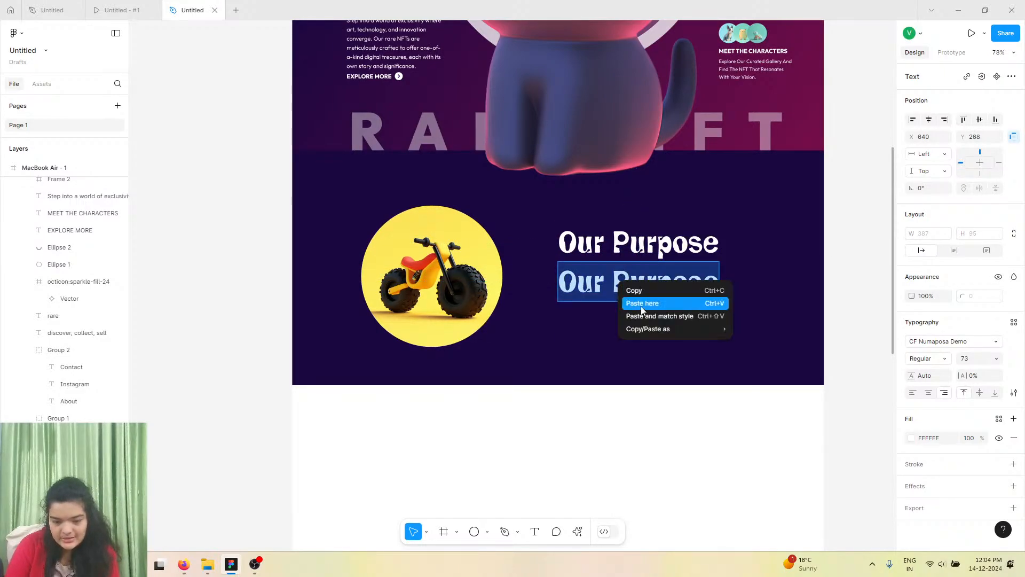
pyautogui.click(643, 314)
pyautogui.hotkey('ctrl', 'shift', 'Left')
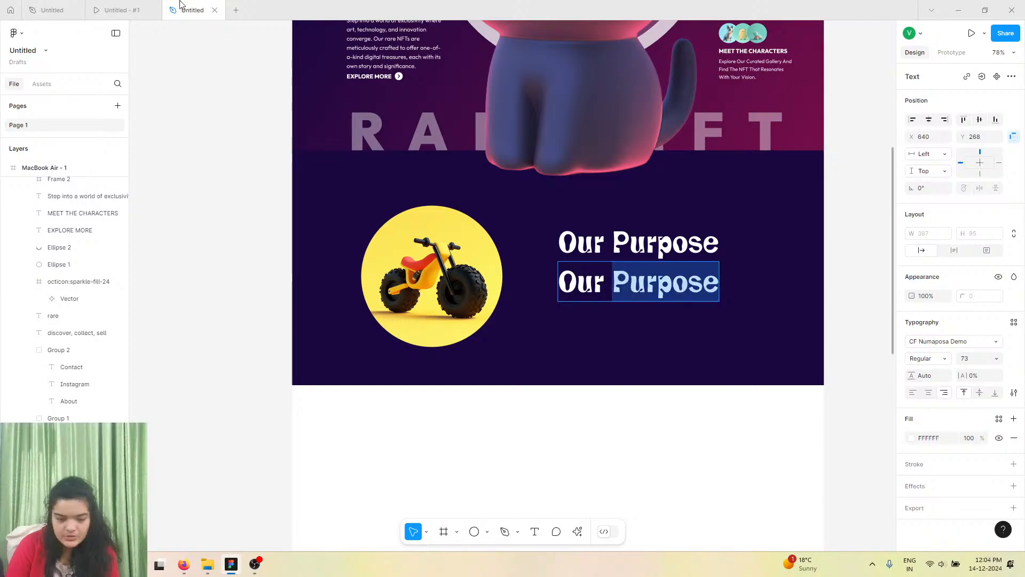
# Copy the purpose description text from the reference design's Our Purpose section.
pyautogui.click(121, 9)
pyautogui.click(52, 10)
pyautogui.rightClick(552, 206)
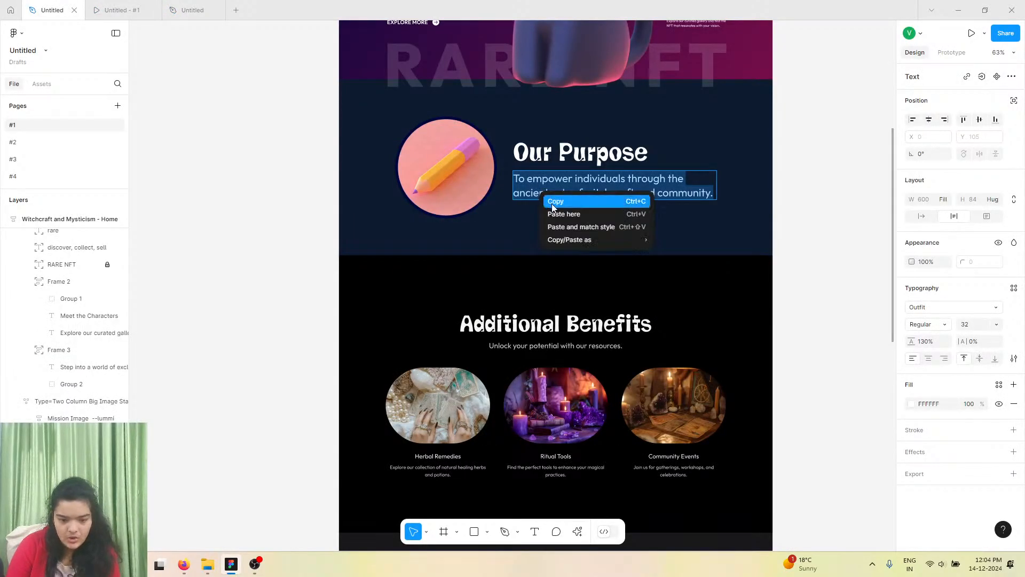
pyautogui.click(552, 207)
# Replace the duplicated heading's text with the copied purpose description.
pyautogui.click(194, 10)
pyautogui.tripleClick(565, 268)
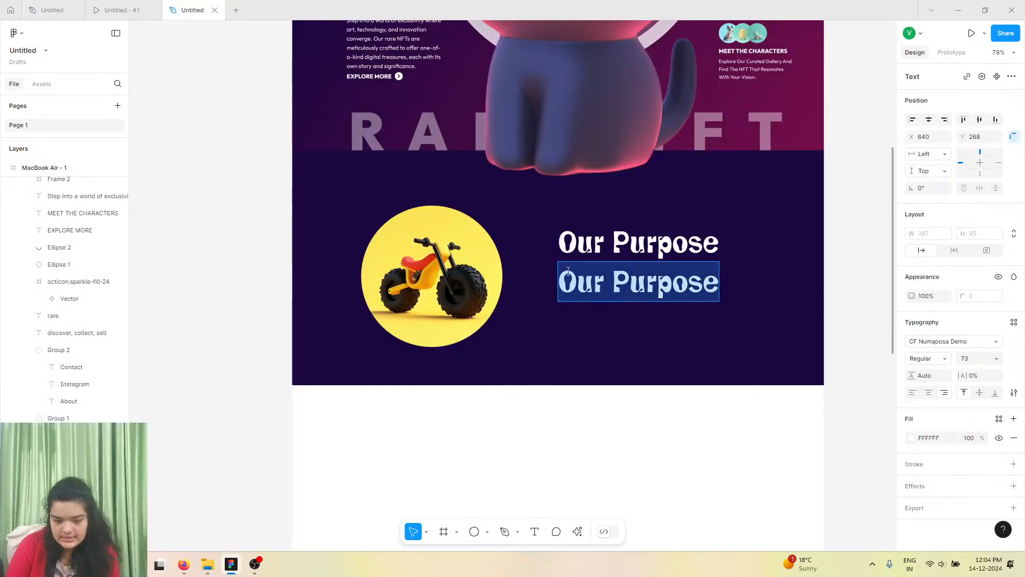
pyautogui.rightClick(566, 269)
pyautogui.click(597, 309)
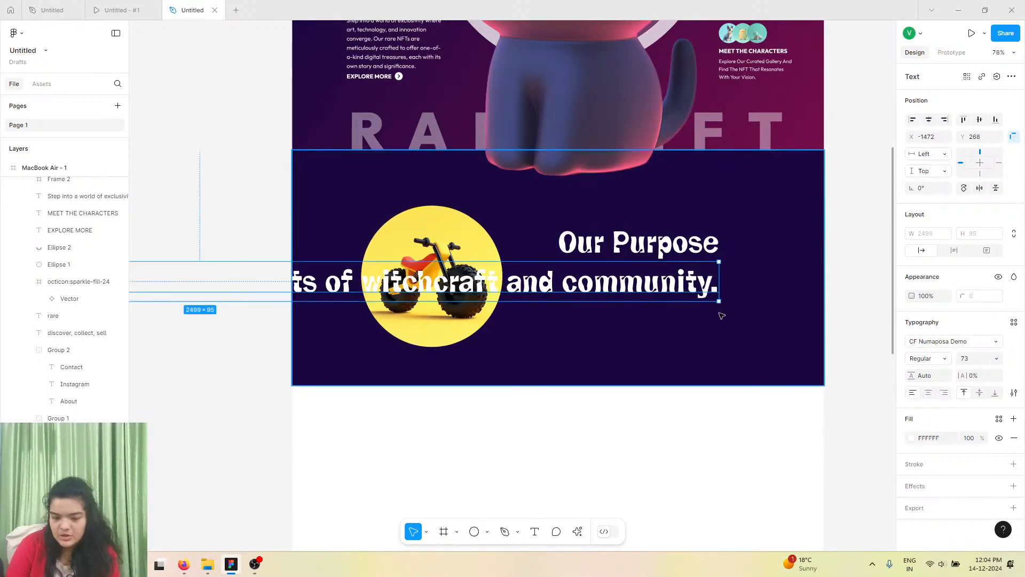
# Change the description text's font to Outfit.
pyautogui.click(944, 347)
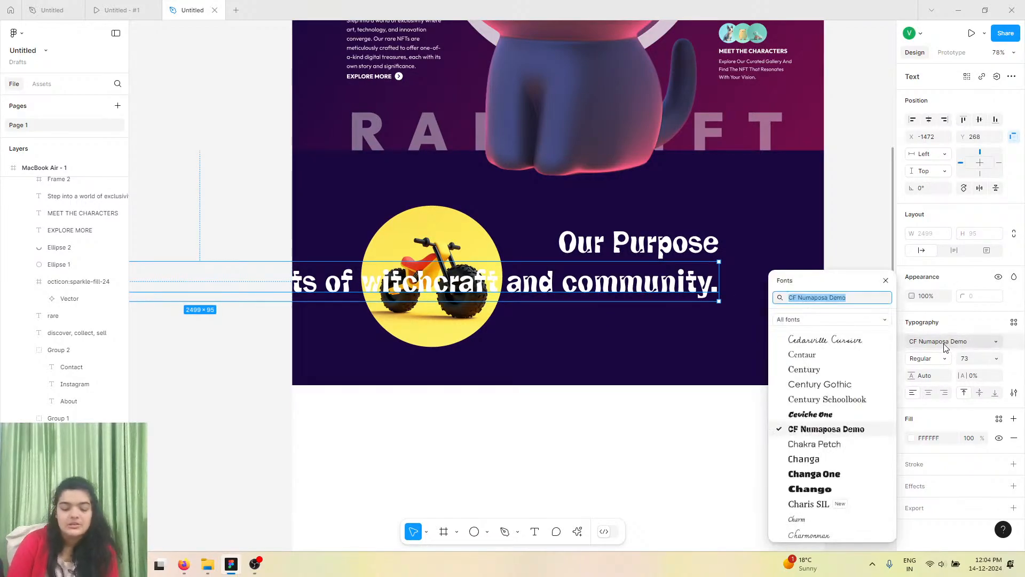
pyautogui.write('outf4')
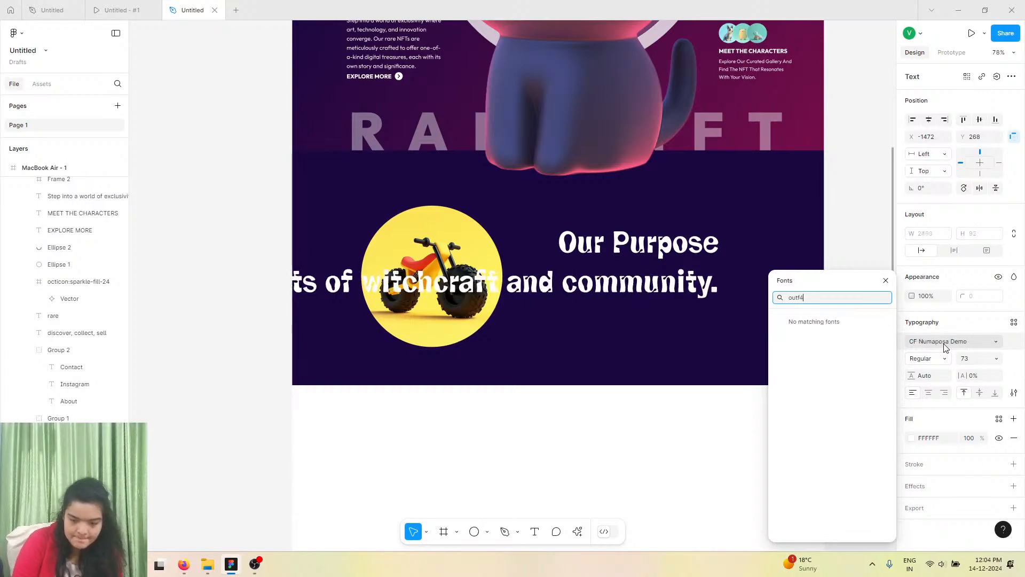
pyautogui.press('BackSpace')
pyautogui.press('Return')
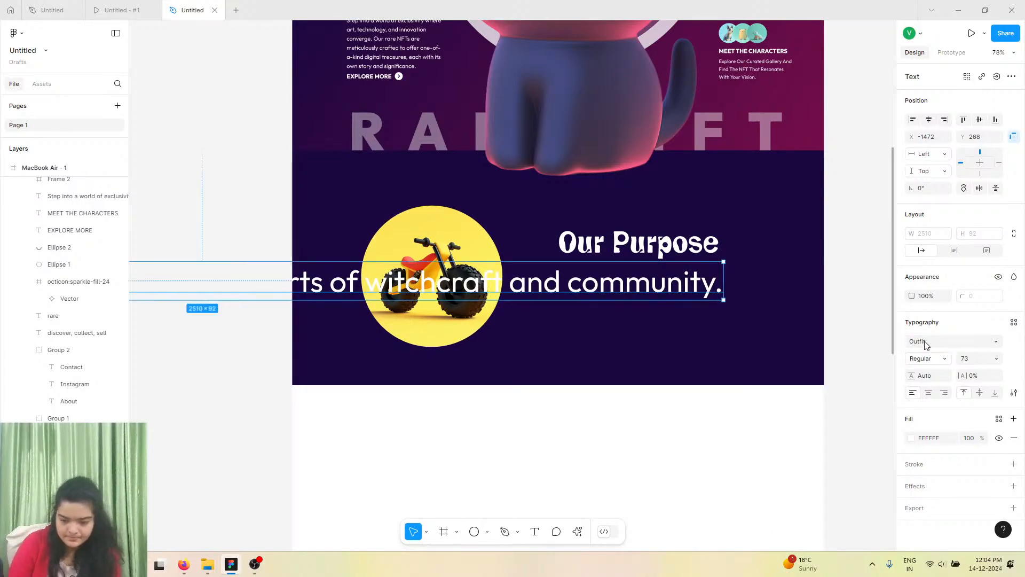
# Set the description text's font size to 12.
pyautogui.click(686, 250)
pyautogui.doubleClick(686, 250)
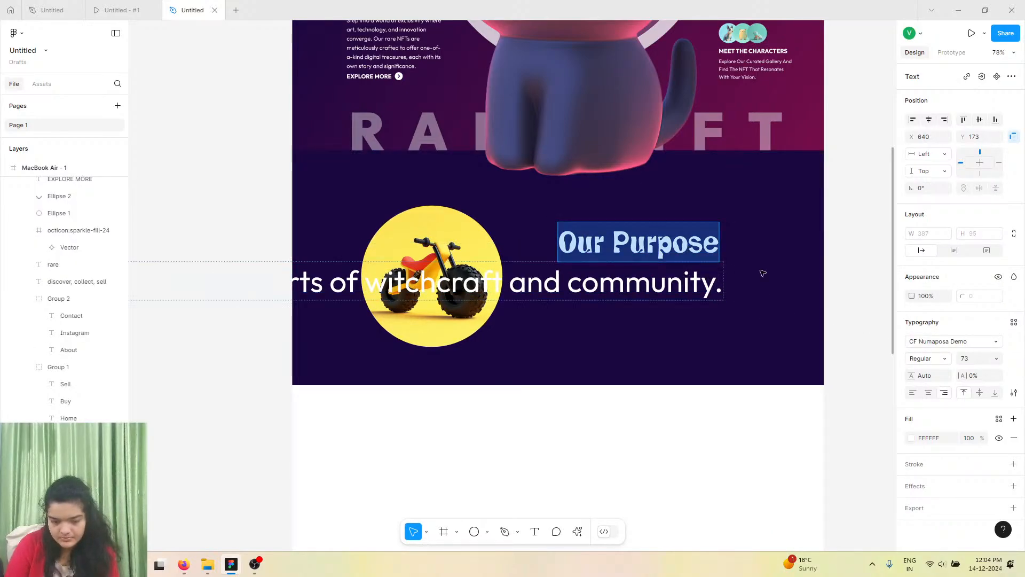
pyautogui.press('Escape')
pyautogui.click(618, 288)
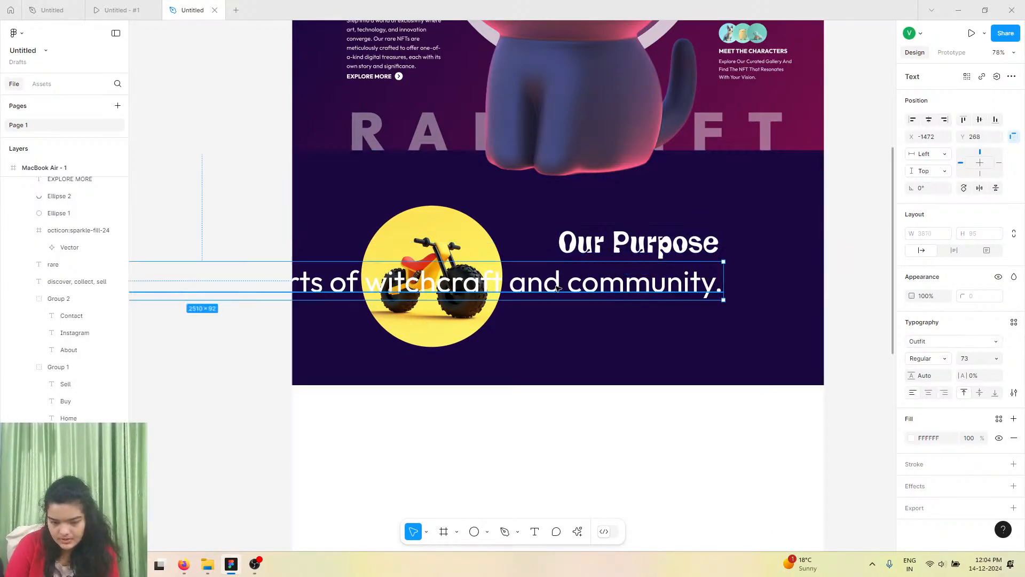
pyautogui.click(994, 358)
pyautogui.click(978, 346)
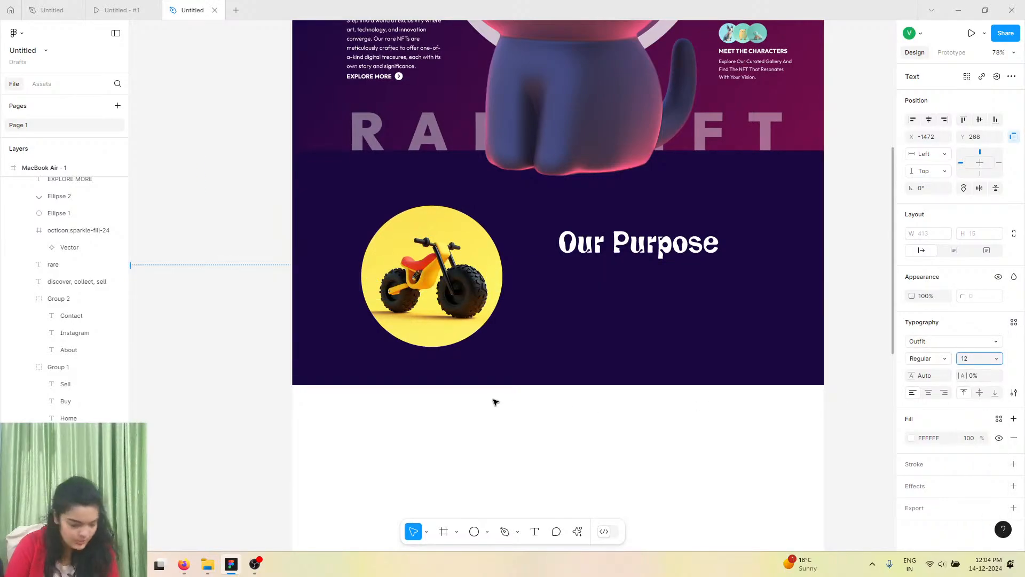
# Move the description text onto the section, just beneath the Our Purpose heading.
pyautogui.scroll(-3, 494, 401)
pyautogui.scroll(-3, 494, 402)
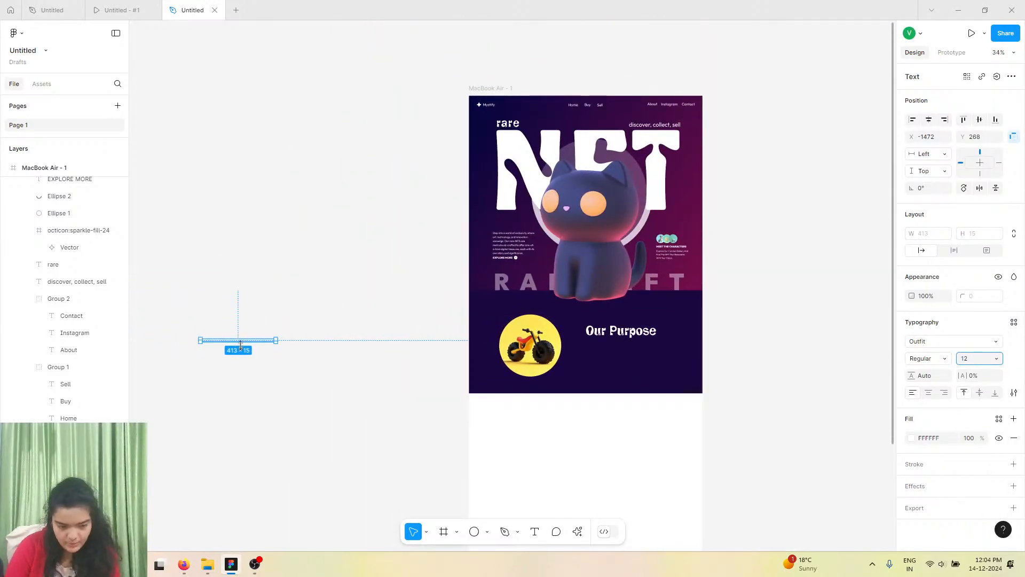
pyautogui.moveTo(247, 341); pyautogui.dragTo(634, 347)
pyautogui.scroll(5, 634, 347)
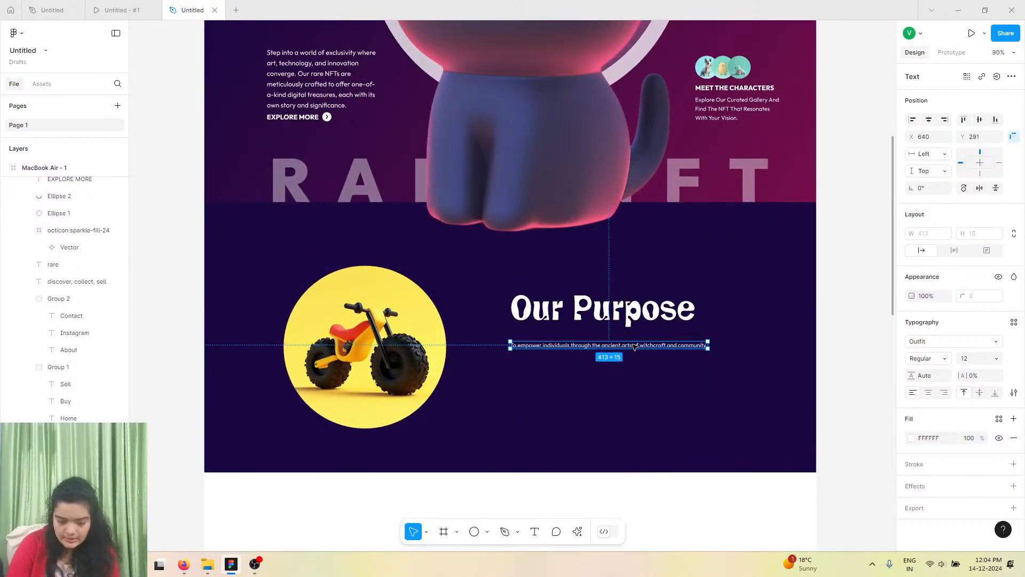
# Set the description text's font size to 32.
pyautogui.scroll(3, 636, 347)
pyautogui.click(550, 237)
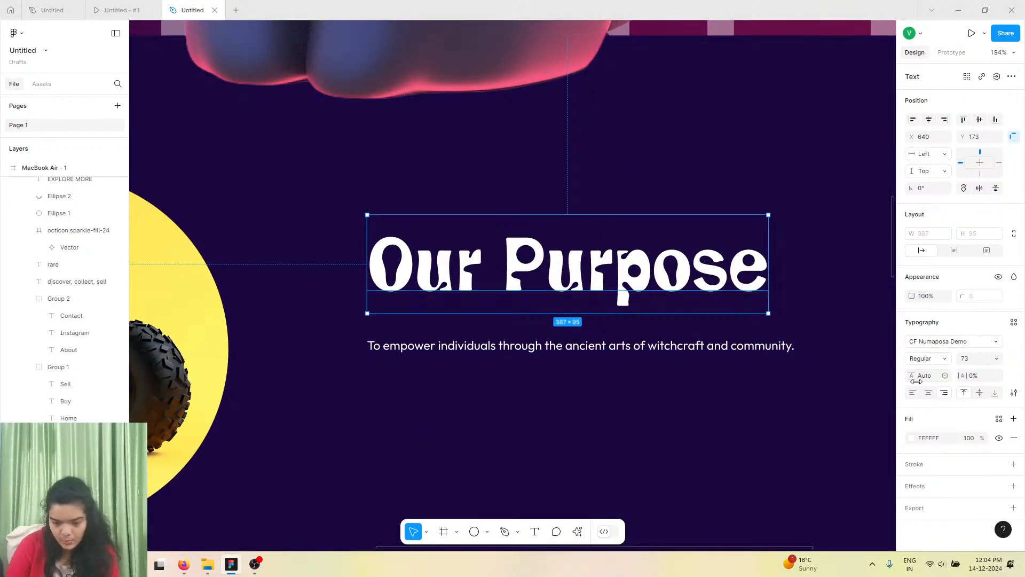
pyautogui.click(774, 374)
pyautogui.click(726, 347)
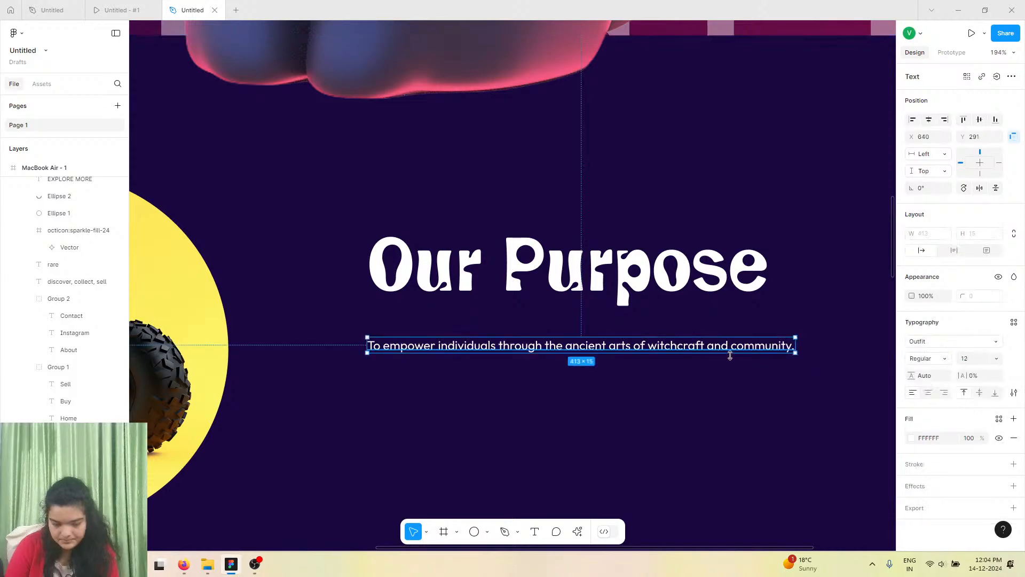
pyautogui.click(996, 358)
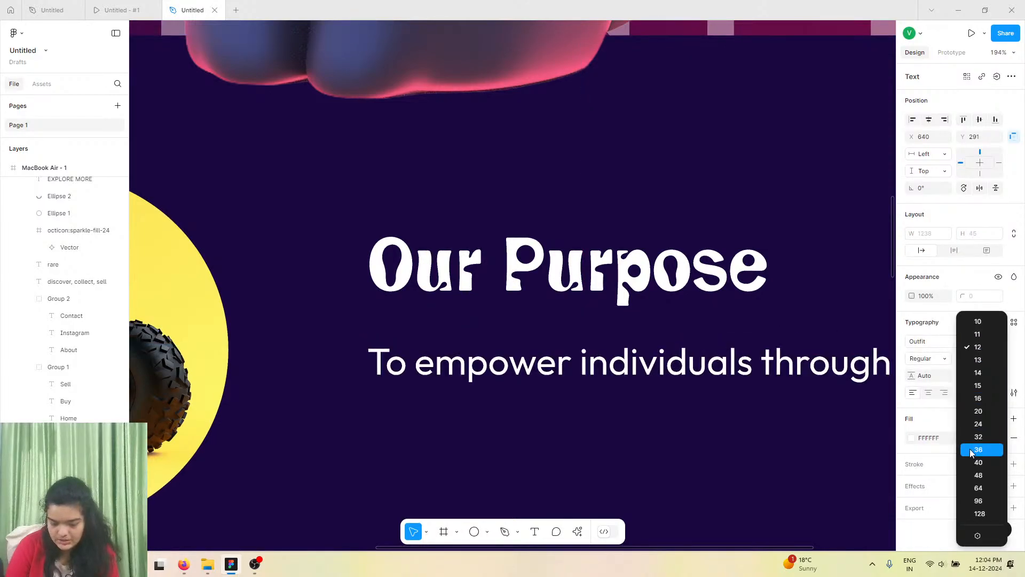
pyautogui.click(971, 451)
pyautogui.click(996, 357)
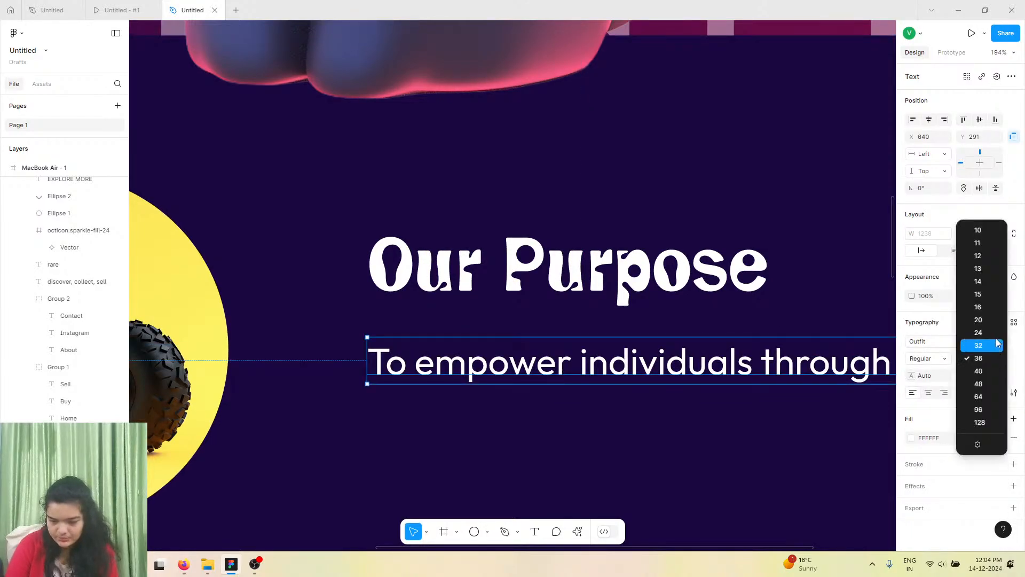
pyautogui.click(996, 345)
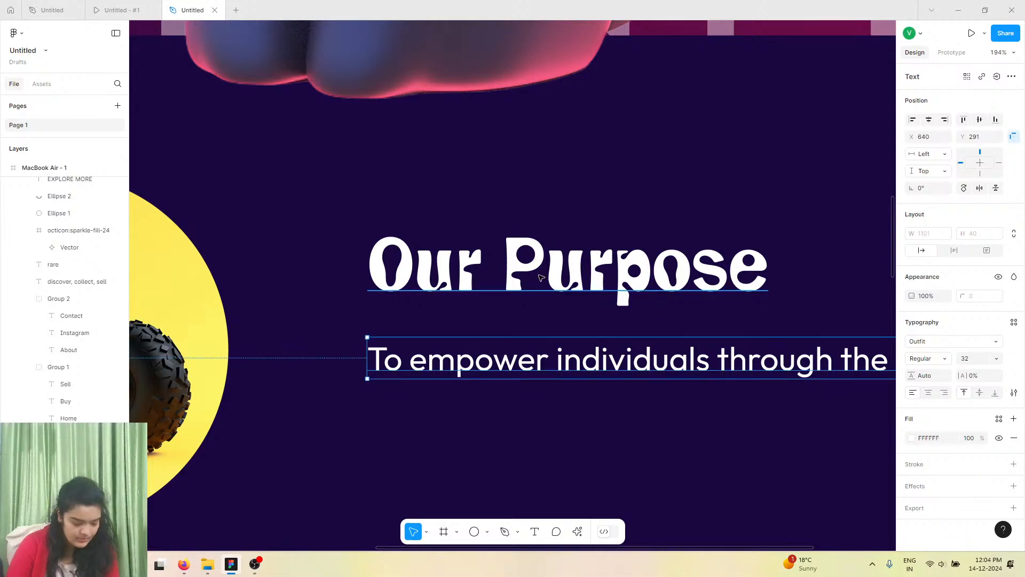
# Place the description under the heading and narrow its width to about 509 so it wraps.
pyautogui.scroll(-2, 539, 276)
pyautogui.scroll(-2, 540, 277)
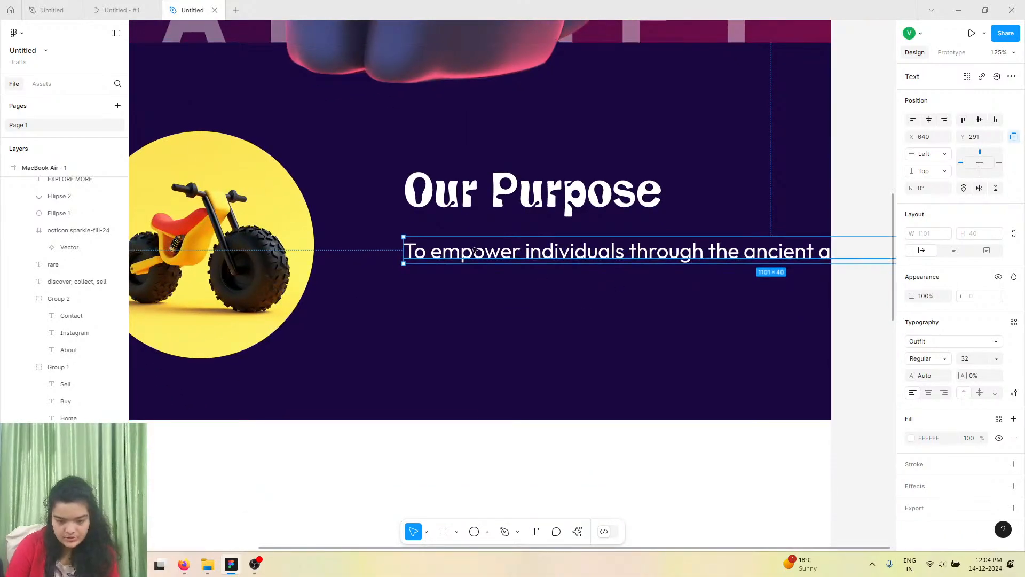
pyautogui.moveTo(839, 239); pyautogui.dragTo(574, 243)
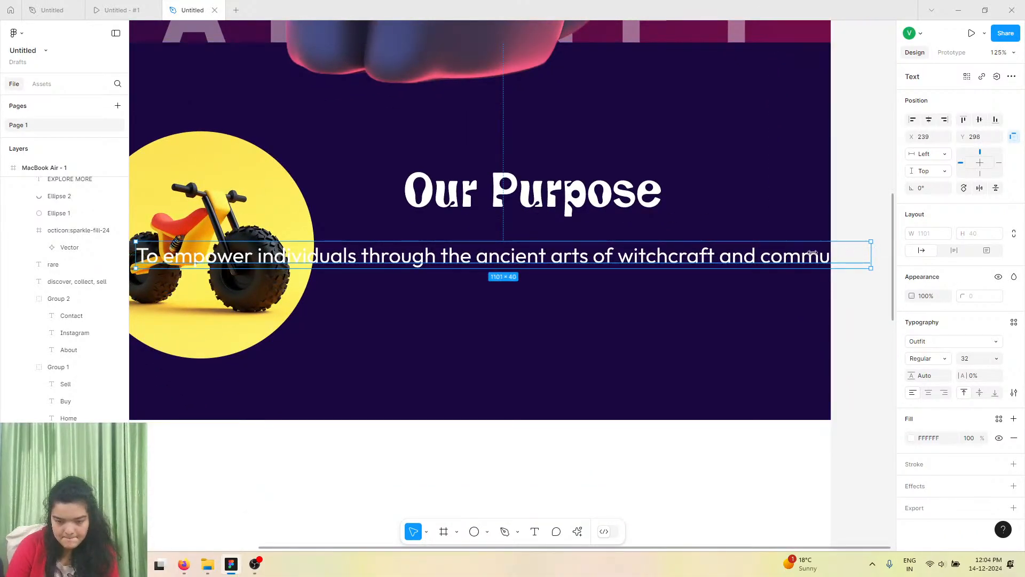
pyautogui.moveTo(811, 253); pyautogui.dragTo(720, 260)
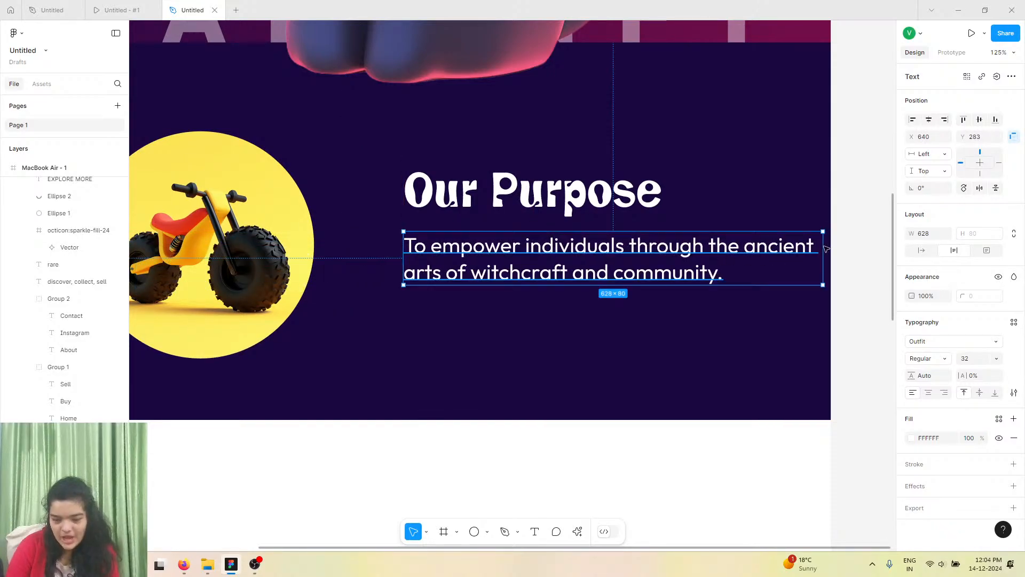
pyautogui.moveTo(786, 245); pyautogui.dragTo(743, 243)
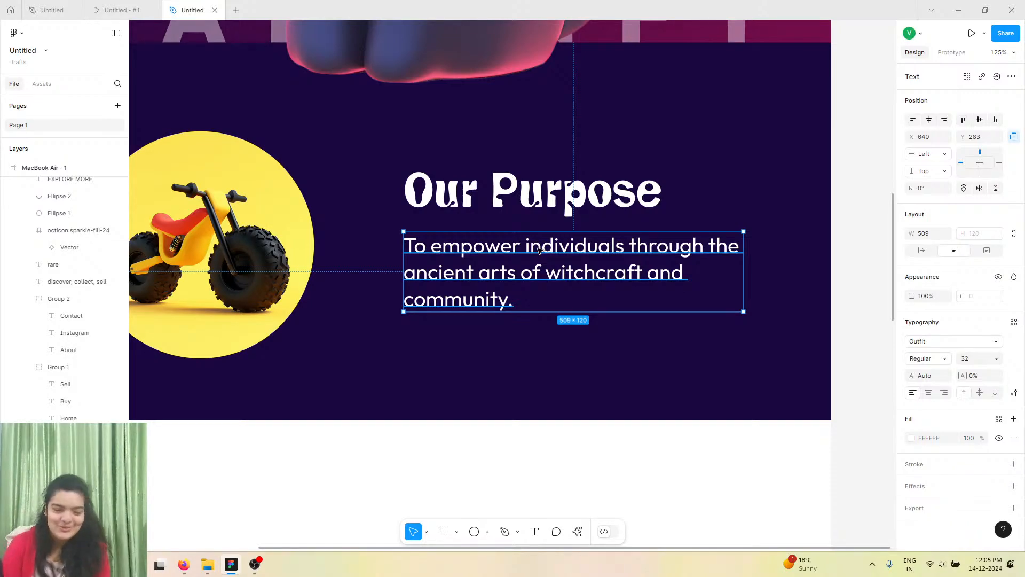
# Nudge the description slightly left and down to align it with the heading.
pyautogui.scroll(5, 543, 248)
pyautogui.hscroll(-2, 543, 248)
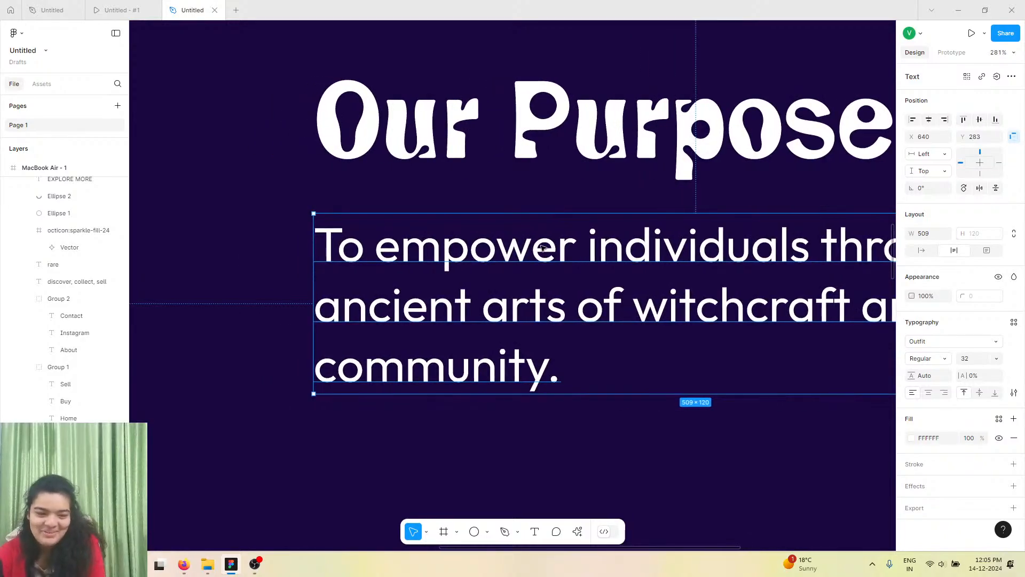
pyautogui.scroll(-5, 542, 247)
pyautogui.hscroll(-2, 543, 248)
pyautogui.scroll(-3, 543, 248)
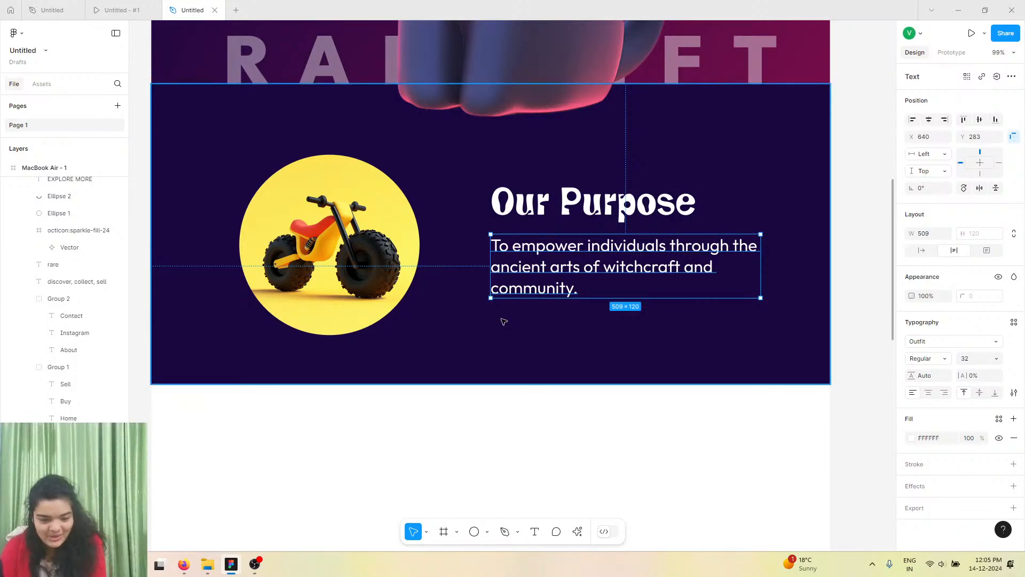
pyautogui.click(550, 201)
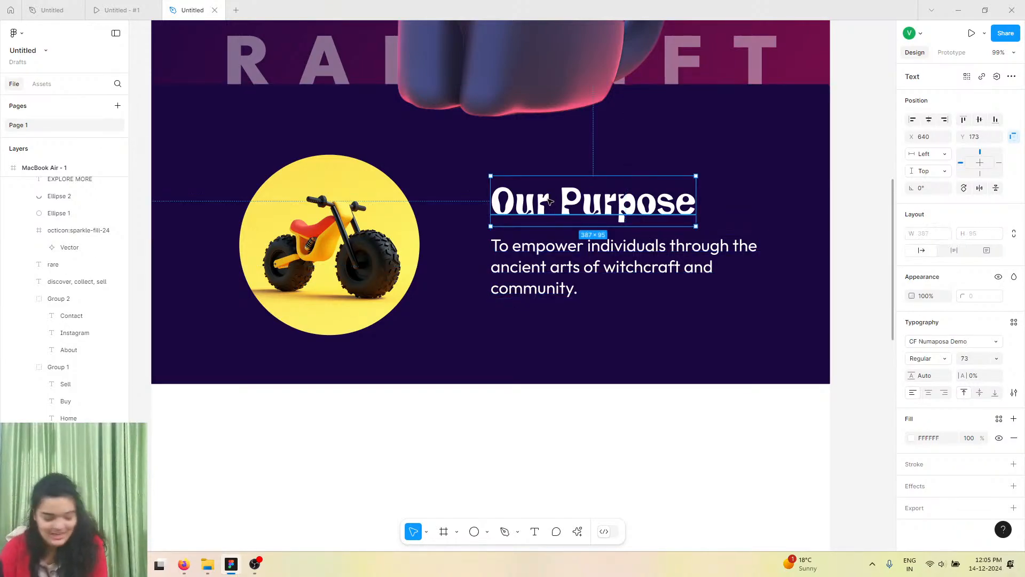
pyautogui.press('Left')
pyautogui.click(525, 270)
pyautogui.press('Down')
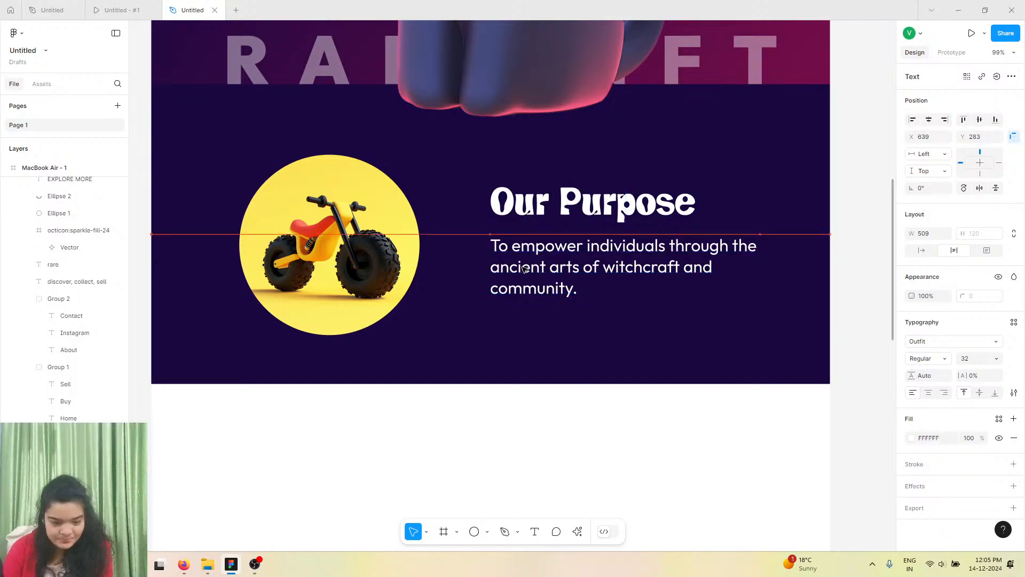
pyautogui.press('Left')
pyautogui.press('Left')
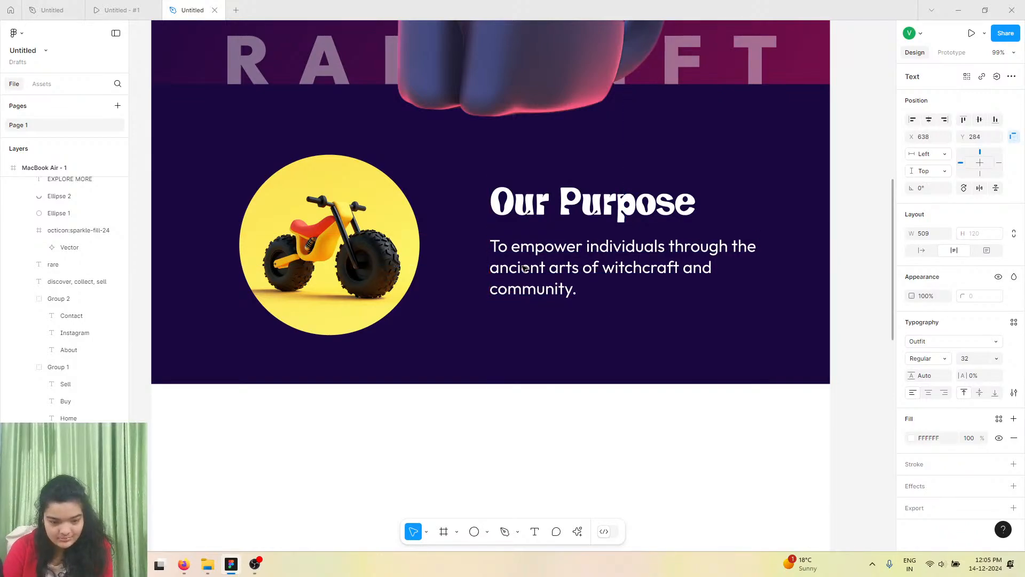
# Compare the result with the reference prototype's Our Purpose section.
pyautogui.click(99, 4)
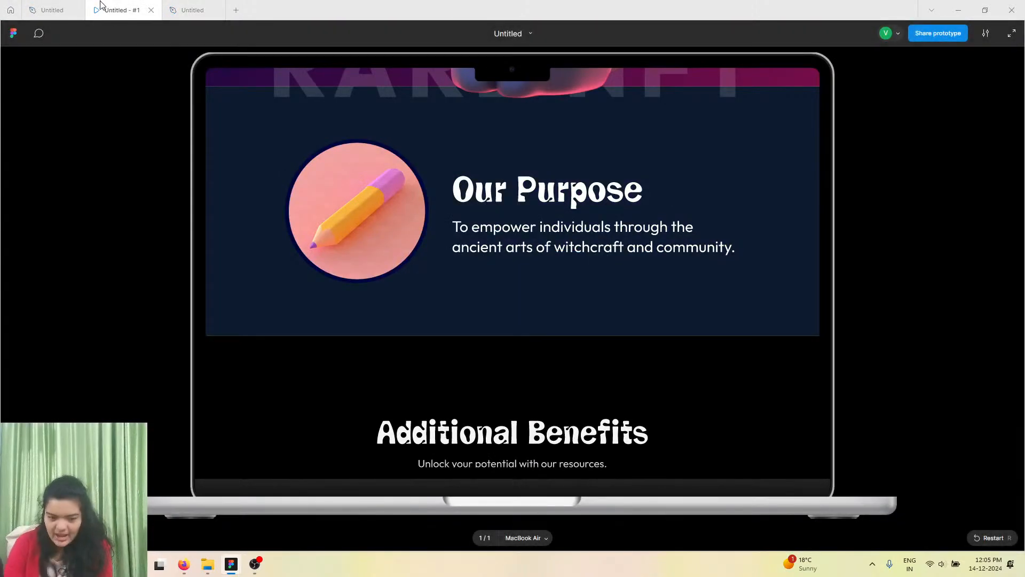
pyautogui.scroll(-5, 478, 131)
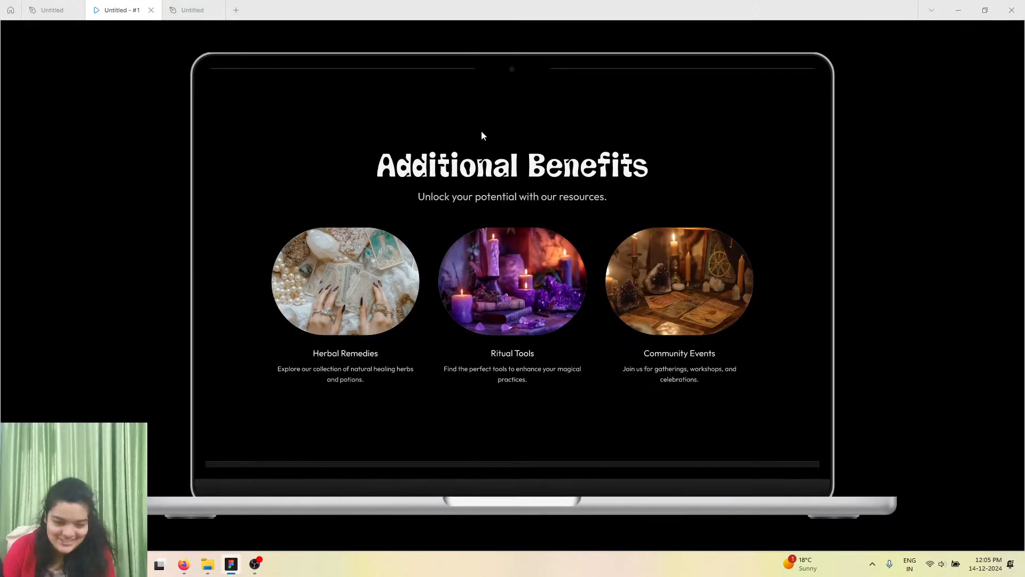
pyautogui.click(192, 10)
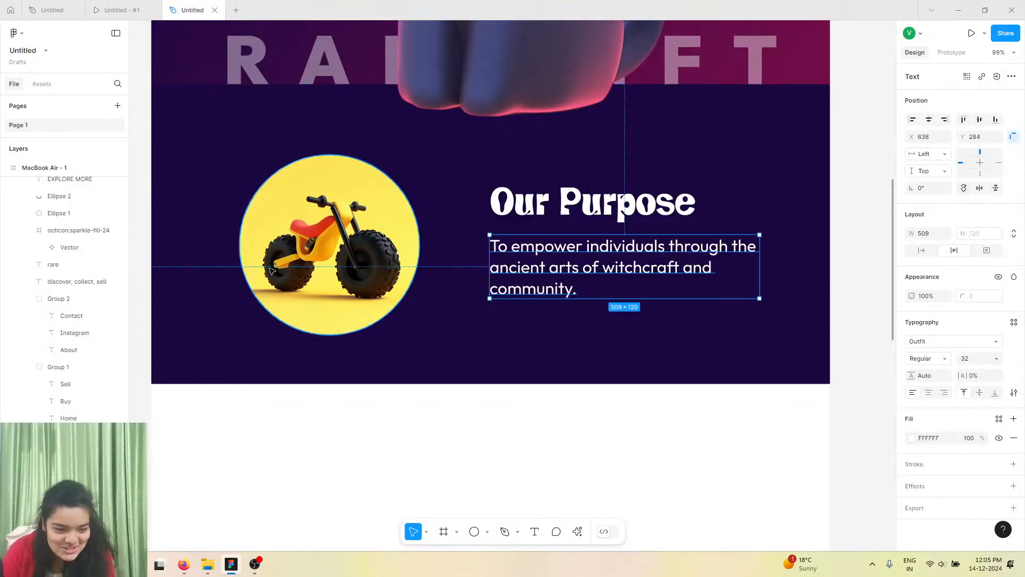
pyautogui.scroll(-5, 269, 271)
pyautogui.scroll(-3, 272, 275)
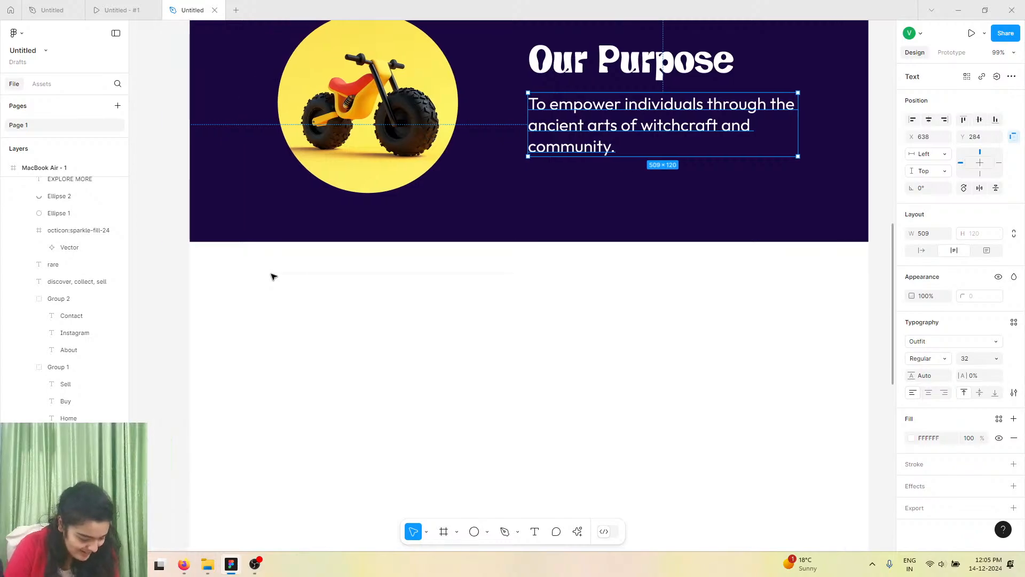
pyautogui.hscroll(-3, 272, 275)
pyautogui.scroll(-2, 435, 410)
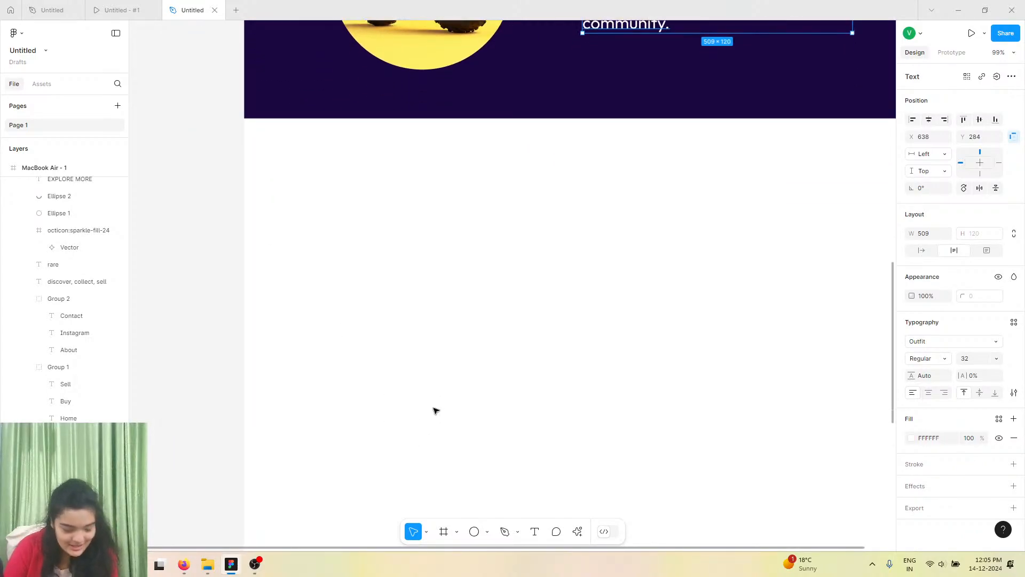
pyautogui.hscroll(4, 435, 410)
pyautogui.scroll(-2, 435, 409)
pyautogui.hscroll(-2, 435, 409)
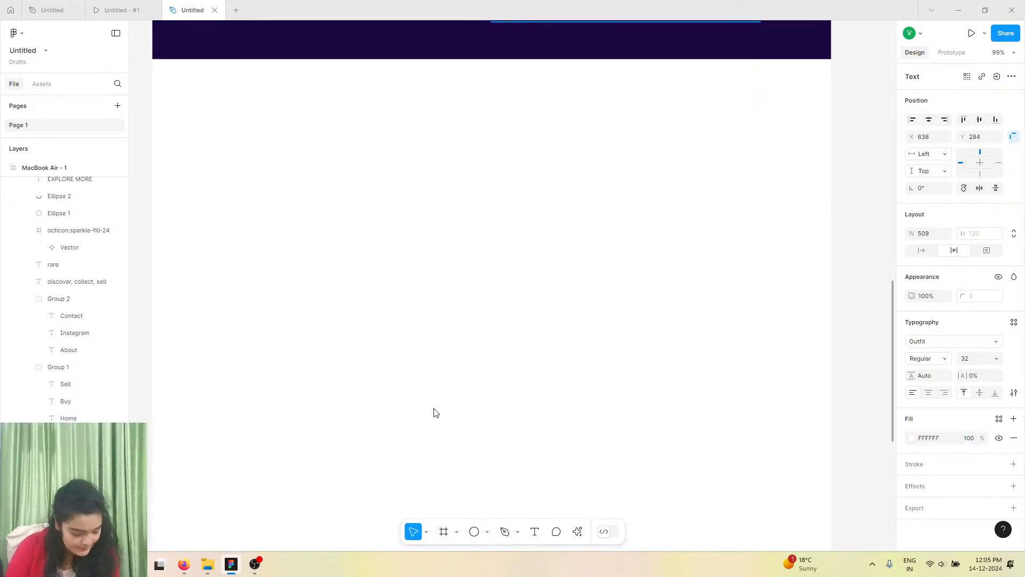
pyautogui.rightClick(435, 412)
pyautogui.scroll(10, 384, 366)
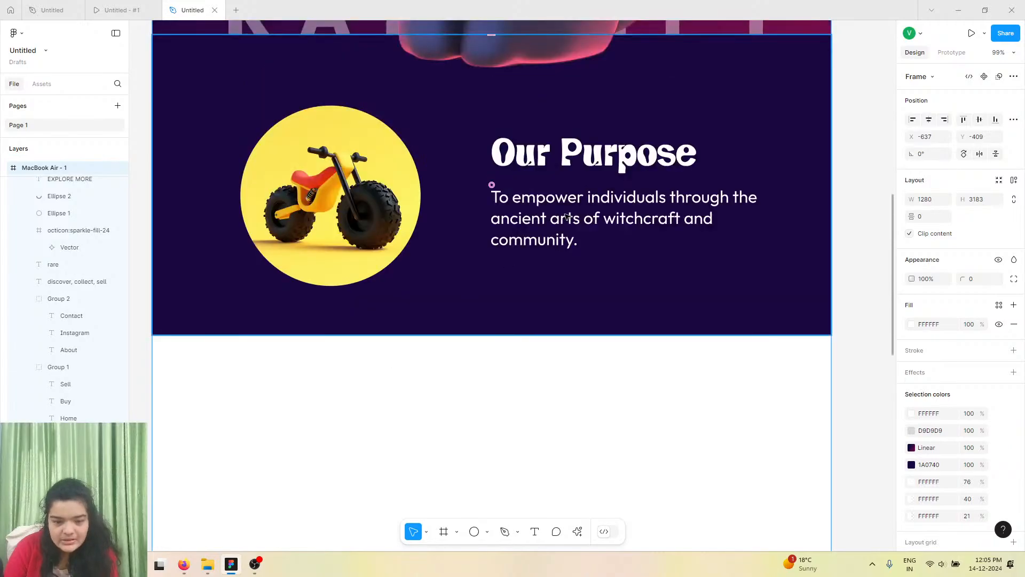
pyautogui.click(568, 237)
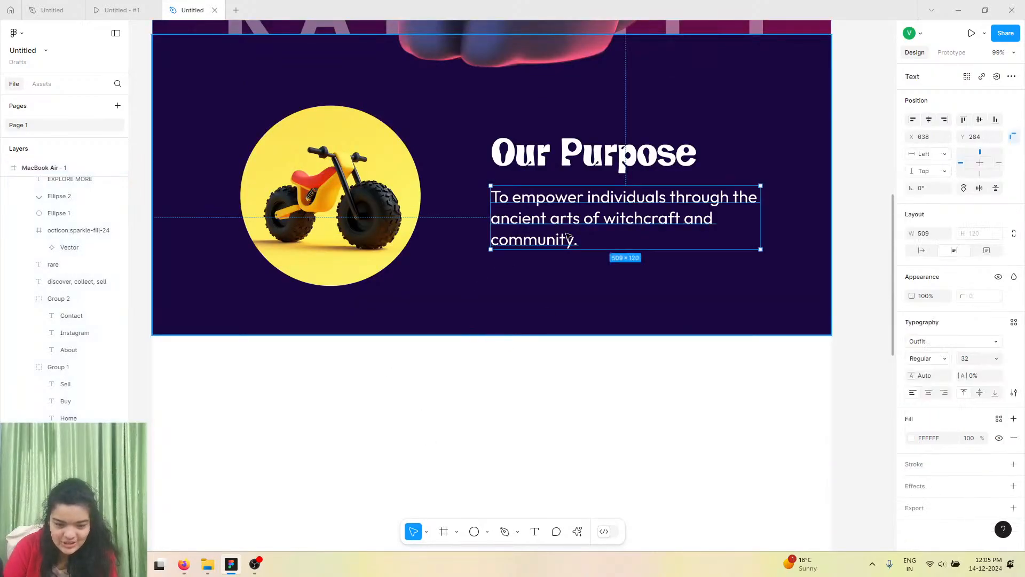
# Launch the Lorem Ipsum plugin by div RIOTS for the selected description text.
pyautogui.click(577, 531)
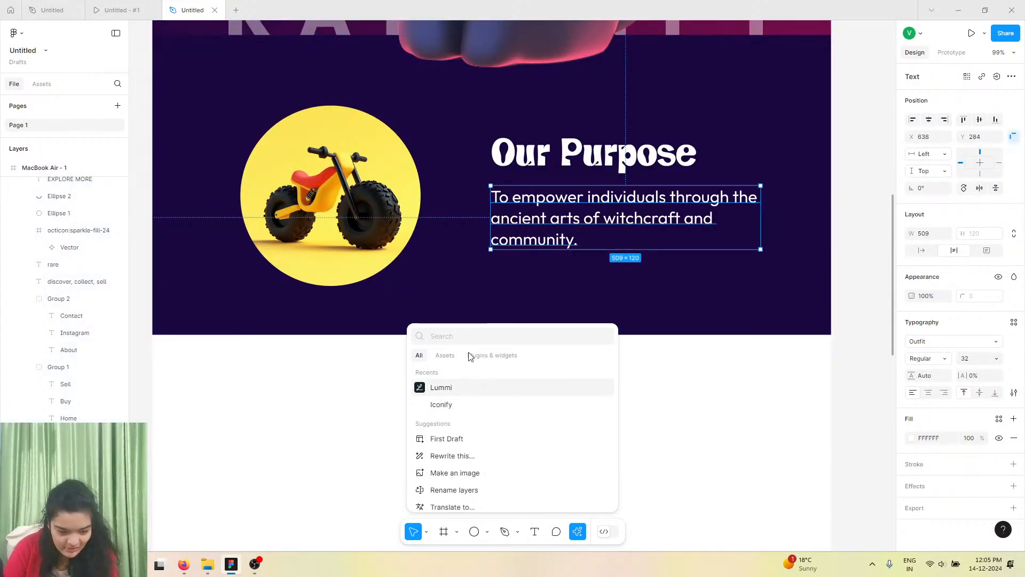
pyautogui.write('lorem')
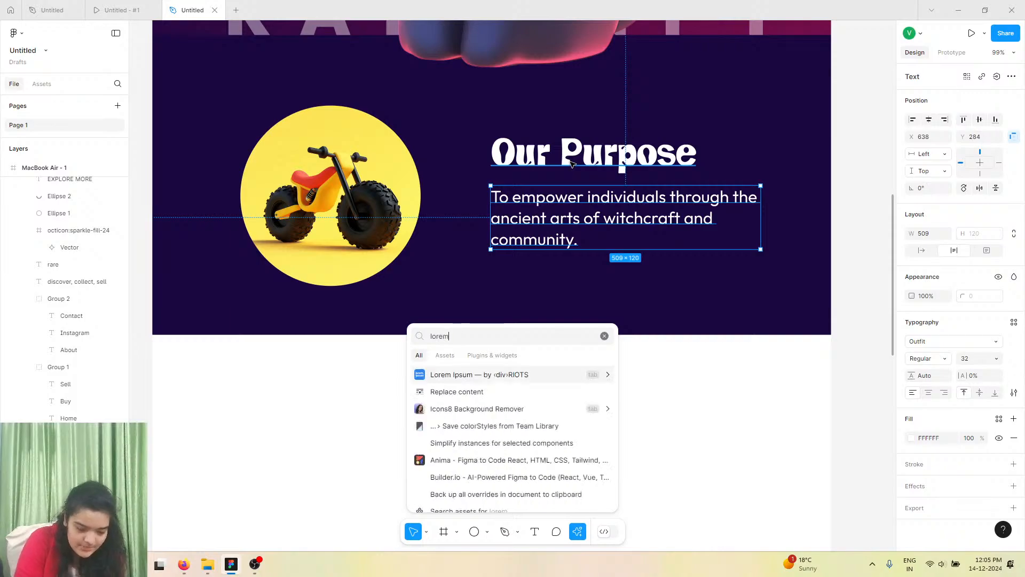
pyautogui.press('Return')
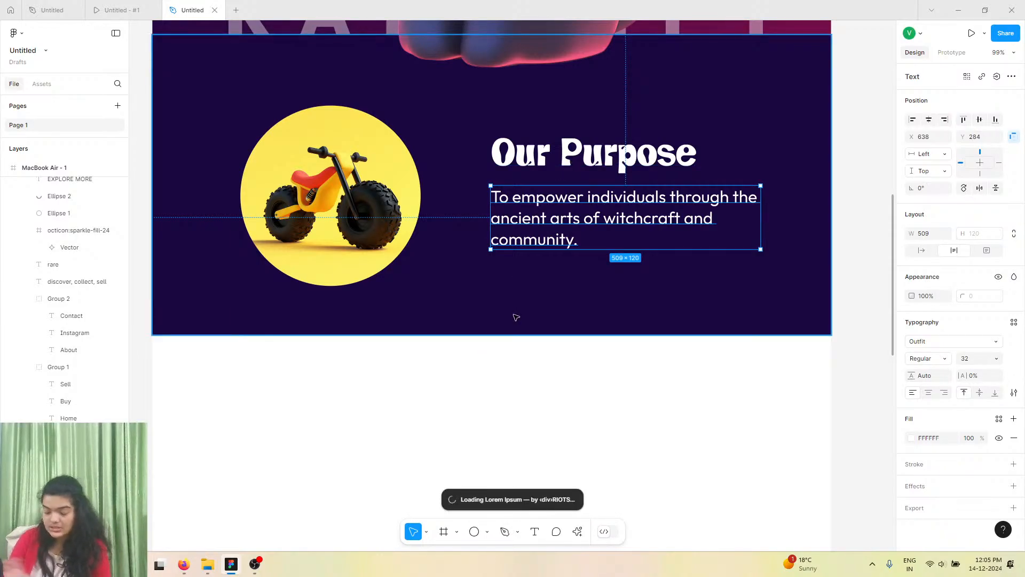
pyautogui.click(255, 563)
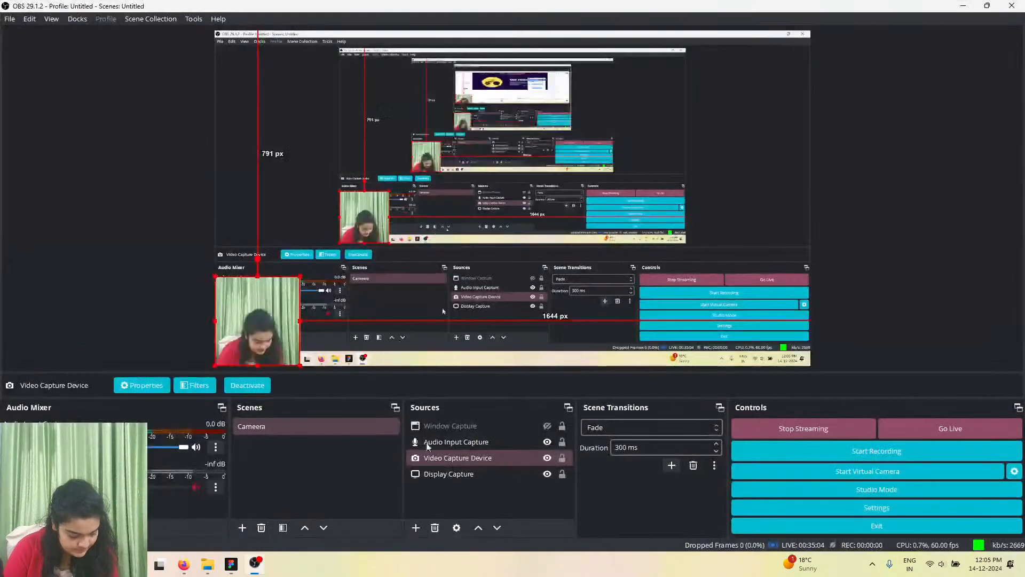
pyautogui.click(546, 442)
pyautogui.click(546, 457)
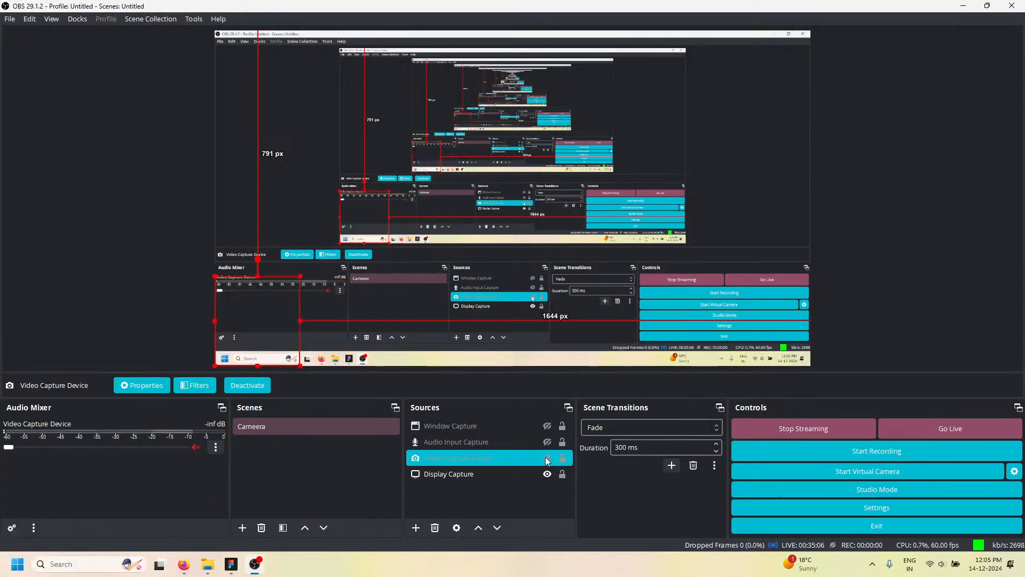
pyautogui.click(962, 6)
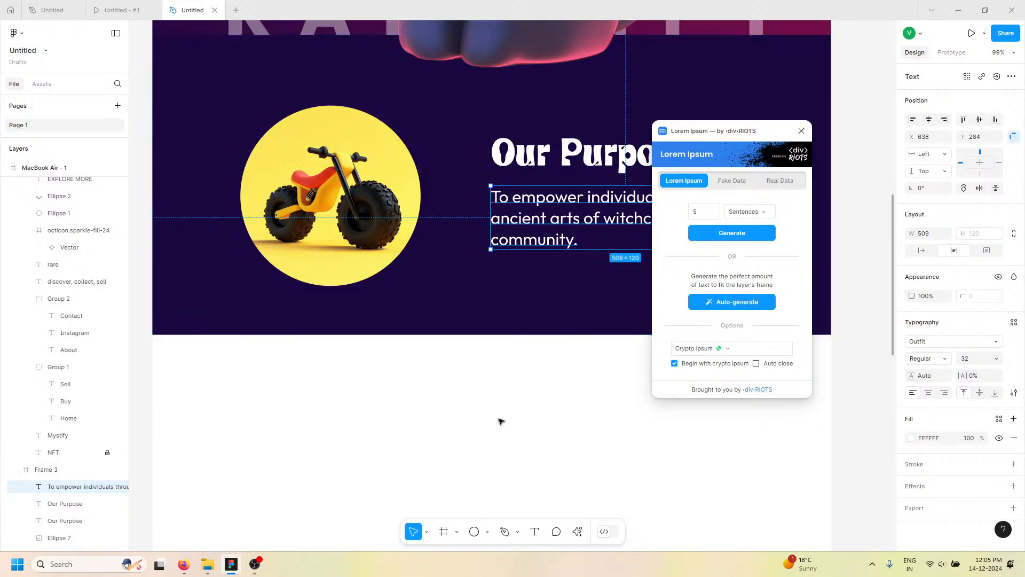
pyautogui.click(254, 565)
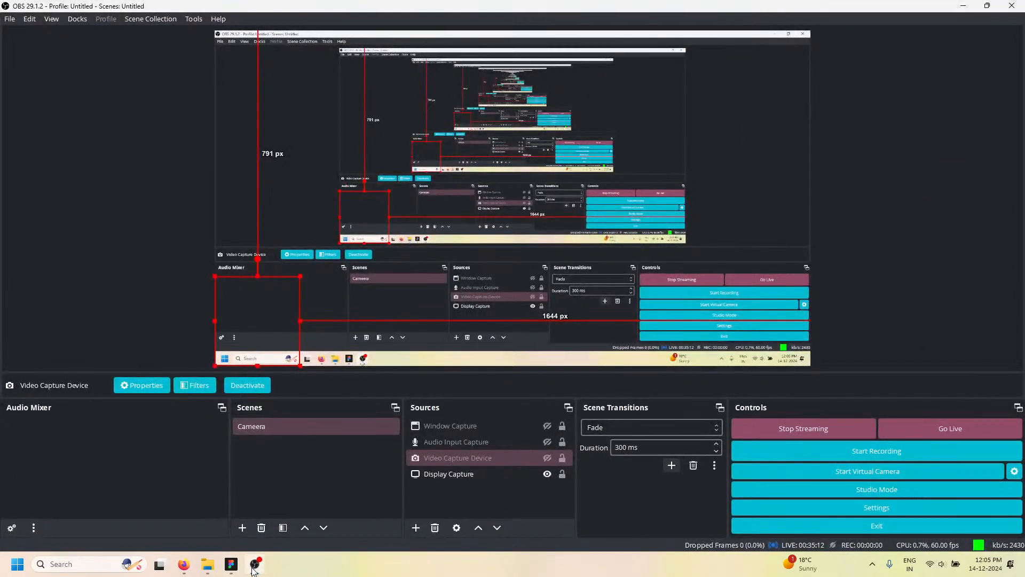
pyautogui.click(255, 564)
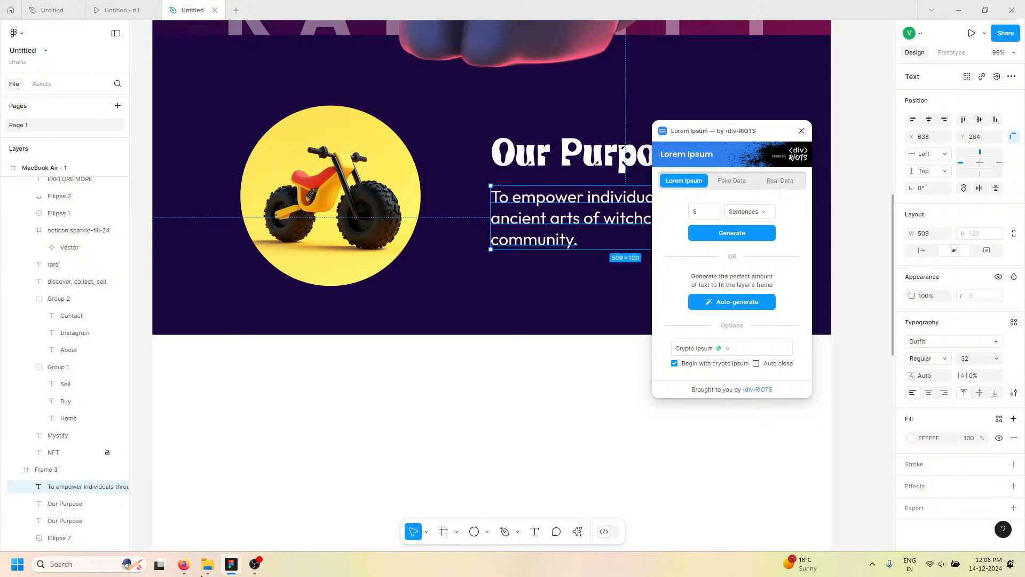
pyautogui.click(254, 564)
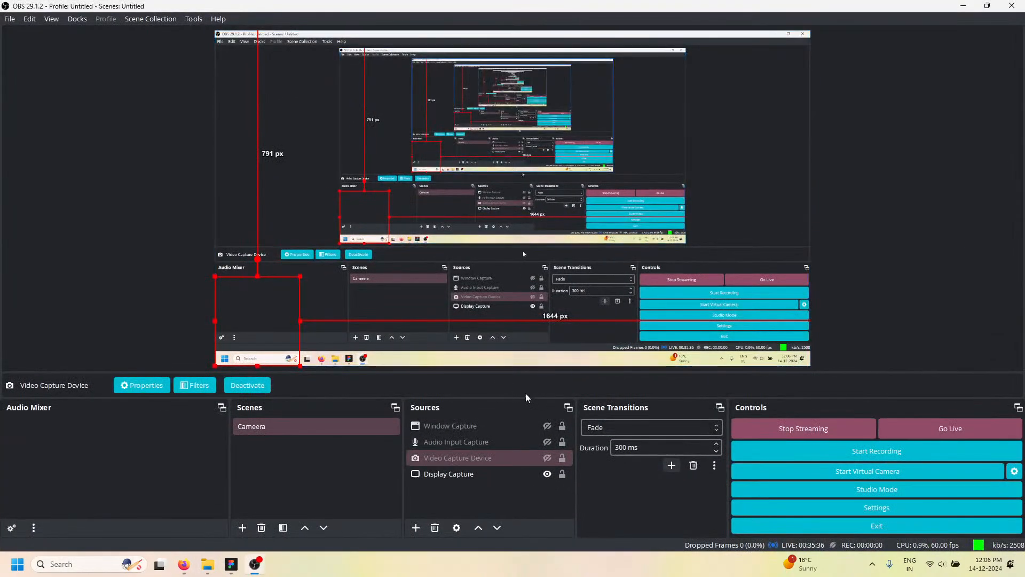
pyautogui.click(547, 441)
pyautogui.click(540, 458)
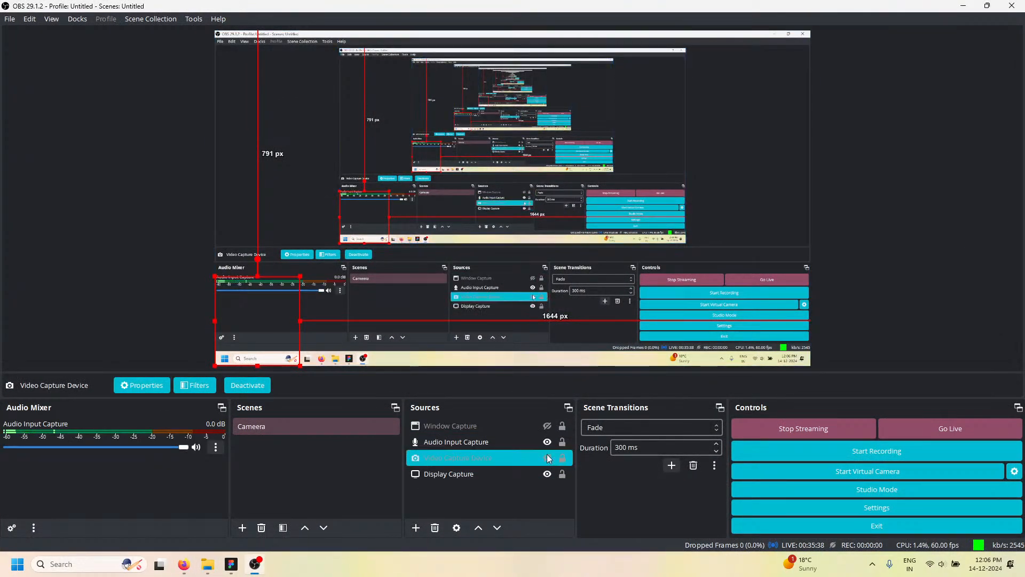
pyautogui.click(547, 458)
pyautogui.click(964, 6)
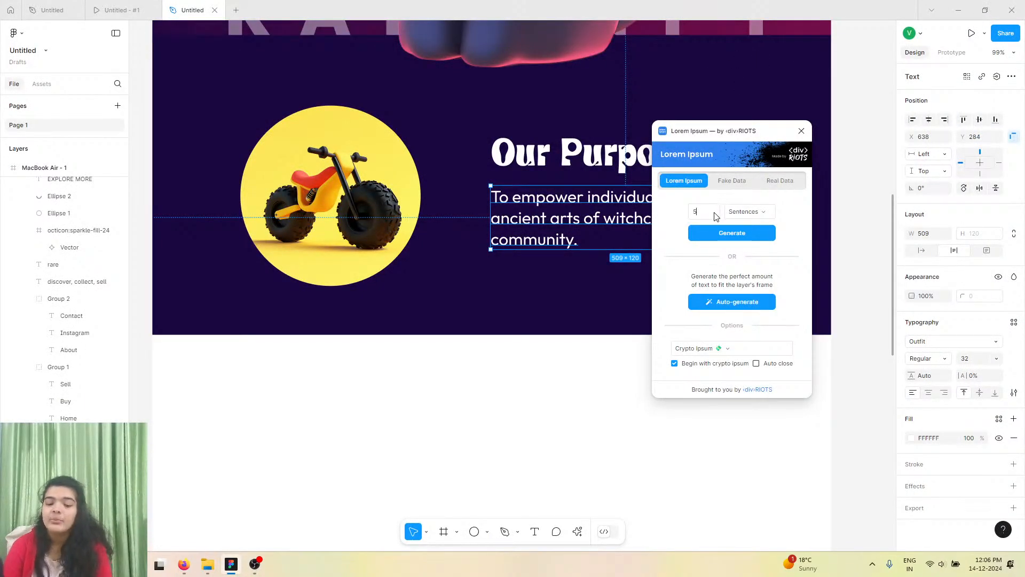
# Auto-generate Crypto Ipsum placeholder text into the description and close the plugin.
pyautogui.click(751, 302)
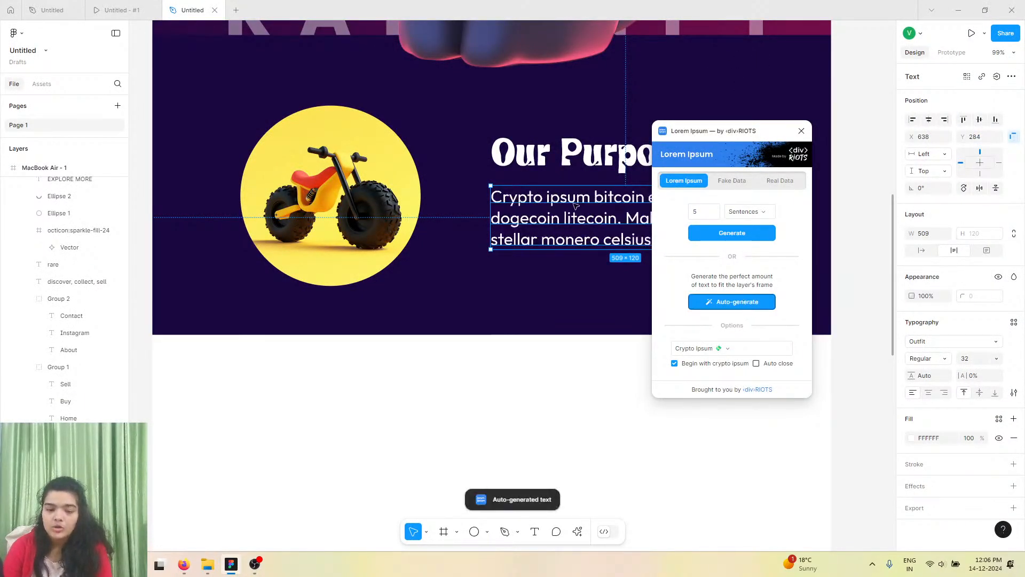
pyautogui.click(803, 131)
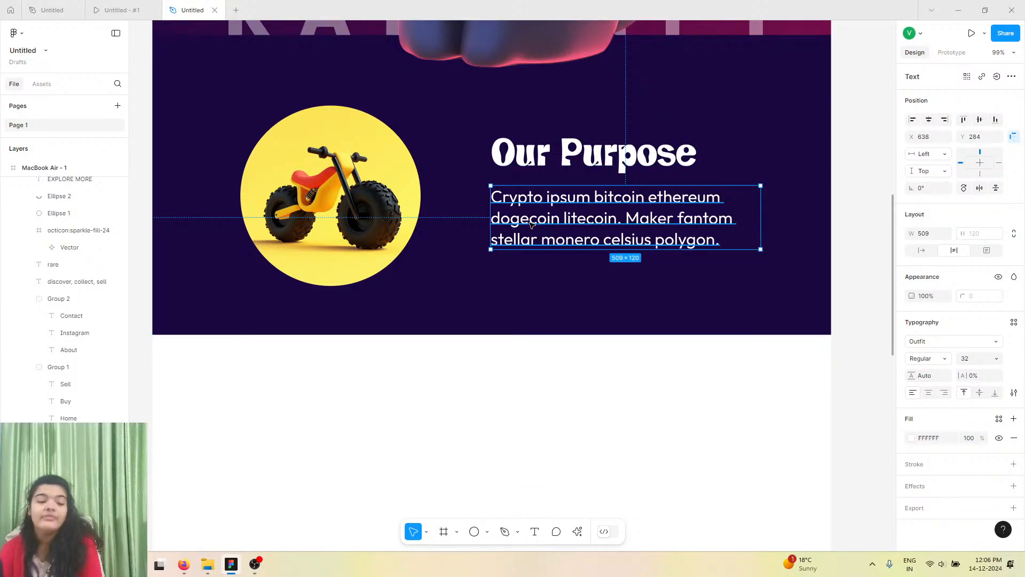
# Set the description's font size to 28 and nudge it up slightly under the heading.
pyautogui.scroll(5, 531, 224)
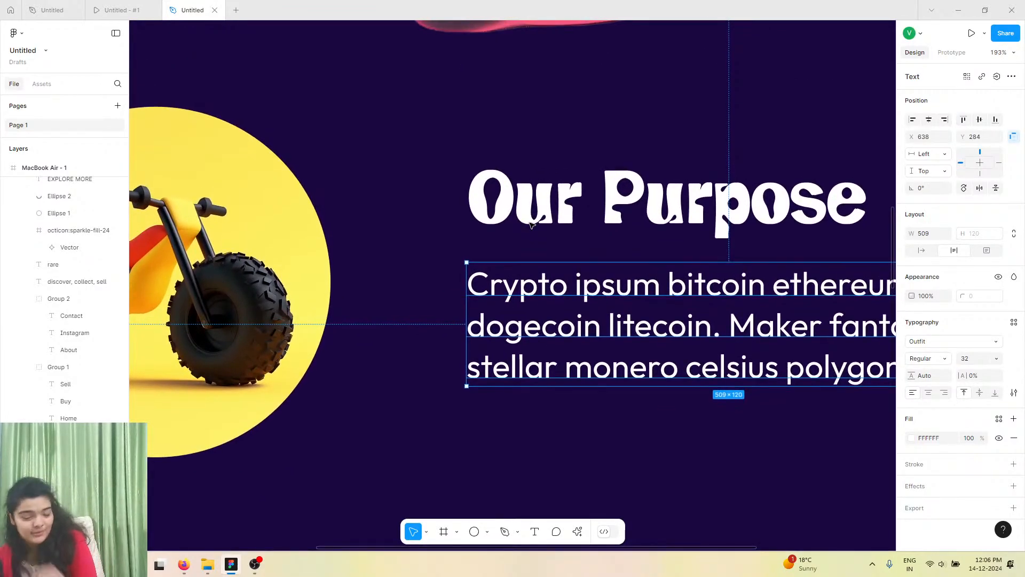
pyautogui.click(531, 224)
pyautogui.scroll(-5, 532, 224)
pyautogui.scroll(1, 528, 299)
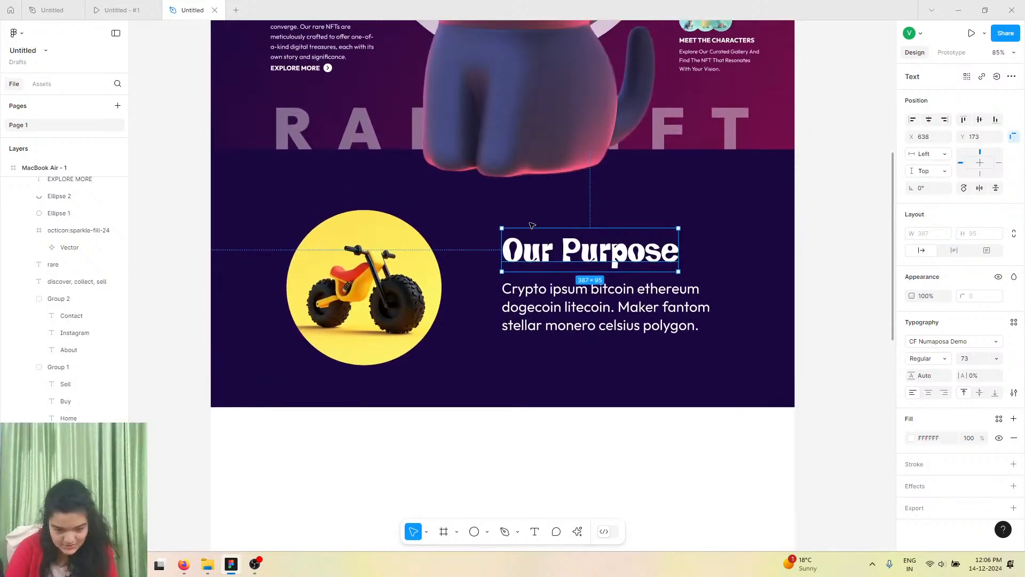
pyautogui.click(528, 304)
pyautogui.click(962, 359)
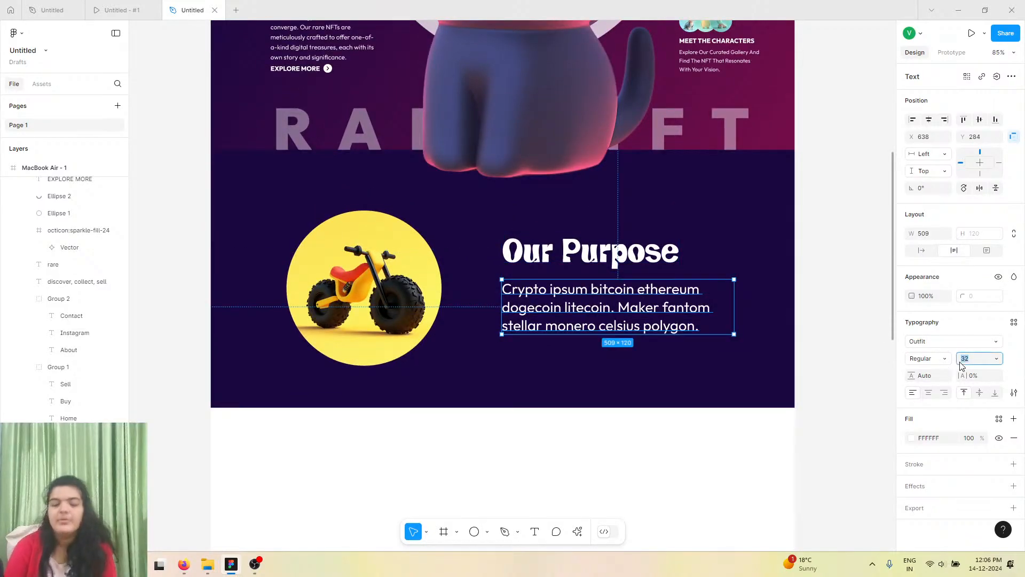
pyautogui.write('28')
pyautogui.press('Return')
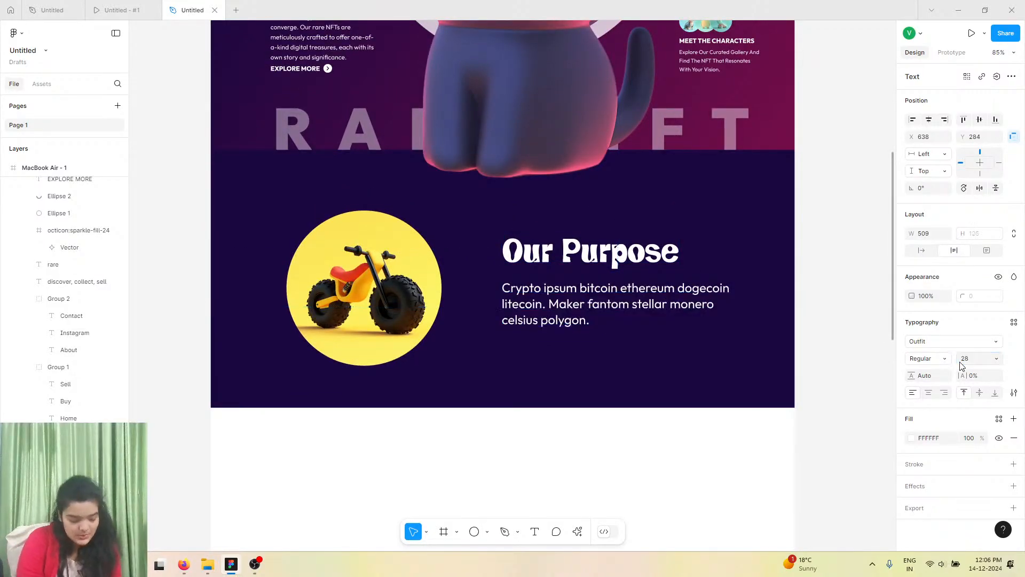
pyautogui.moveTo(530, 307); pyautogui.dragTo(530, 305)
# Shift the circle image slightly to realign it with the text.
pyautogui.click(408, 305)
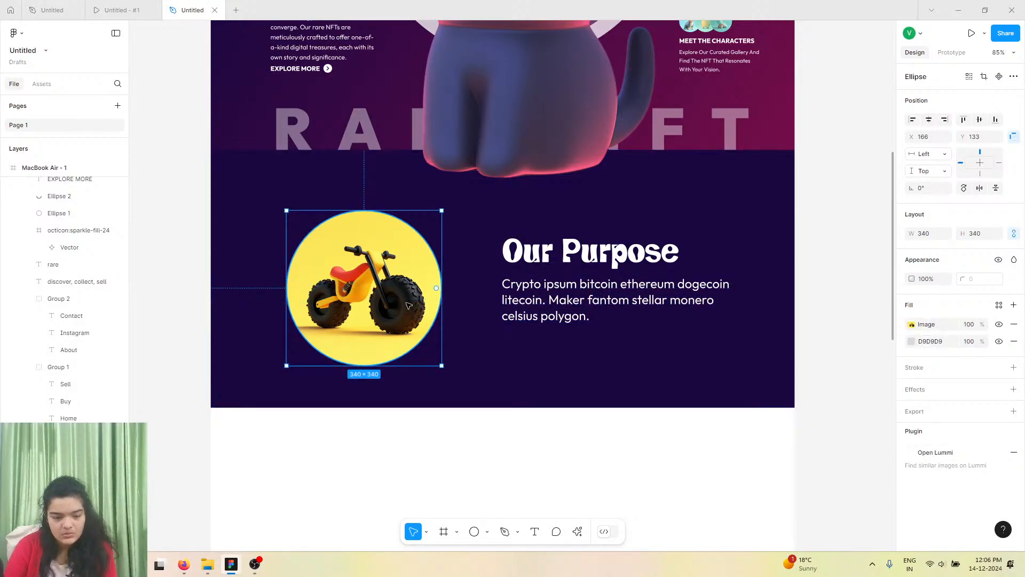
pyautogui.click(457, 290)
pyautogui.click(377, 295)
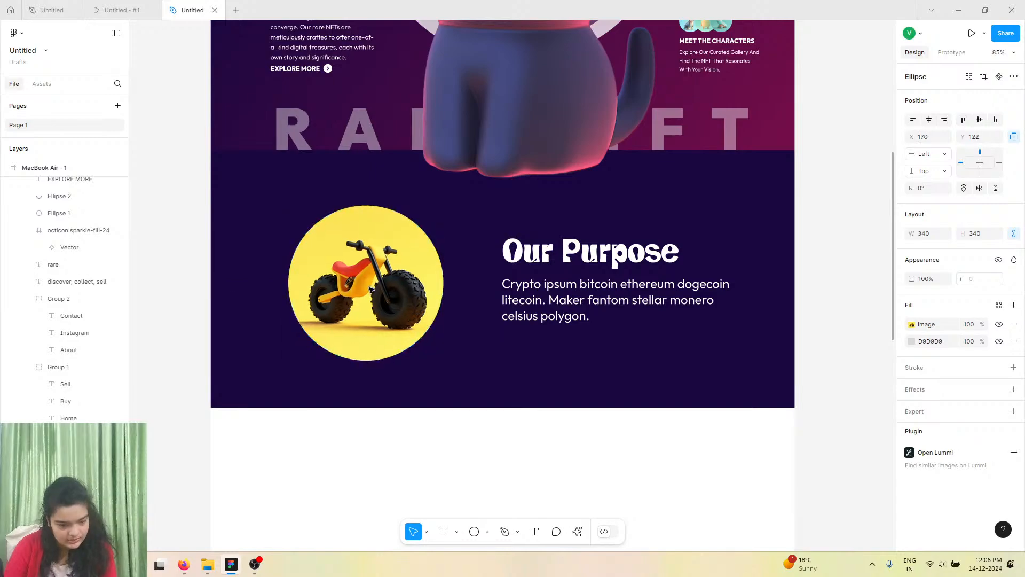
# Review the reference prototype's Additional Benefits section.
pyautogui.click(156, 9)
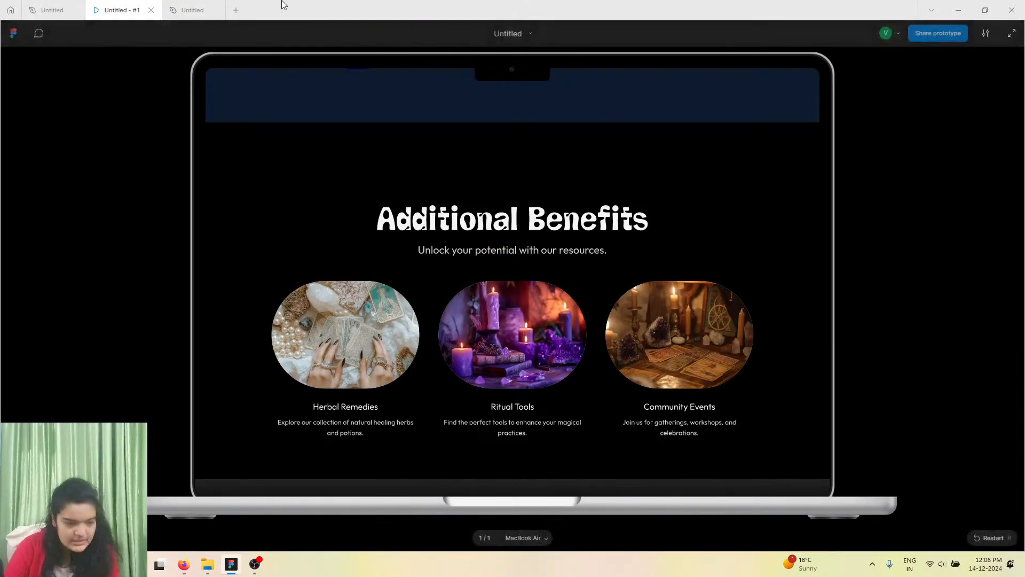
pyautogui.click(198, 9)
# Draw a new frame about 1280 × 581 directly below the Our Purpose section.
pyautogui.scroll(-5, 395, 368)
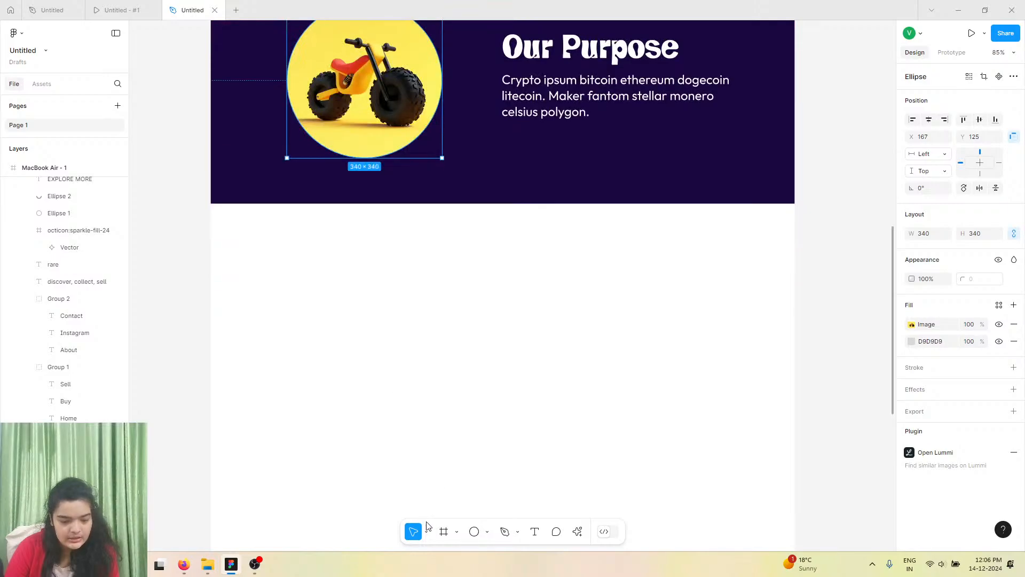
pyautogui.click(443, 531)
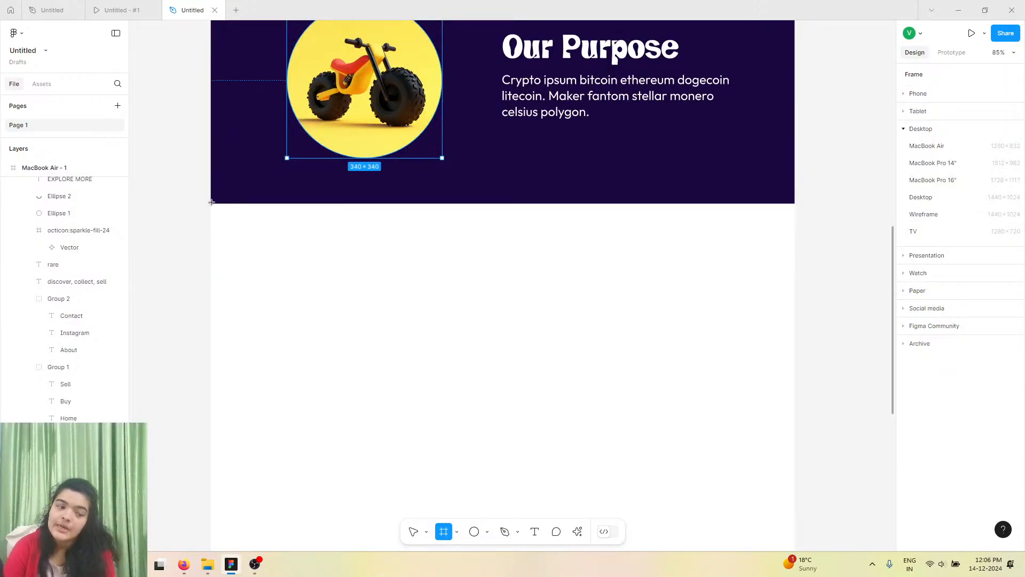
pyautogui.moveTo(210, 203); pyautogui.dragTo(794, 468)
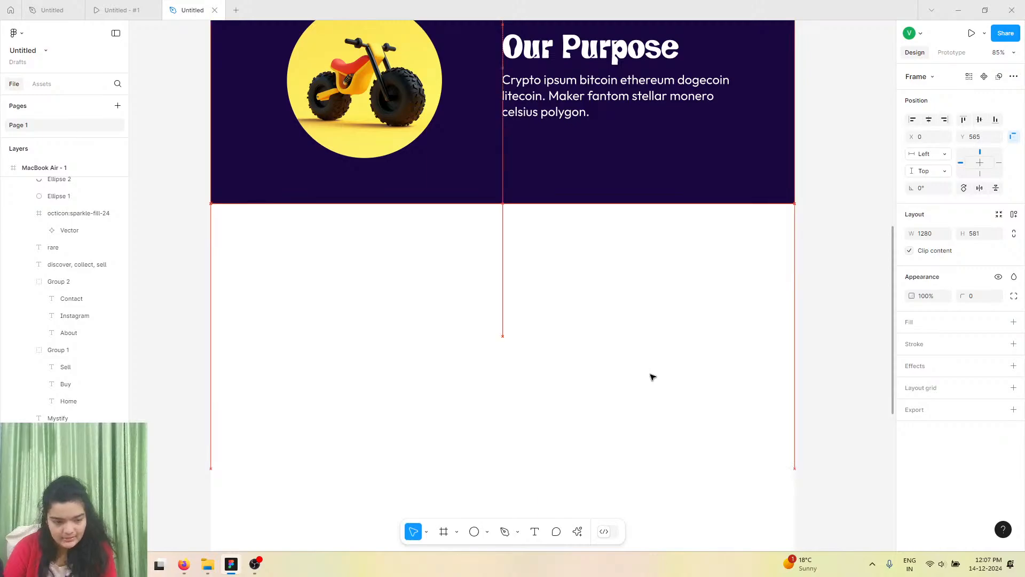
# Give the new frame a 151515 fill and nest it inside the MacBook Air - 1 frame.
pyautogui.click(1013, 322)
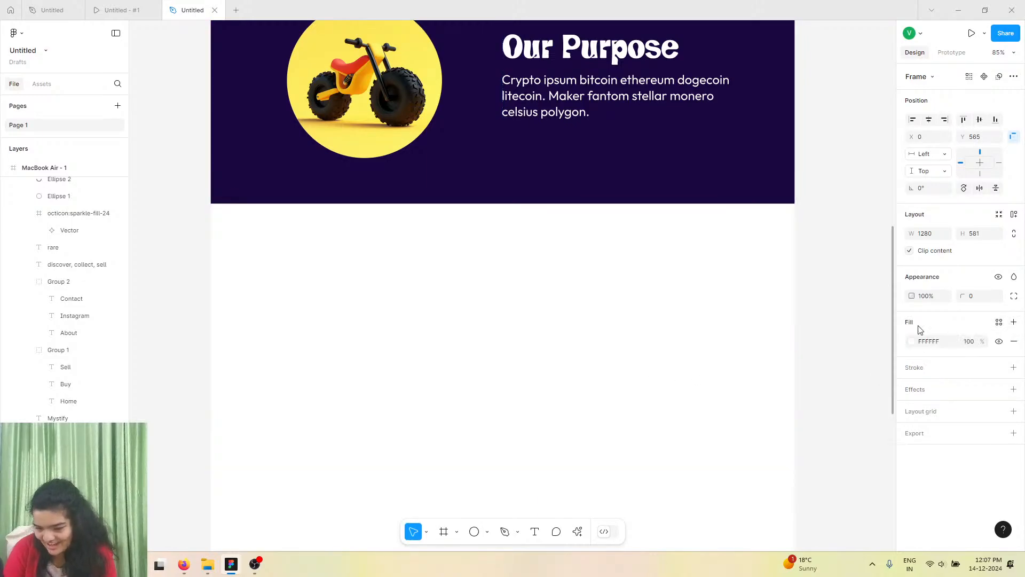
pyautogui.click(910, 345)
pyautogui.moveTo(867, 336); pyautogui.dragTo(768, 399)
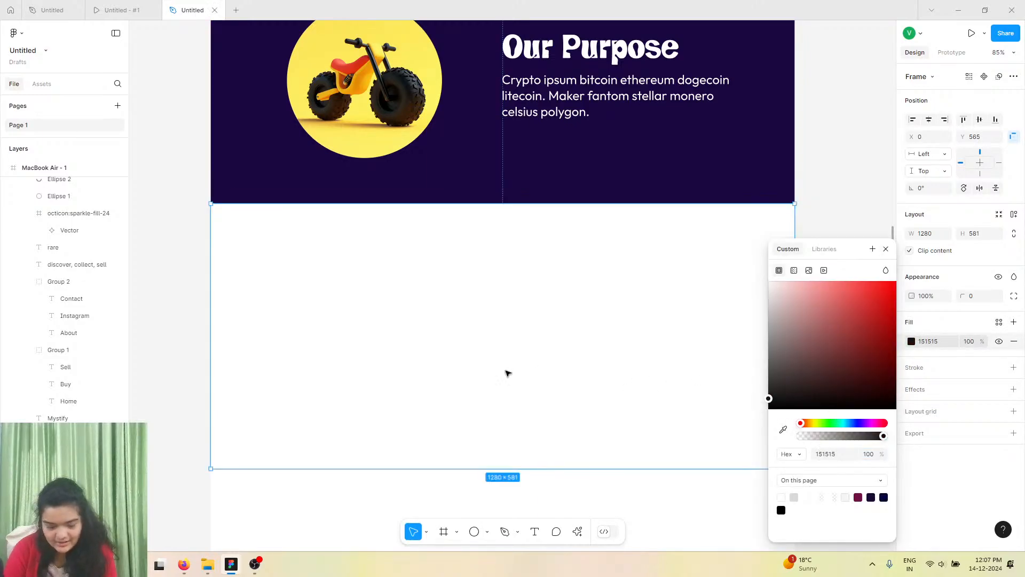
pyautogui.moveTo(53, 250); pyautogui.dragTo(53, 187)
pyautogui.moveTo(153, 238); pyautogui.dragTo(73, 176)
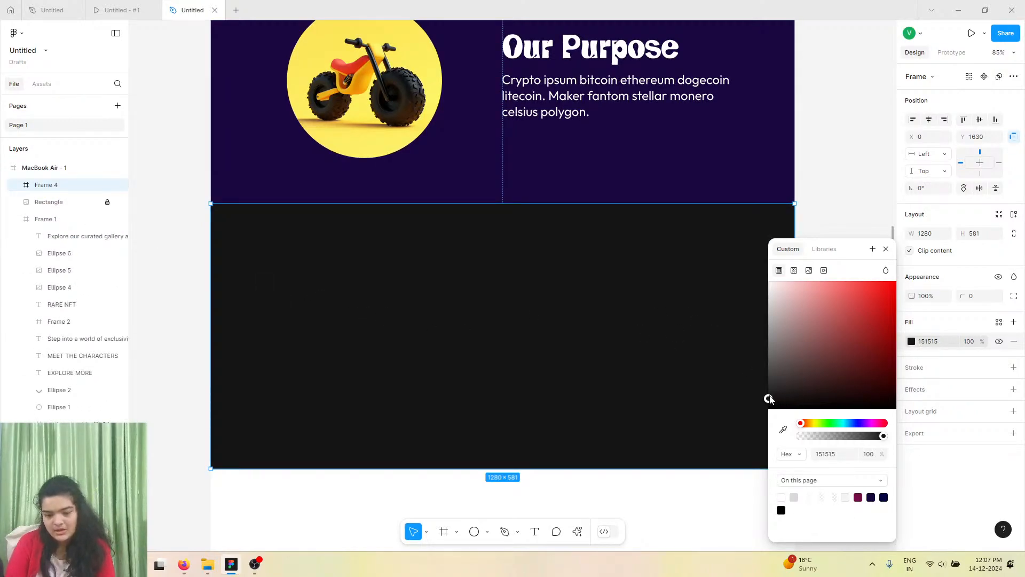
# Change the Our Purpose section frame's fill colour to 260842.
pyautogui.scroll(2, 675, 372)
pyautogui.click(507, 243)
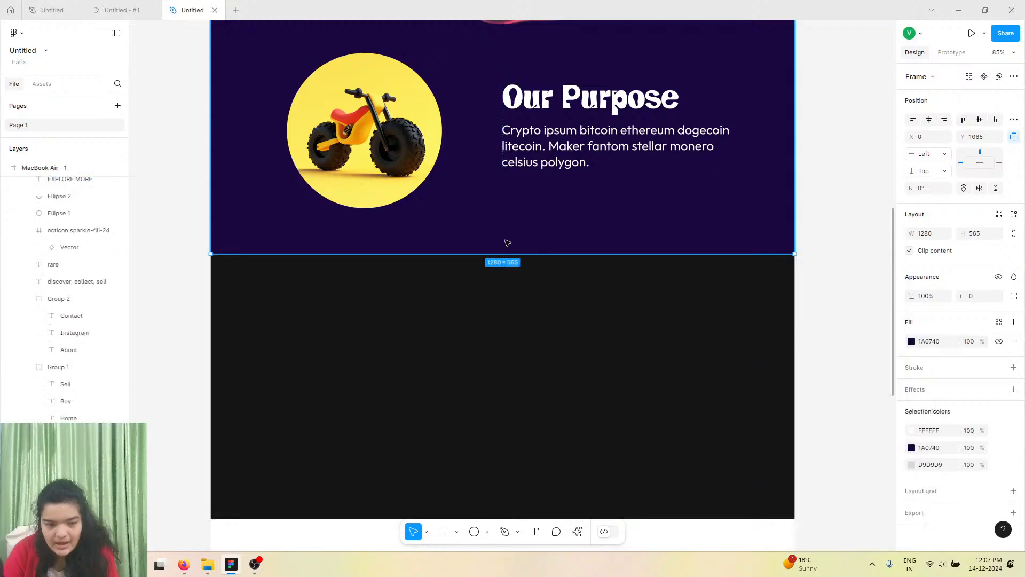
pyautogui.scroll(10, 507, 243)
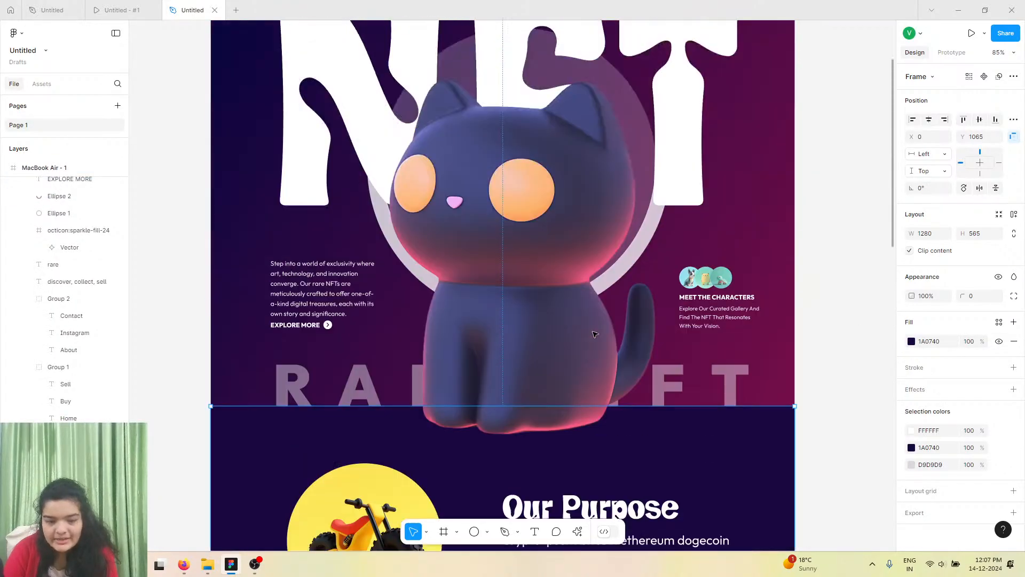
pyautogui.scroll(2, 594, 334)
pyautogui.click(912, 341)
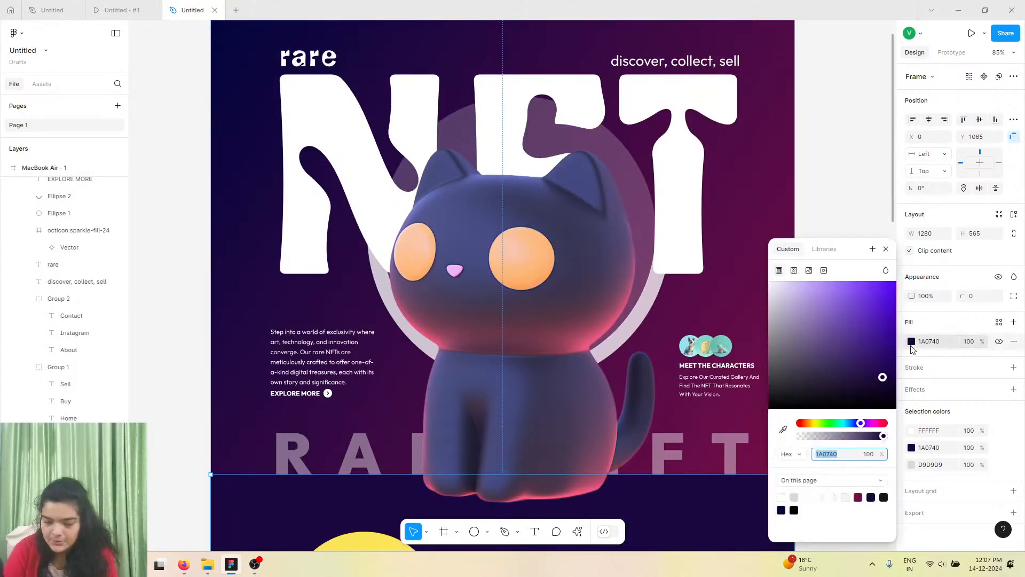
pyautogui.click(396, 175)
pyautogui.scroll(-1, 397, 281)
pyautogui.scroll(-10, 396, 282)
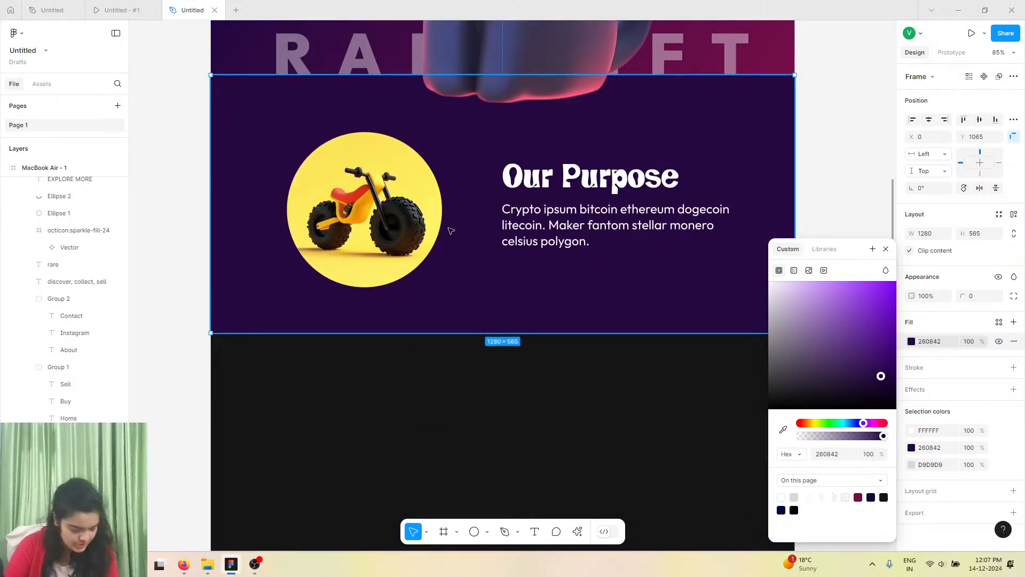
pyautogui.scroll(-5, 433, 280)
# Compare the new dark frame with the reference prototype's Additional Benefits section.
pyautogui.click(431, 280)
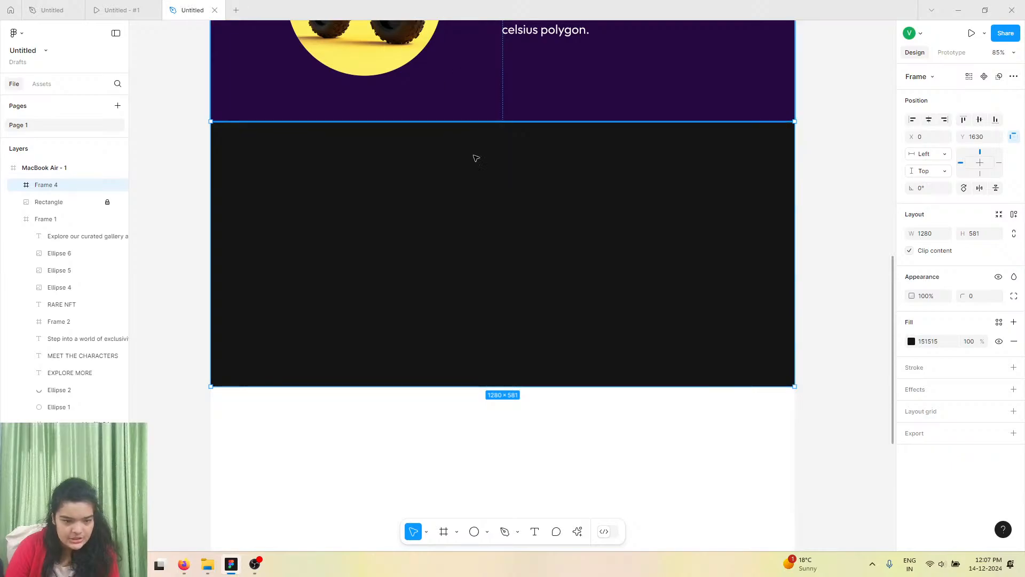
pyautogui.scroll(1, 474, 159)
pyautogui.click(140, 7)
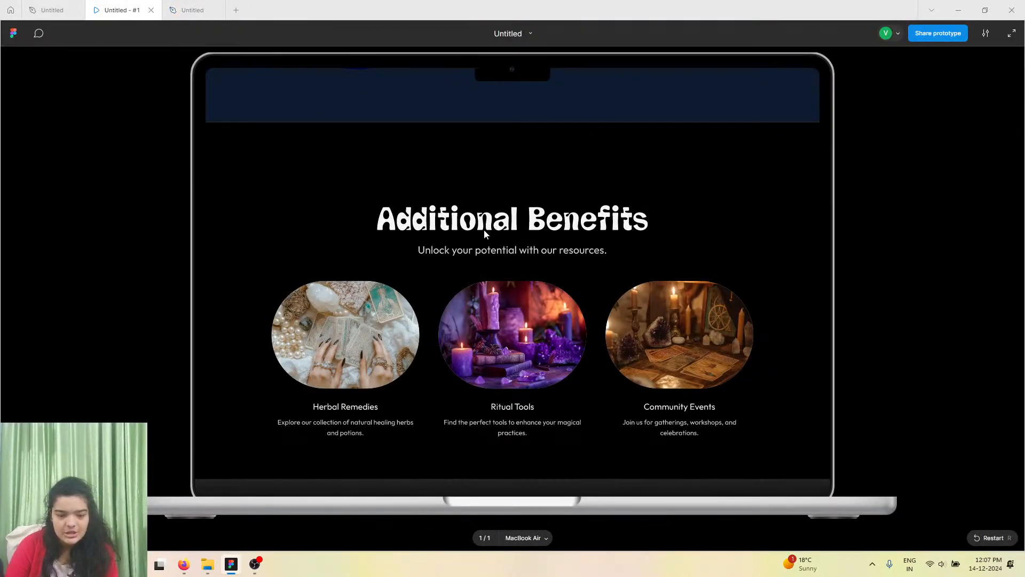
pyautogui.click(222, 5)
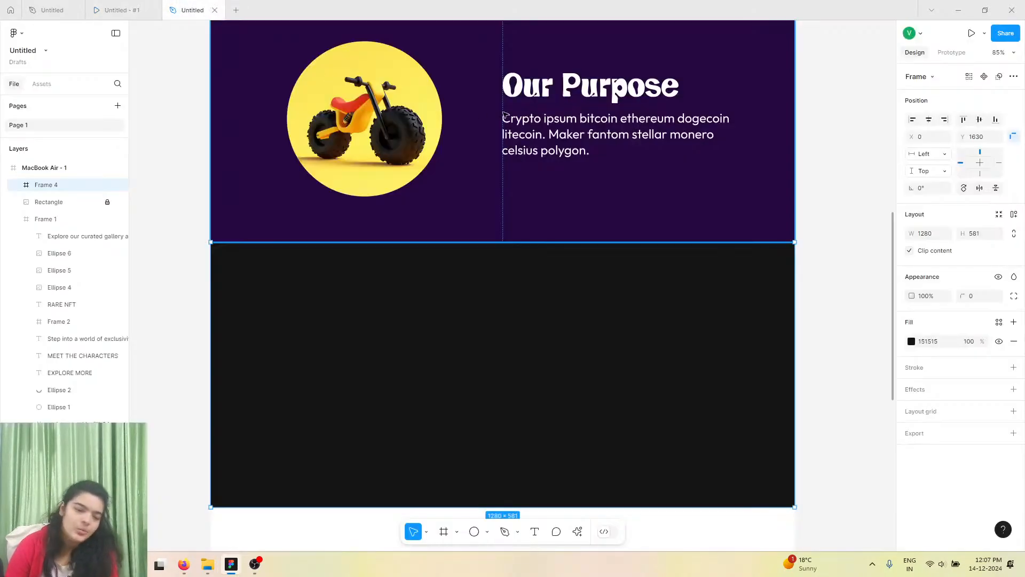
# Duplicate the Our Purpose heading and body text into the new dark frame below.
pyautogui.scroll(1, 542, 122)
pyautogui.click(544, 117)
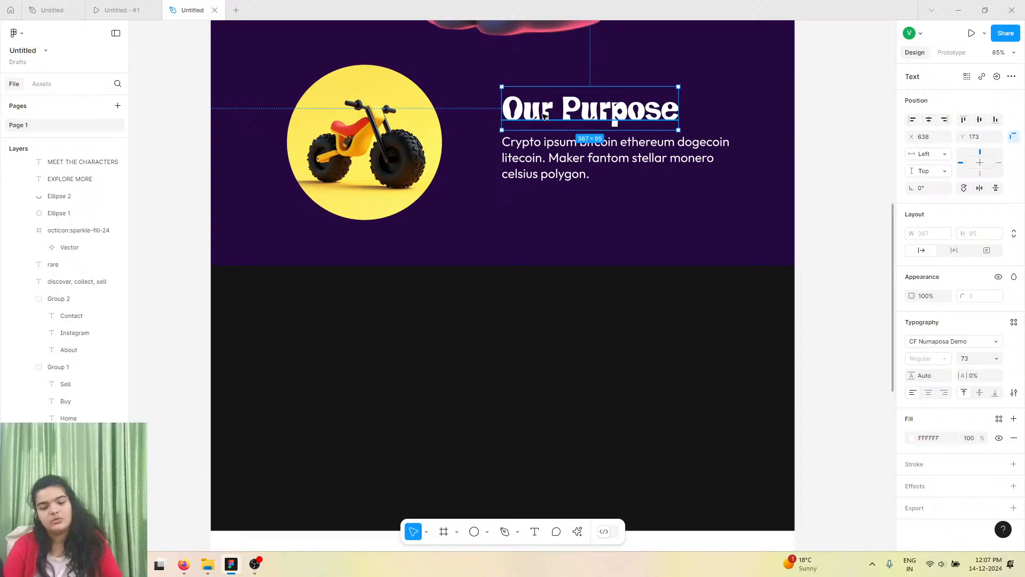
pyautogui.keyDown('shift'); pyautogui.click(545, 150); pyautogui.keyUp('shift')
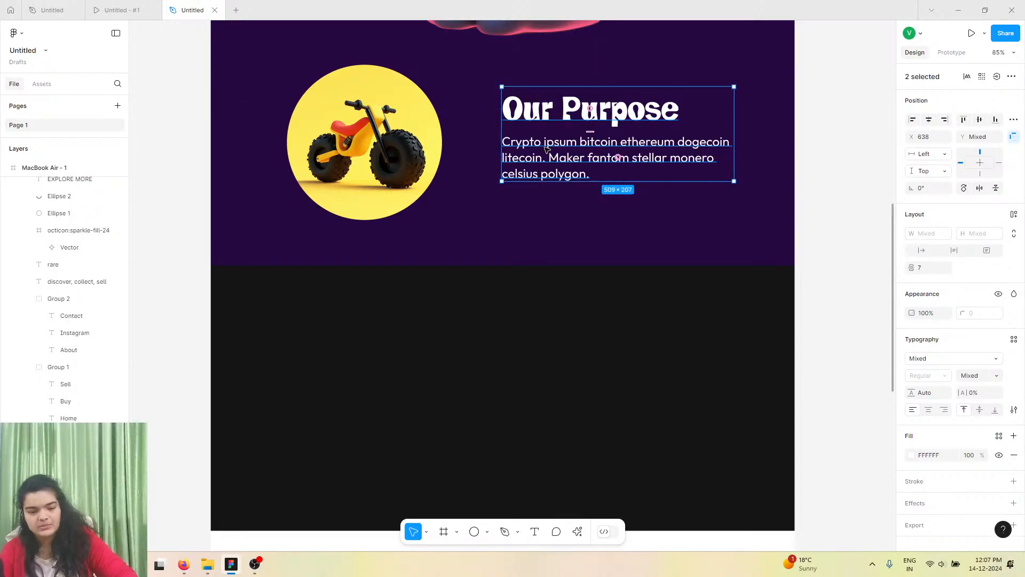
pyautogui.moveTo(545, 149); pyautogui.dragTo(456, 349)
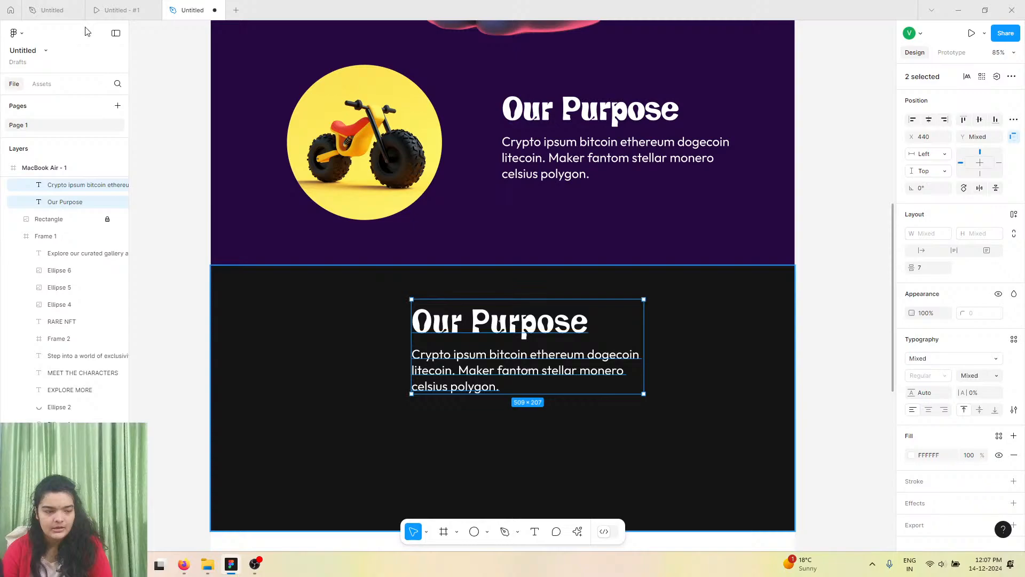
# Copy the Additional Benefits heading text from the reference file and paste it into the duplicated heading.
pyautogui.click(66, 4)
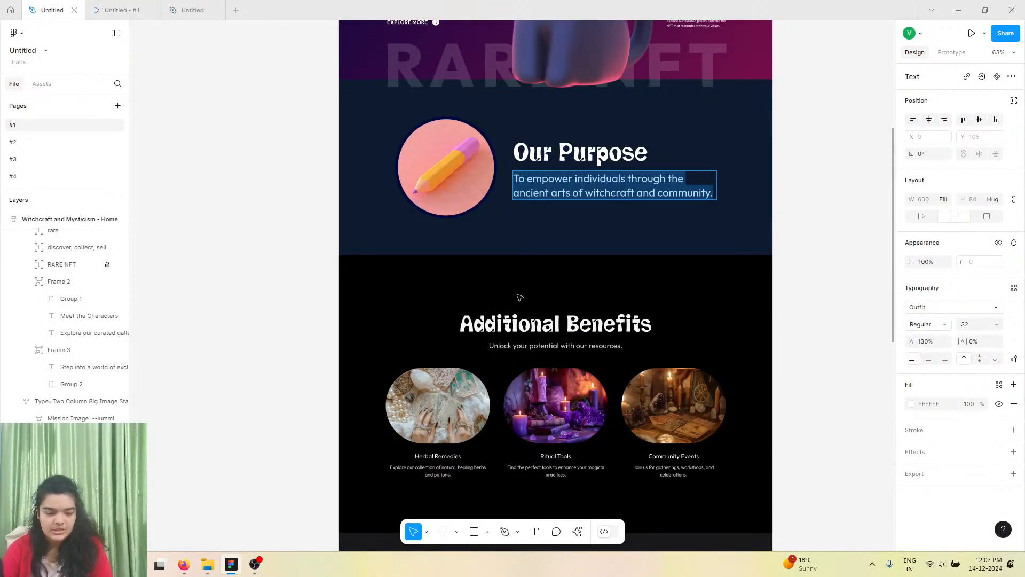
pyautogui.doubleClick(529, 314)
pyautogui.rightClick(532, 323)
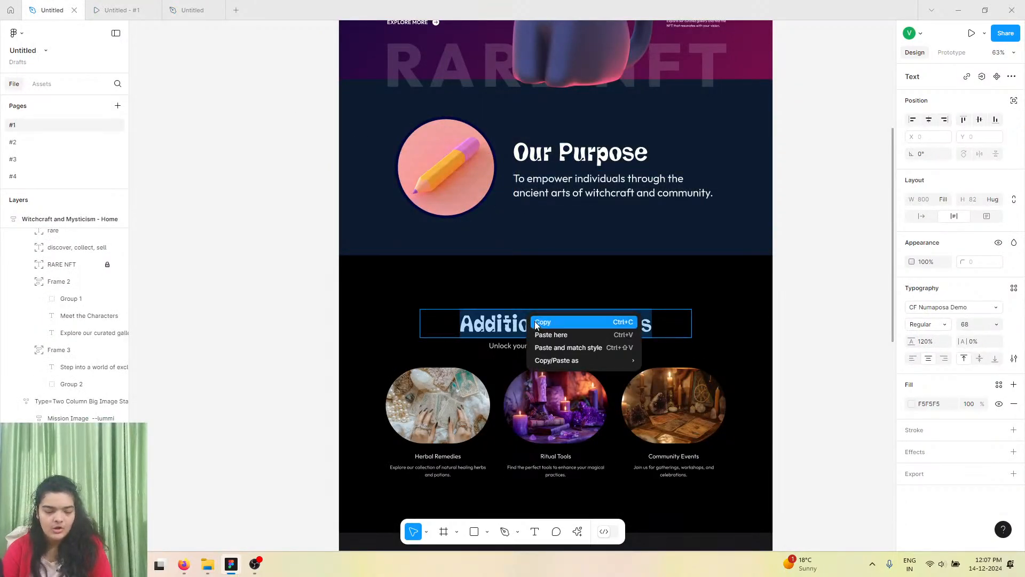
pyautogui.click(536, 323)
pyautogui.click(192, 9)
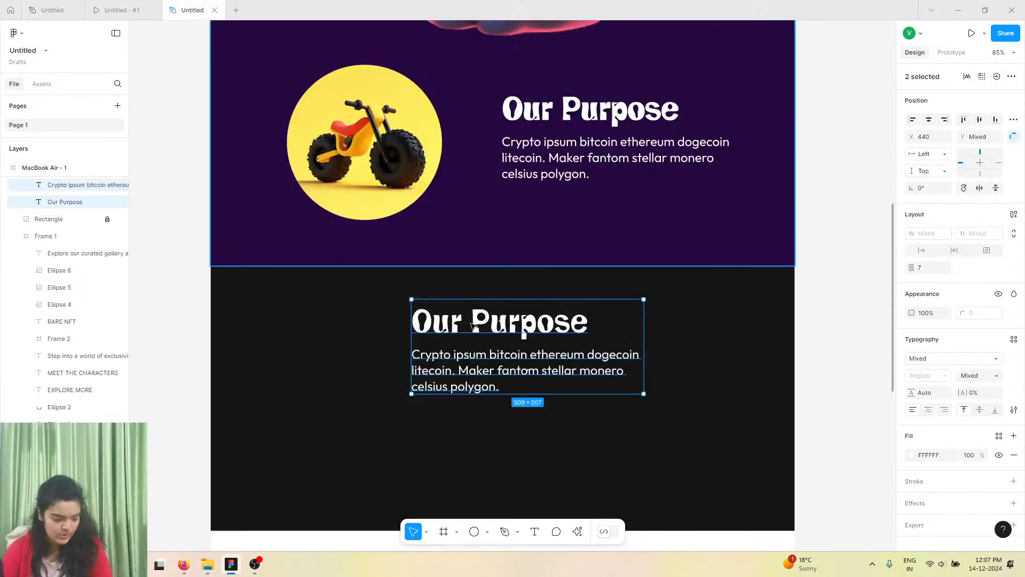
pyautogui.doubleClick(529, 323)
pyautogui.rightClick(529, 323)
pyautogui.click(546, 355)
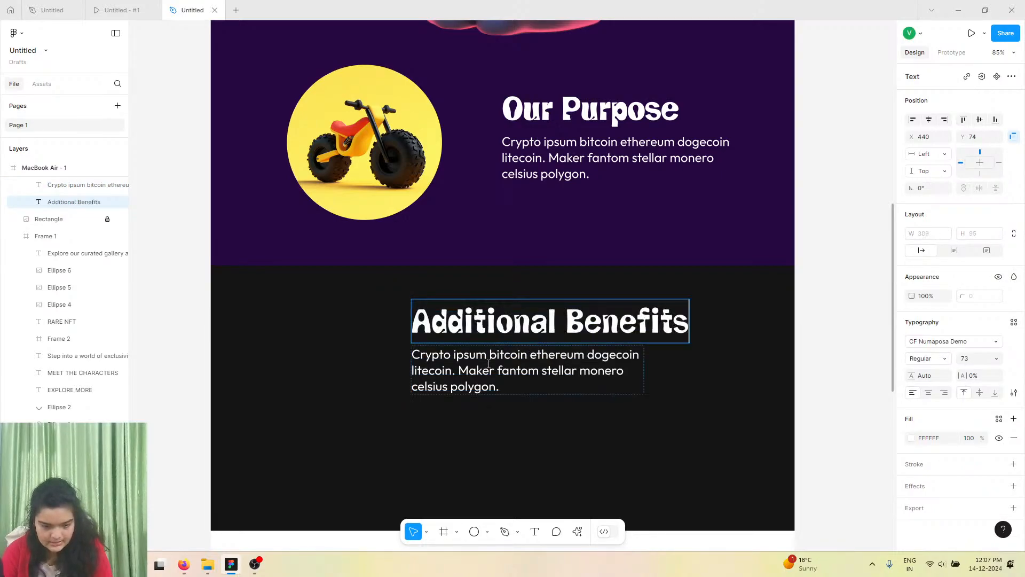
# Select all of the duplicated body text in the dark frame to replace it.
pyautogui.click(477, 386)
pyautogui.hotkey('ctrl', 'a')
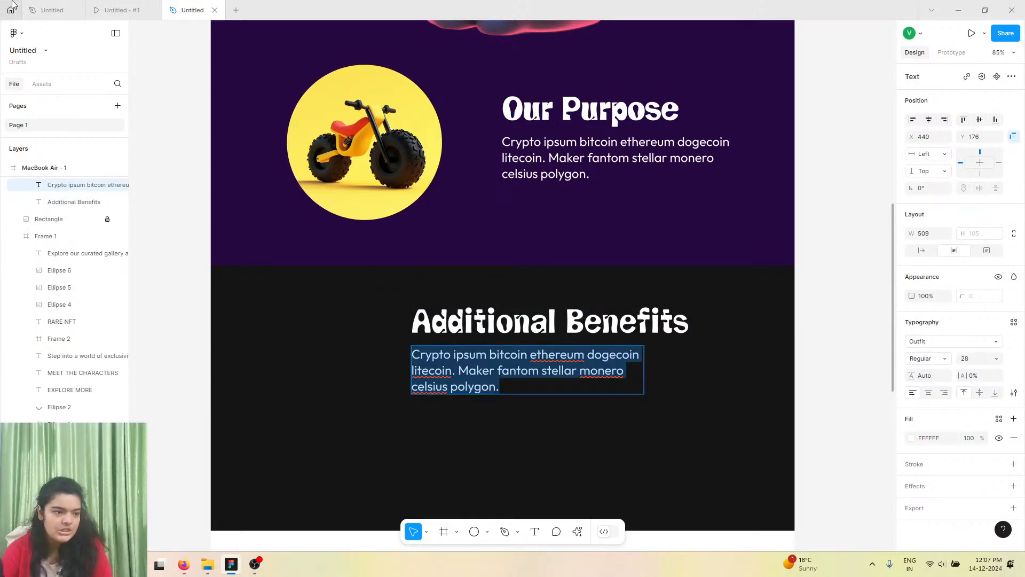
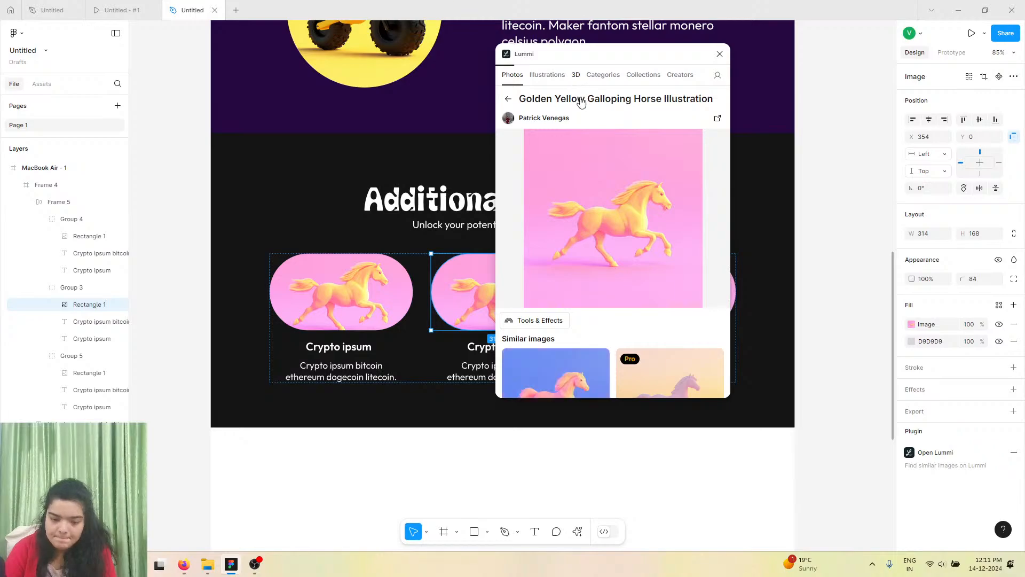
# Browse Lummi's 3D images and replace the middle benefit card's image with the 3D van illustration.
pyautogui.click(576, 75)
pyautogui.scroll(-5, 613, 225)
pyautogui.scroll(-10, 618, 223)
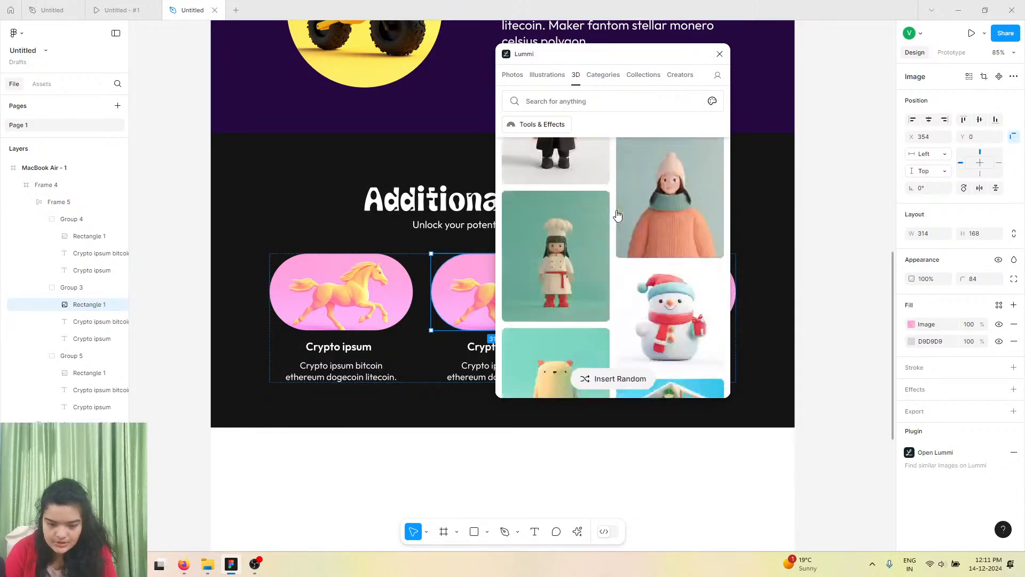
pyautogui.scroll(-10, 584, 284)
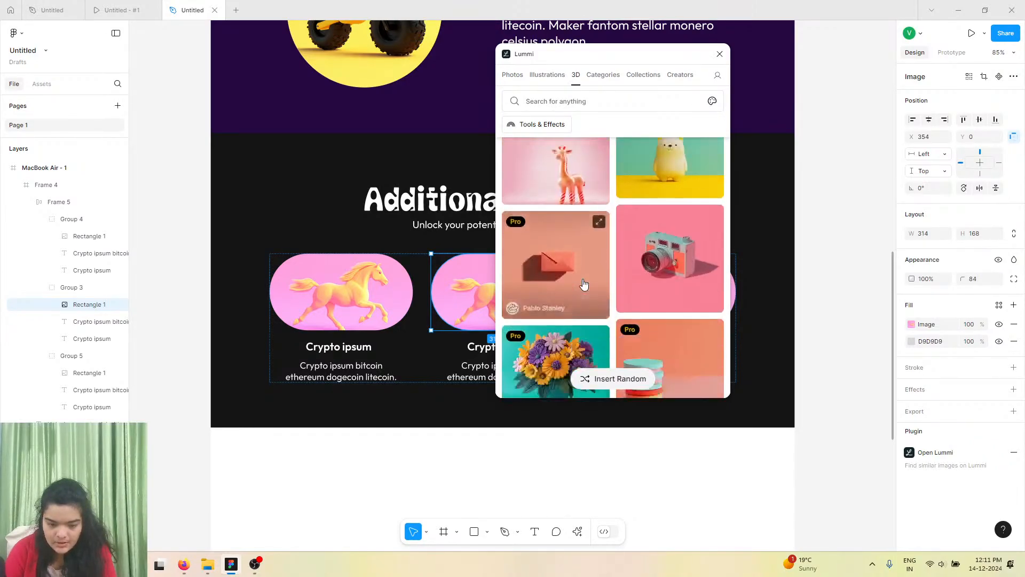
pyautogui.scroll(-10, 649, 302)
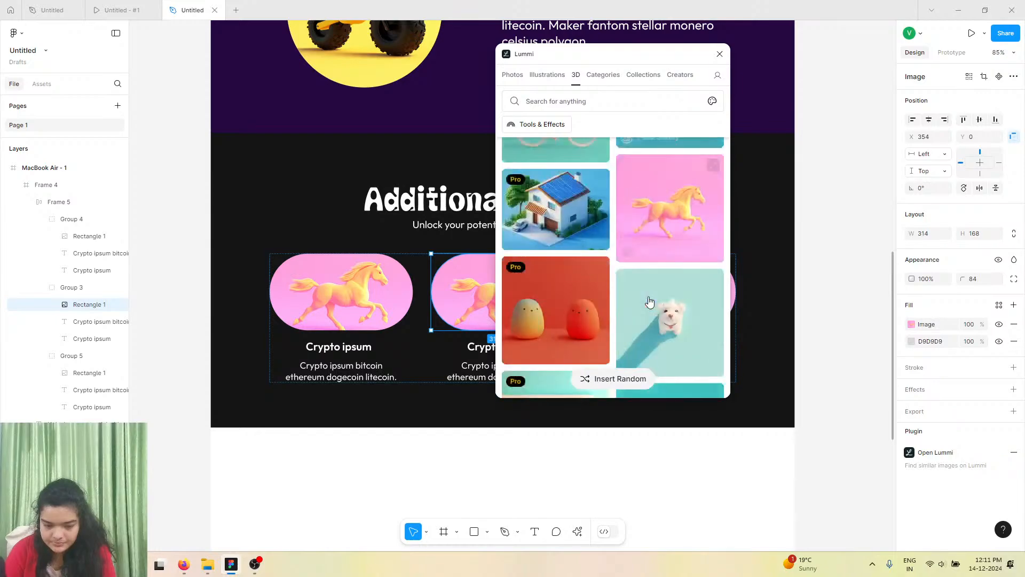
pyautogui.scroll(-10, 616, 252)
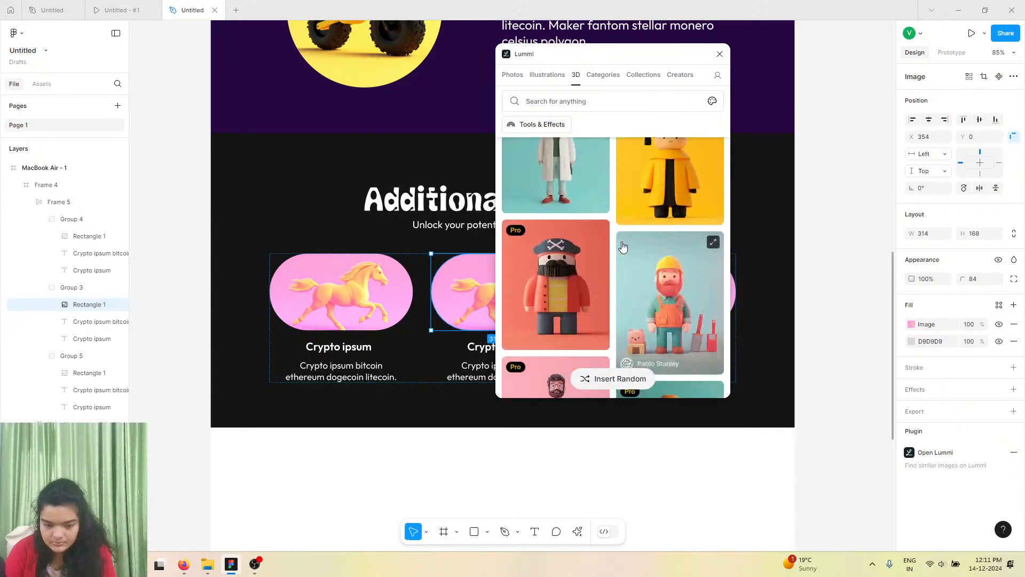
pyautogui.scroll(-5, 623, 249)
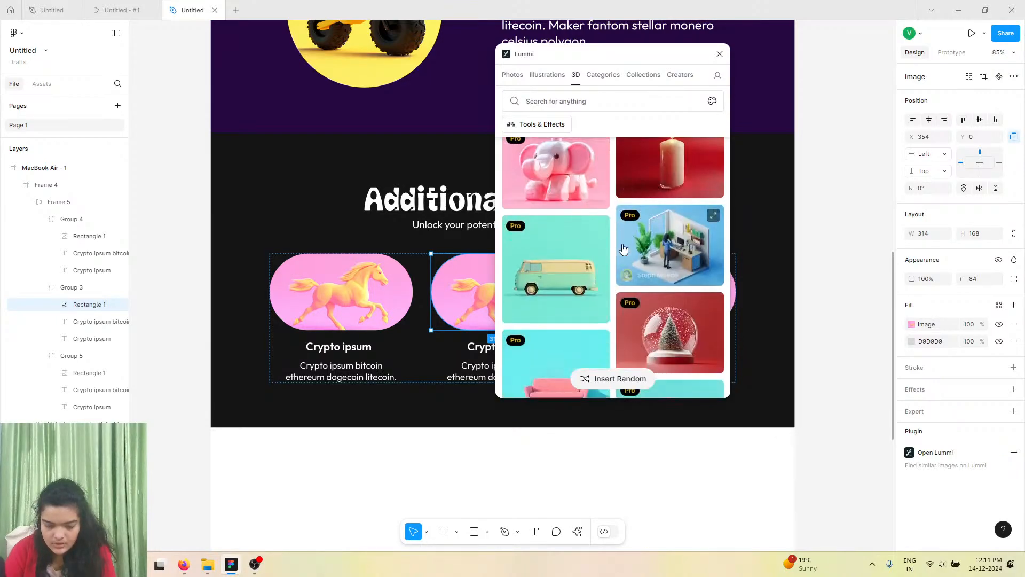
pyautogui.click(587, 267)
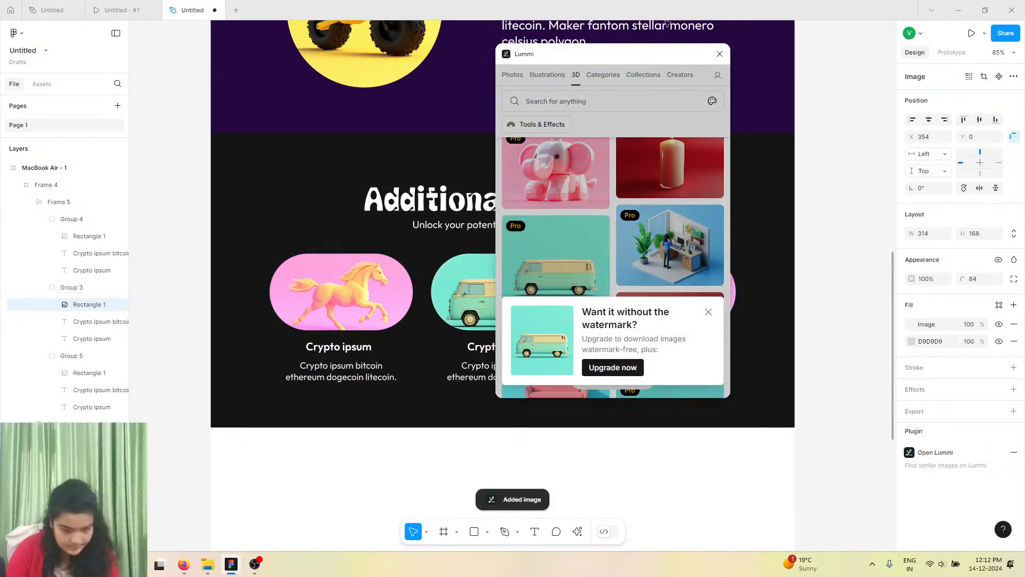
# Select the third card's image, fill it with the 3D retro TV illustration from Lummi, and close the plugin.
pyautogui.moveTo(662, 59); pyautogui.dragTo(382, 105)
pyautogui.click(662, 294)
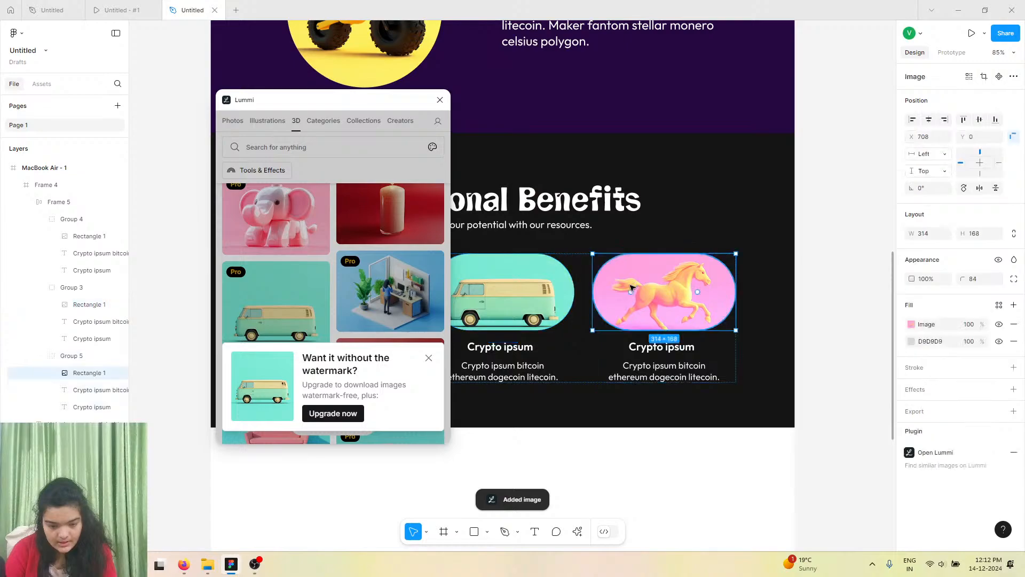
pyautogui.scroll(-5, 314, 339)
pyautogui.click(429, 357)
pyautogui.scroll(-10, 425, 358)
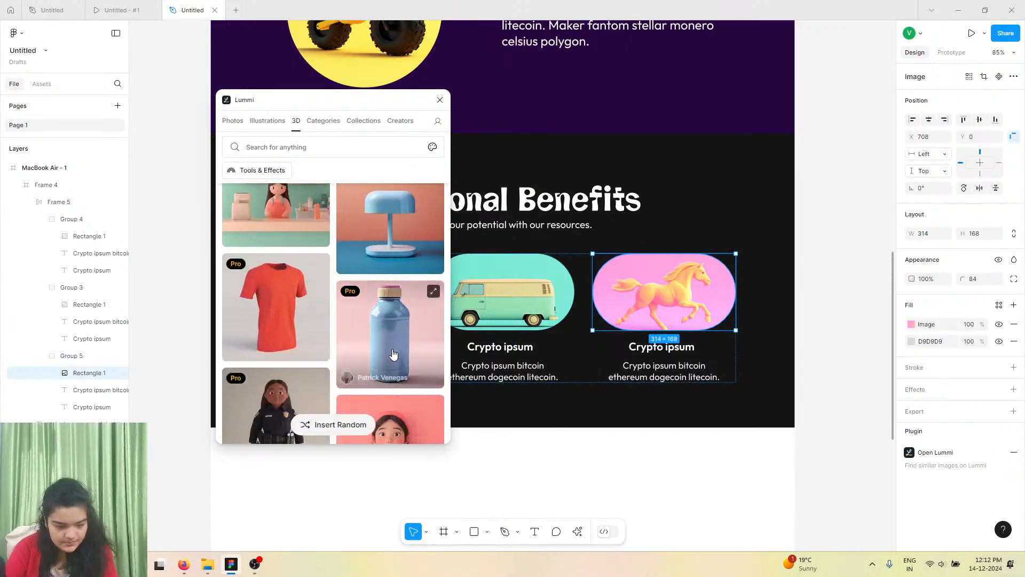
pyautogui.scroll(-15, 389, 342)
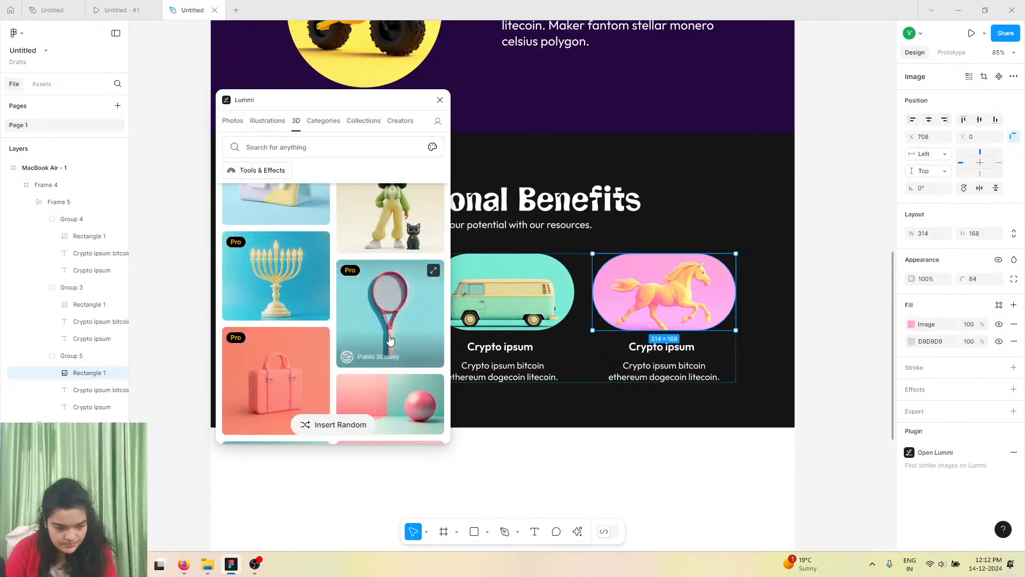
pyautogui.scroll(-10, 363, 331)
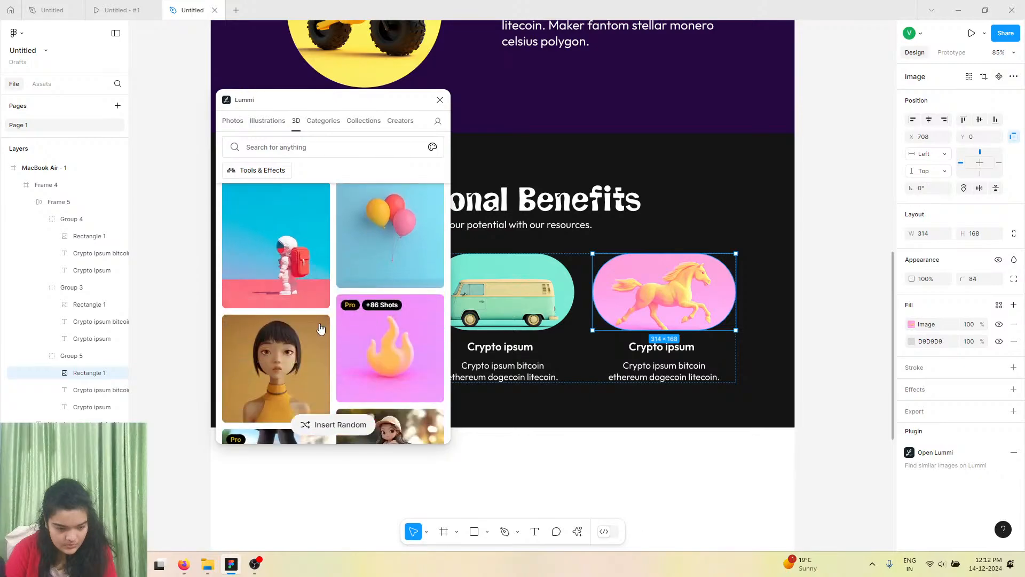
pyautogui.scroll(-10, 328, 321)
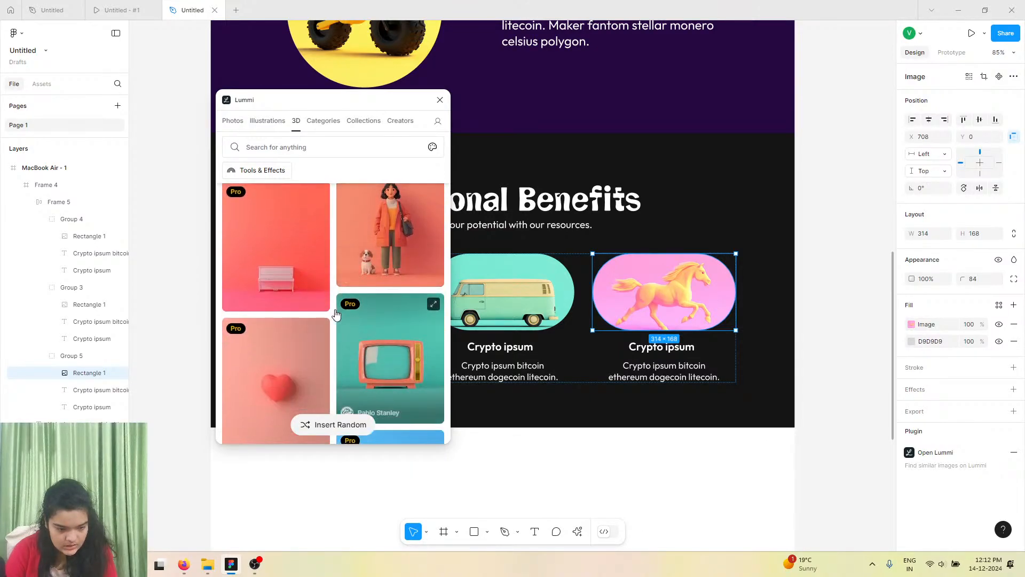
pyautogui.scroll(-2, 331, 310)
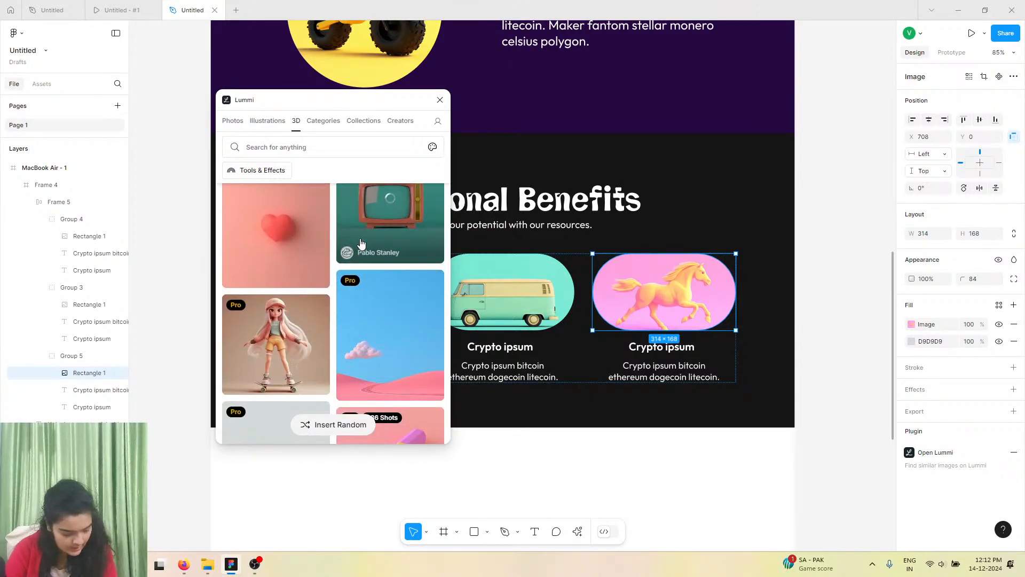
pyautogui.click(441, 99)
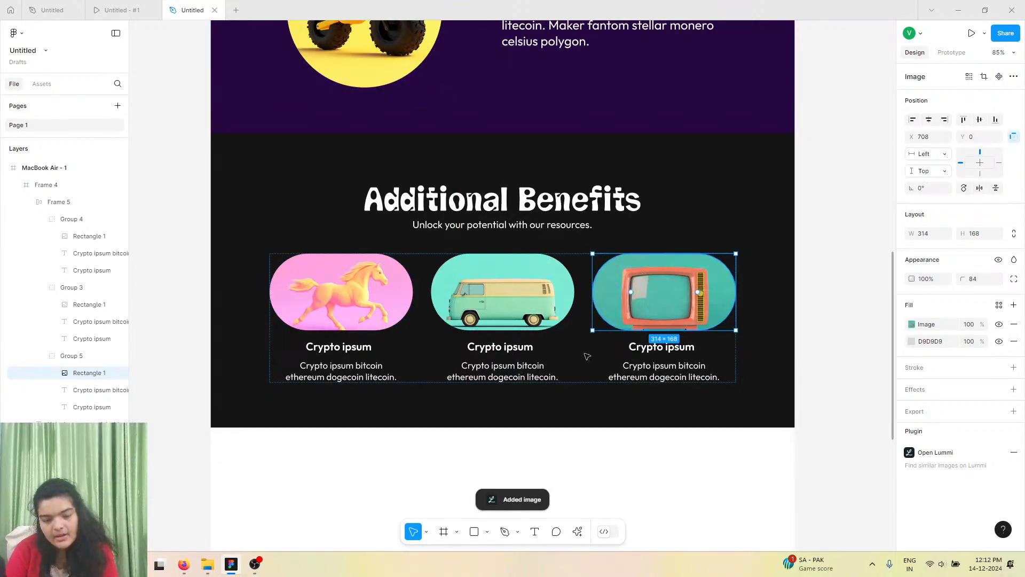
# Swap the van card into the first position so the horse card sits in the middle.
pyautogui.click(631, 350)
pyautogui.click(634, 353)
pyautogui.click(634, 353)
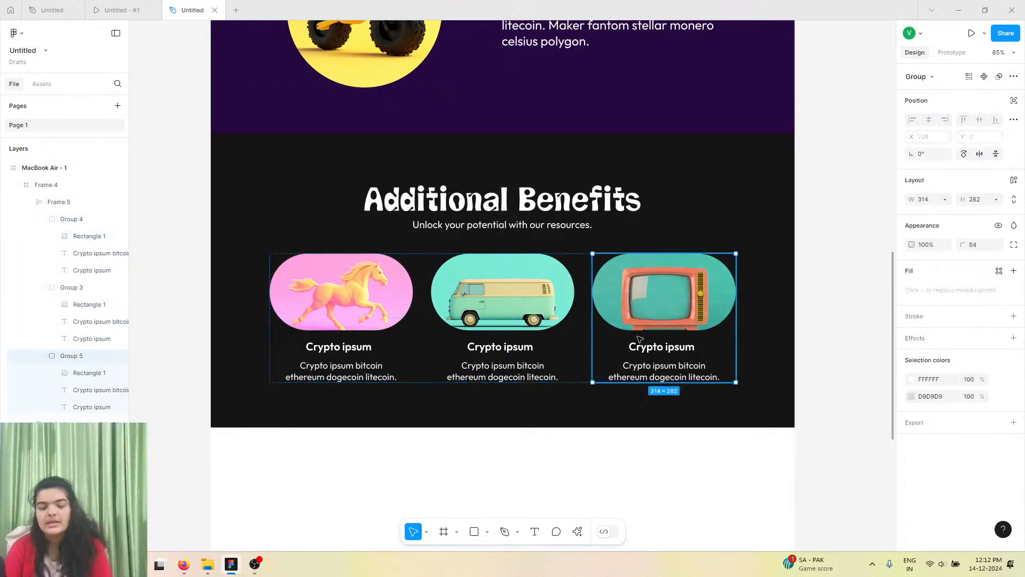
pyautogui.moveTo(678, 323); pyautogui.dragTo(657, 331)
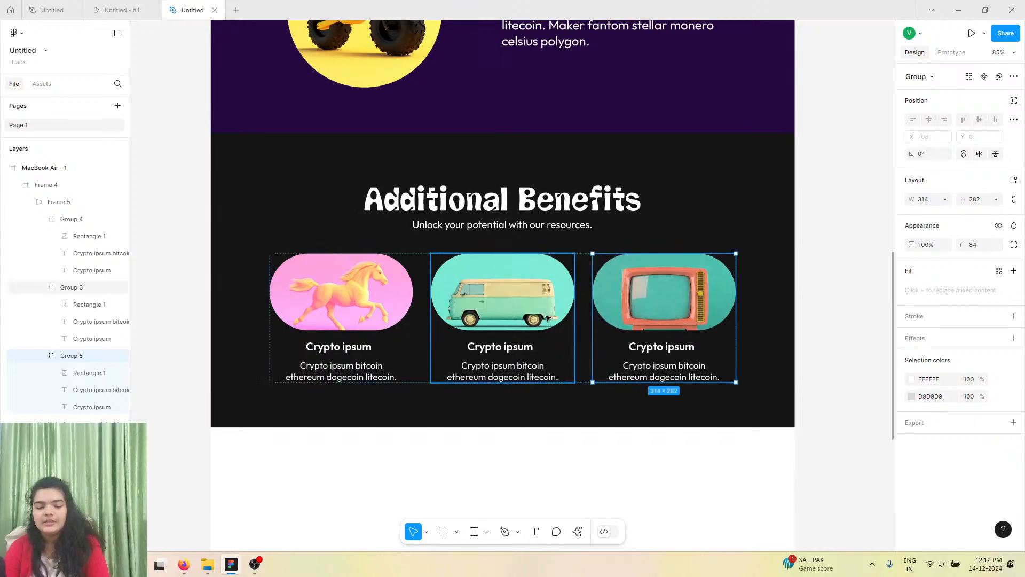
pyautogui.click(526, 331)
pyautogui.moveTo(527, 330); pyautogui.dragTo(384, 319)
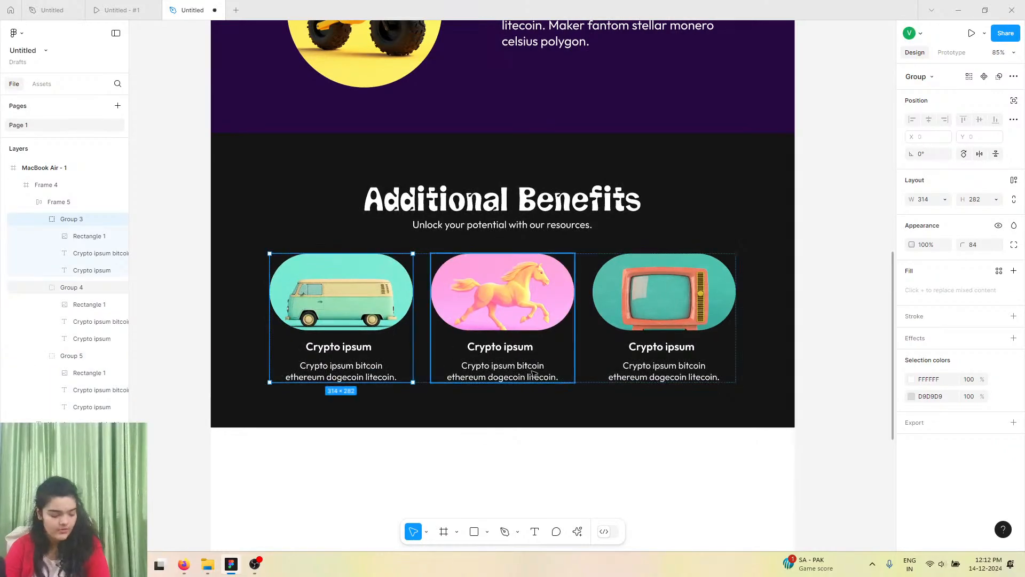
# Scroll through the design from the hero down to the Additional Benefits section to review it.
pyautogui.click(469, 419)
pyautogui.moveTo(474, 427); pyautogui.dragTo(474, 435)
pyautogui.scroll(1, 510, 363)
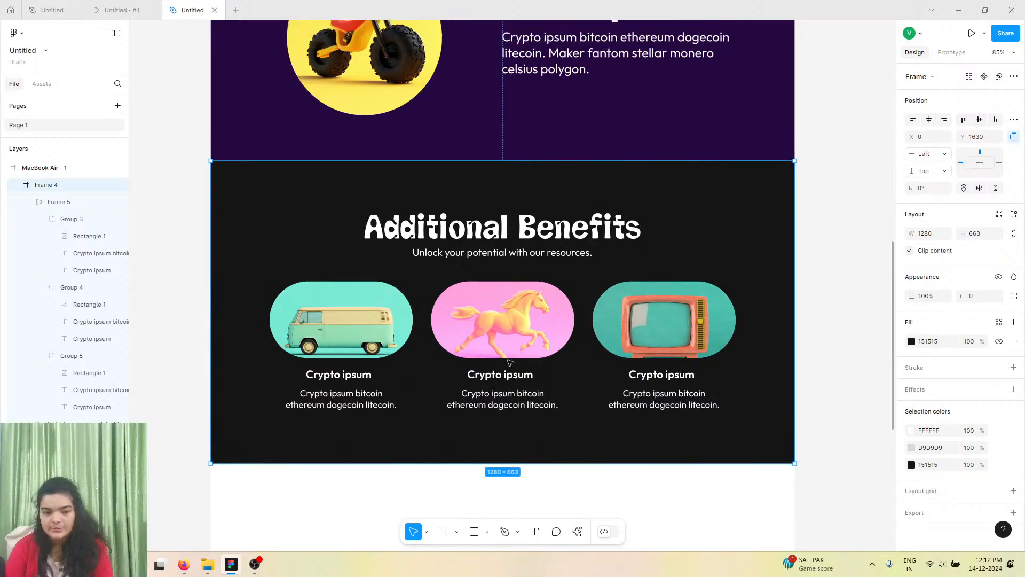
pyautogui.scroll(12, 509, 363)
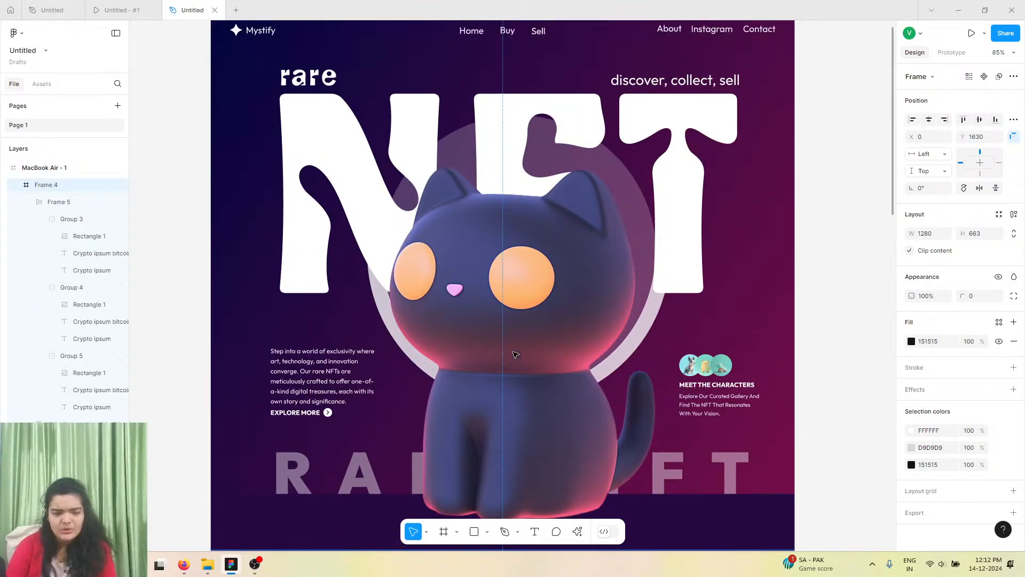
pyautogui.scroll(1, 515, 355)
pyautogui.hscroll(-1, 516, 354)
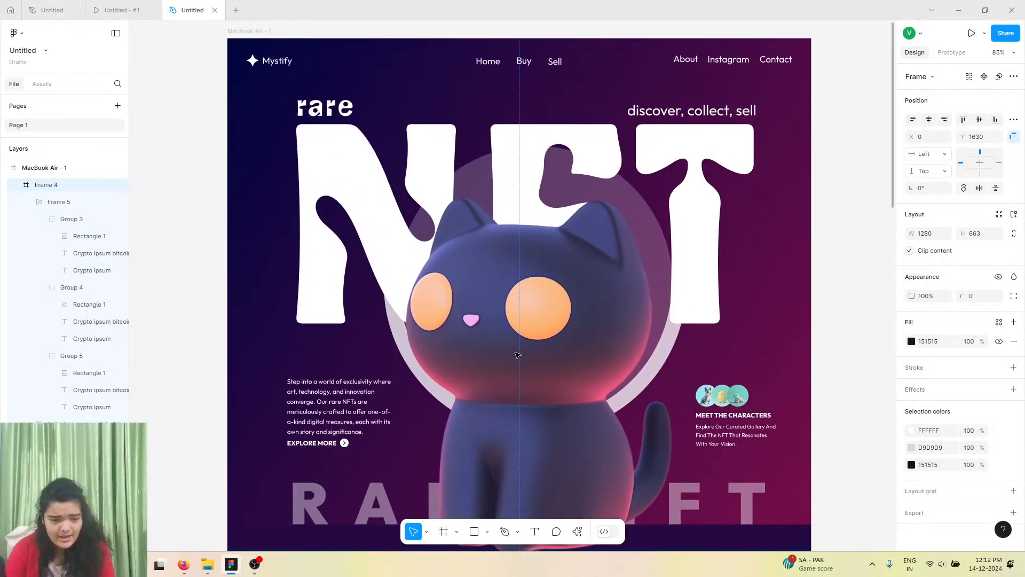
pyautogui.scroll(-11, 518, 354)
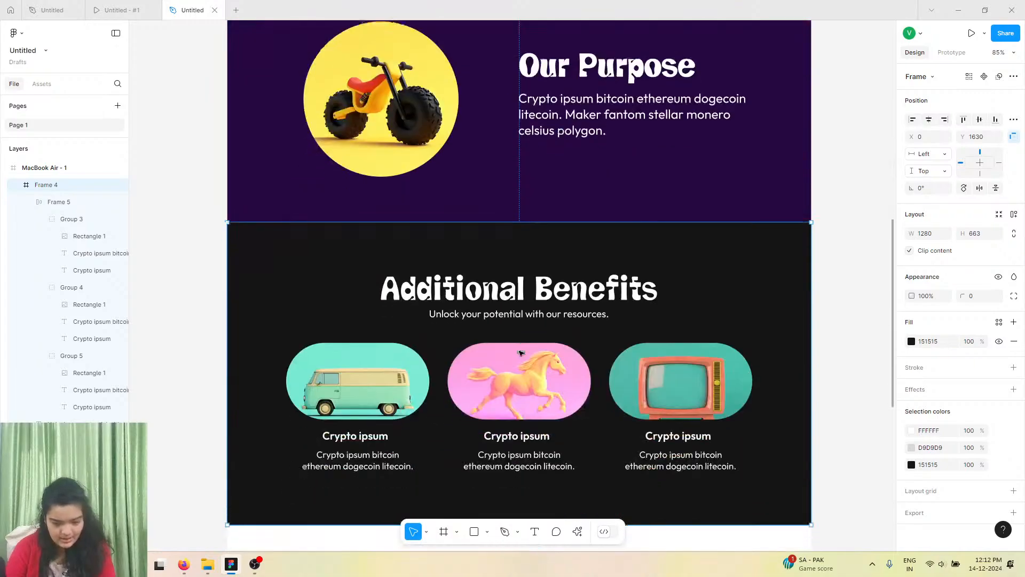
pyautogui.scroll(-4, 521, 353)
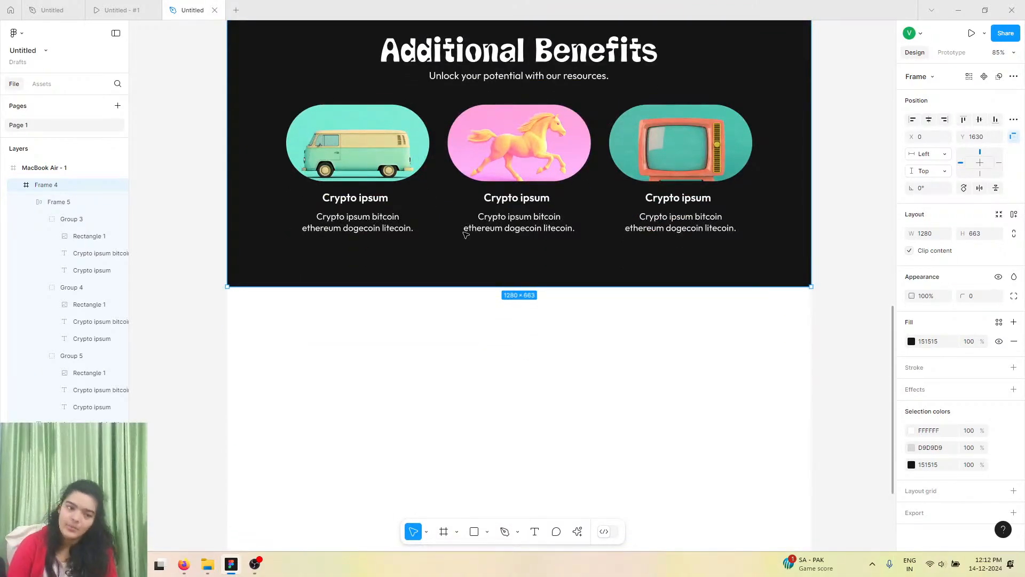
# Review the Embrace Your Inner Collector section in the reference prototype.
pyautogui.click(153, 4)
pyautogui.scroll(-7, 383, 302)
pyautogui.scroll(2, 383, 304)
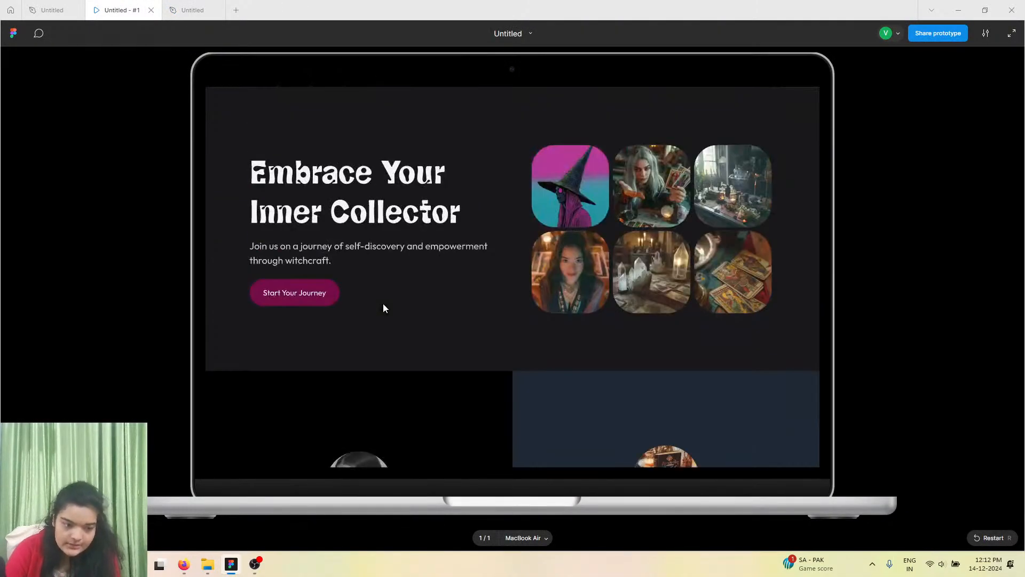
pyautogui.scroll(1, 383, 302)
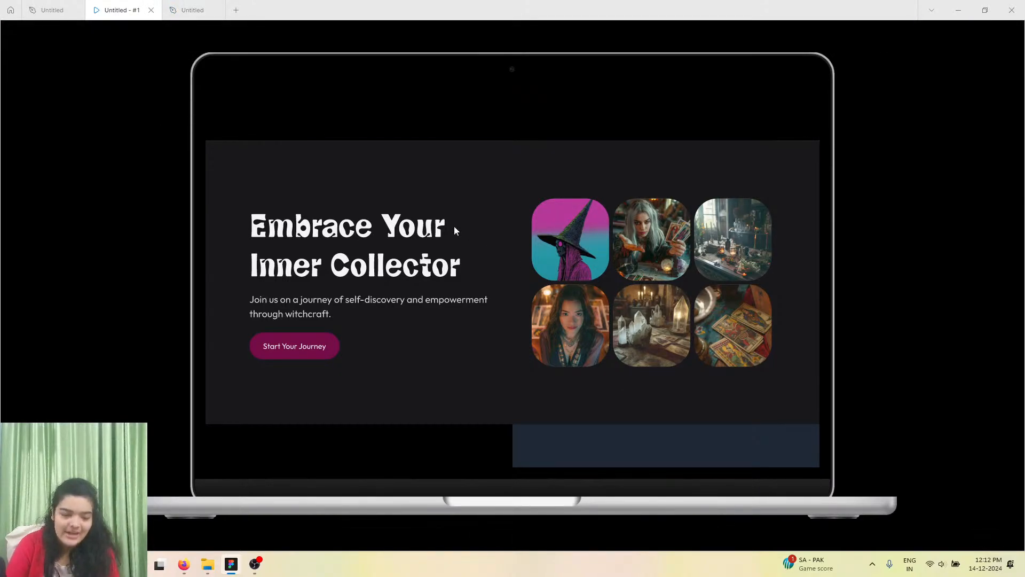
pyautogui.click(189, 9)
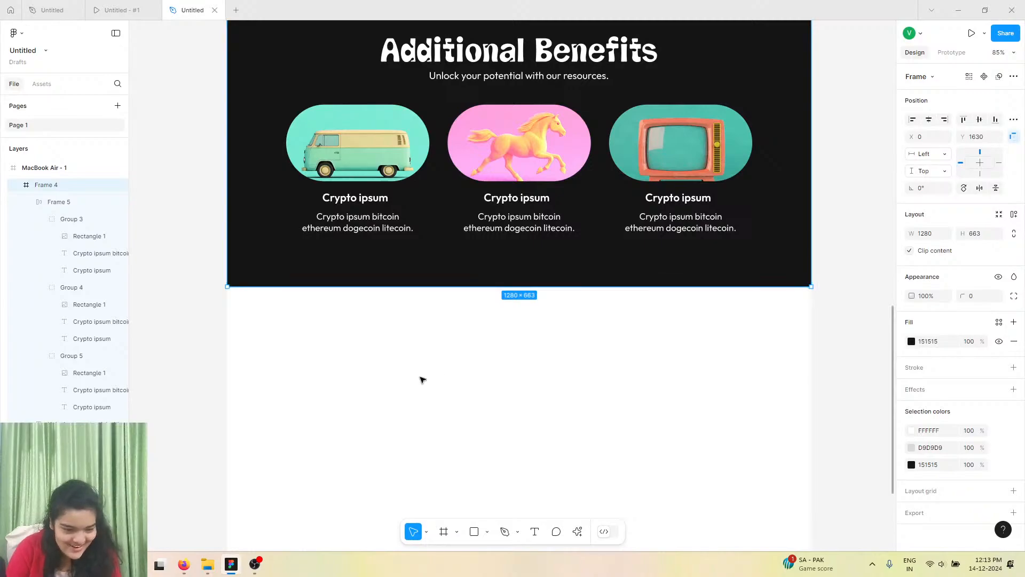
# Draw a 1280 × 652 frame below the Additional Benefits section and fill it with #6A3D6B sampled from the hero.
pyautogui.click(441, 531)
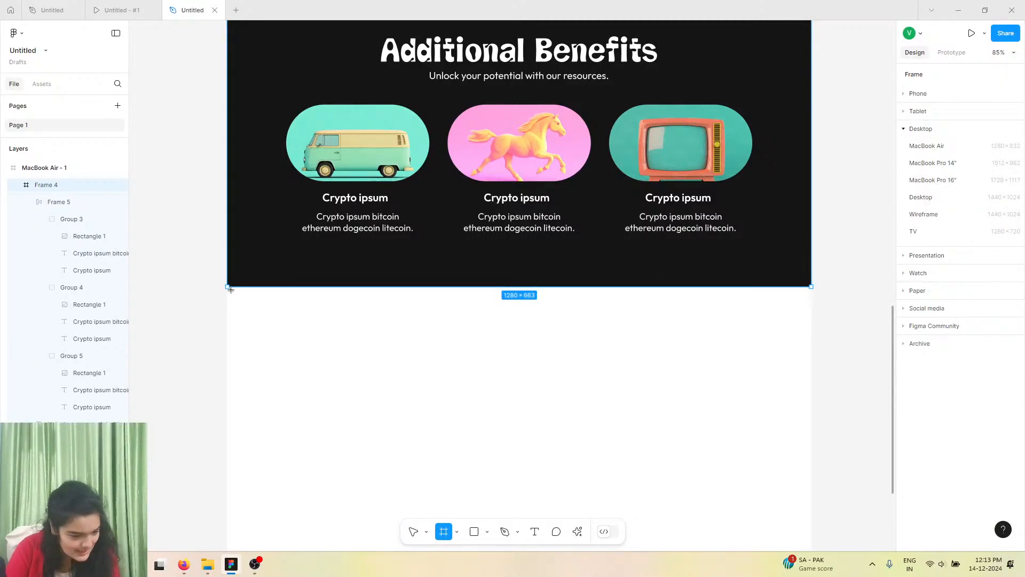
pyautogui.moveTo(231, 289); pyautogui.dragTo(817, 486)
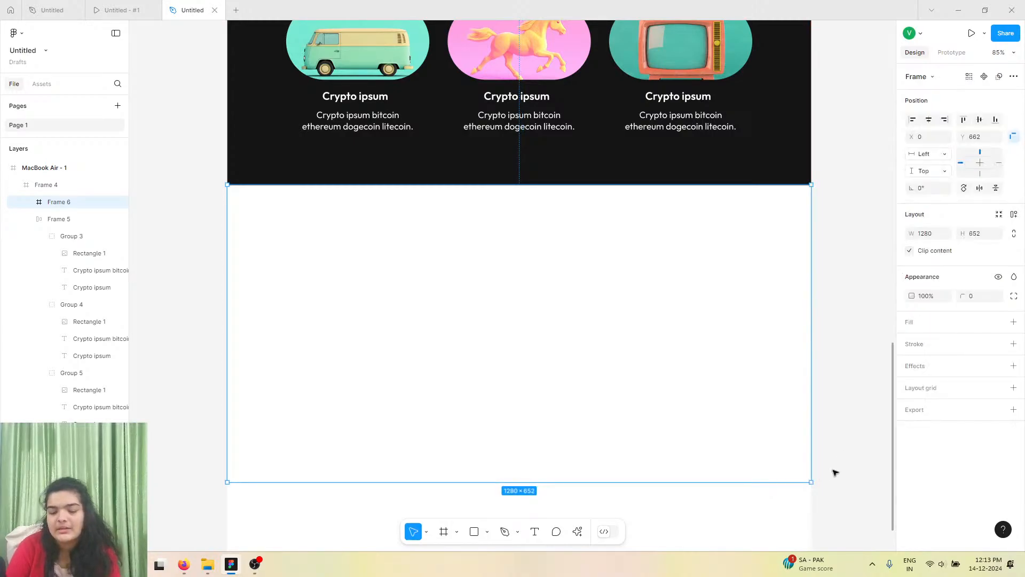
pyautogui.click(1013, 322)
pyautogui.click(912, 341)
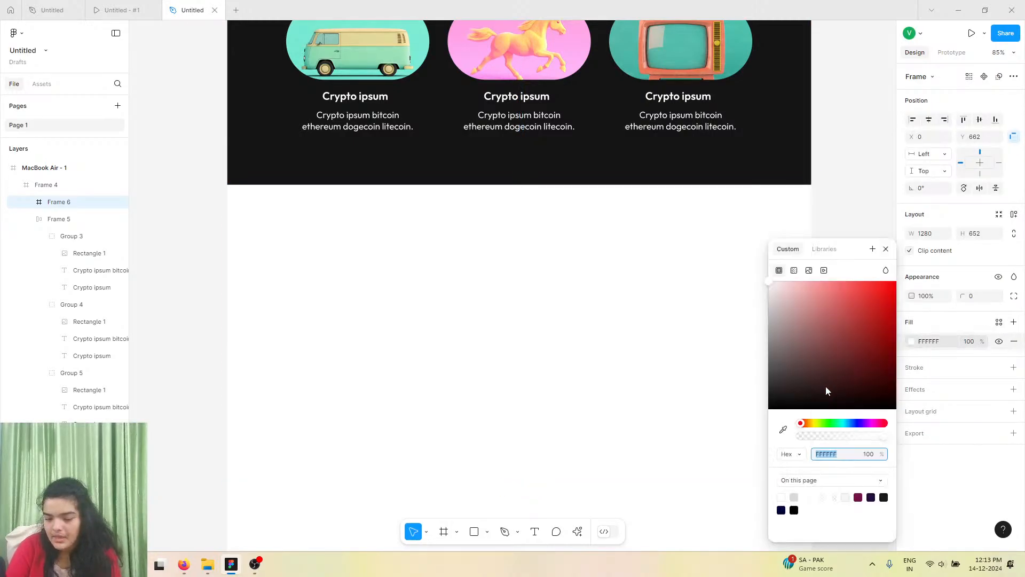
pyautogui.scroll(10, 609, 329)
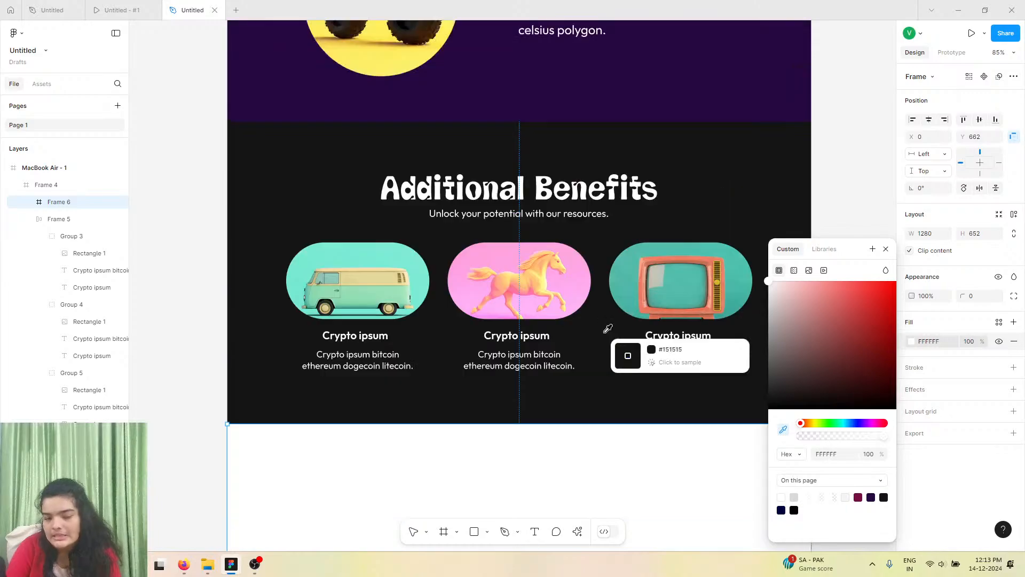
pyautogui.scroll(6, 603, 331)
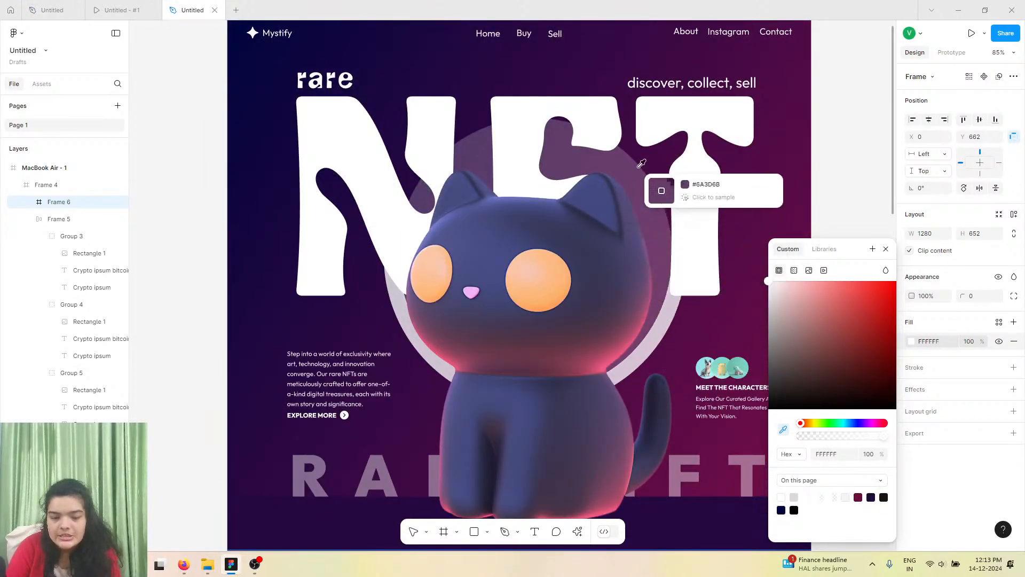
pyautogui.click(659, 190)
pyautogui.scroll(-15, 651, 274)
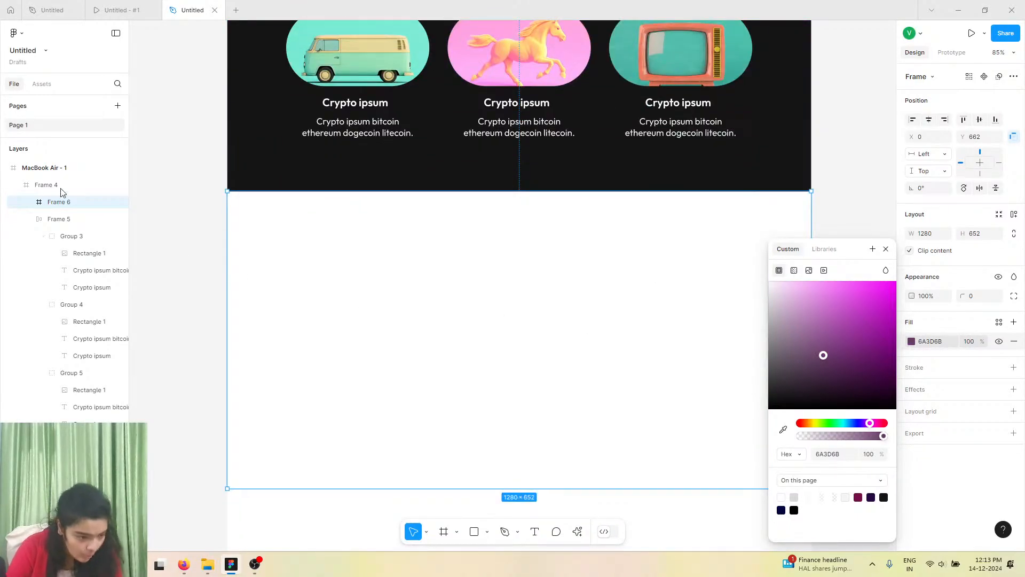
# Move the new frame above Frame 4 in the layer order and shrink its height to about 603.
pyautogui.moveTo(69, 199); pyautogui.dragTo(55, 176)
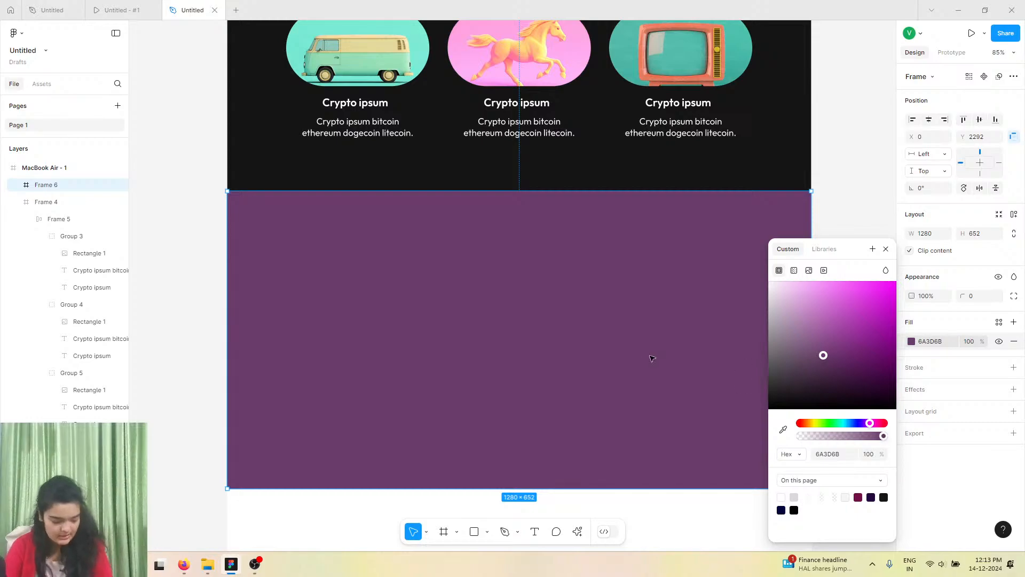
pyautogui.click(886, 249)
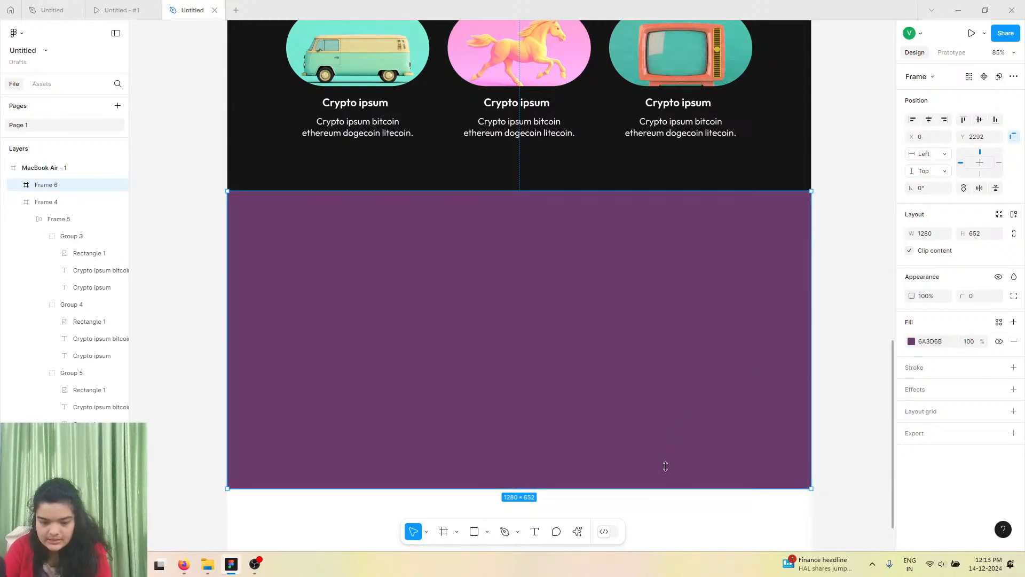
pyautogui.moveTo(665, 466); pyautogui.dragTo(666, 467)
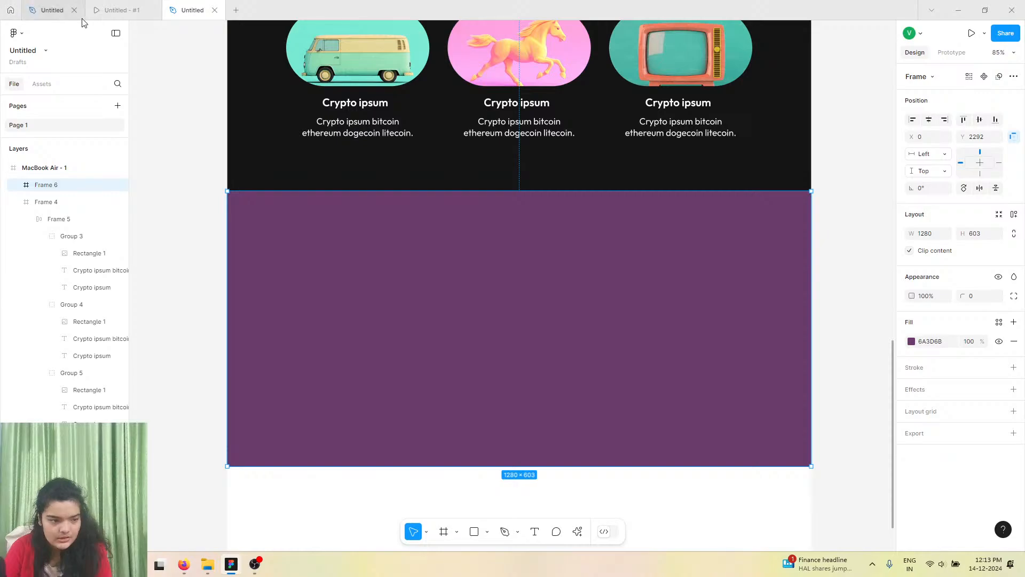
# Scroll through the reference prototype's testimonials, footer and Embrace Your Inner Collector sections.
pyautogui.click(120, 10)
pyautogui.scroll(-10, 381, 223)
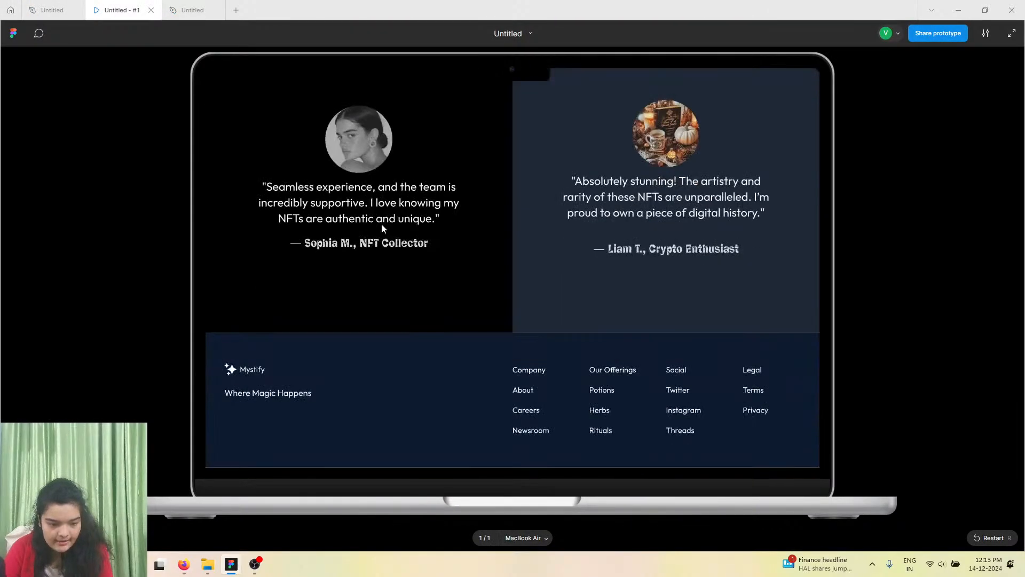
pyautogui.scroll(10, 381, 223)
pyautogui.scroll(-3, 381, 224)
pyautogui.scroll(2, 555, 232)
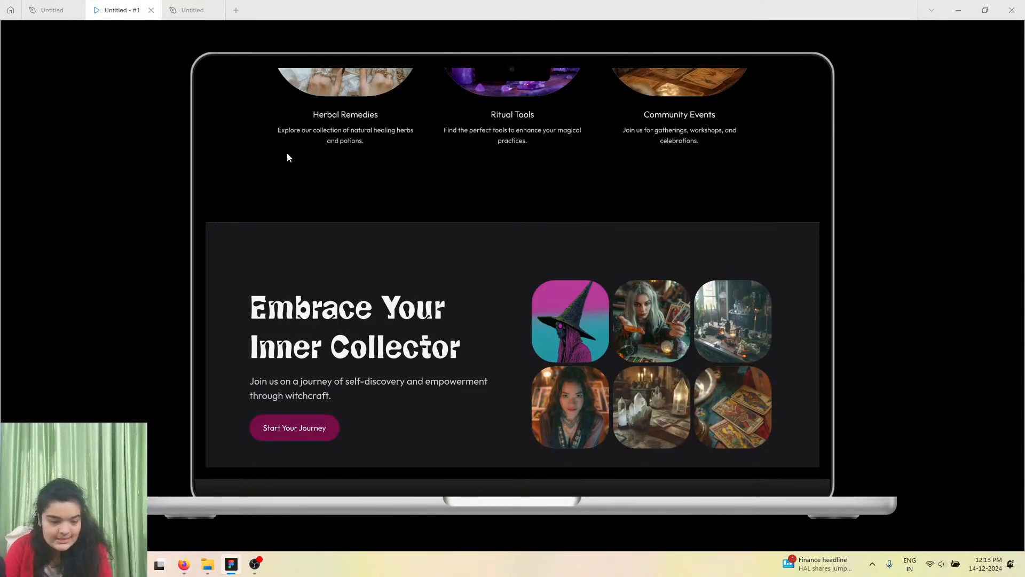
# Draw a rectangle about 158 × 173 inside the new frame, checking the reference prototype for comparison.
pyautogui.click(193, 6)
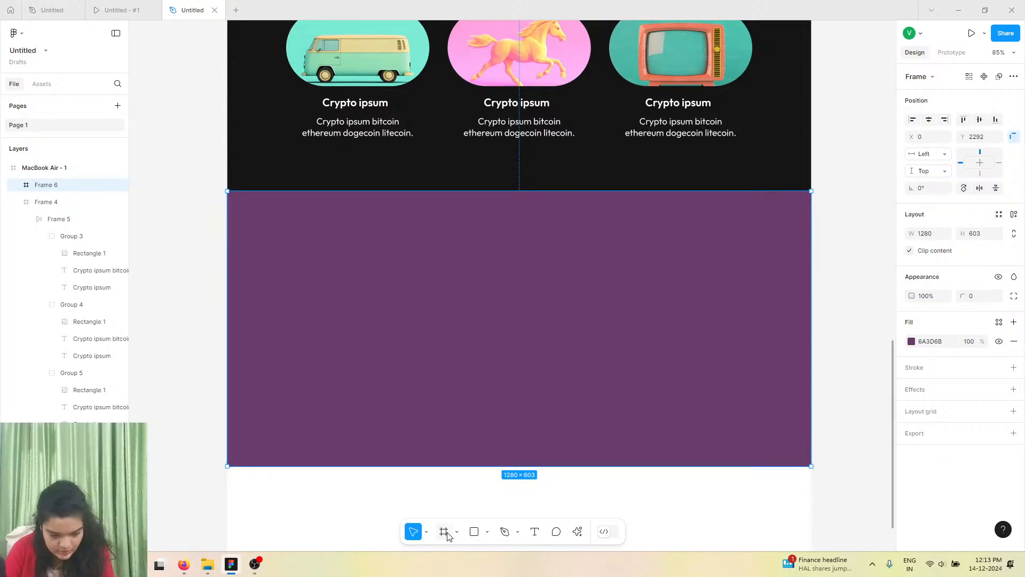
pyautogui.click(469, 533)
pyautogui.moveTo(562, 260)
pyautogui.mouseDown()
pyautogui.moveTo(617, 318)
pyautogui.moveTo(643, 327)
pyautogui.moveTo(634, 339)
pyautogui.mouseUp()
pyautogui.click(118, 10)
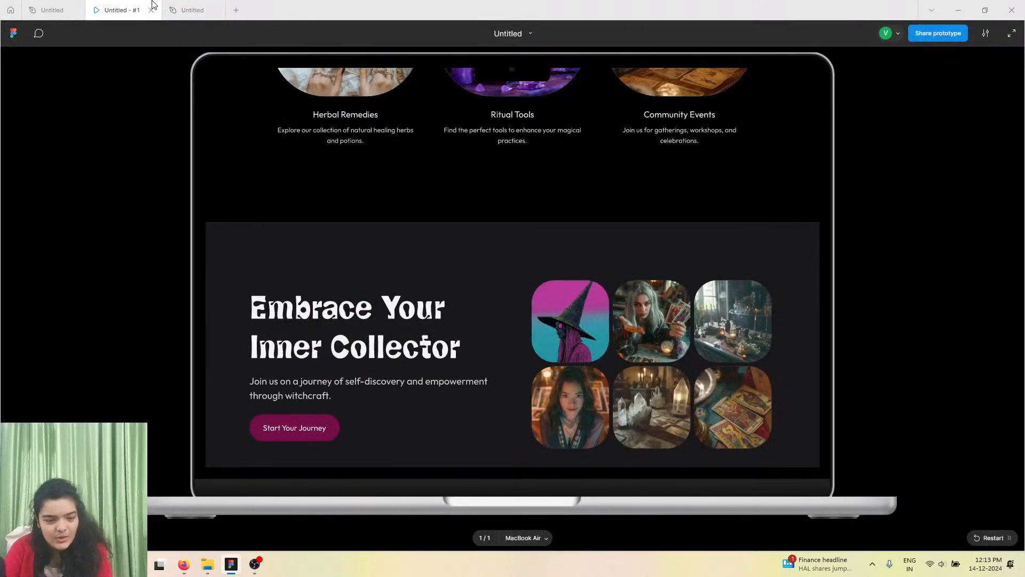
pyautogui.click(179, 9)
# Change the new frame's fill to the dark colour #2B2832.
pyautogui.click(715, 304)
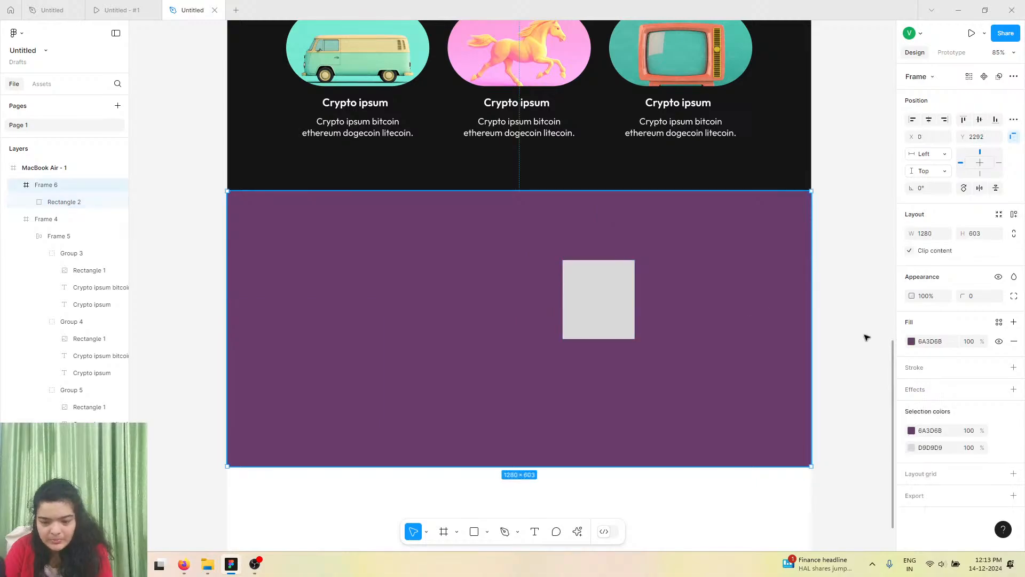
pyautogui.click(909, 342)
pyautogui.moveTo(840, 359); pyautogui.dragTo(761, 387)
pyautogui.moveTo(869, 423); pyautogui.dragTo(859, 424)
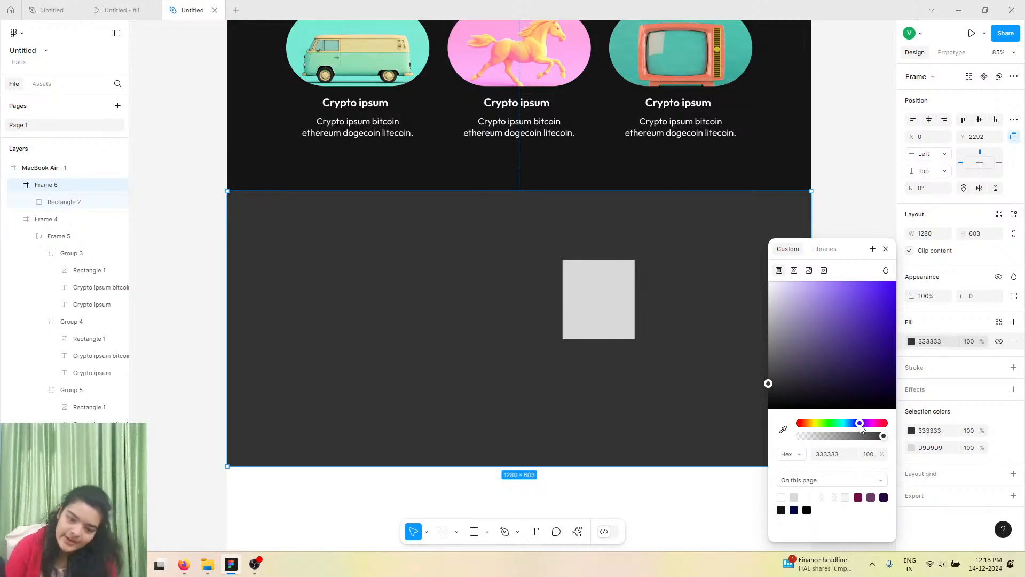
pyautogui.click(792, 382)
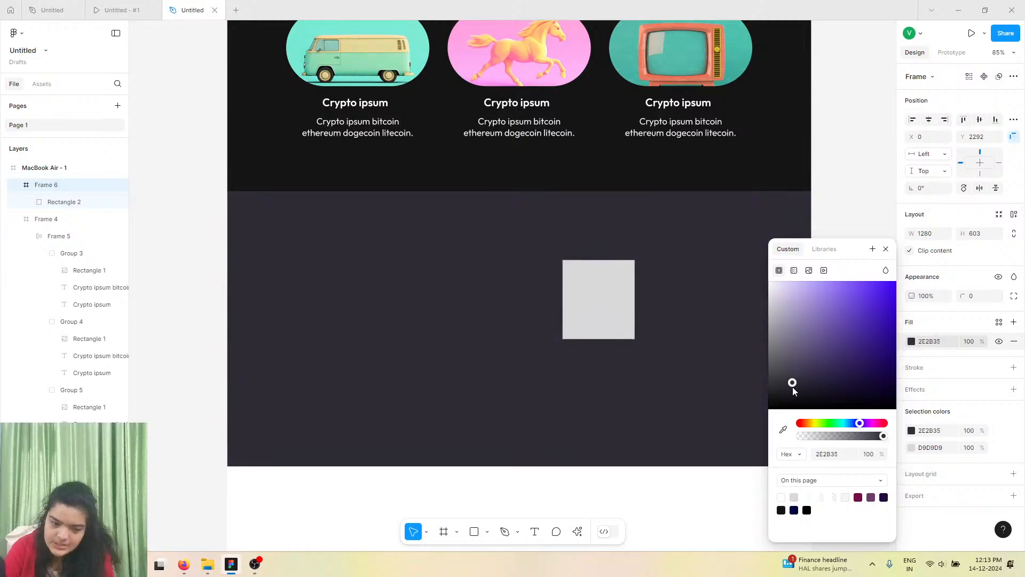
pyautogui.moveTo(794, 389); pyautogui.dragTo(795, 391)
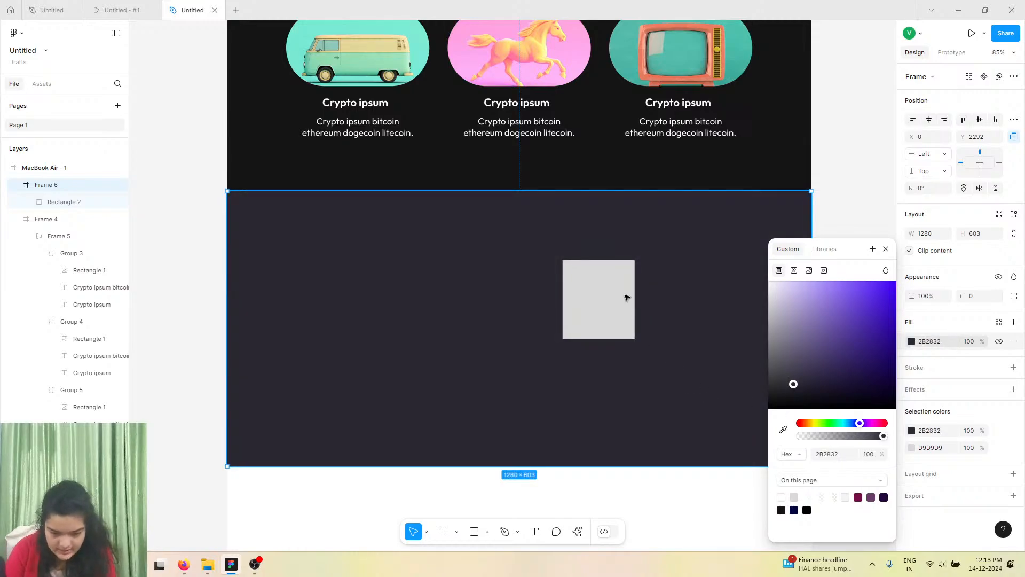
# Set the rectangle to 158 × 158 with a corner radius of 38.
pyautogui.click(627, 298)
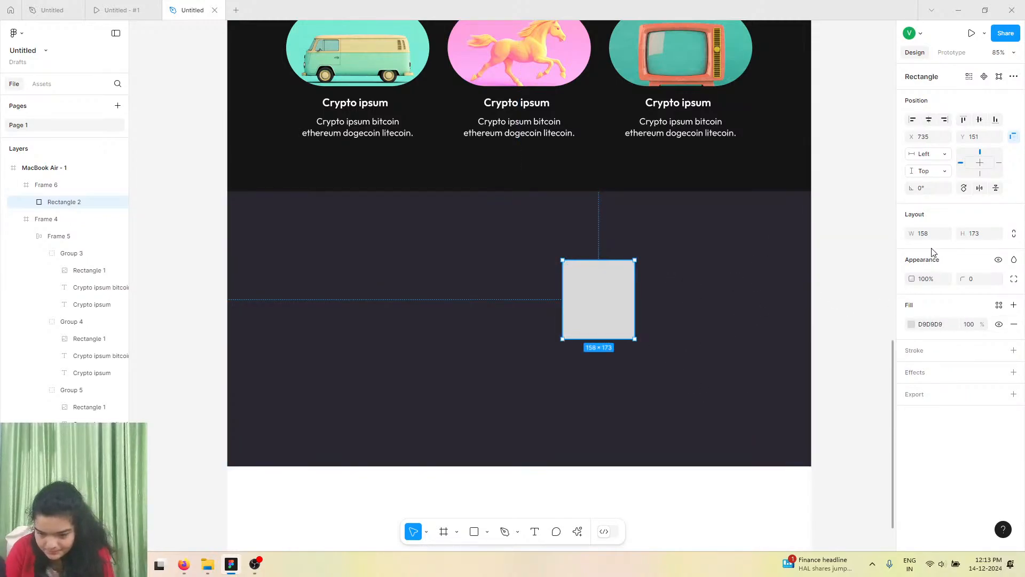
pyautogui.click(961, 231)
pyautogui.write('158')
pyautogui.press('Return')
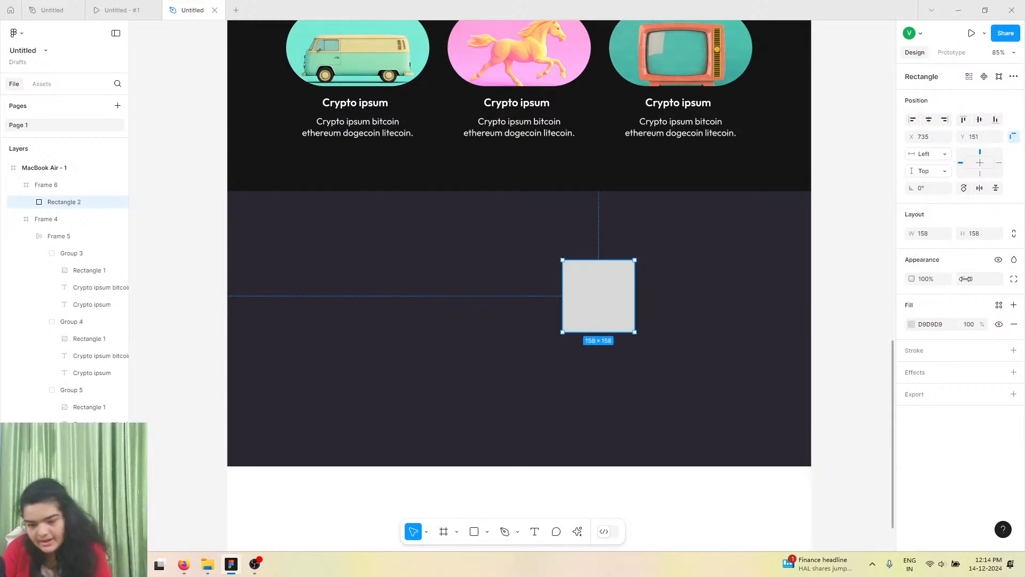
pyautogui.moveTo(965, 279); pyautogui.dragTo(992, 296)
pyautogui.moveTo(148, 351); pyautogui.dragTo(260, 395)
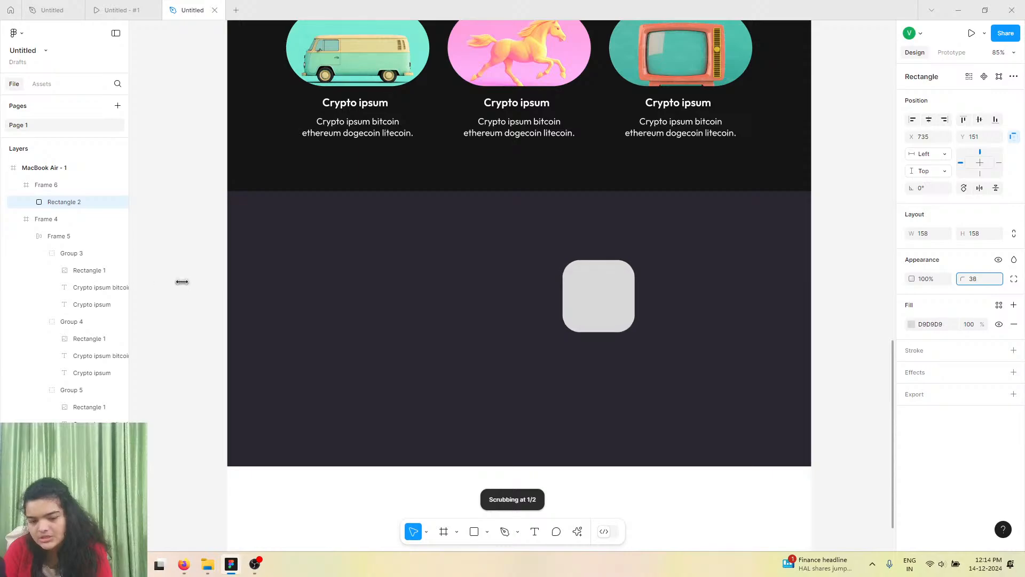
pyautogui.moveTo(182, 281); pyautogui.dragTo(181, 281)
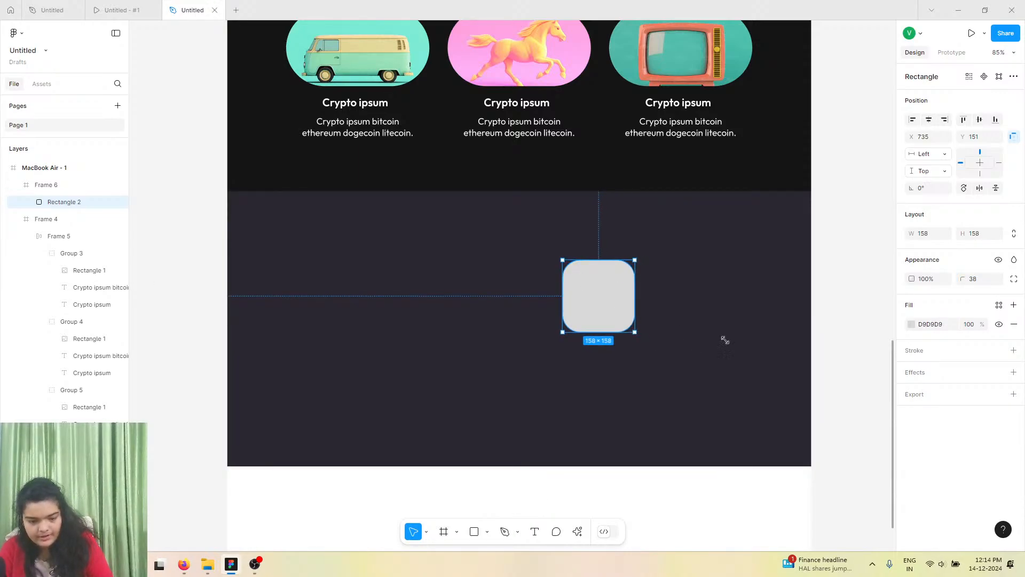
# Duplicate the rounded rectangle into a grid of three columns and two rows with 18 px gaps.
pyautogui.moveTo(618, 297); pyautogui.dragTo(758, 303)
pyautogui.keyDown('shift'); pyautogui.click(687, 298); pyautogui.keyUp('shift')
pyautogui.keyDown('shift'); pyautogui.click(590, 295); pyautogui.keyUp('shift')
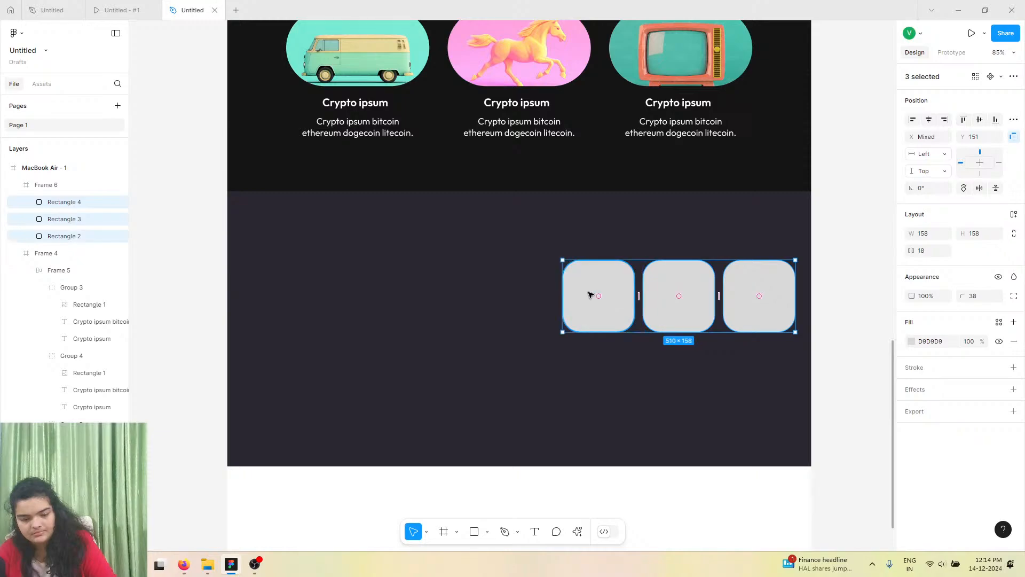
pyautogui.hotkey('ctrl', 'd')
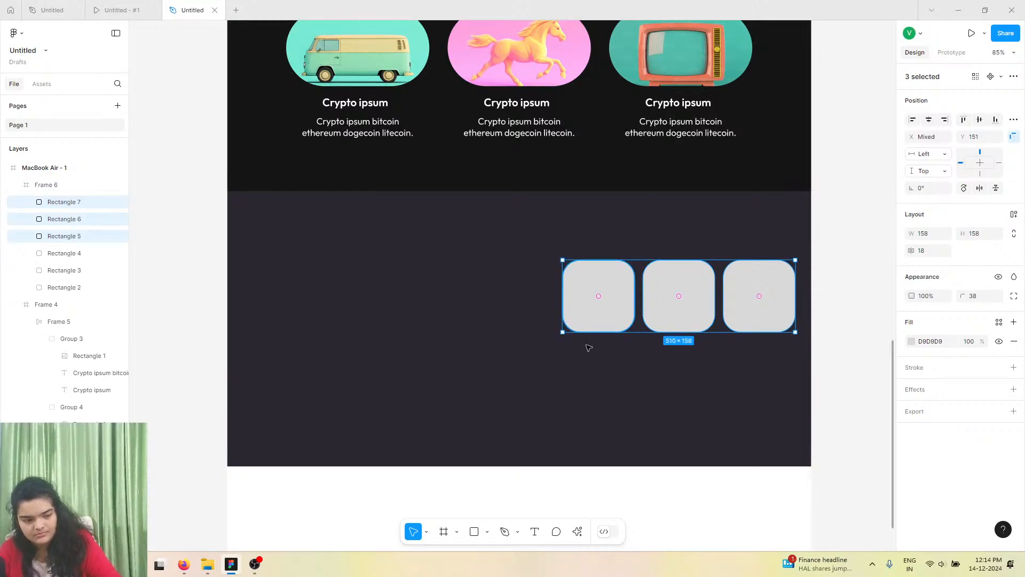
pyautogui.moveTo(601, 278); pyautogui.dragTo(601, 358)
# Group the six rectangles, convert the group to an auto layout frame and move it slightly left.
pyautogui.keyDown('shift'); pyautogui.click(615, 299); pyautogui.keyUp('shift')
pyautogui.keyDown('shift'); pyautogui.click(705, 293); pyautogui.keyUp('shift')
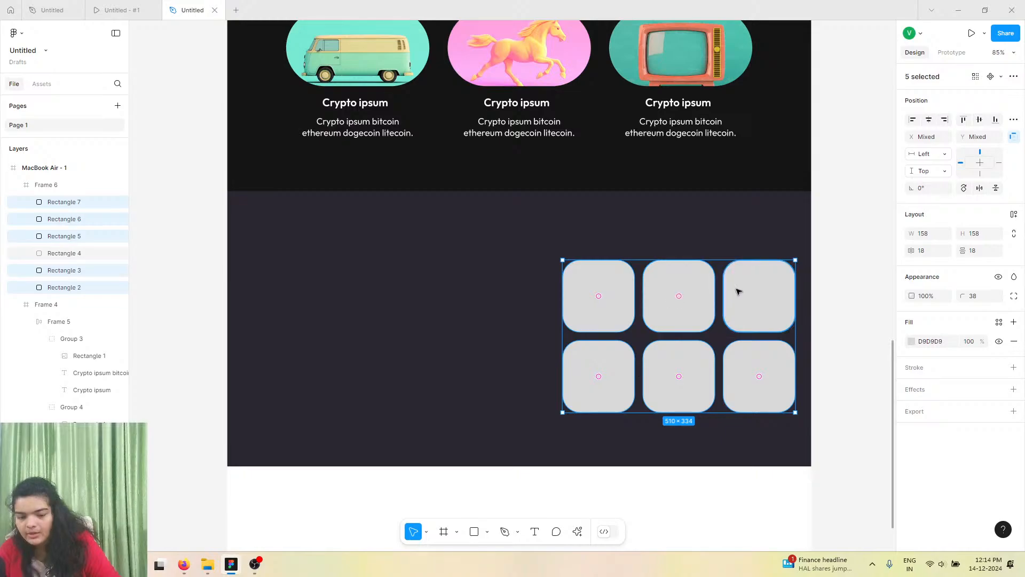
pyautogui.keyDown('shift'); pyautogui.click(737, 291); pyautogui.keyUp('shift')
pyautogui.hotkey('ctrl', 'g')
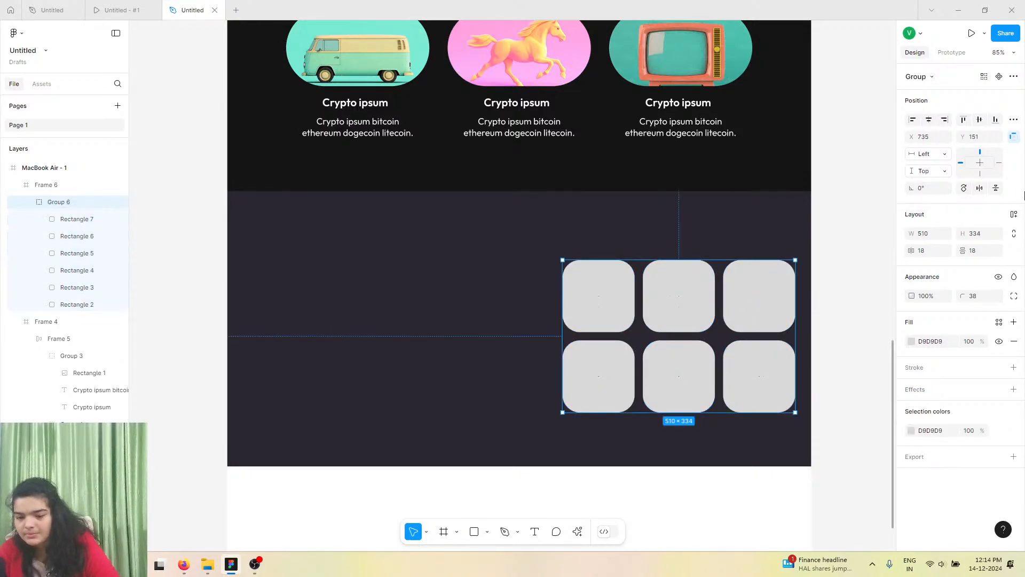
pyautogui.click(1014, 216)
pyautogui.moveTo(702, 311); pyautogui.dragTo(662, 303)
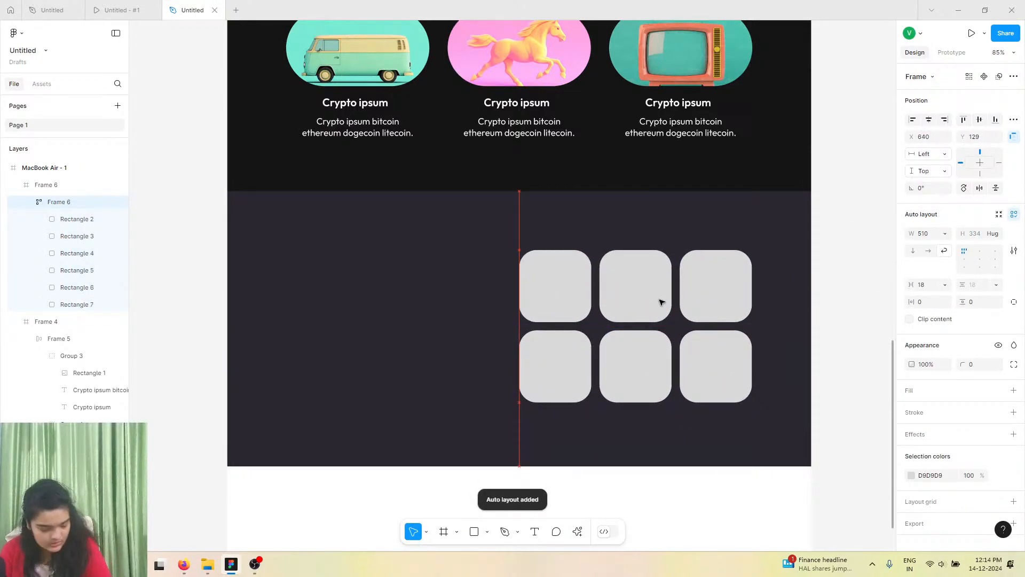
# Select the first card, open the Lummi plugin and browse its 3D images.
pyautogui.doubleClick(580, 306)
pyautogui.click(575, 531)
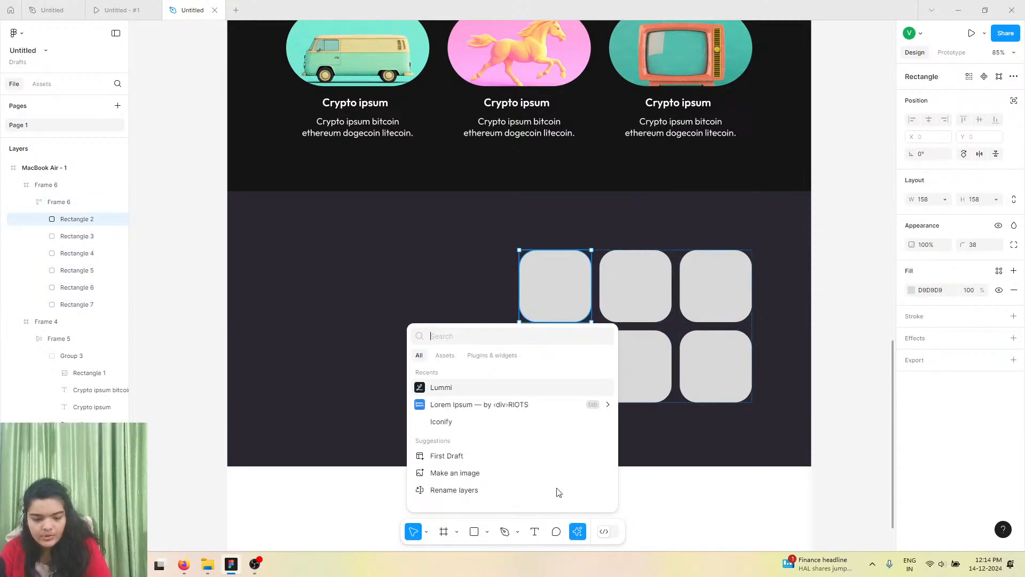
pyautogui.click(463, 380)
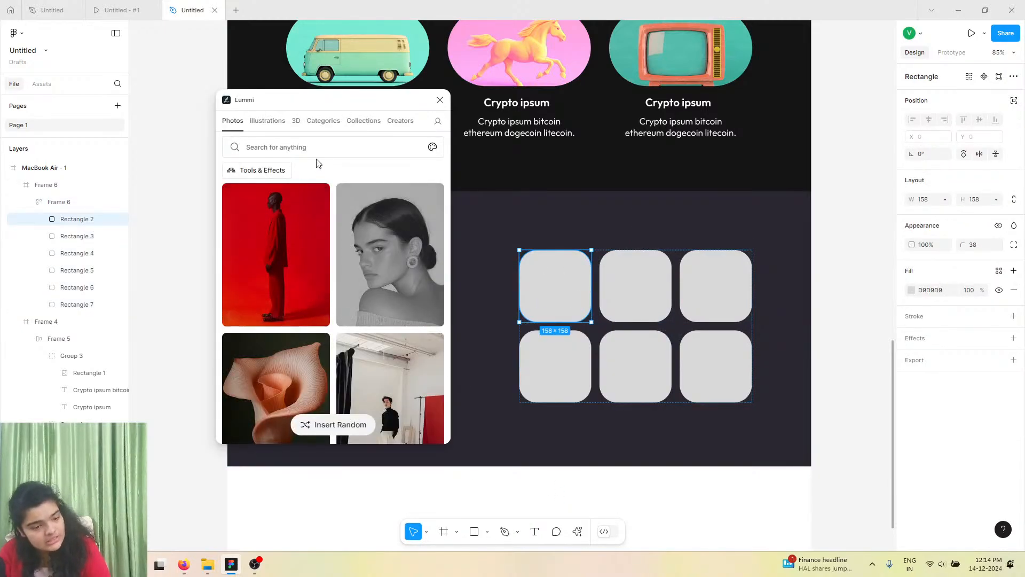
pyautogui.click(297, 121)
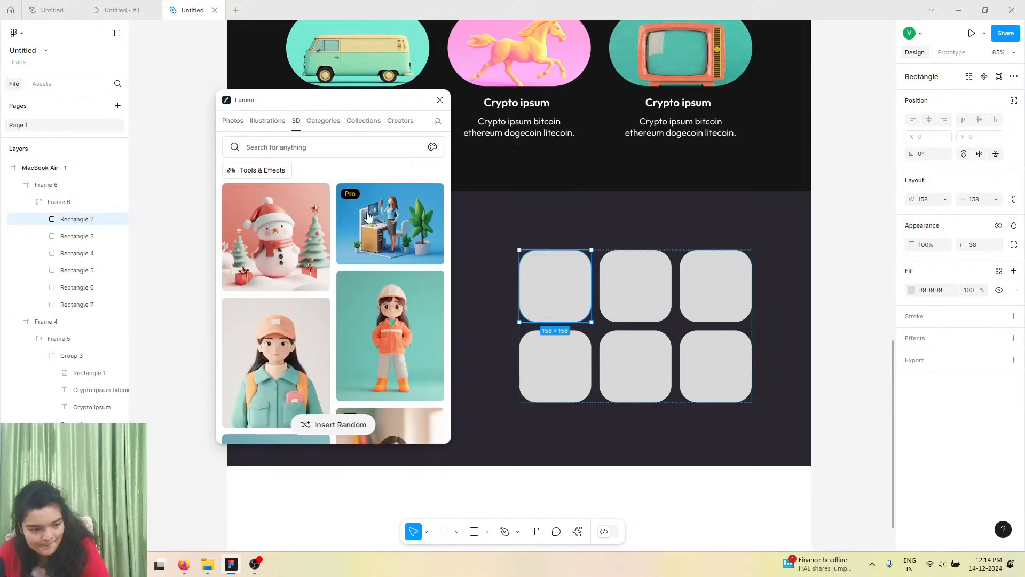
pyautogui.scroll(-10, 308, 314)
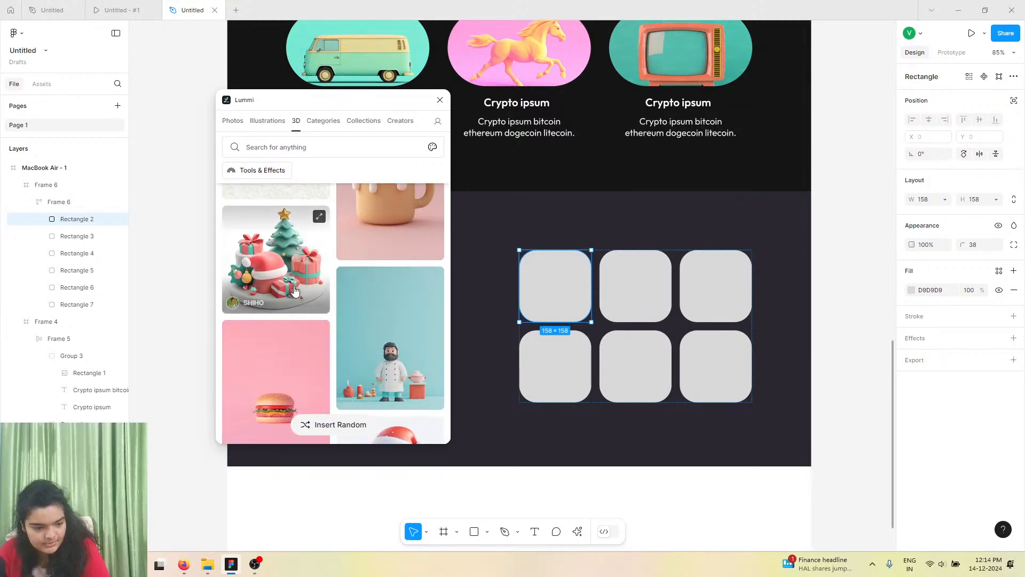
pyautogui.scroll(-3, 308, 314)
pyautogui.scroll(-3, 381, 316)
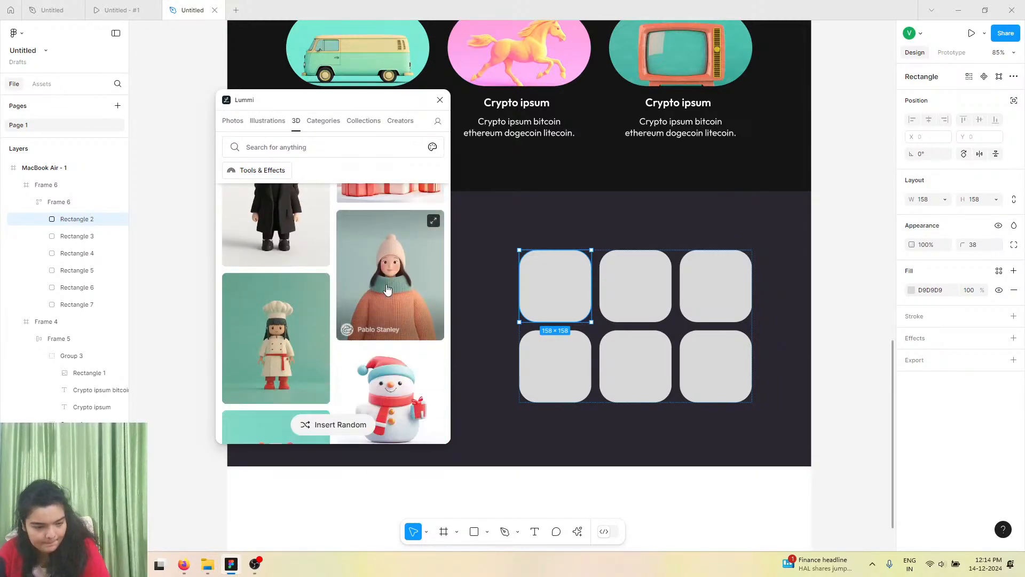
# Fill three grid cards with 3D images from Lummi.
pyautogui.click(573, 369)
pyautogui.click(276, 338)
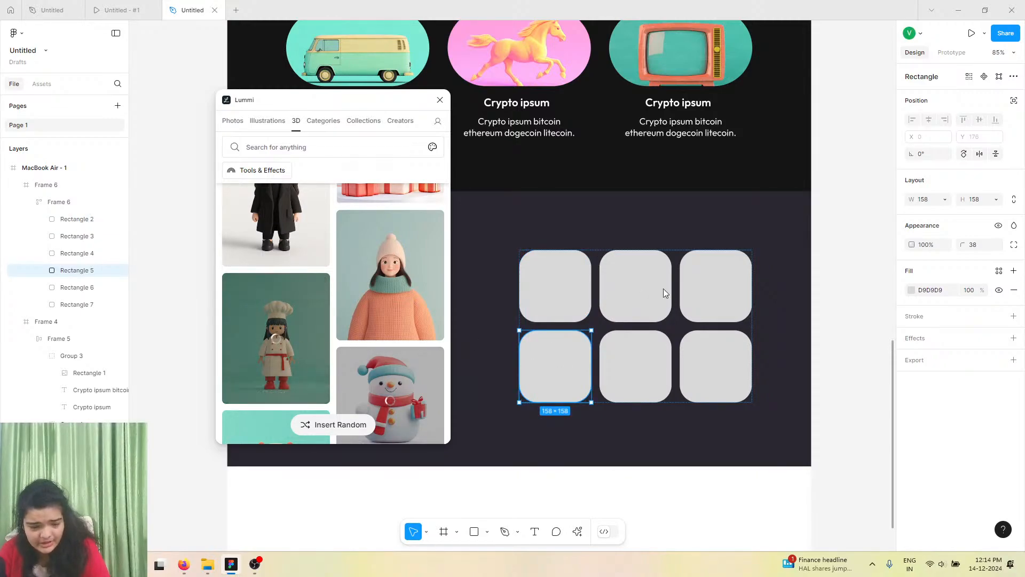
pyautogui.click(659, 291)
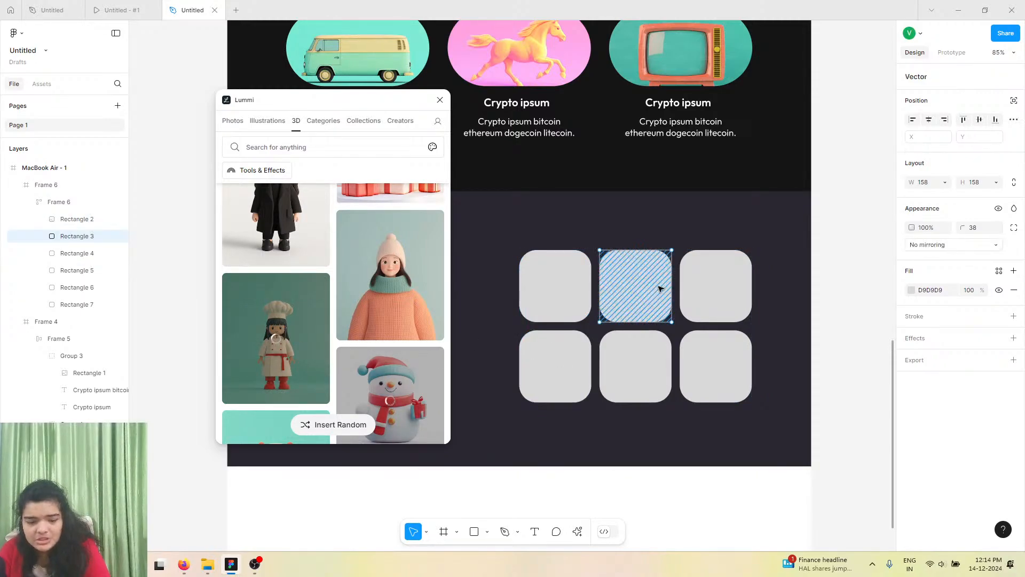
pyautogui.click(372, 253)
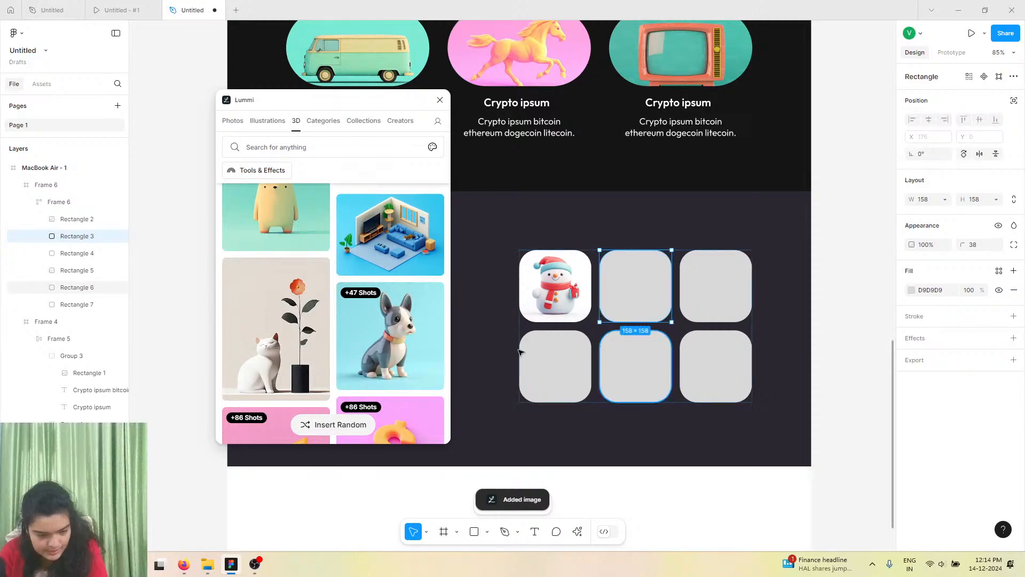
pyautogui.click(701, 278)
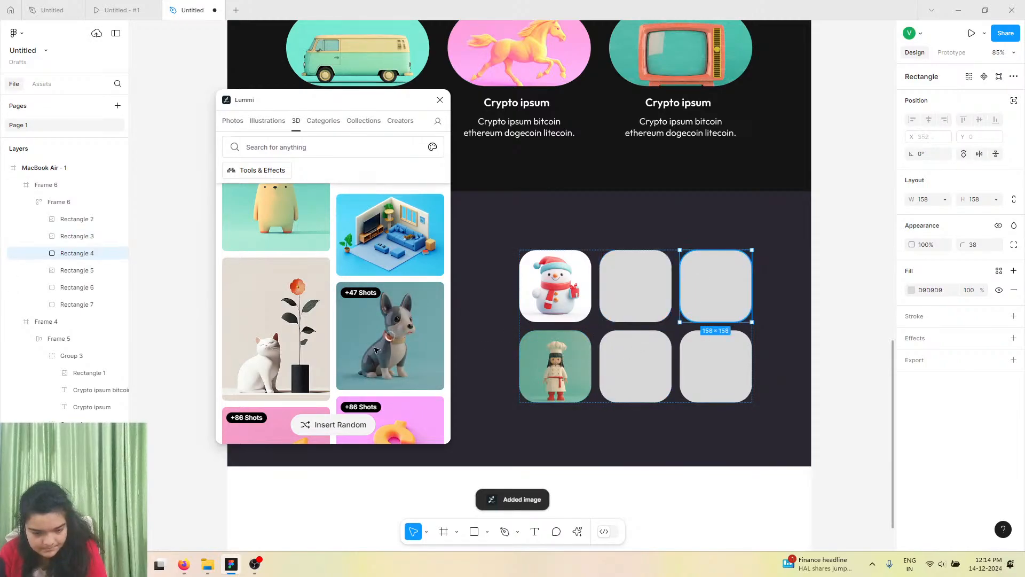
pyautogui.click(302, 362)
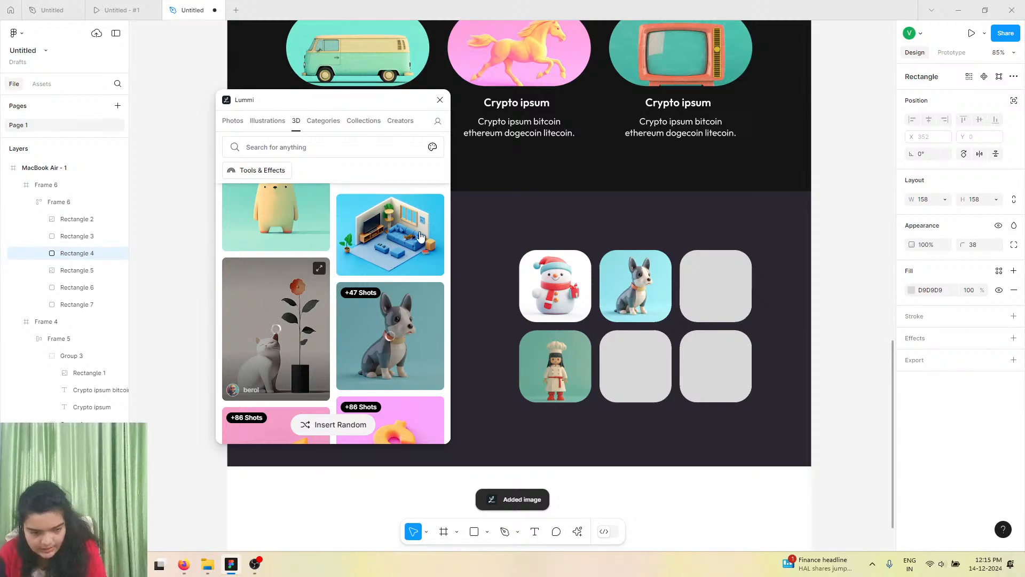
# Fill the remaining grid cards with 3D images from Lummi and close the plugin.
pyautogui.click(631, 365)
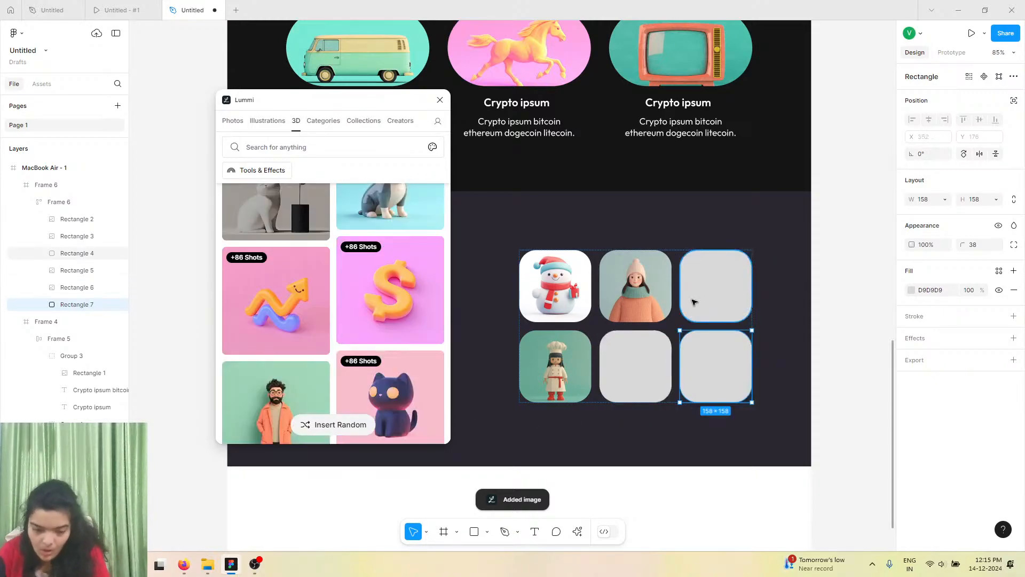
pyautogui.scroll(-5, 307, 349)
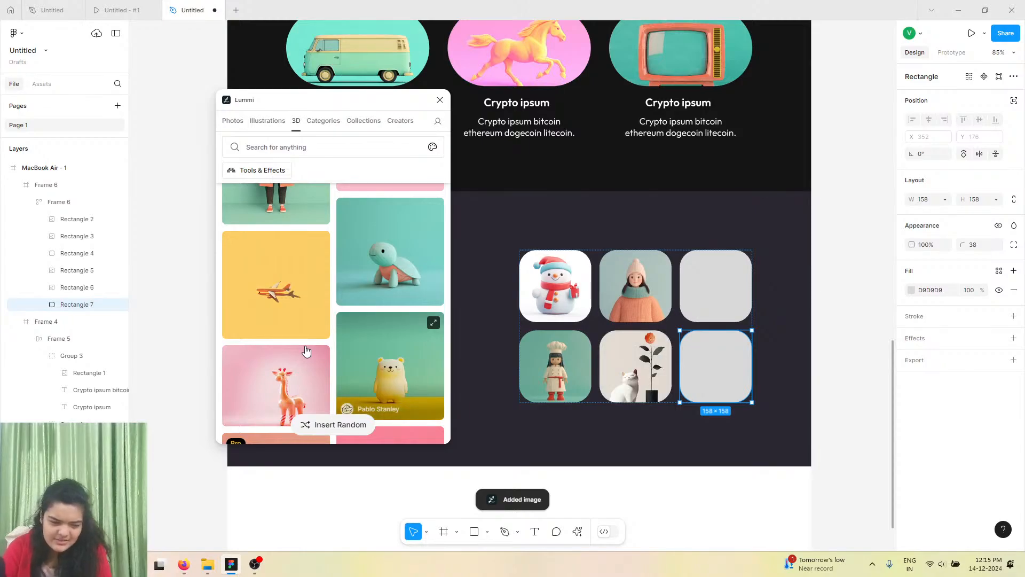
pyautogui.click(322, 308)
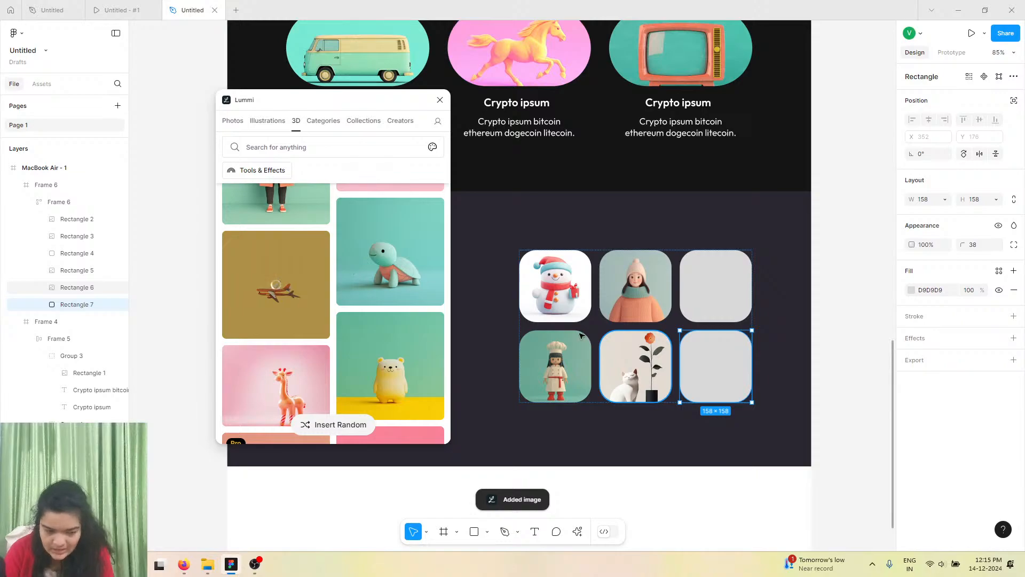
pyautogui.click(701, 318)
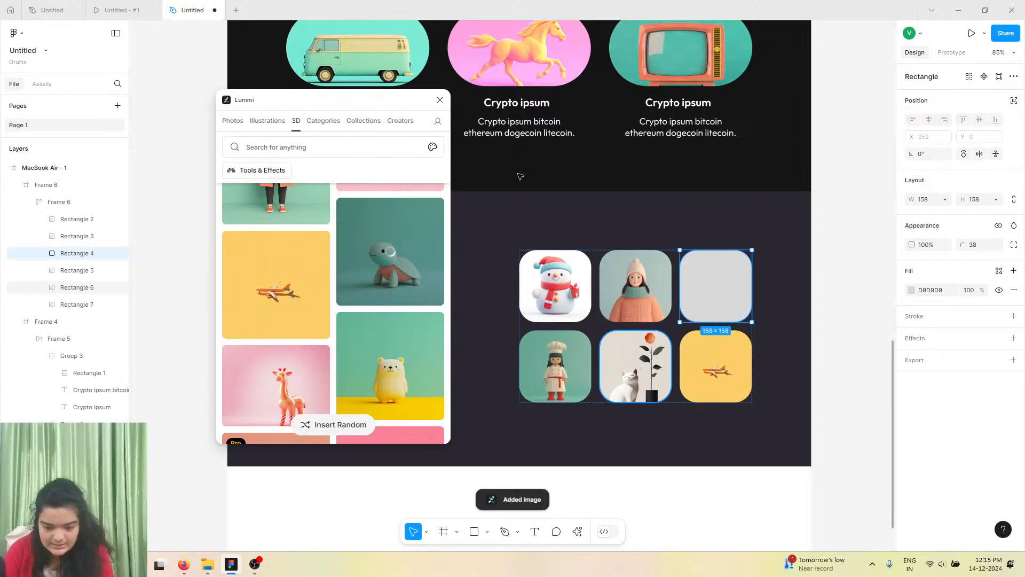
pyautogui.click(440, 101)
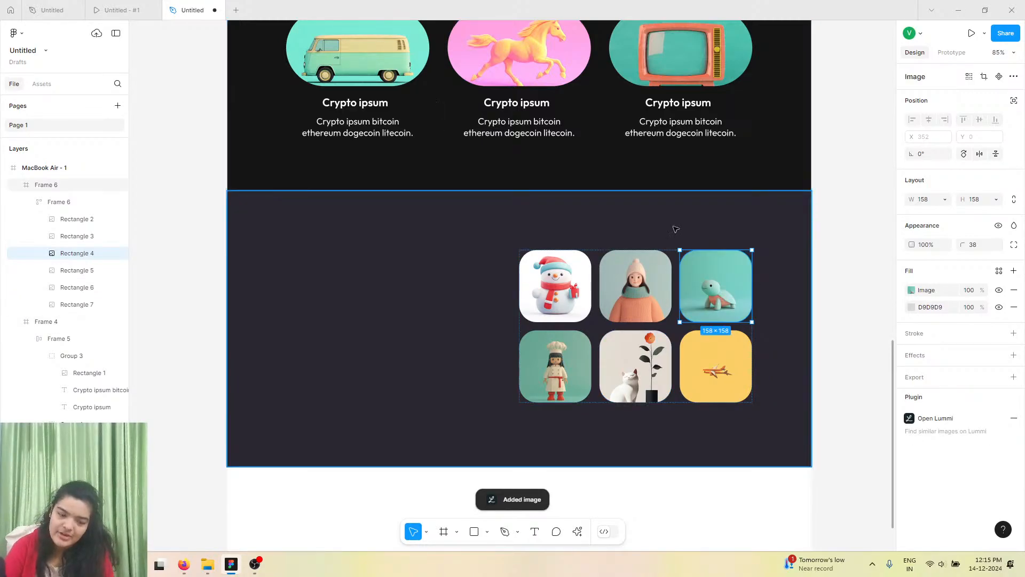
# Copy the Our Purpose heading and paragraph into the dark section, placing them left of the image grid.
pyautogui.scroll(-2, 592, 191)
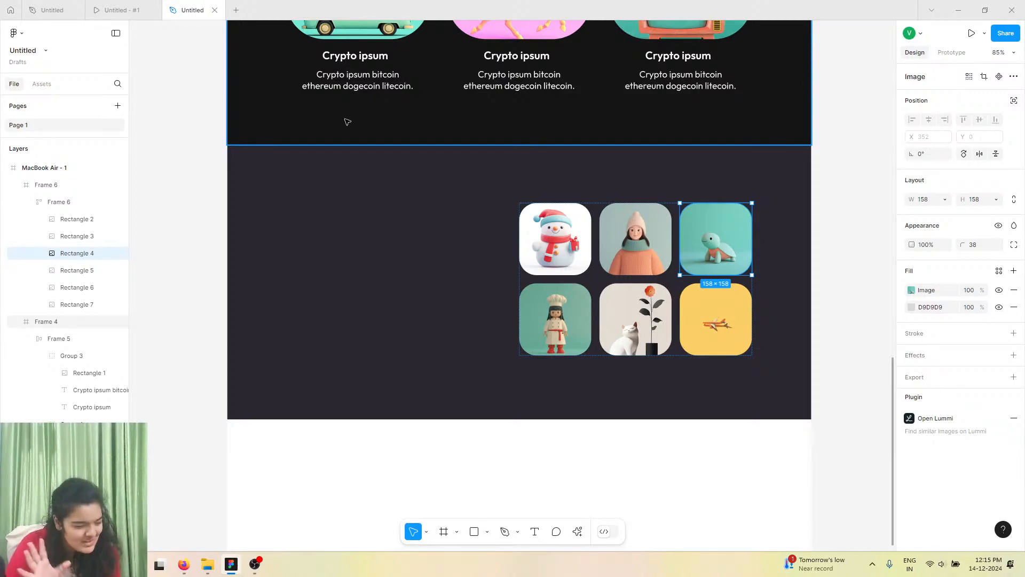
pyautogui.scroll(5, 348, 122)
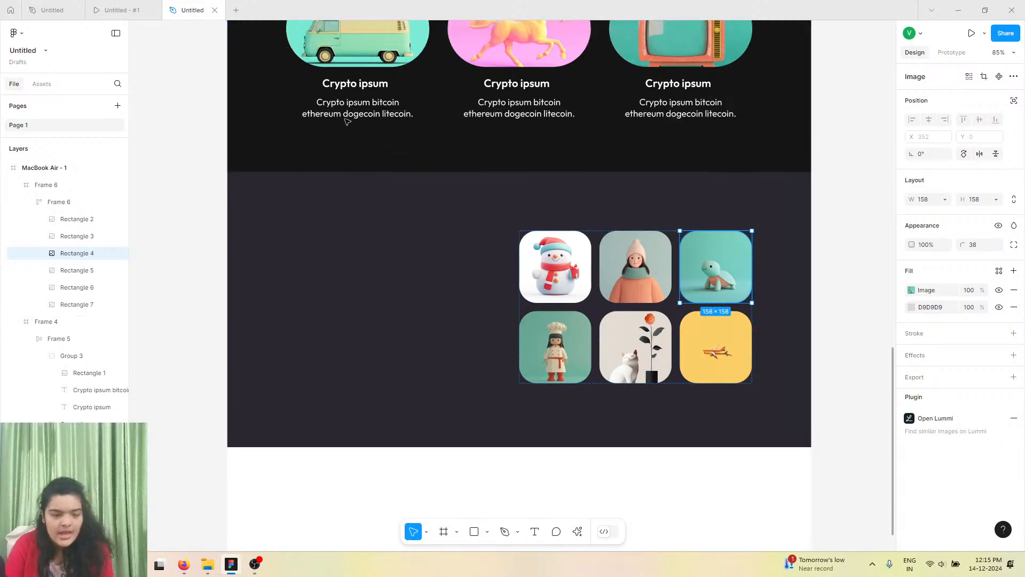
pyautogui.click(451, 176)
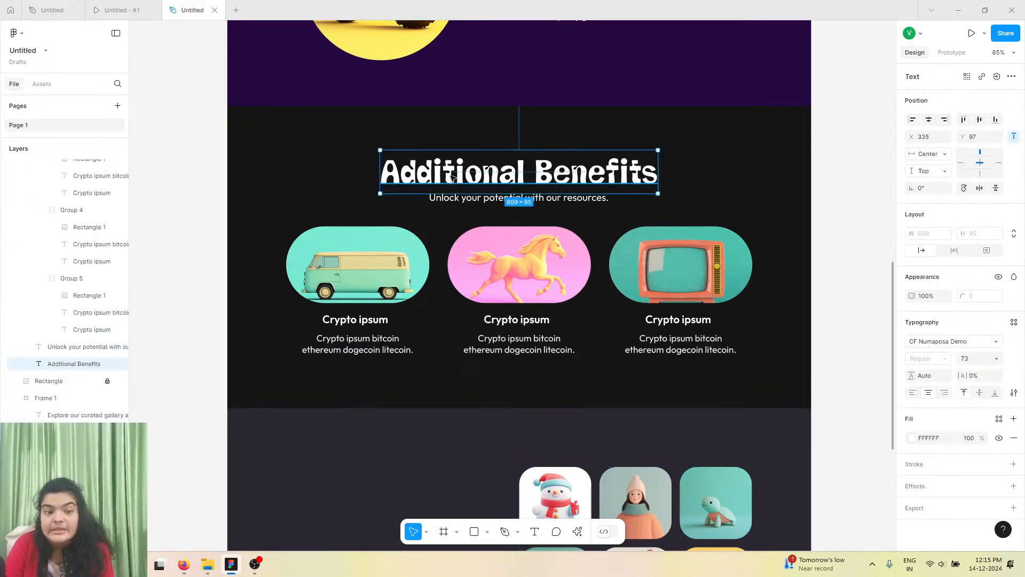
pyautogui.scroll(2, 451, 176)
pyautogui.click(603, 83)
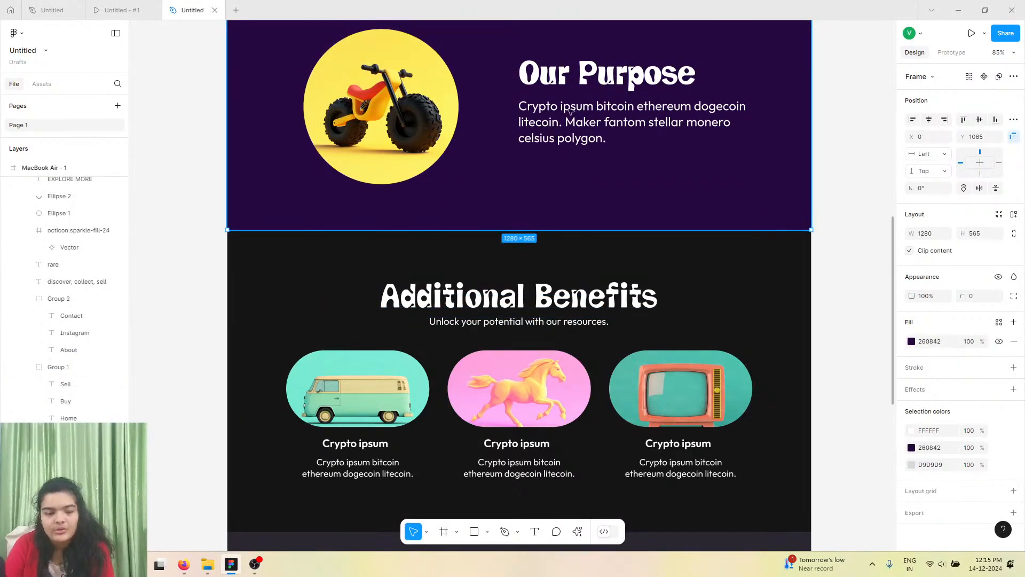
pyautogui.click(602, 81)
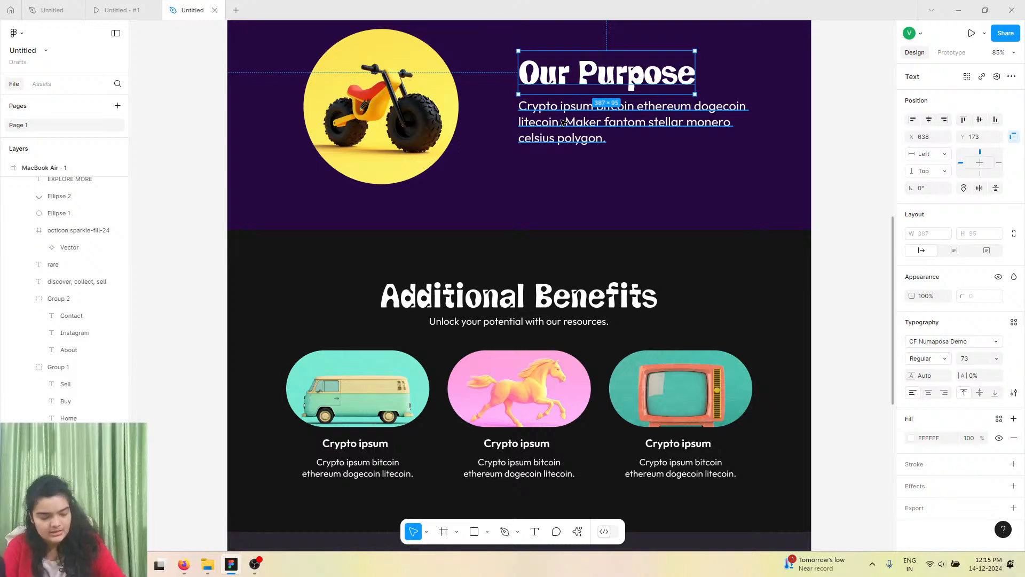
pyautogui.keyDown('shift'); pyautogui.click(562, 122); pyautogui.keyUp('shift')
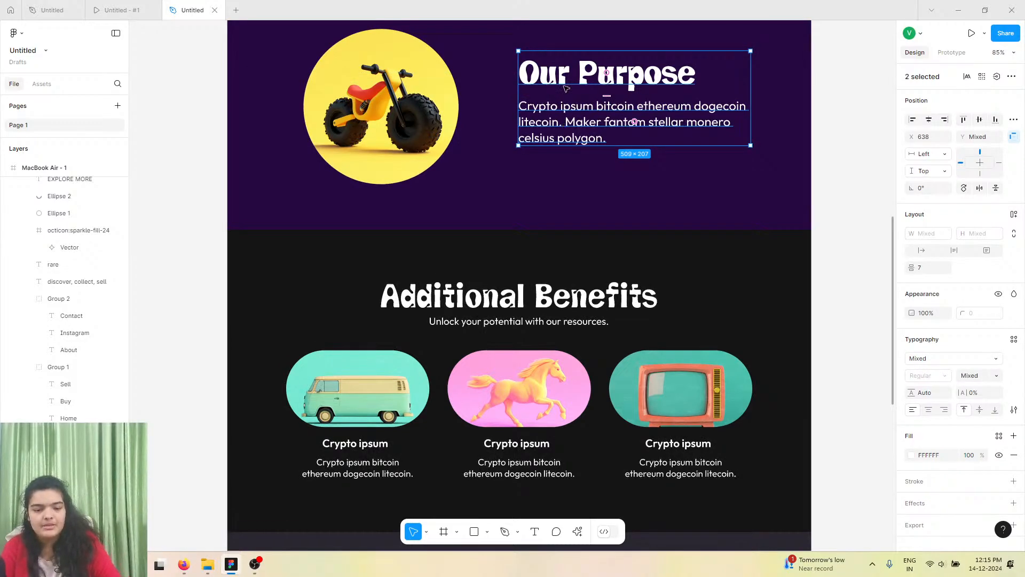
pyautogui.keyDown('alt'); pyautogui.moveTo(564, 89); pyautogui.dragTo(333, 294); pyautogui.keyUp('alt')
pyautogui.click(473, 340)
pyautogui.click(485, 329)
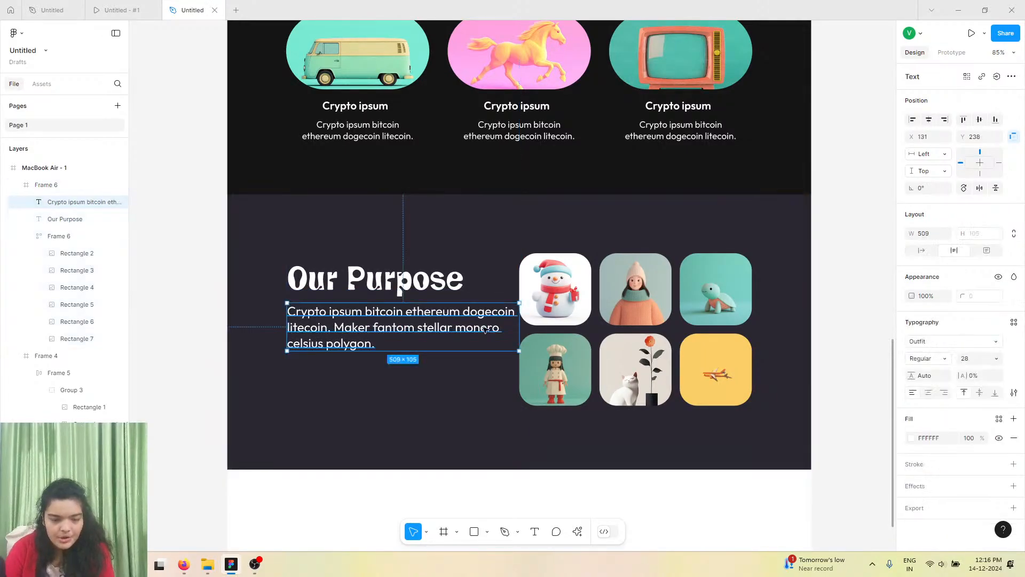
# Set the copied paragraph's font size to 24 and narrow its text box to about 432 px wide.
pyautogui.click(968, 358)
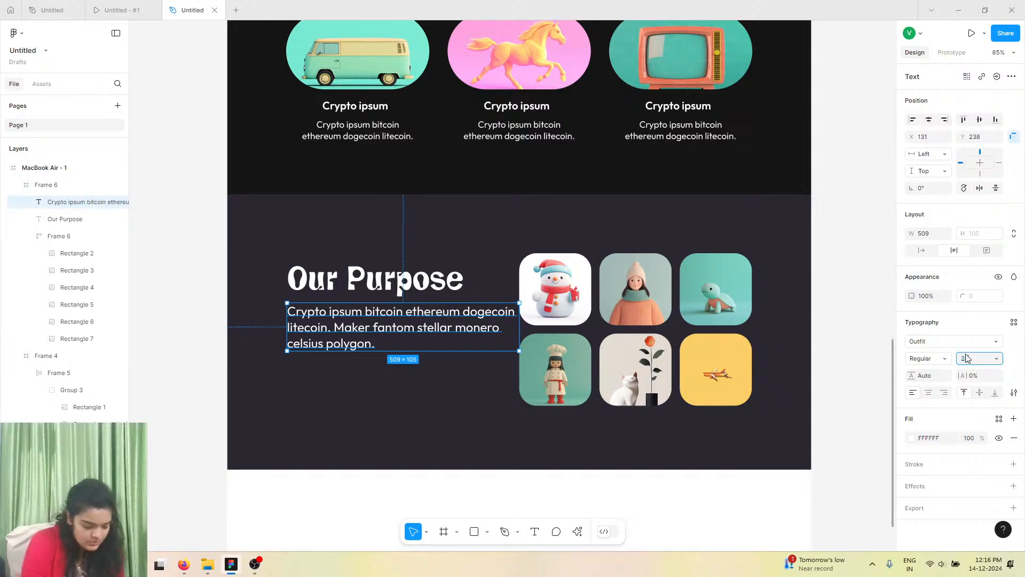
pyautogui.write('24')
pyautogui.press('Return')
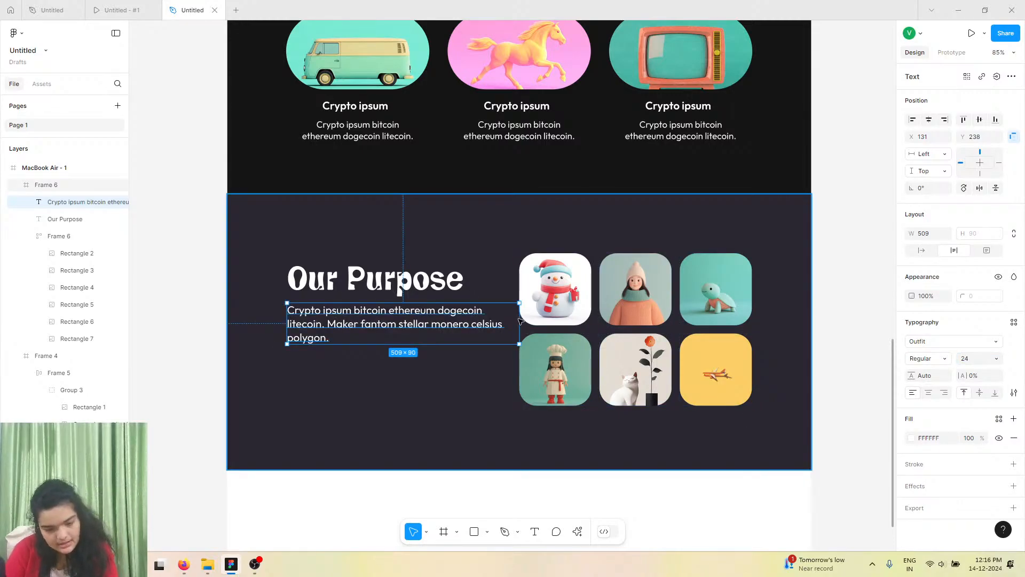
pyautogui.moveTo(519, 320); pyautogui.dragTo(484, 323)
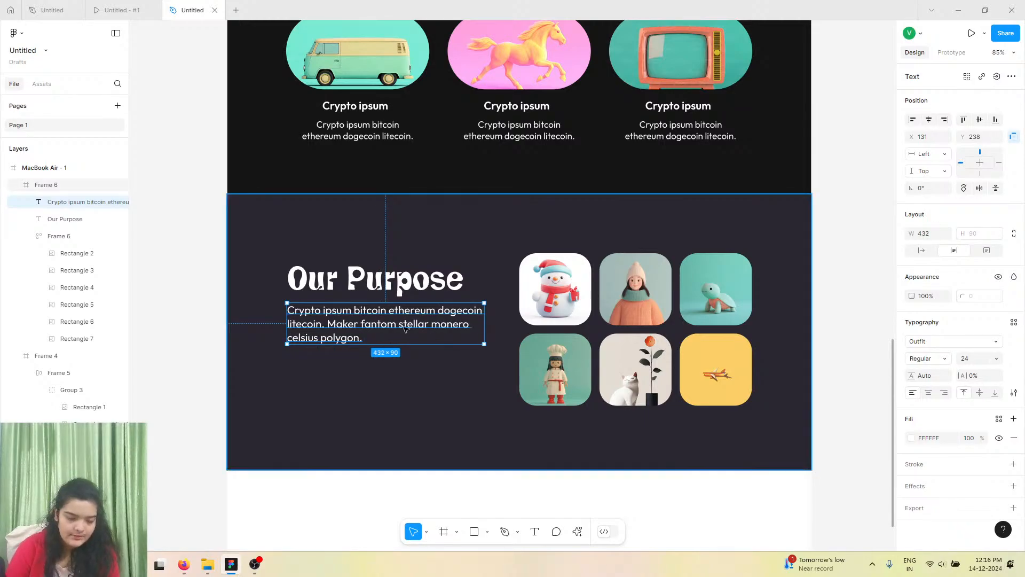
# Duplicate the paragraph below itself, change its text to START COLLECTING, and make it auto width.
pyautogui.hotkey('ctrl', 'd')
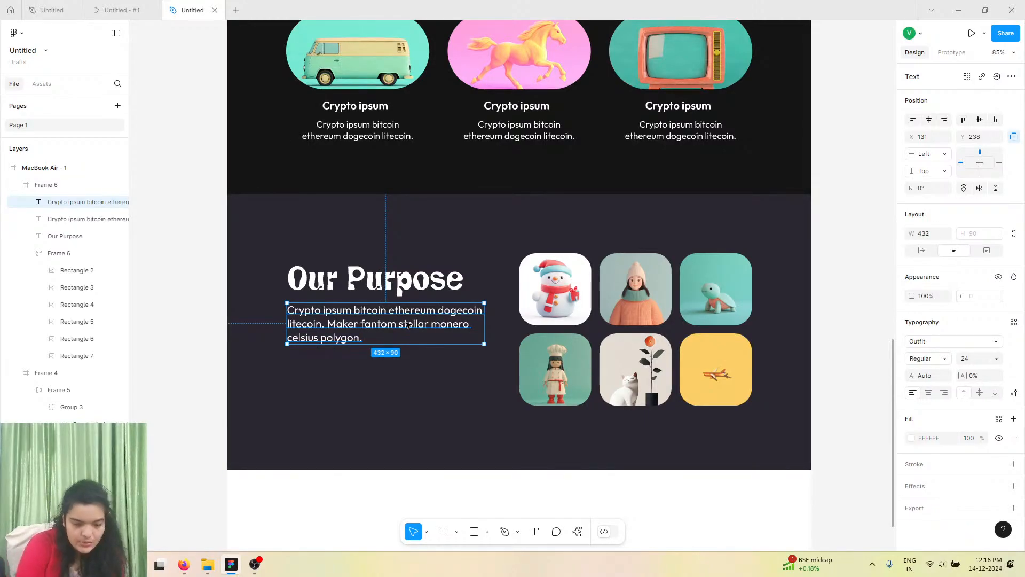
pyautogui.moveTo(379, 323); pyautogui.dragTo(378, 378)
pyautogui.doubleClick(377, 378)
pyautogui.write('START C')
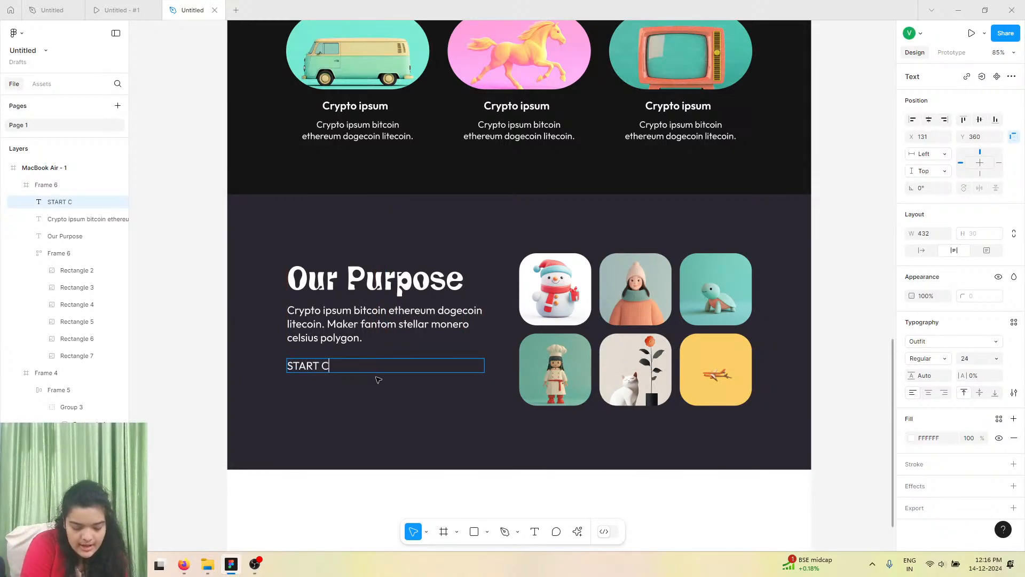
pyautogui.write('OLLECTING')
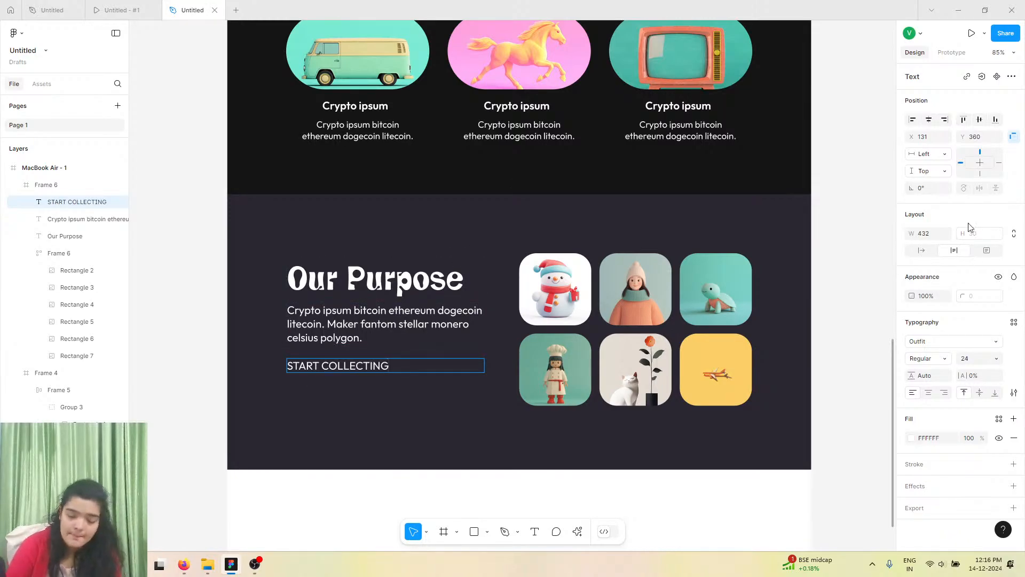
pyautogui.click(925, 251)
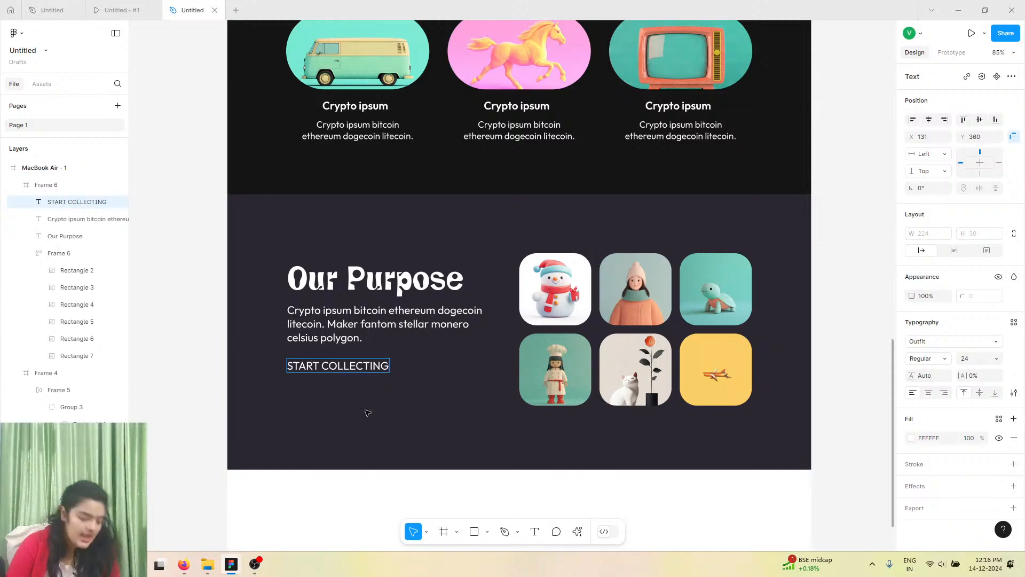
# Nudge the paragraph and the heading a few pixels to adjust their vertical spacing.
pyautogui.keyDown('ctrl'); pyautogui.scroll(5, 368, 413); pyautogui.keyUp('ctrl')
pyautogui.click(374, 240)
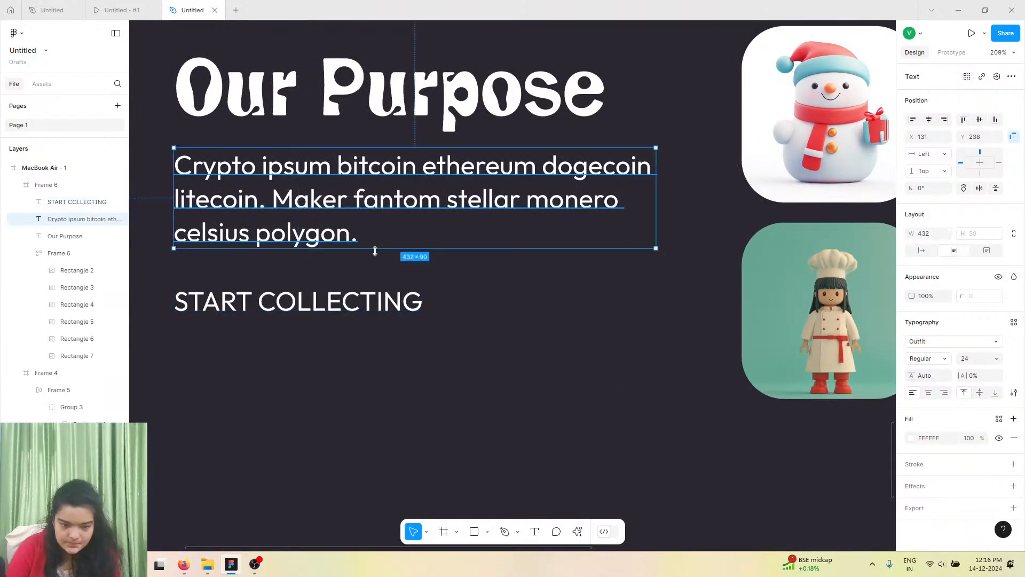
pyautogui.press('Down')
pyautogui.press('Down')
pyautogui.press('Down')
pyautogui.click(418, 91)
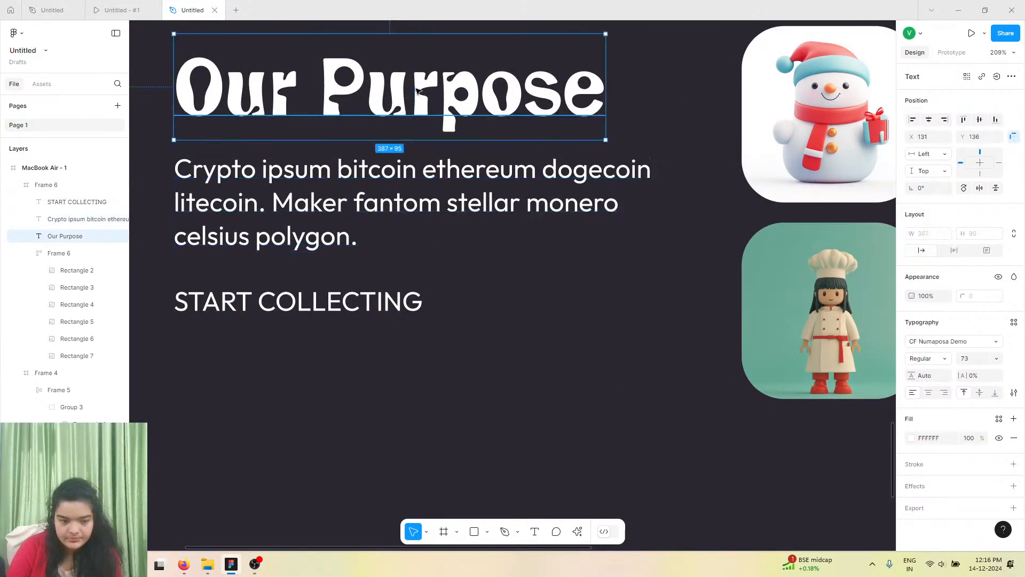
pyautogui.press('Down')
pyautogui.press('Down')
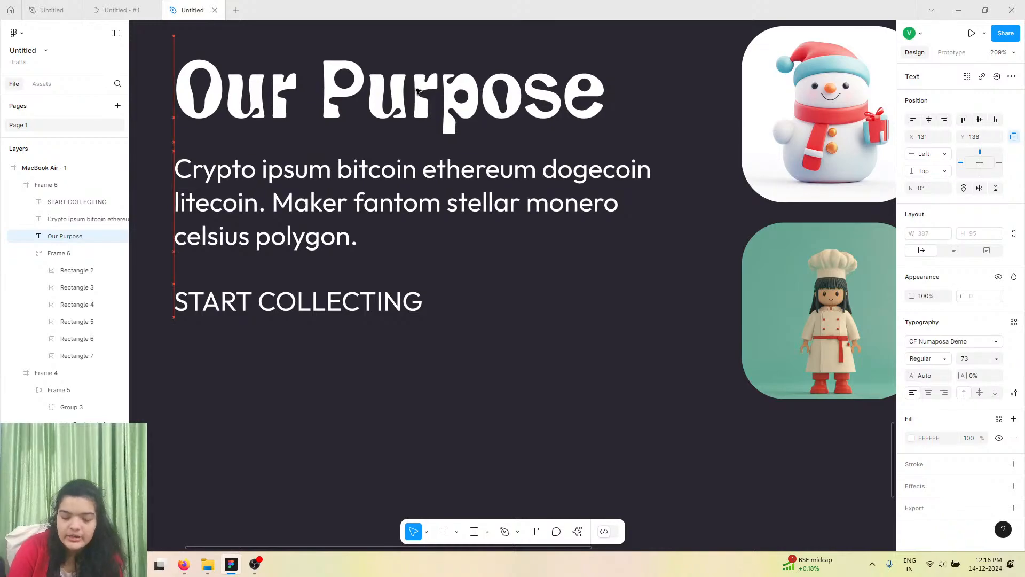
pyautogui.press('0')
pyautogui.press('Up')
pyautogui.press('Up')
pyautogui.press('Up')
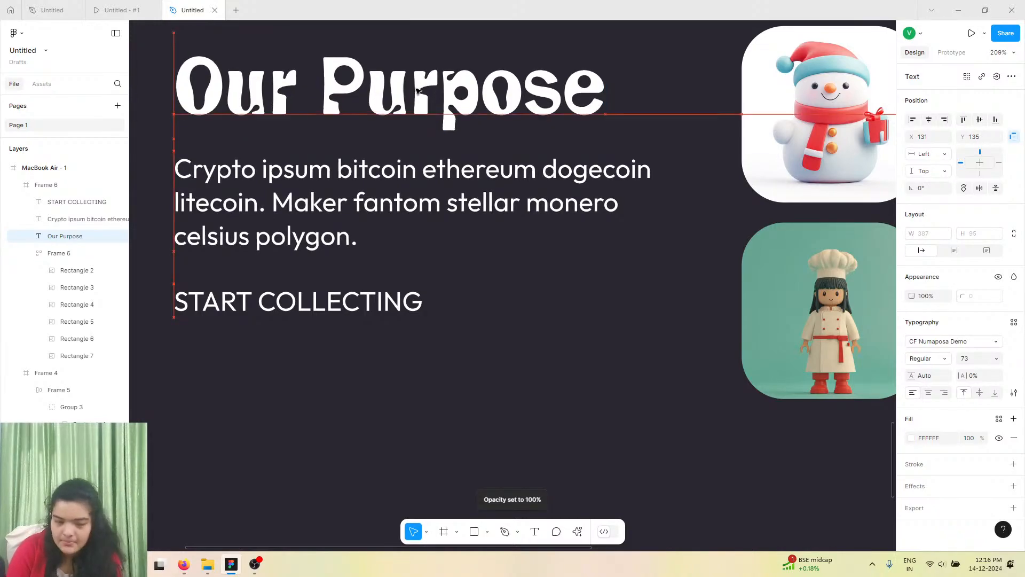
# Set the START COLLECTING text weight to Bold.
pyautogui.click(396, 305)
pyautogui.rightClick(397, 306)
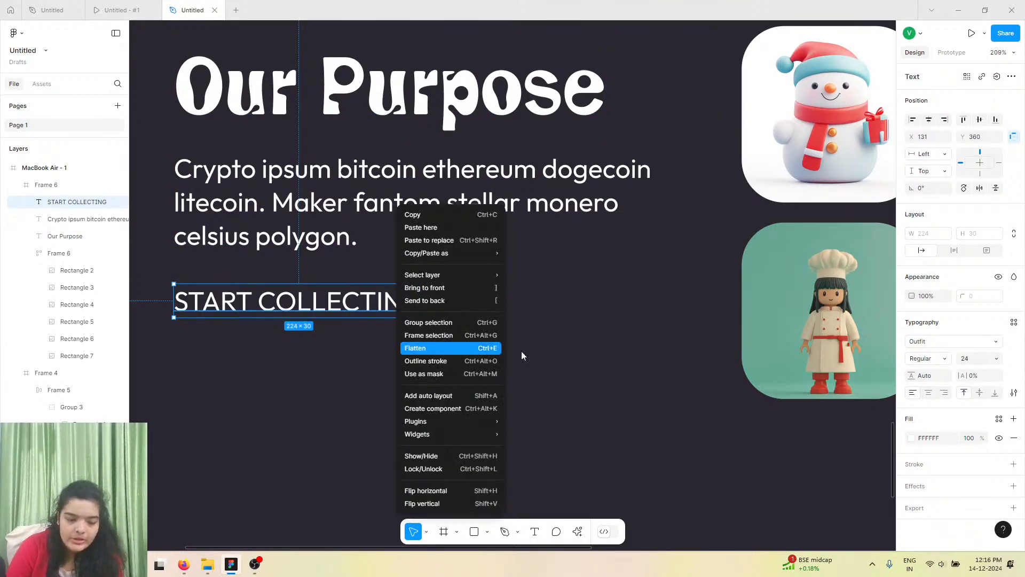
pyautogui.click(932, 363)
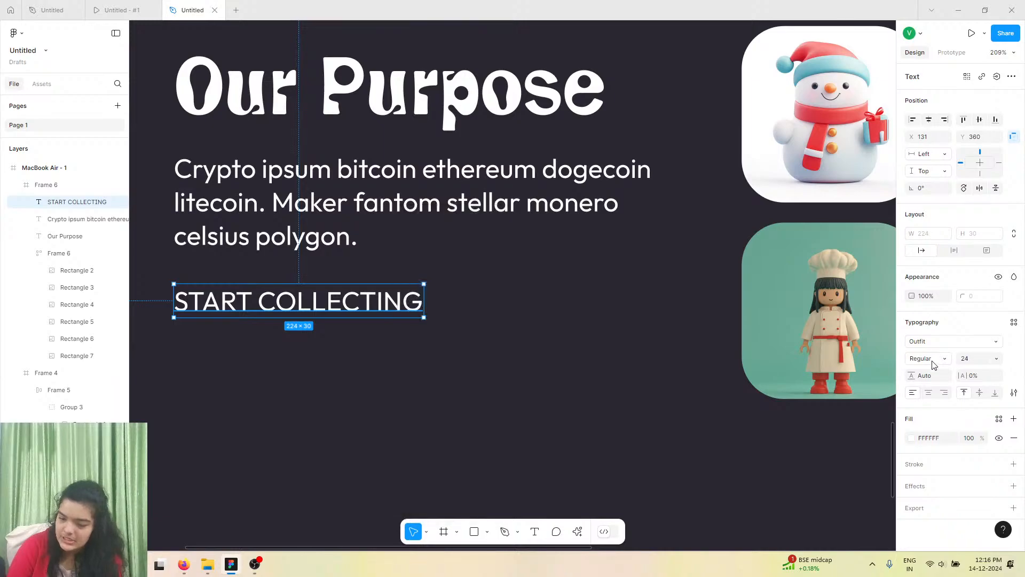
pyautogui.click(930, 363)
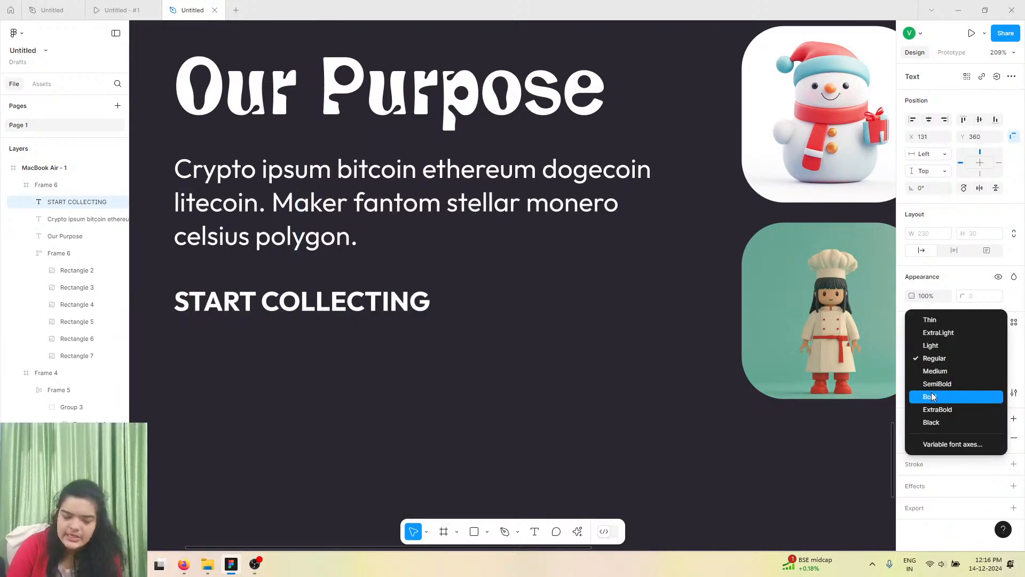
pyautogui.click(931, 396)
# Wrap the START COLLECTING text in a frame and add auto layout to it.
pyautogui.rightClick(398, 303)
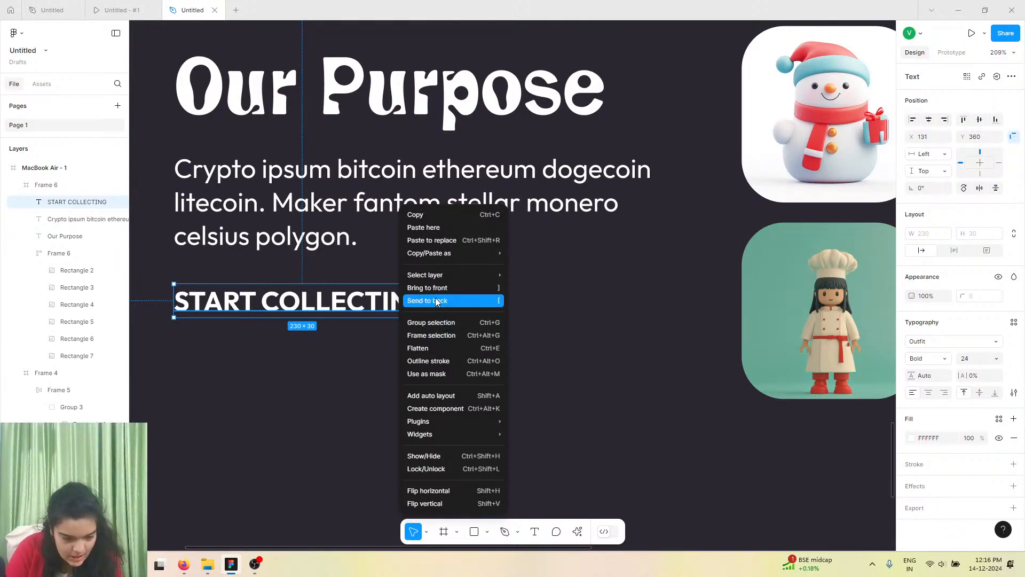
pyautogui.click(433, 335)
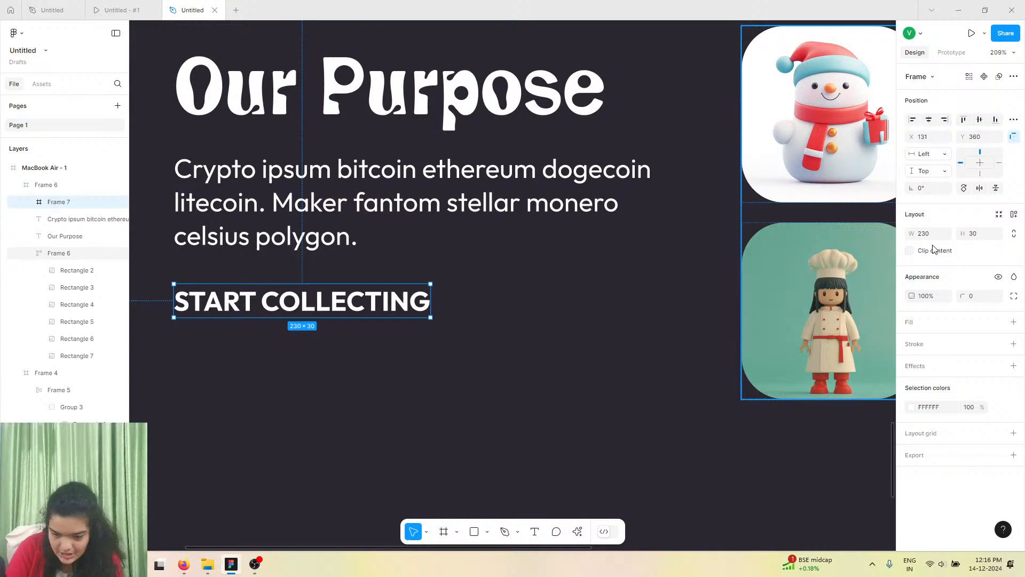
pyautogui.click(1013, 215)
# Add a white fill to the button frame and round its corners fully into a pill shape.
pyautogui.moveTo(910, 284); pyautogui.dragTo(980, 357)
pyautogui.click(970, 347)
pyautogui.write('8')
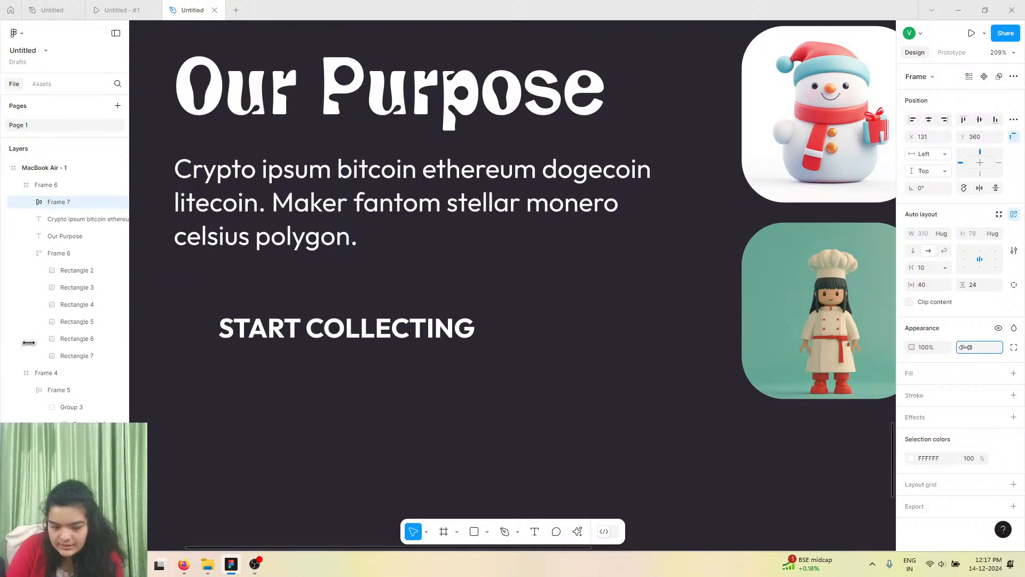
pyautogui.press('Return')
pyautogui.click(1017, 373)
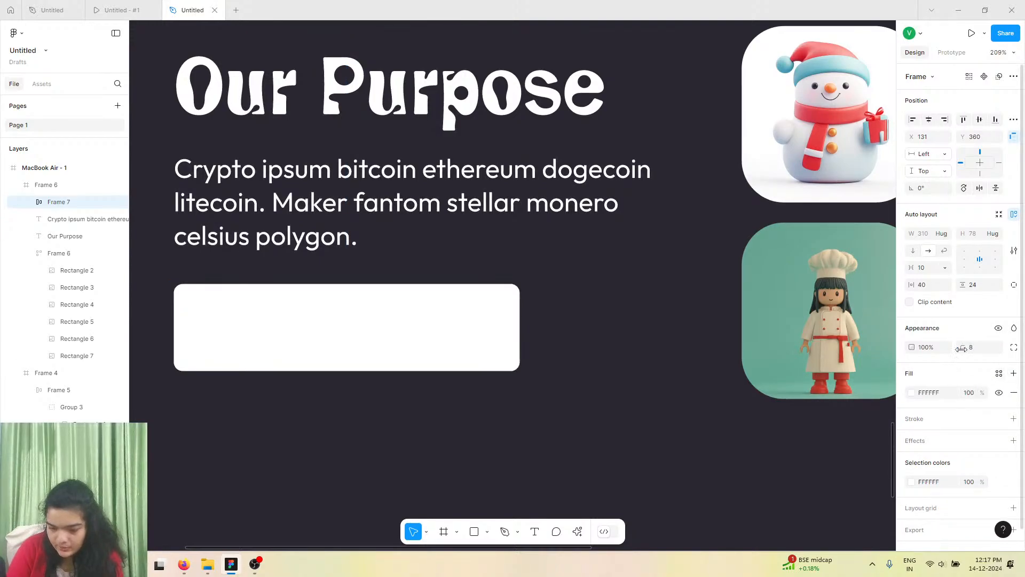
pyautogui.moveTo(963, 347)
pyautogui.mouseDown()
pyautogui.moveTo(165, 378)
pyautogui.moveTo(355, 424)
pyautogui.moveTo(958, 349)
pyautogui.mouseUp()
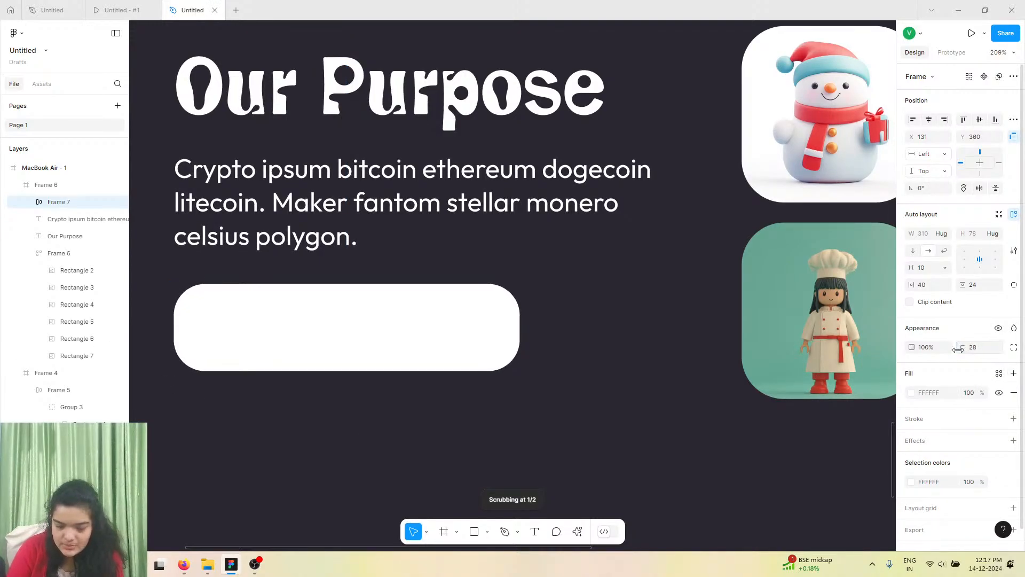
pyautogui.click(977, 346)
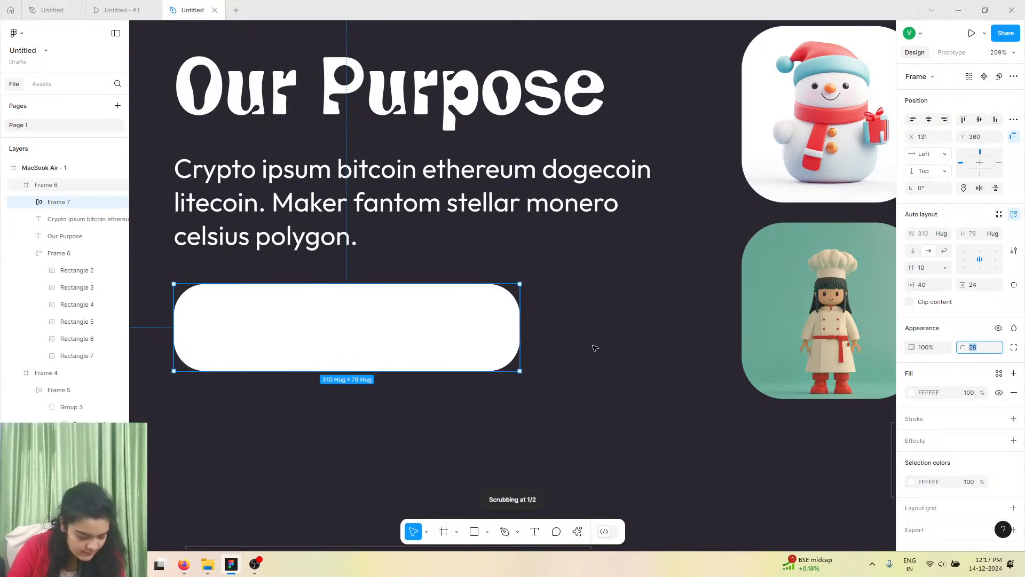
pyautogui.press('Return')
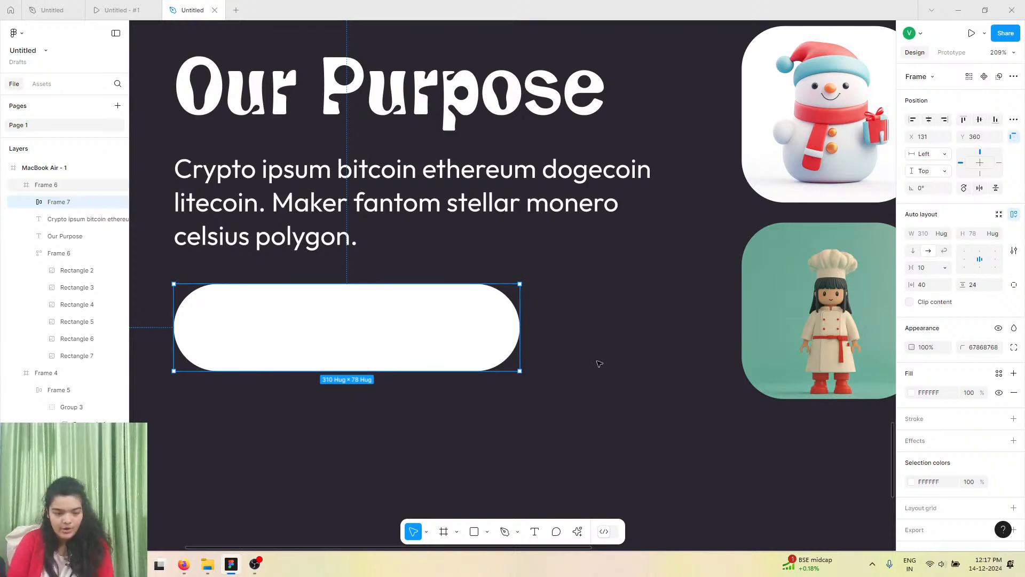
# Set the button's fill to the hero's purple #6A0D48 using the eyedropper, then deselect.
pyautogui.click(912, 393)
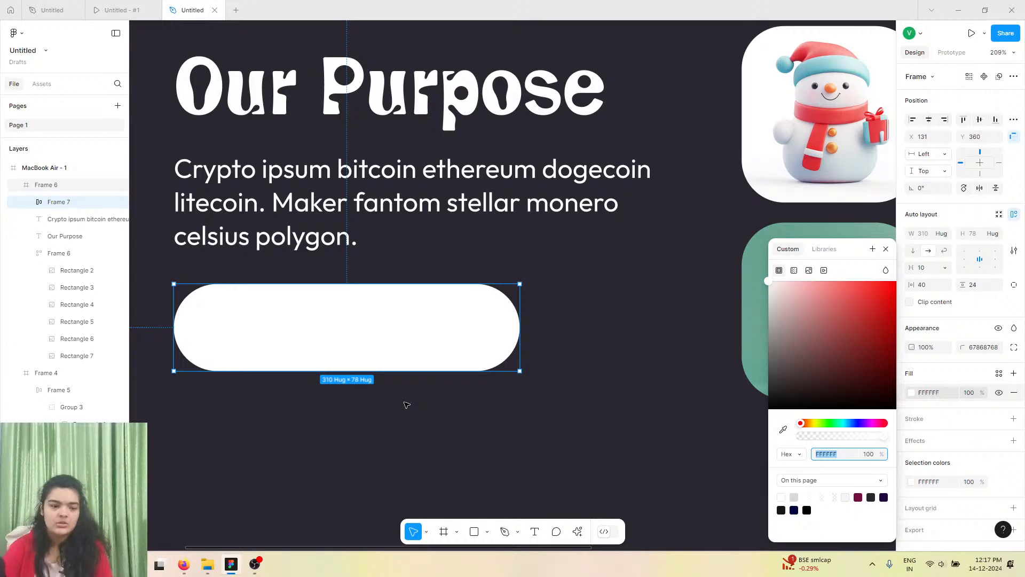
pyautogui.keyDown('ctrl'); pyautogui.scroll(-8, 406, 405); pyautogui.keyUp('ctrl')
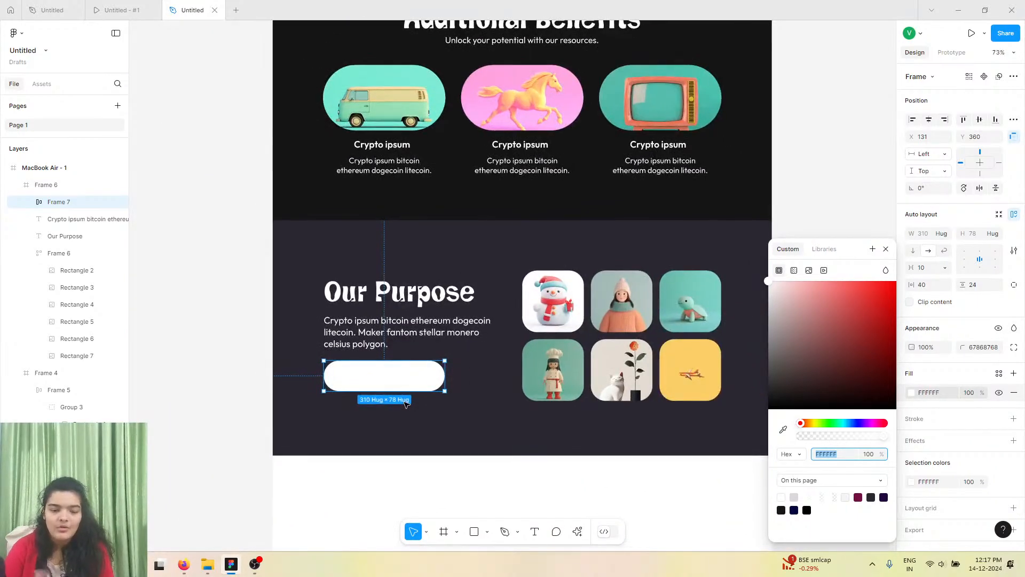
pyautogui.keyDown('ctrl'); pyautogui.scroll(-8, 406, 405); pyautogui.keyUp('ctrl')
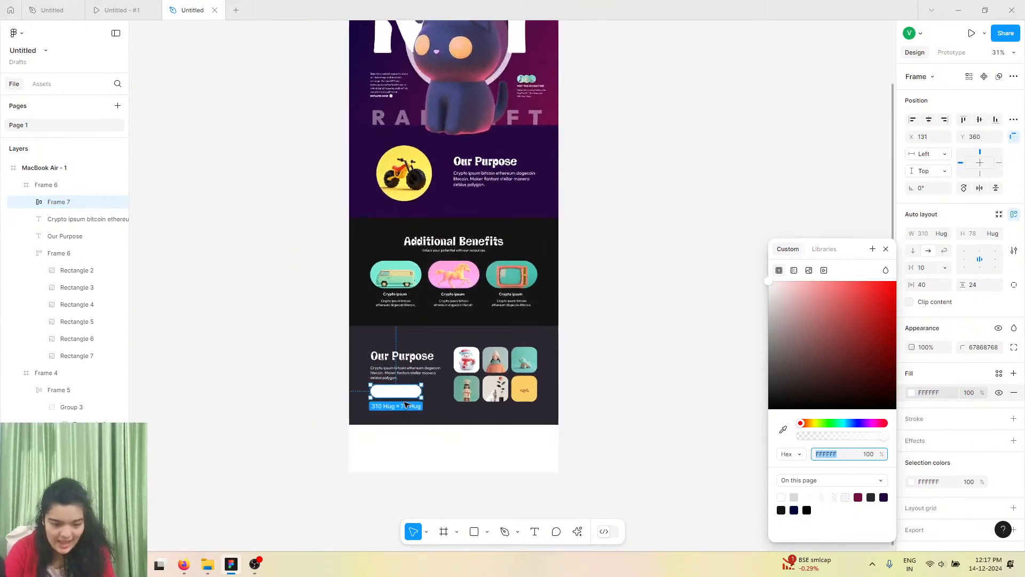
pyautogui.click(783, 430)
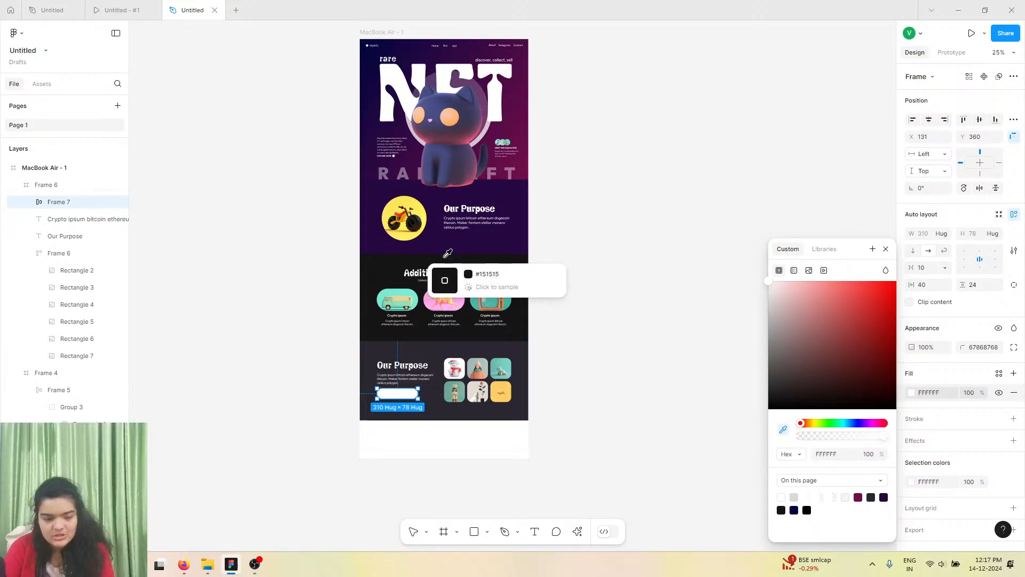
pyautogui.click(520, 155)
pyautogui.keyDown('ctrl'); pyautogui.scroll(10, 388, 396); pyautogui.keyUp('ctrl')
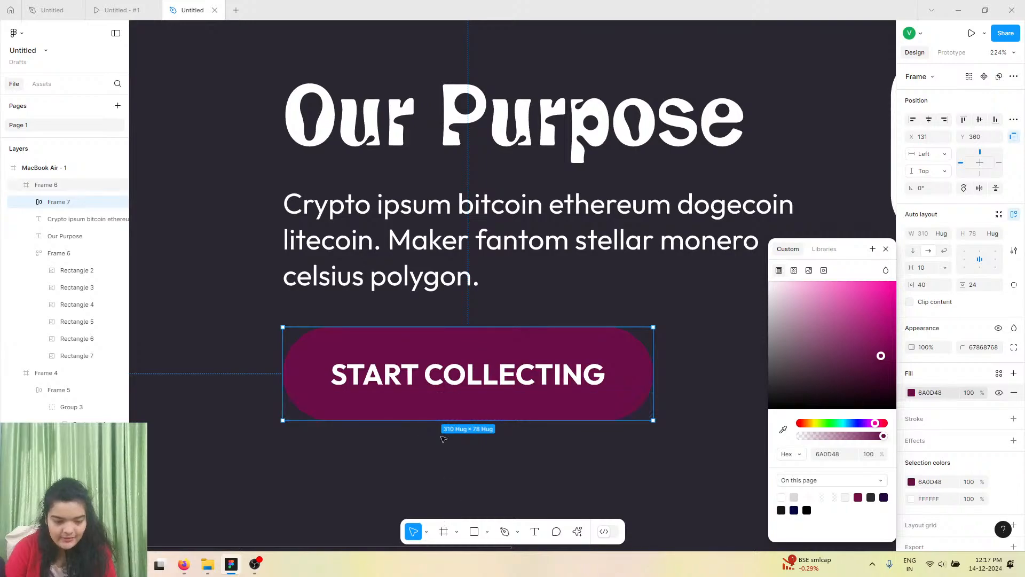
pyautogui.keyDown('ctrl'); pyautogui.scroll(-3, 423, 421); pyautogui.keyUp('ctrl')
pyautogui.scroll(-3, 425, 421)
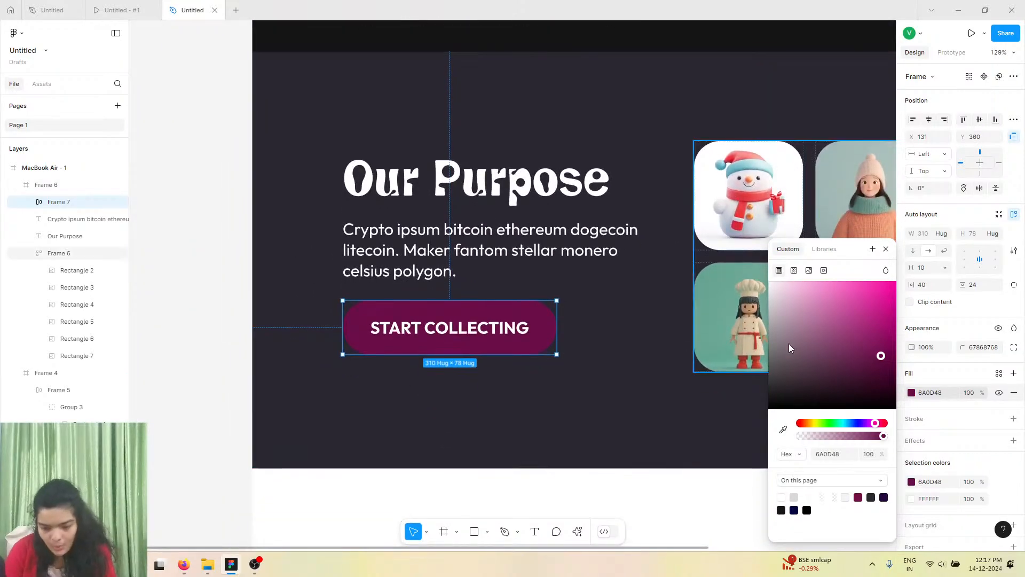
pyautogui.moveTo(881, 356)
pyautogui.mouseDown()
pyautogui.moveTo(889, 367)
pyautogui.moveTo(898, 359)
pyautogui.moveTo(896, 337)
pyautogui.moveTo(874, 318)
pyautogui.moveTo(871, 344)
pyautogui.mouseUp()
pyautogui.click(230, 363)
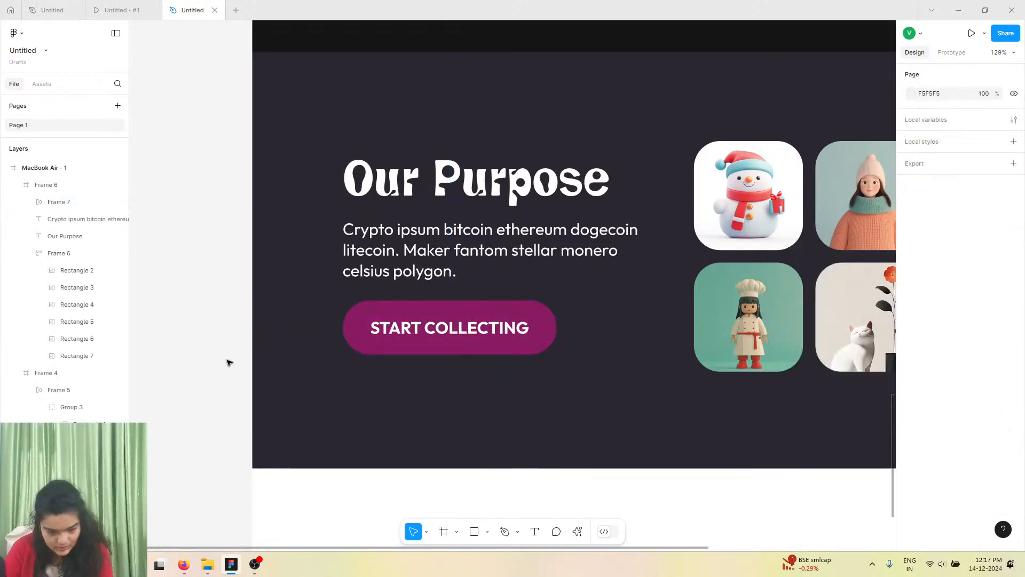
# Nudge the START COLLECTING button up by 2 px.
pyautogui.scroll(-5, 484, 397)
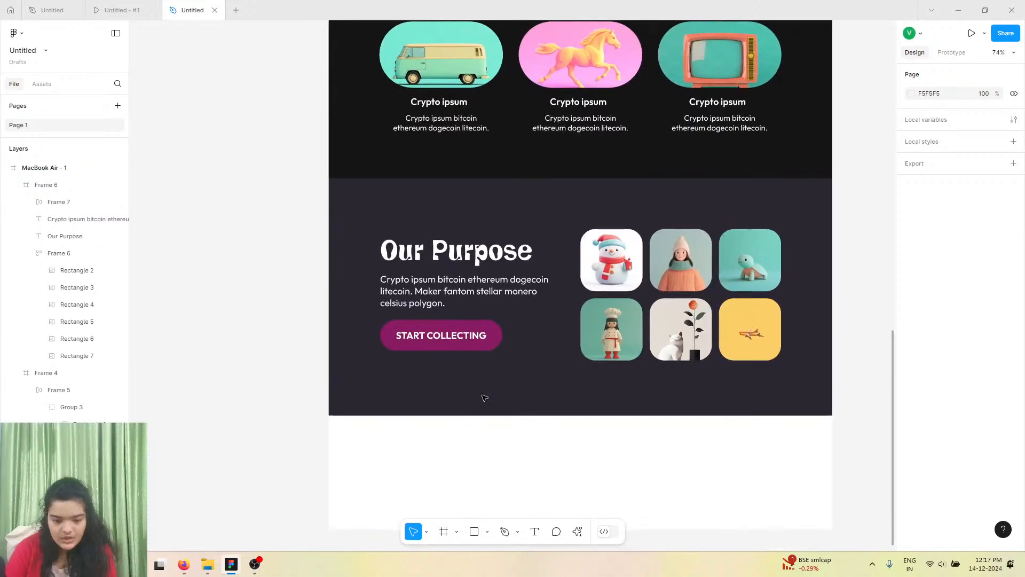
pyautogui.click(464, 334)
pyautogui.doubleClick(464, 334)
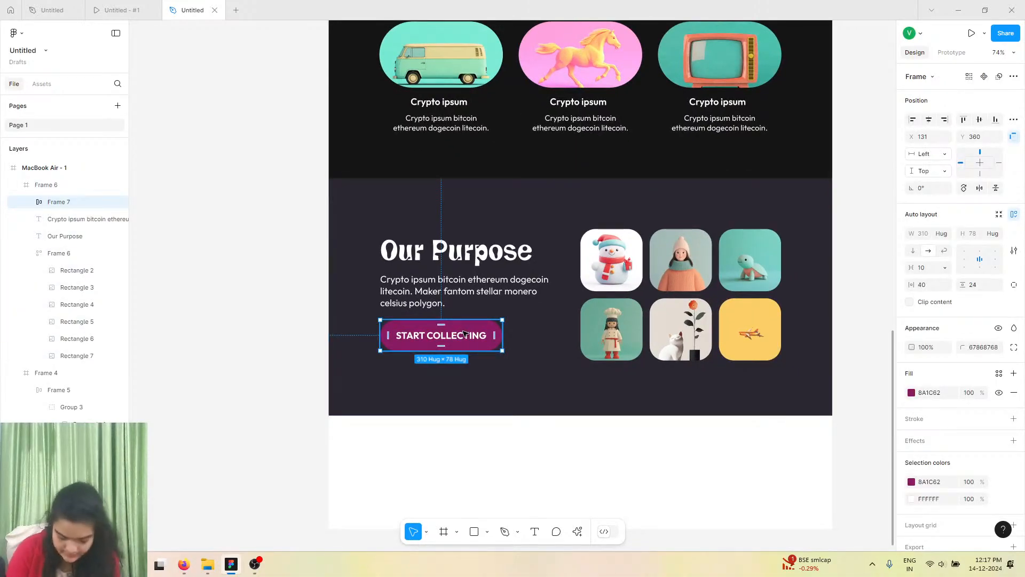
pyautogui.press('Up')
pyautogui.press('Up')
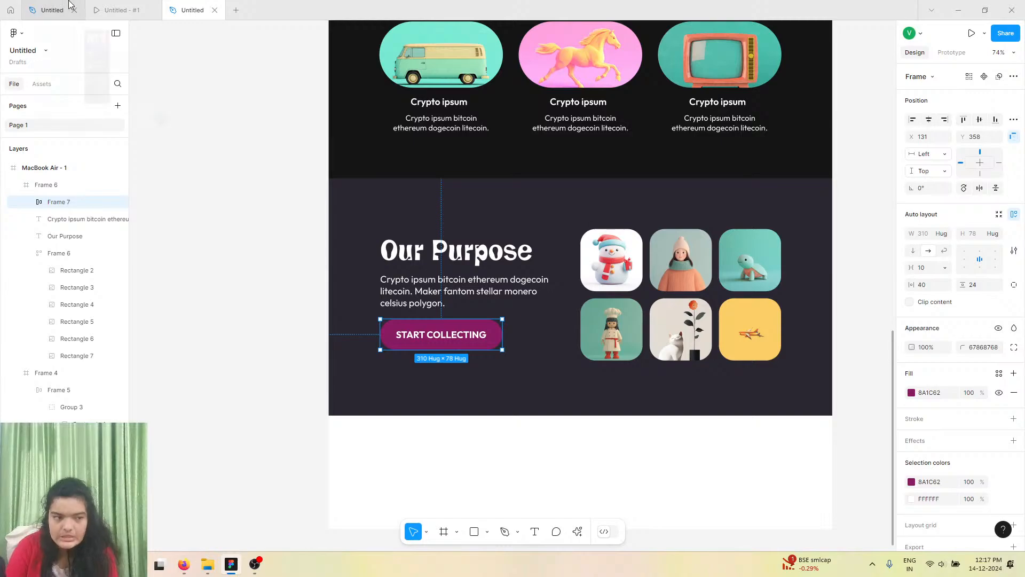
# Compare the Our Purpose section against the reference prototype and scroll through the whole design.
pyautogui.click(114, 10)
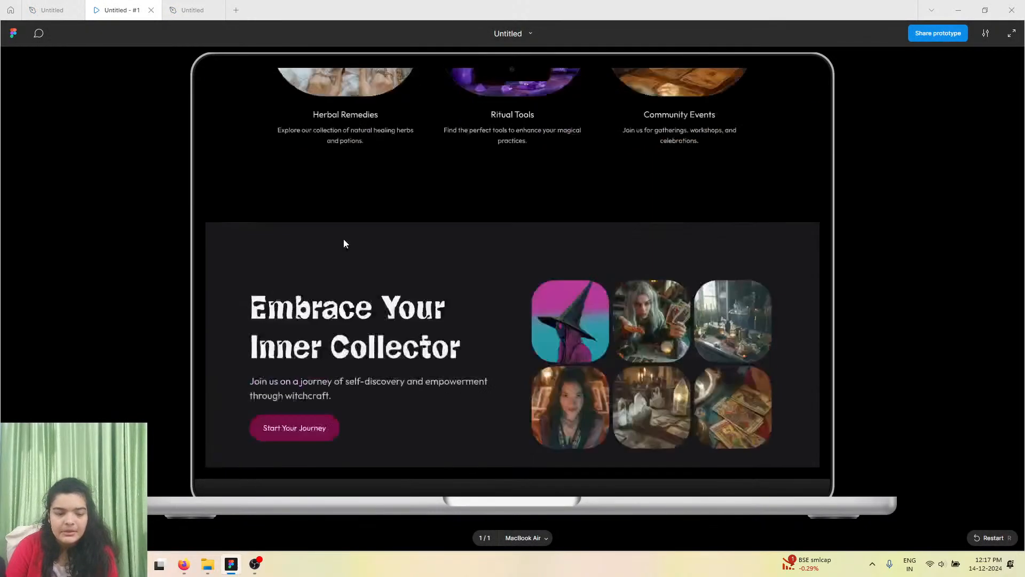
pyautogui.scroll(-1, 344, 239)
pyautogui.click(210, 7)
pyautogui.scroll(1, 380, 246)
pyautogui.scroll(10, 383, 249)
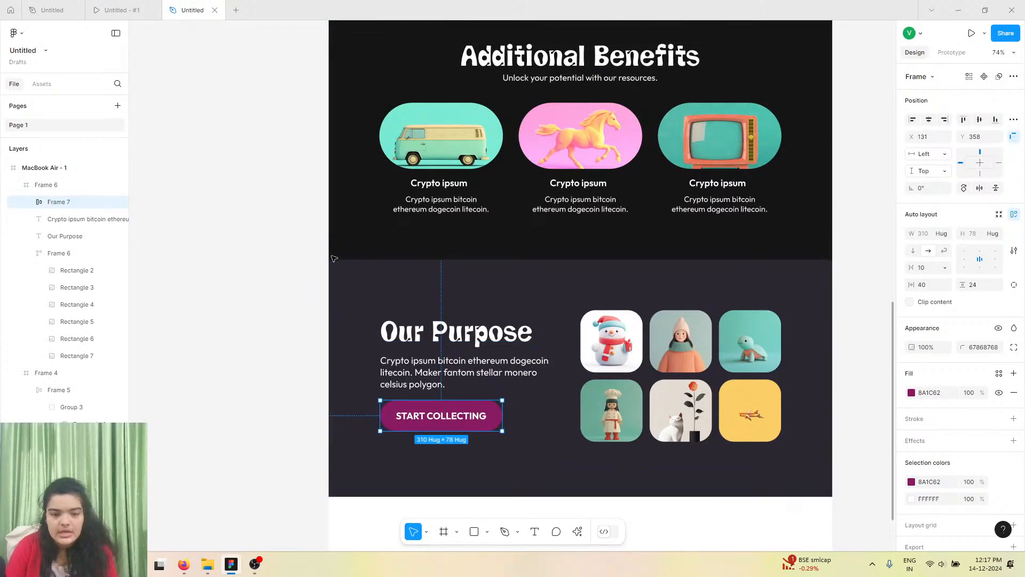
pyautogui.scroll(2, 318, 262)
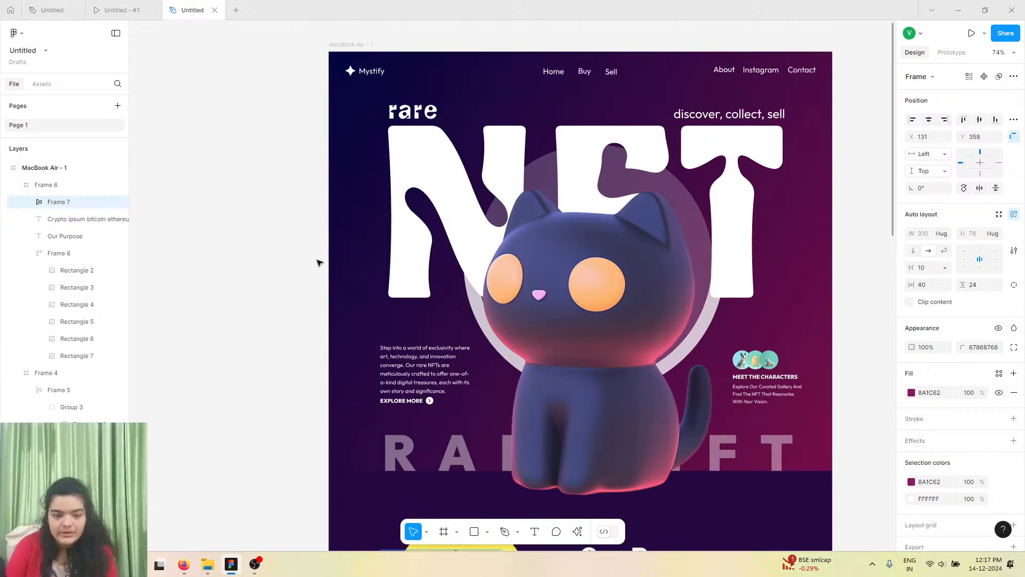
pyautogui.hscroll(1, 318, 263)
pyautogui.scroll(-10, 318, 263)
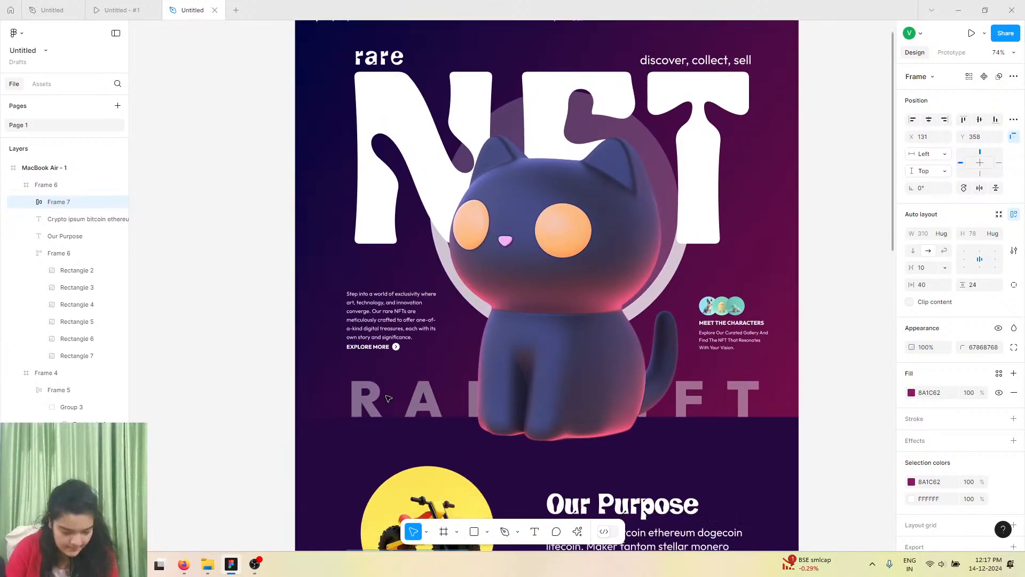
pyautogui.scroll(-11, 388, 397)
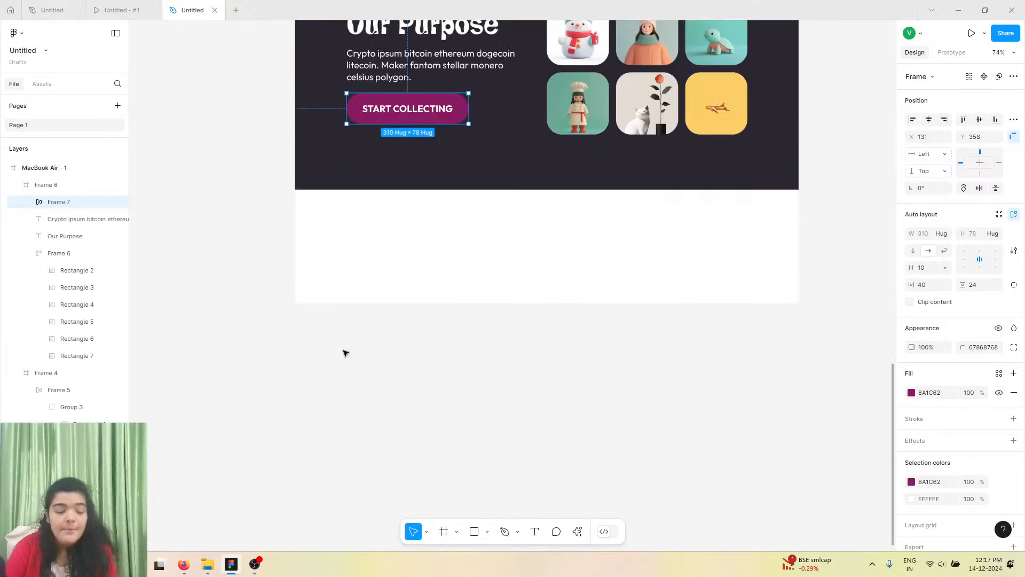
pyautogui.scroll(4, 337, 299)
pyautogui.scroll(4, 333, 281)
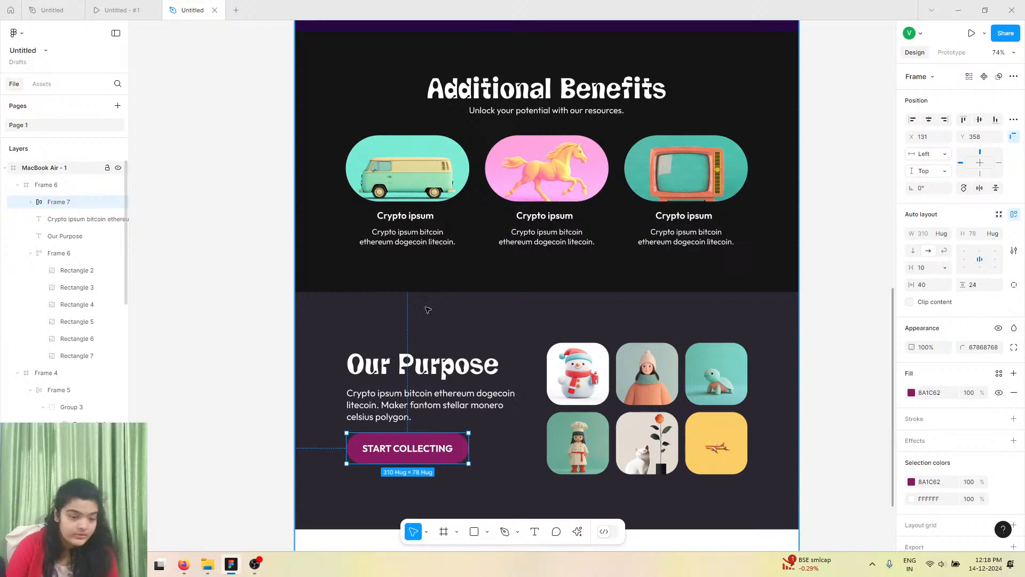
pyautogui.scroll(-7, 402, 470)
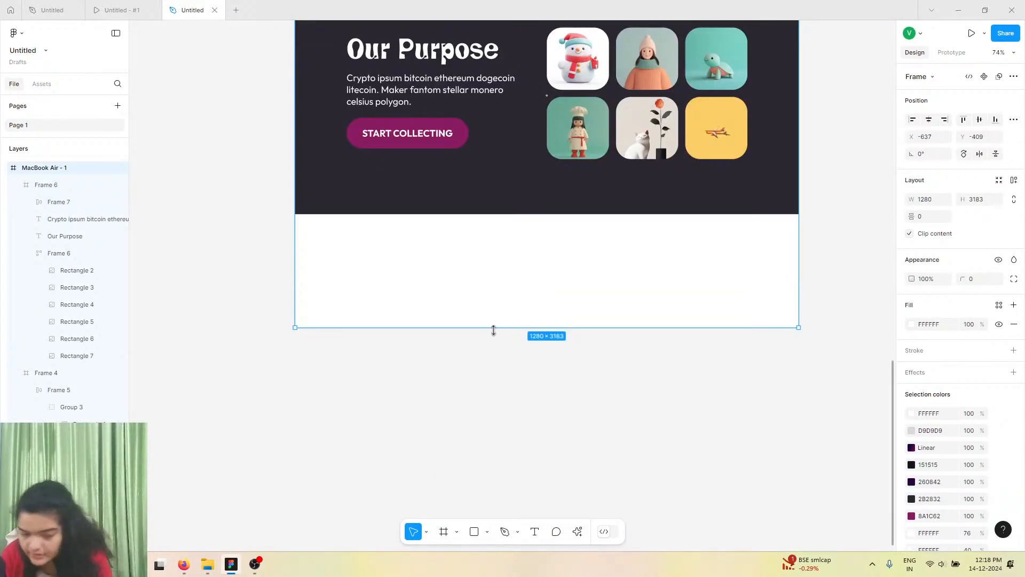
# Lengthen the MacBook Air frame to about 4138 px tall to make room for a testimonials section.
pyautogui.moveTo(493, 330); pyautogui.dragTo(492, 567)
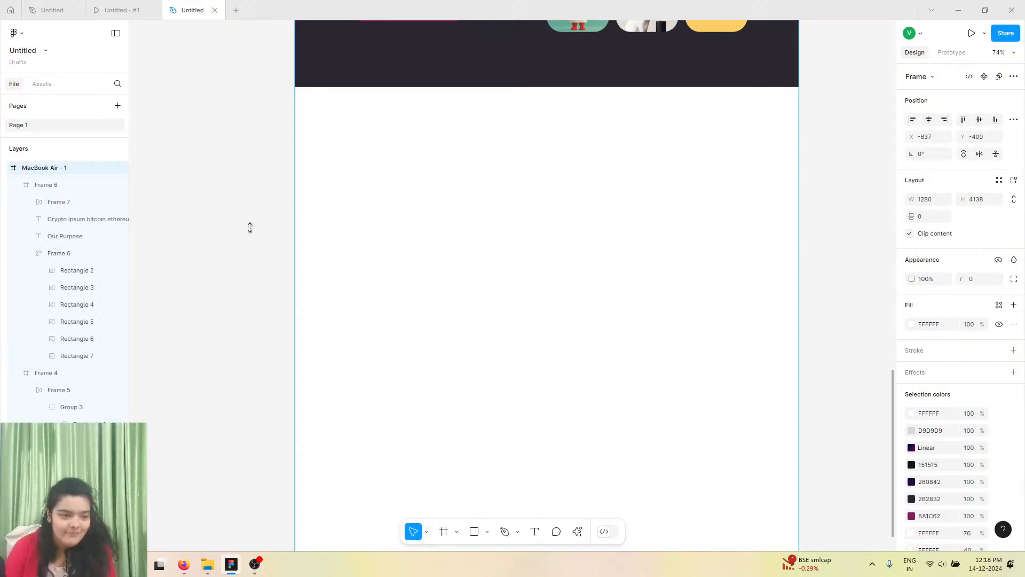
pyautogui.click(130, 10)
pyautogui.scroll(-7, 369, 203)
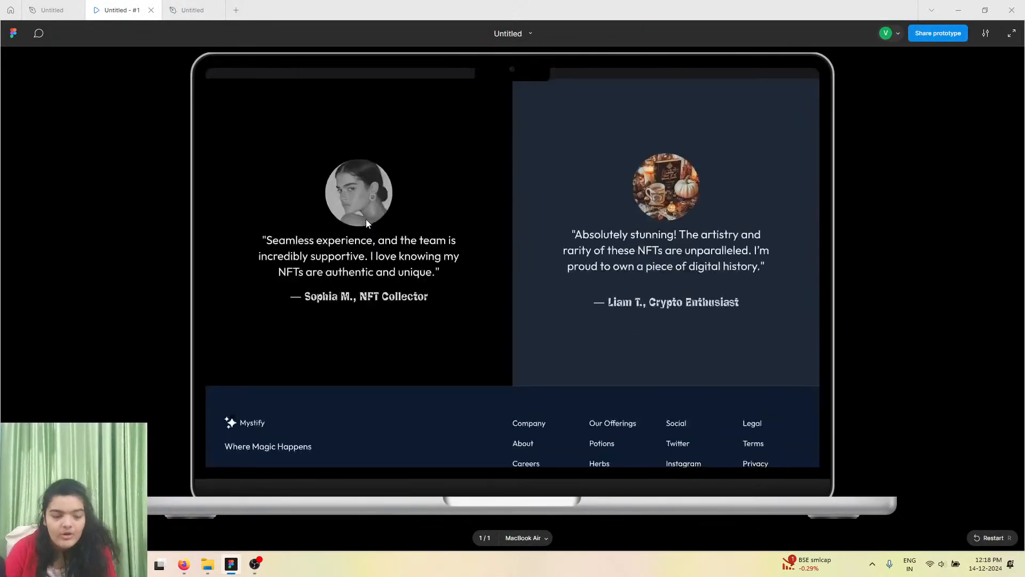
pyautogui.scroll(1, 366, 219)
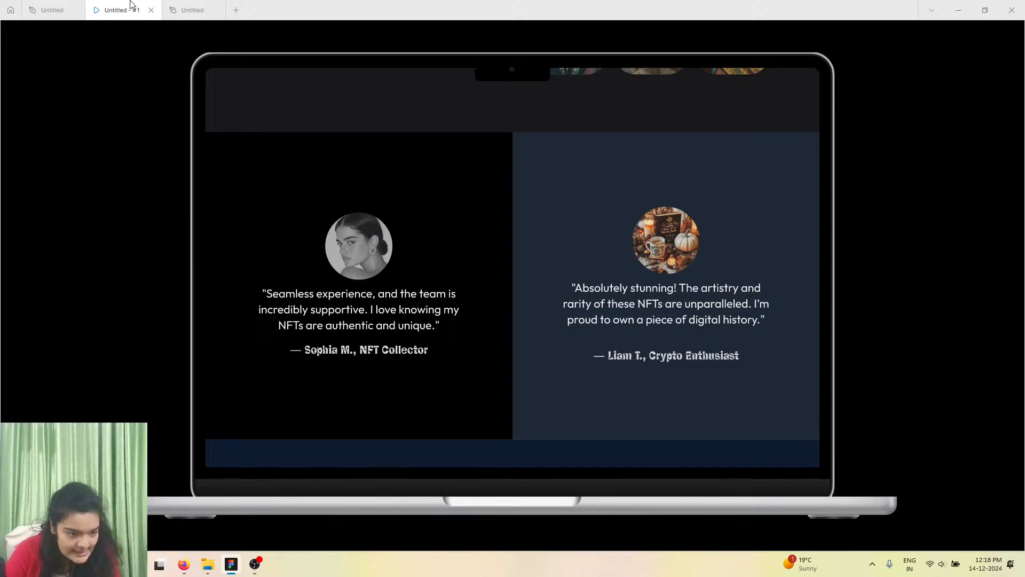
pyautogui.click(211, 8)
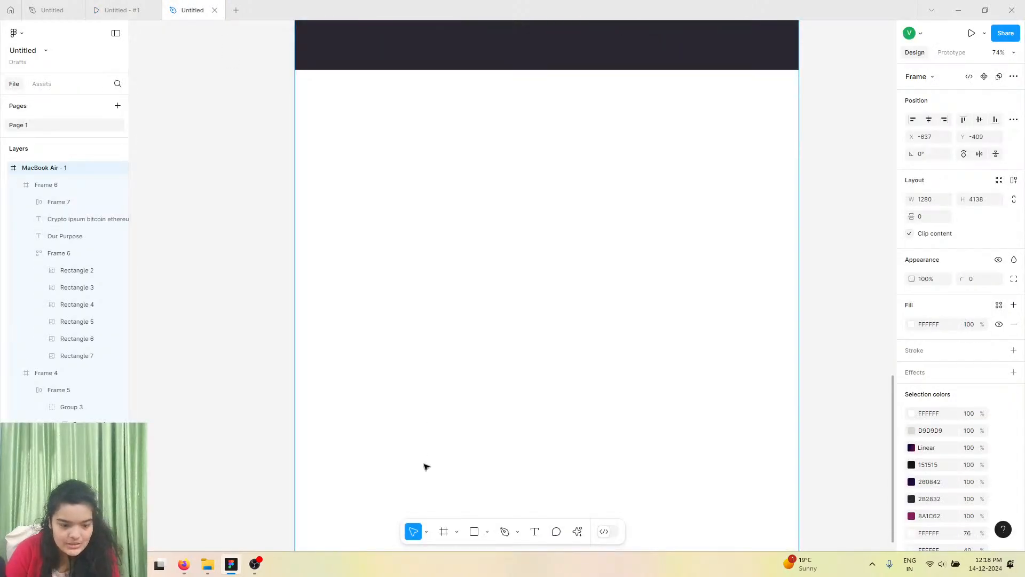
# Draw a full-width frame about 1280 × 762 below the Our Purpose section and add a fill to it.
pyautogui.click(444, 531)
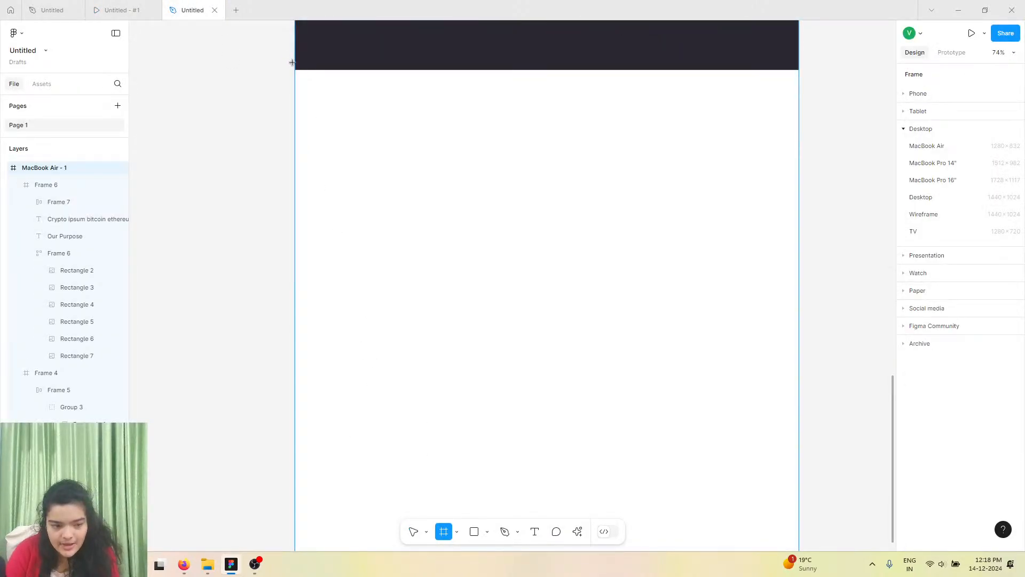
pyautogui.moveTo(296, 70); pyautogui.dragTo(799, 370)
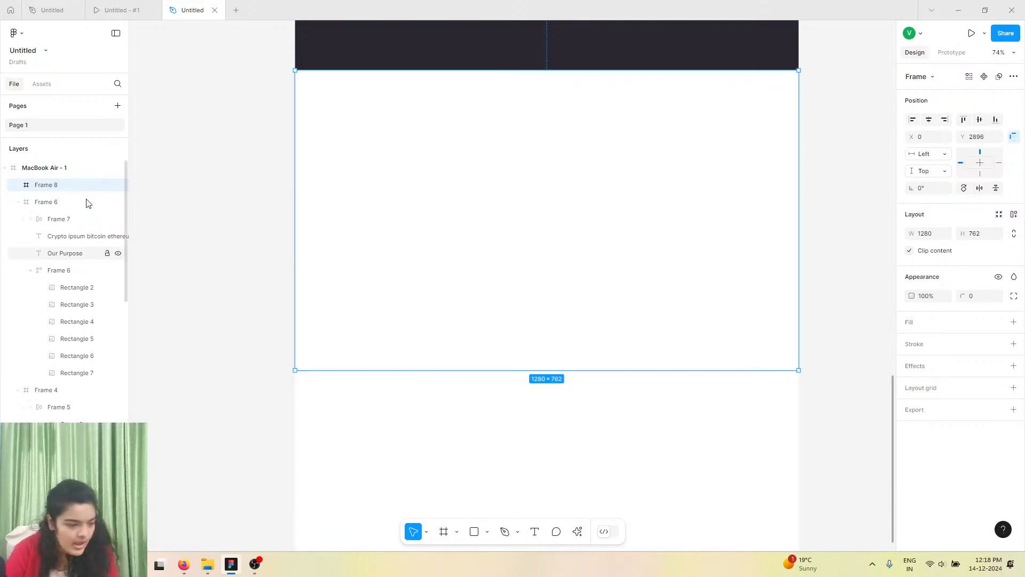
pyautogui.click(1013, 323)
pyautogui.click(911, 341)
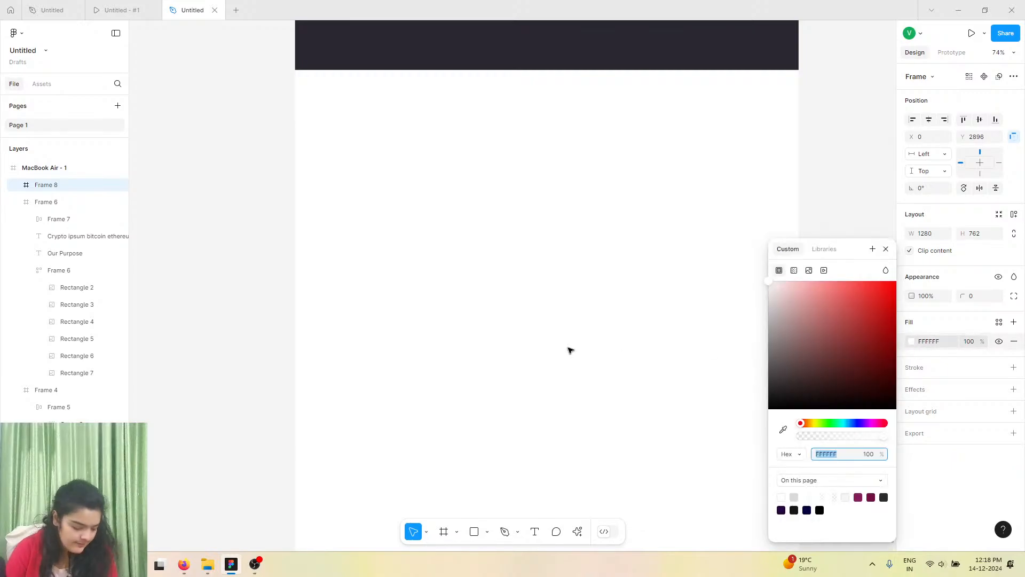
# Try filling the new frame with an eyedropper-sampled colour, darkened to #222541.
pyautogui.scroll(10, 569, 348)
pyautogui.click(142, 6)
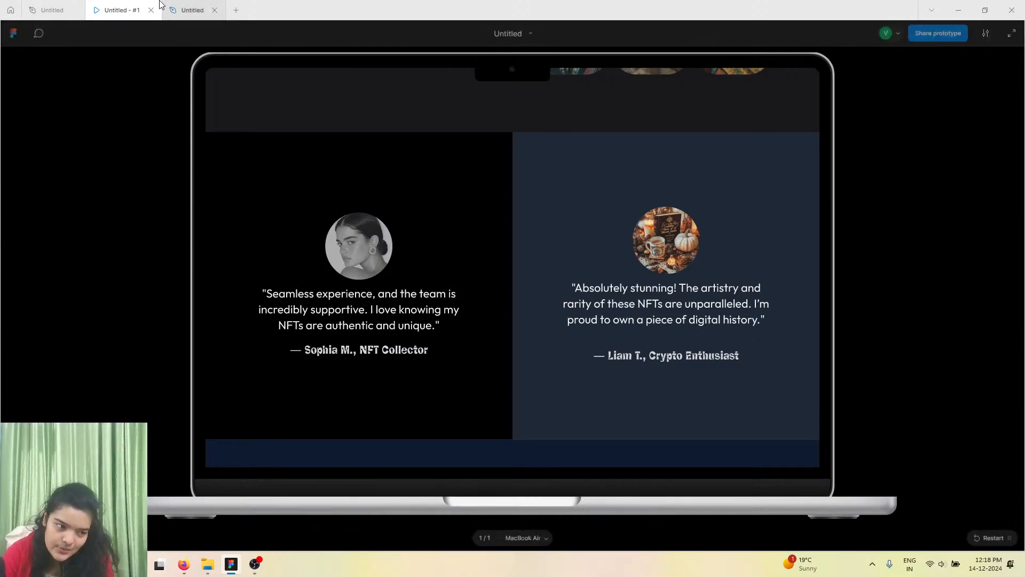
pyautogui.click(189, 9)
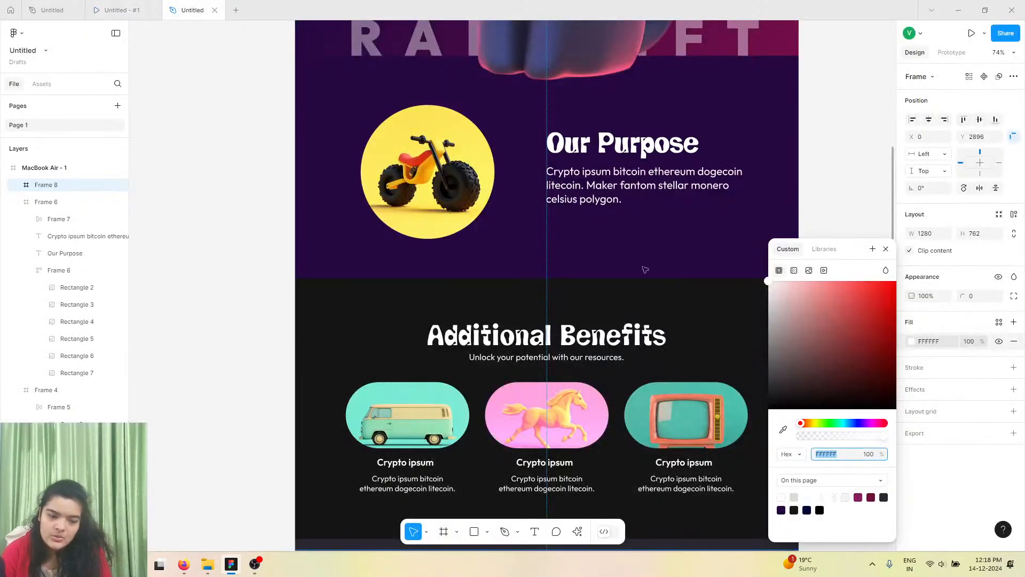
pyautogui.click(782, 430)
pyautogui.scroll(2, 587, 363)
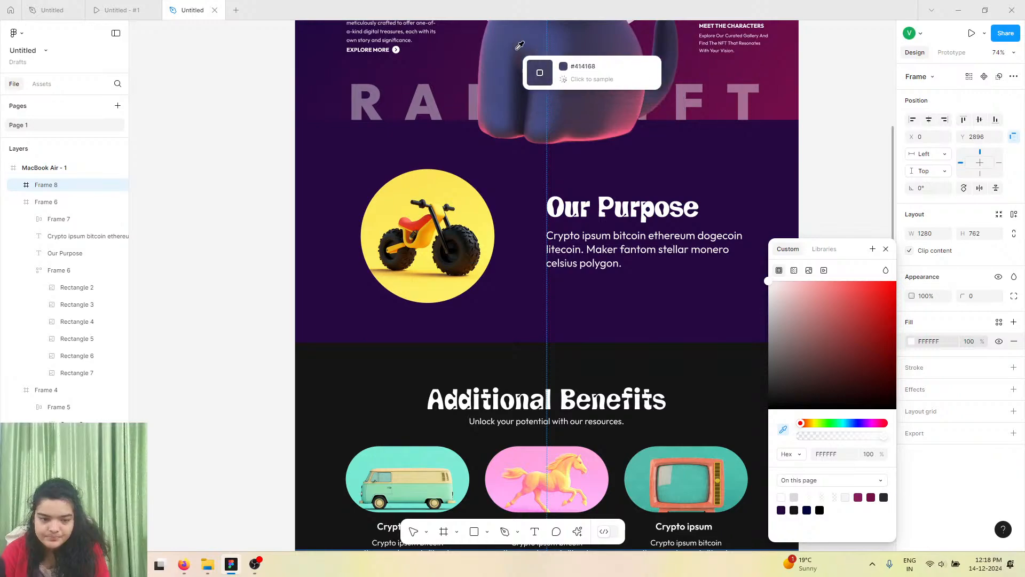
pyautogui.click(519, 47)
pyautogui.scroll(-10, 464, 326)
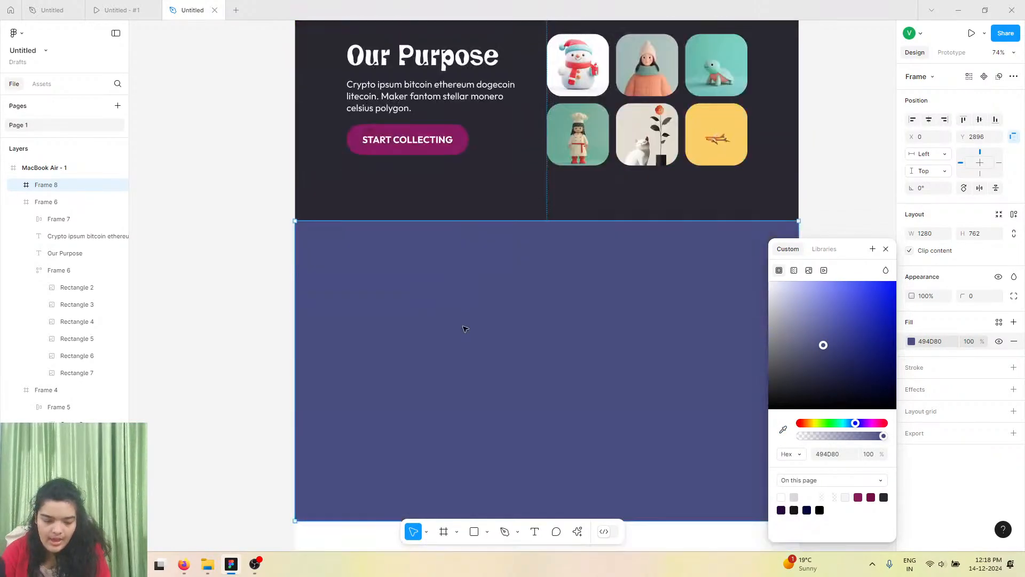
pyautogui.scroll(-3, 464, 328)
pyautogui.moveTo(828, 354); pyautogui.dragTo(830, 380)
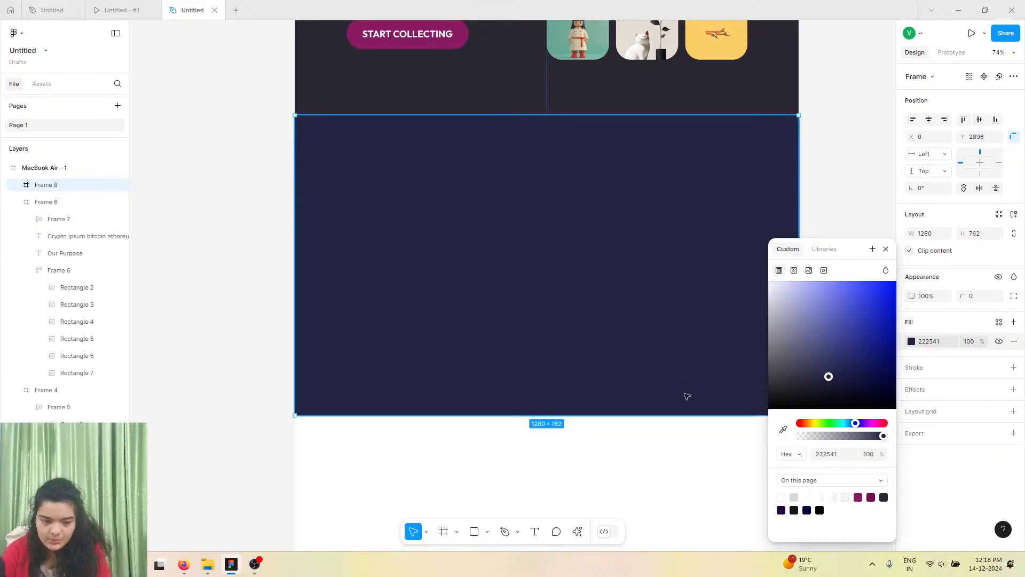
# Shorten the new frame to about 747 px high and sample the hero's dark purple #260842 as its fill.
pyautogui.moveTo(651, 416); pyautogui.dragTo(652, 409)
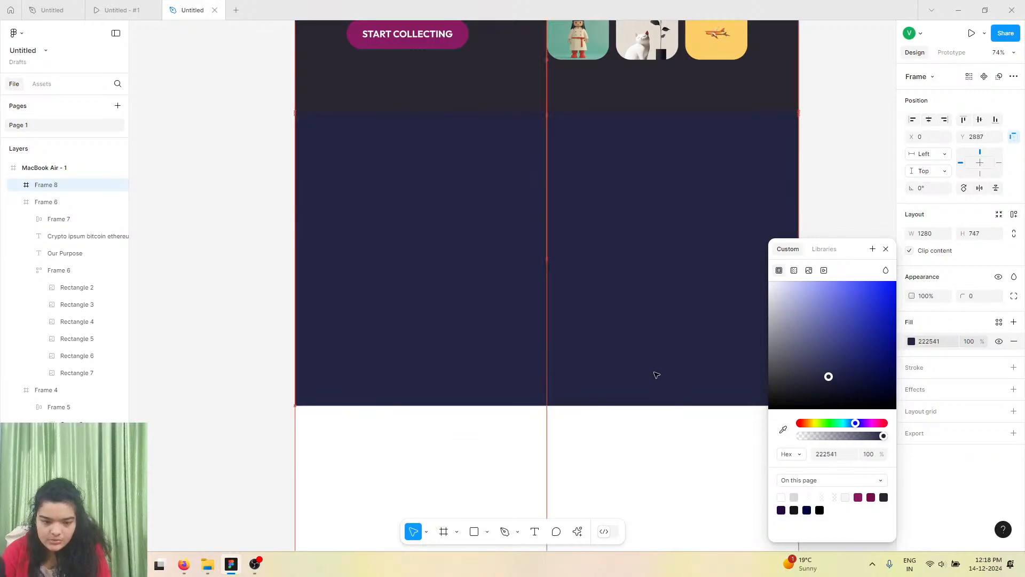
pyautogui.click(783, 428)
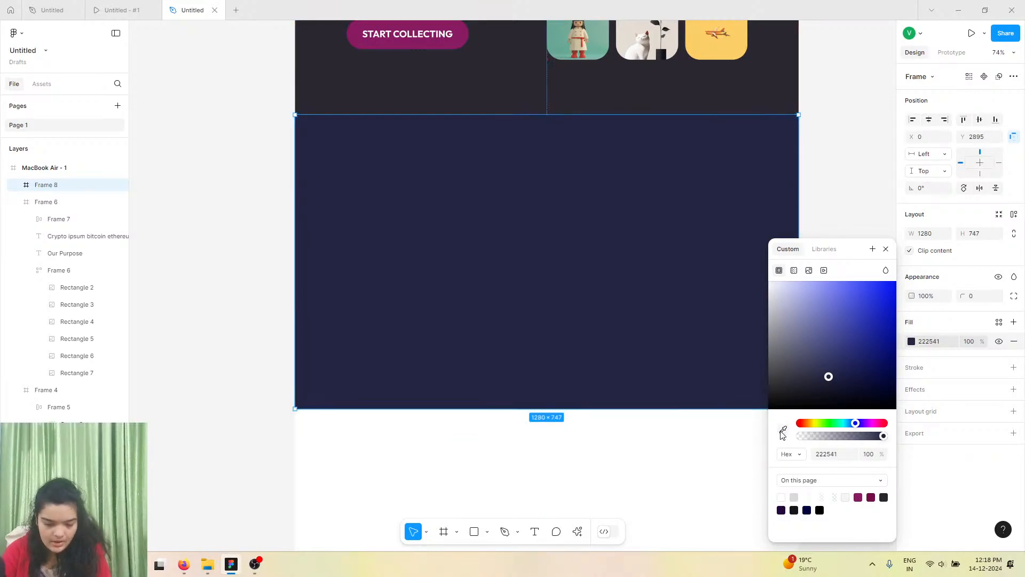
pyautogui.scroll(8, 647, 374)
pyautogui.scroll(15, 648, 373)
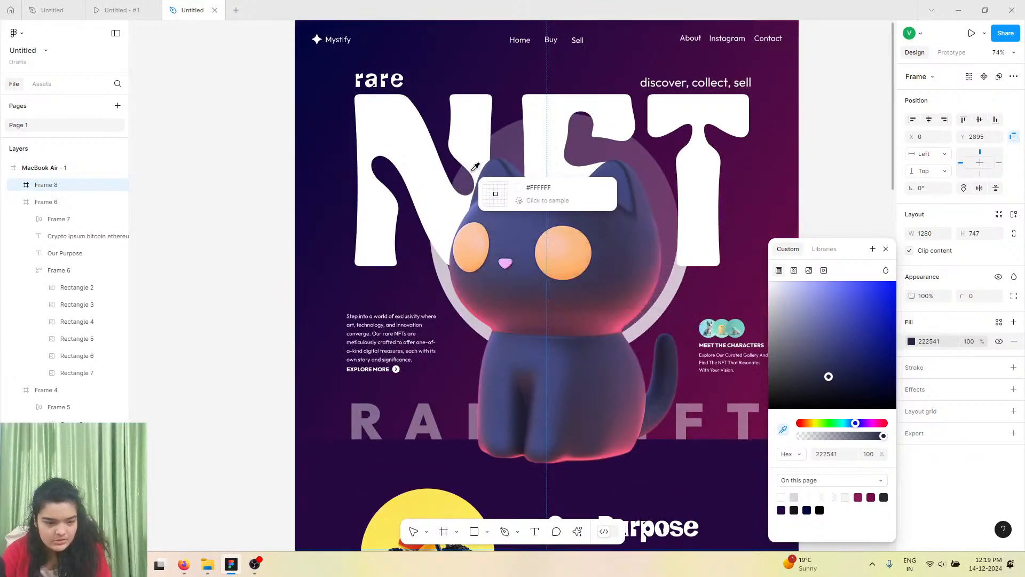
pyautogui.click(459, 160)
pyautogui.scroll(-15, 489, 263)
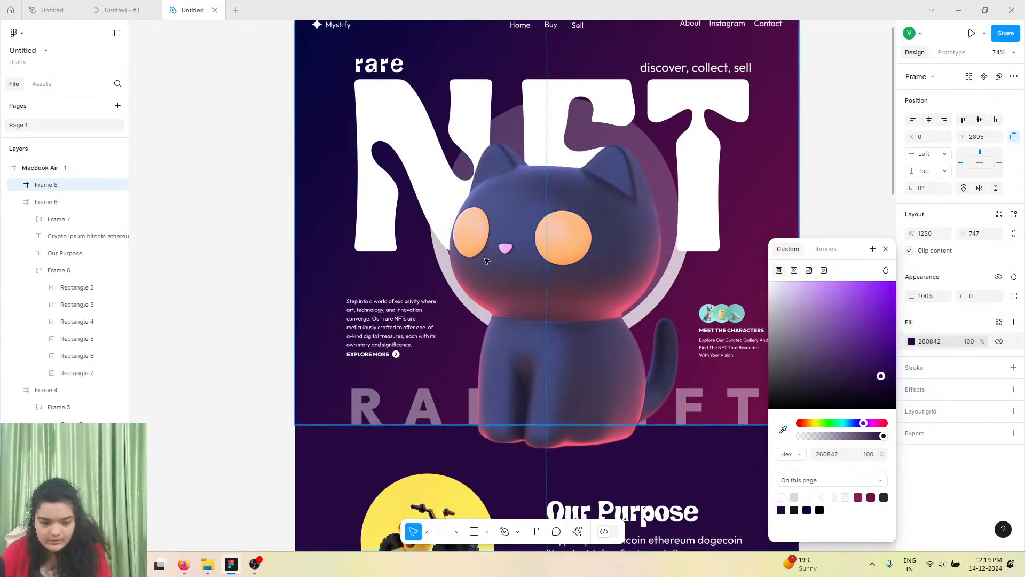
pyautogui.scroll(-12, 490, 264)
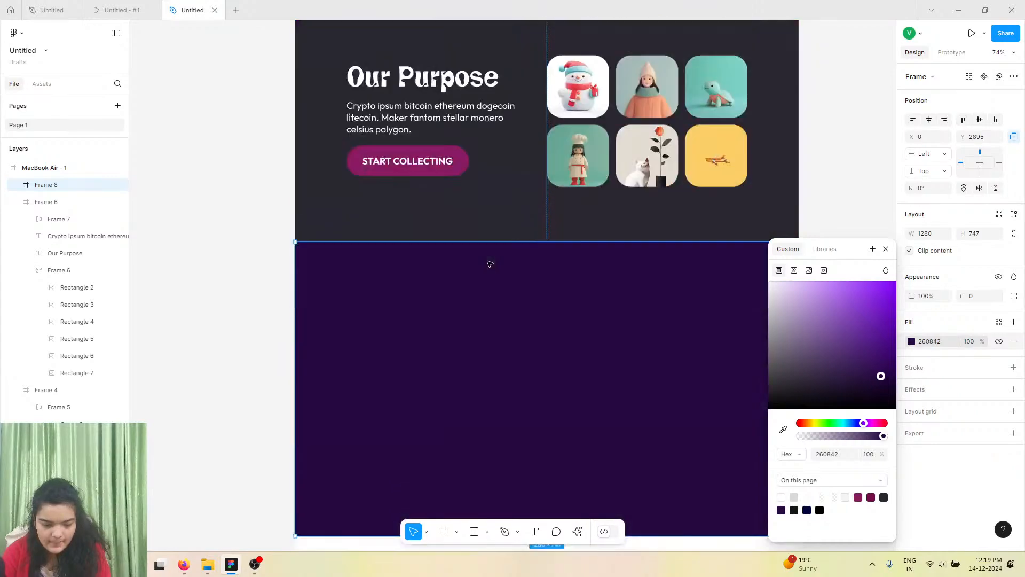
pyautogui.scroll(4, 557, 312)
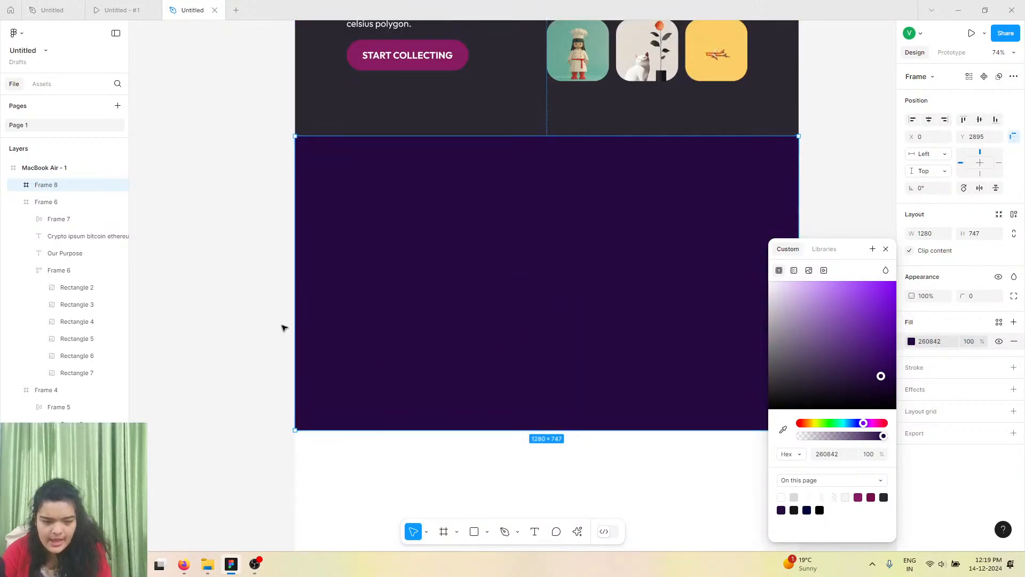
# Draw a frame about 640 × 746 covering the left half of the new section.
pyautogui.click(495, 492)
pyautogui.click(472, 533)
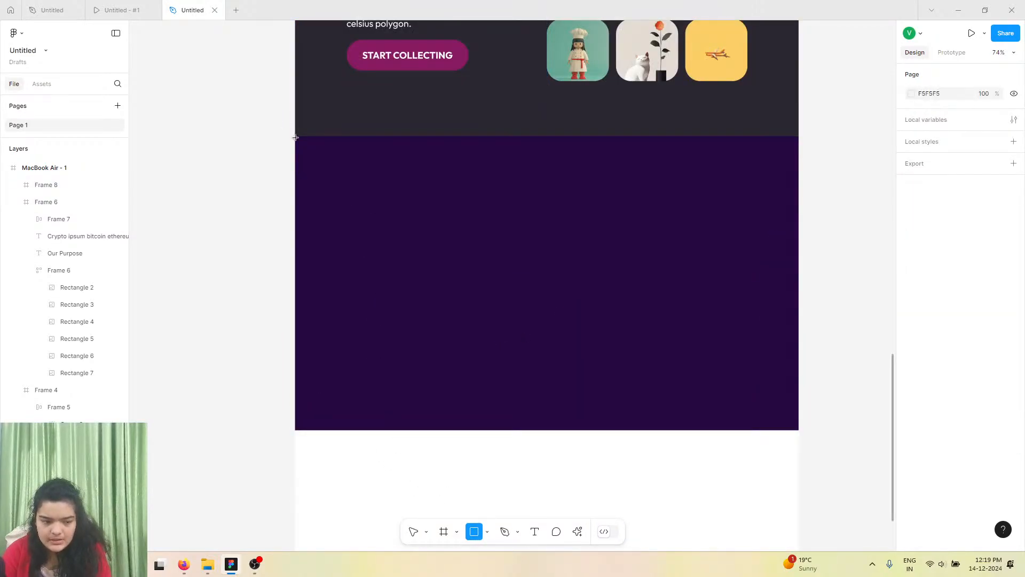
pyautogui.press('f')
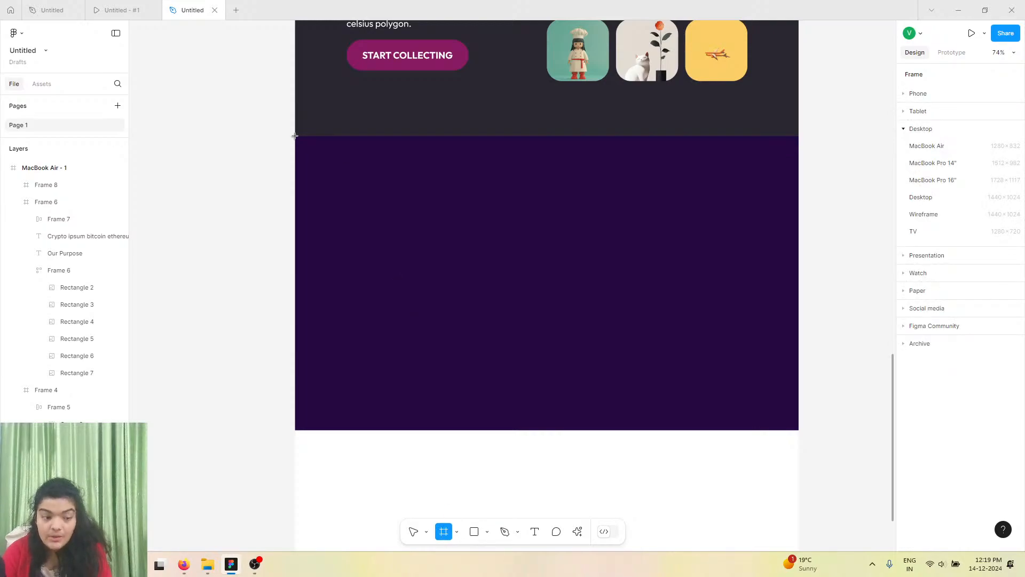
pyautogui.moveTo(296, 137); pyautogui.dragTo(548, 429)
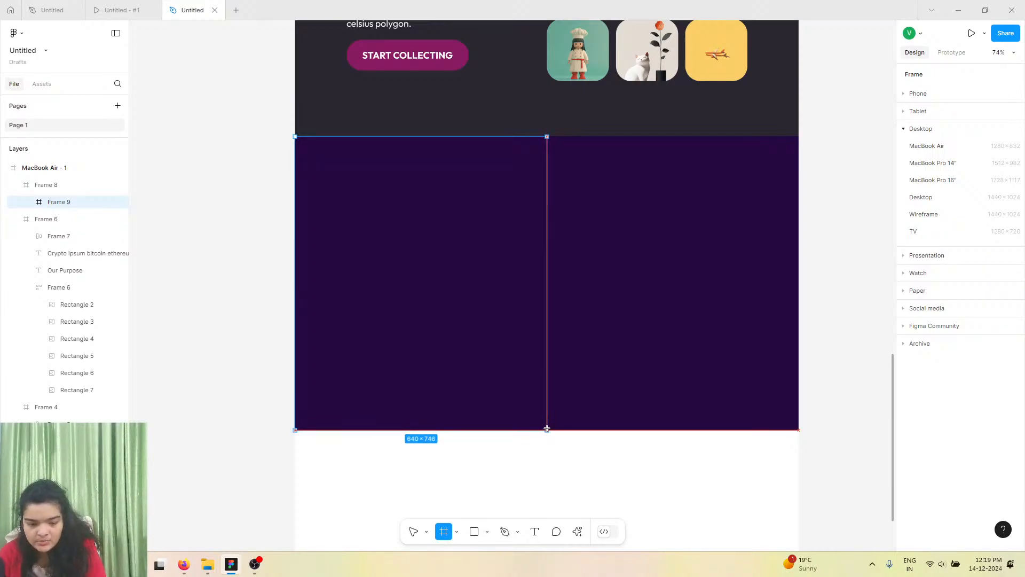
pyautogui.moveTo(547, 428); pyautogui.dragTo(546, 430)
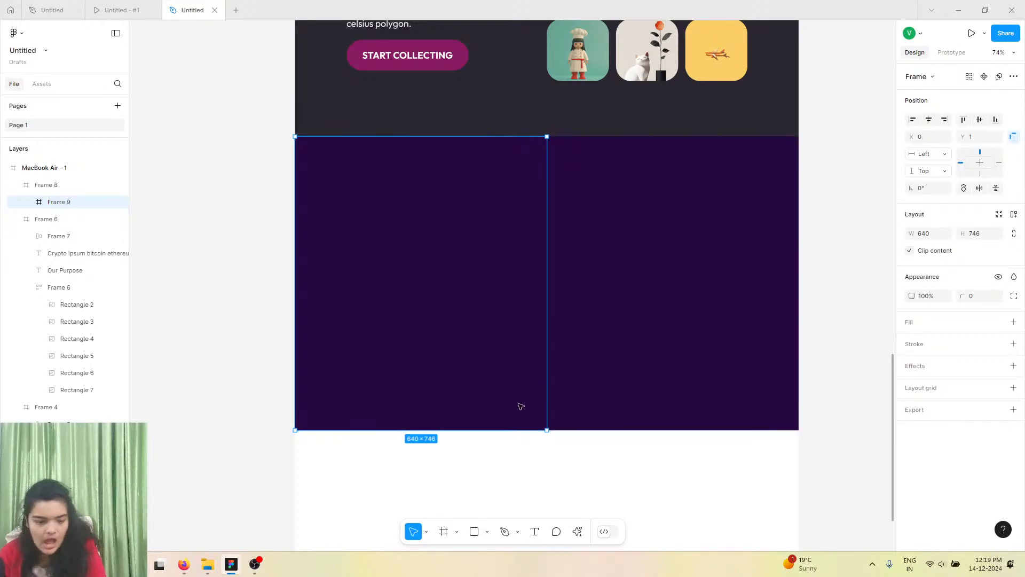
# Give the left-half frame a white fill at 15% opacity.
pyautogui.click(1013, 322)
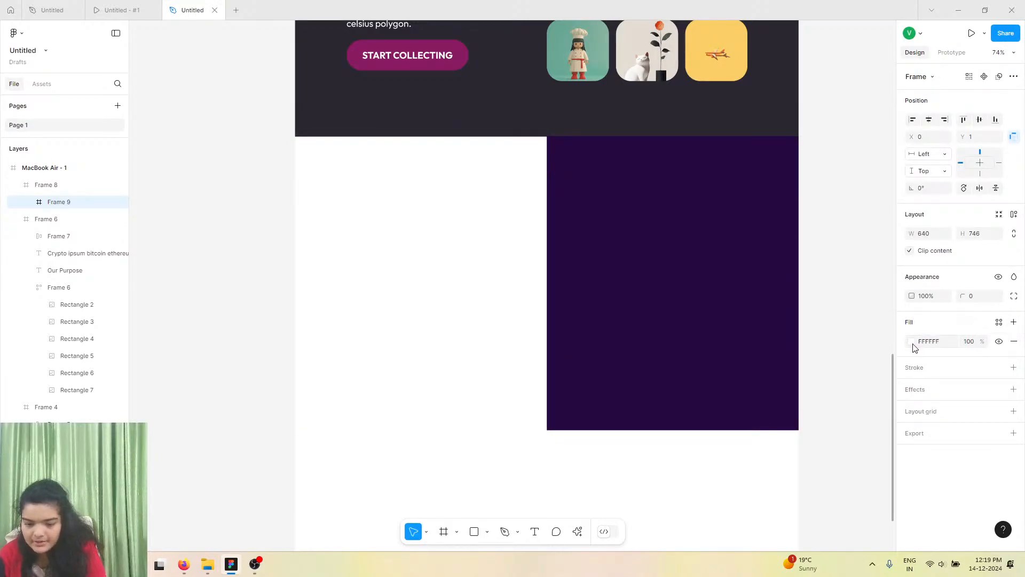
pyautogui.click(910, 343)
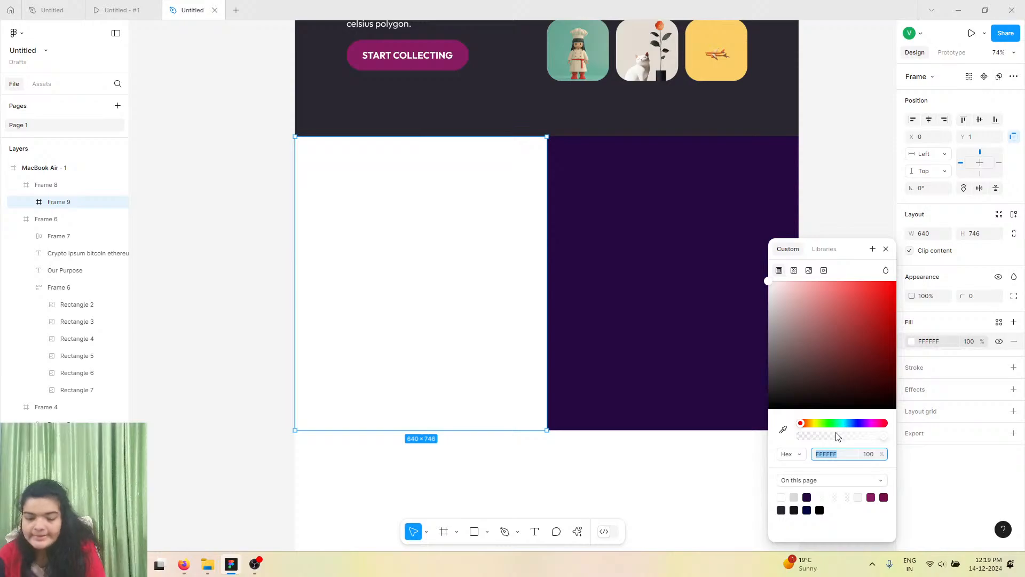
pyautogui.moveTo(837, 436); pyautogui.dragTo(814, 447)
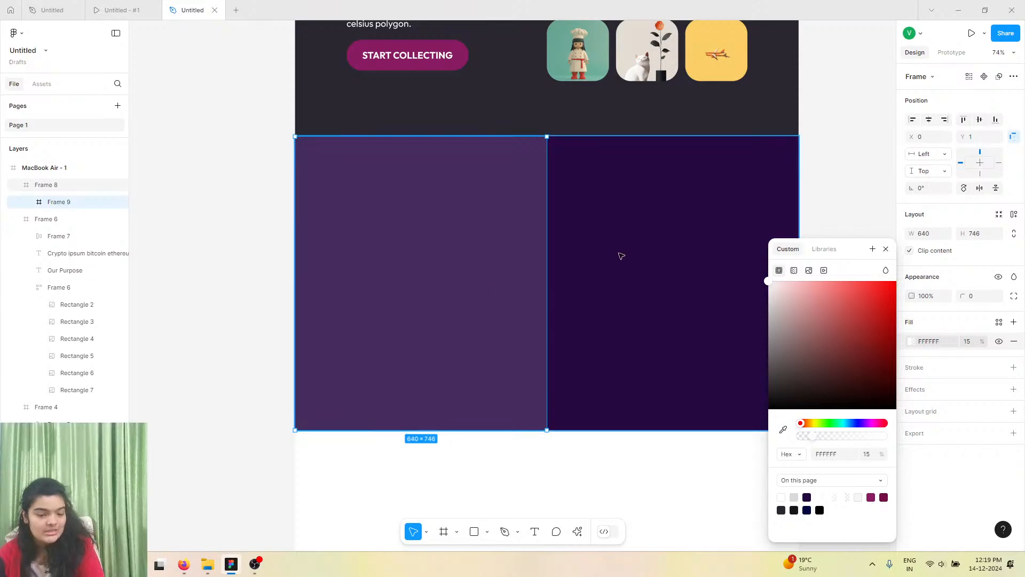
# Draw a circle about 275 × 275 px near the top of the left-half frame.
pyautogui.click(487, 532)
pyautogui.click(504, 464)
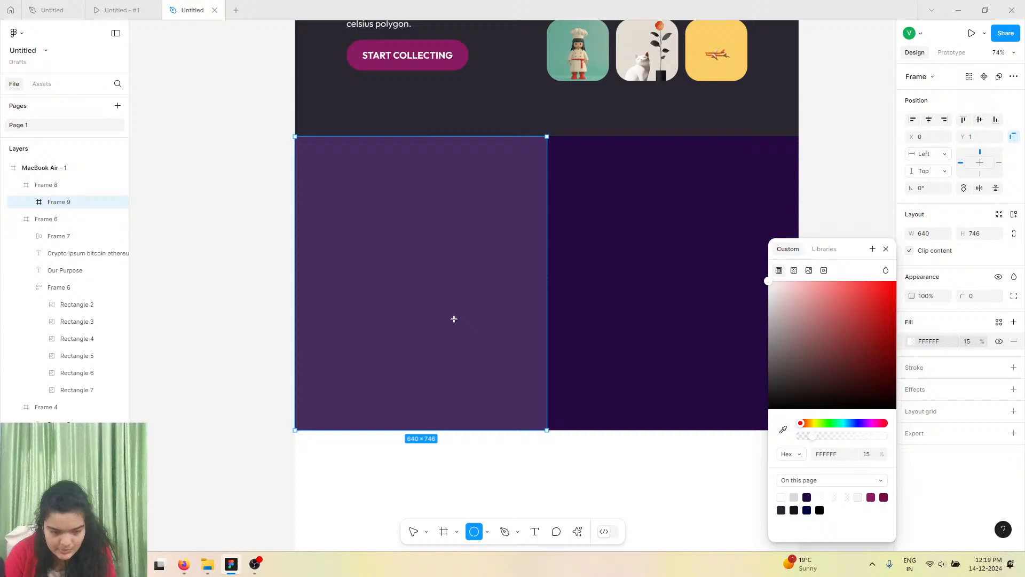
pyautogui.click(419, 233)
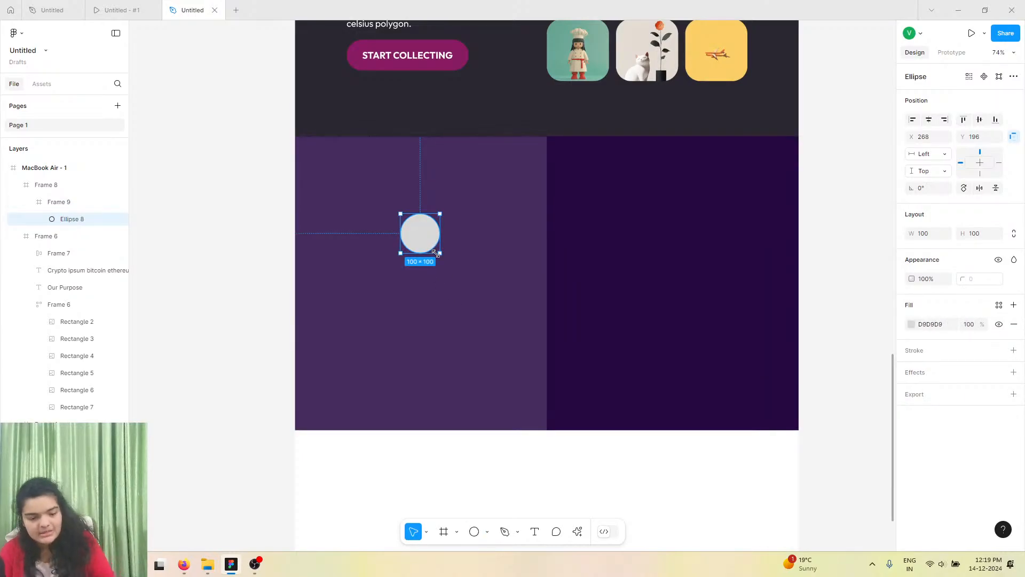
pyautogui.moveTo(440, 252); pyautogui.dragTo(505, 322)
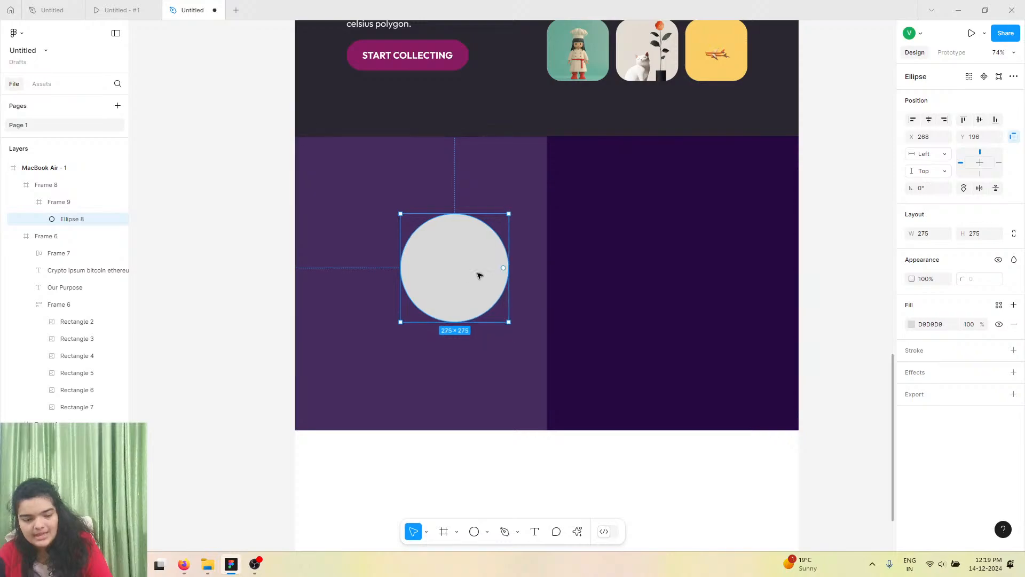
pyautogui.moveTo(479, 275); pyautogui.dragTo(451, 255)
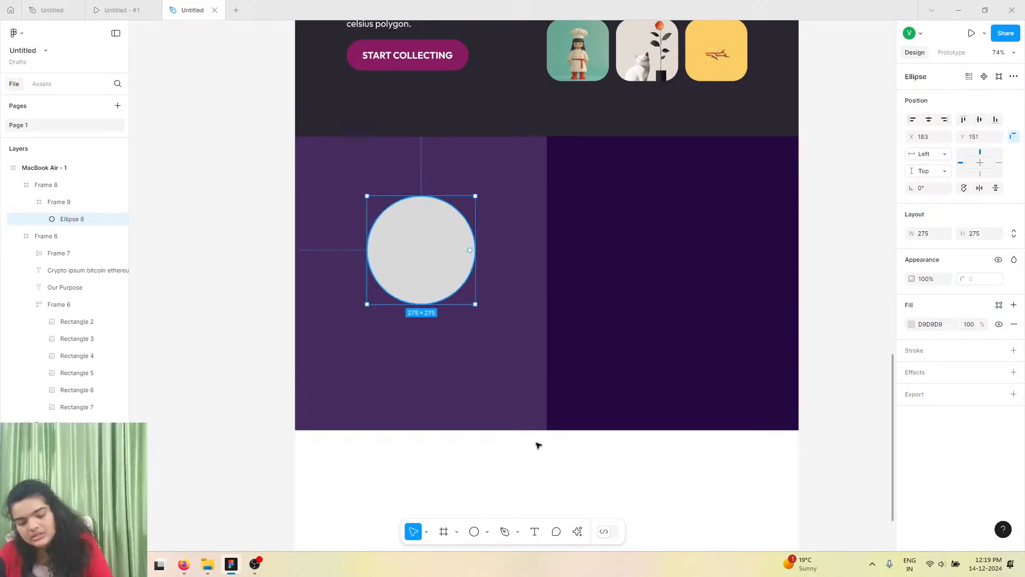
# Fill the circle with a Lummi stock photo of a woman's face.
pyautogui.click(580, 534)
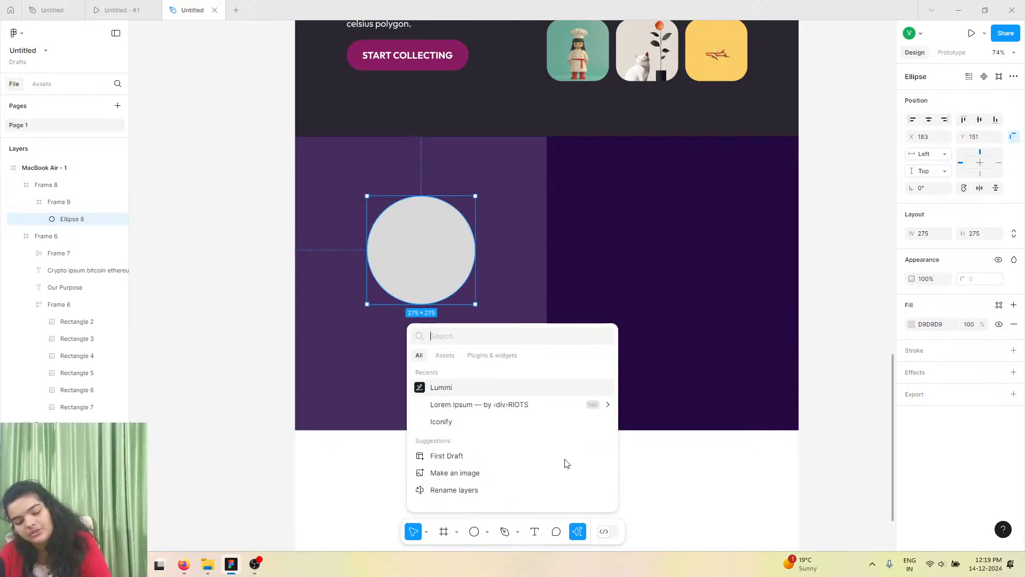
pyautogui.click(532, 394)
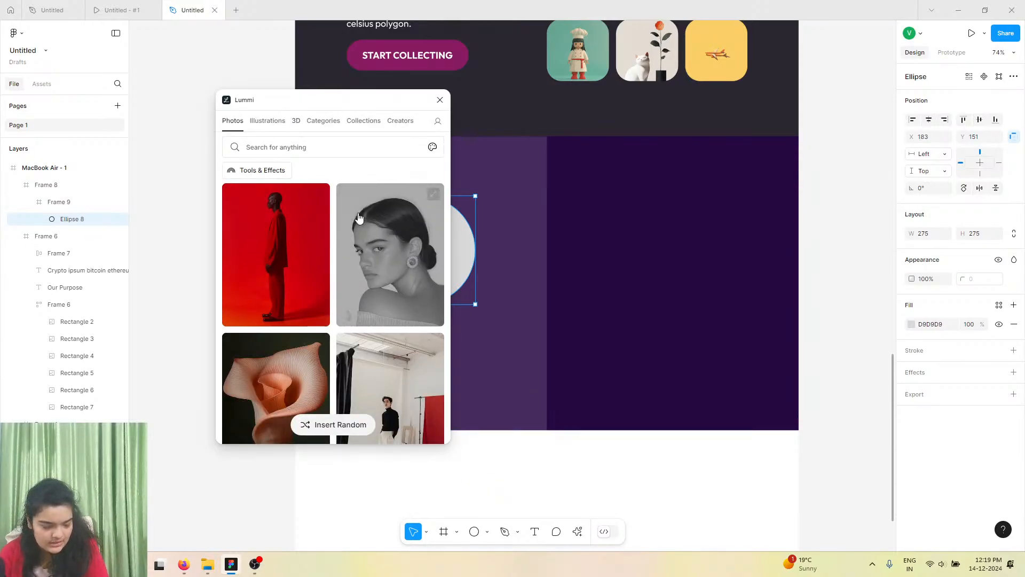
pyautogui.scroll(-5, 378, 297)
pyautogui.scroll(-5, 378, 297)
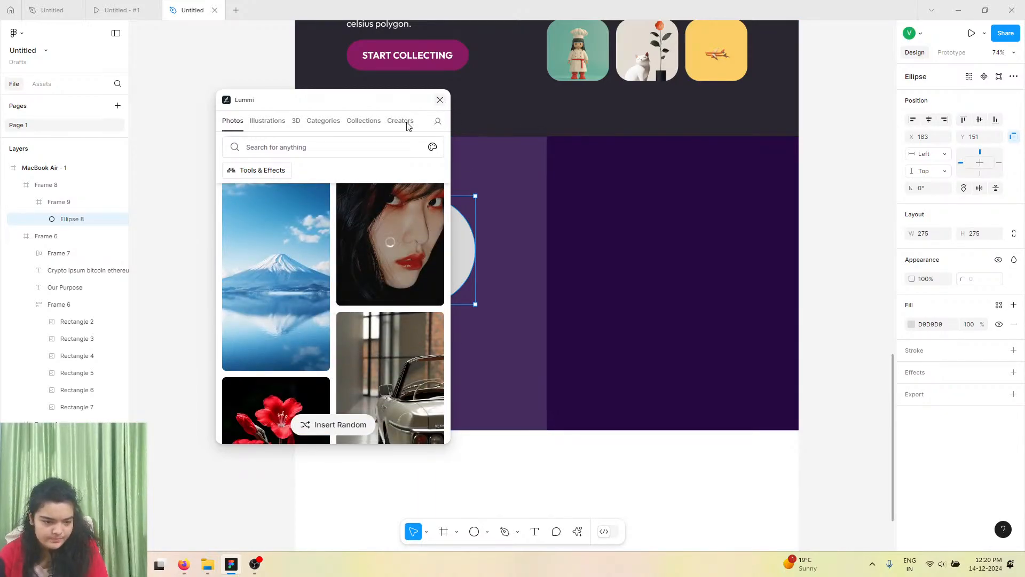
# Copy the first testimonial's quote text from the reference design.
pyautogui.click(159, 9)
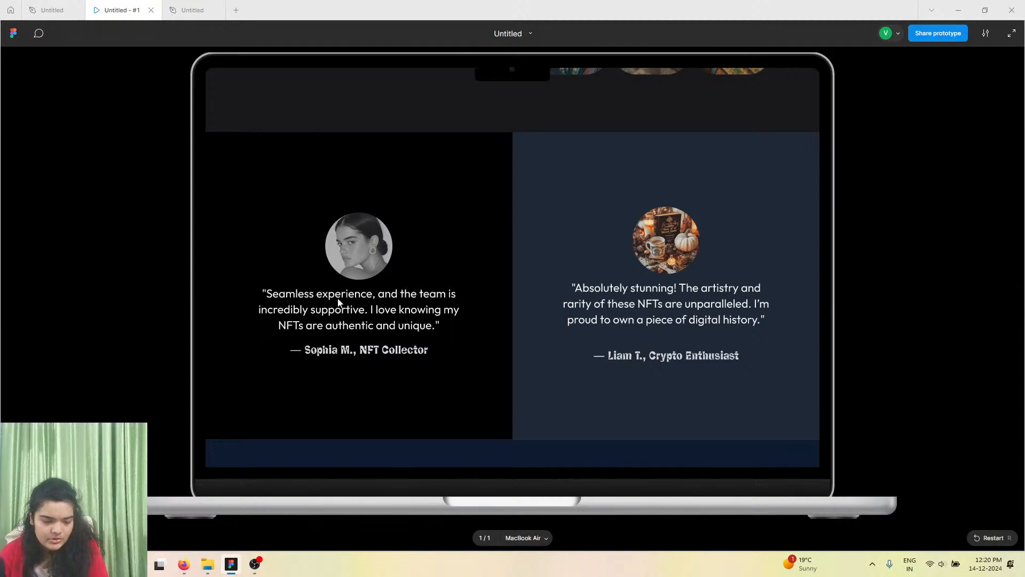
pyautogui.click(77, 4)
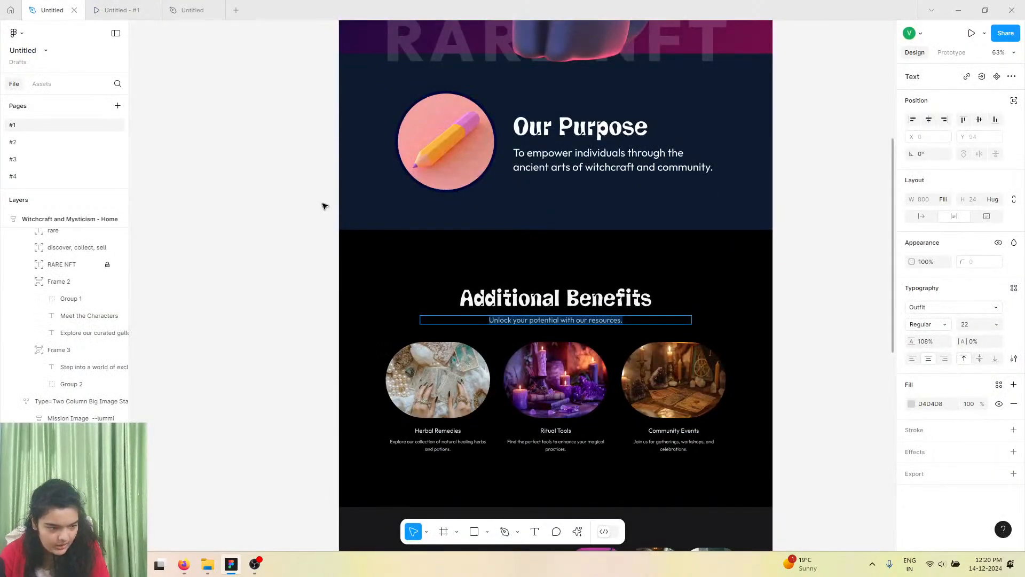
pyautogui.scroll(-5, 326, 205)
pyautogui.scroll(-4, 335, 229)
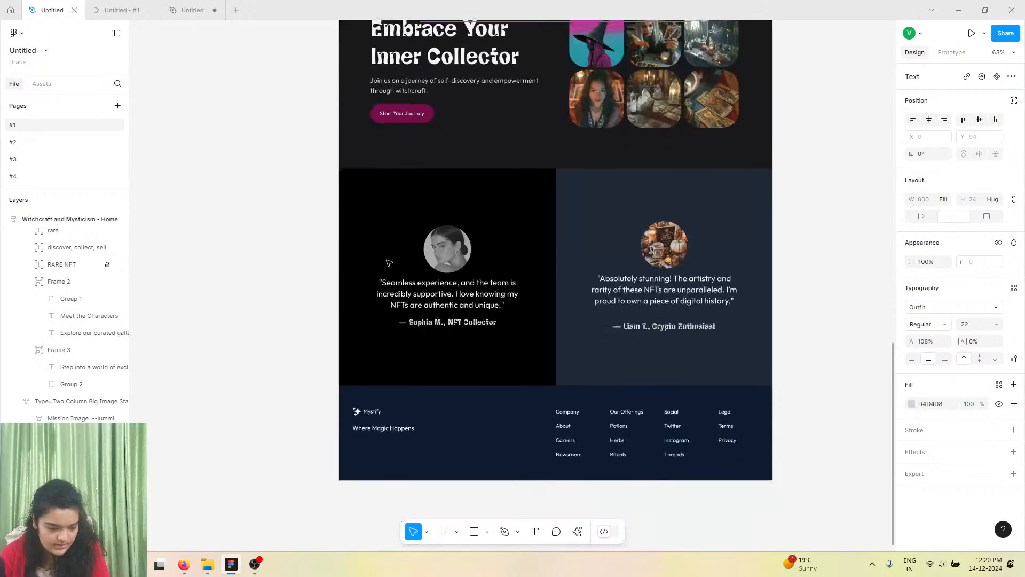
pyautogui.doubleClick(416, 289)
pyautogui.rightClick(415, 288)
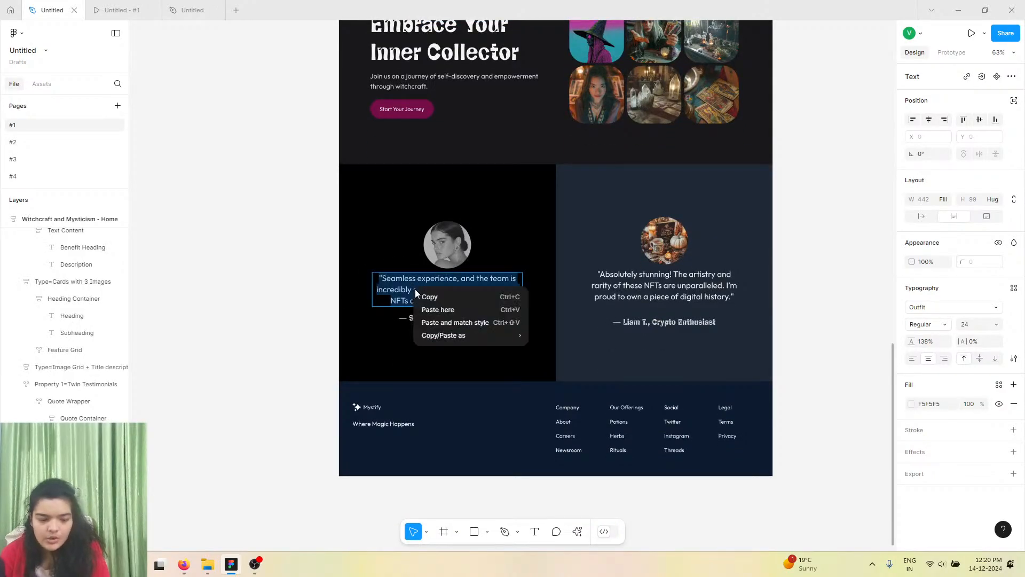
pyautogui.click(430, 300)
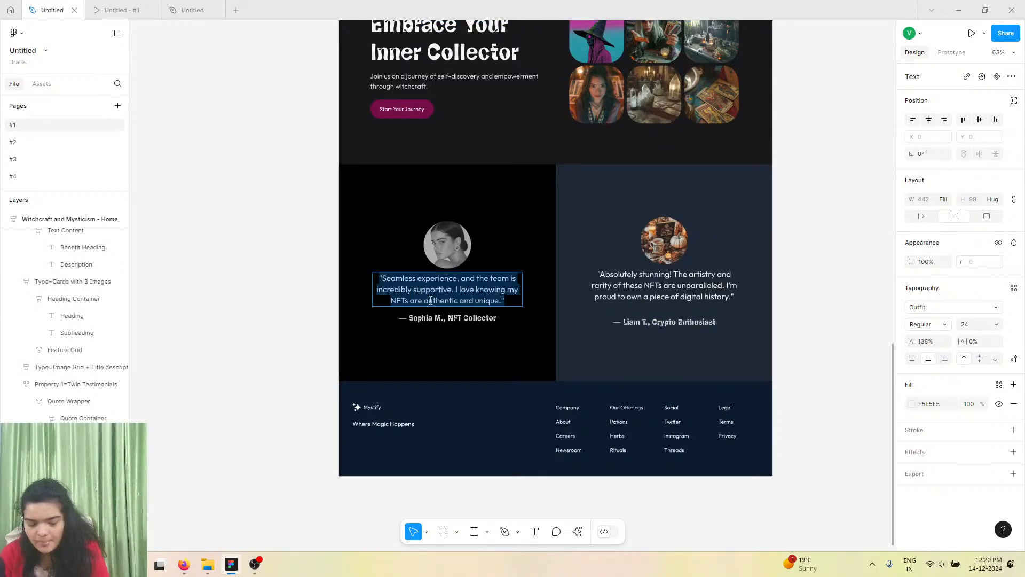
# Paste the quote as a new text layer below the circle, matching the frame's text style.
pyautogui.click(171, 7)
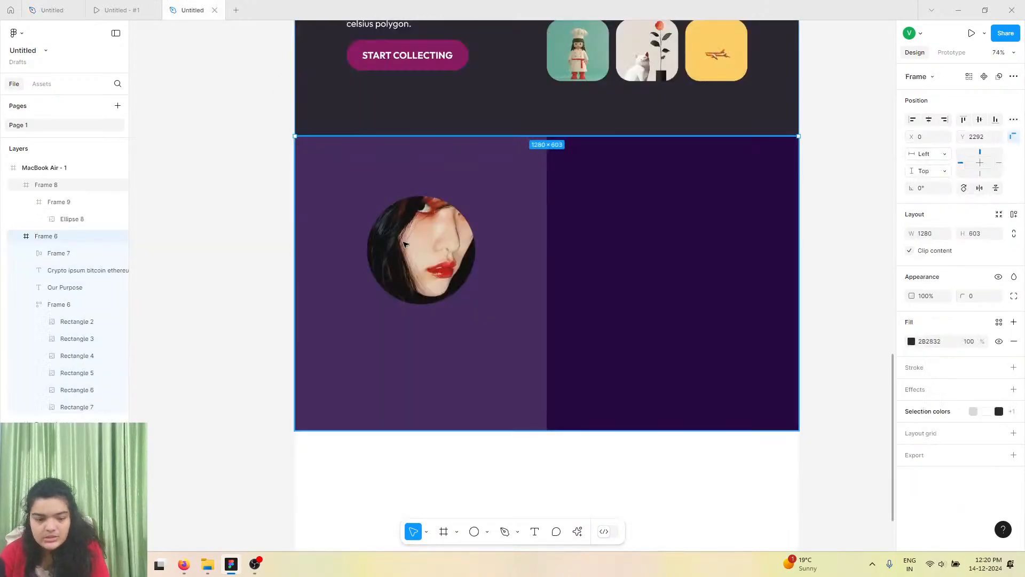
pyautogui.click(536, 532)
pyautogui.click(366, 328)
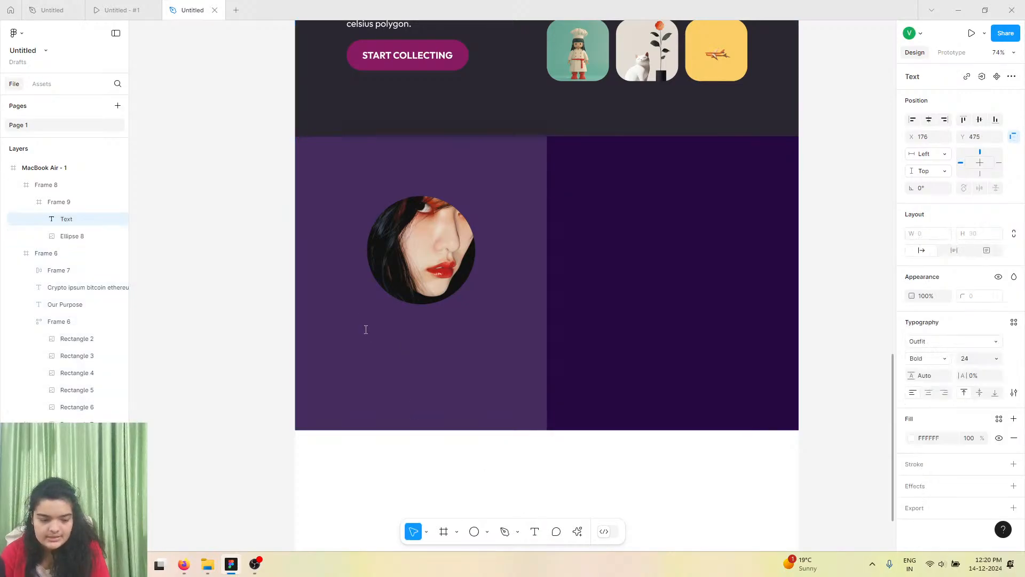
pyautogui.rightClick(367, 330)
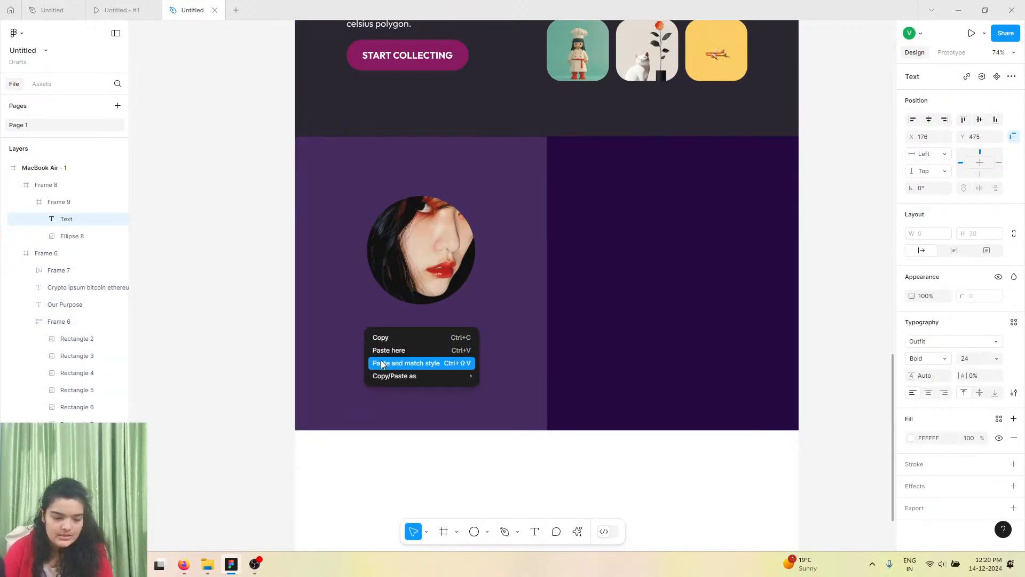
pyautogui.click(411, 362)
pyautogui.press('Escape')
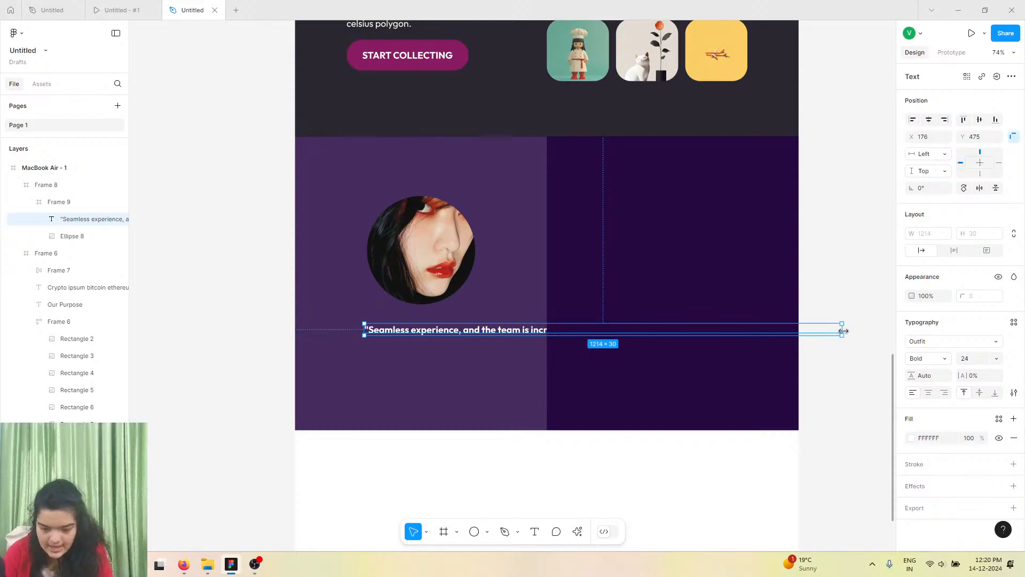
# Wrap the quote at about 414 px wide and set it to Regular weight, size 36.
pyautogui.moveTo(640, 315); pyautogui.dragTo(527, 320)
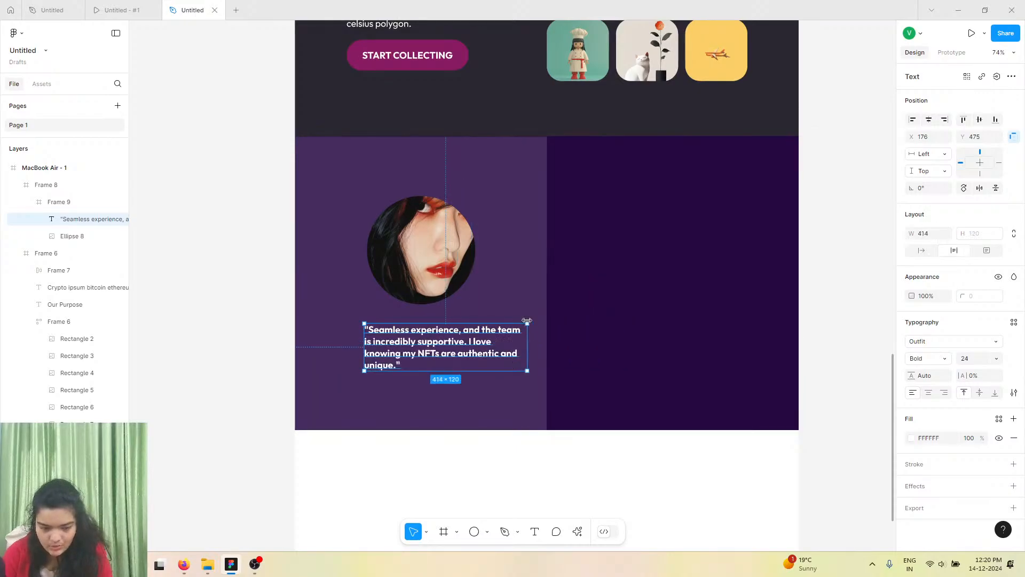
pyautogui.click(935, 365)
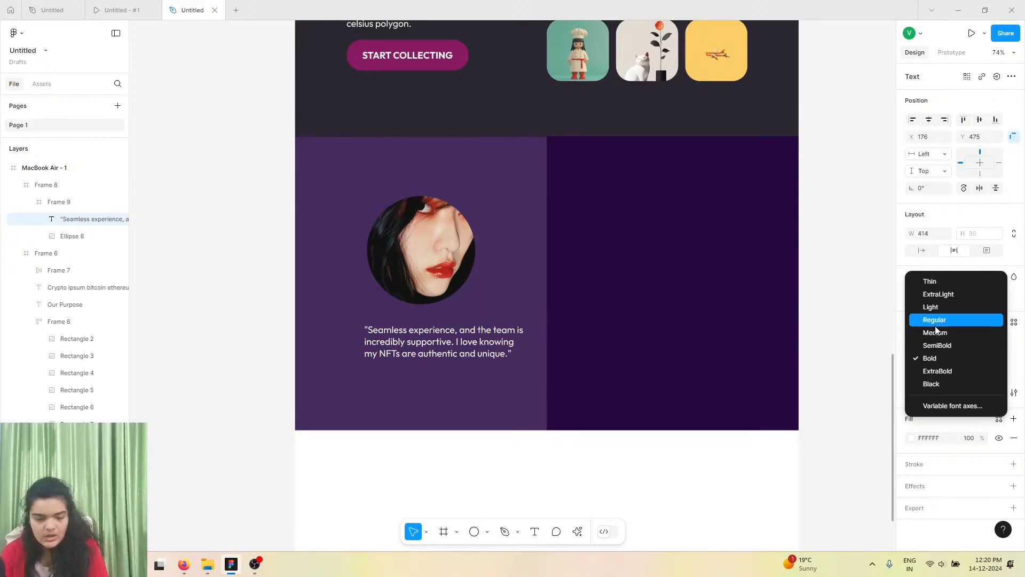
pyautogui.click(939, 323)
pyautogui.click(998, 360)
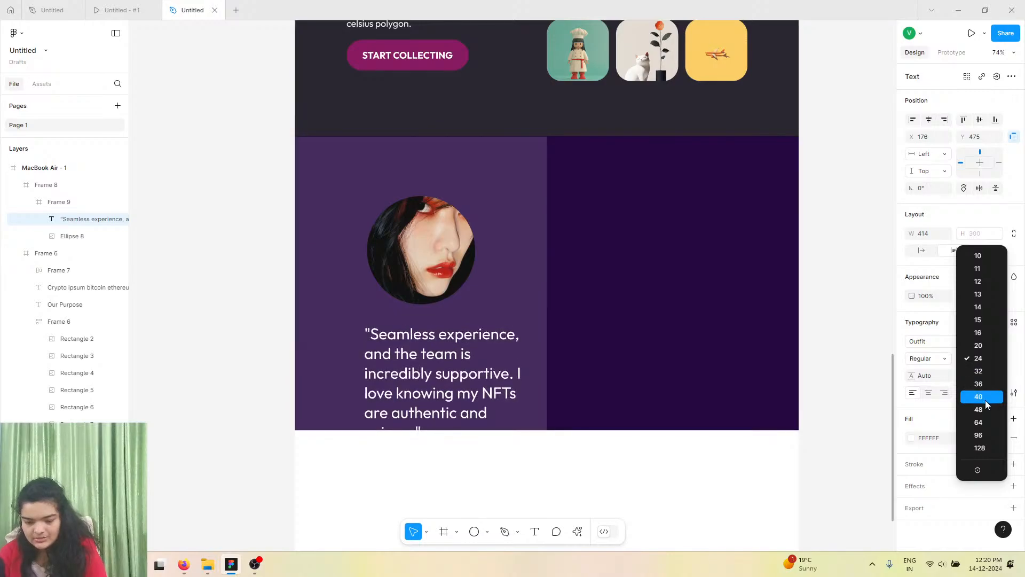
pyautogui.click(985, 383)
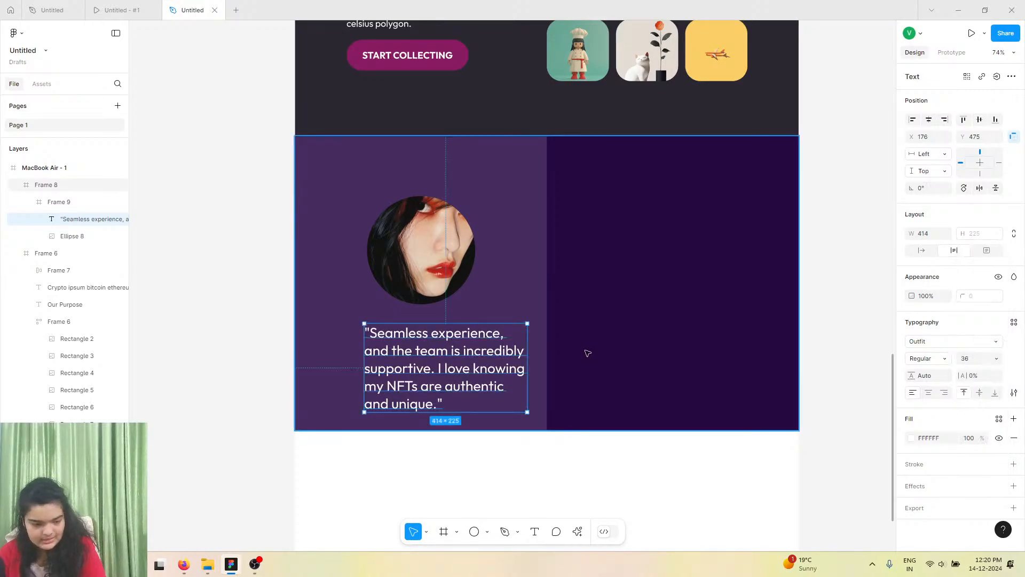
# Center-align the quote, widen its box to about 534 px, and set its font size to 28.
pyautogui.click(928, 392)
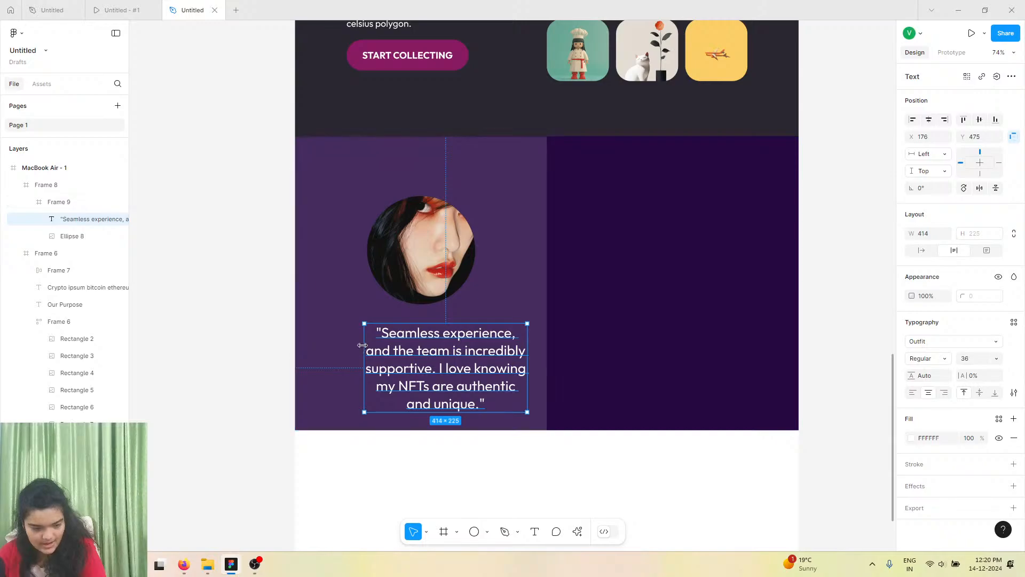
pyautogui.moveTo(340, 338); pyautogui.dragTo(316, 341)
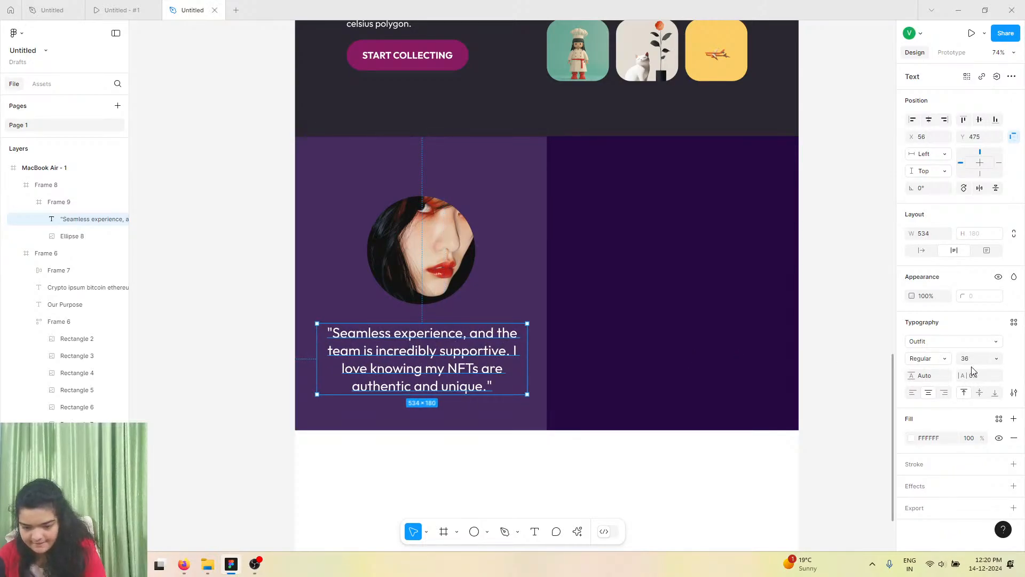
pyautogui.click(996, 358)
pyautogui.click(977, 344)
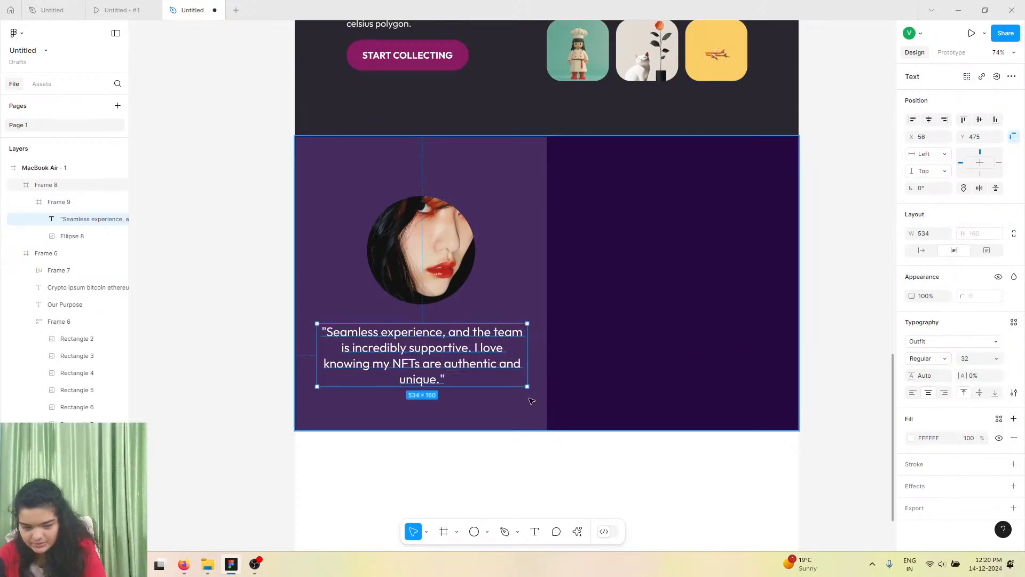
pyautogui.click(970, 357)
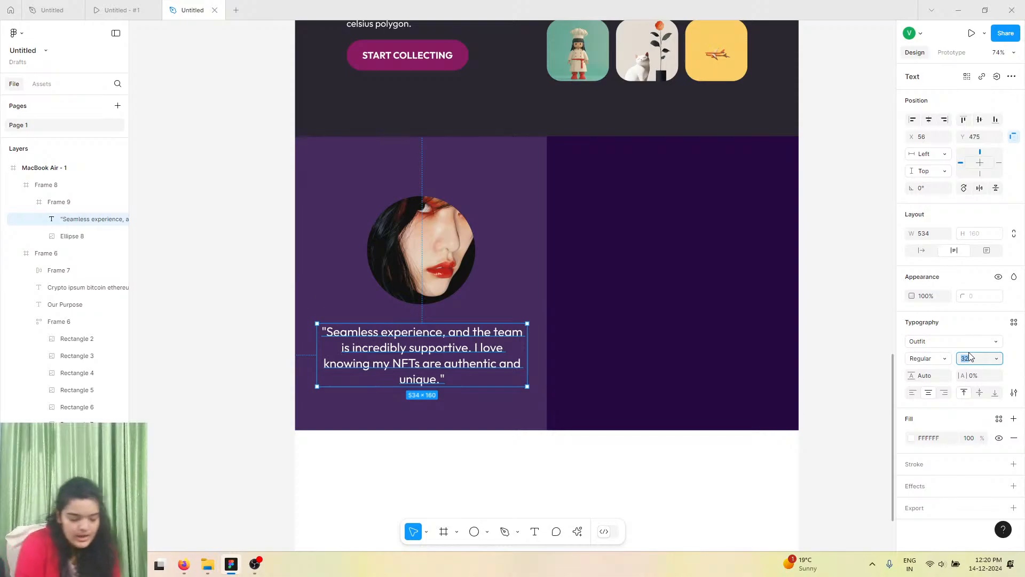
pyautogui.press('Return')
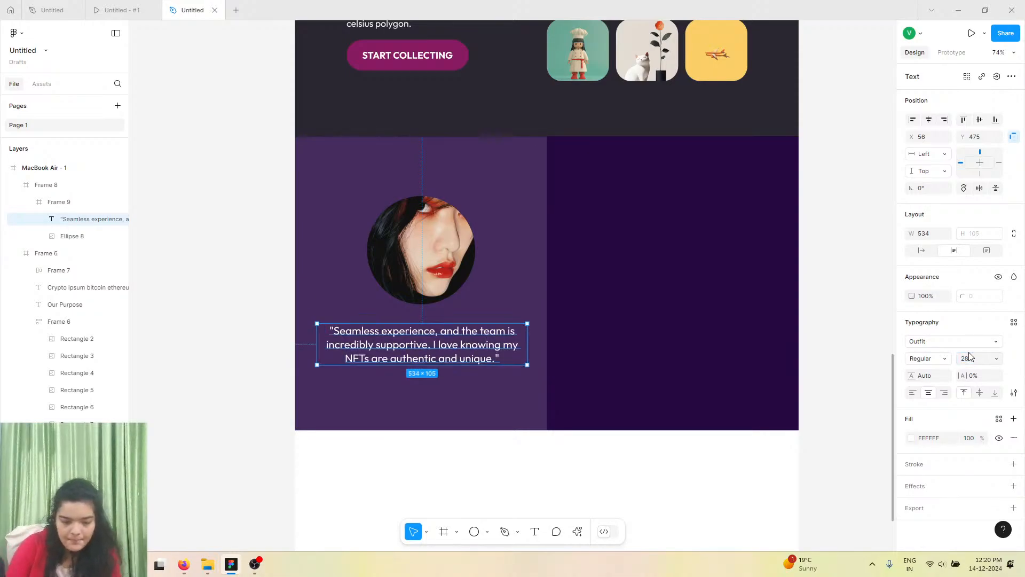
# Narrow the quote box to about 488 px, then duplicate it and move the copy below the original.
pyautogui.moveTo(317, 341); pyautogui.dragTo(335, 340)
pyautogui.moveTo(402, 342); pyautogui.dragTo(393, 335)
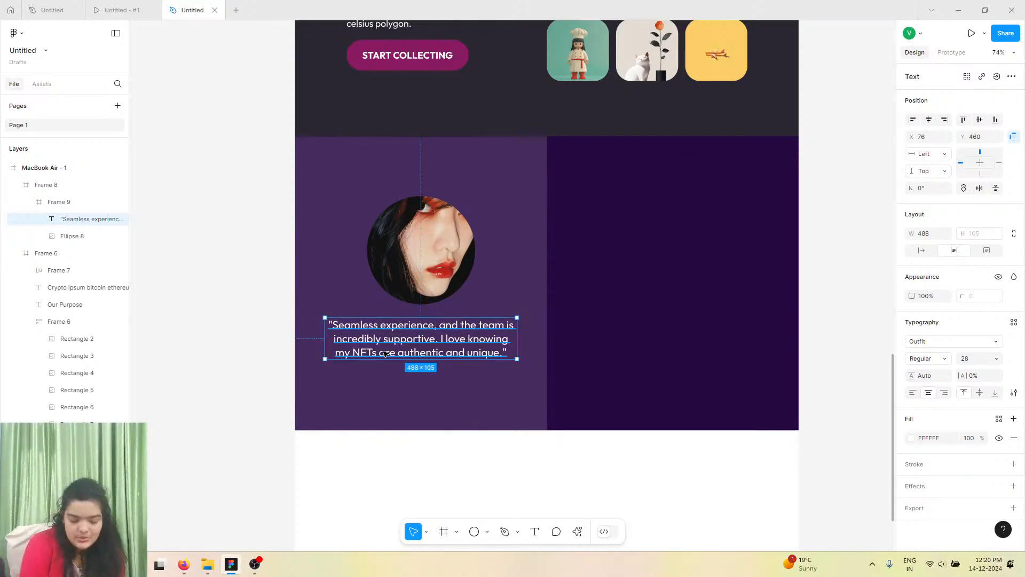
pyautogui.hotkey('ctrl', 'd')
pyautogui.moveTo(395, 327); pyautogui.dragTo(399, 375)
# Copy the first testimonial's author line from the reference design.
pyautogui.click(61, 5)
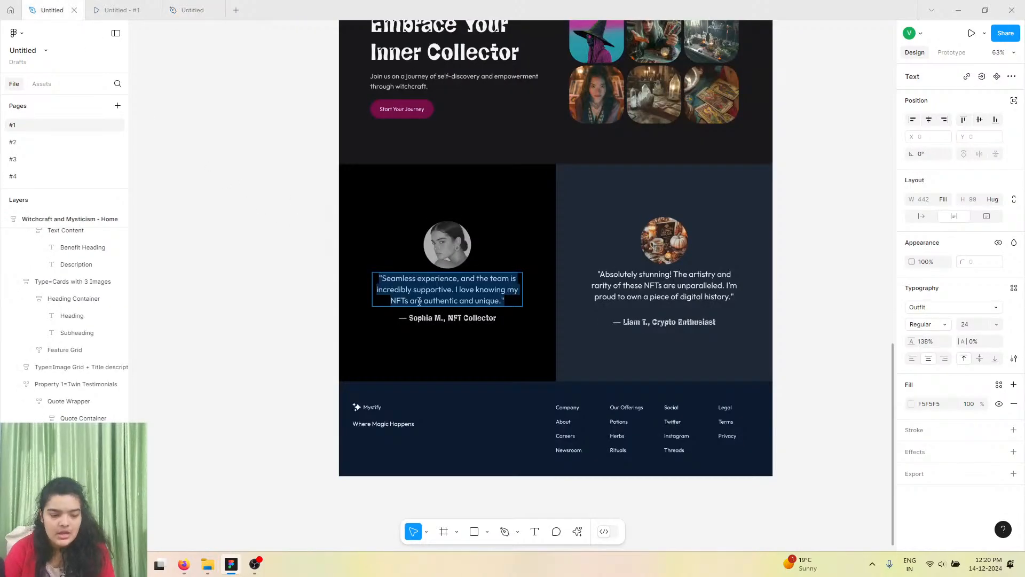
pyautogui.click(425, 318)
pyautogui.rightClick(428, 317)
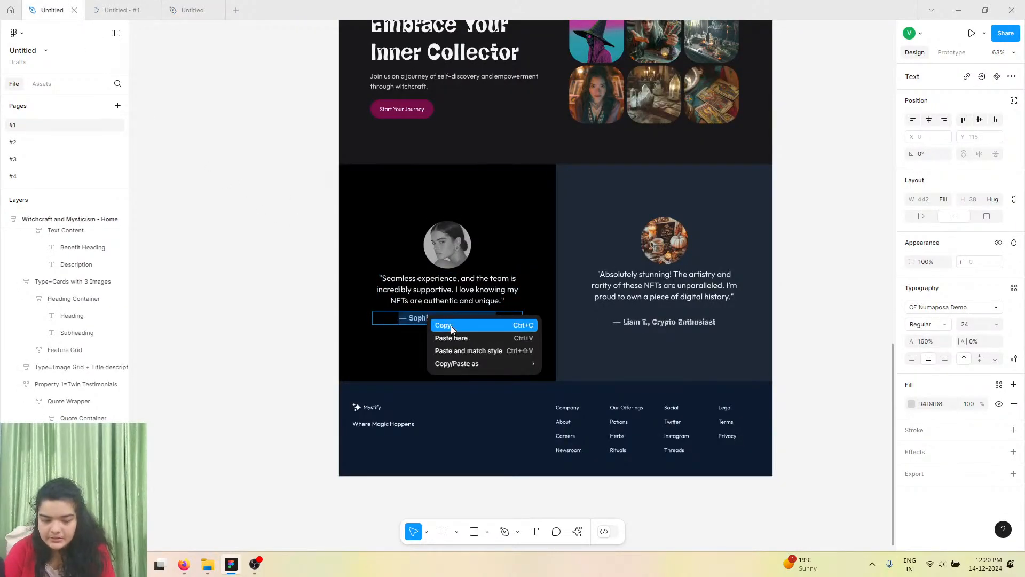
pyautogui.click(442, 327)
# Replace the duplicated text's content with the copied author line.
pyautogui.click(222, 8)
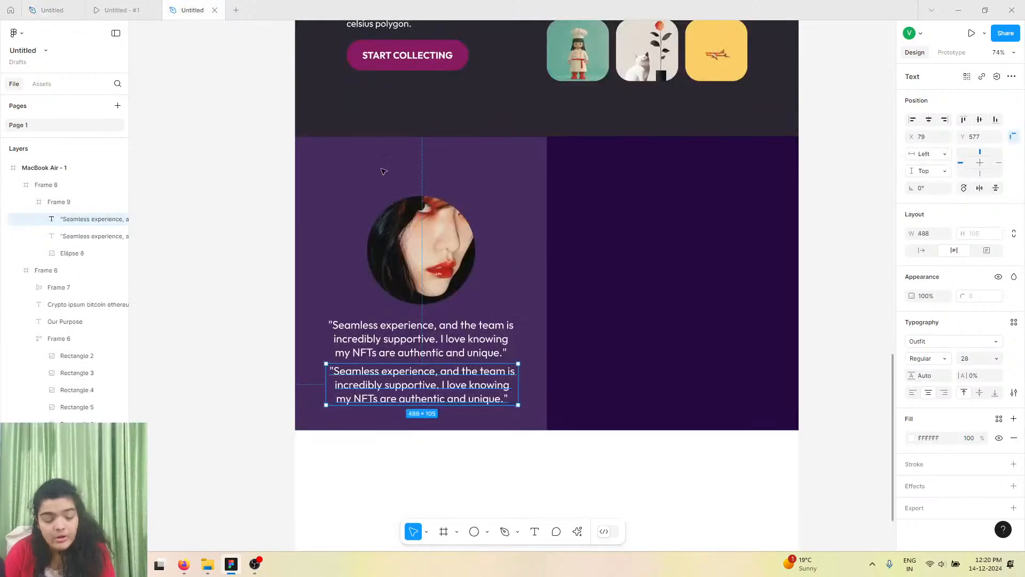
pyautogui.doubleClick(396, 384)
pyautogui.rightClick(396, 385)
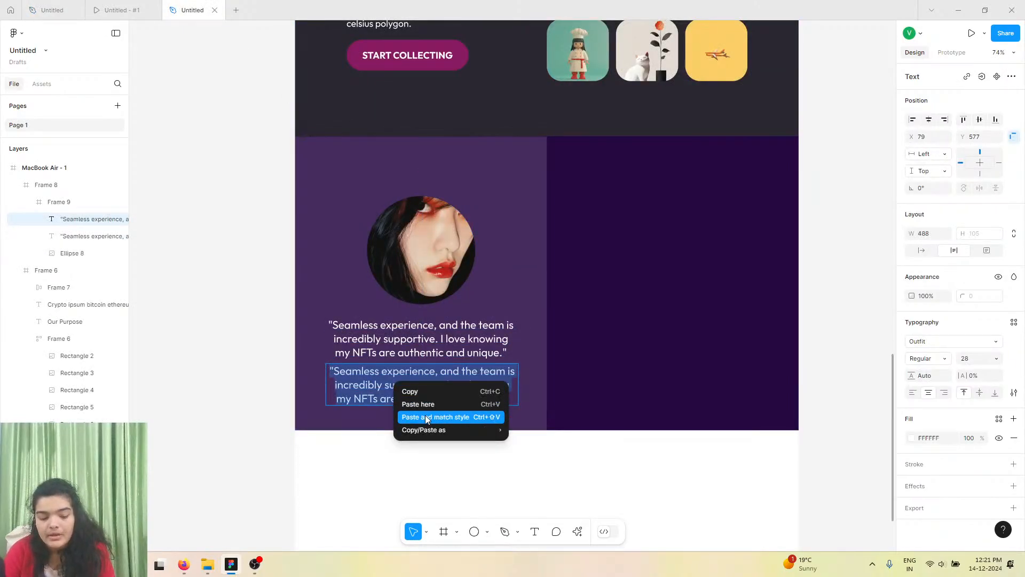
pyautogui.click(429, 416)
# Set the author line's font to CF Numaposa Demo at size 32.
pyautogui.hotkey('ctrl', 'a')
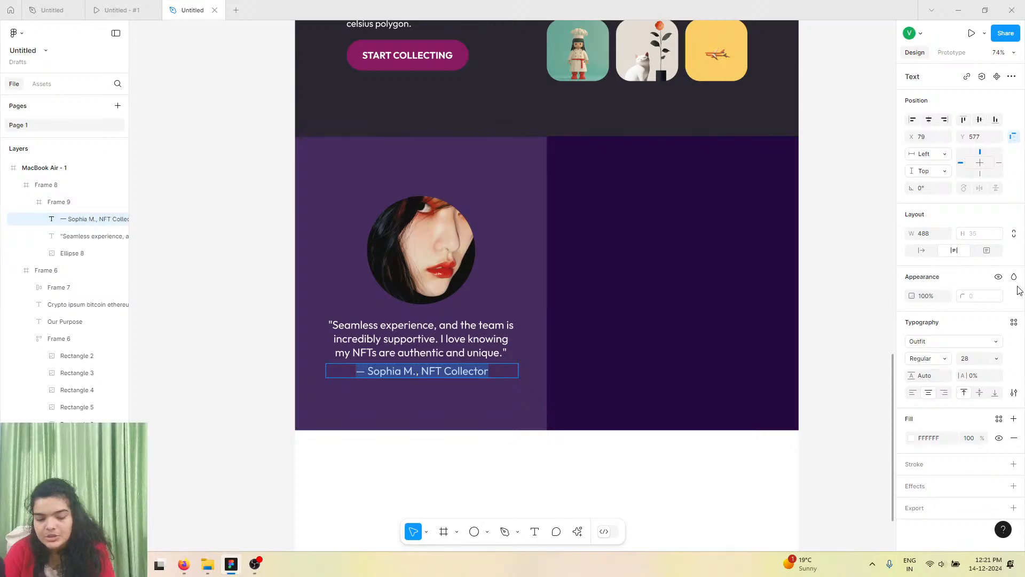
pyautogui.click(949, 347)
pyautogui.write('cf')
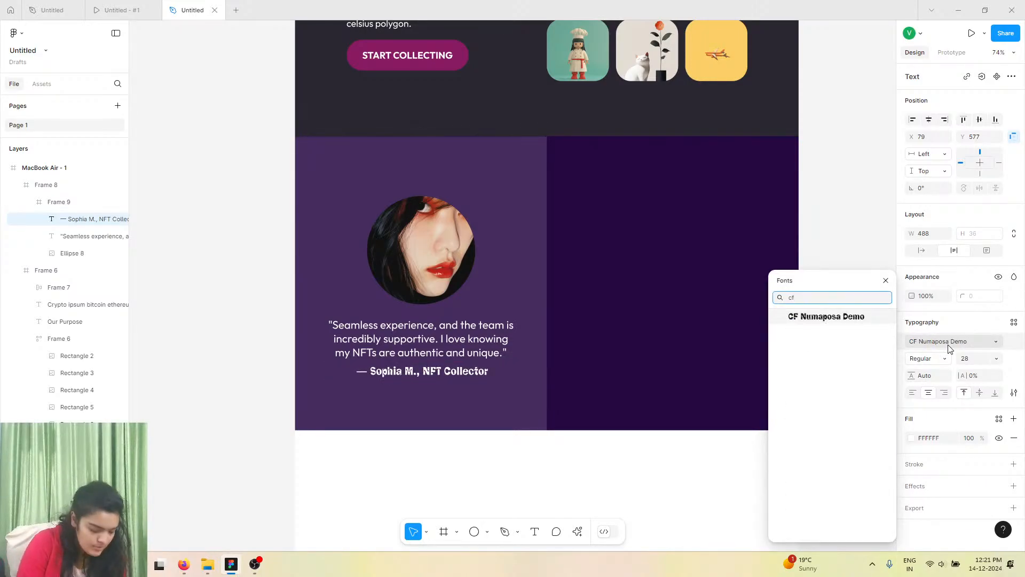
pyautogui.press('Return')
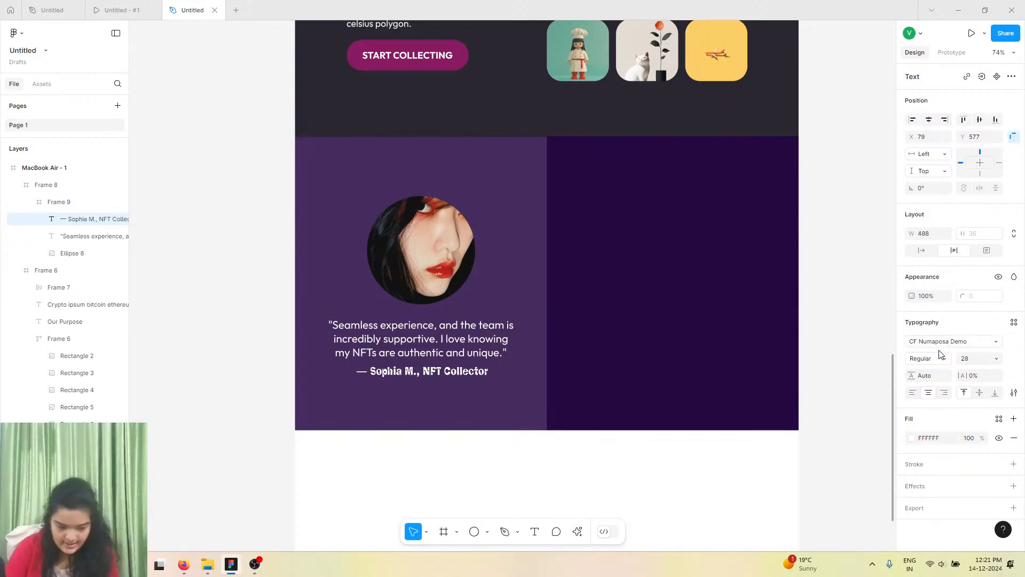
pyautogui.click(976, 363)
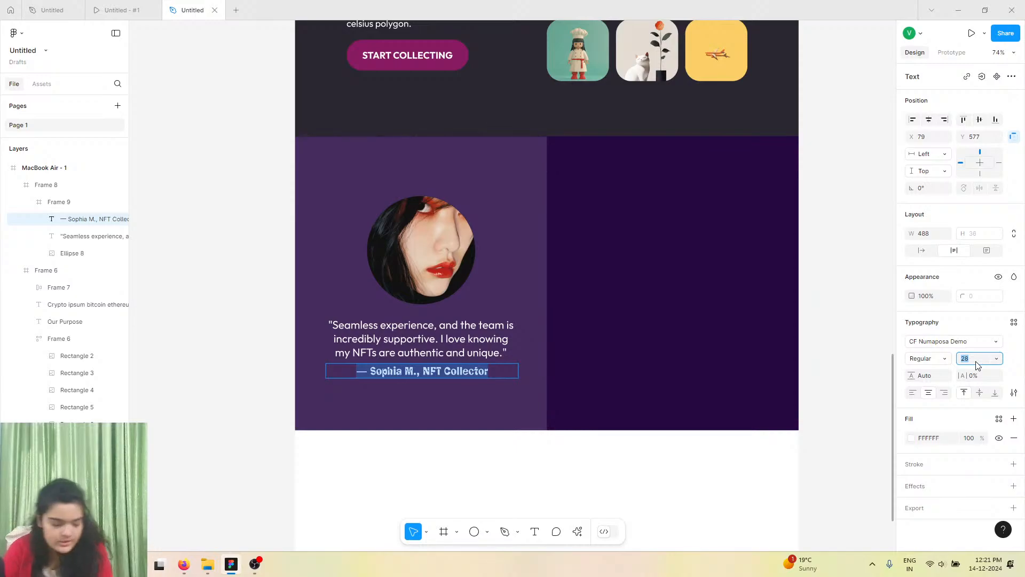
pyautogui.press('Return')
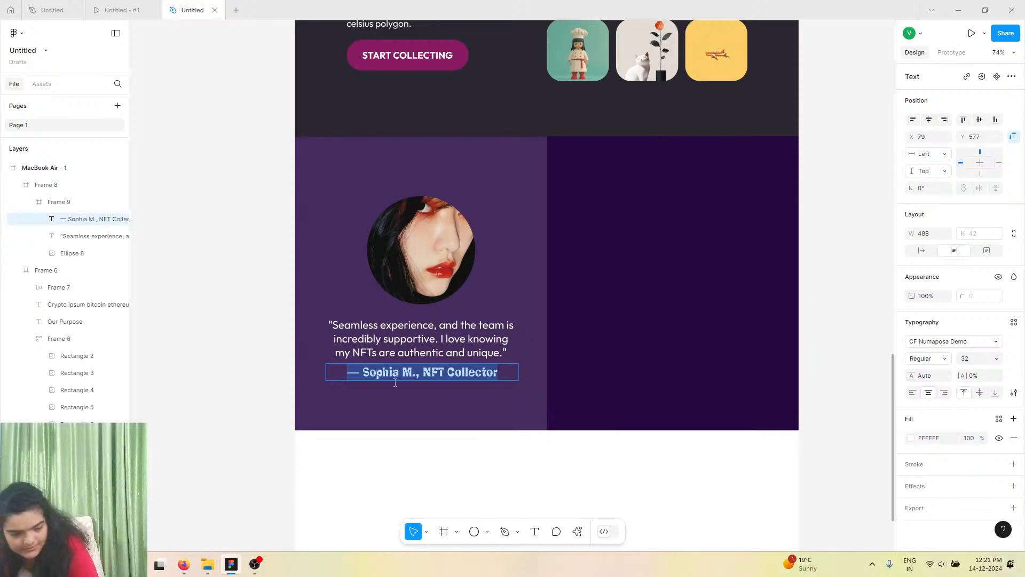
pyautogui.press('Escape')
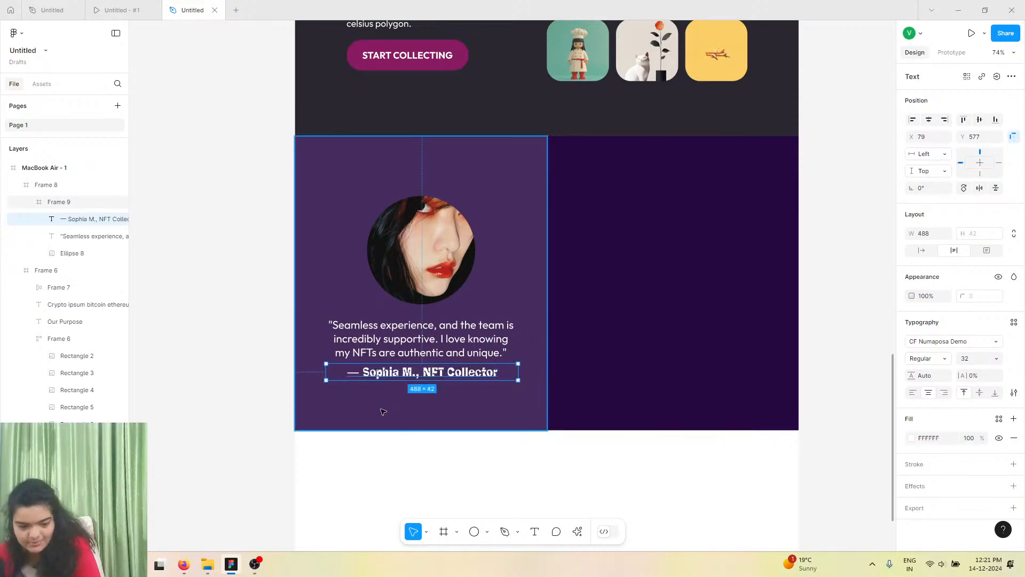
pyautogui.click(973, 359)
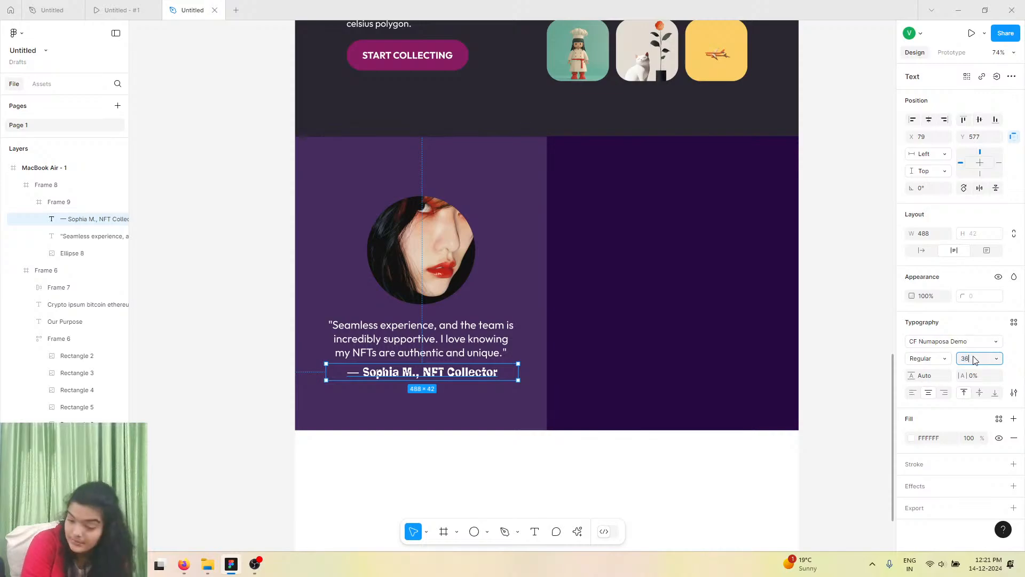
pyautogui.write('36')
pyautogui.press('Return')
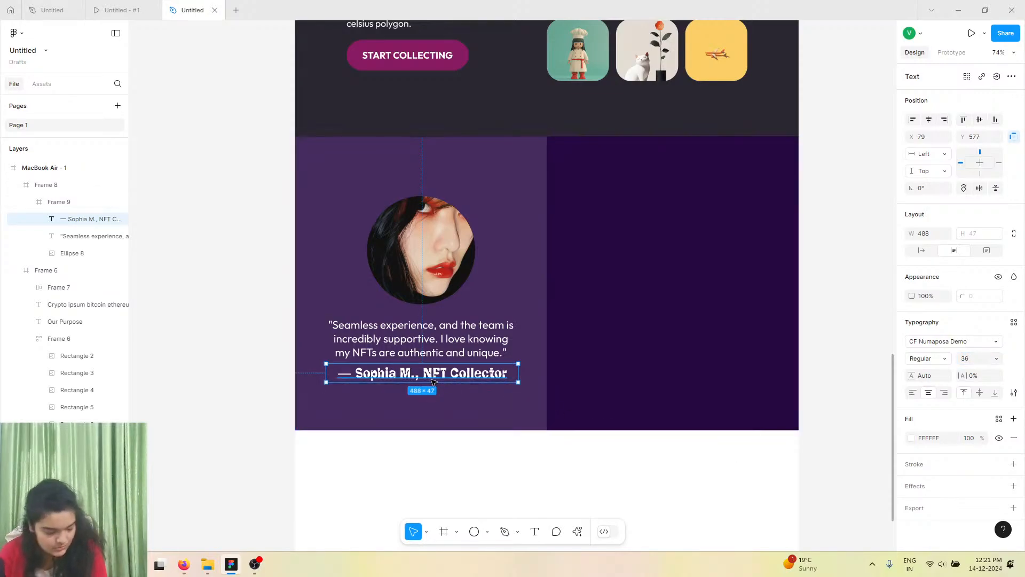
pyautogui.scroll(2, 434, 381)
pyautogui.scroll(4, 433, 382)
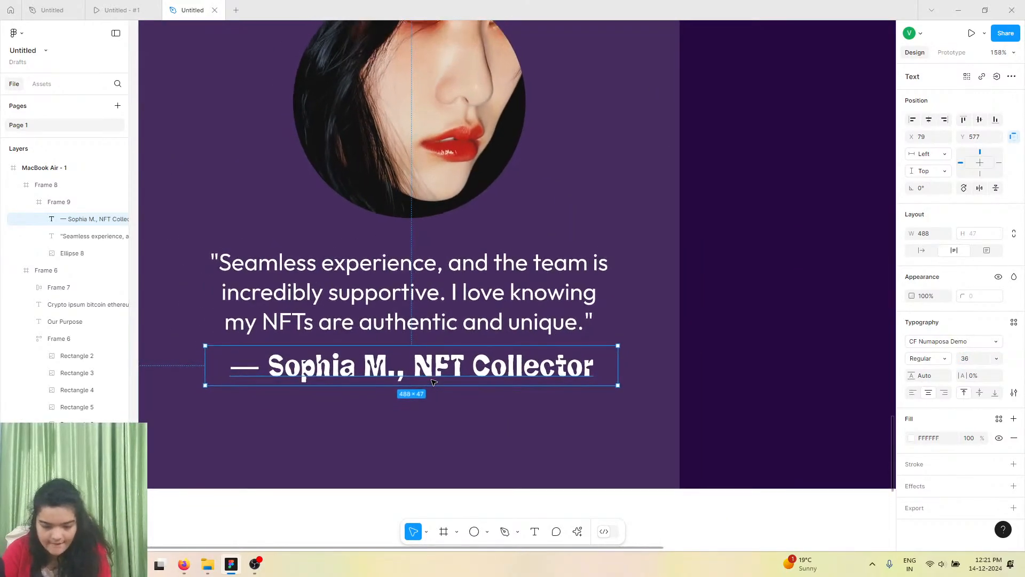
pyautogui.hotkey('ctrl', 'z')
# Group the photo, quote and author line of the first testimonial together.
pyautogui.scroll(-1, 434, 381)
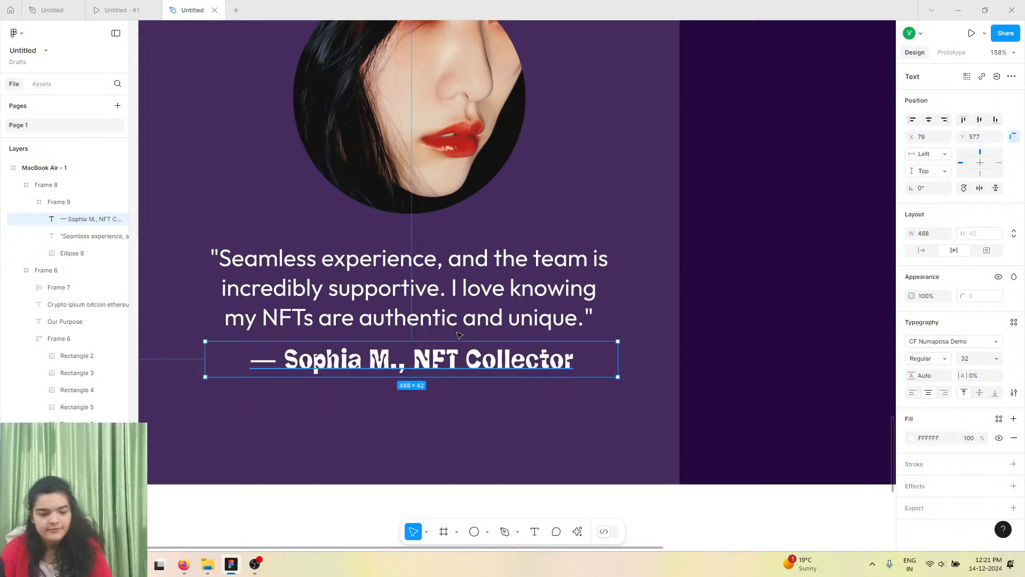
pyautogui.click(449, 281)
pyautogui.keyDown('shift'); pyautogui.click(406, 163); pyautogui.keyUp('shift')
pyautogui.keyDown('shift'); pyautogui.click(375, 355); pyautogui.keyUp('shift')
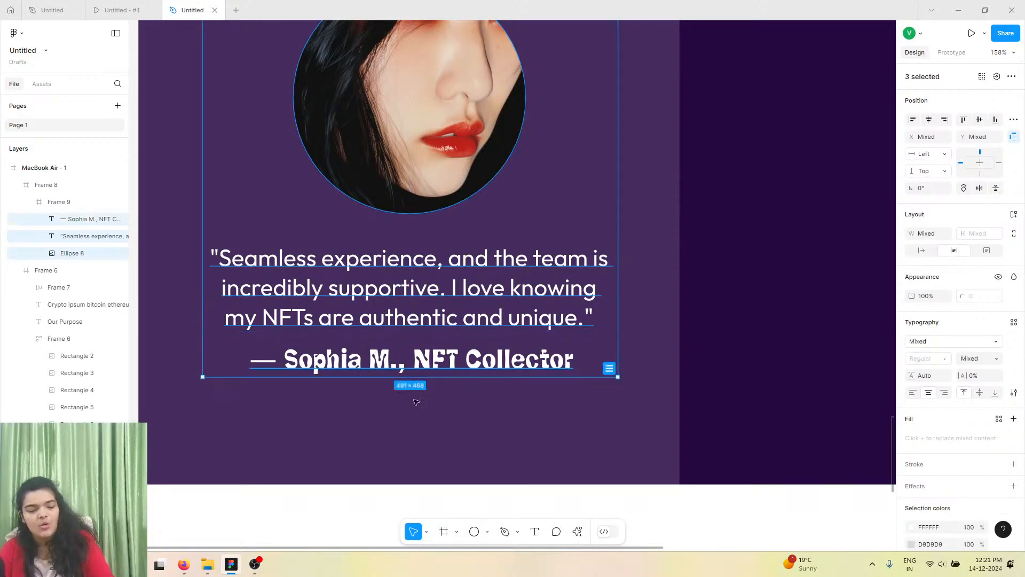
pyautogui.hotkey('ctrl', 'g')
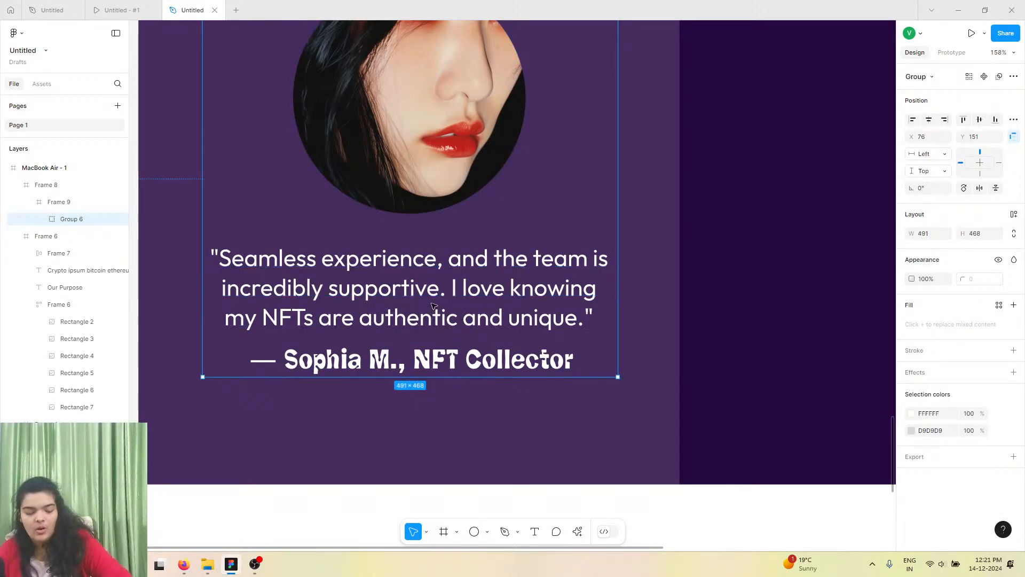
# Duplicate the testimonial group and move the copy into the right-hand column.
pyautogui.hotkey('ctrl', 'd')
pyautogui.scroll(-3, 442, 250)
pyautogui.moveTo(438, 239); pyautogui.dragTo(818, 225)
pyautogui.hscroll(3, 796, 221)
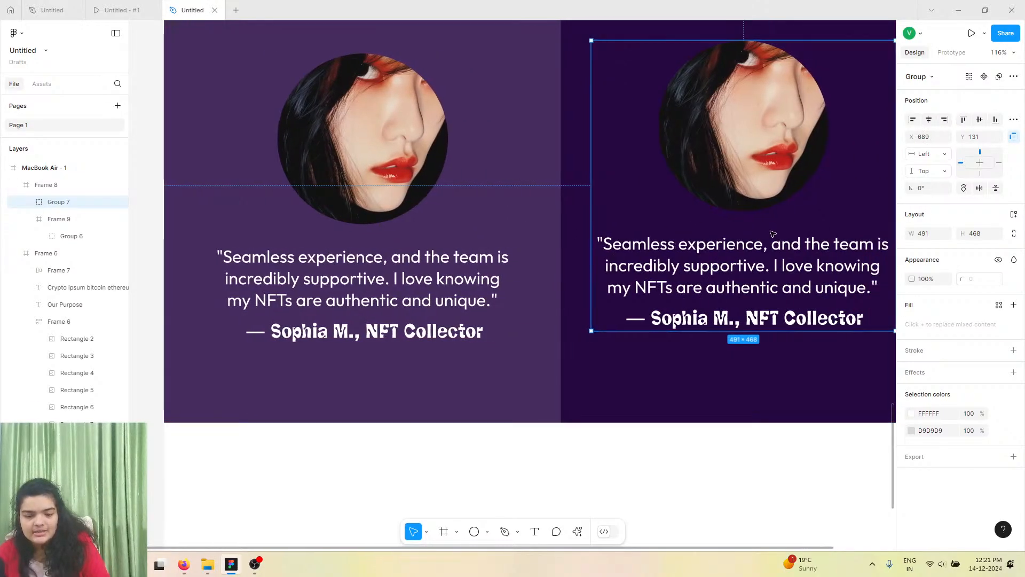
pyautogui.scroll(-3, 750, 257)
pyautogui.moveTo(754, 245); pyautogui.dragTo(765, 252)
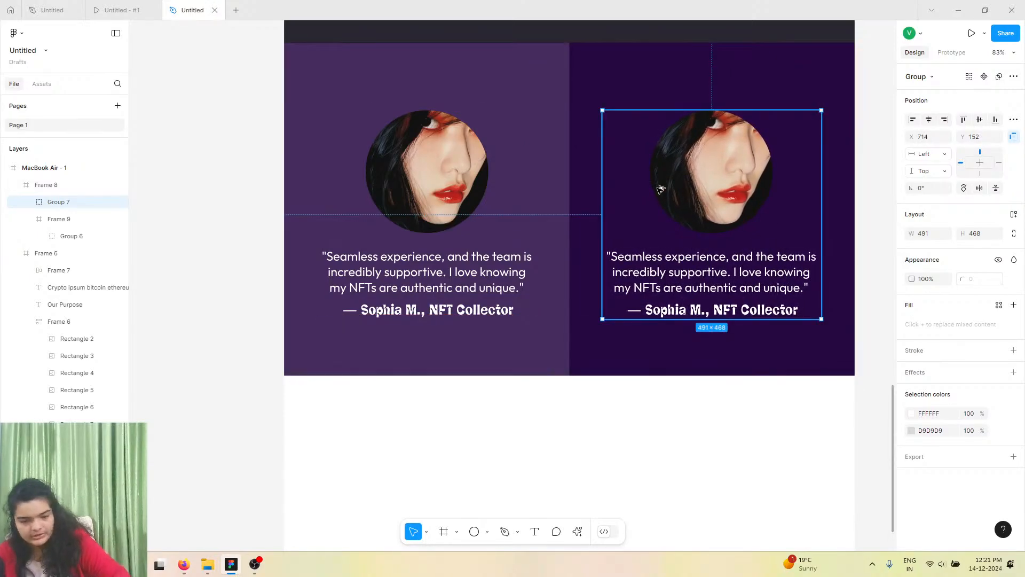
# Set the copied testimonial group's X position to 714.5.
pyautogui.press('alt')
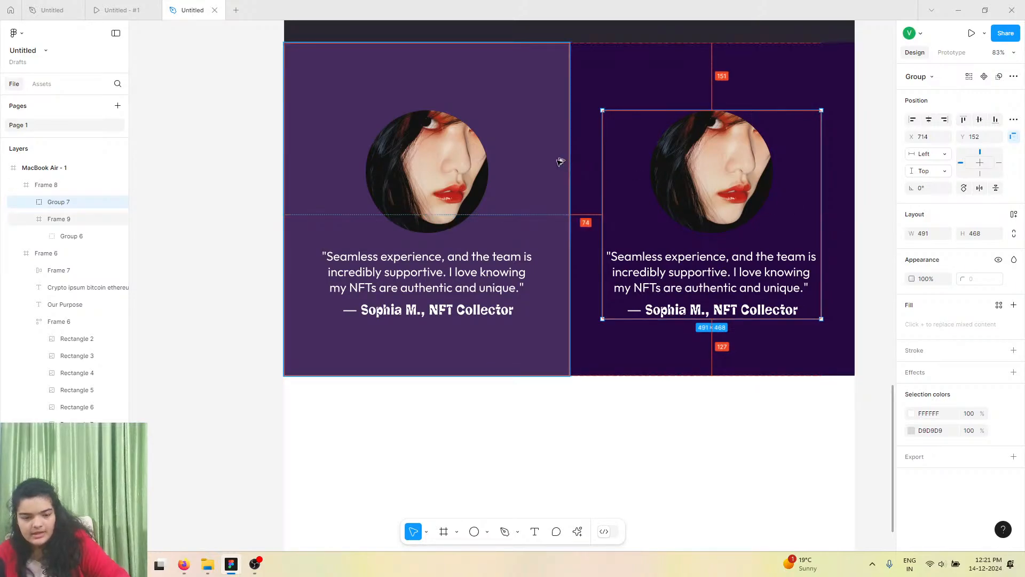
pyautogui.press('Right')
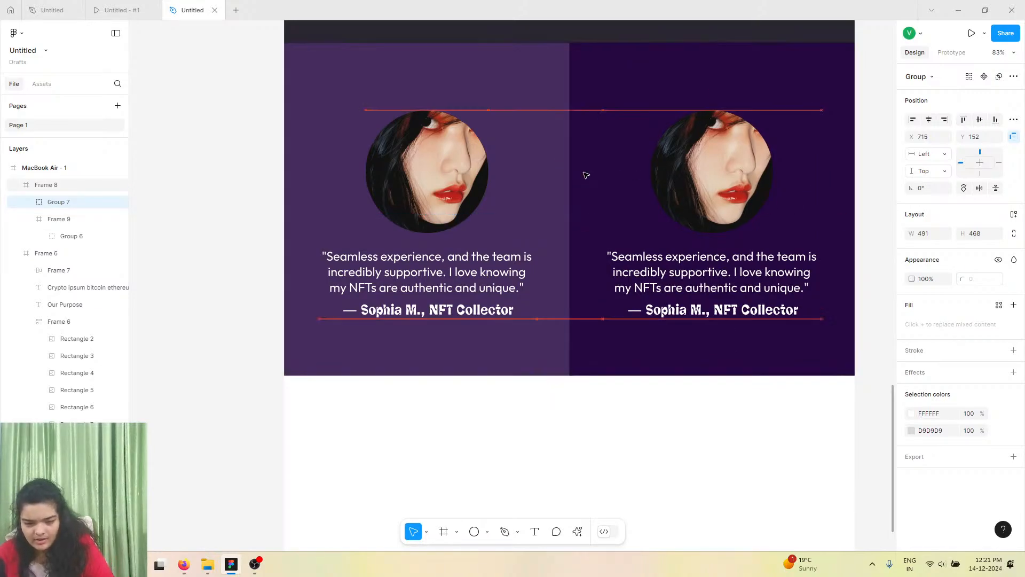
pyautogui.press('Left')
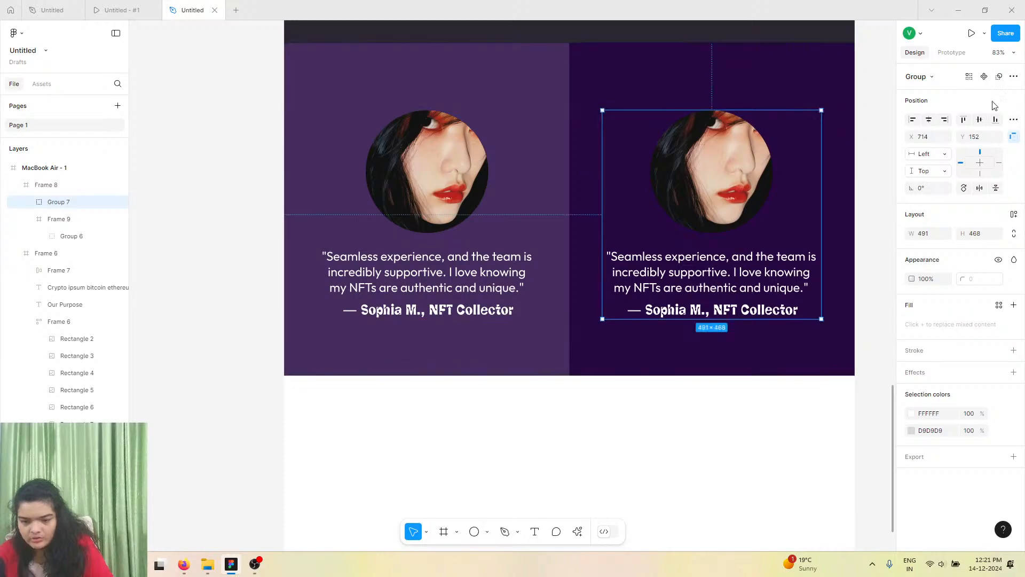
pyautogui.click(938, 140)
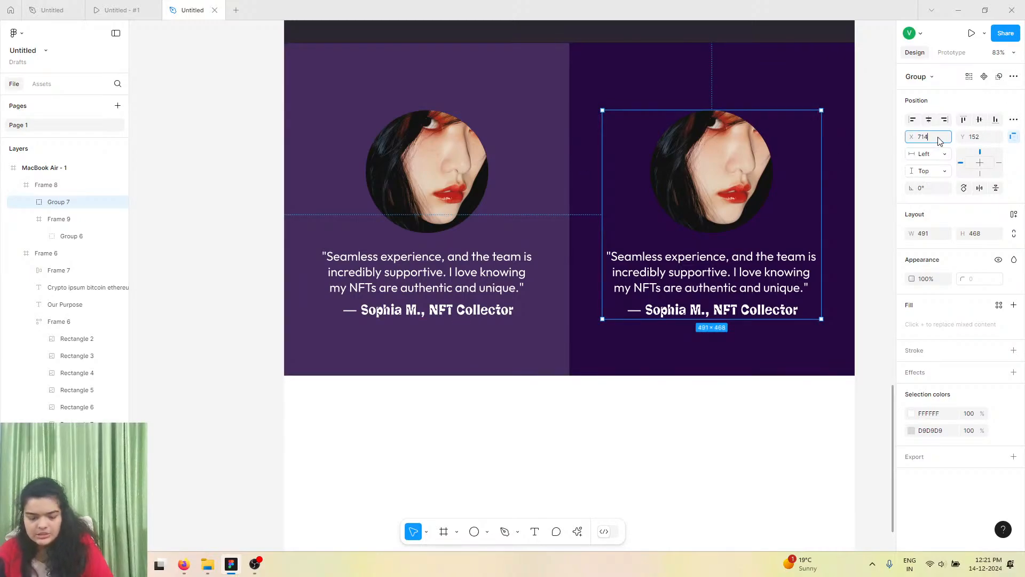
pyautogui.write('.5')
pyautogui.press('Return')
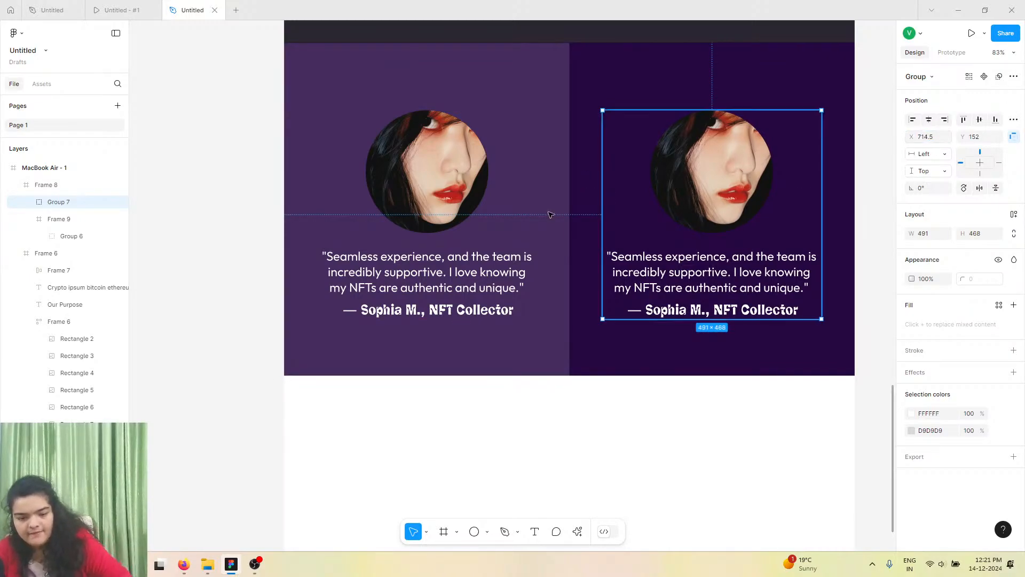
# Replace the left testimonial's circular photo with a black-and-white portrait of a man from the Lummi plugin.
pyautogui.press('alt')
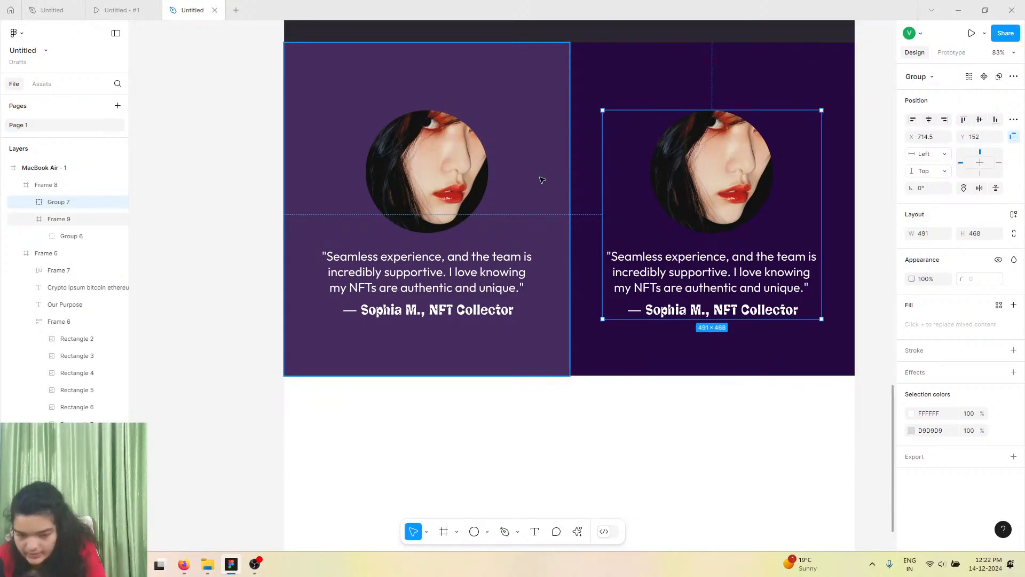
pyautogui.click(399, 176)
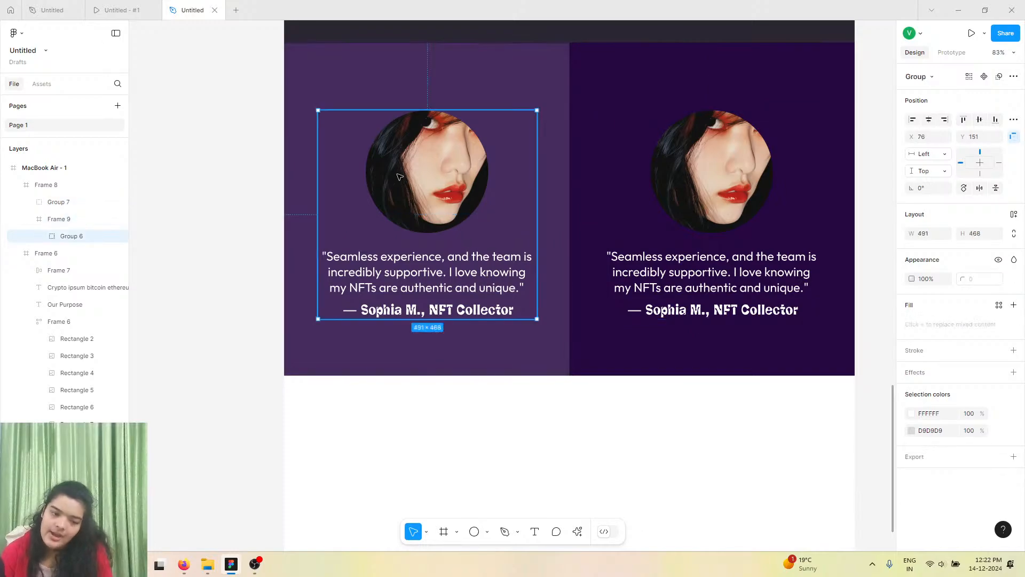
pyautogui.doubleClick(399, 177)
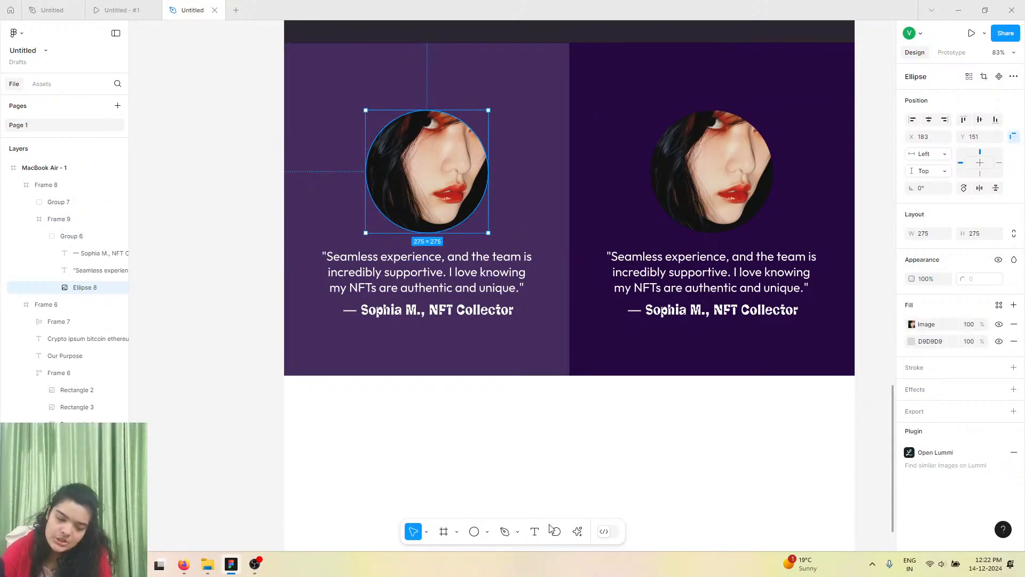
pyautogui.click(577, 531)
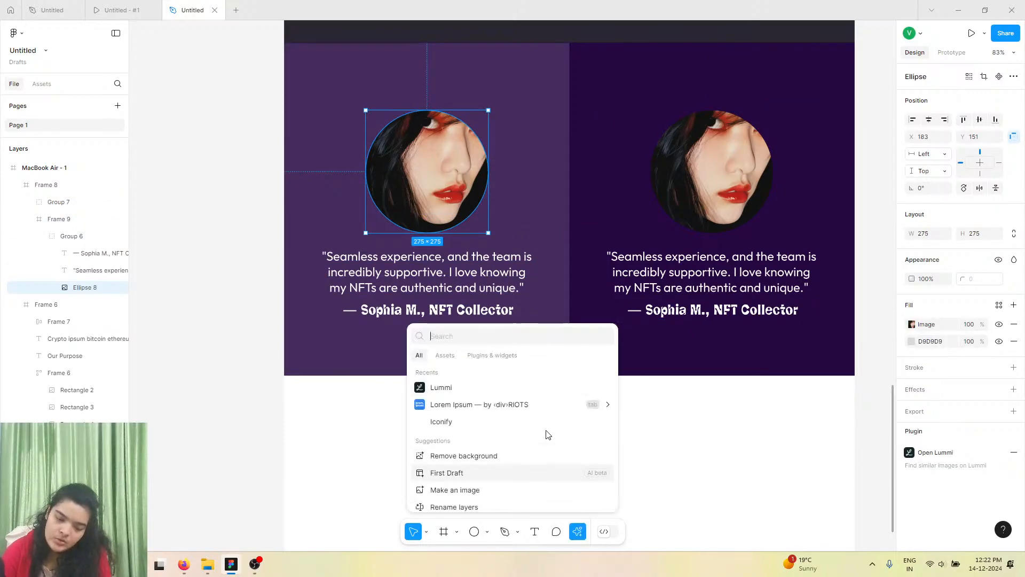
pyautogui.click(475, 386)
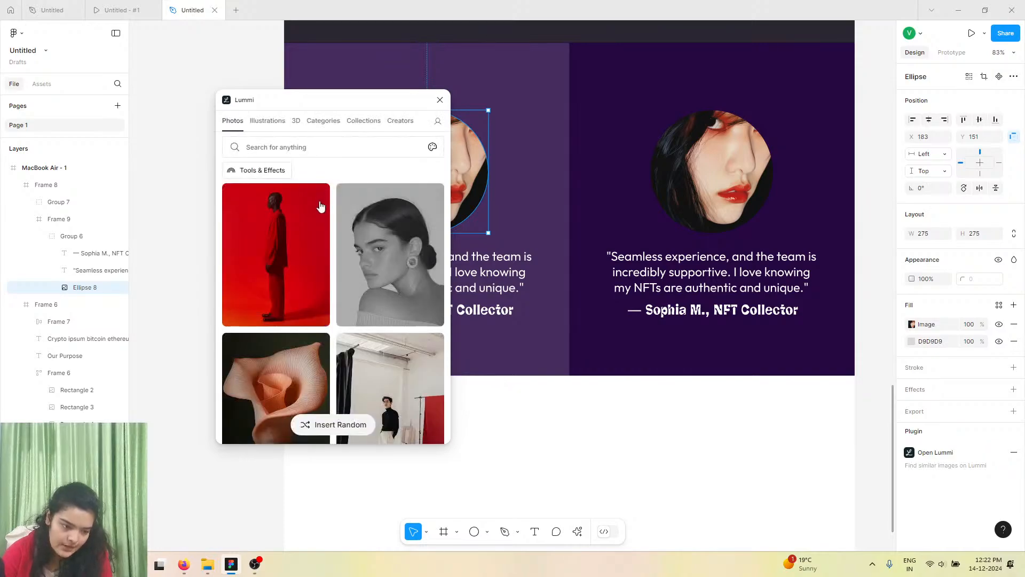
pyautogui.click(323, 210)
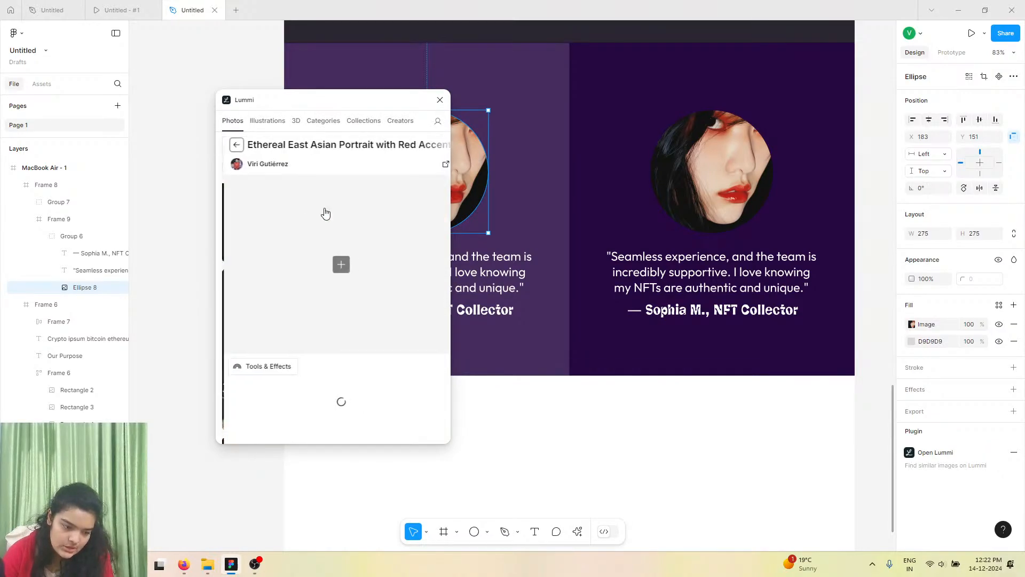
pyautogui.click(230, 145)
pyautogui.scroll(-10, 374, 307)
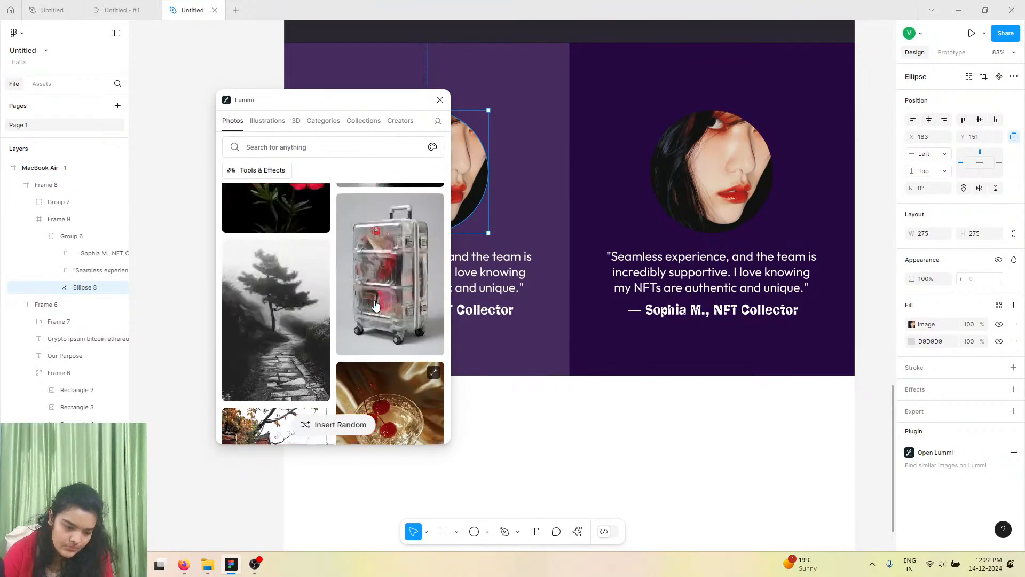
pyautogui.scroll(-10, 374, 305)
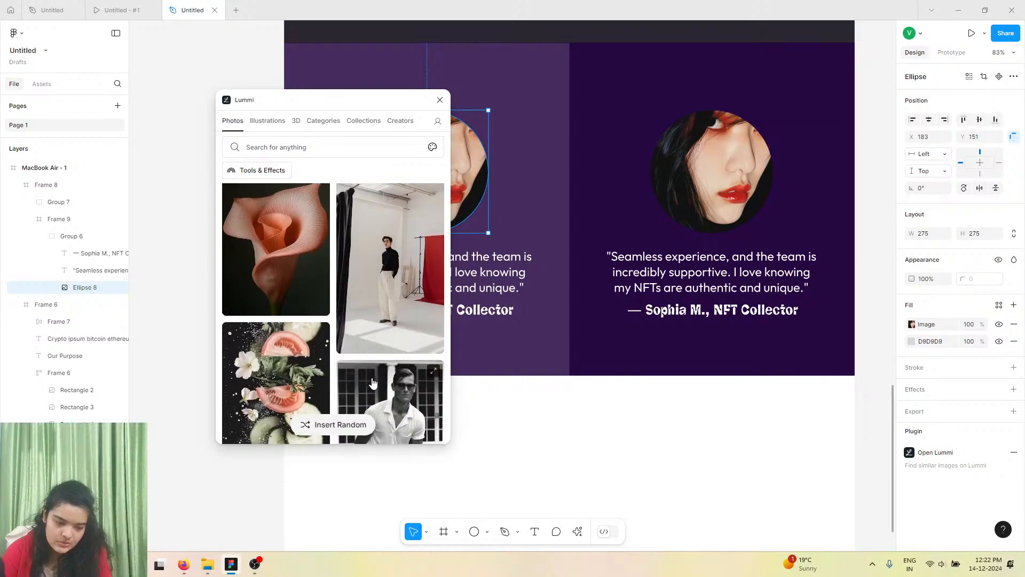
pyautogui.click(372, 383)
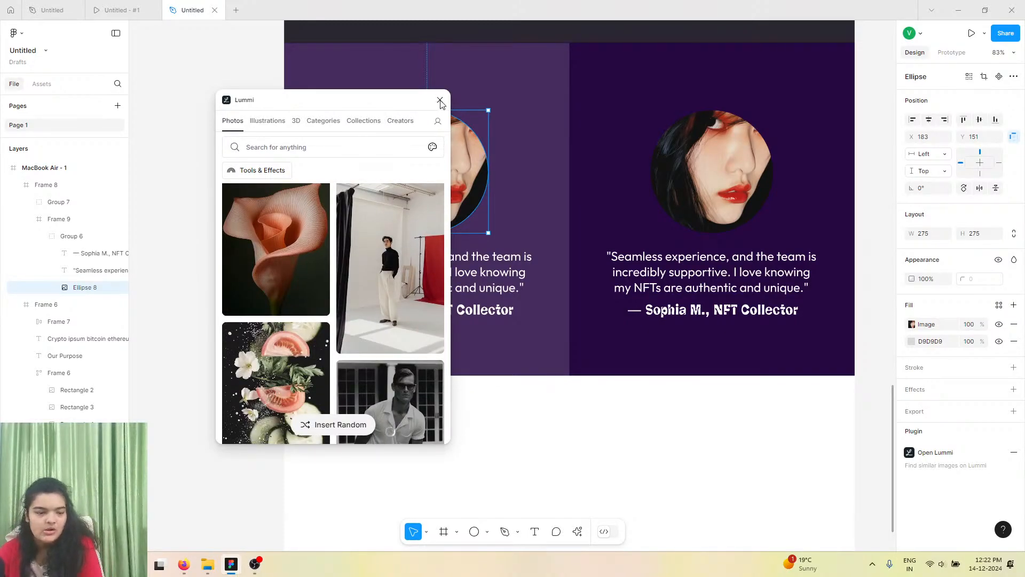
# Copy the second testimonial's quote text from the reference design.
pyautogui.click(123, 9)
pyautogui.click(52, 10)
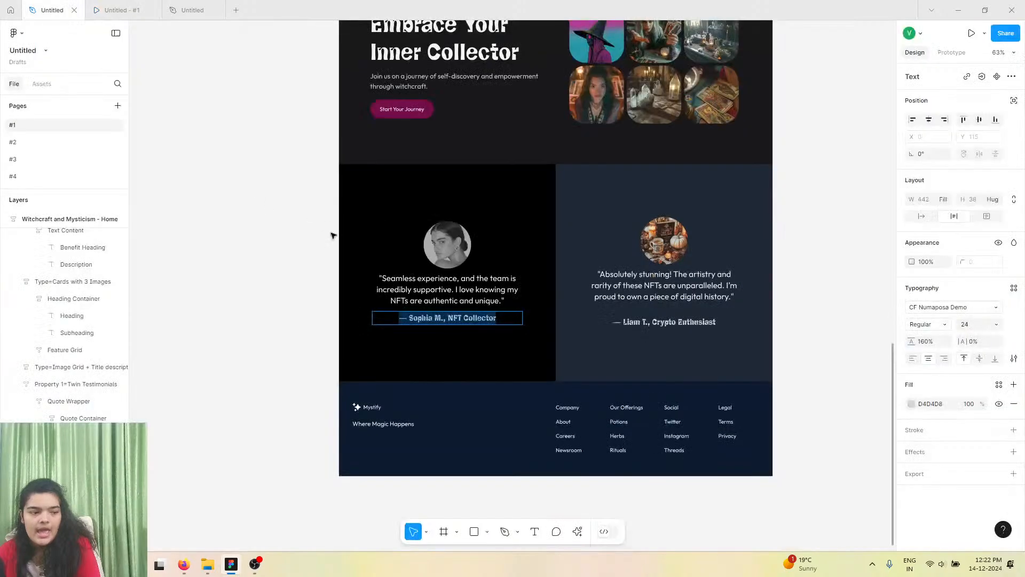
pyautogui.click(710, 291)
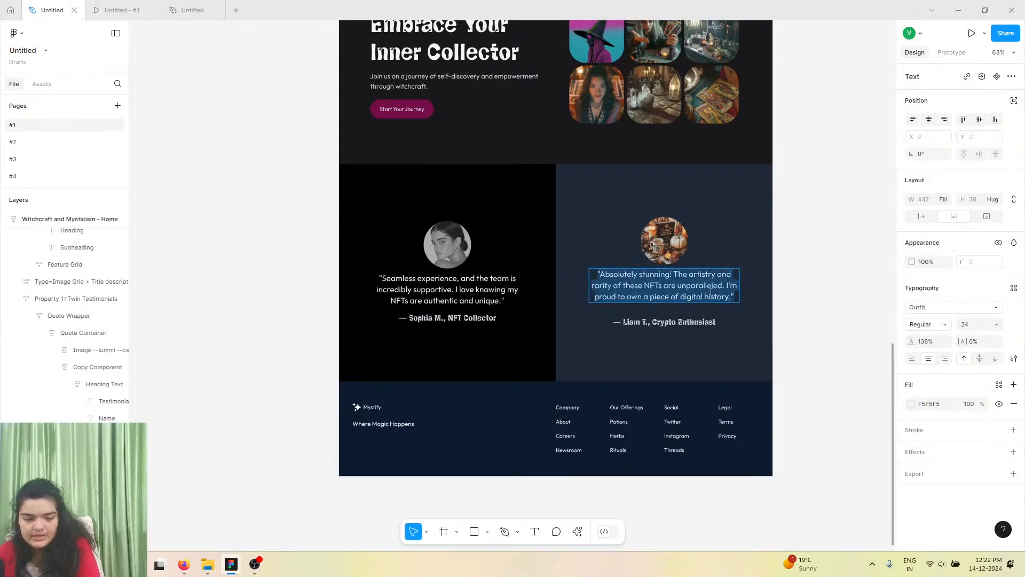
pyautogui.rightClick(732, 296)
pyautogui.click(740, 300)
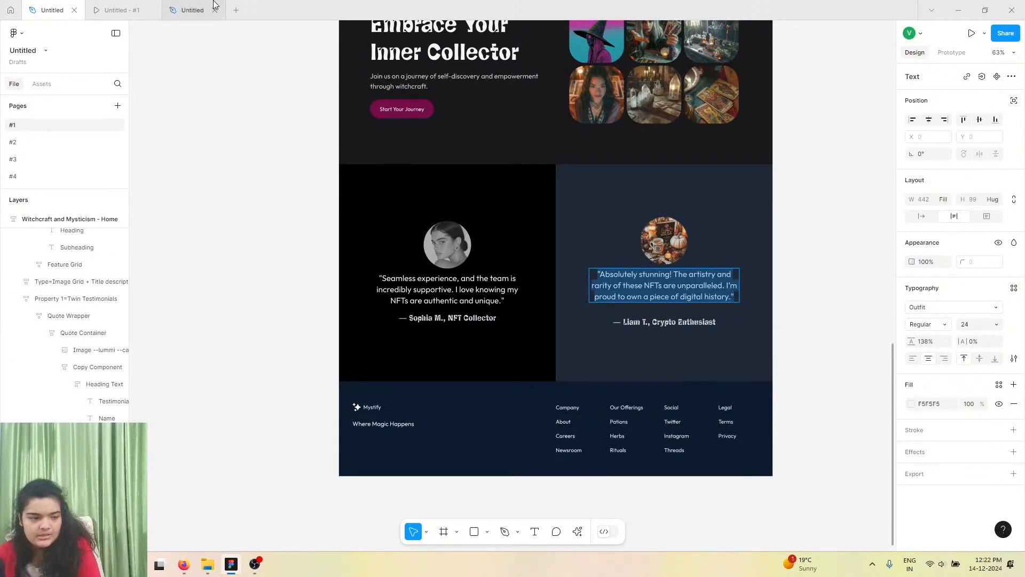
# Replace the left testimonial's quote with the copied text and remove its extra line break.
pyautogui.click(192, 9)
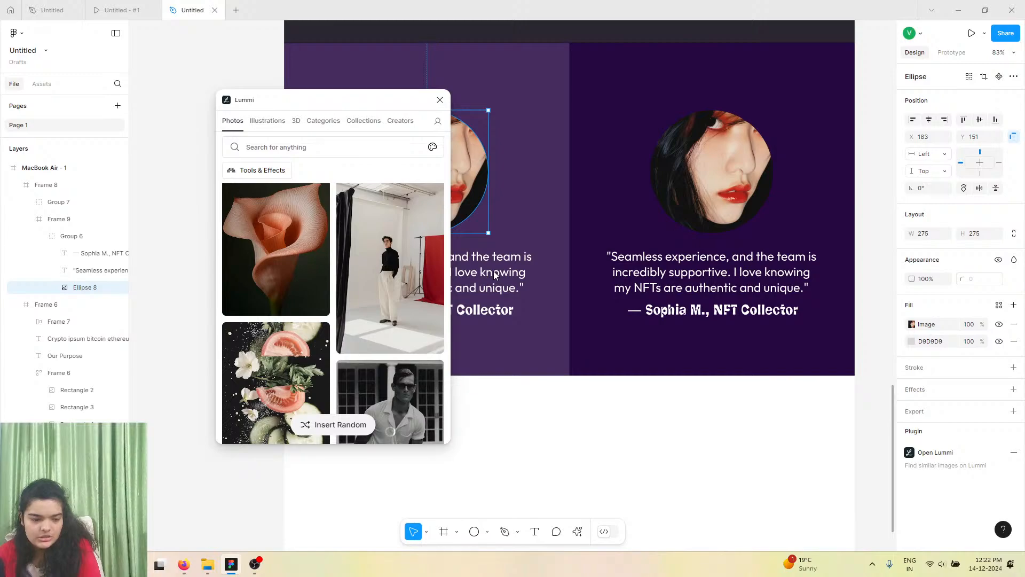
pyautogui.keyDown('ctrl'); pyautogui.click(391, 257); pyautogui.keyUp('ctrl')
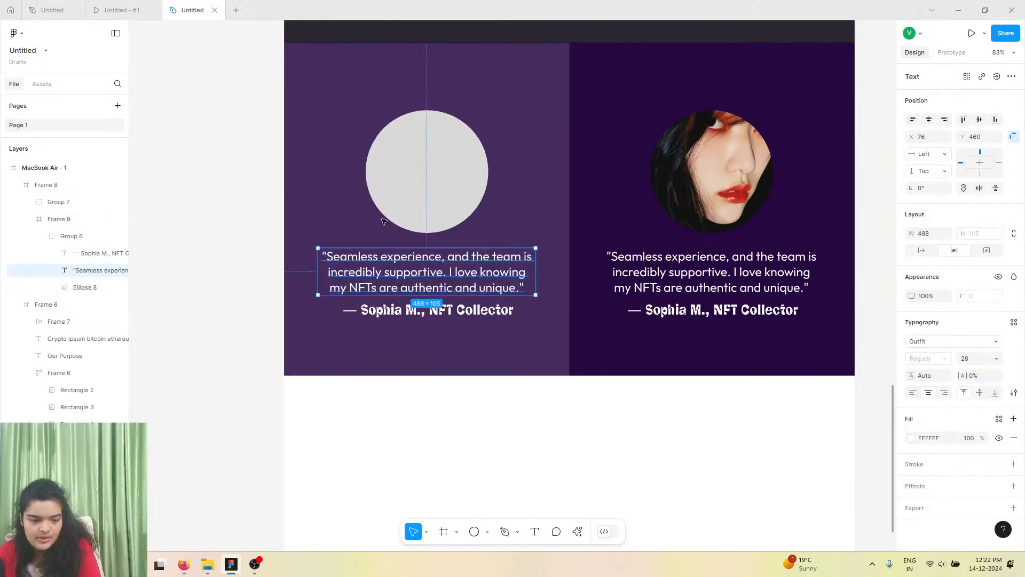
pyautogui.press('Return')
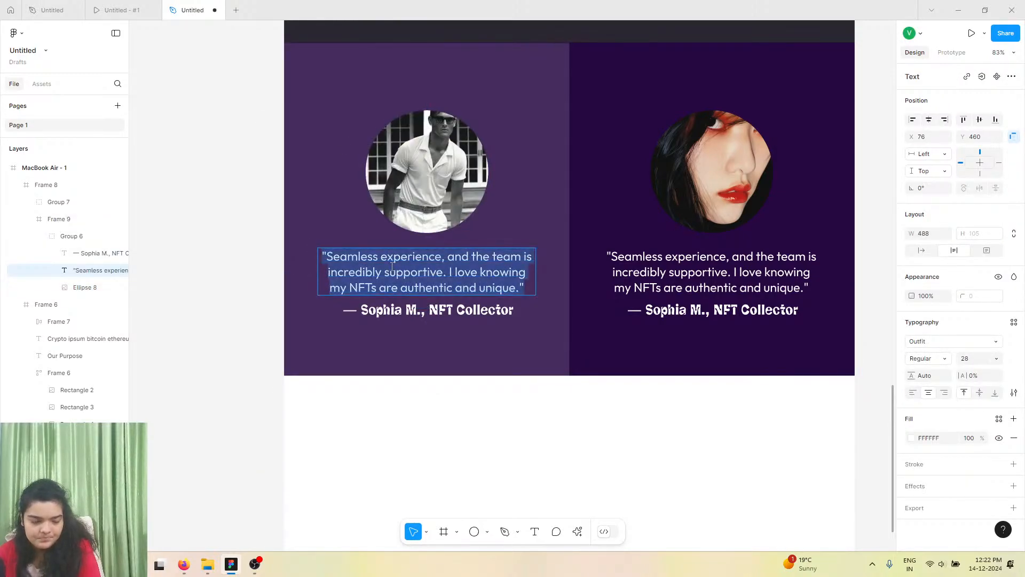
pyautogui.rightClick(398, 269)
pyautogui.click(415, 298)
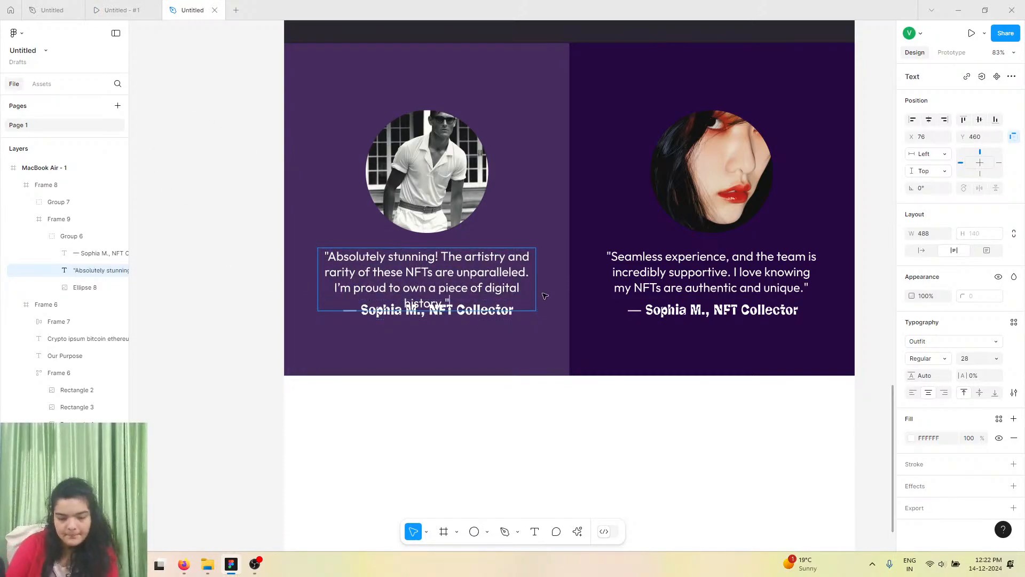
pyautogui.press('Escape')
pyautogui.doubleClick(470, 288)
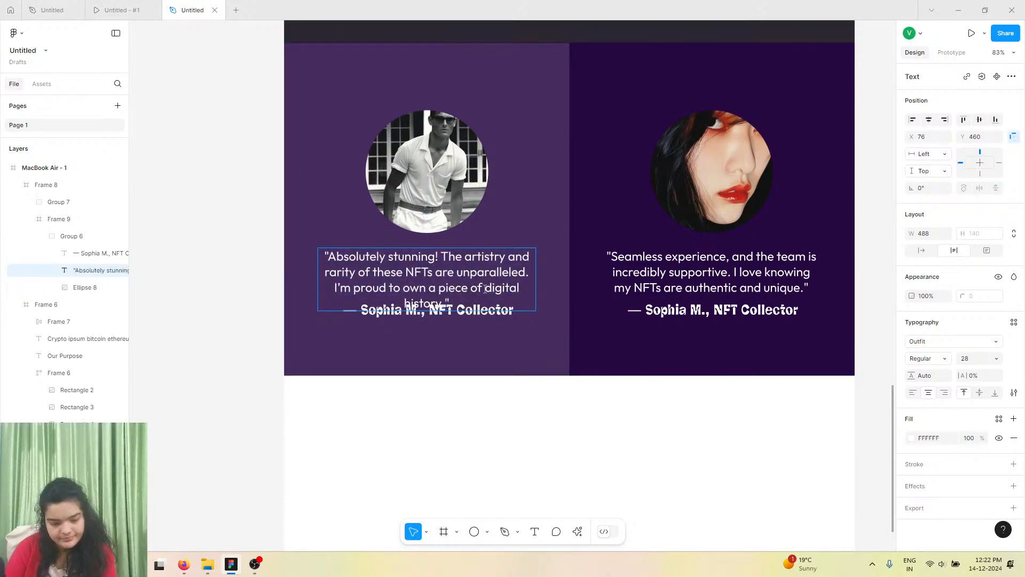
pyautogui.doubleClick(501, 289)
pyautogui.press('BackSpace')
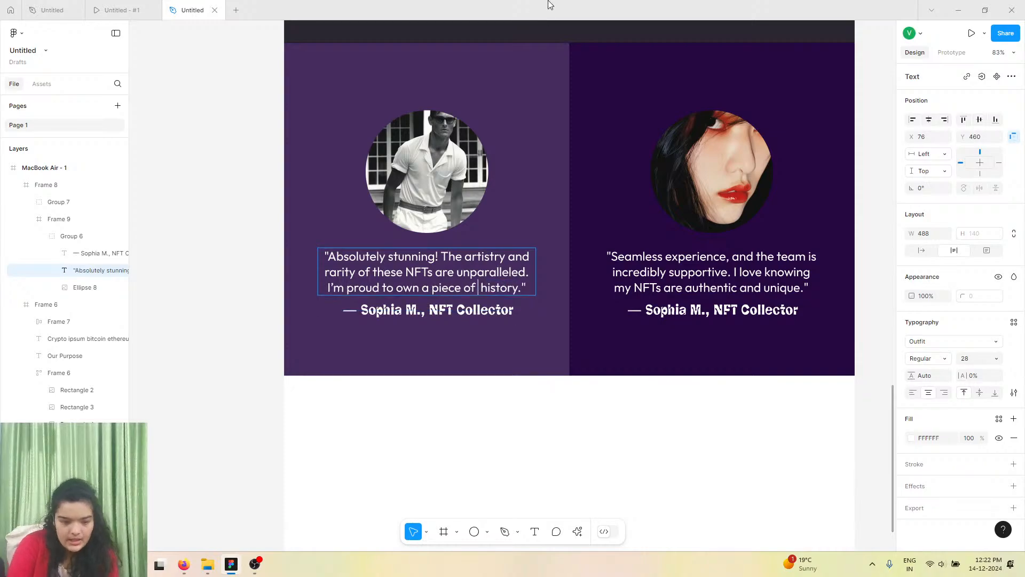
# Copy the second testimonial's author line from the reference design.
pyautogui.click(121, 9)
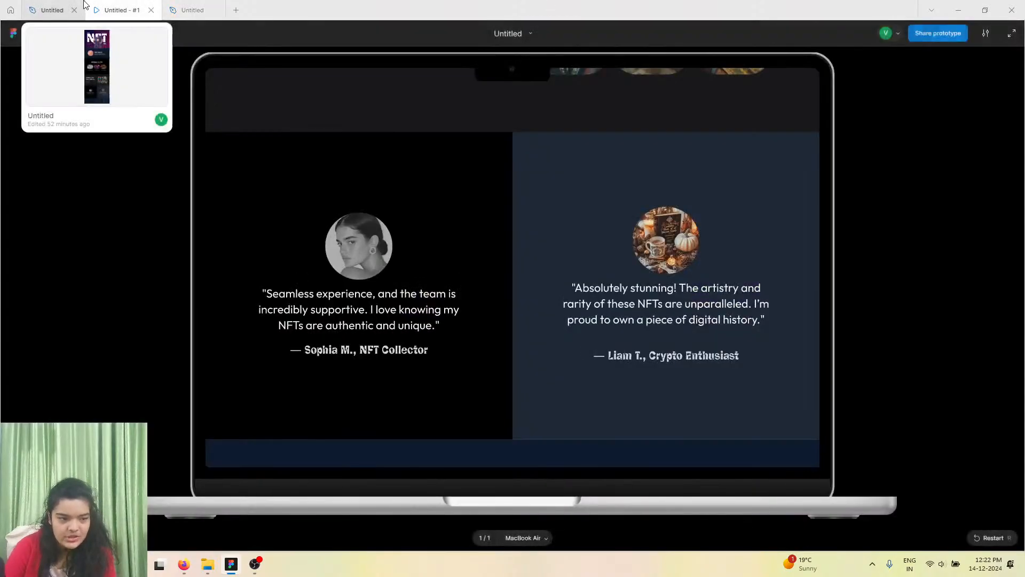
pyautogui.click(52, 10)
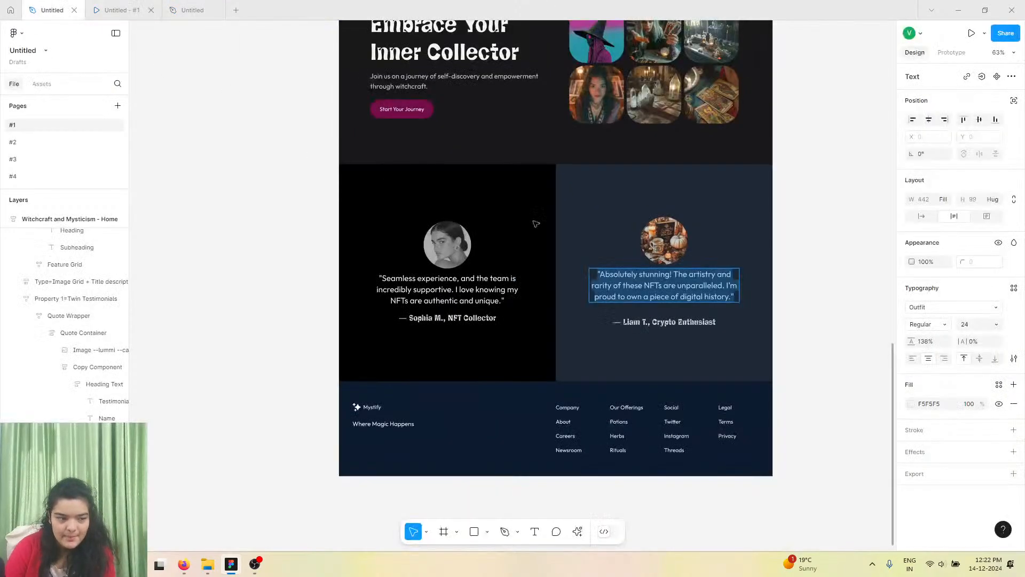
pyautogui.click(636, 322)
pyautogui.rightClick(638, 326)
pyautogui.click(644, 330)
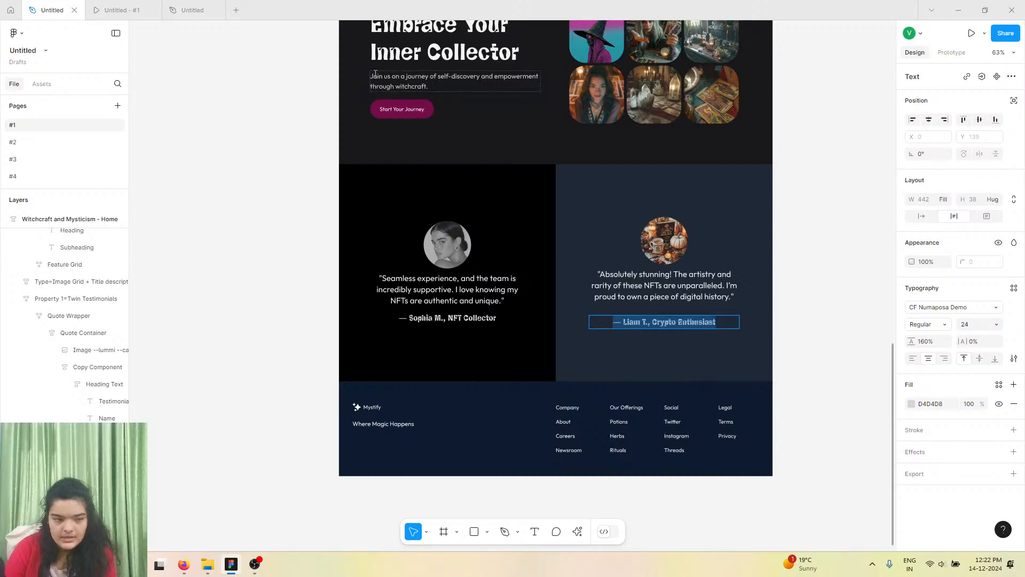
# Paste the copied author line "— Liam T., Crypto Enthusiast" into the left testimonial's author text.
pyautogui.click(192, 9)
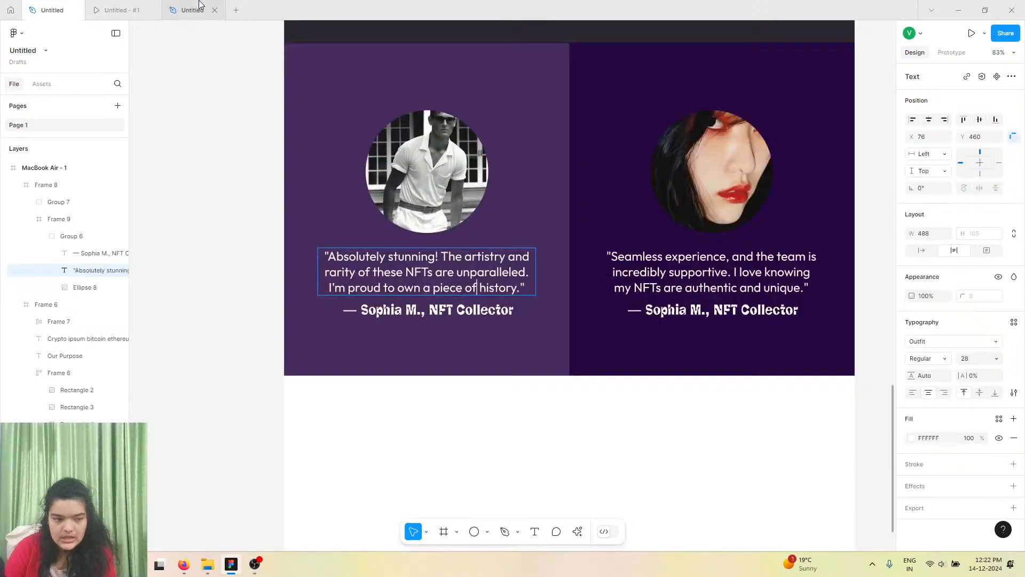
pyautogui.doubleClick(416, 310)
pyautogui.rightClick(416, 309)
pyautogui.click(431, 340)
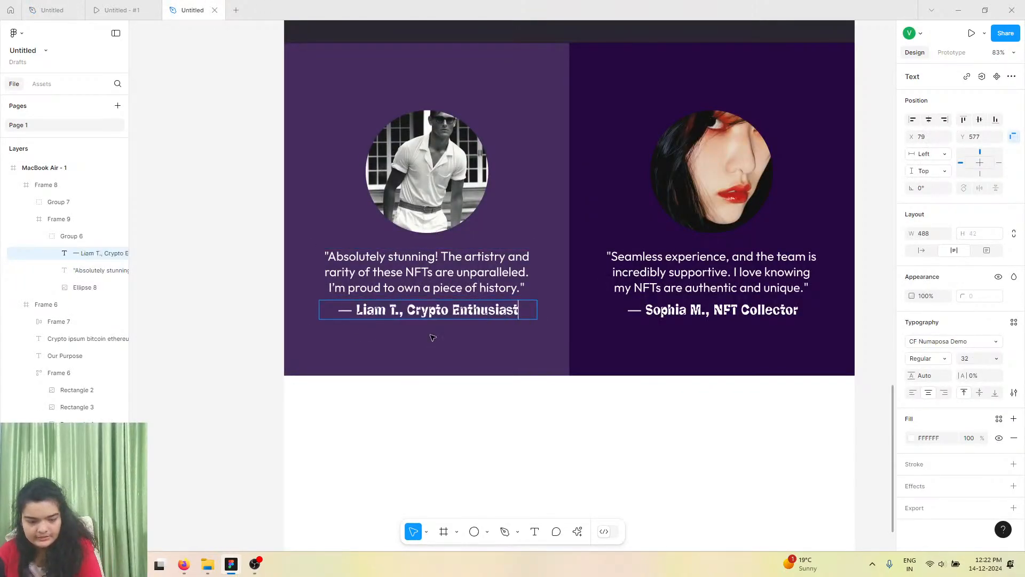
pyautogui.press('Escape')
# Scroll through the whole page design to review its sections.
pyautogui.scroll(-1, 367, 356)
pyautogui.scroll(-2, 162, 59)
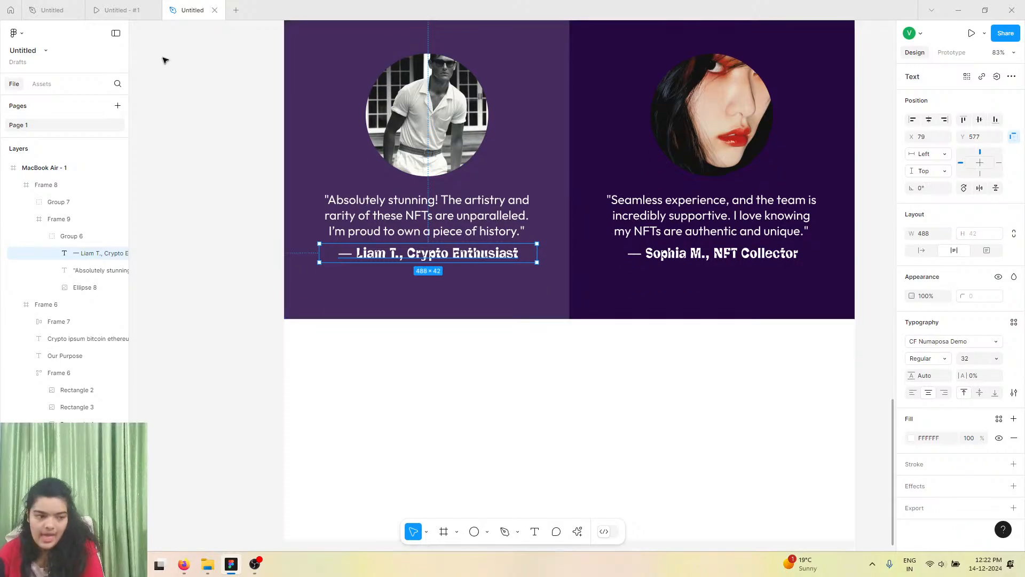
pyautogui.scroll(4, 240, 169)
pyautogui.hscroll(2, 537, 242)
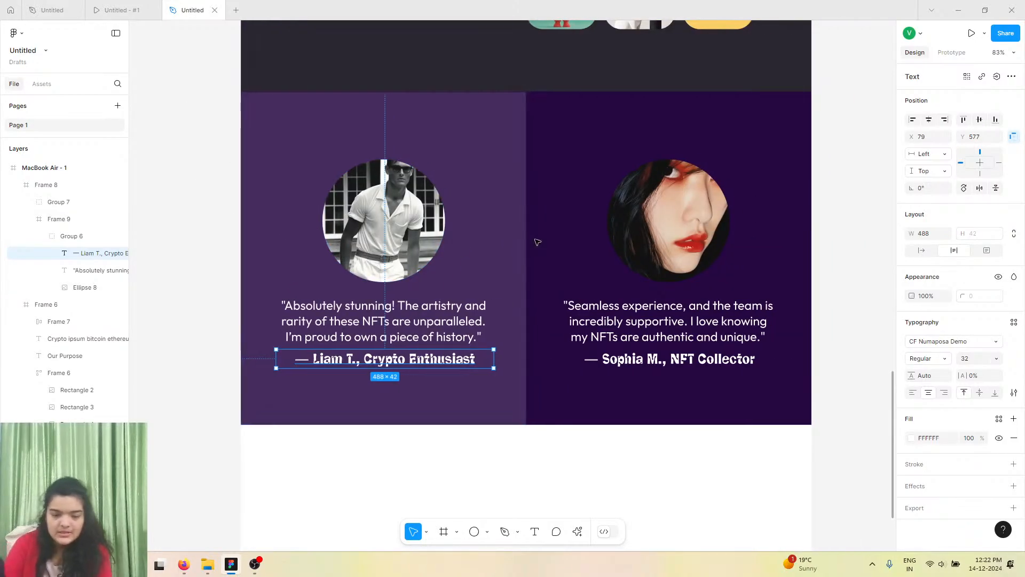
pyautogui.hscroll(-1, 536, 242)
pyautogui.scroll(8, 536, 241)
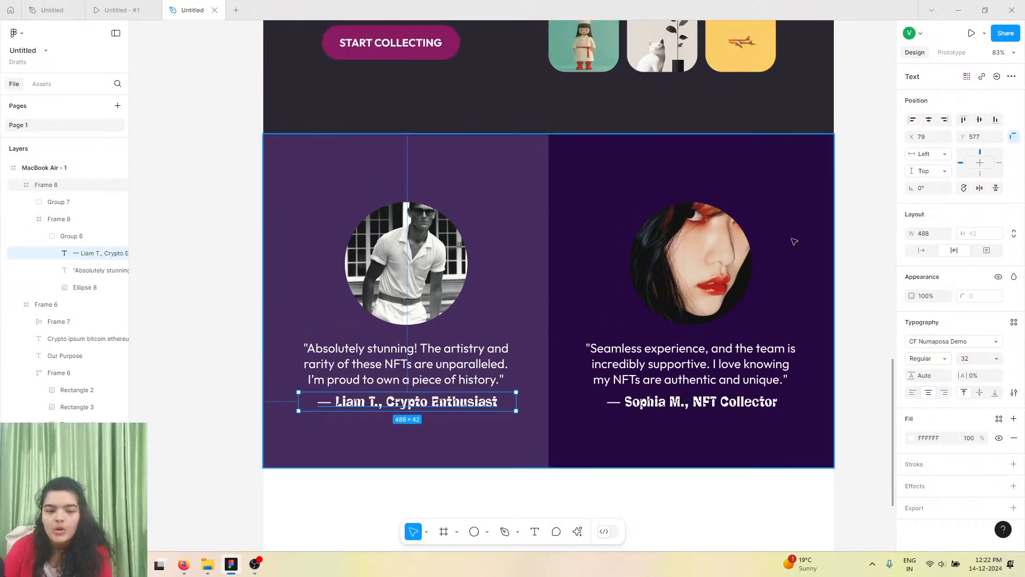
pyautogui.scroll(12, 851, 215)
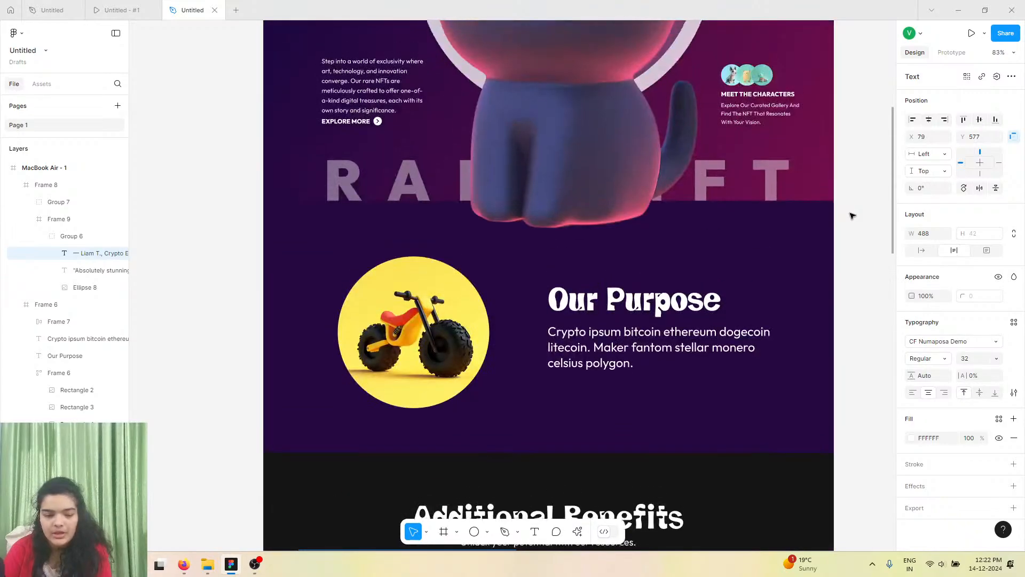
pyautogui.scroll(2, 852, 215)
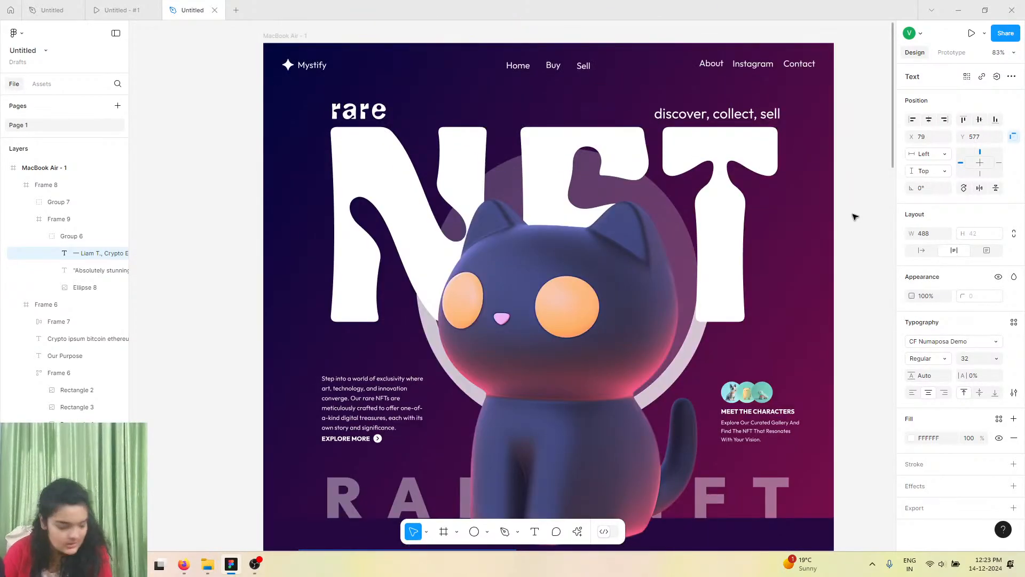
pyautogui.scroll(1, 853, 216)
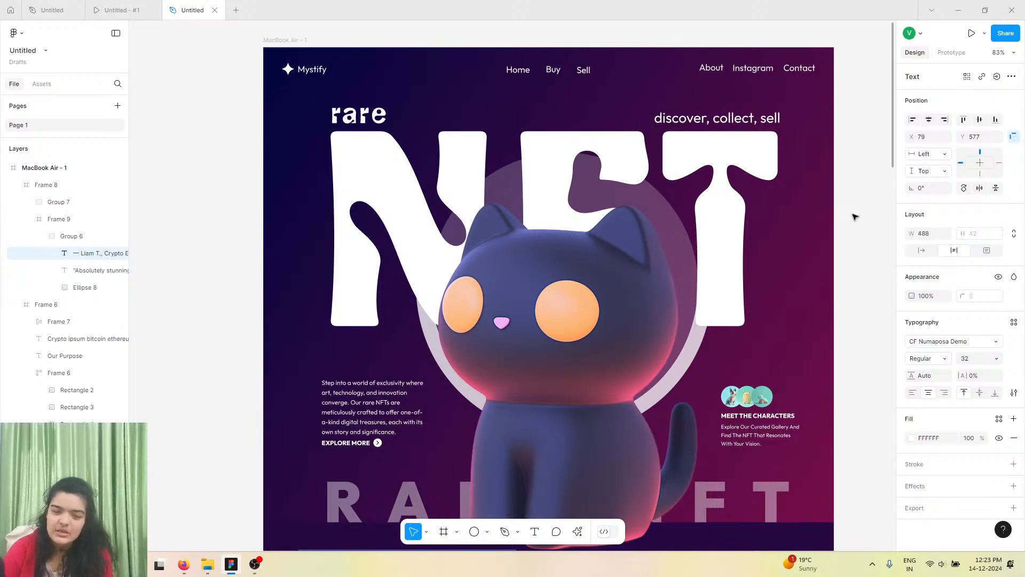
pyautogui.scroll(-10, 854, 216)
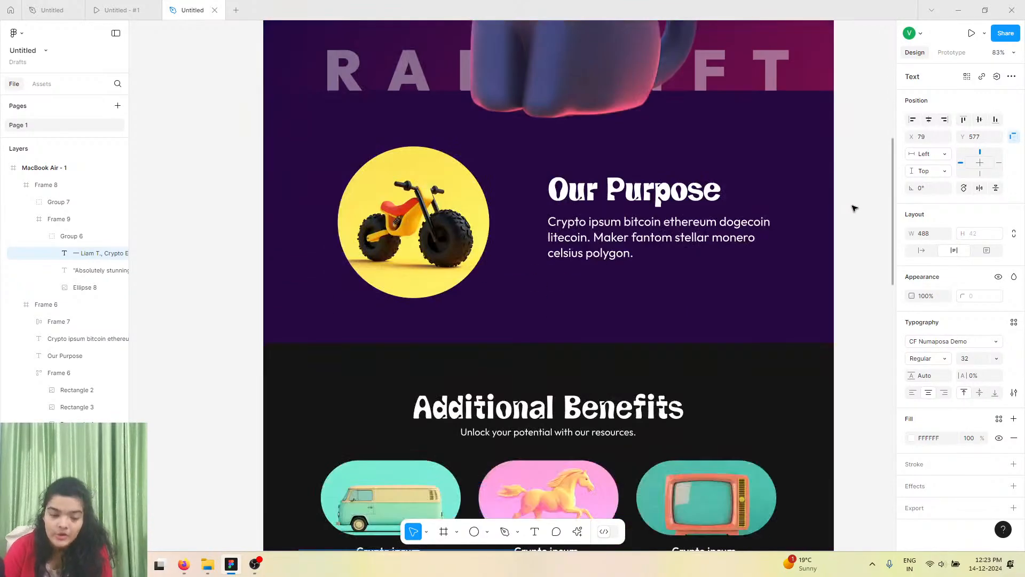
pyautogui.scroll(-1, 849, 209)
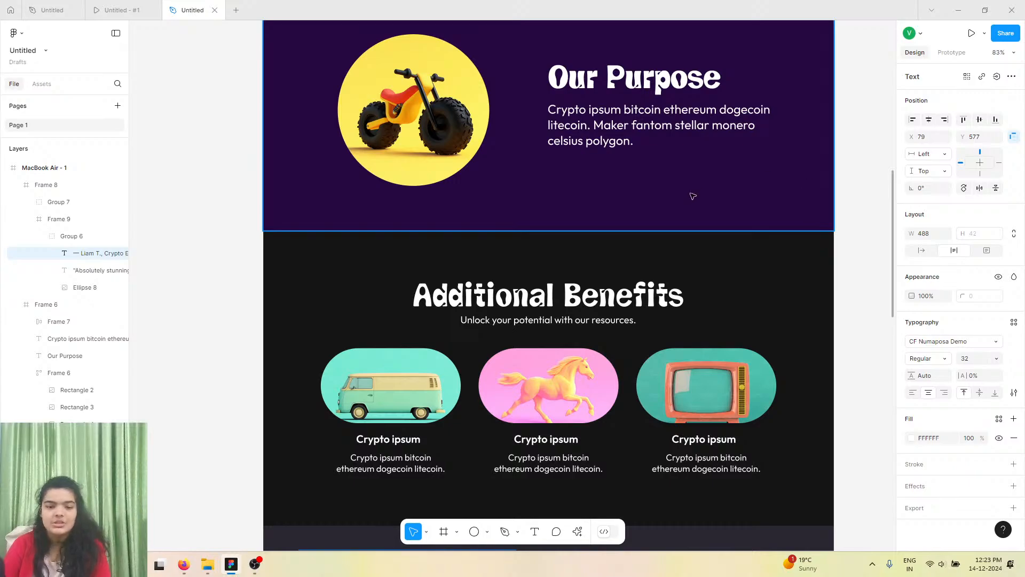
pyautogui.scroll(1, 692, 196)
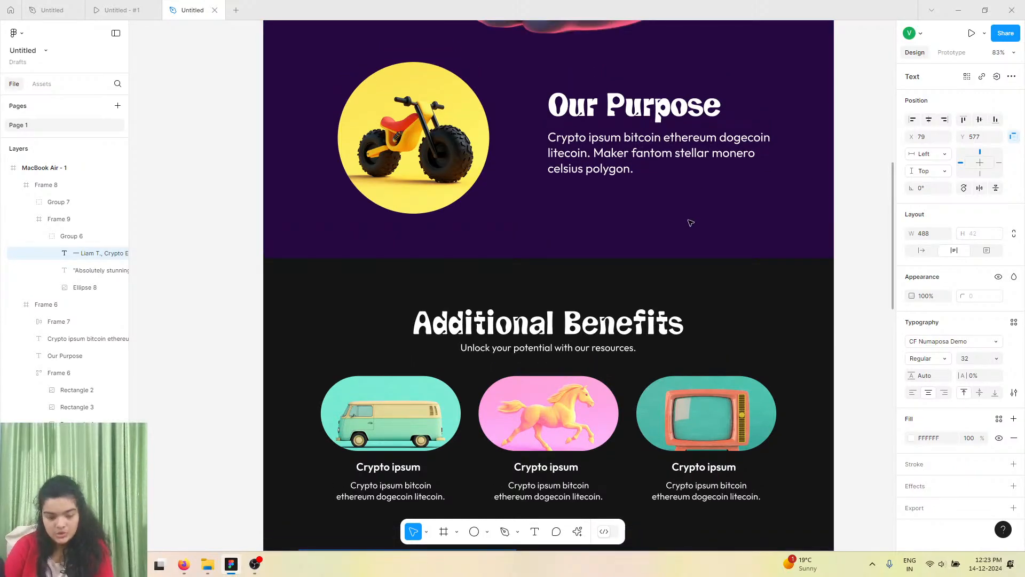
pyautogui.scroll(-7, 690, 223)
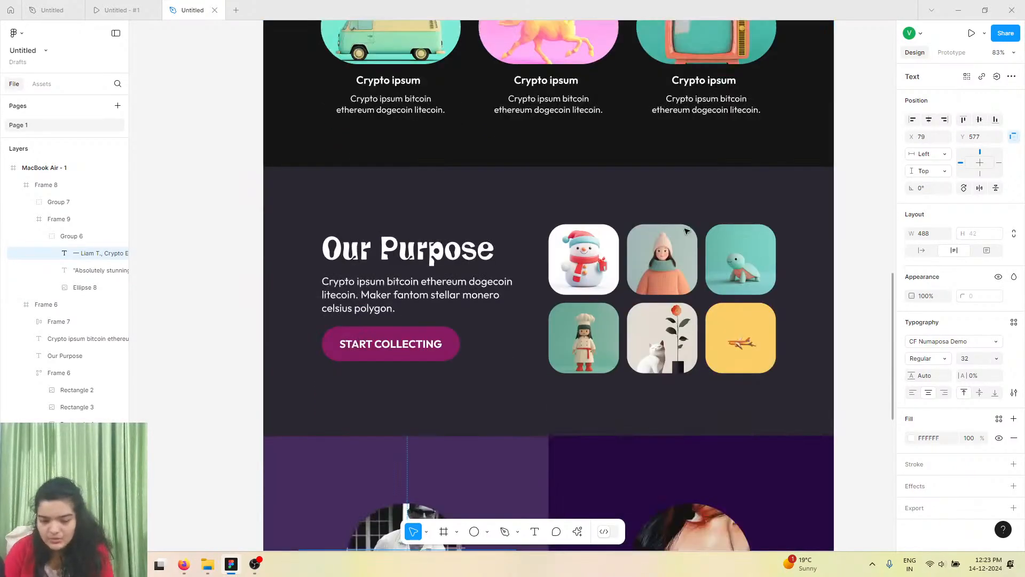
pyautogui.scroll(-10, 686, 230)
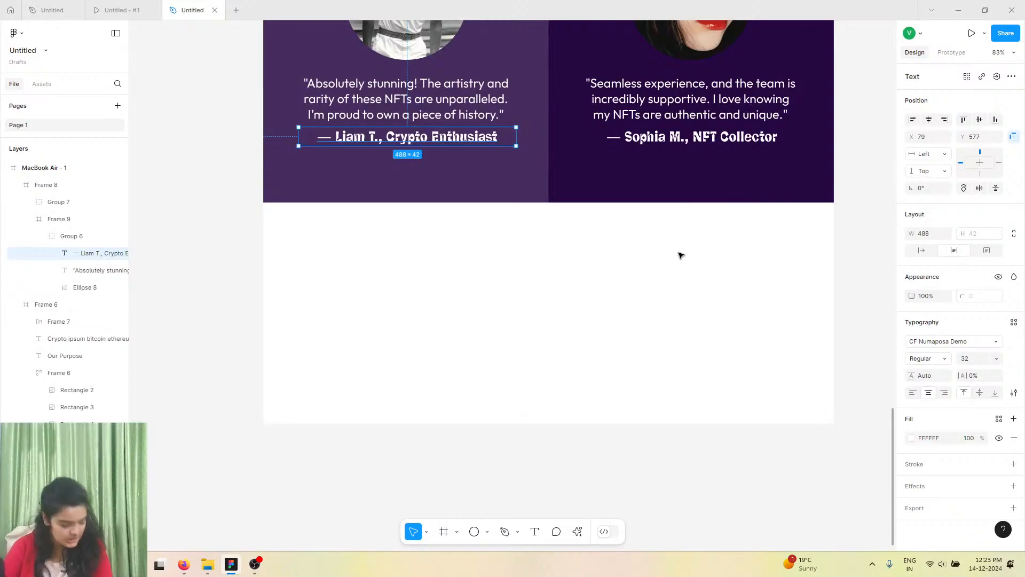
# Shorten the MacBook Air frame to 4030 px tall by moving its bottom edge up.
pyautogui.click(53, 169)
pyautogui.moveTo(452, 424); pyautogui.dragTo(466, 376)
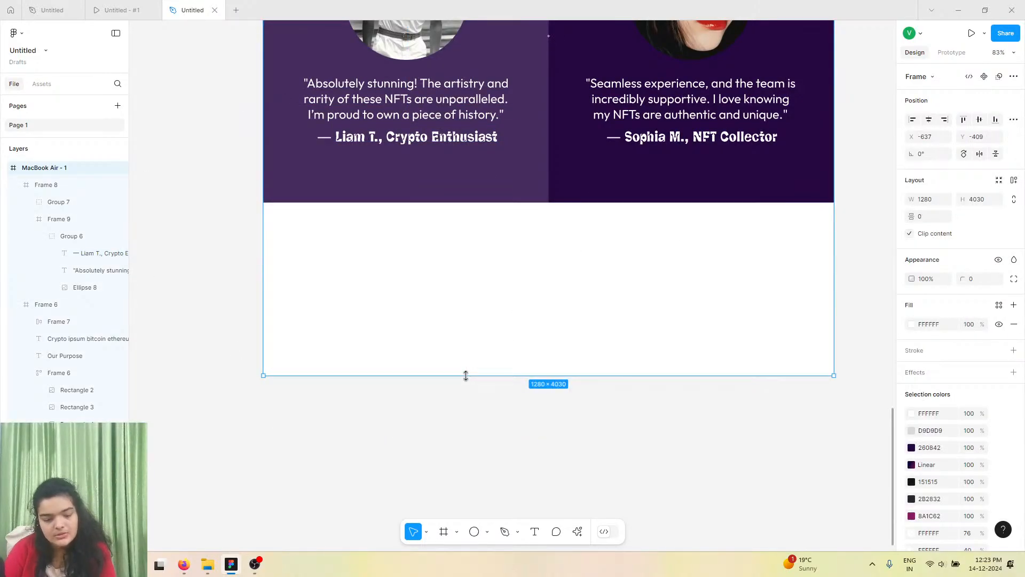
# Review the reference design's footer section and the prototype preview of the testimonials.
pyautogui.click(79, 8)
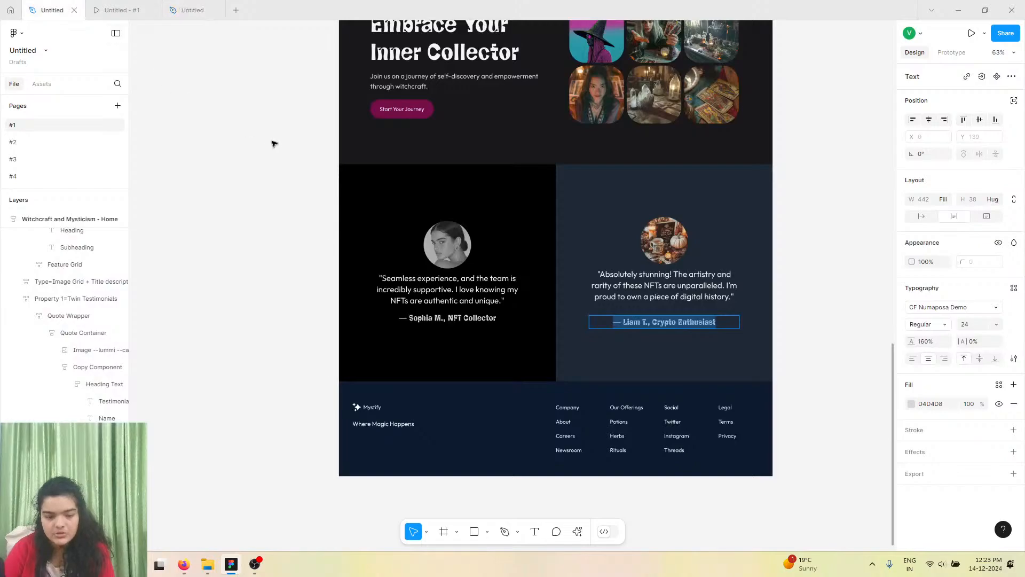
pyautogui.scroll(-3, 400, 416)
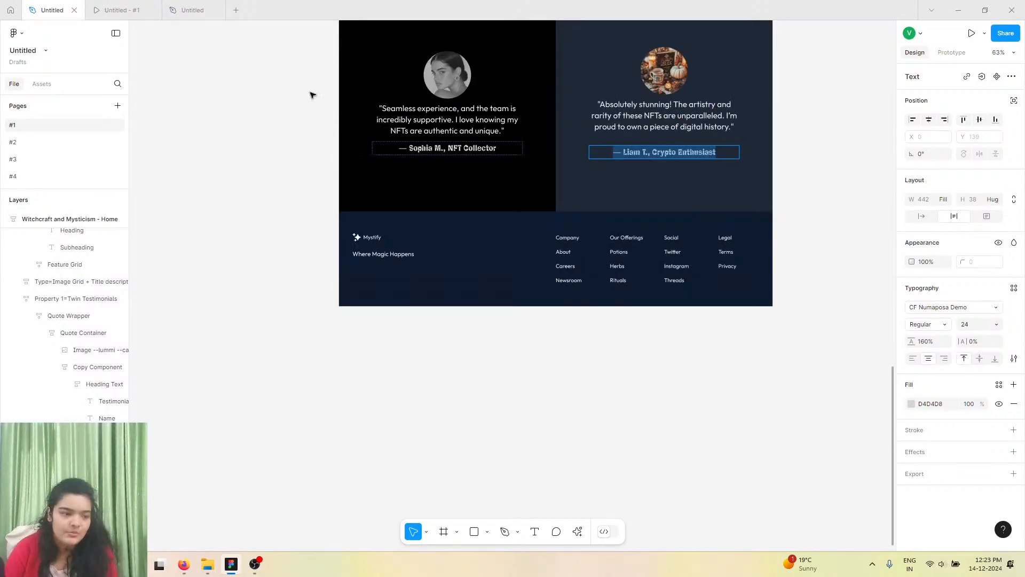
pyautogui.click(147, 7)
pyautogui.click(203, 8)
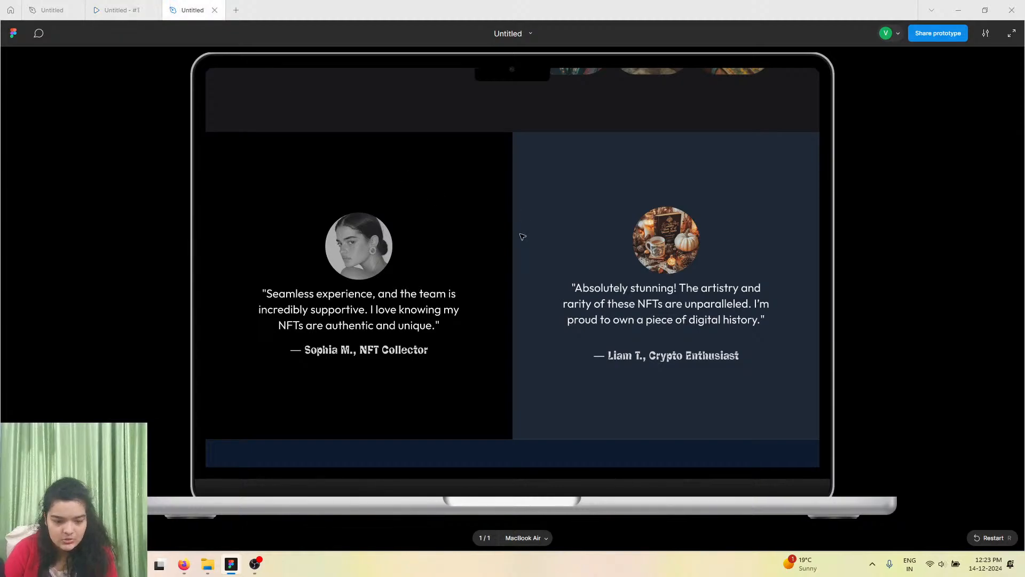
pyautogui.click(912, 326)
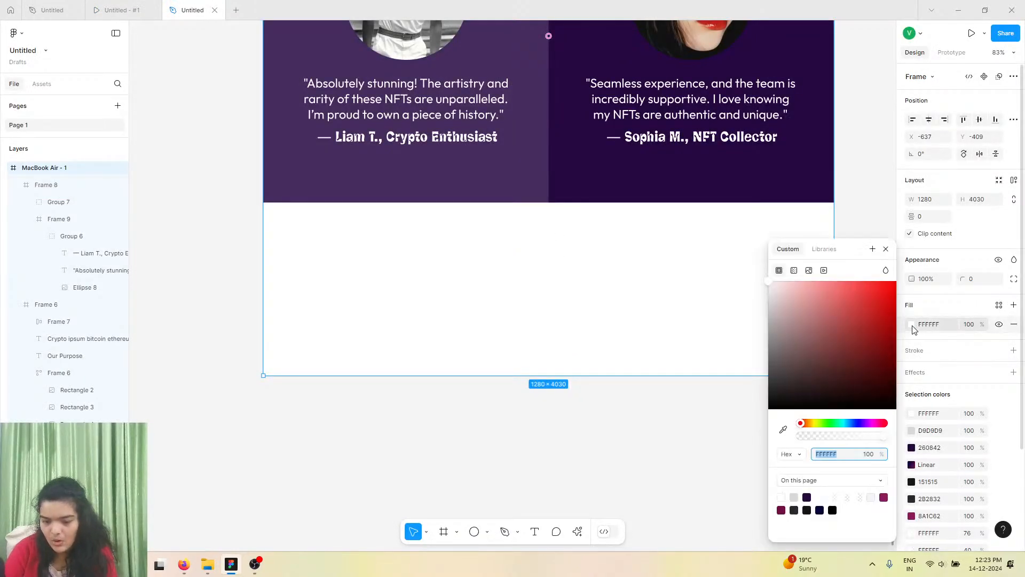
pyautogui.click(332, 507)
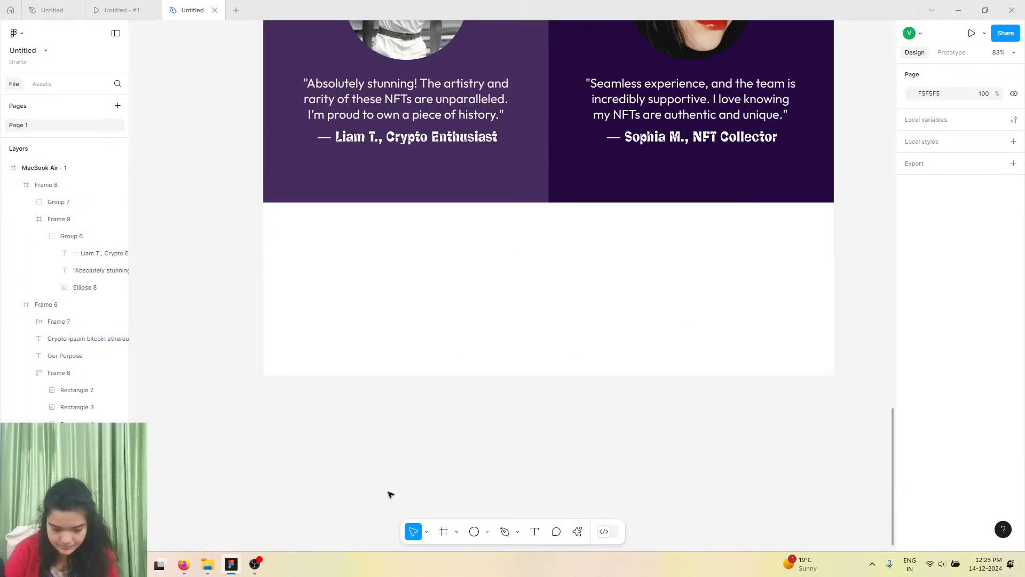
# Draw a footer frame about 1283 × 385 px below the testimonials and nest it inside the MacBook Air frame.
pyautogui.click(444, 531)
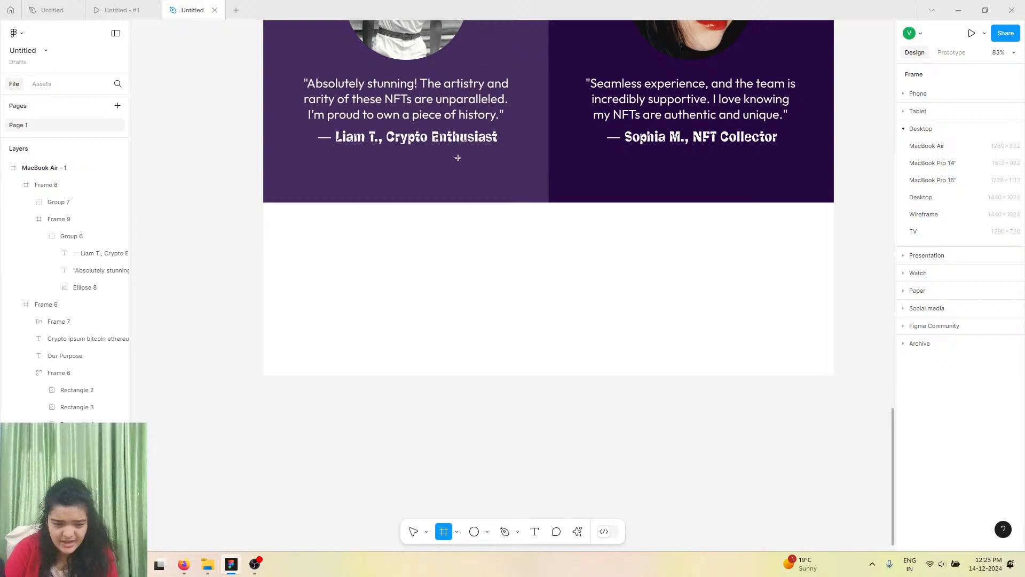
pyautogui.moveTo(263, 201); pyautogui.dragTo(835, 374)
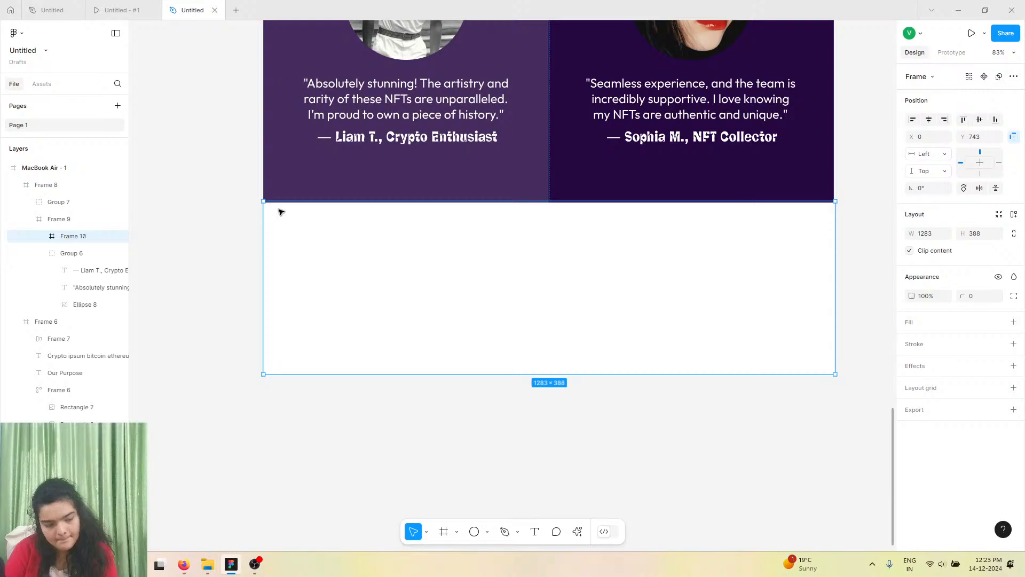
pyautogui.moveTo(284, 200); pyautogui.dragTo(285, 204)
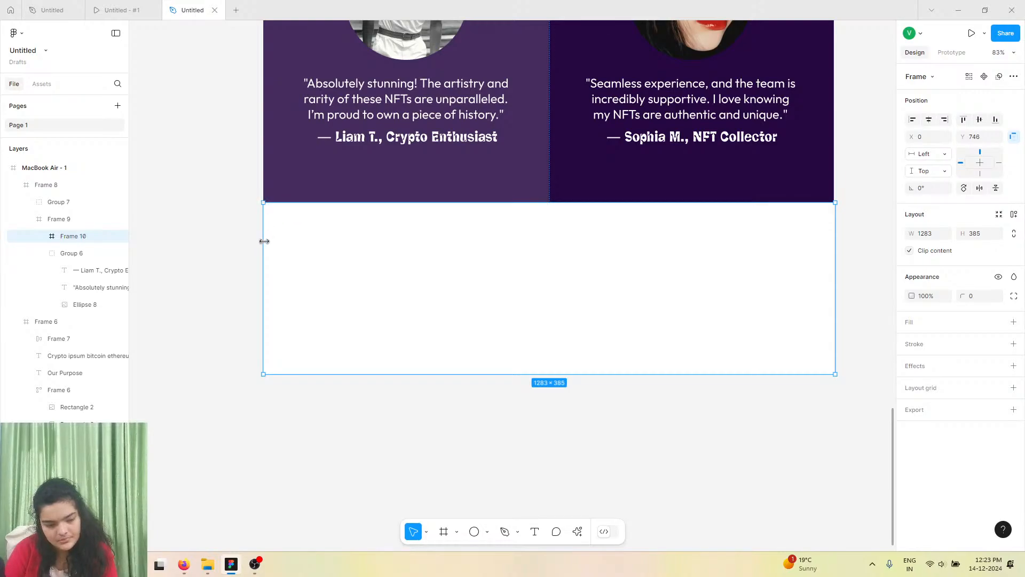
pyautogui.click(1013, 322)
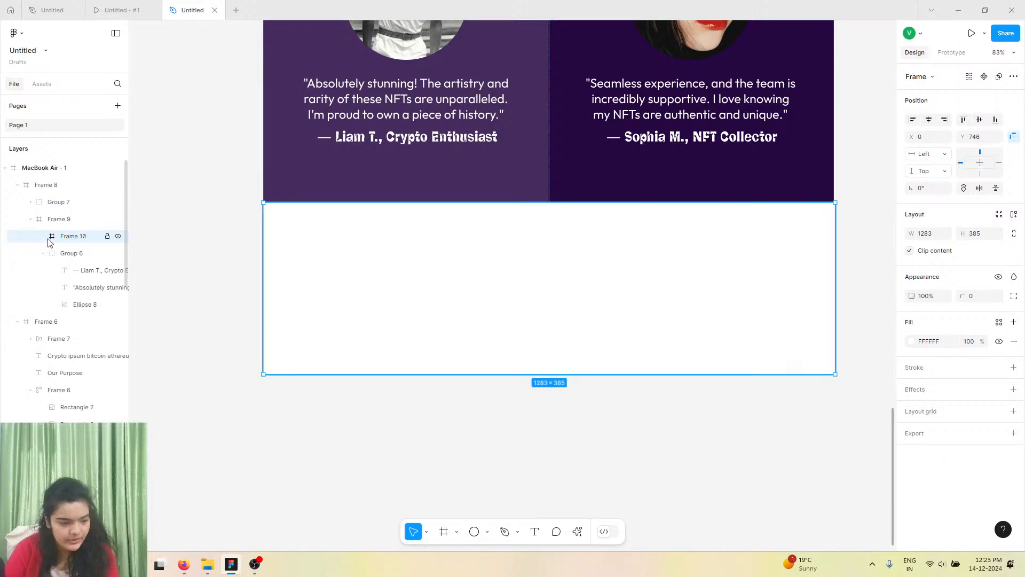
pyautogui.moveTo(53, 172); pyautogui.dragTo(56, 178)
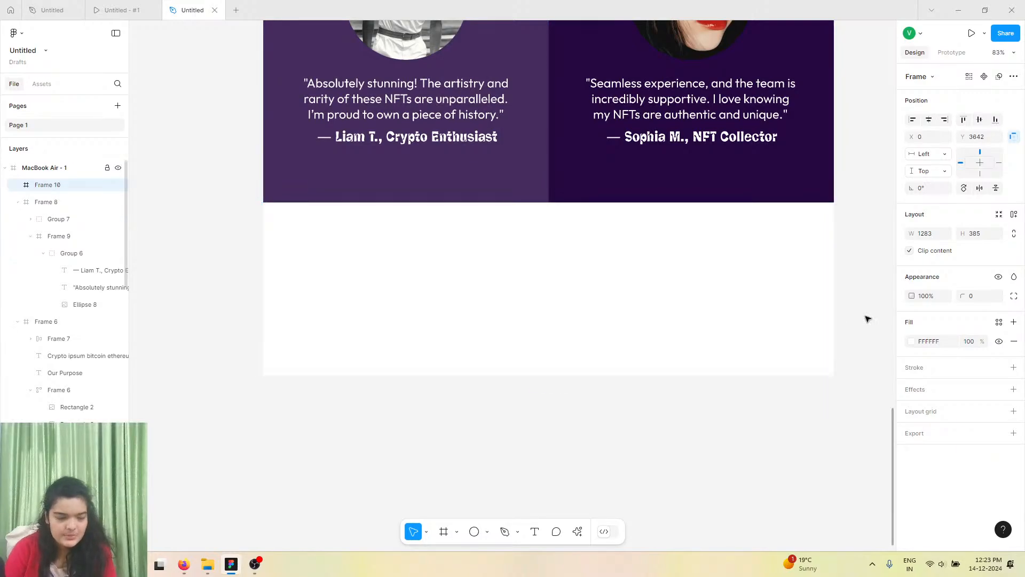
# Fill the footer frame with dark purple 291738, sampling the testimonial background colour and darkening it.
pyautogui.click(911, 342)
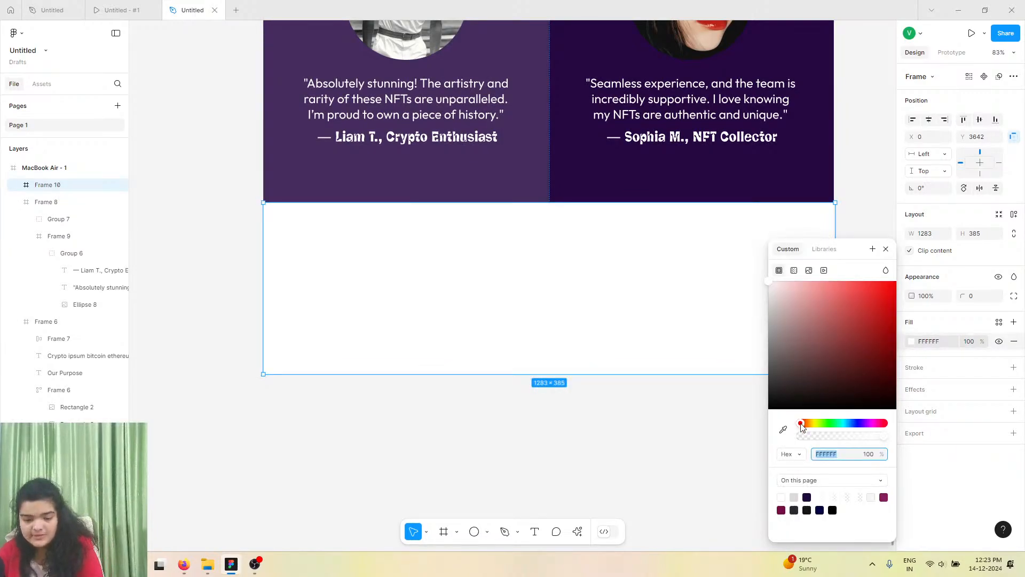
pyautogui.click(785, 430)
pyautogui.click(546, 187)
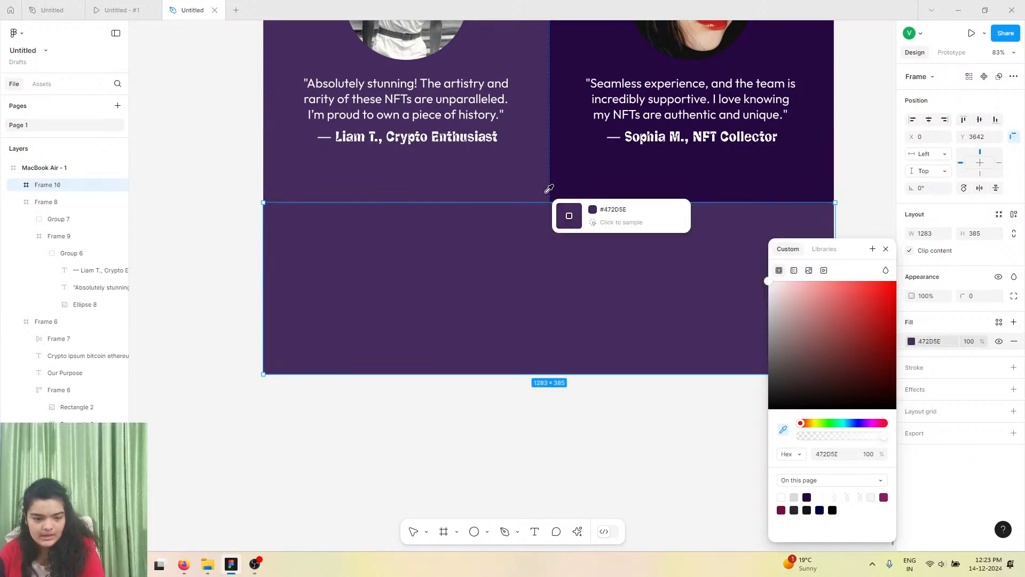
pyautogui.moveTo(857, 363); pyautogui.dragTo(843, 386)
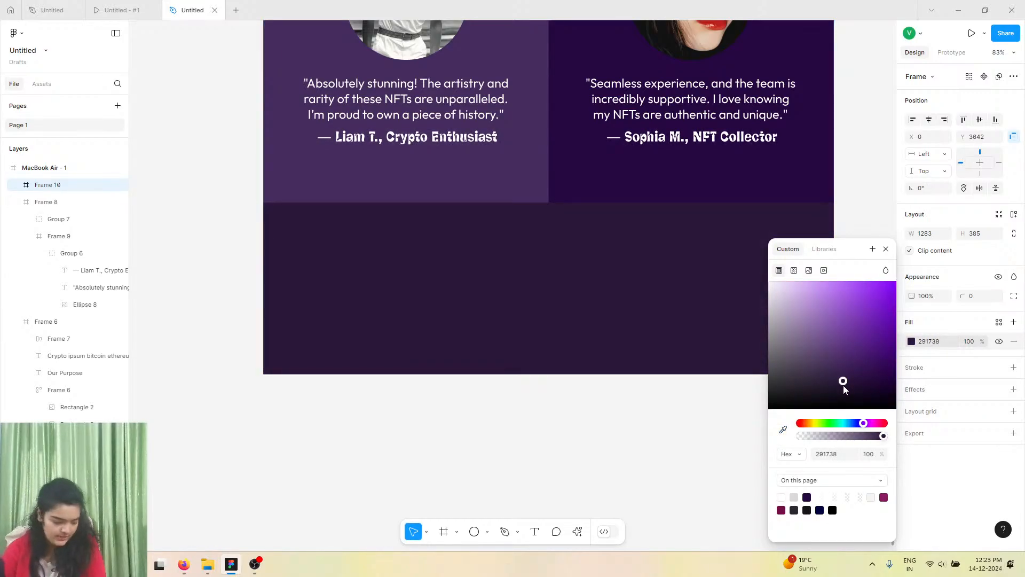
pyautogui.click(529, 395)
# Move the Mystify logo icon and wordmark from the header into the footer frame's upper-left area.
pyautogui.scroll(5, 528, 420)
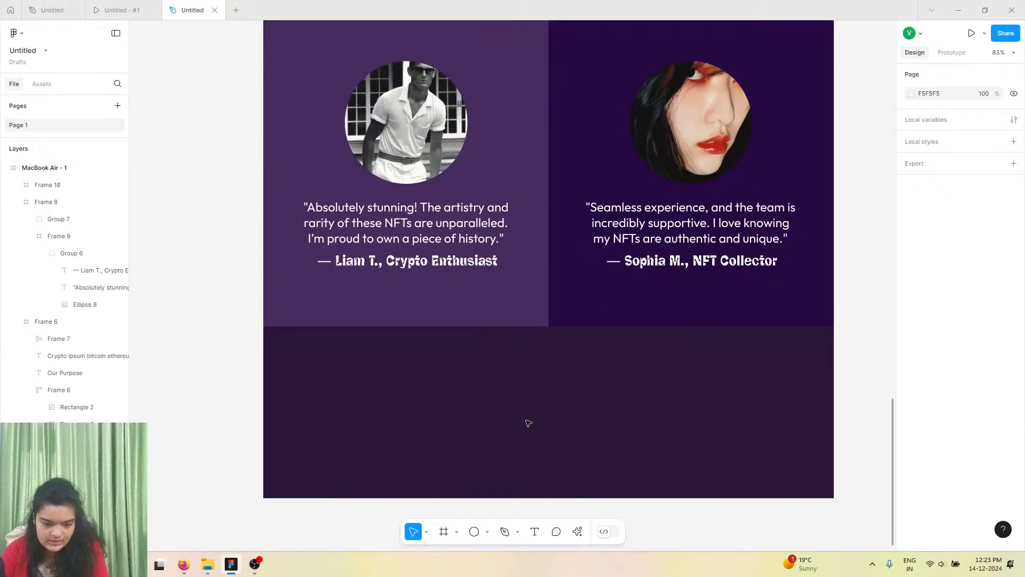
pyautogui.scroll(15, 529, 423)
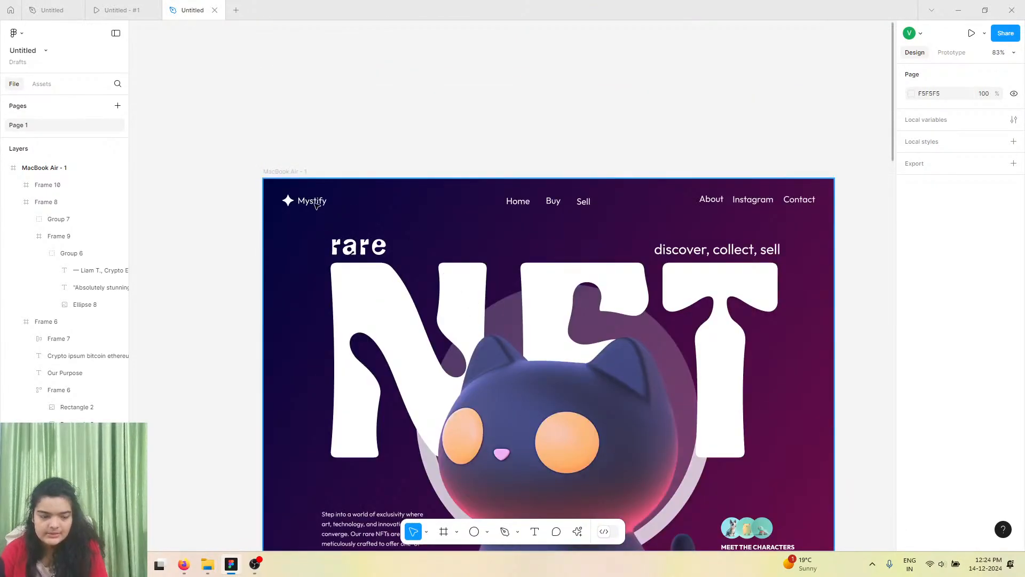
pyautogui.click(316, 205)
pyautogui.click(316, 206)
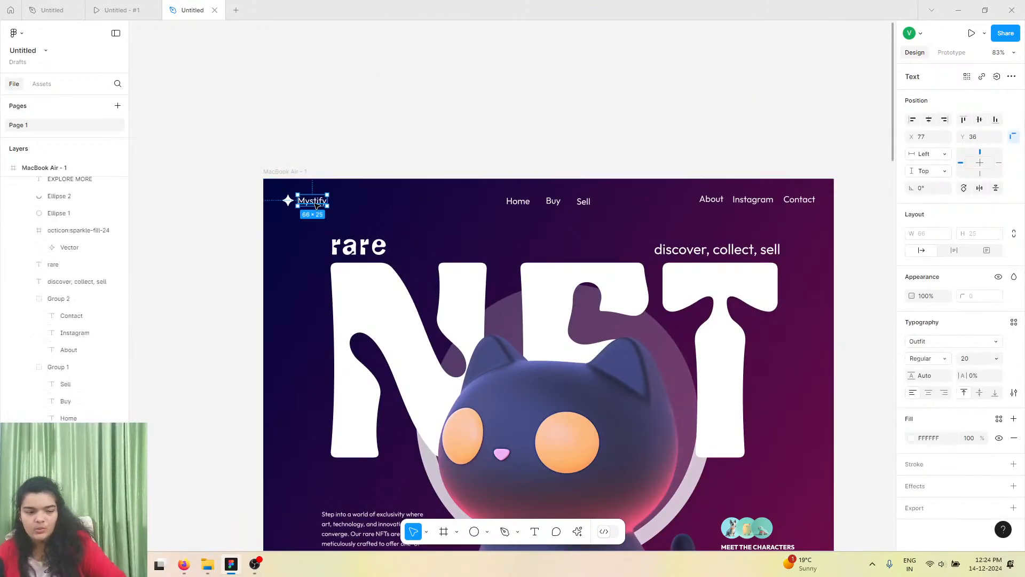
pyautogui.keyDown('shift'); pyautogui.click(288, 200); pyautogui.keyUp('shift')
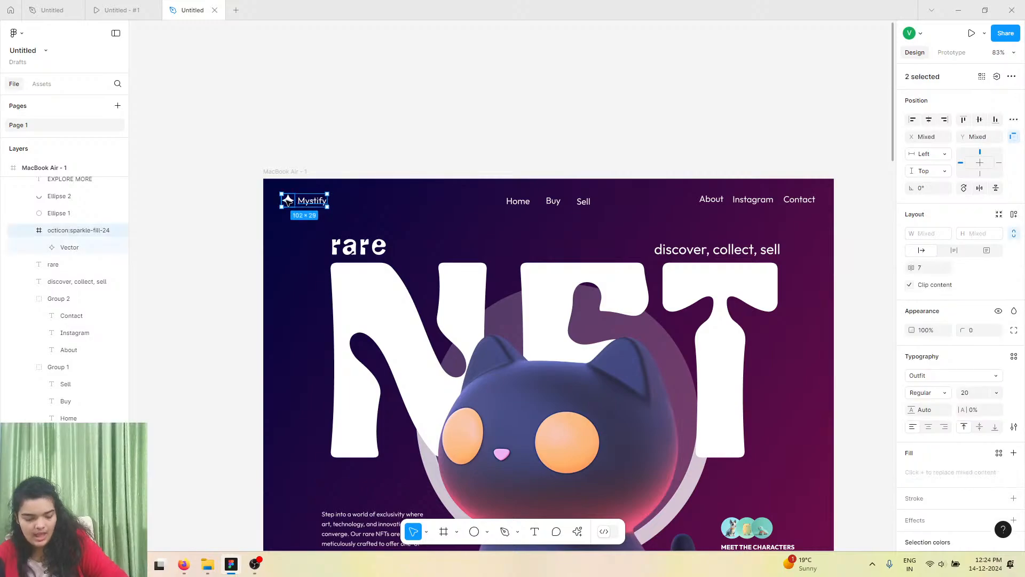
pyautogui.scroll(-15, 389, 379)
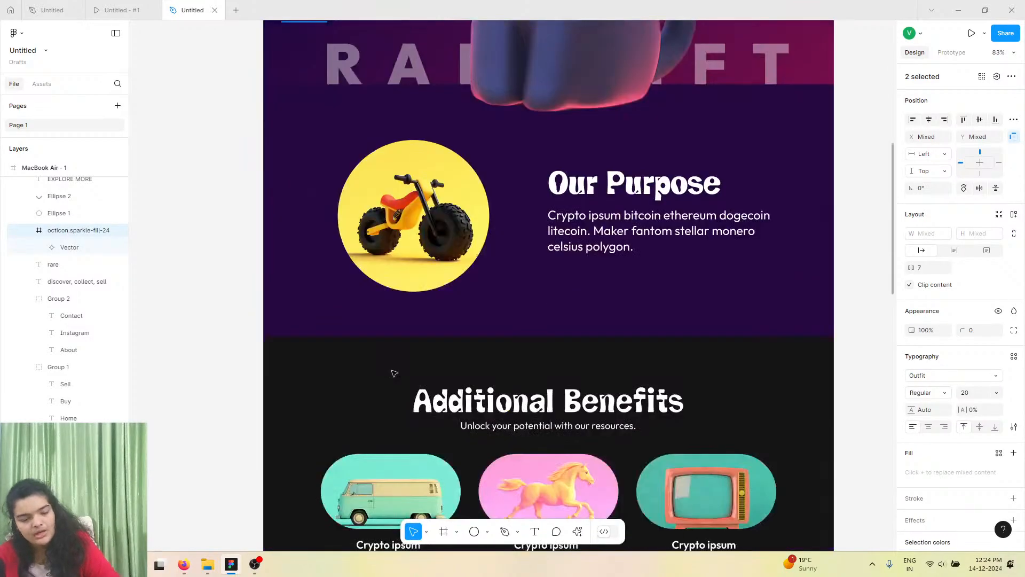
pyautogui.scroll(-15, 393, 373)
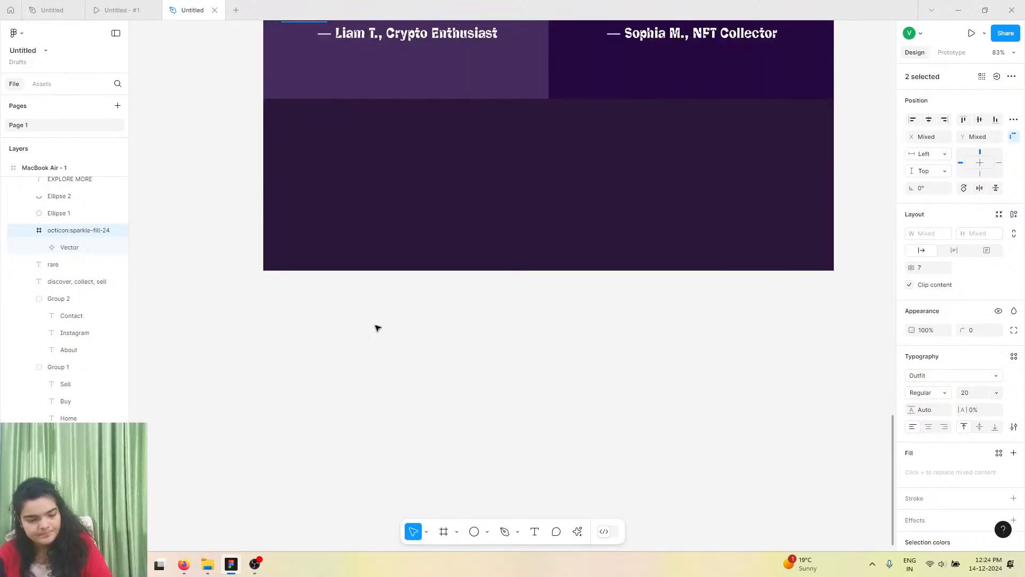
pyautogui.hotkey('ctrl', 'x')
pyautogui.hotkey('ctrl', 'v')
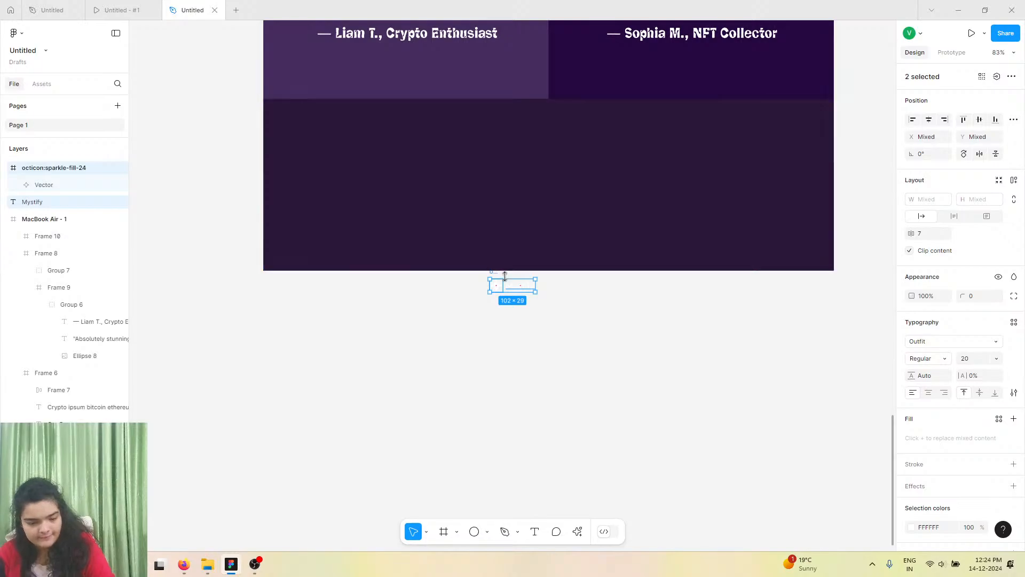
pyautogui.moveTo(513, 286); pyautogui.dragTo(328, 144)
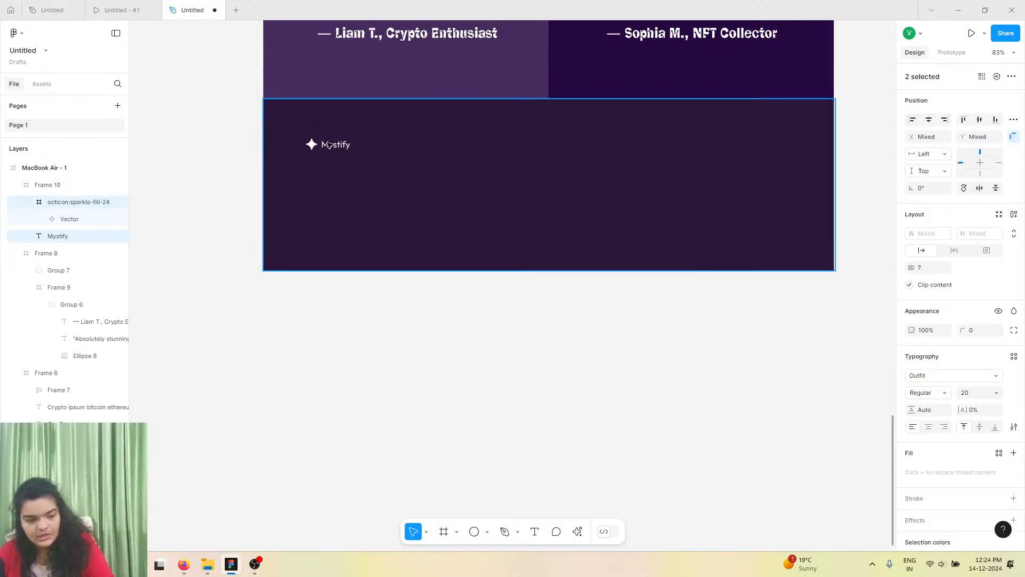
# Enlarge the sparkle icon in the footer to about 52 × 52 px.
pyautogui.click(317, 150)
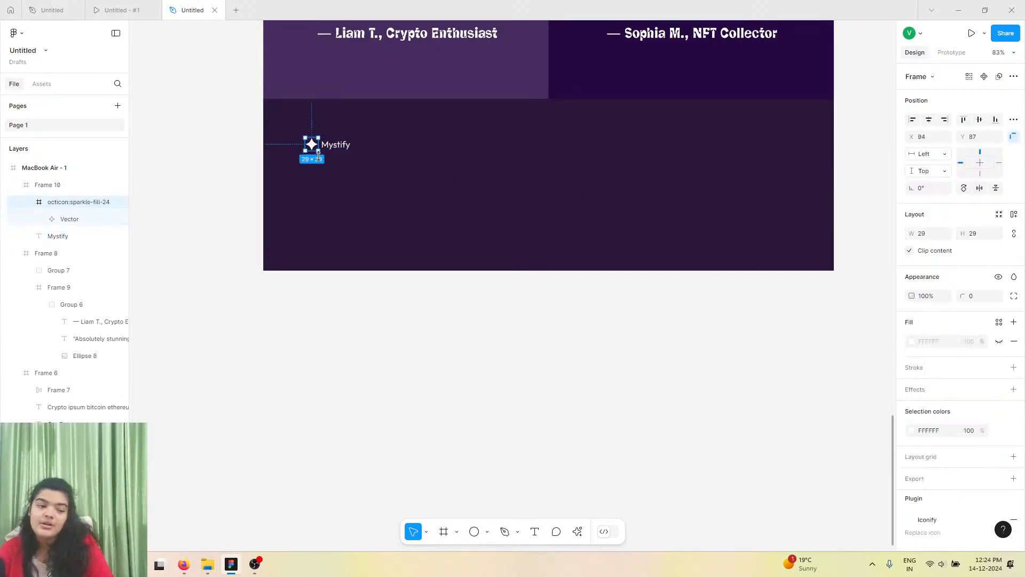
pyautogui.moveTo(323, 155); pyautogui.dragTo(326, 160)
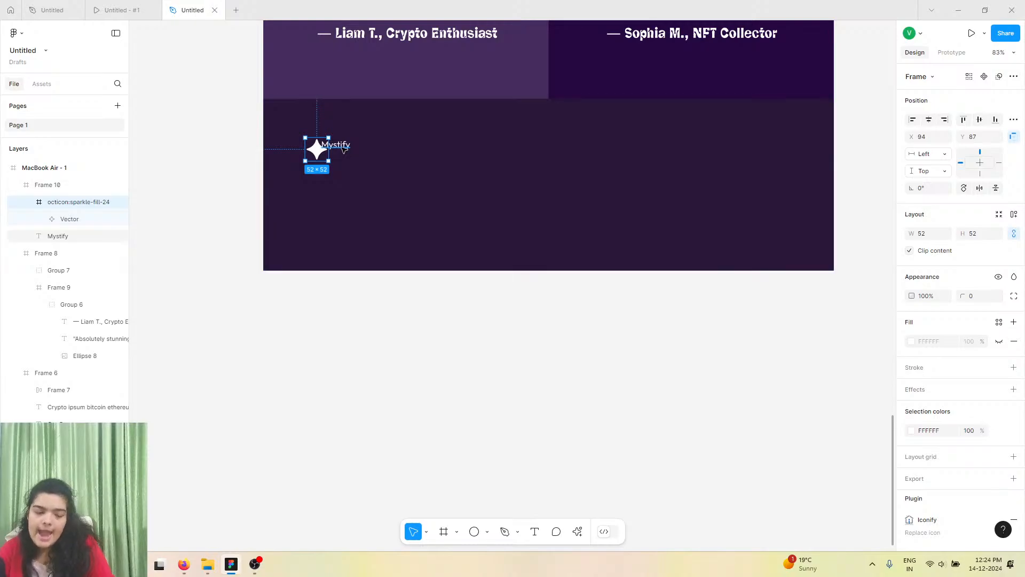
# Set the Mystify wordmark's font size to 32 and move it to the right of the sparkle icon.
pyautogui.click(340, 148)
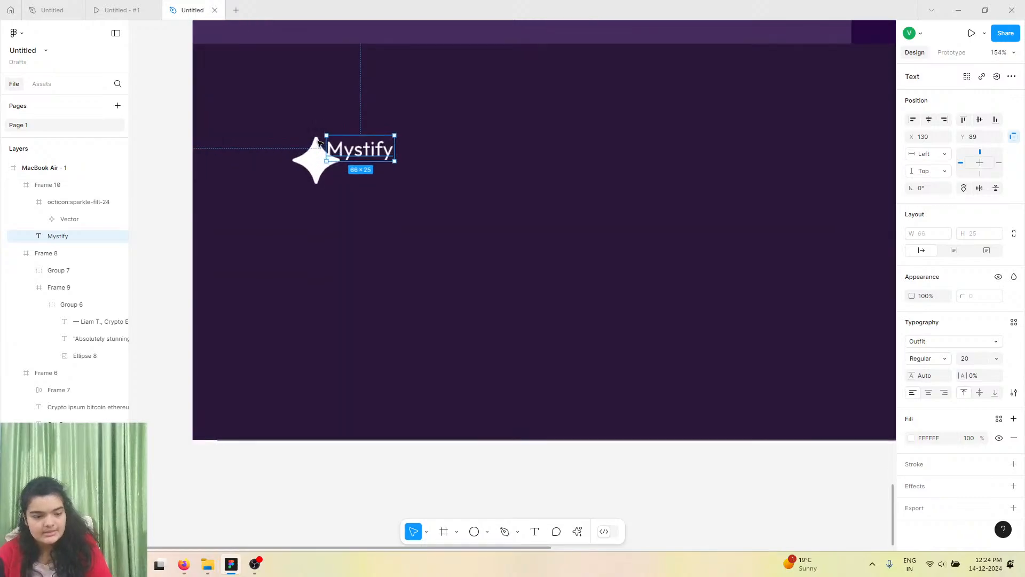
pyautogui.scroll(10, 320, 144)
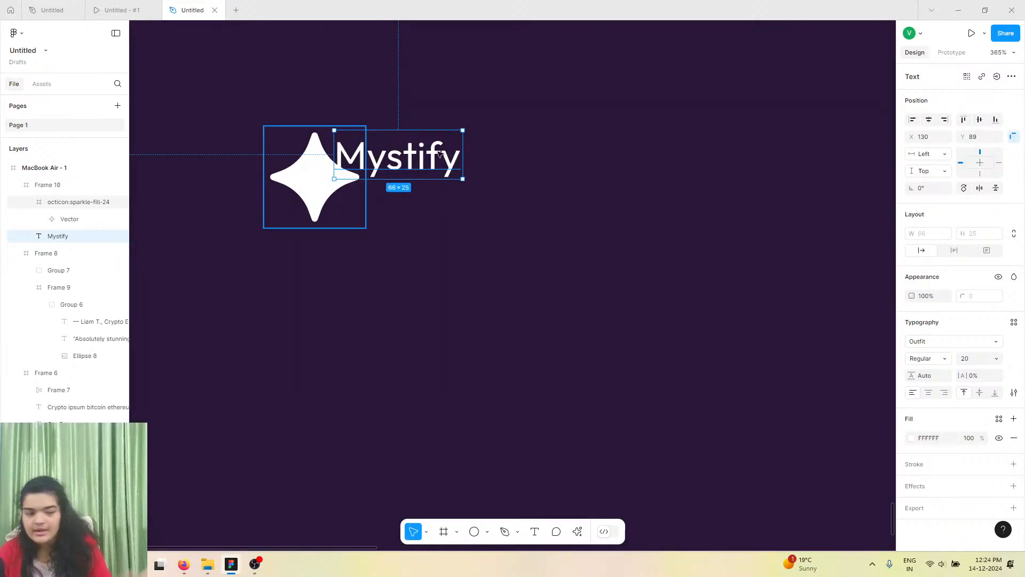
pyautogui.click(977, 359)
pyautogui.write('32')
pyautogui.press('Return')
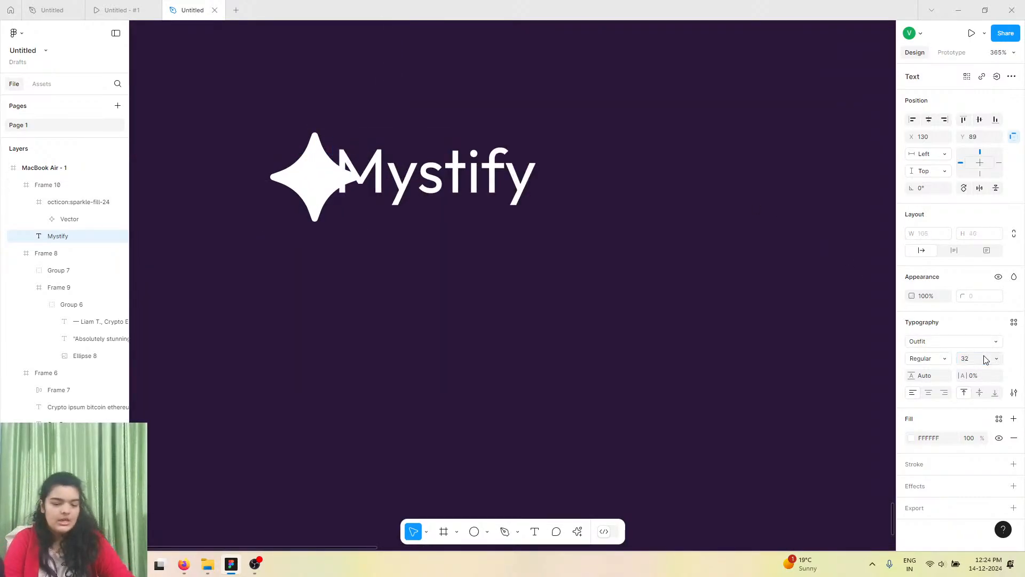
pyautogui.moveTo(427, 160); pyautogui.dragTo(490, 159)
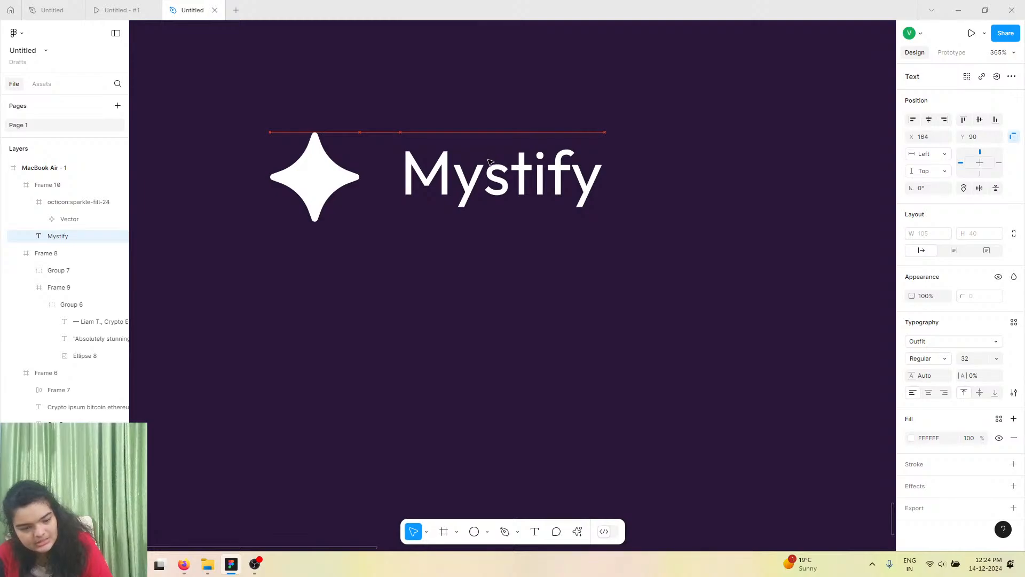
# Increase the wordmark to size 36, nudge it beside the icon, and set its weight to SemiBold.
pyautogui.click(969, 362)
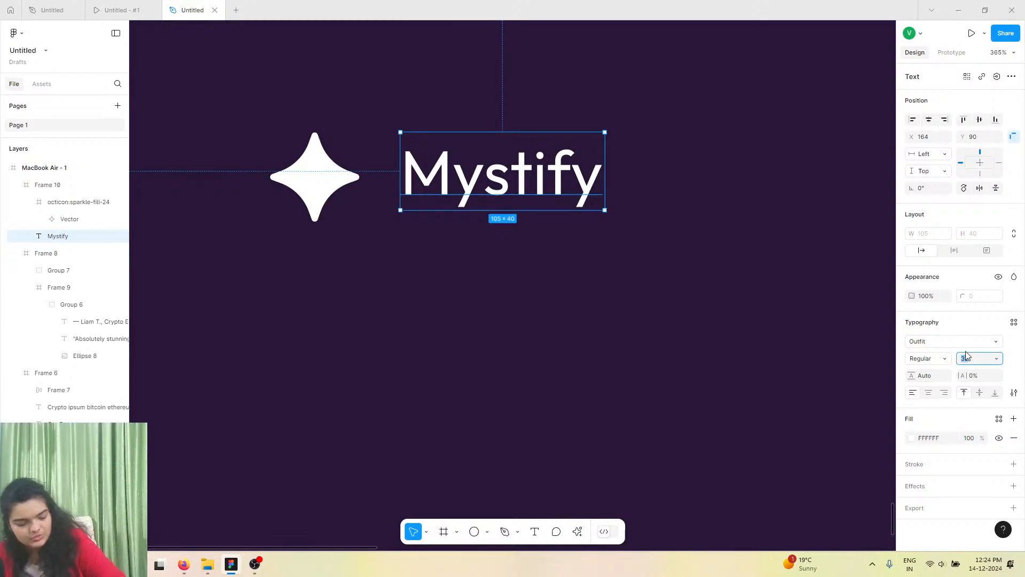
pyautogui.press('Return')
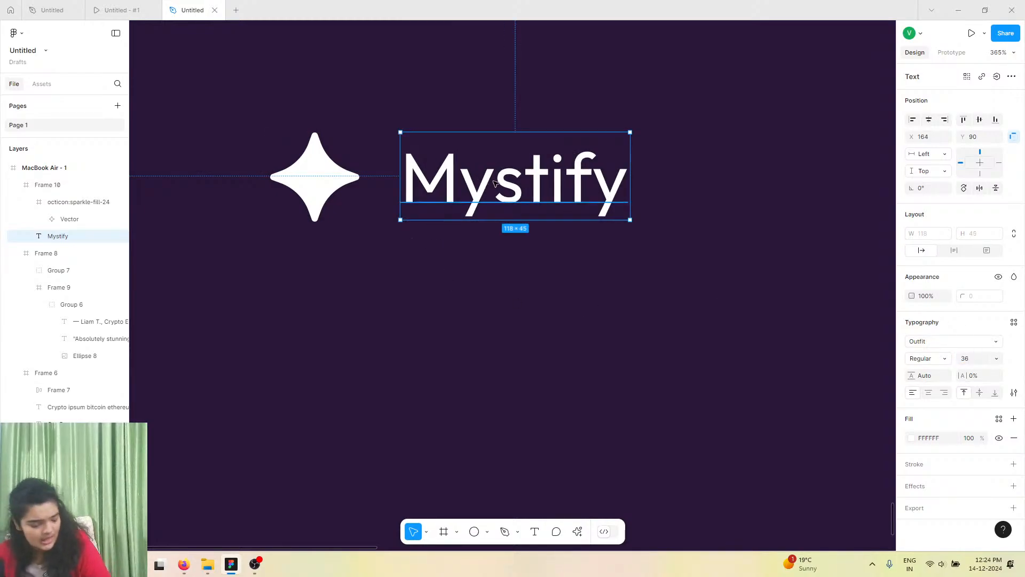
pyautogui.moveTo(495, 185); pyautogui.dragTo(504, 184)
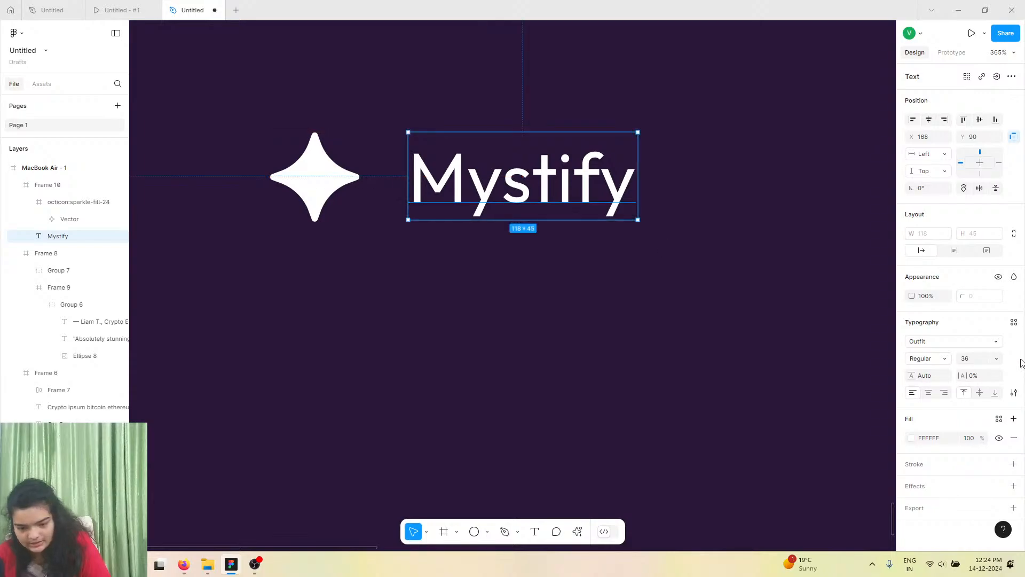
pyautogui.click(939, 363)
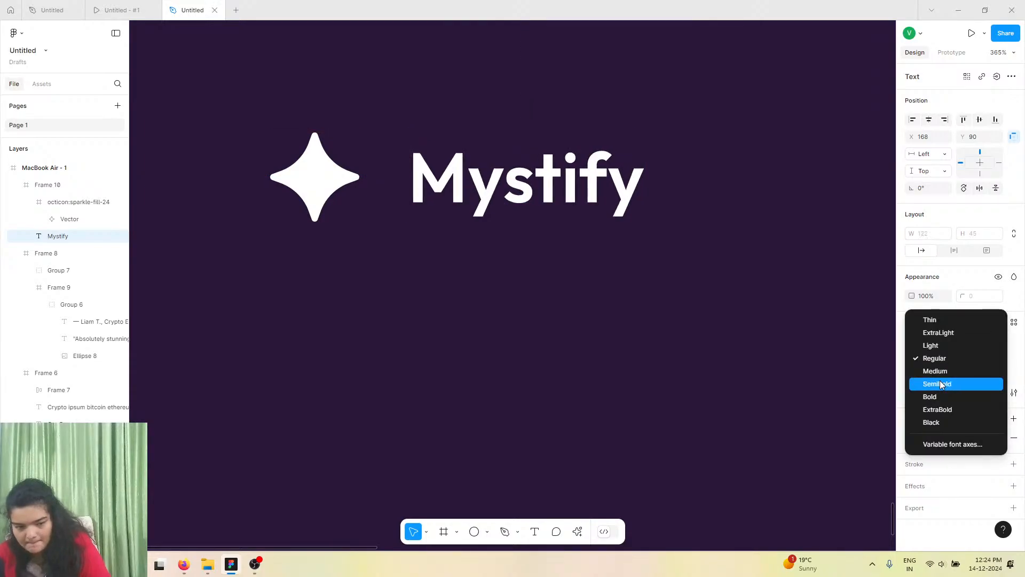
pyautogui.click(940, 382)
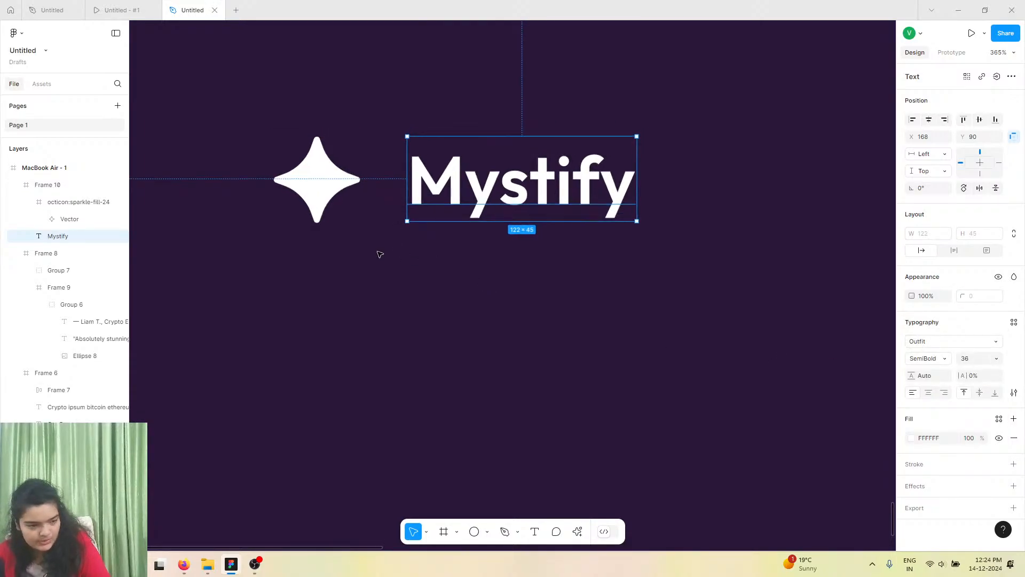
# Compare the footer logo with the reference footer in the prototype preview.
pyautogui.scroll(-3, 377, 254)
pyautogui.click(149, 4)
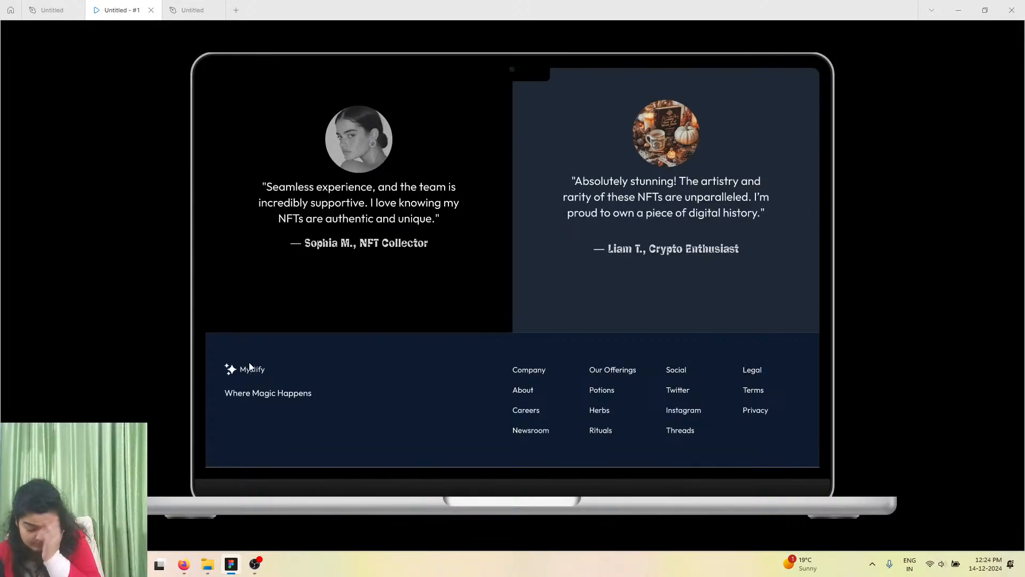
pyautogui.click(190, 10)
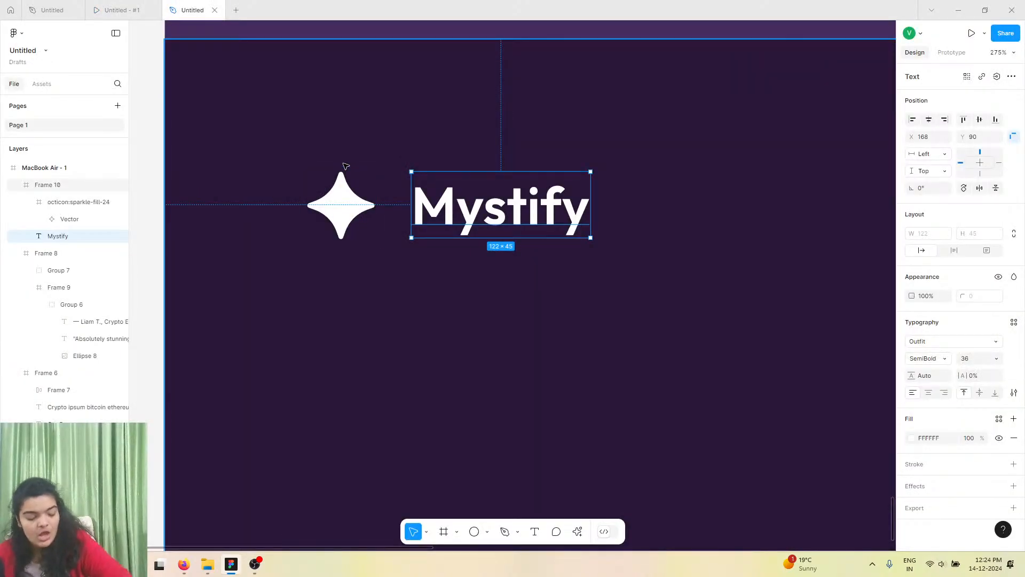
pyautogui.hotkey('ctrl', 'v')
pyautogui.moveTo(457, 199); pyautogui.dragTo(355, 314)
pyautogui.hotkey('ctrl', 'z')
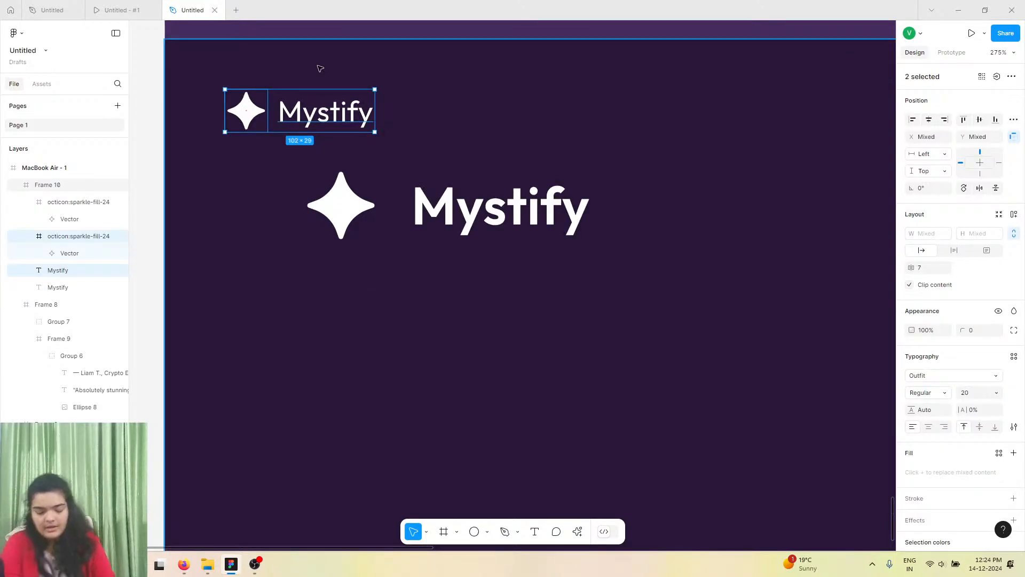
pyautogui.hotkey('ctrl', 'z')
# Duplicate the wordmark below the logo and set the copy's weight to Regular.
pyautogui.click(455, 204)
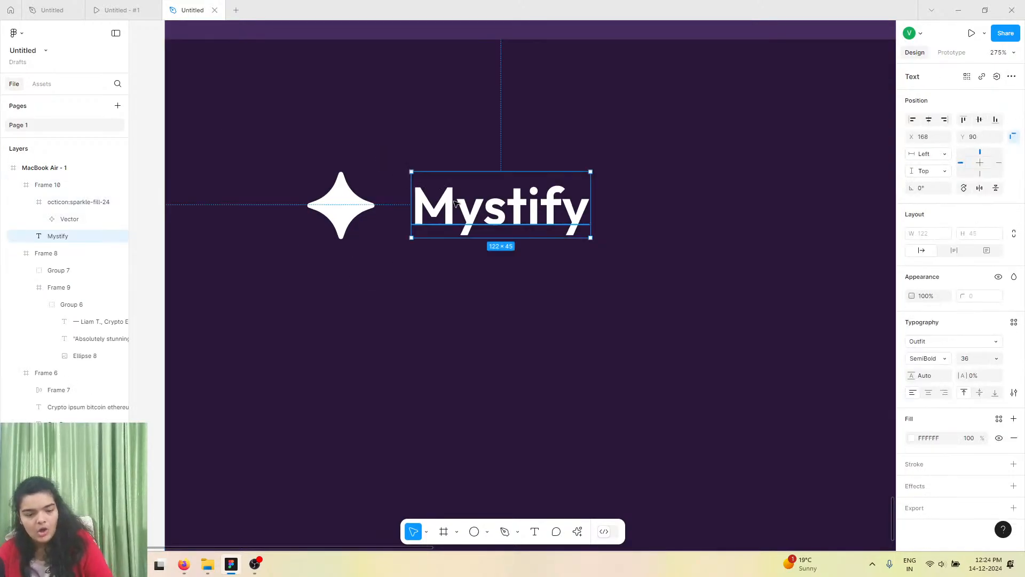
pyautogui.moveTo(445, 219); pyautogui.dragTo(387, 329)
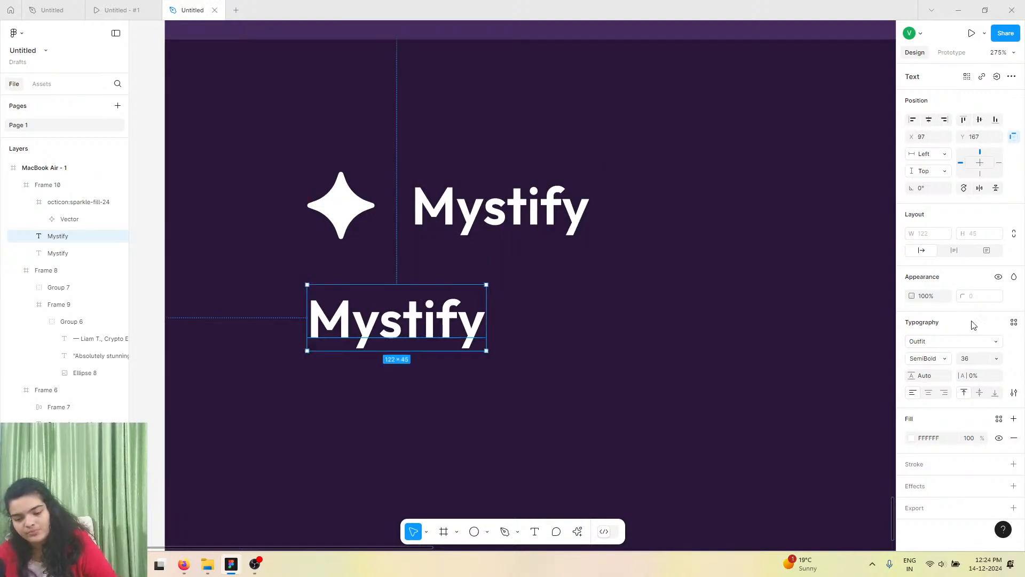
pyautogui.click(927, 362)
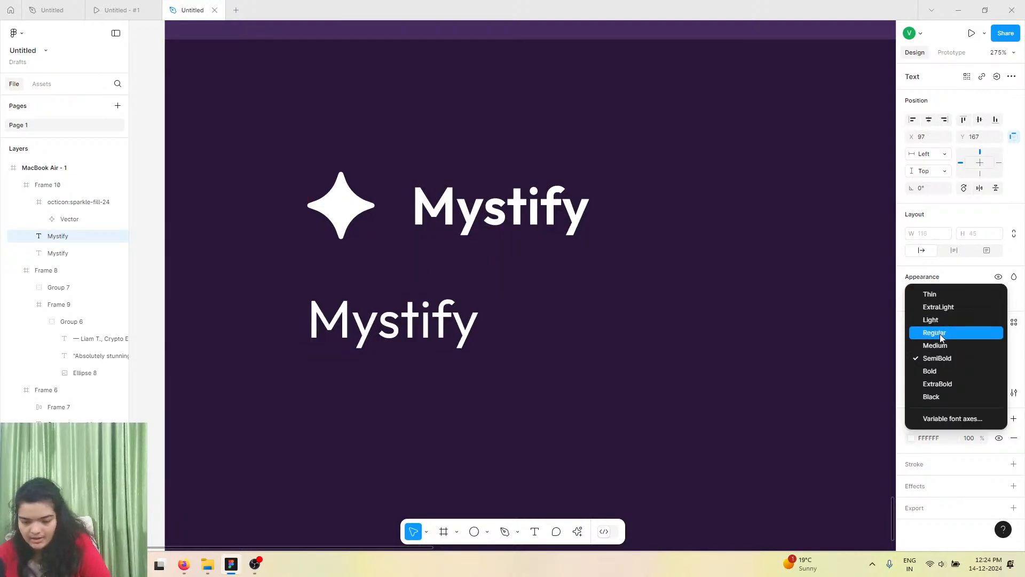
pyautogui.click(939, 334)
# Replace the copied text with the tagline "Where the Magic Happens".
pyautogui.doubleClick(358, 311)
pyautogui.write('W')
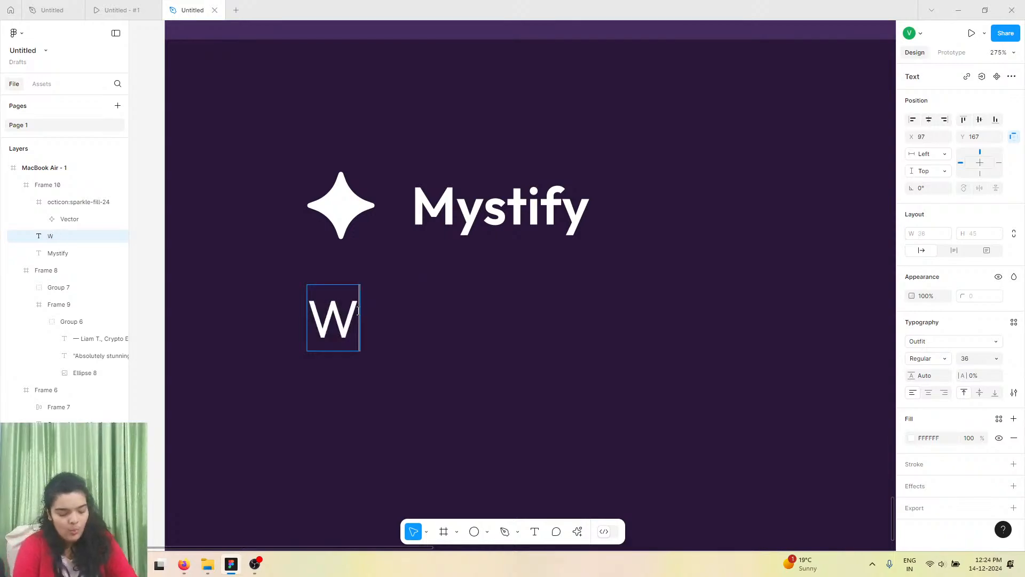
pyautogui.write('Here')
pyautogui.press('BackSpace')
pyautogui.press('BackSpace')
pyautogui.press('BackSpace')
pyautogui.press('BackSpace')
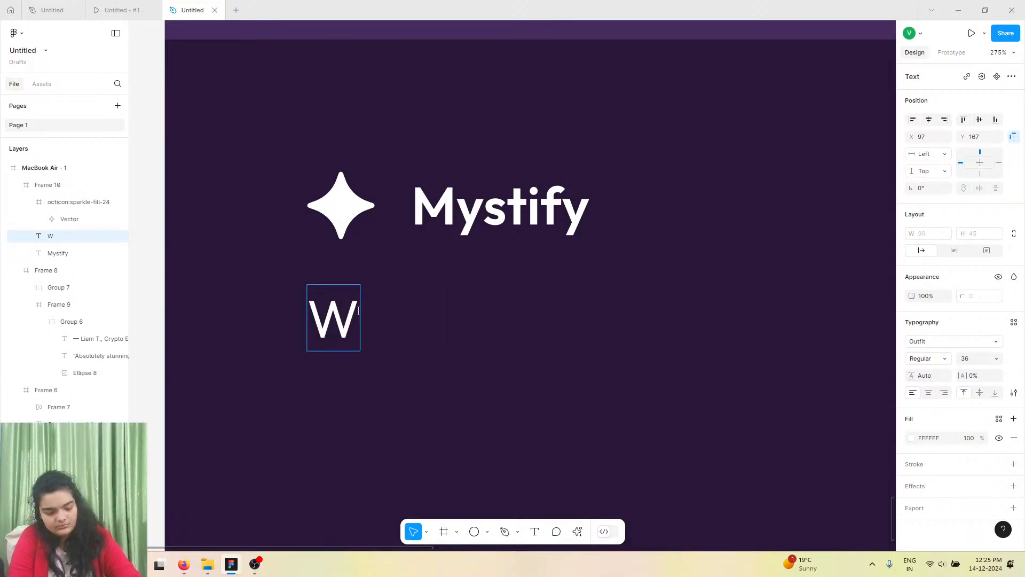
pyautogui.write('herer')
pyautogui.press('BackSpace')
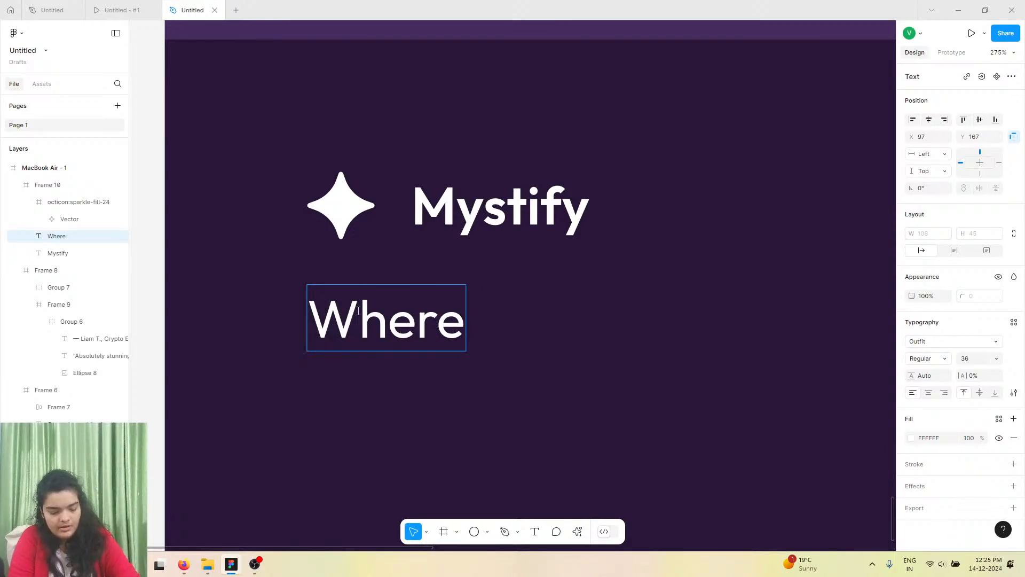
pyautogui.write('the m')
pyautogui.press('BackSpace')
pyautogui.write('M')
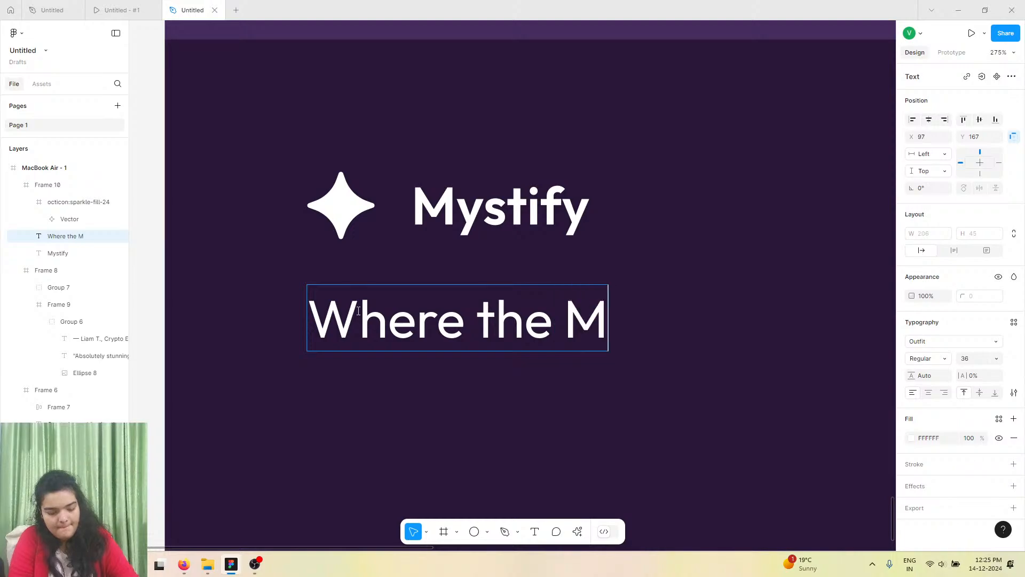
pyautogui.write('ahi')
pyautogui.write('g')
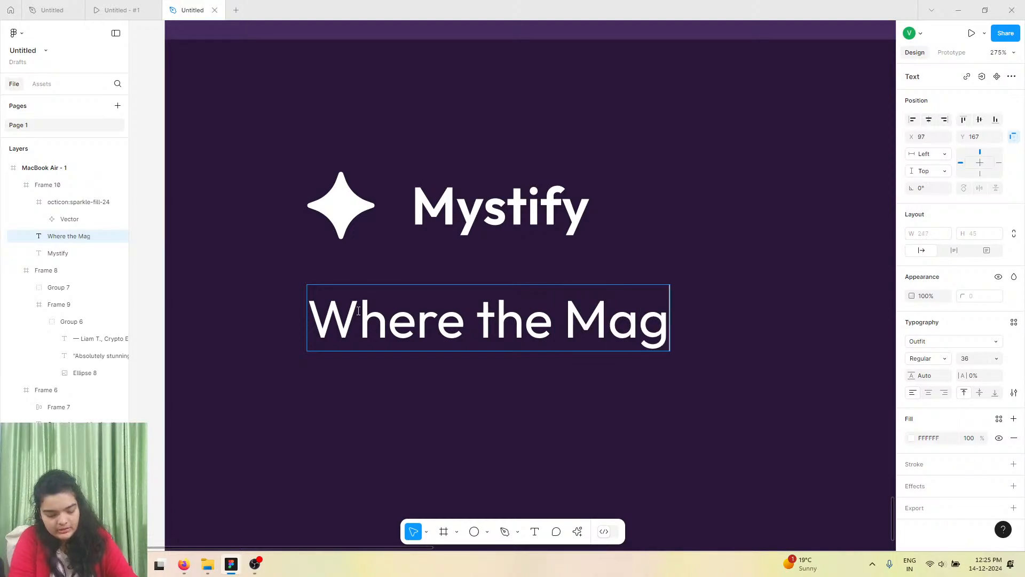
pyautogui.write('icHappens')
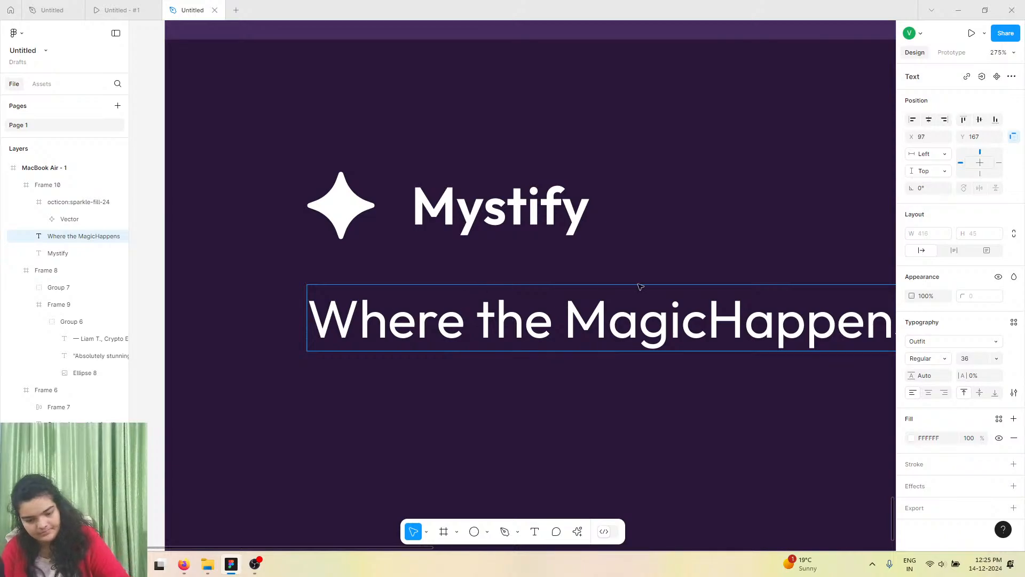
pyautogui.click(707, 322)
pyautogui.hscroll(5, 671, 335)
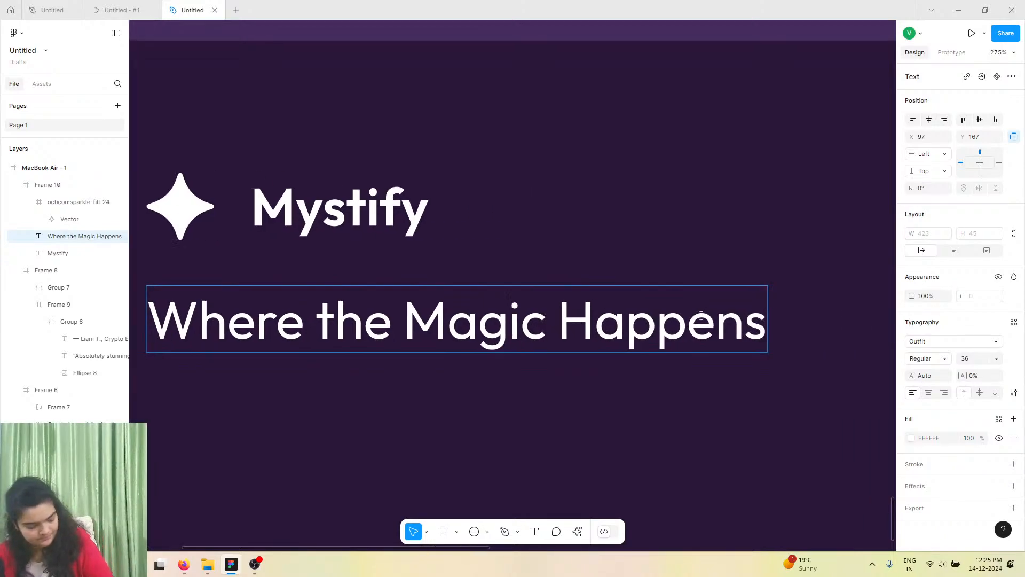
pyautogui.press('Escape')
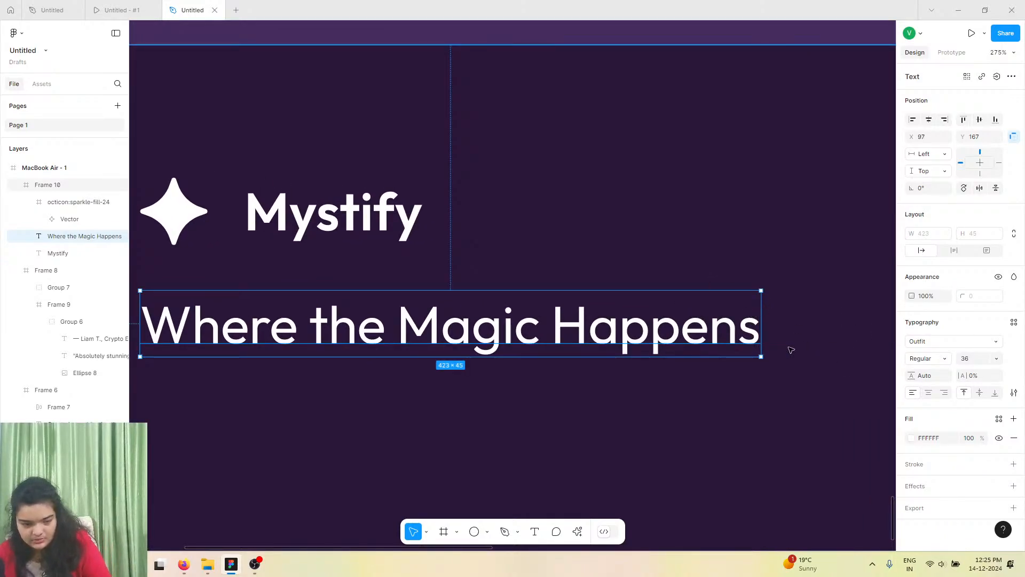
# Set the tagline's font size to 24.
pyautogui.hscroll(-1, 689, 348)
pyautogui.scroll(-3, 684, 348)
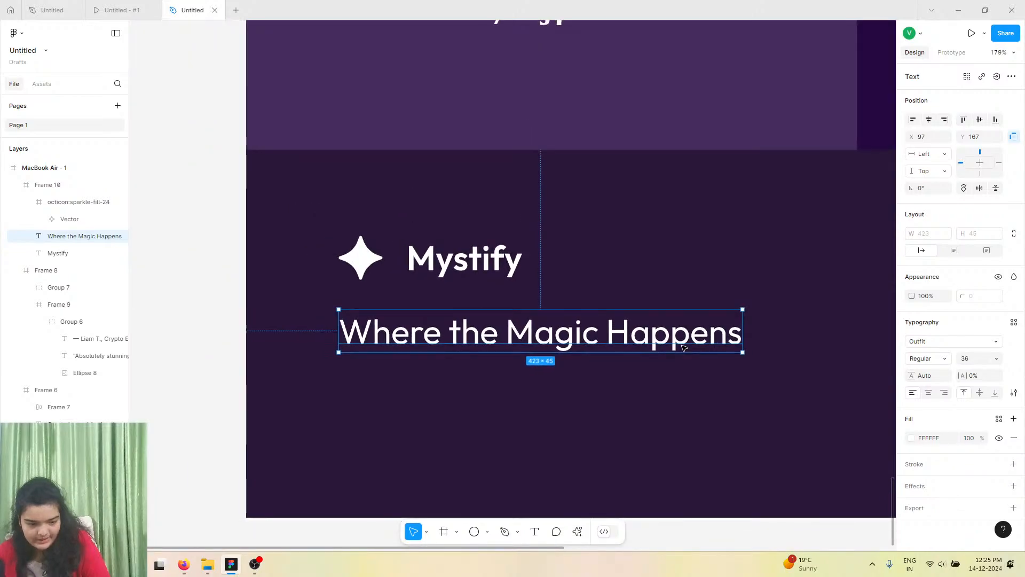
pyautogui.hscroll(3, 684, 348)
pyautogui.click(995, 342)
pyautogui.click(998, 360)
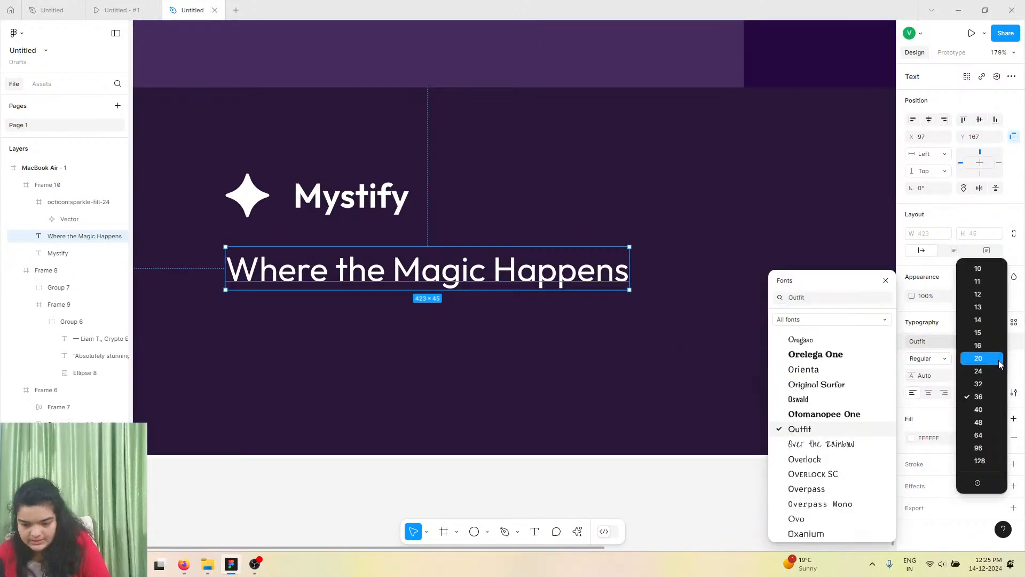
pyautogui.click(981, 369)
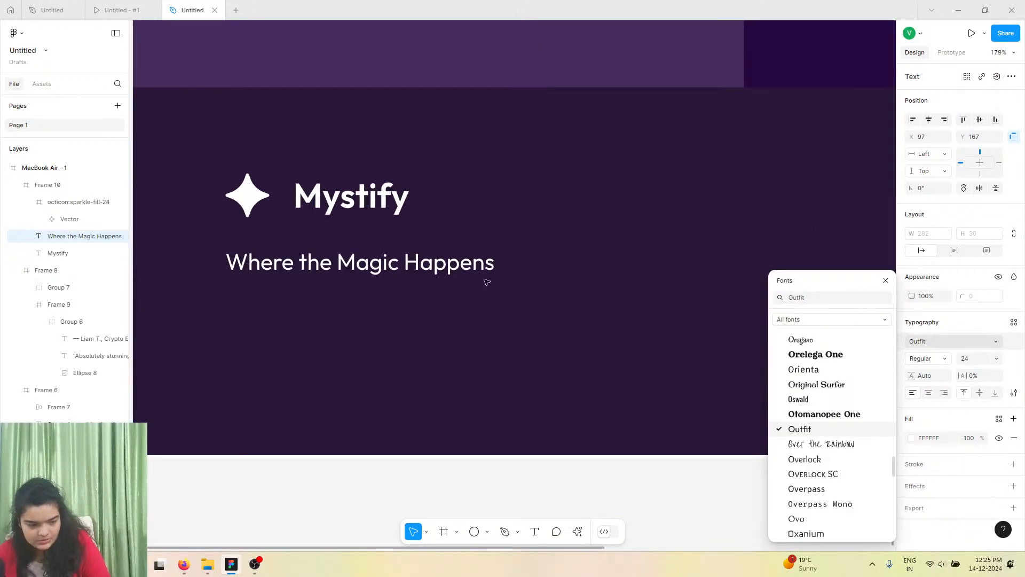
pyautogui.press('Escape')
# Nudge the tagline slightly up beneath the logo and compare it with the reference preview.
pyautogui.click(369, 270)
pyautogui.moveTo(369, 270); pyautogui.dragTo(369, 267)
pyautogui.hscroll(1, 369, 267)
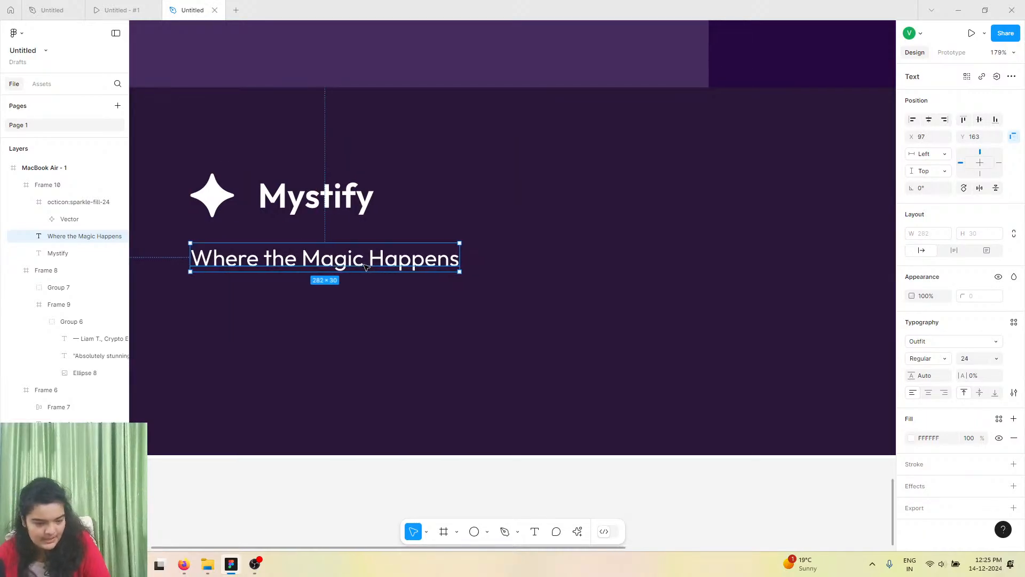
pyautogui.scroll(-1, 370, 267)
pyautogui.click(115, 6)
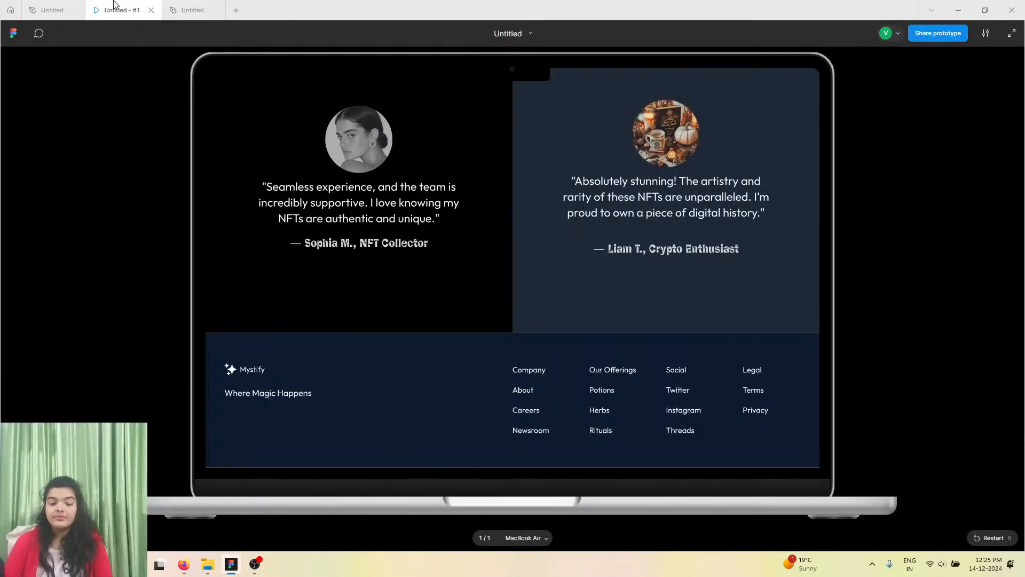
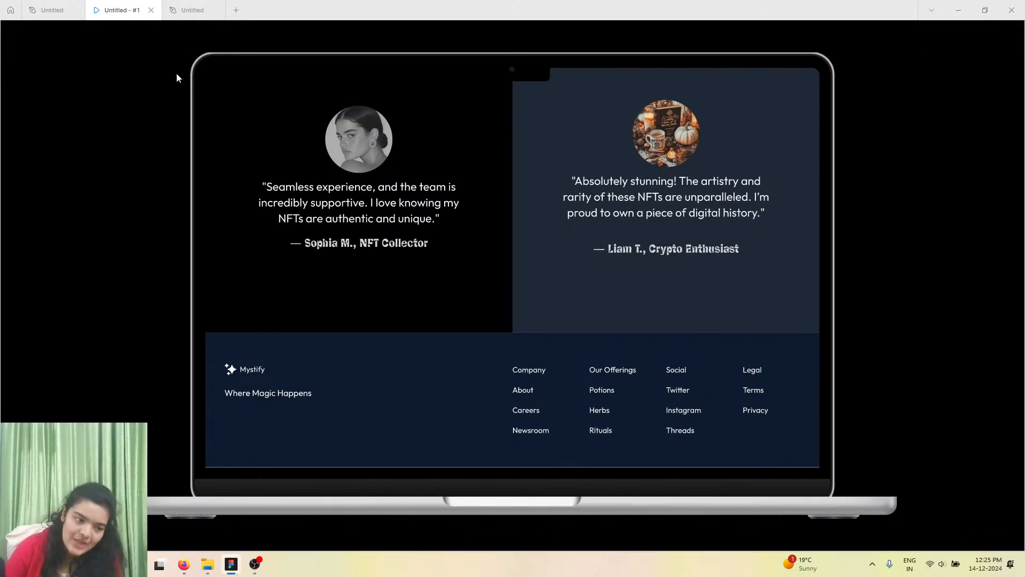
# Duplicate the 'Where the Magic Happens' text and place the copy on the footer's right side.
pyautogui.click(187, 10)
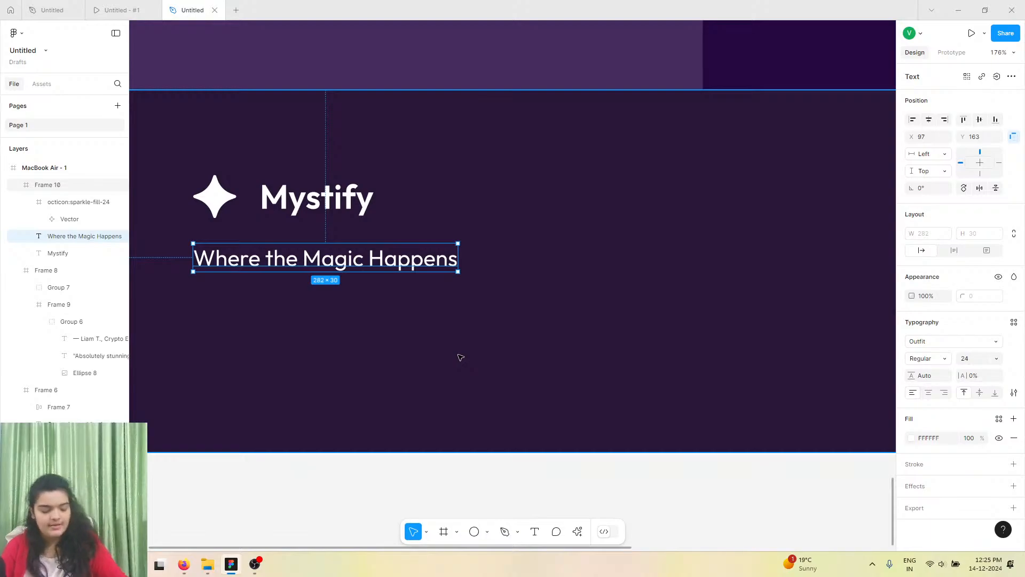
pyautogui.keyDown('alt'); pyautogui.moveTo(397, 260); pyautogui.dragTo(795, 188); pyautogui.keyUp('alt')
pyautogui.hscroll(1, 796, 188)
# Compare with the prototype reference, then change the duplicated text to read Company.
pyautogui.click(103, 6)
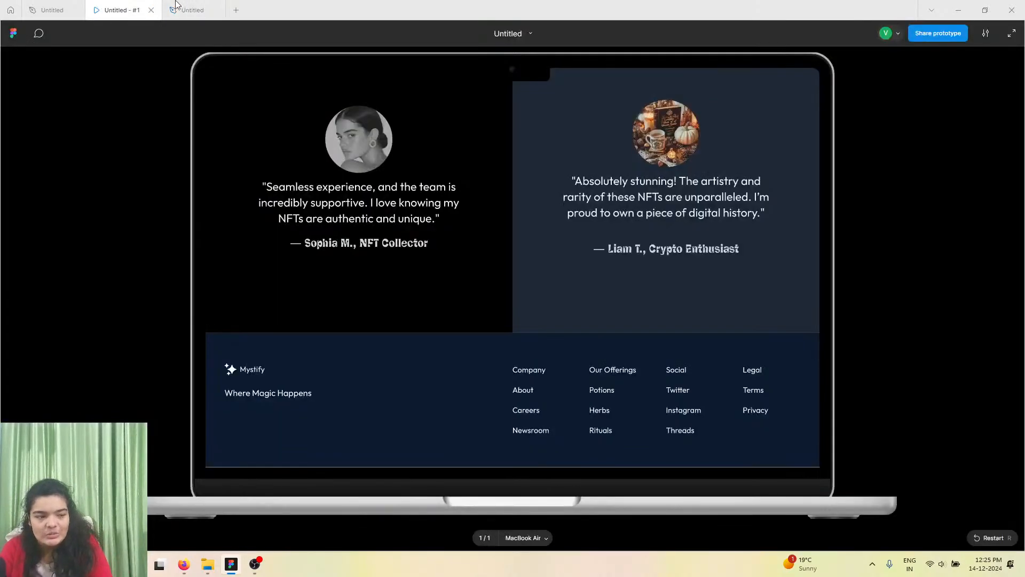
pyautogui.click(176, 7)
pyautogui.click(717, 185)
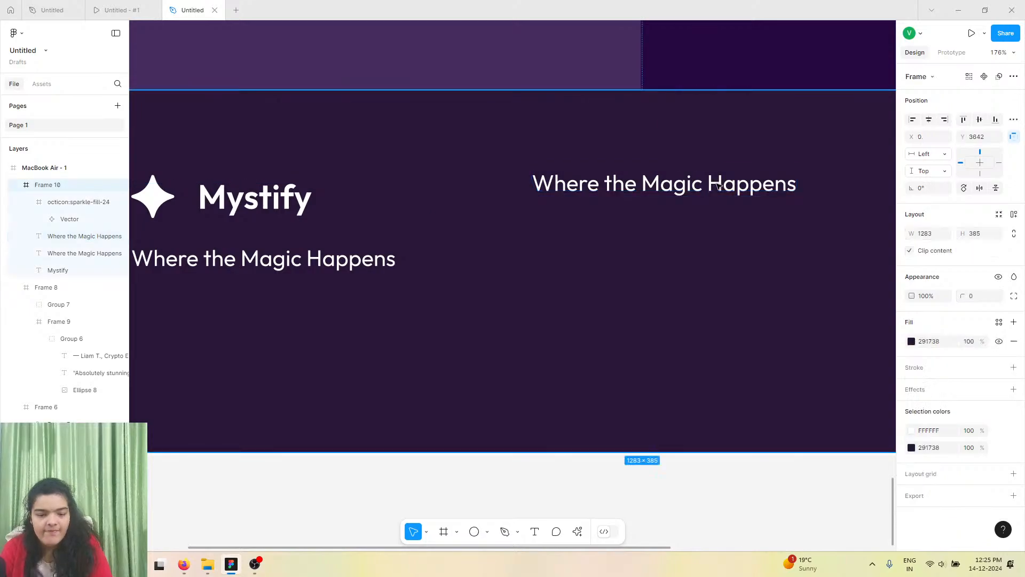
pyautogui.click(717, 185)
pyautogui.doubleClick(717, 186)
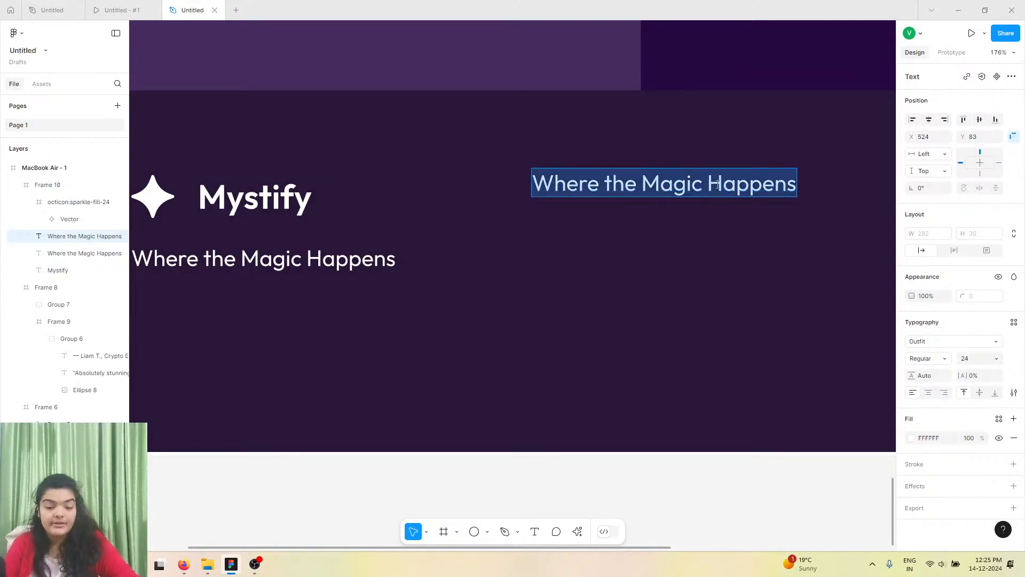
pyautogui.write('Cm')
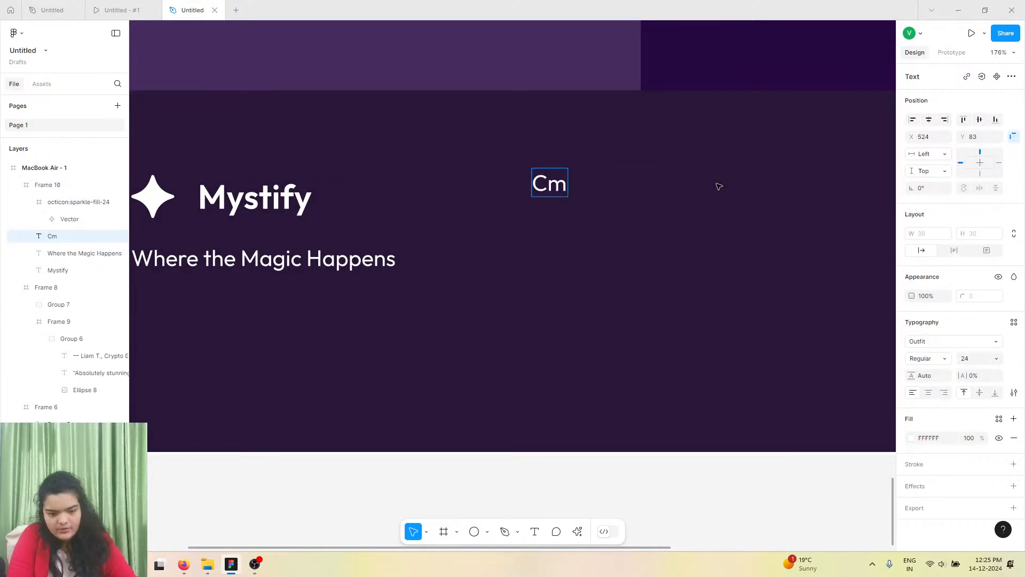
pyautogui.press('BackSpace')
pyautogui.write('ompany')
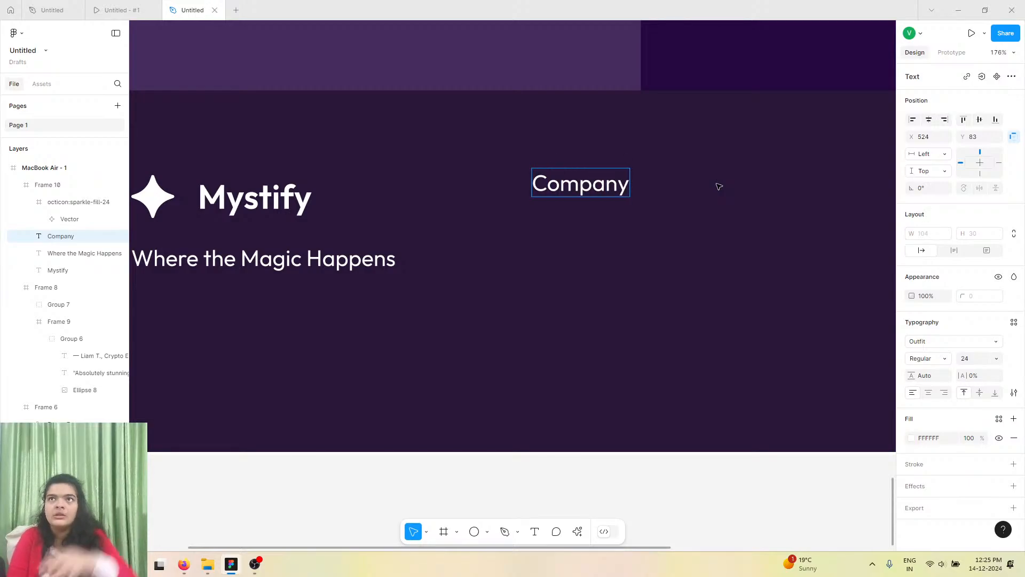
pyautogui.press('Escape')
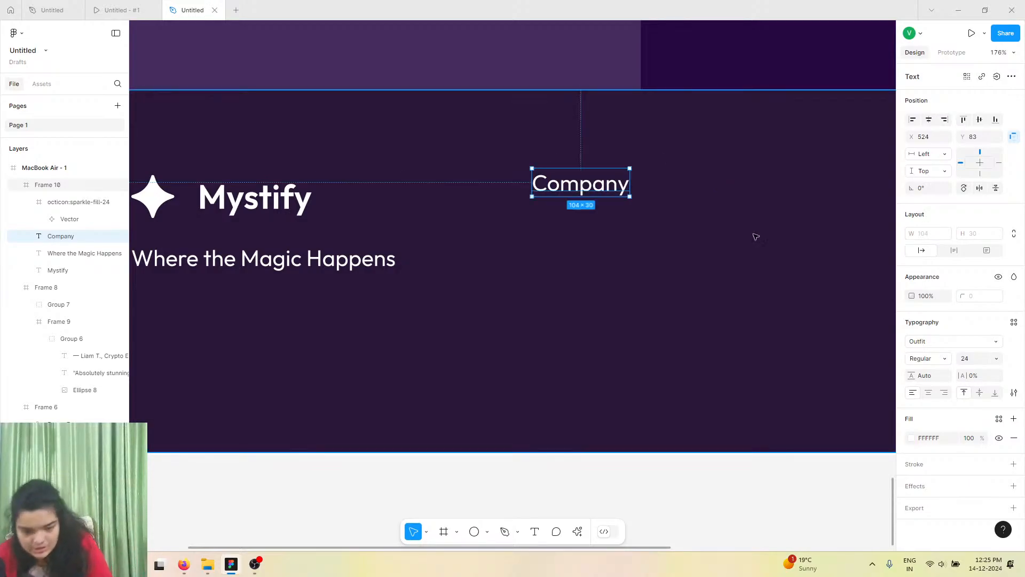
# Set the Company text's font size to 18.
pyautogui.click(996, 359)
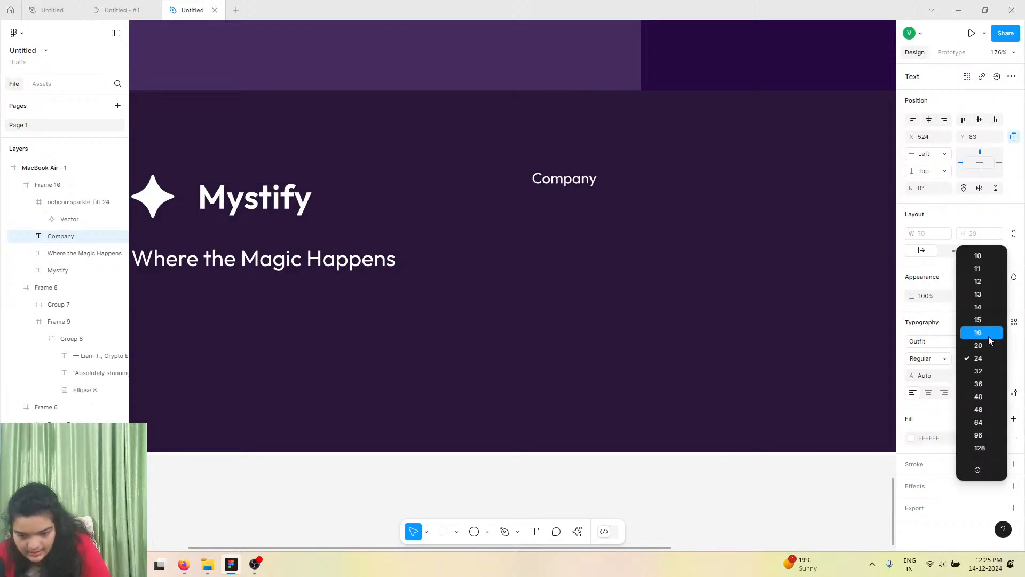
pyautogui.click(988, 336)
pyautogui.click(978, 359)
pyautogui.write('1')
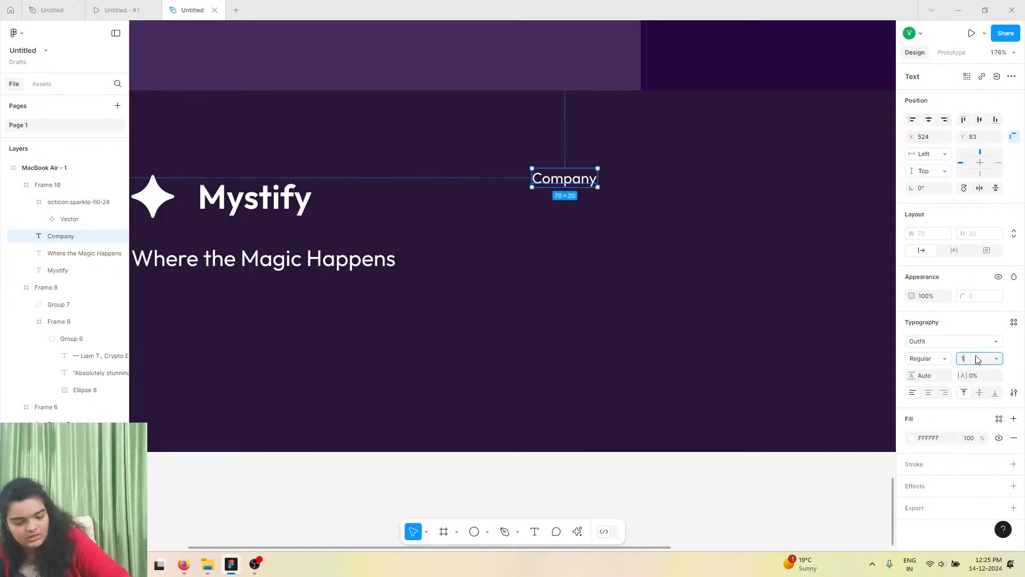
pyautogui.write('8')
pyautogui.press('Return')
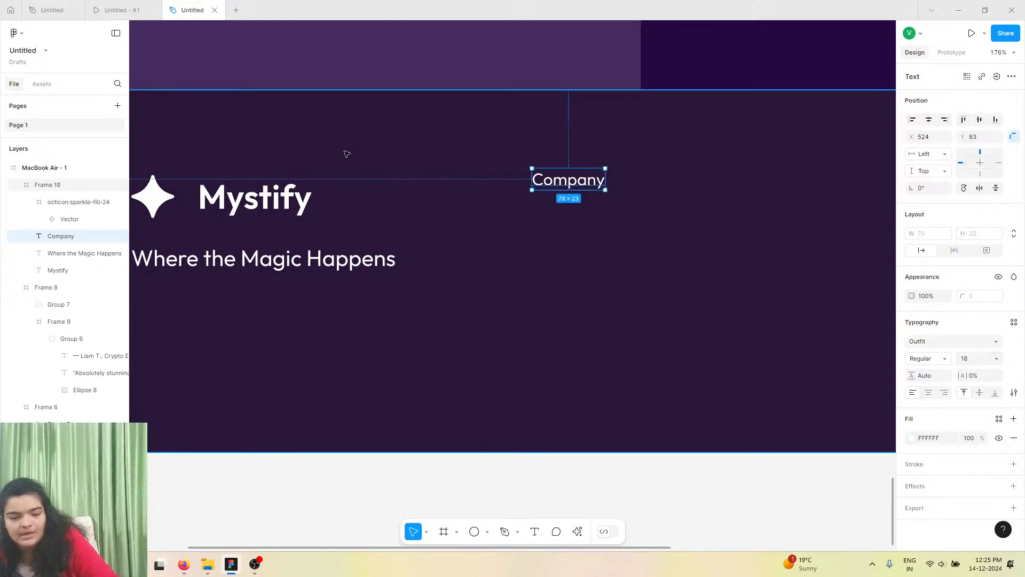
# Create a new text style named foo from the Company text.
pyautogui.click(1013, 322)
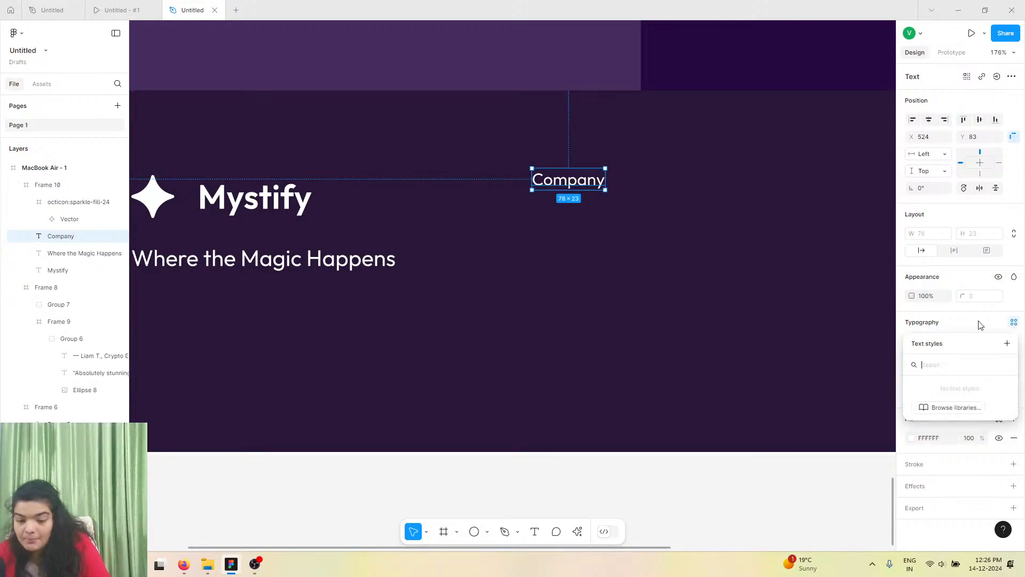
pyautogui.click(1007, 344)
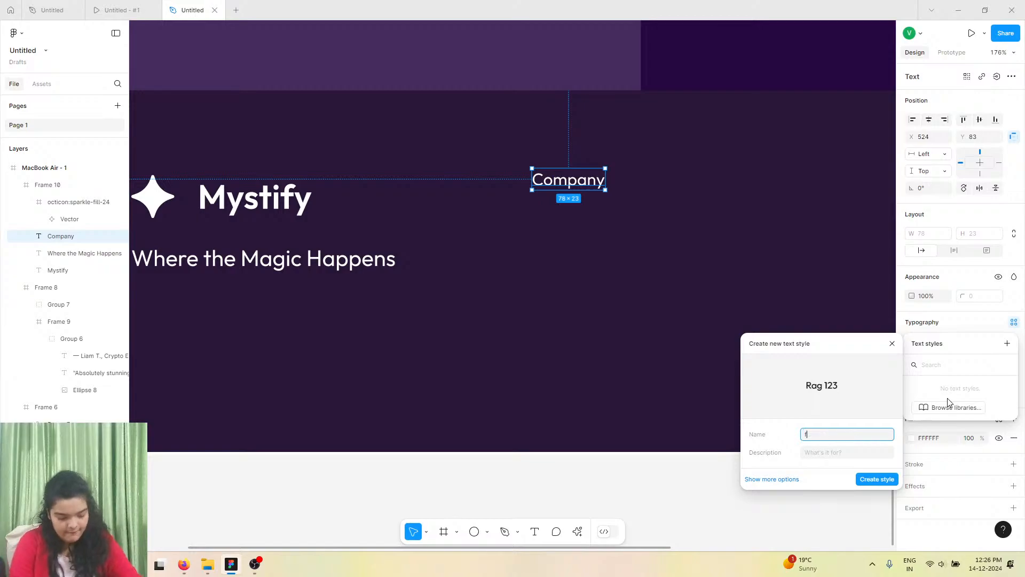
pyautogui.press('Return')
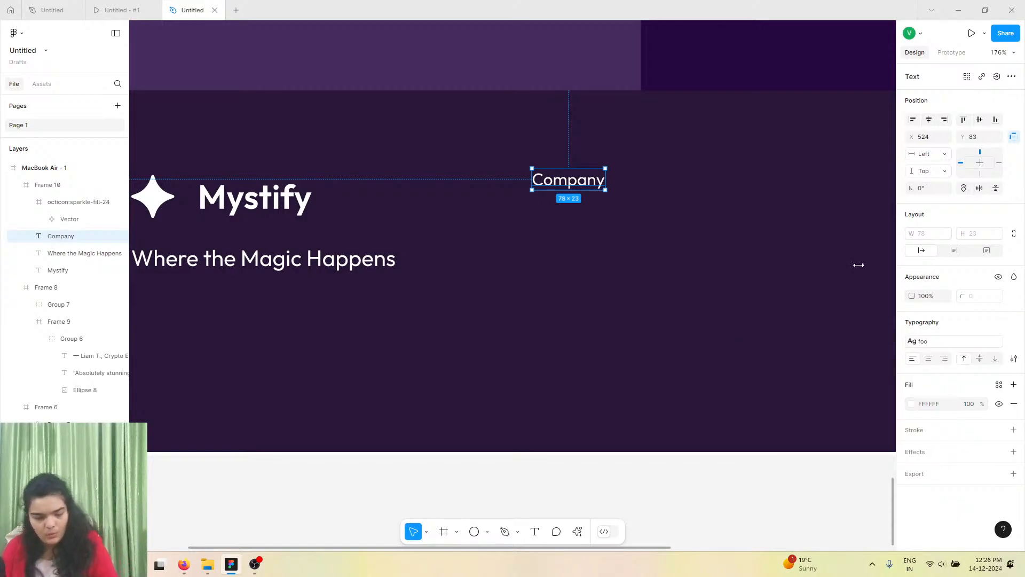
# Move the Company text and duplicate it into a vertical column of four copies.
pyautogui.moveTo(564, 188); pyautogui.dragTo(649, 307)
pyautogui.hotkey('ctrl', 'd')
pyautogui.keyDown('shift'); pyautogui.click(644, 269); pyautogui.keyUp('shift')
pyautogui.keyDown('shift'); pyautogui.click(645, 232); pyautogui.keyUp('shift')
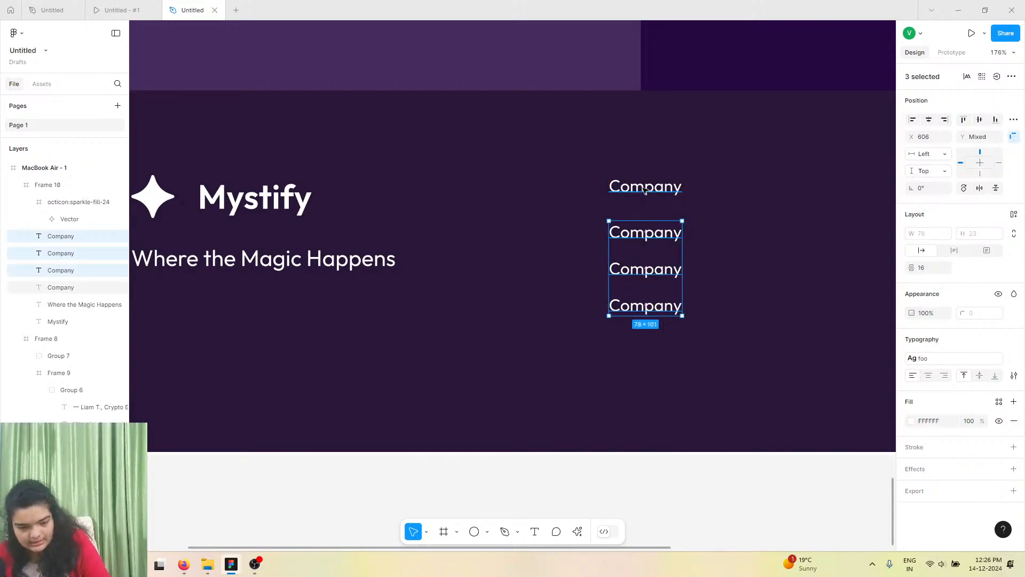
# Select all four Company texts and set the vertical spacing between them to 20.
pyautogui.keyDown('shift'); pyautogui.click(645, 187); pyautogui.keyUp('shift')
pyautogui.click(674, 306)
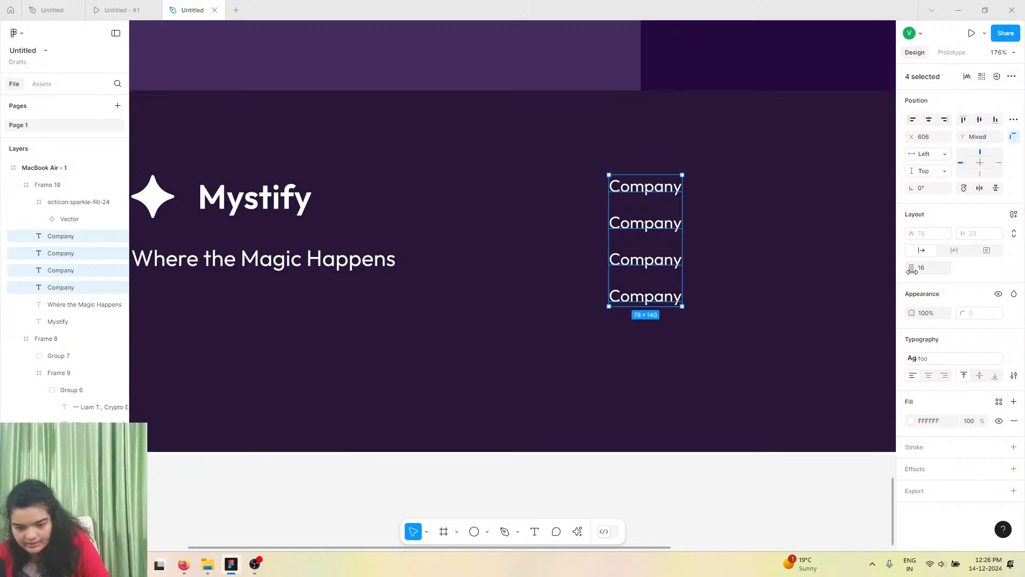
pyautogui.moveTo(914, 269); pyautogui.dragTo(916, 269)
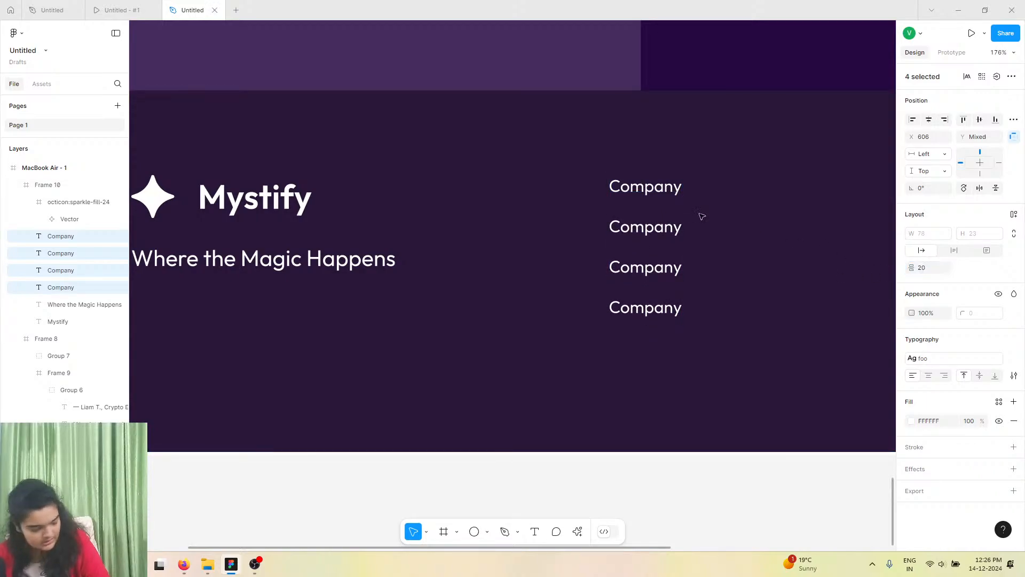
# Check the footer reference in the prototype tab and return to the design file.
pyautogui.click(48, 7)
pyautogui.click(90, 7)
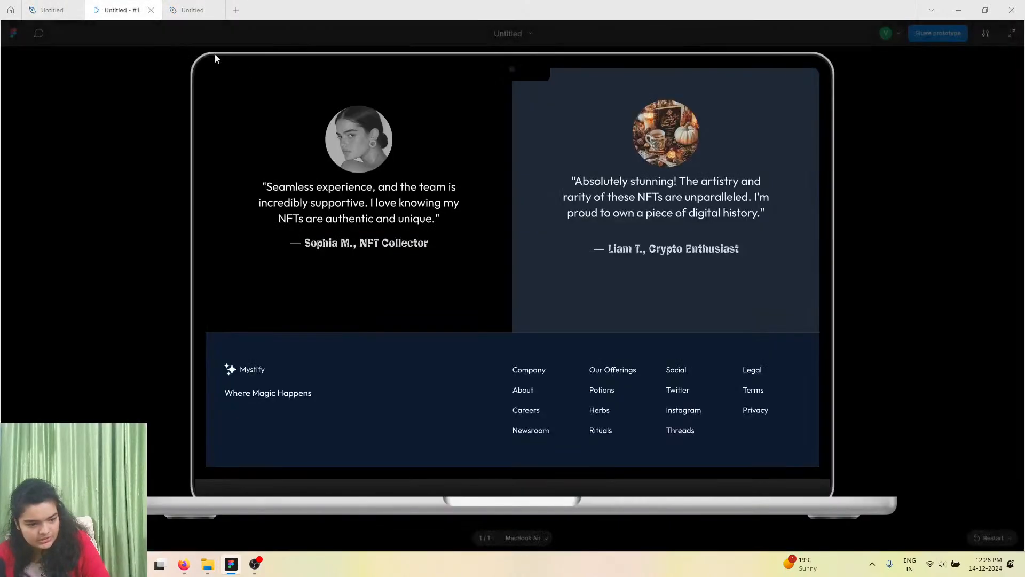
pyautogui.click(221, 6)
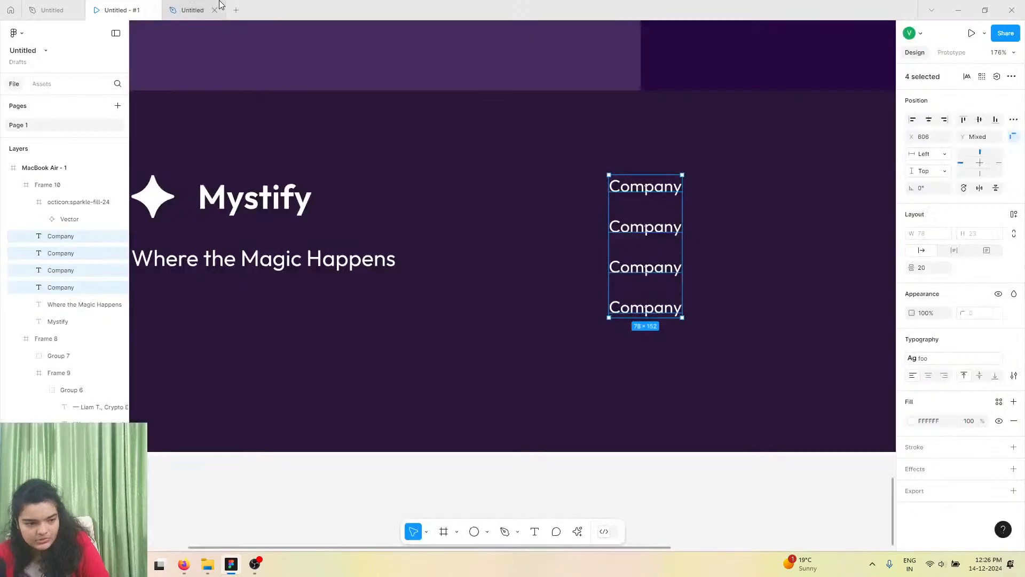
# Rename the second and third Company texts to About and Careers.
pyautogui.doubleClick(652, 226)
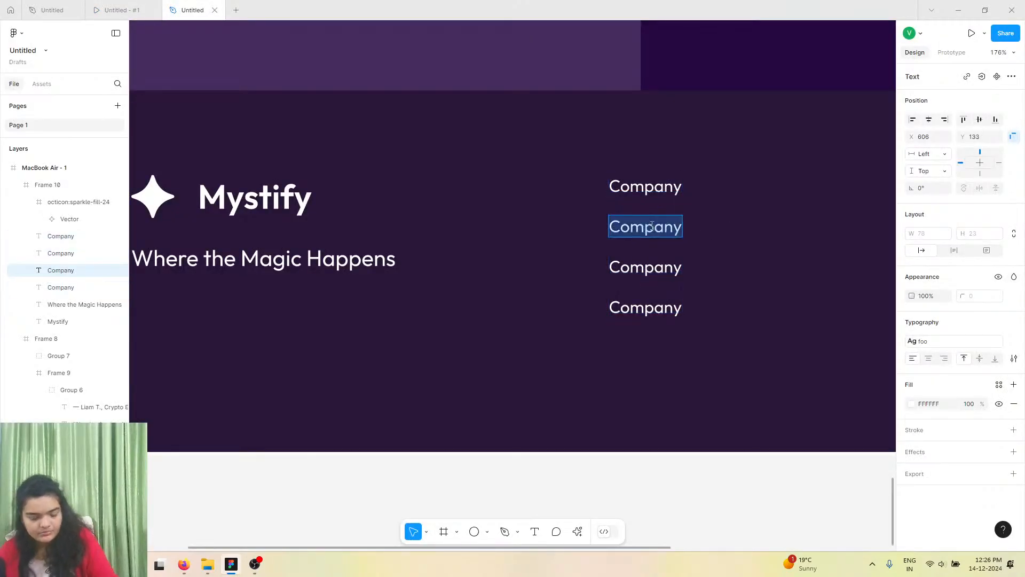
pyautogui.write('About')
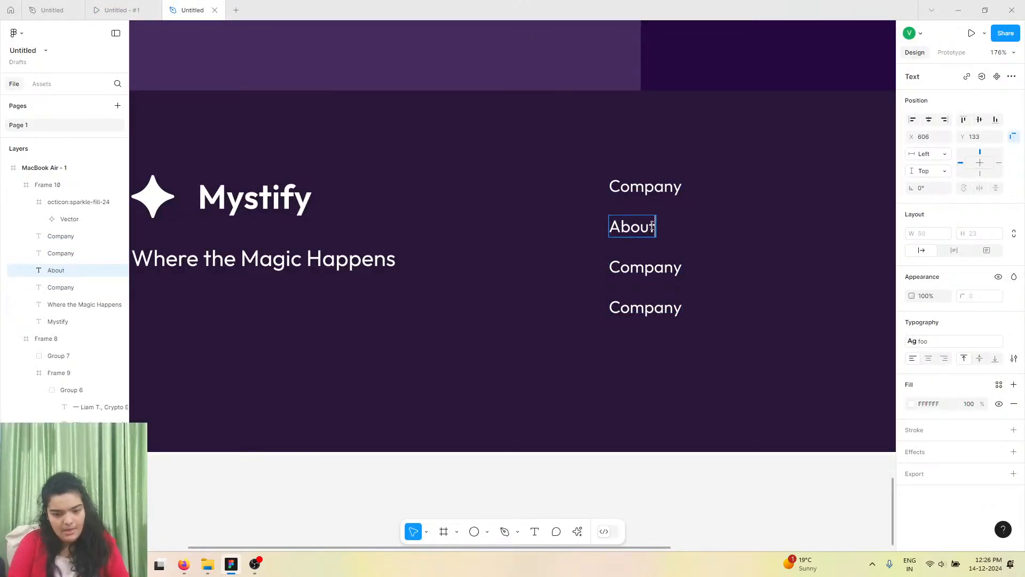
pyautogui.doubleClick(644, 272)
pyautogui.write('Careers')
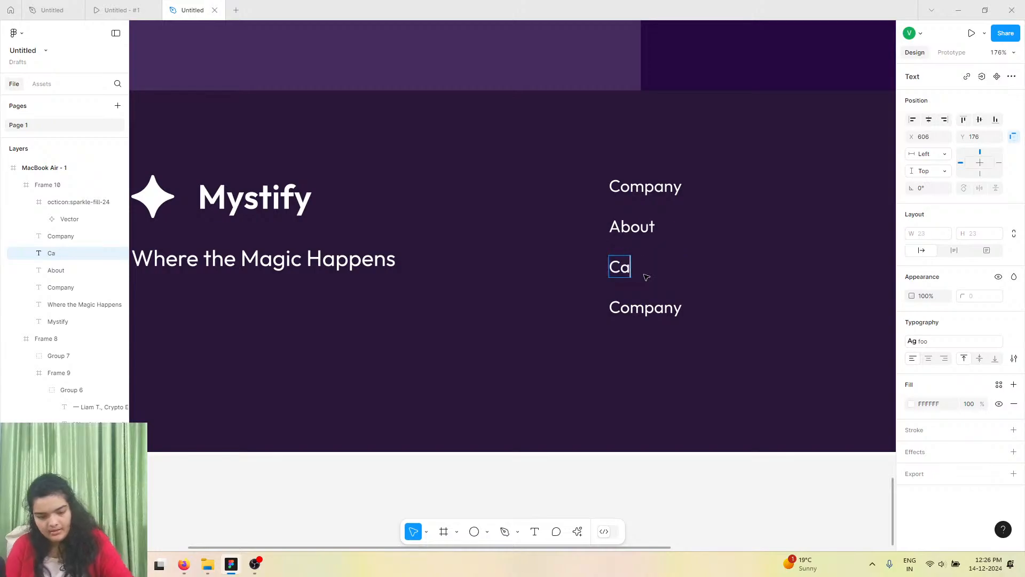
# Rename the fourth Company text to Newsroom.
pyautogui.doubleClick(629, 310)
pyautogui.write('Newsroom')
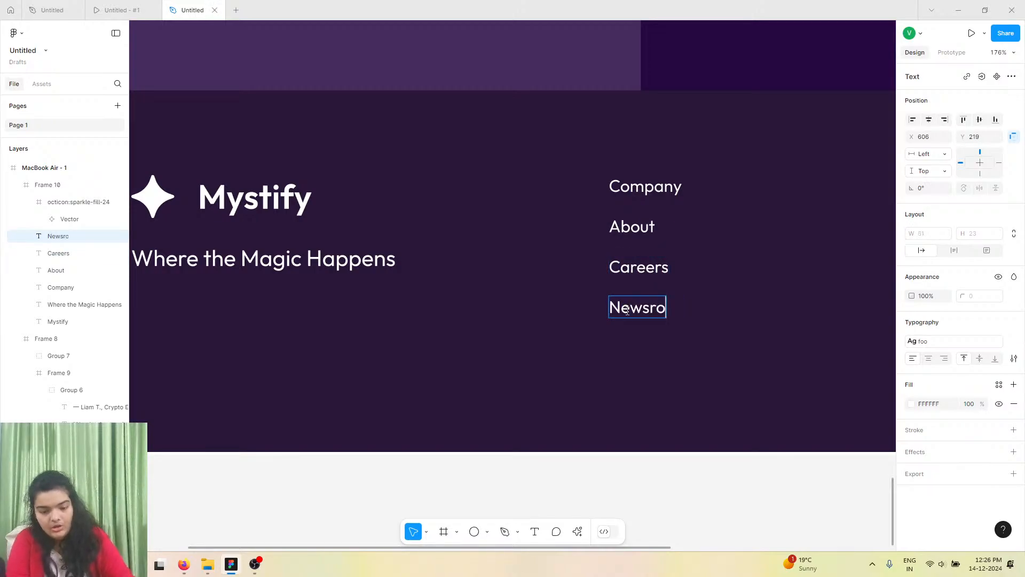
pyautogui.press('Escape')
pyautogui.scroll(-1, 645, 277)
pyautogui.hscroll(2, 682, 259)
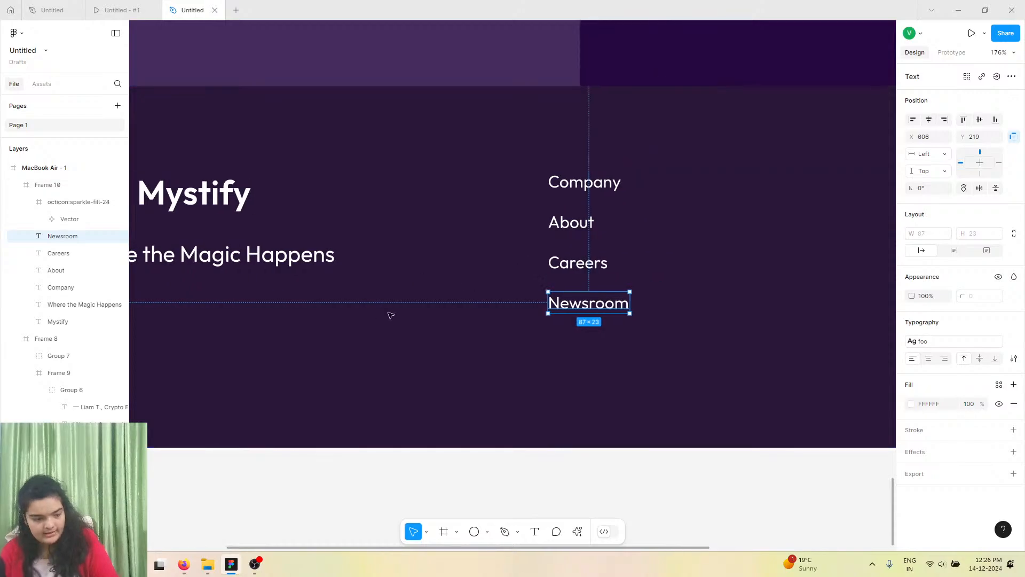
# Group the Company, About, Careers and Newsroom texts.
pyautogui.keyDown('shift'); pyautogui.click(56, 271); pyautogui.keyUp('shift')
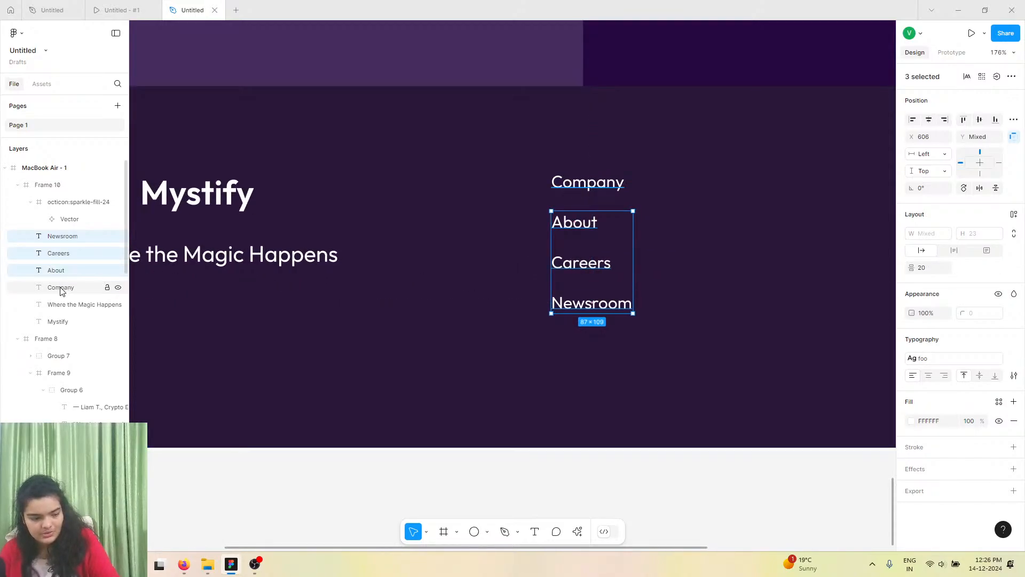
pyautogui.click(63, 288)
pyautogui.keyDown('shift'); pyautogui.click(76, 236); pyautogui.keyUp('shift')
pyautogui.keyDown('shift'); pyautogui.click(75, 255); pyautogui.keyUp('shift')
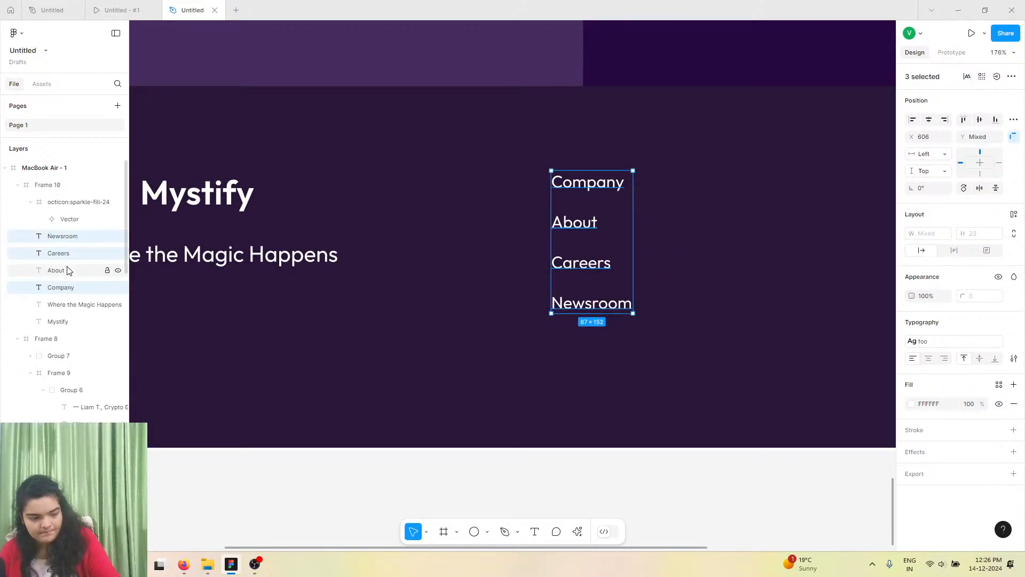
pyautogui.keyDown('shift'); pyautogui.click(69, 269); pyautogui.keyUp('shift')
pyautogui.hotkey('ctrl', 'g')
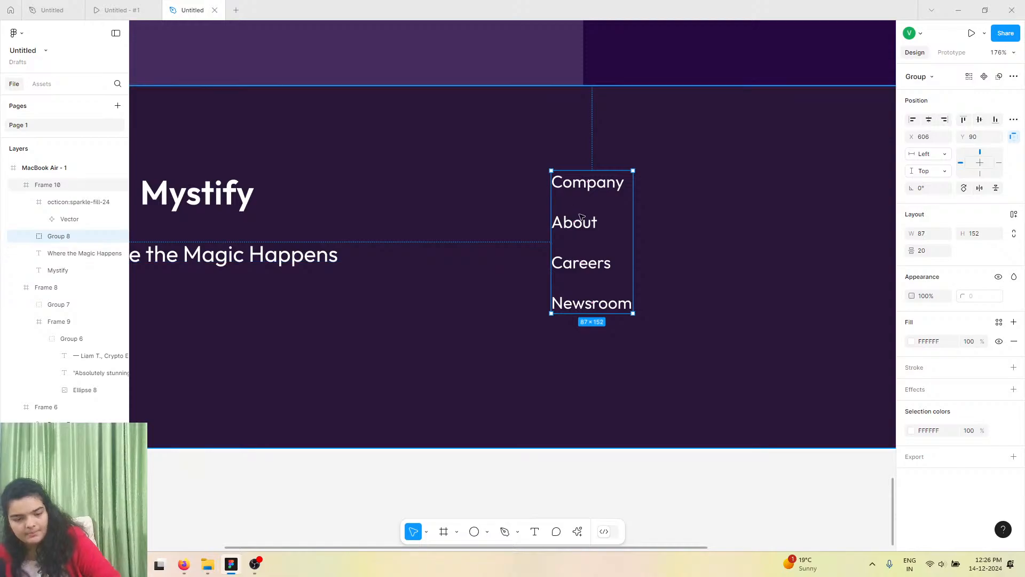
# Duplicate the link group into three more columns spaced evenly to the right.
pyautogui.moveTo(582, 220); pyautogui.dragTo(698, 218)
pyautogui.hscroll(5, 694, 218)
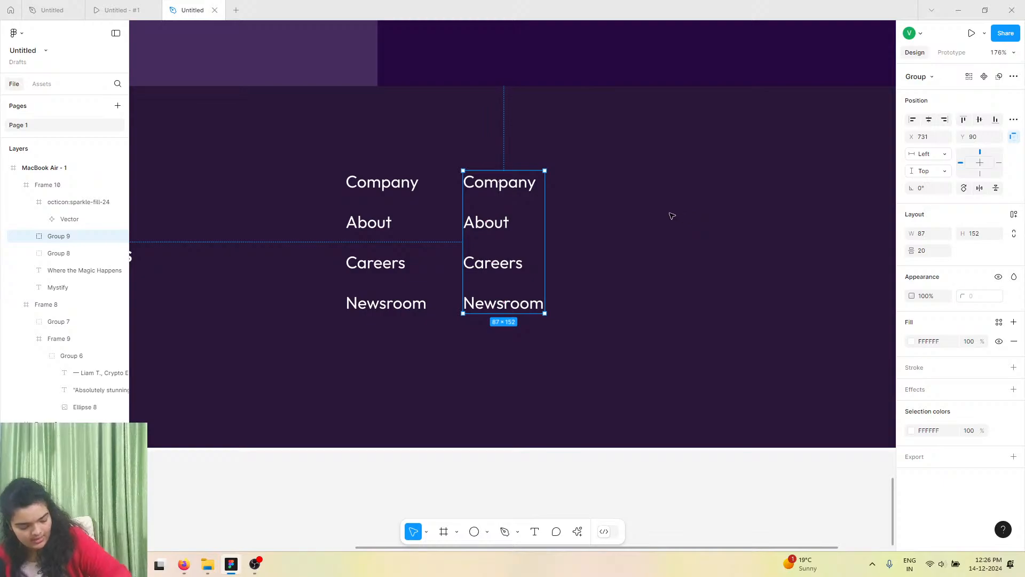
pyautogui.moveTo(496, 256); pyautogui.dragTo(614, 257)
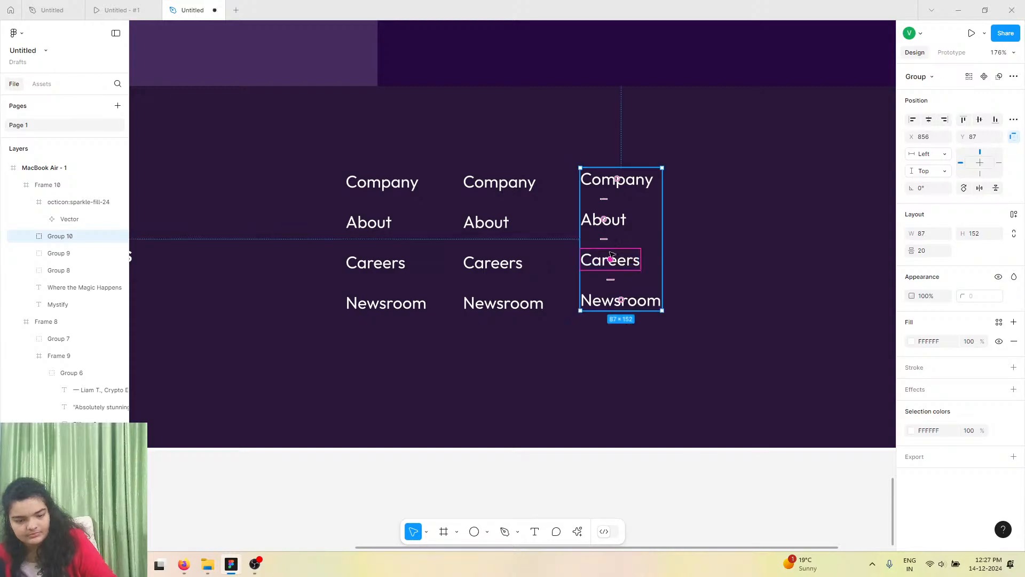
pyautogui.moveTo(642, 217); pyautogui.dragTo(743, 223)
pyautogui.moveTo(734, 302); pyautogui.dragTo(732, 302)
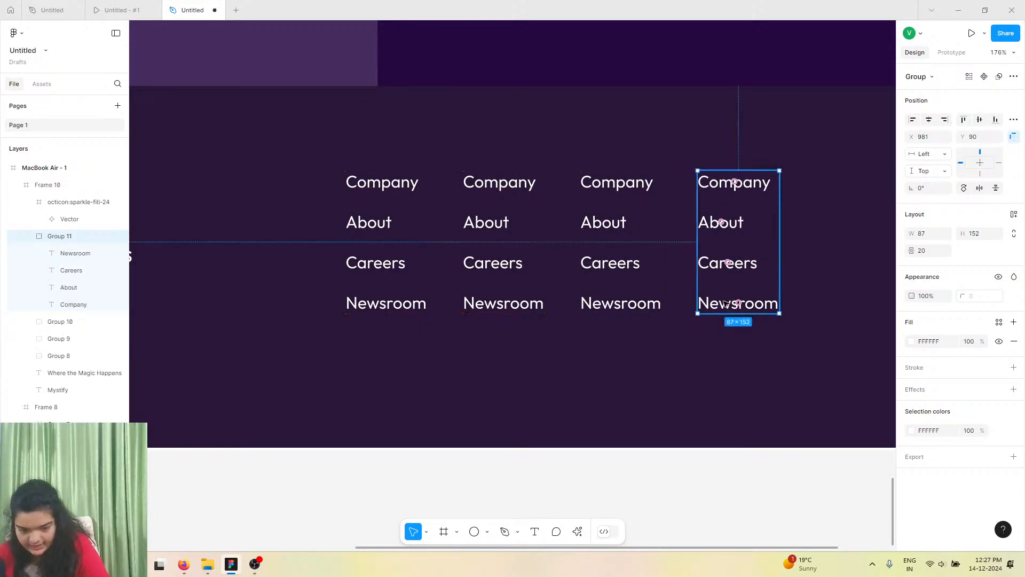
# Delete the fourth column's Newsroom text and rename its Company text to Legal.
pyautogui.doubleClick(726, 303)
pyautogui.press('Delete')
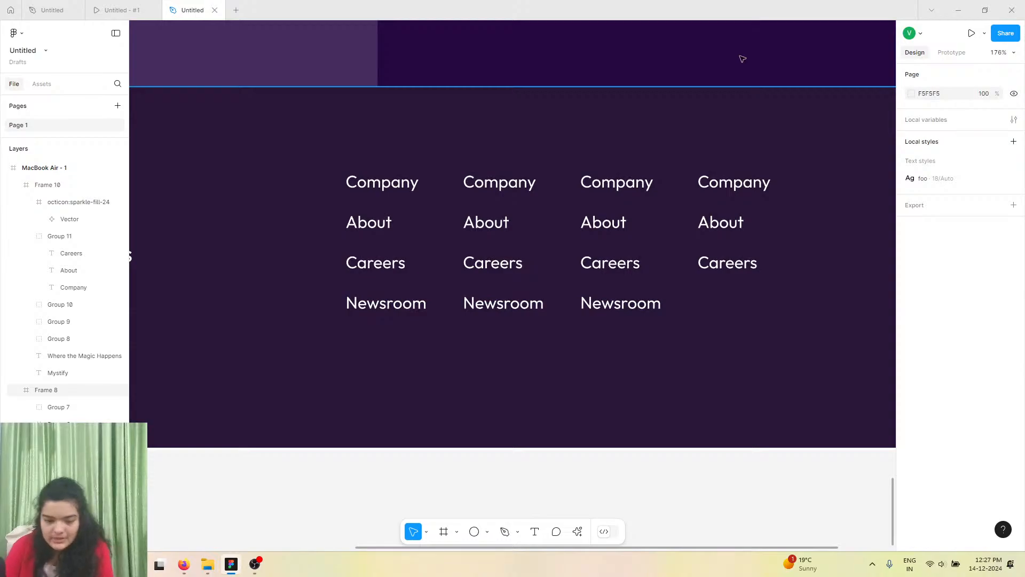
pyautogui.click(715, 183)
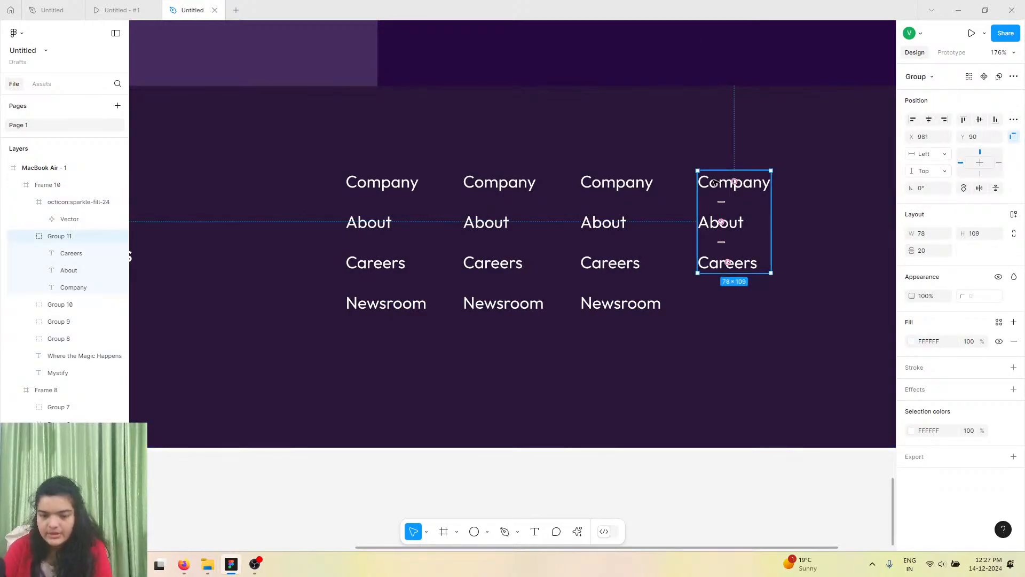
pyautogui.doubleClick(714, 182)
pyautogui.write('Legal')
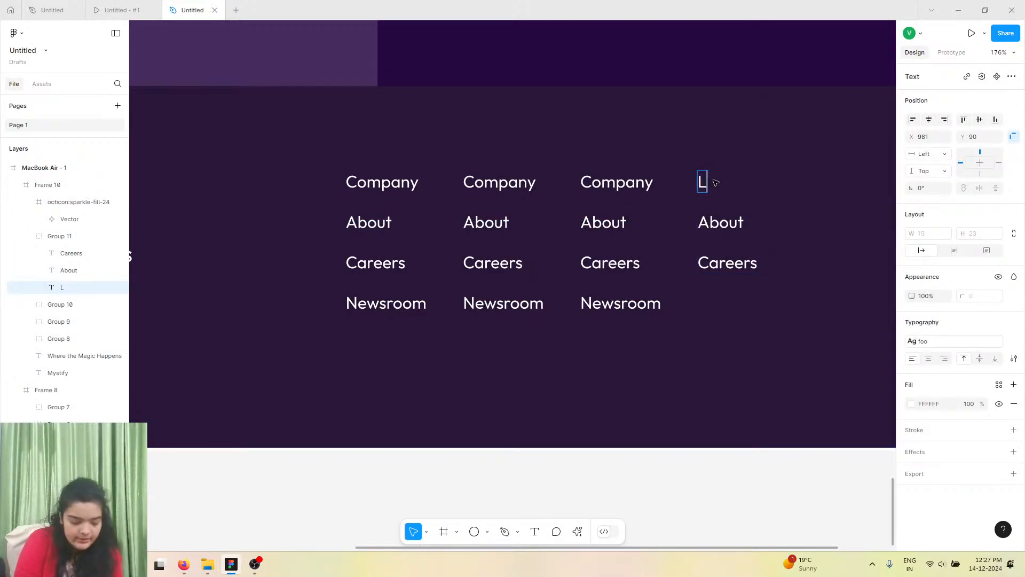
# Rename the fourth column's About and Careers texts to Privacy and Terms.
pyautogui.doubleClick(719, 216)
pyautogui.write('Pri')
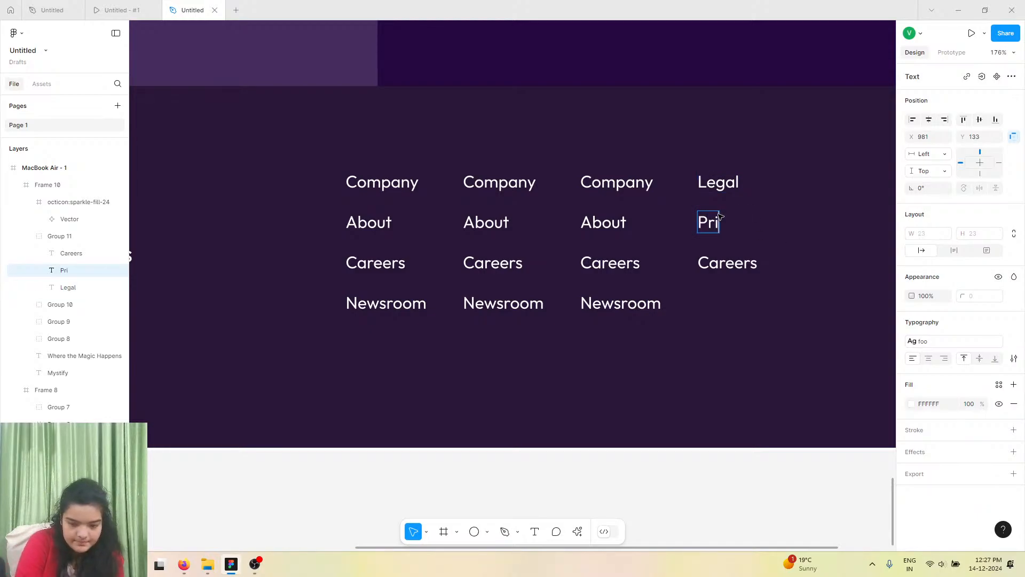
pyautogui.write('vacy')
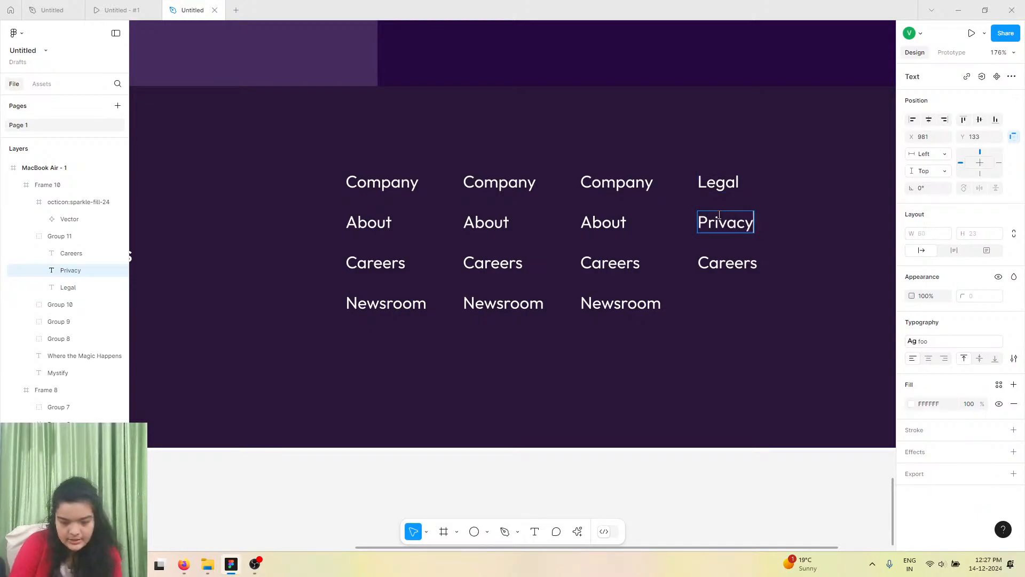
pyautogui.doubleClick(733, 257)
pyautogui.write('T')
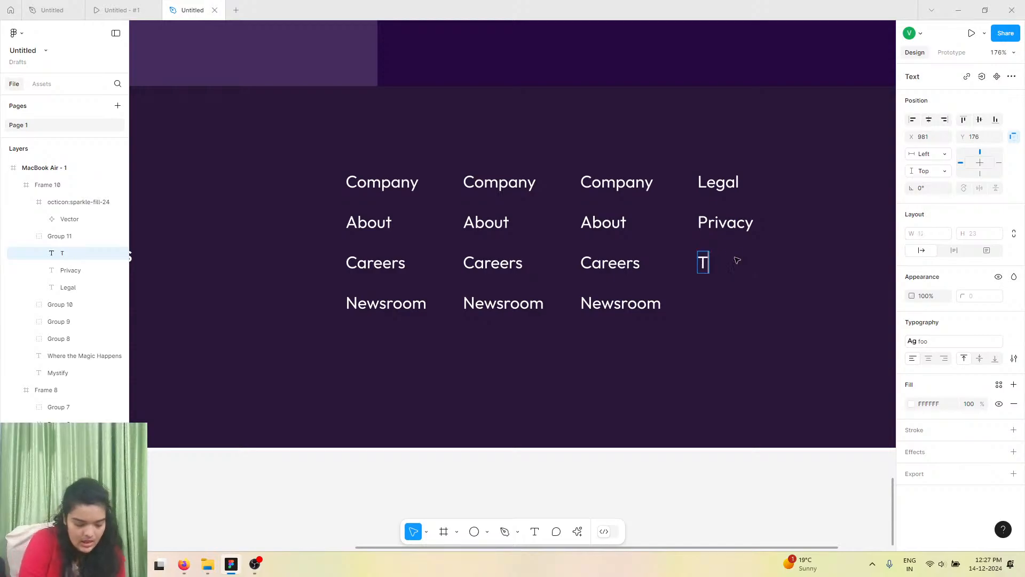
pyautogui.write('erms')
# Rename the third column's Company heading to Social, matching the prototype reference.
pyautogui.click(134, 10)
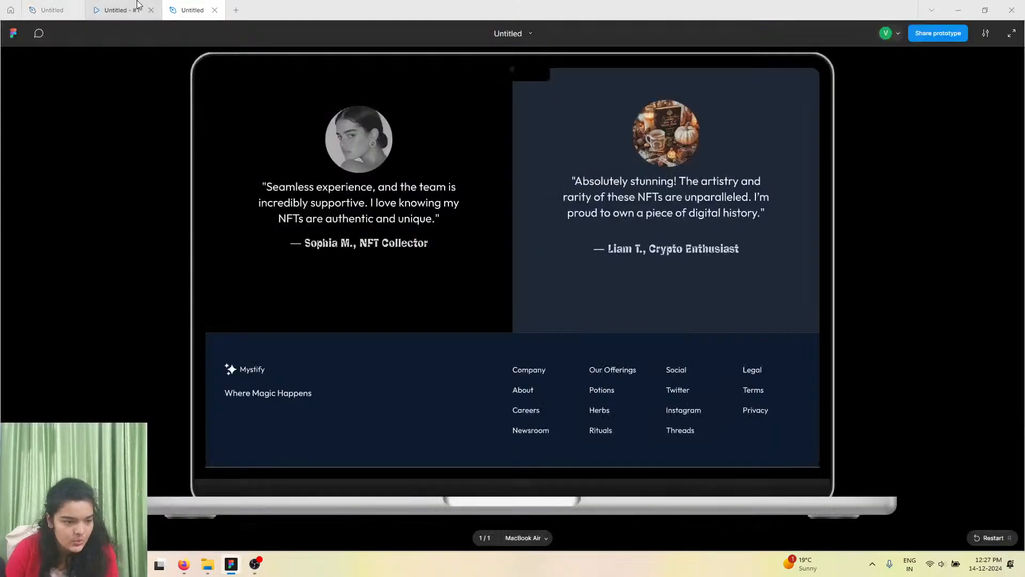
pyautogui.click(197, 9)
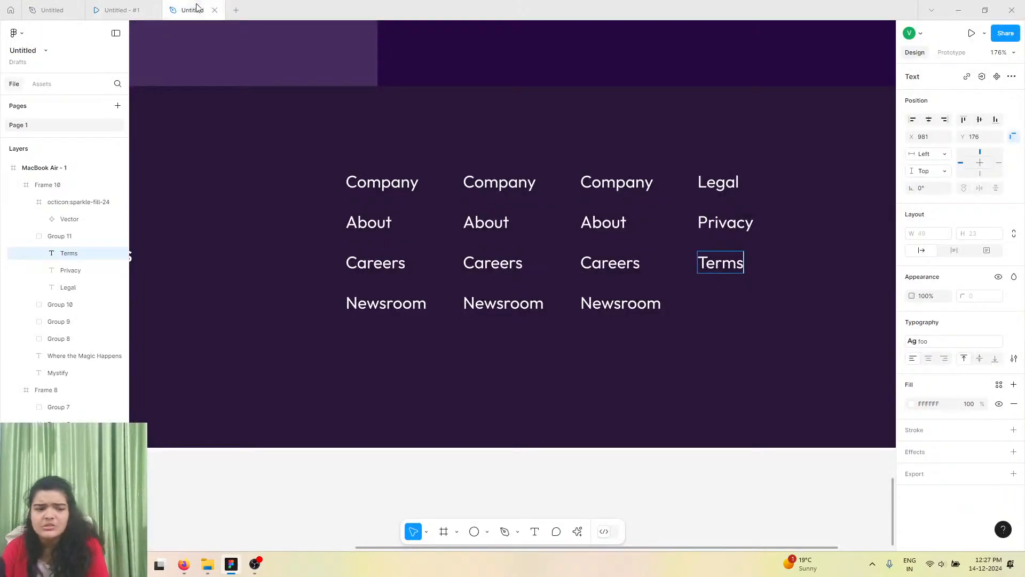
pyautogui.doubleClick(610, 184)
pyautogui.write('Social')
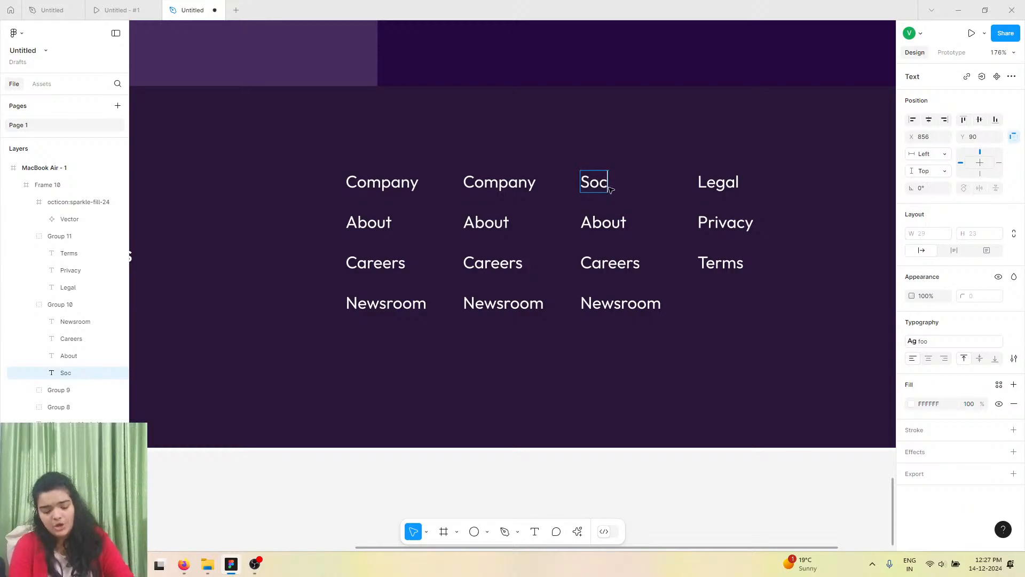
# Rename the third column's About, Careers and Newsroom texts to Instagram, X and Youtube.
pyautogui.doubleClick(608, 224)
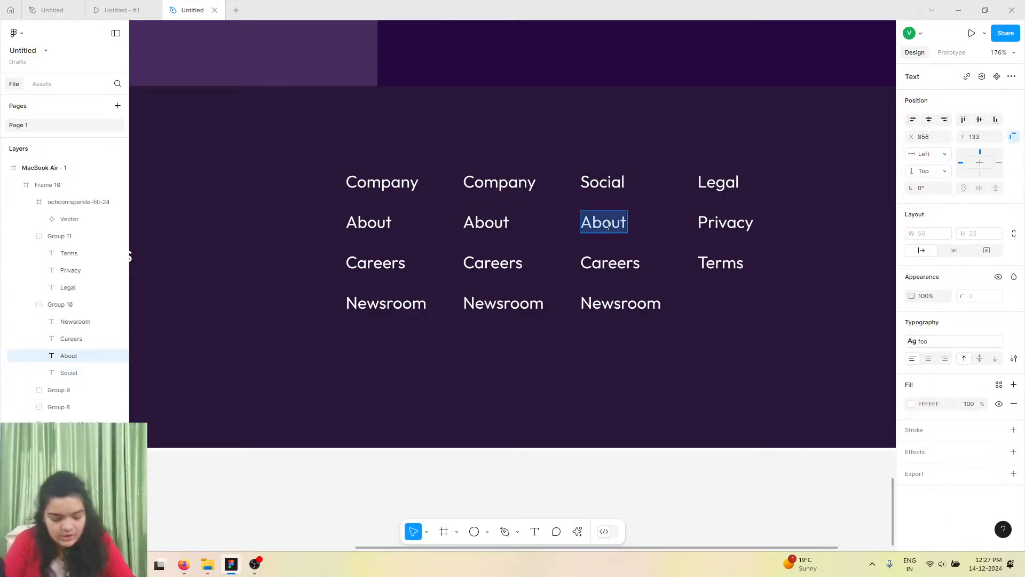
pyautogui.write('Instagrw')
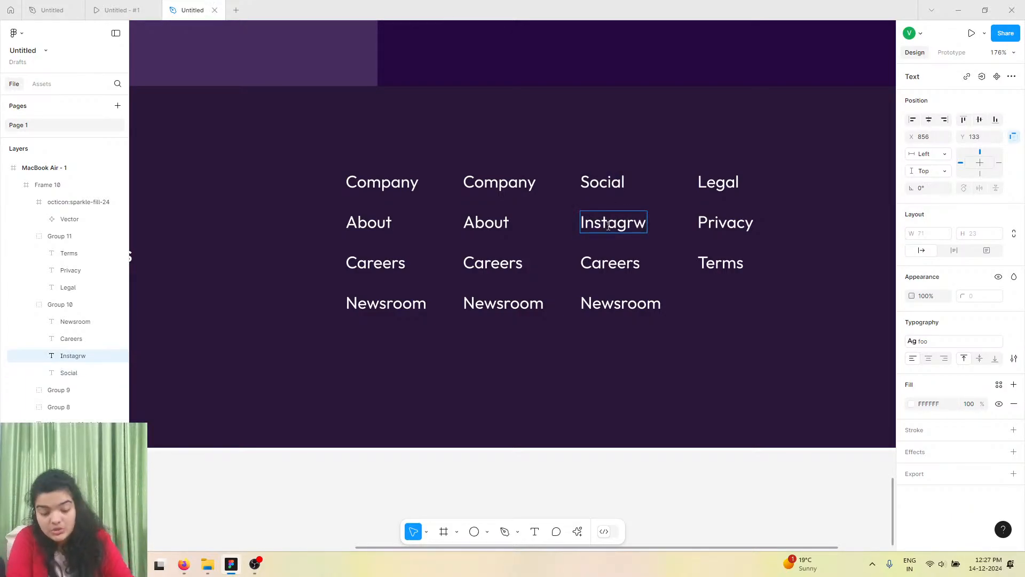
pyautogui.press('BackSpace')
pyautogui.write('am')
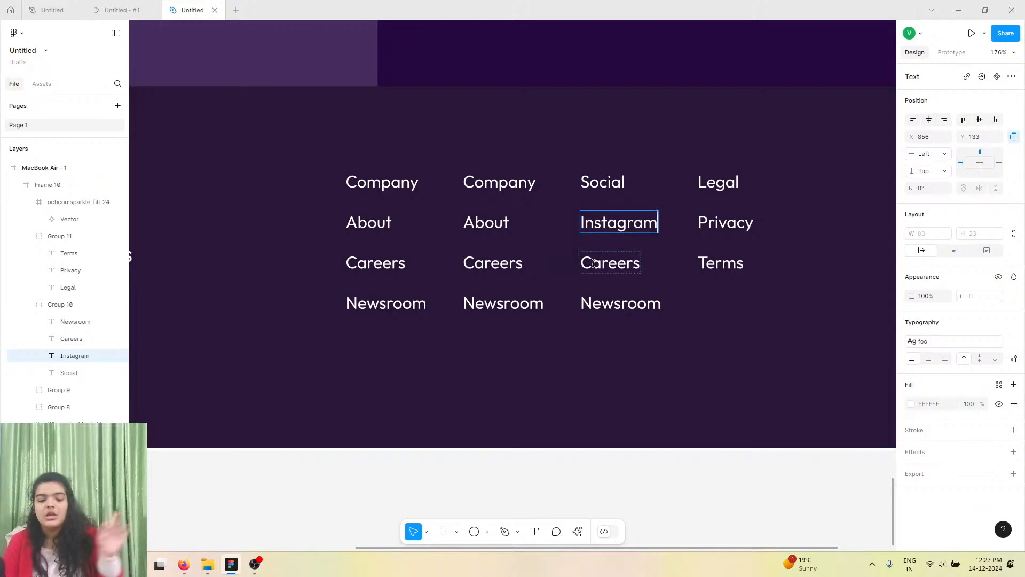
pyautogui.click(594, 264)
pyautogui.doubleClick(593, 263)
pyautogui.write('X')
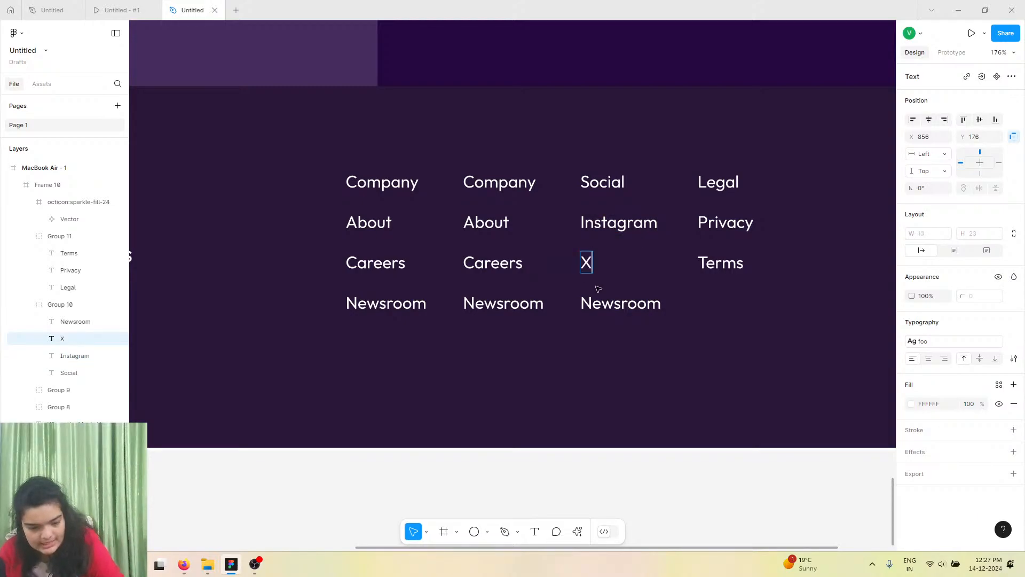
pyautogui.click(599, 303)
pyautogui.write('Youtube')
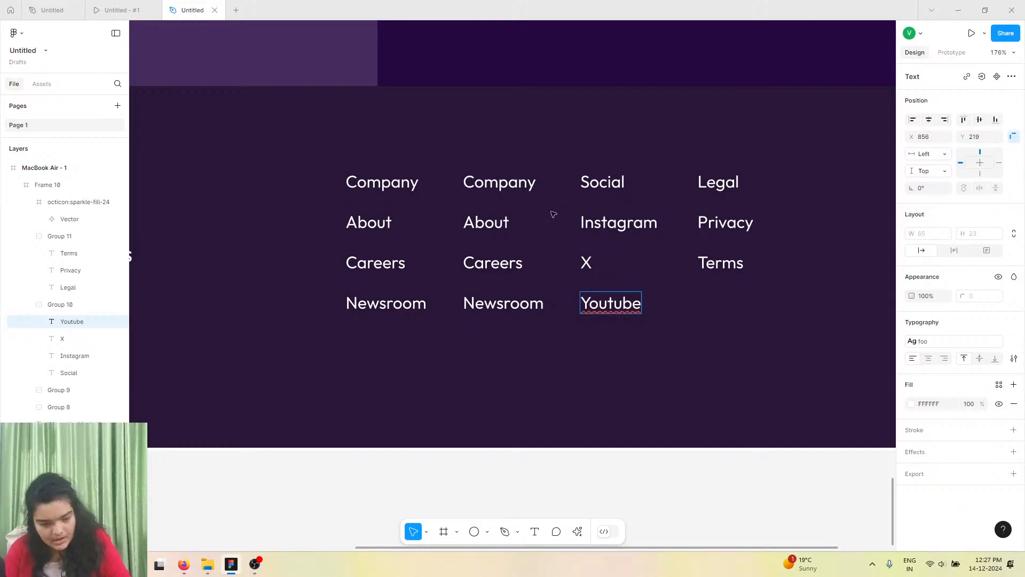
# Rename the second column's Company heading to Services after checking the prototype reference.
pyautogui.click(120, 9)
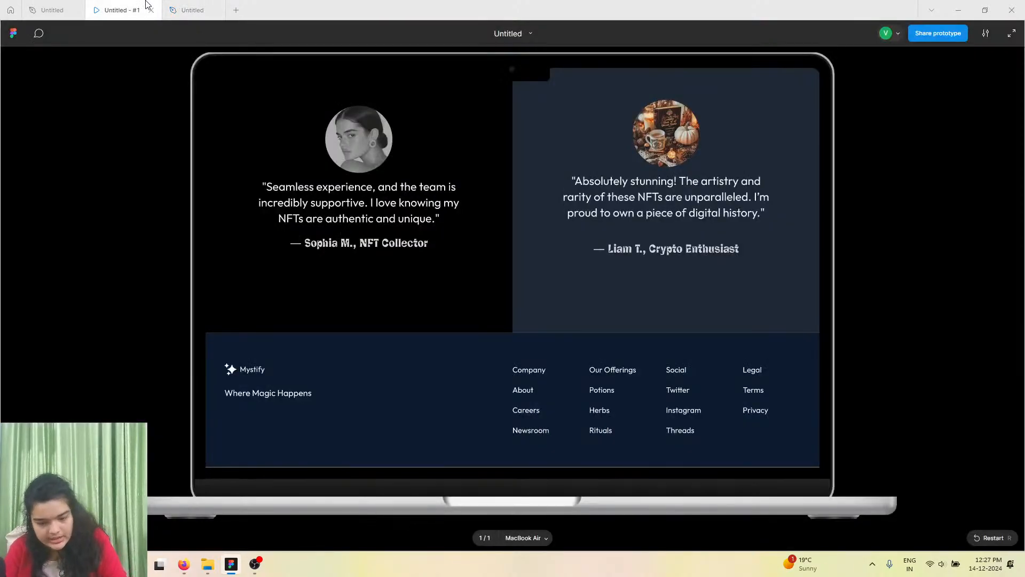
pyautogui.click(216, 4)
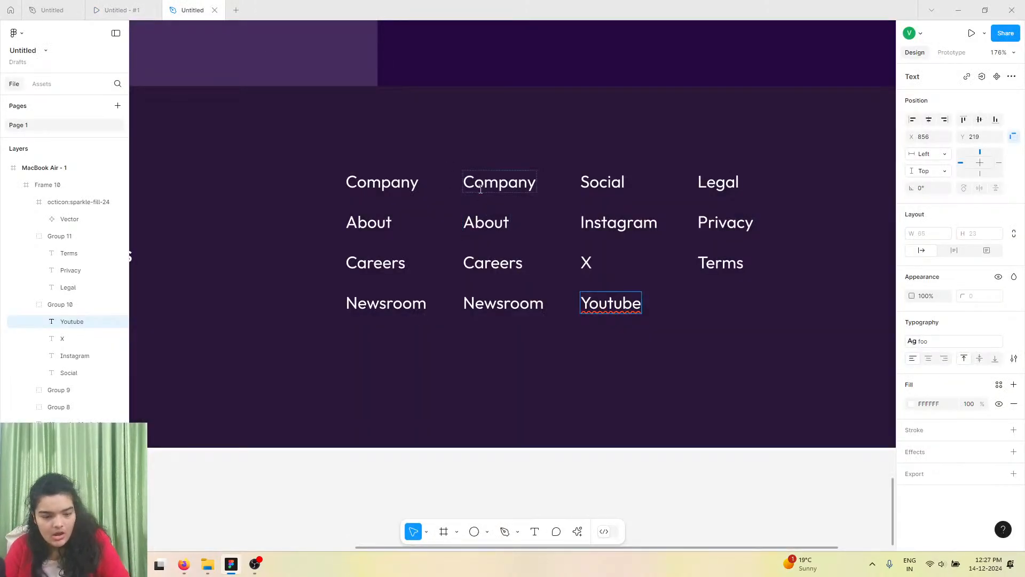
pyautogui.doubleClick(481, 189)
pyautogui.write('Our ')
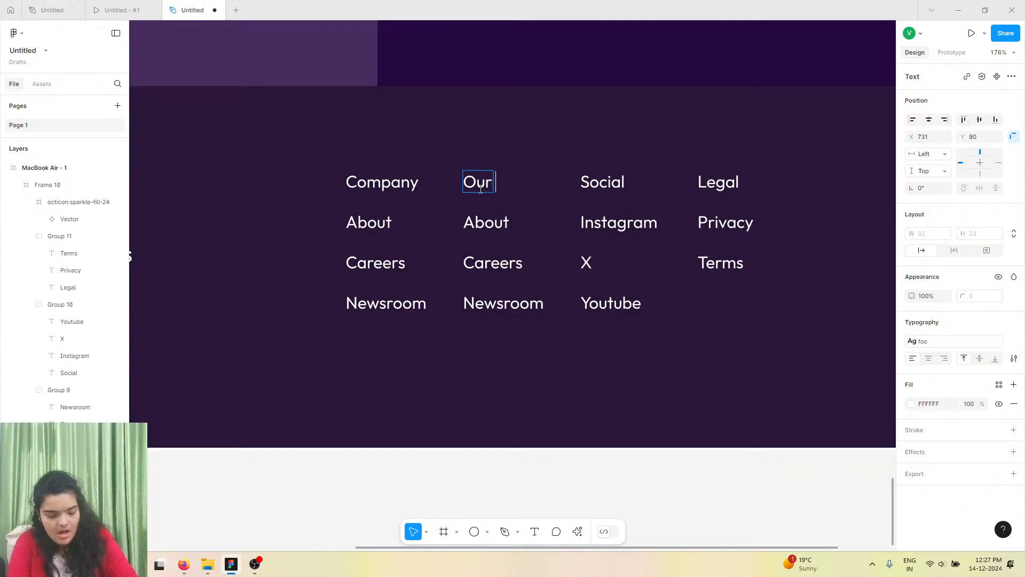
pyautogui.write('S')
pyautogui.press('BackSpace')
pyautogui.press('BackSpace')
pyautogui.press('BackSpace')
pyautogui.press('BackSpace')
pyautogui.press('BackSpace')
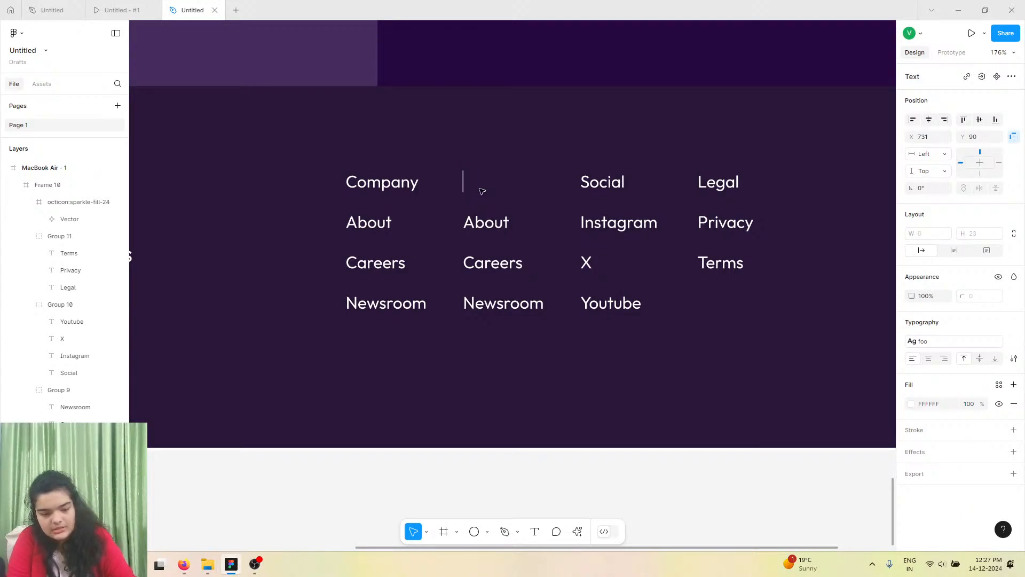
pyautogui.write('Servicess')
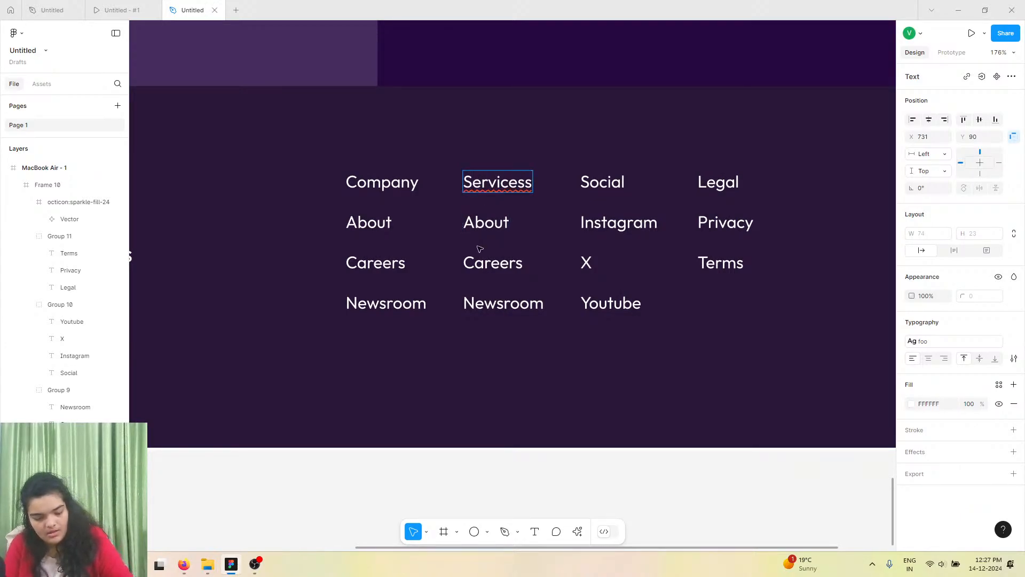
pyautogui.press('BackSpace')
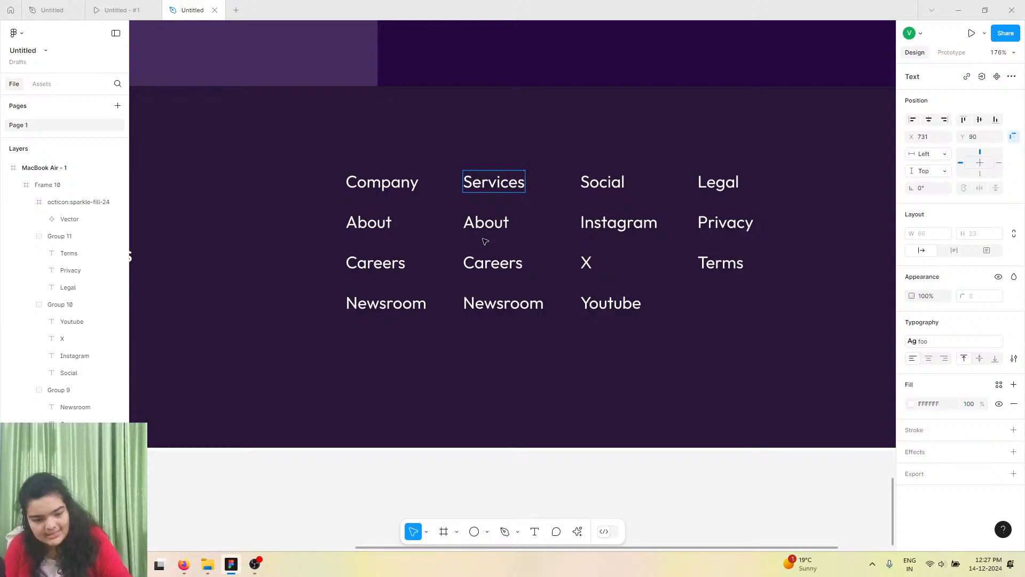
# Rename the second column's About and Careers texts to Buy and Sell.
pyautogui.doubleClick(489, 231)
pyautogui.write('Buy')
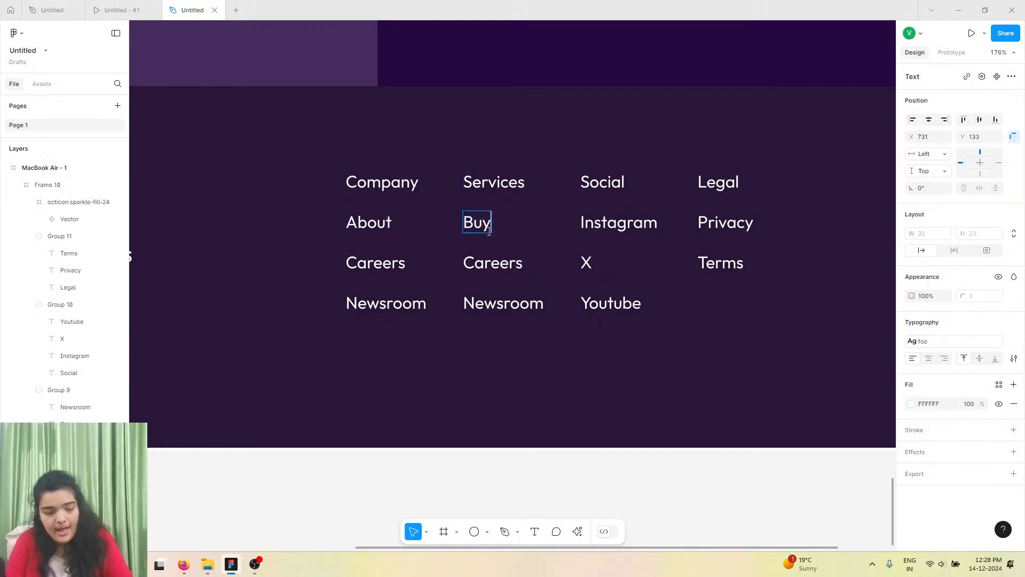
pyautogui.doubleClick(492, 266)
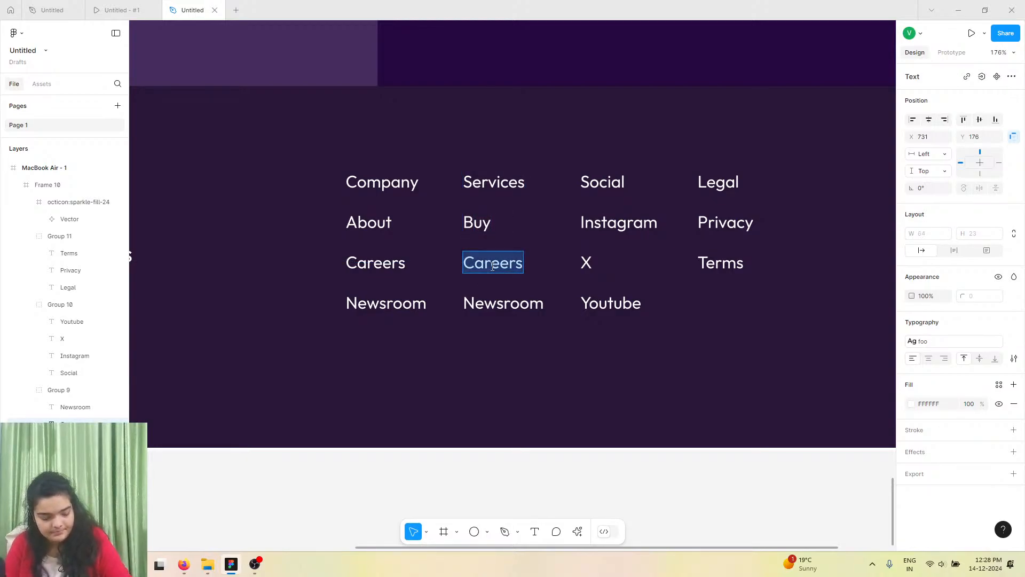
pyautogui.write('Sell')
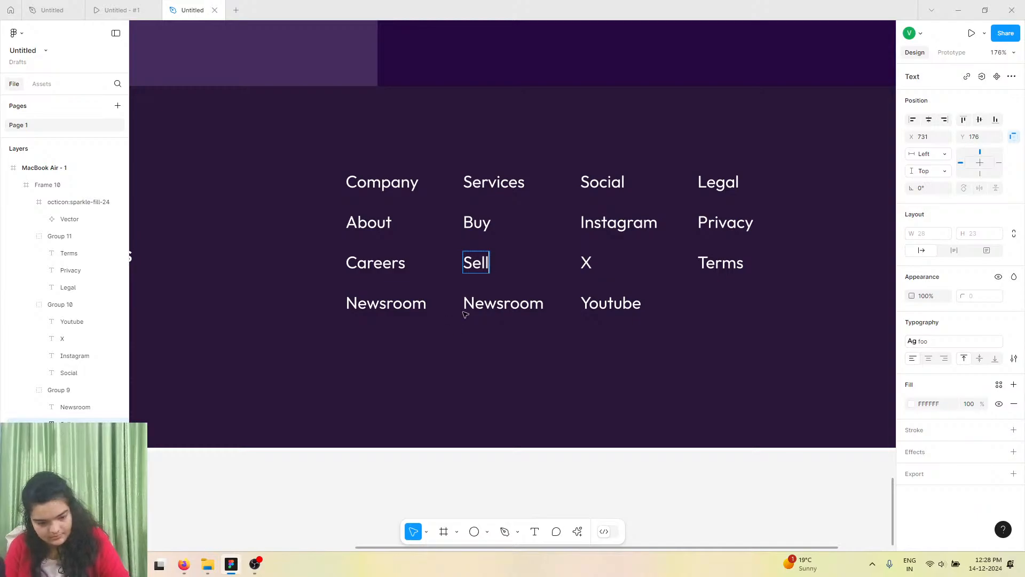
# Rename the second column's Newsroom text to Press kit.
pyautogui.doubleClick(486, 295)
pyautogui.click(155, 9)
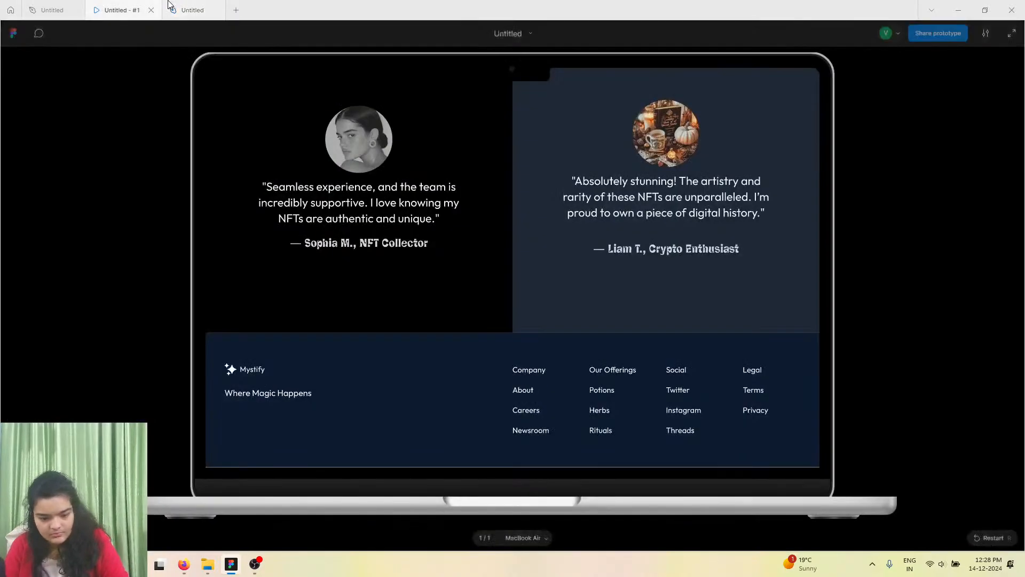
pyautogui.click(189, 10)
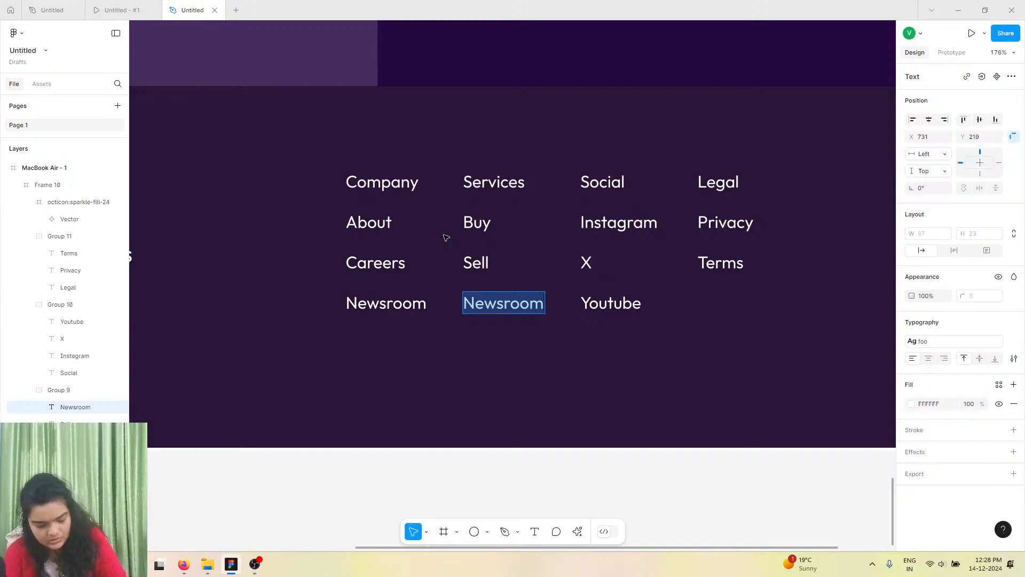
pyautogui.write('PR')
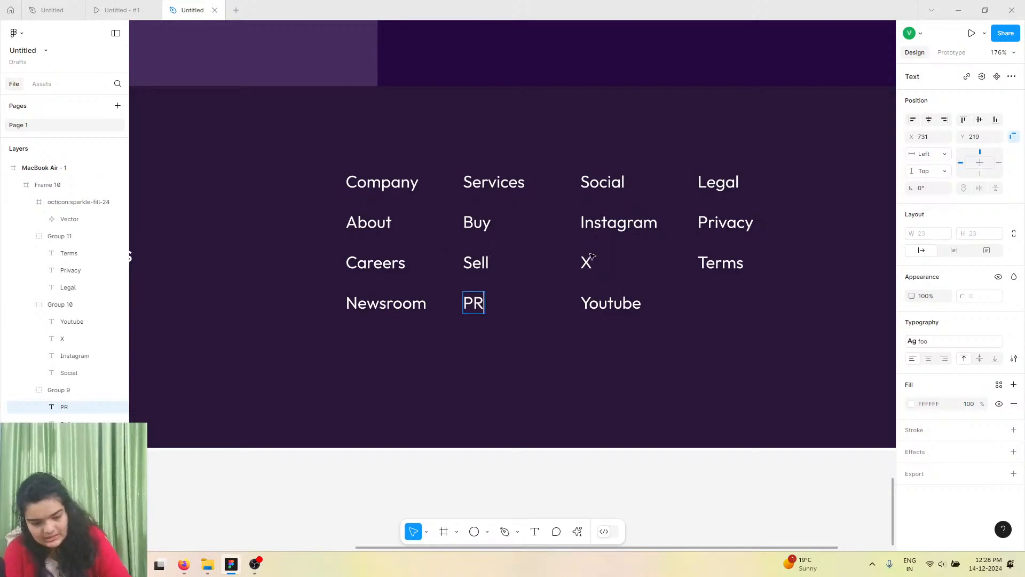
pyautogui.press('BackSpace')
pyautogui.write('ess')
pyautogui.press('BackSpace')
pyautogui.press('BackSpace')
pyautogui.press('BackSpace')
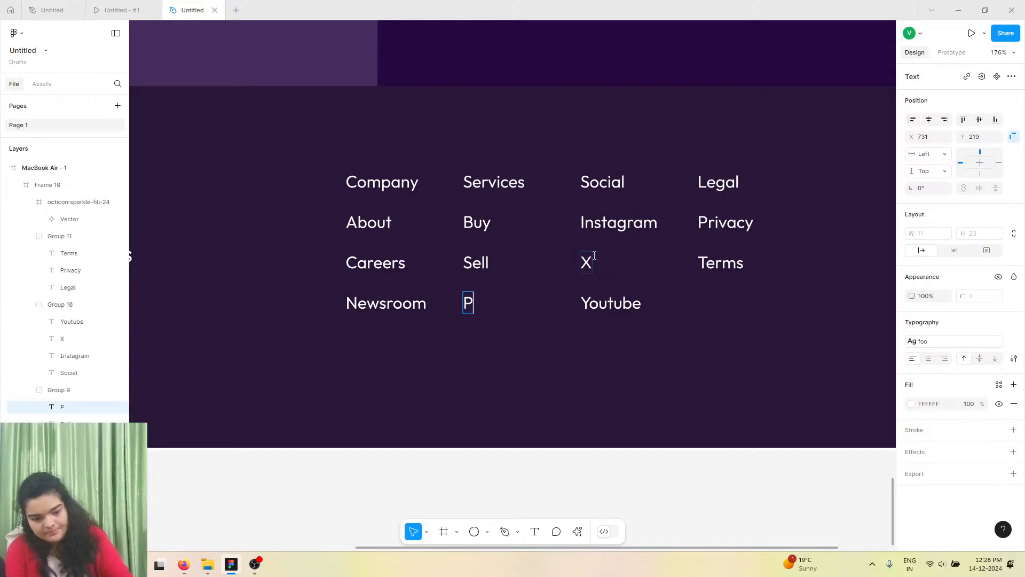
pyautogui.write('ress')
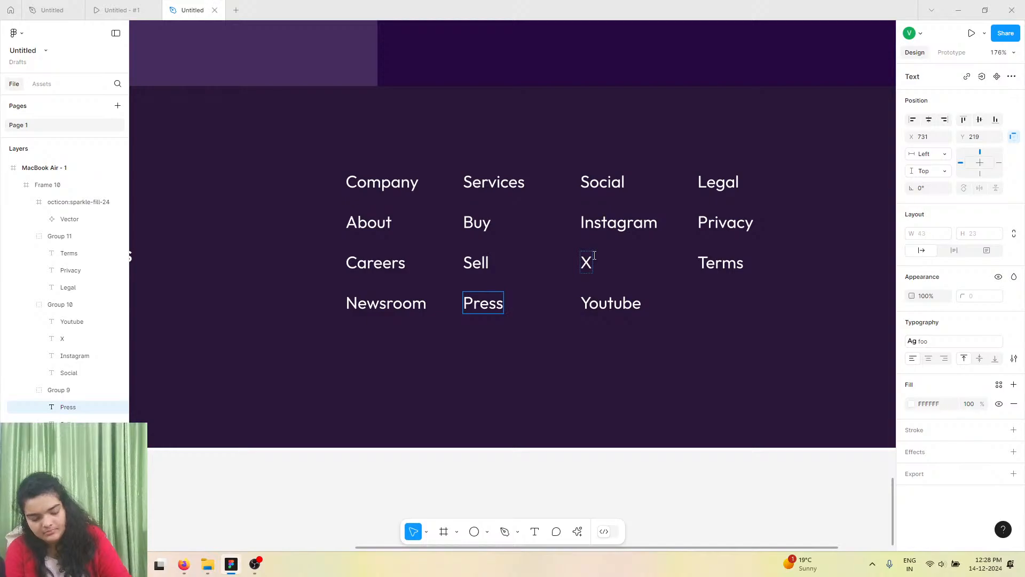
pyautogui.write(' kit')
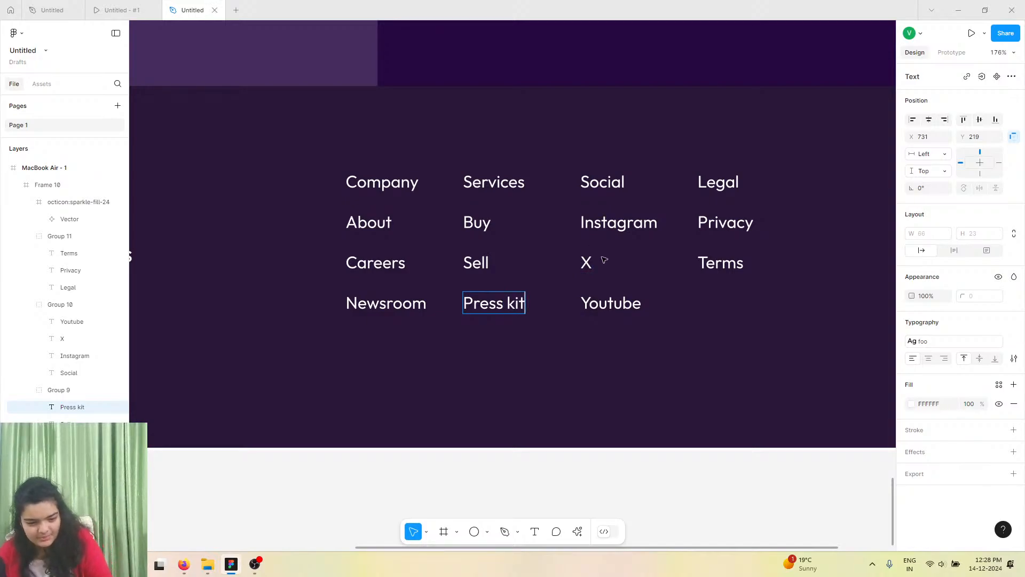
# Select all four link column groups in the footer and group them together.
pyautogui.scroll(-6, 604, 260)
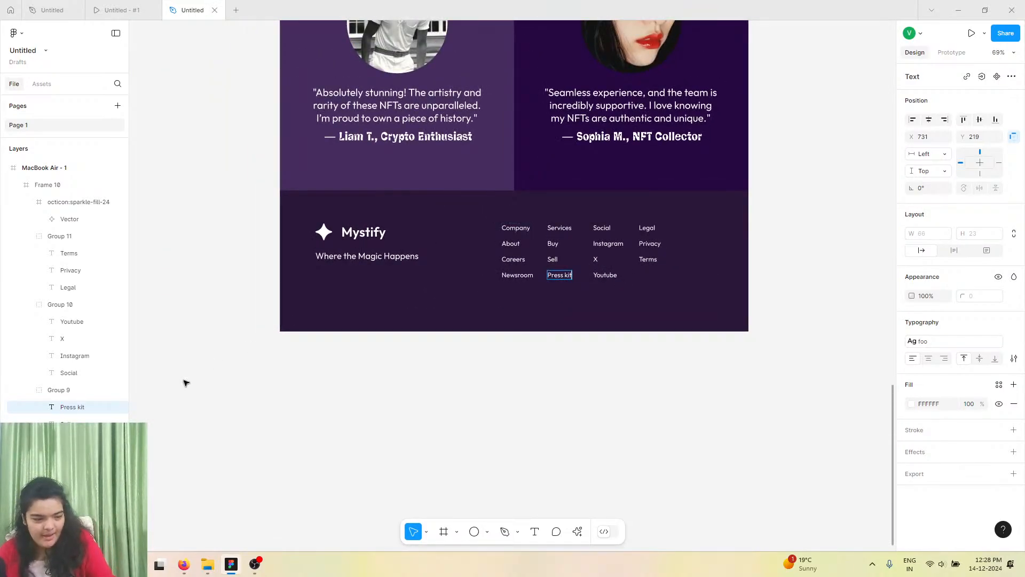
pyautogui.press('Escape')
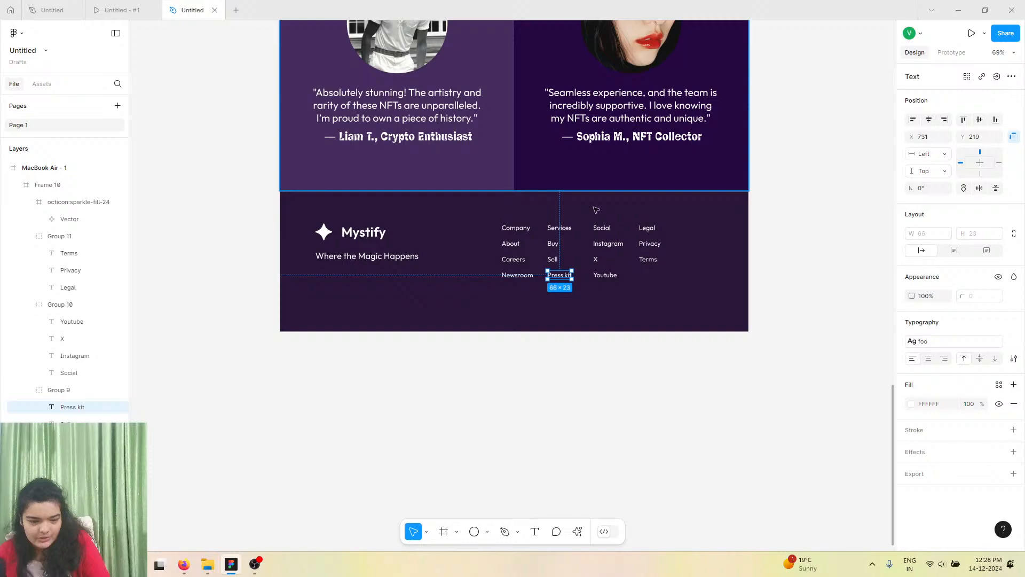
pyautogui.click(525, 240)
pyautogui.click(525, 235)
pyautogui.keyDown('shift'); pyautogui.click(555, 235); pyautogui.keyUp('shift')
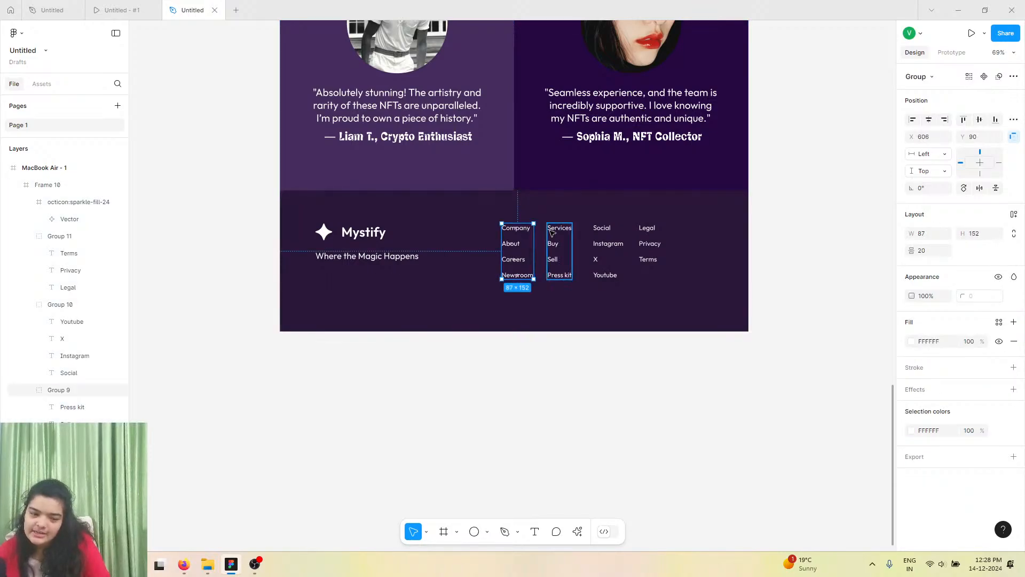
pyautogui.doubleClick(604, 230)
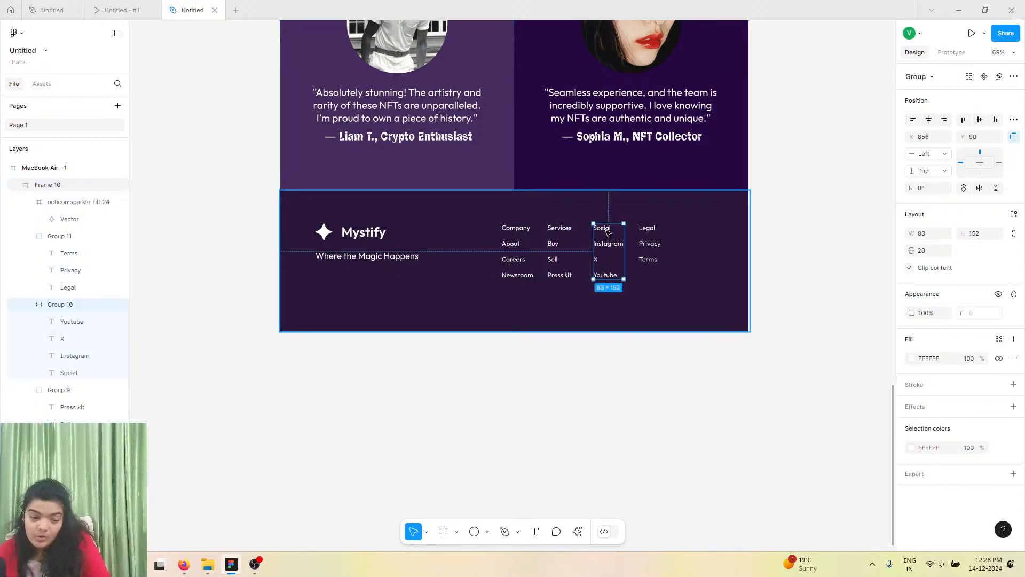
pyautogui.click(553, 243)
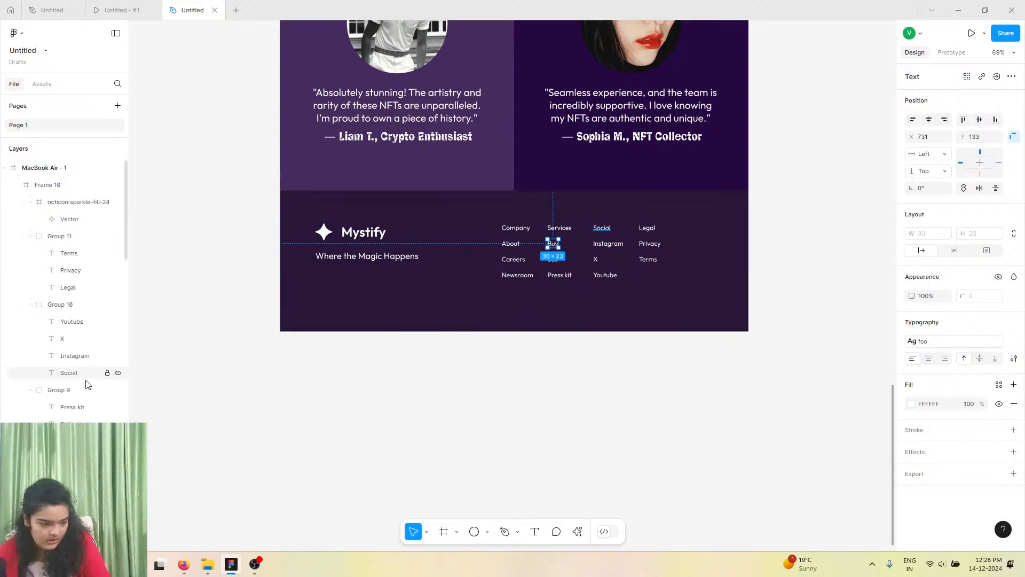
pyautogui.click(67, 391)
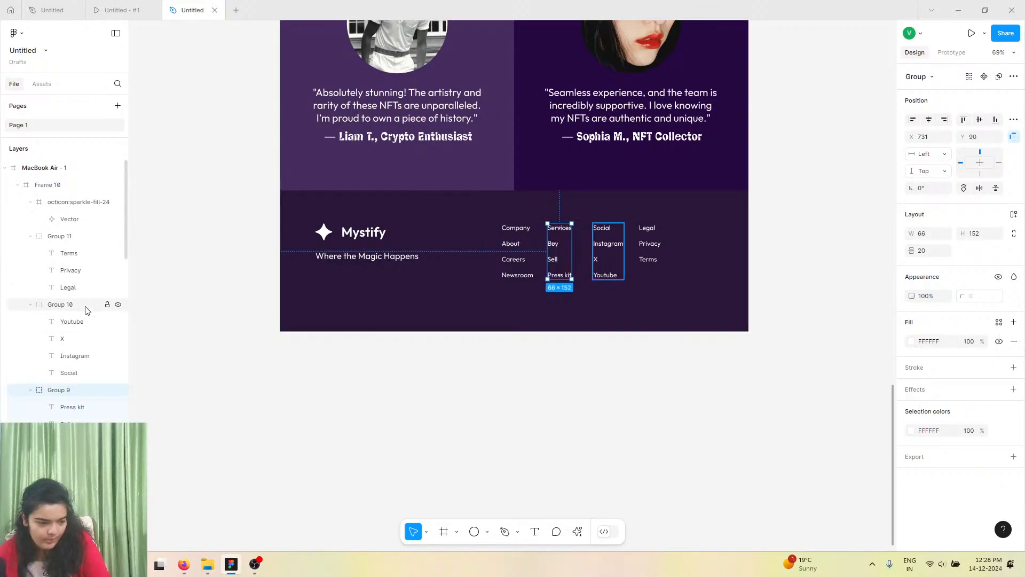
pyautogui.keyDown('shift'); pyautogui.click(87, 306); pyautogui.keyUp('shift')
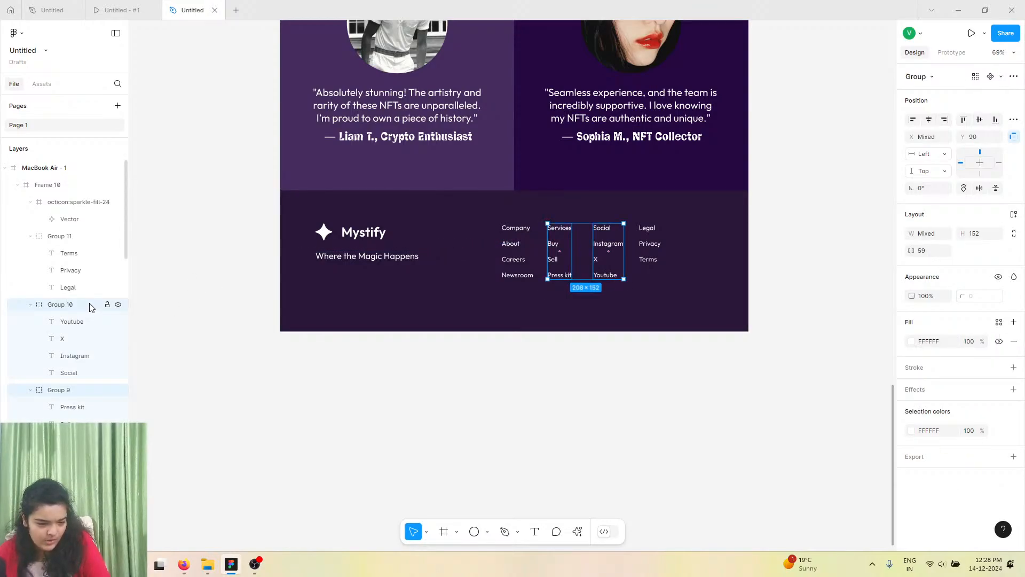
pyautogui.keyDown('shift'); pyautogui.click(79, 237); pyautogui.keyUp('shift')
pyautogui.keyDown('shift'); pyautogui.click(72, 475); pyautogui.keyUp('shift')
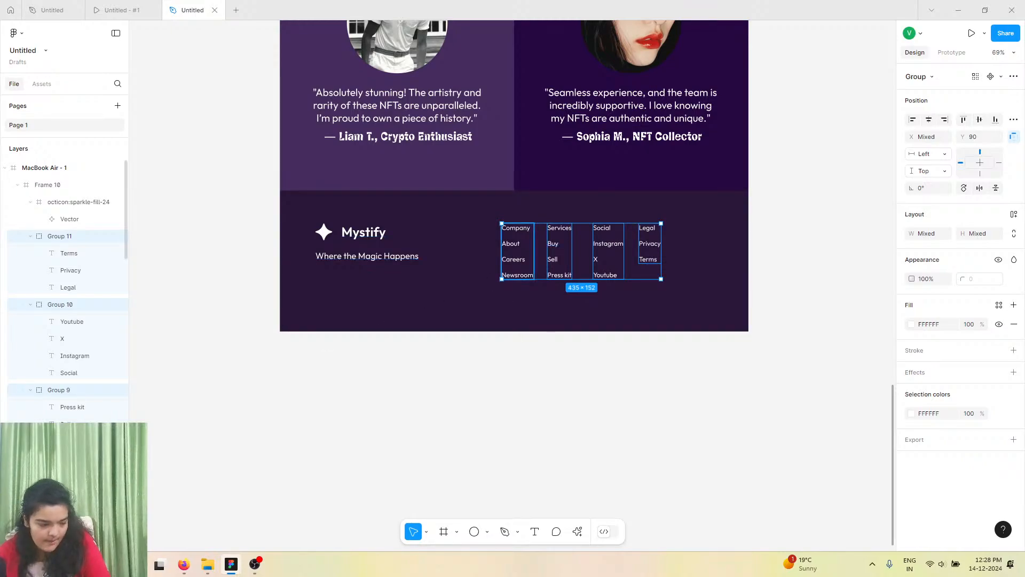
pyautogui.hotkey('ctrl', 'g')
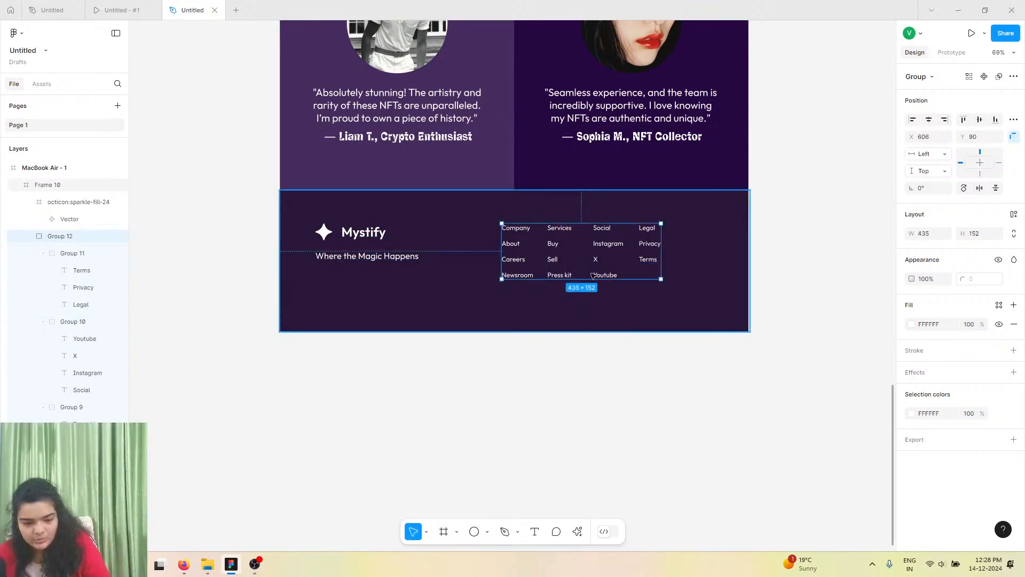
# Move the grouped link columns toward the footer's right side and apply auto layout to the group.
pyautogui.moveTo(632, 263); pyautogui.dragTo(728, 241)
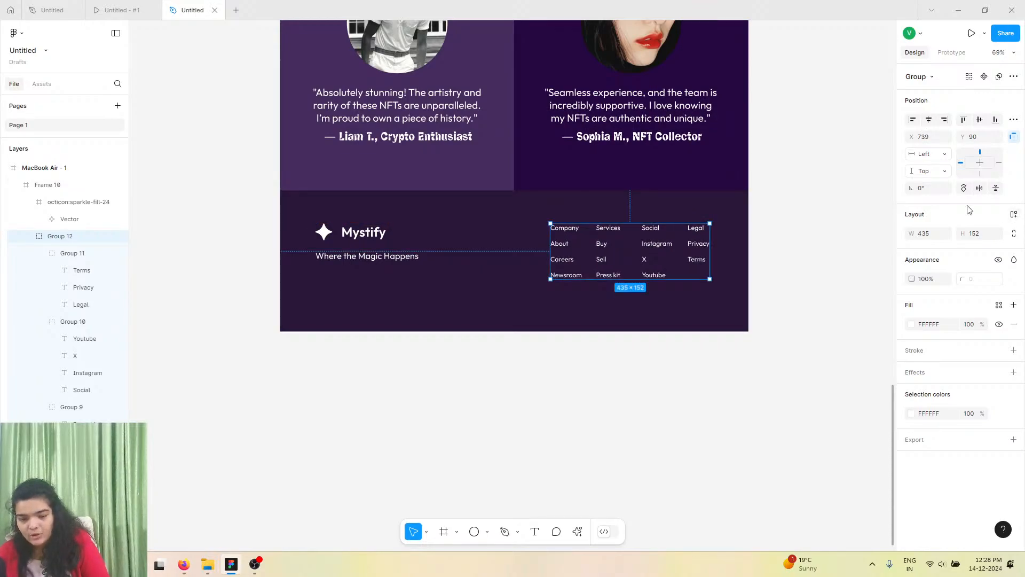
pyautogui.click(1014, 214)
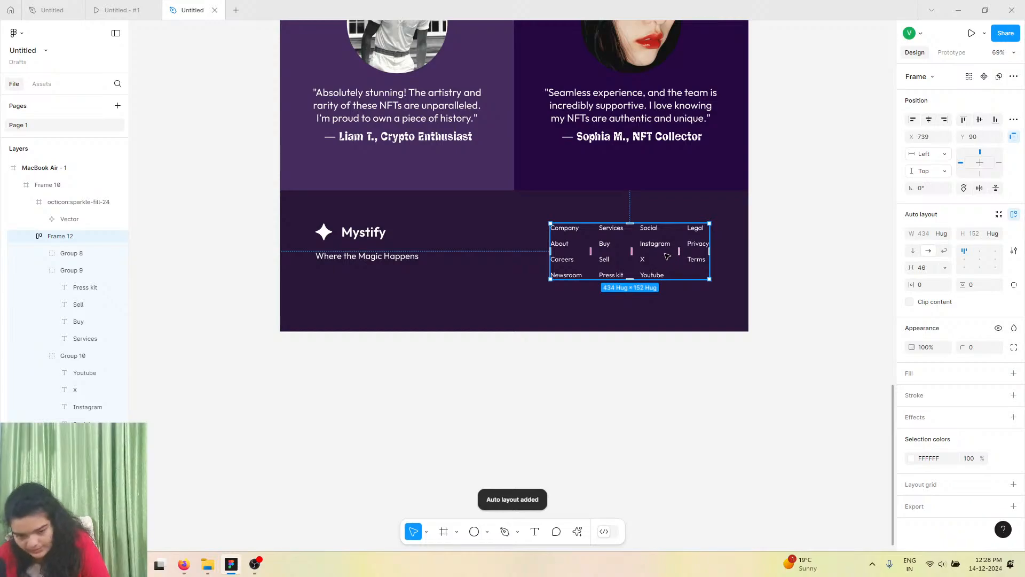
pyautogui.moveTo(668, 257); pyautogui.dragTo(662, 256)
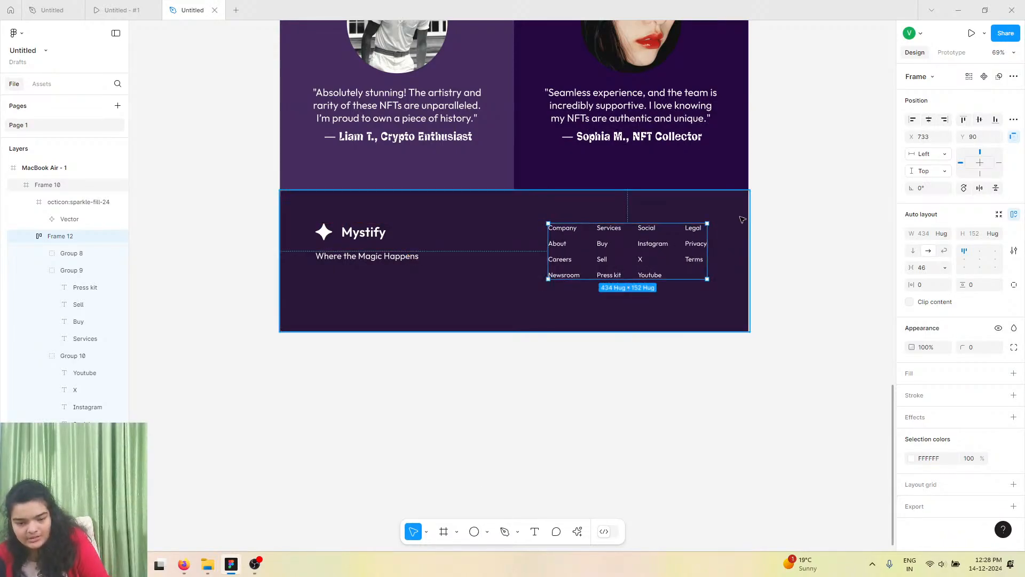
# Inspect the footer frame and the tagline text by selecting each to compare their positions.
pyautogui.click(740, 220)
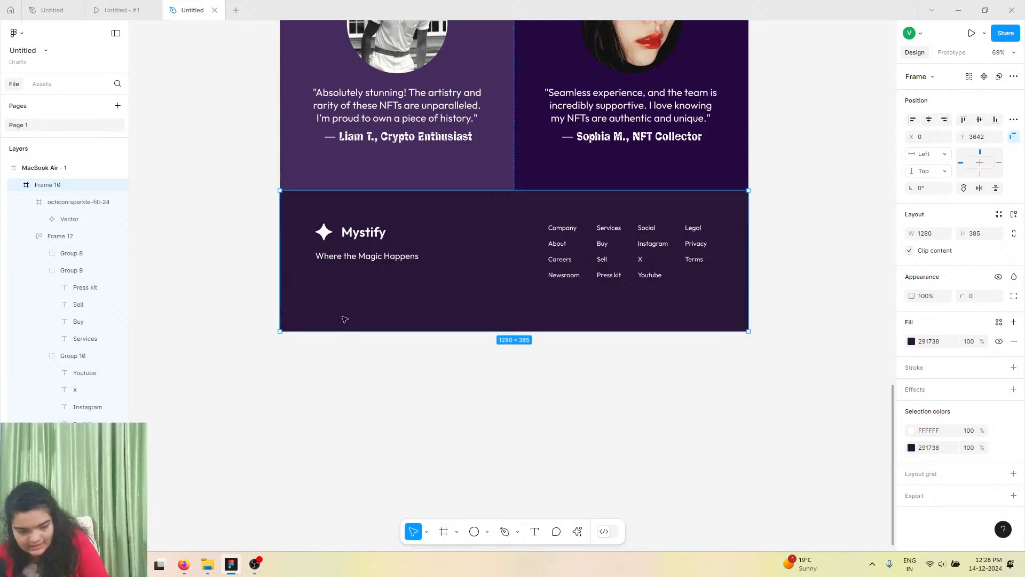
pyautogui.click(336, 260)
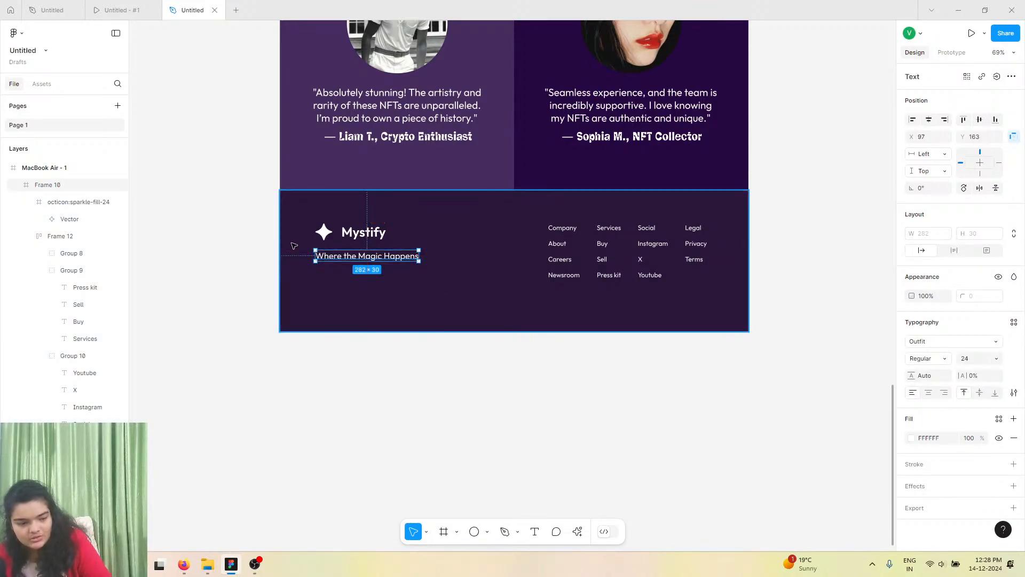
pyautogui.click(293, 245)
pyautogui.moveTo(282, 228); pyautogui.dragTo(280, 227)
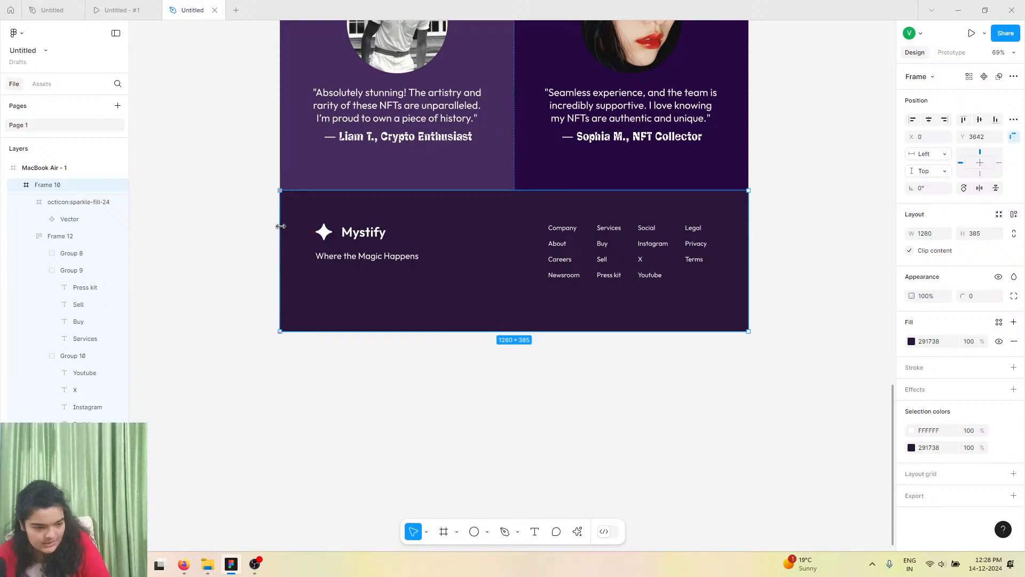
pyautogui.click(319, 257)
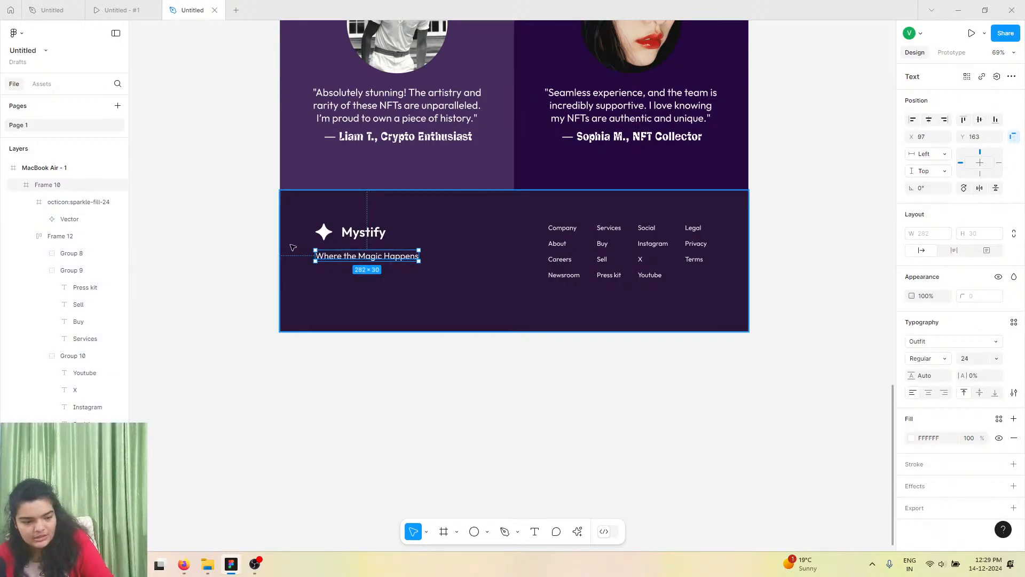
pyautogui.press('super')
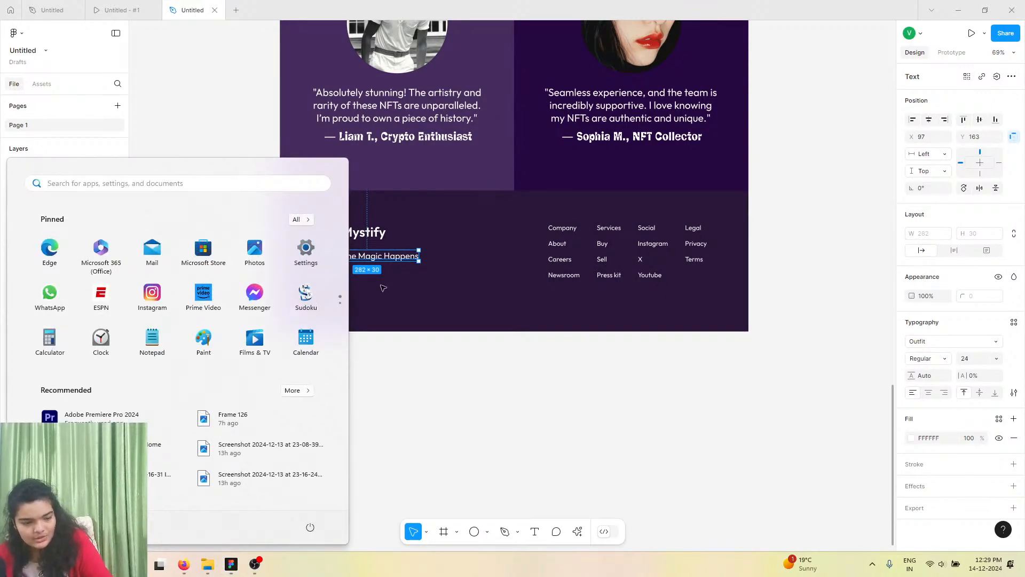
pyautogui.press('super')
pyautogui.click(331, 266)
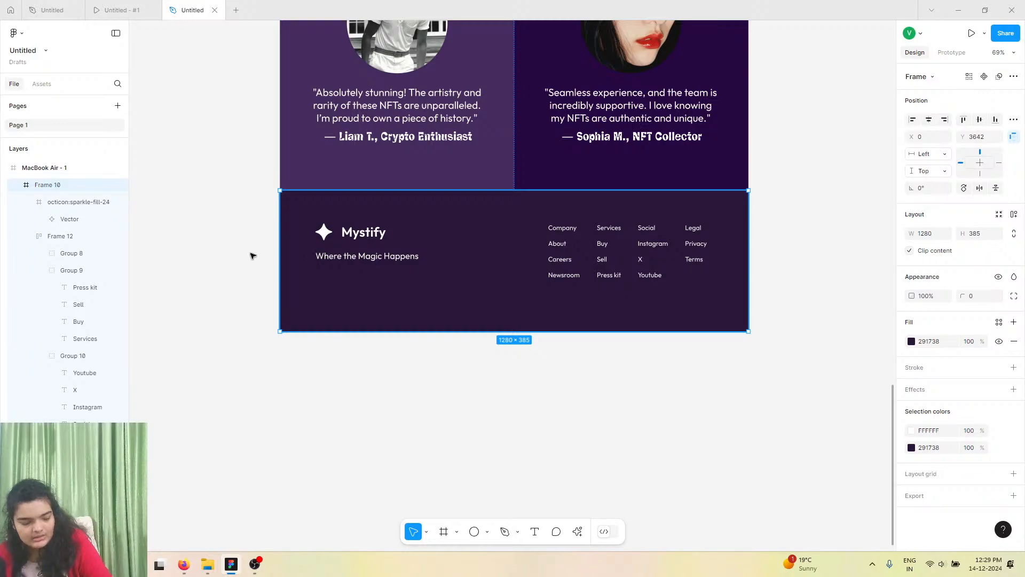
pyautogui.click(343, 258)
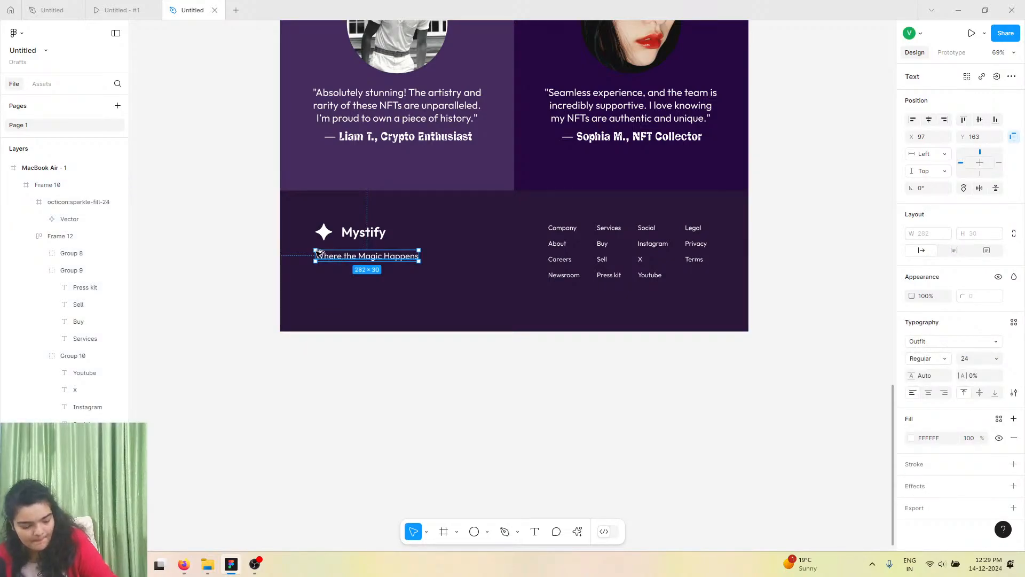
# Nudge the link columns frame right to X 754 while measuring its spacing within the footer.
pyautogui.press('alt')
pyautogui.click(643, 238)
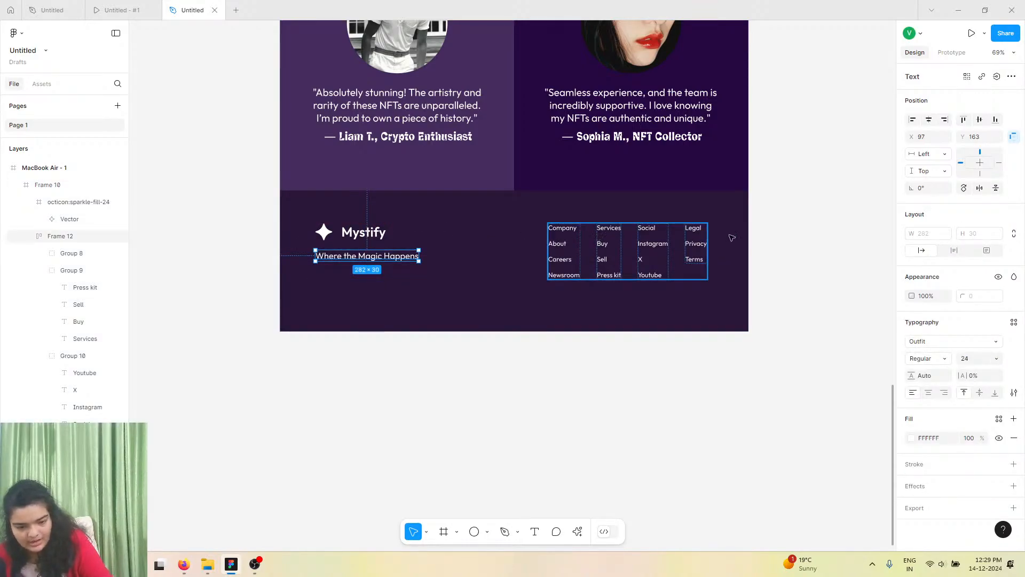
pyautogui.press('alt')
pyautogui.press('Right')
pyautogui.press('Right')
pyautogui.press('Right')
pyautogui.press('Right')
pyautogui.press('Right')
pyautogui.press('Right')
pyautogui.press('Right')
pyautogui.press('Right')
pyautogui.press('Right')
pyautogui.press('Right')
pyautogui.press('Right')
pyautogui.press('Right')
pyautogui.press('Right')
pyautogui.press('Right')
pyautogui.press('Right')
pyautogui.press('Right')
pyautogui.press('Right')
pyautogui.press('Right')
pyautogui.press('Right')
pyautogui.press('Right')
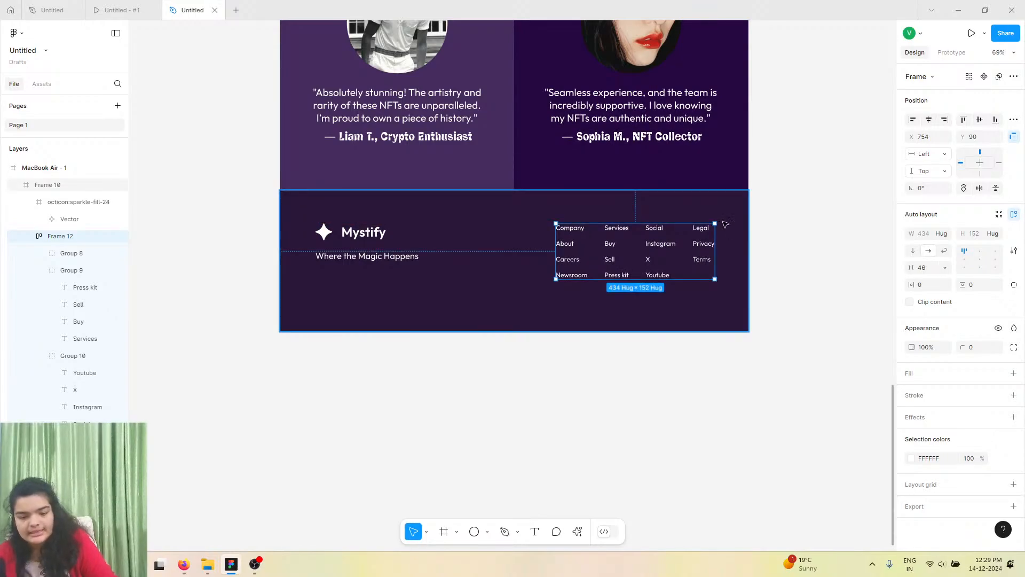
pyautogui.press('super')
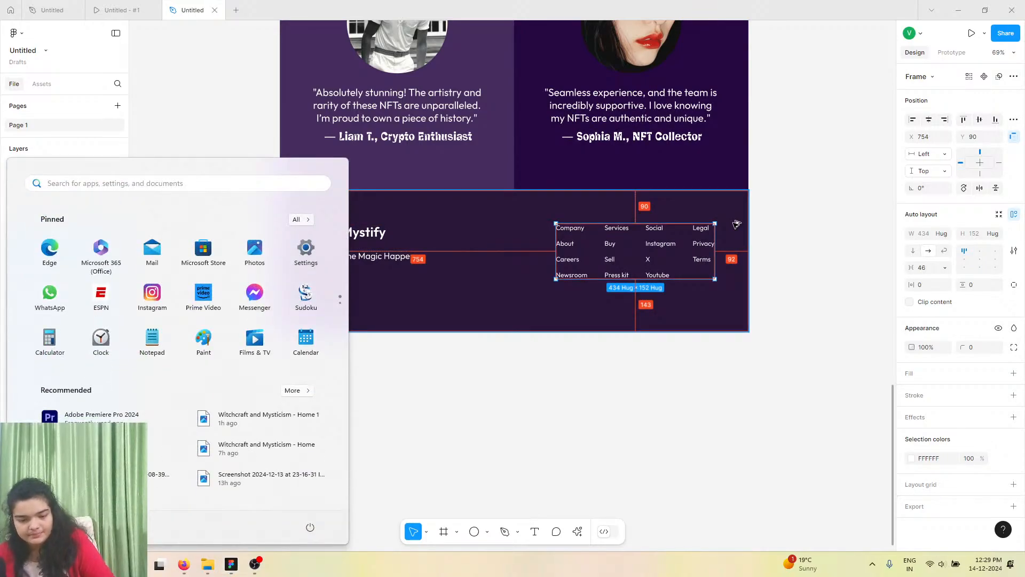
pyautogui.press('super')
# Nudge the link columns frame back left to X 749.
pyautogui.click(812, 166)
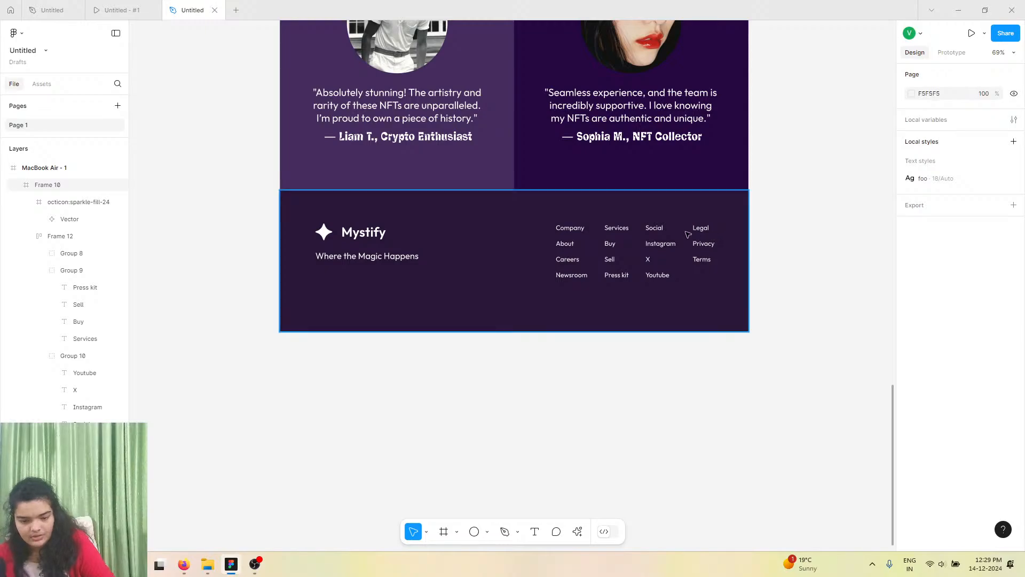
pyautogui.click(687, 234)
pyautogui.click(688, 234)
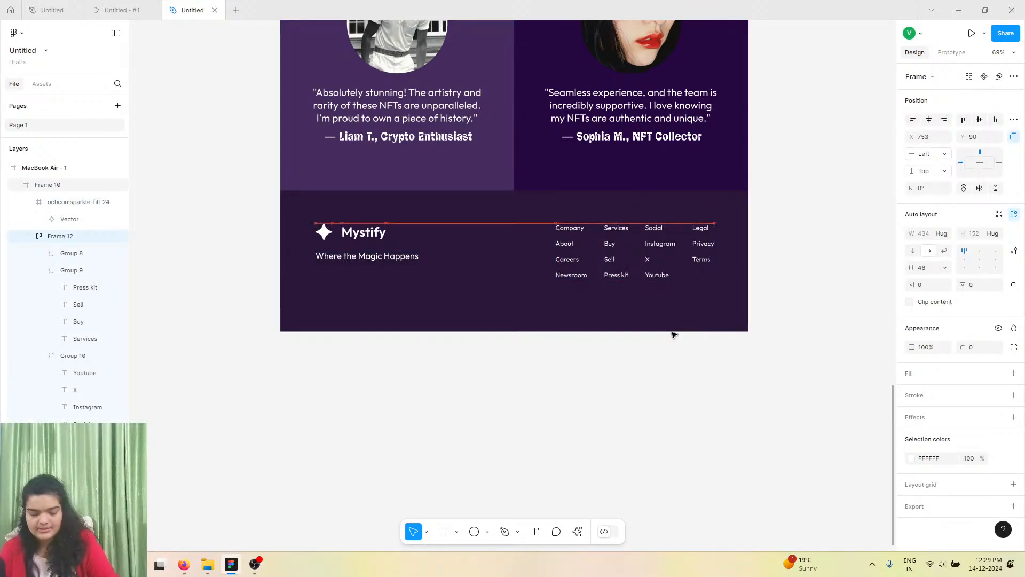
pyautogui.press('Left')
pyautogui.press('Left')
pyautogui.press('Left')
pyautogui.press('Left')
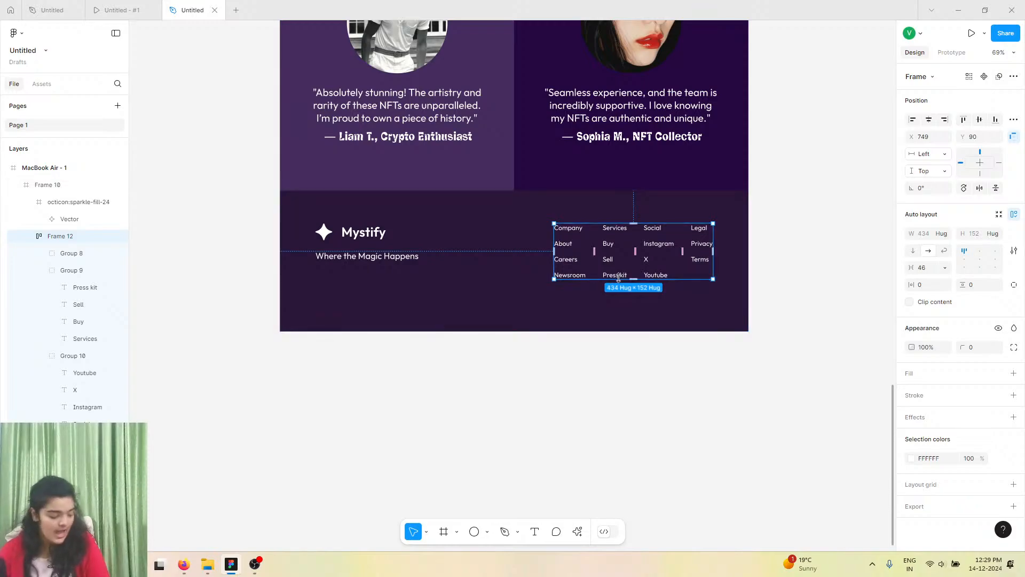
# Open the prototype presentation of the page in the MacBook Air device frame.
pyautogui.scroll(4, 694, 256)
pyautogui.scroll(15, 620, 280)
pyautogui.hscroll(-3, 620, 280)
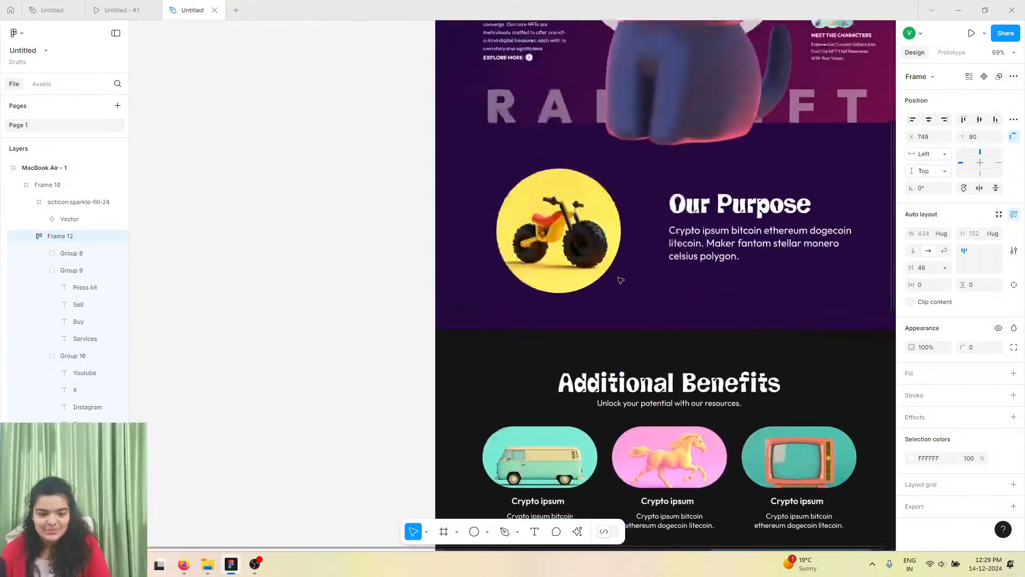
pyautogui.hscroll(5, 619, 280)
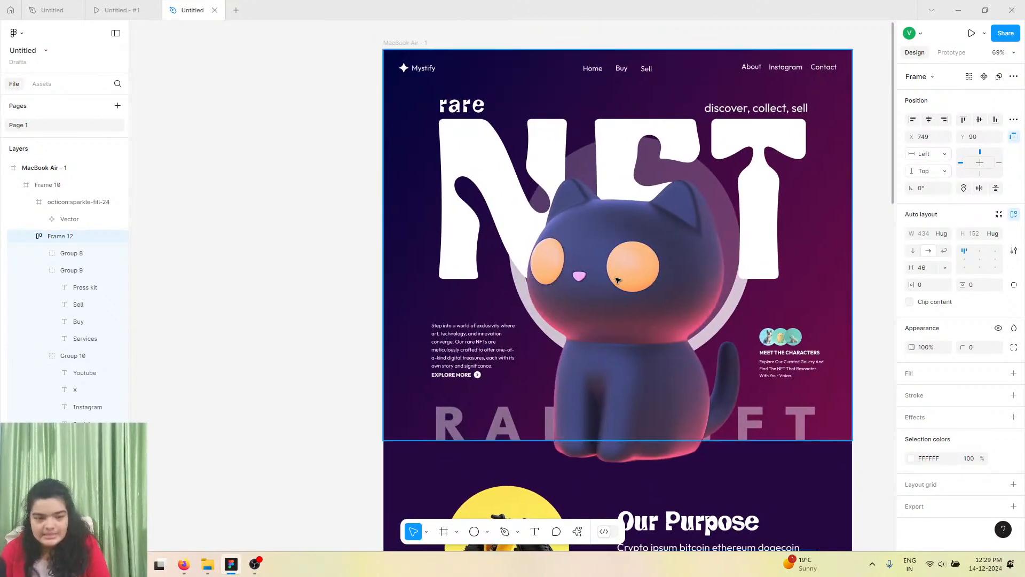
pyautogui.click(954, 53)
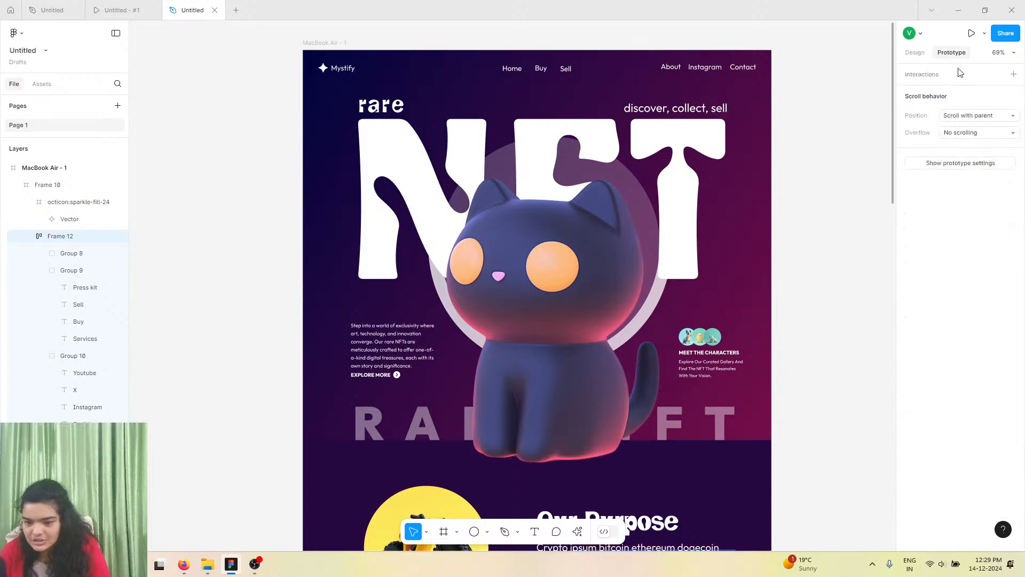
pyautogui.click(949, 161)
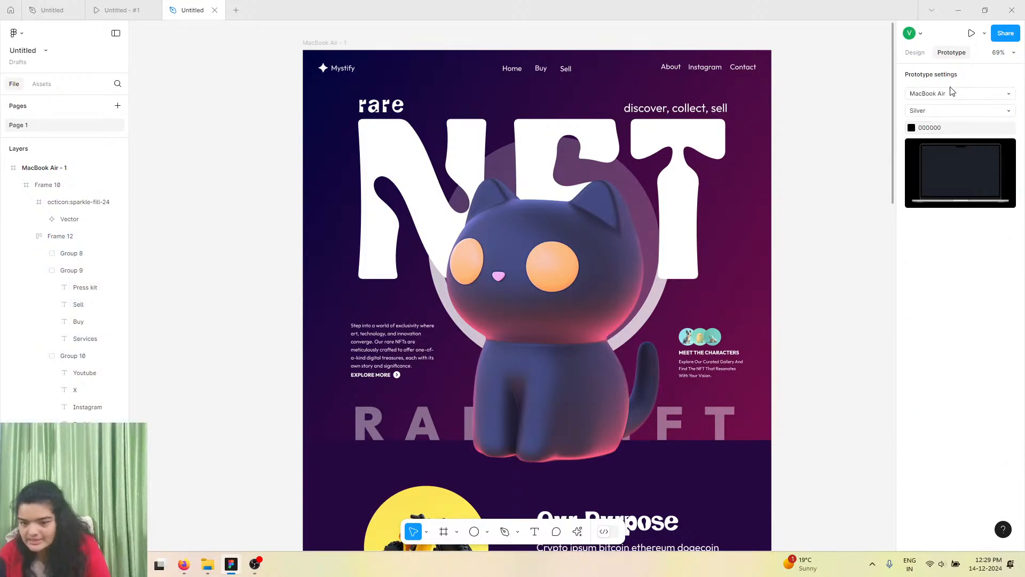
pyautogui.click(972, 33)
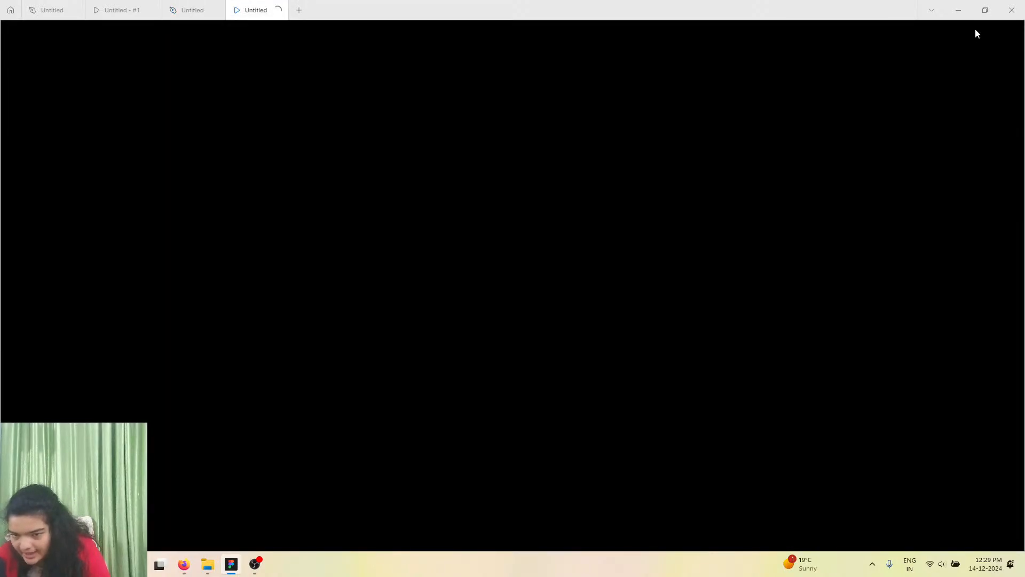
pyautogui.click(176, 4)
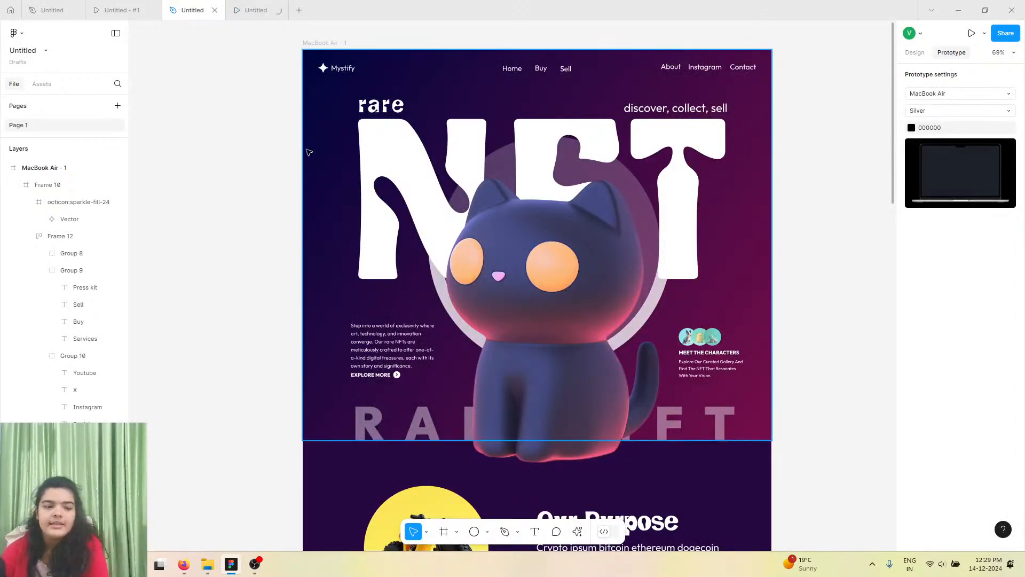
pyautogui.click(265, 11)
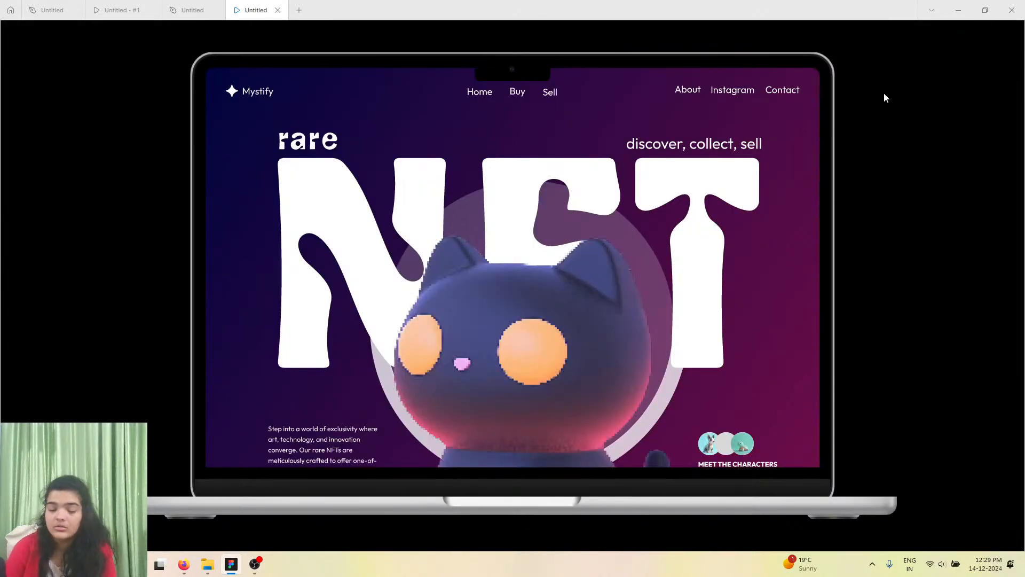
# Copy the prototype's share link.
pyautogui.moveTo(920, 34)
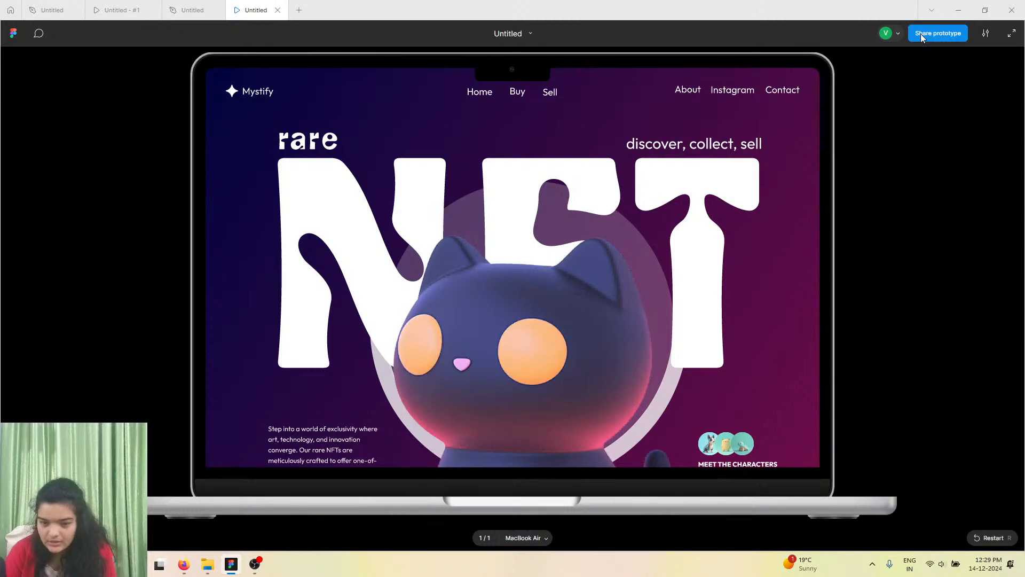
pyautogui.click(921, 33)
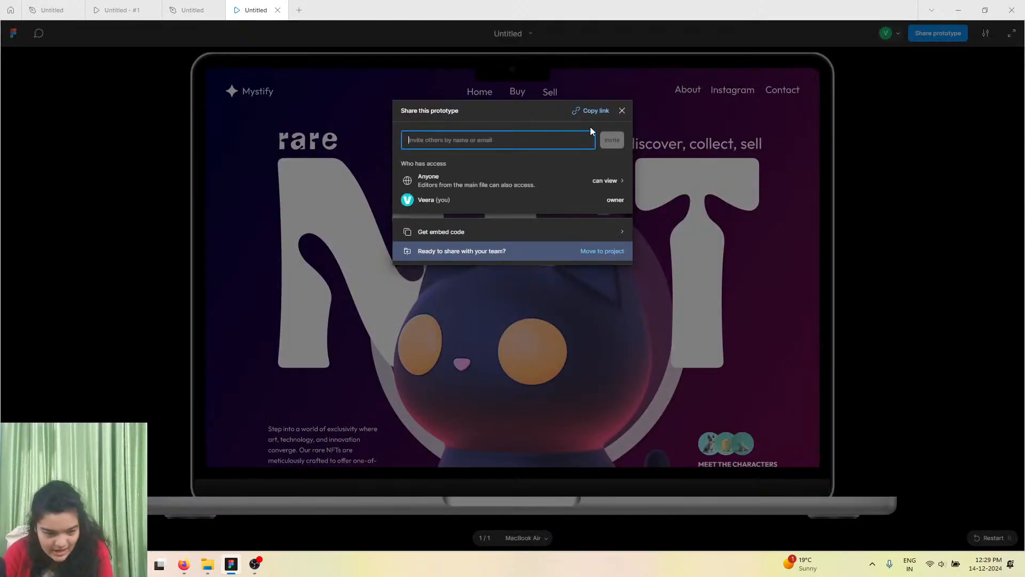
# Switch to the browser, post the copied prototype link in the YouTube Studio live chat, and close the share dialog.
pyautogui.click(184, 564)
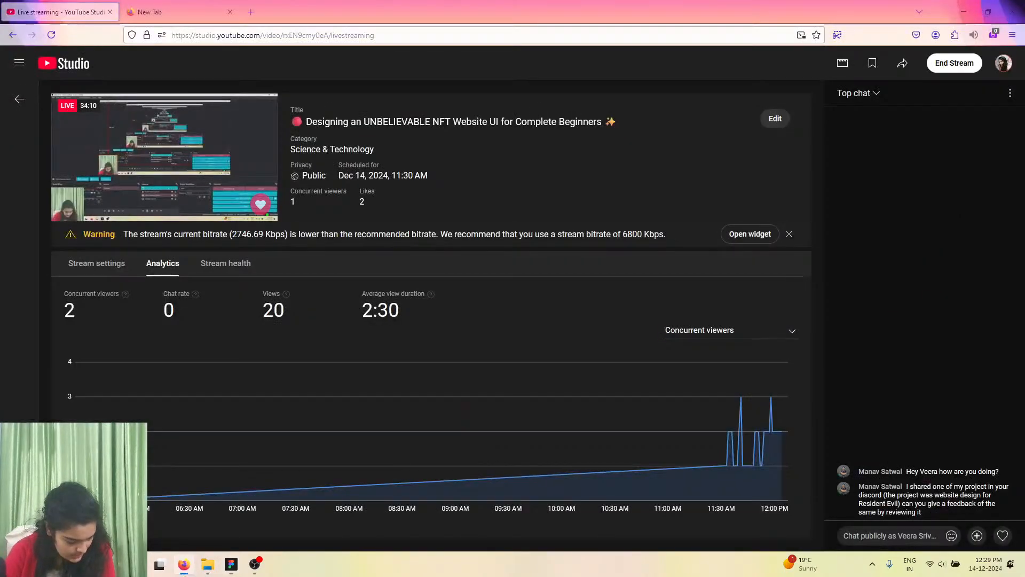
pyautogui.rightClick(872, 533)
pyautogui.click(899, 363)
pyautogui.press('Return')
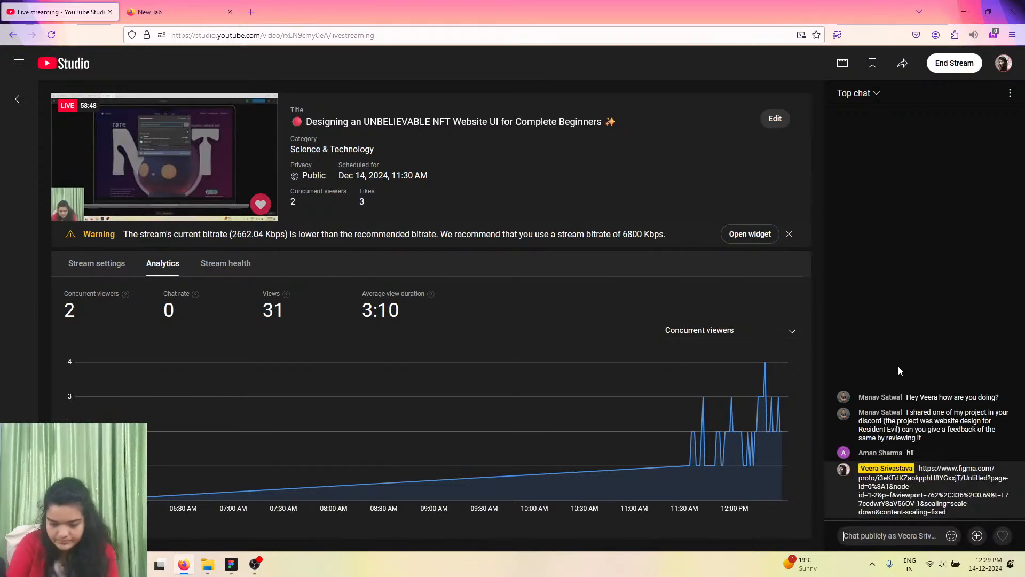
pyautogui.hotkey('alt', 'Tab')
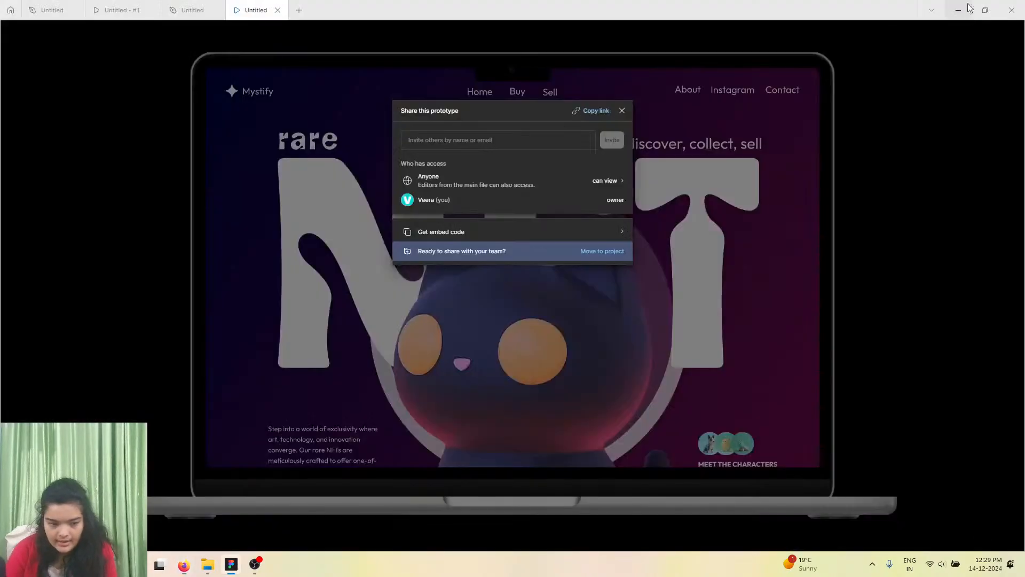
pyautogui.click(622, 111)
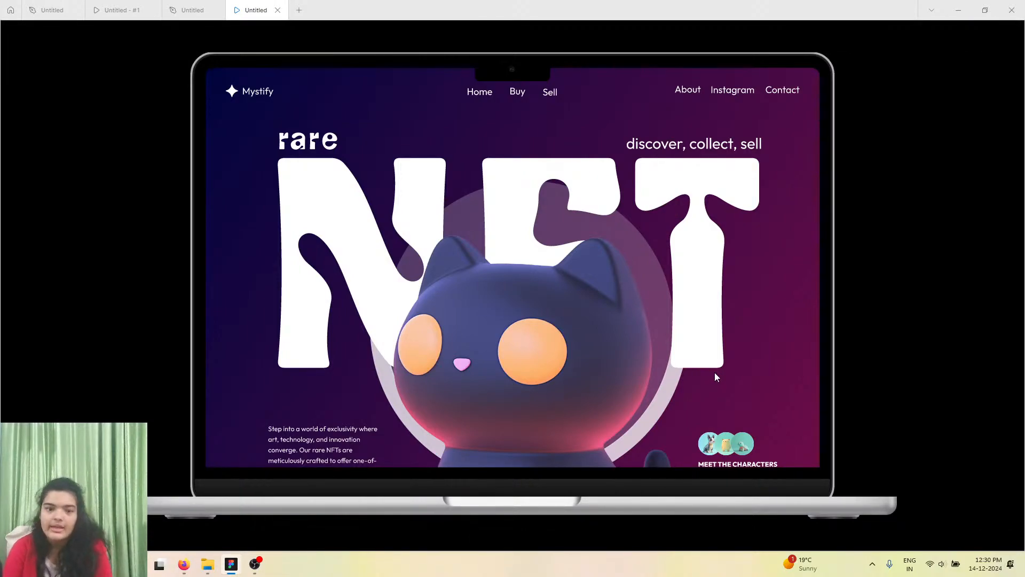
# Scroll through the presented prototype to review its page sections.
pyautogui.scroll(-2, 714, 373)
pyautogui.scroll(2, 684, 287)
pyautogui.scroll(-1, 532, 295)
pyautogui.scroll(1, 337, 273)
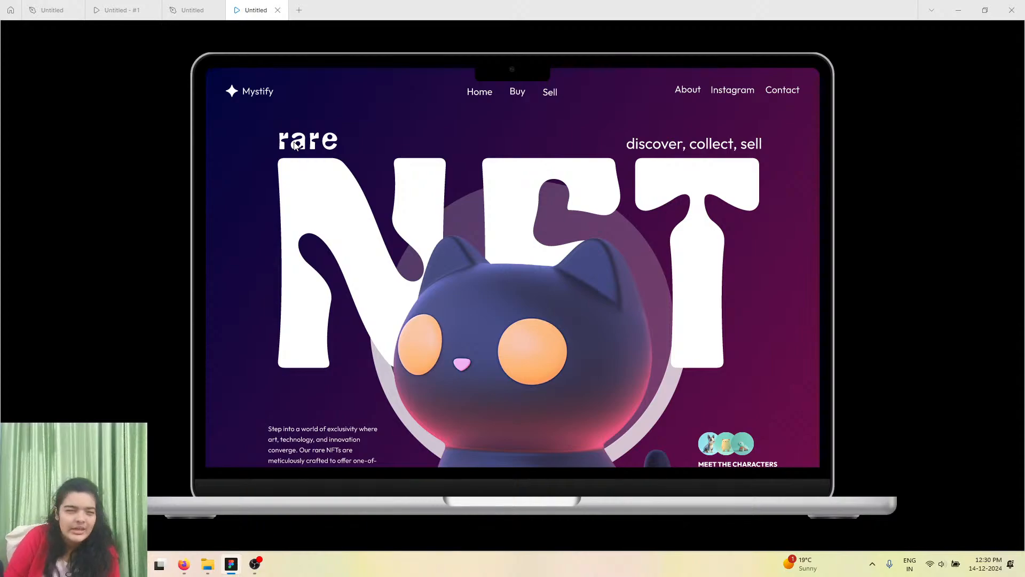
pyautogui.scroll(-4, 334, 211)
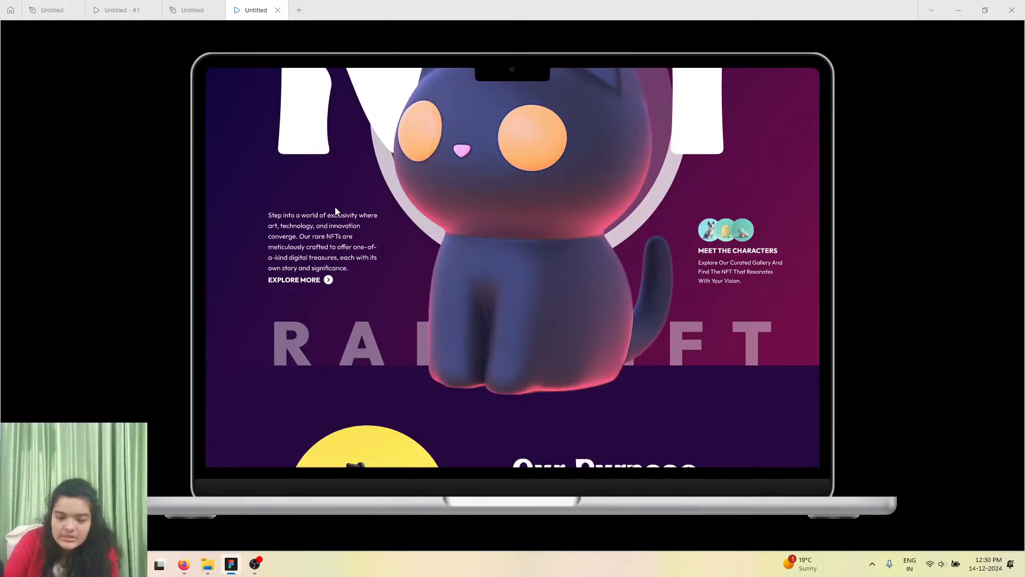
pyautogui.scroll(4, 335, 212)
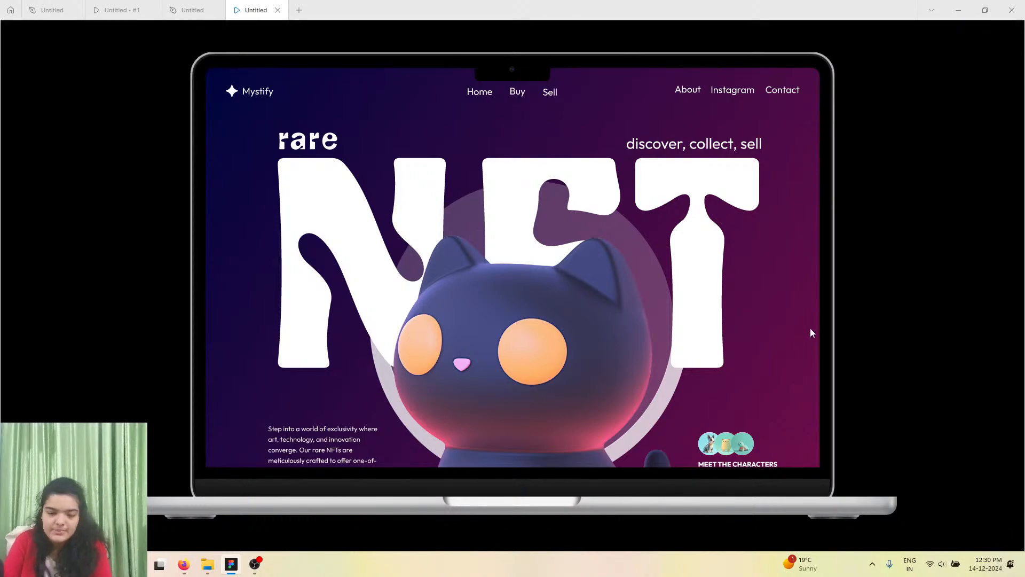
pyautogui.scroll(-4, 722, 354)
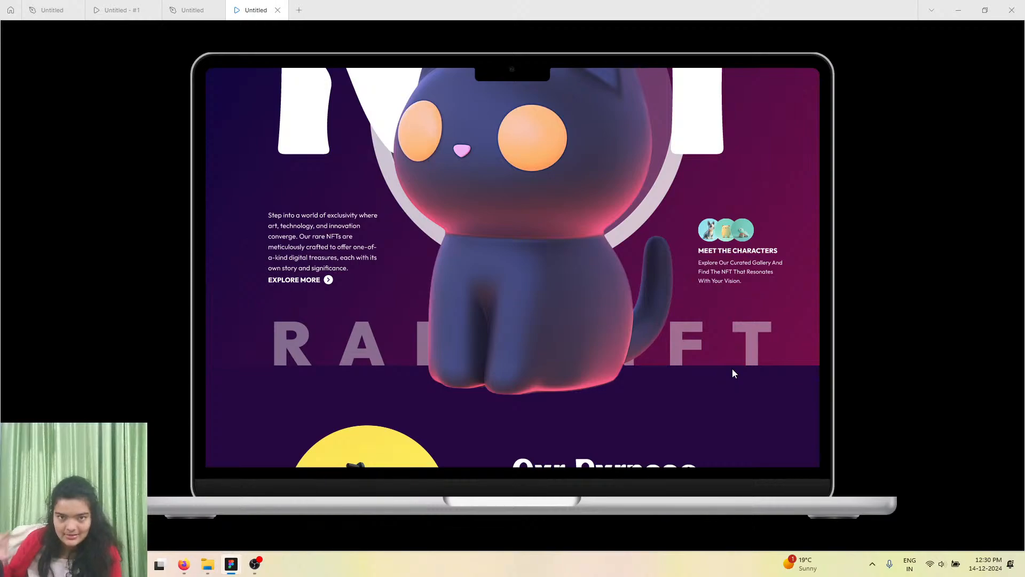
pyautogui.scroll(-4, 732, 372)
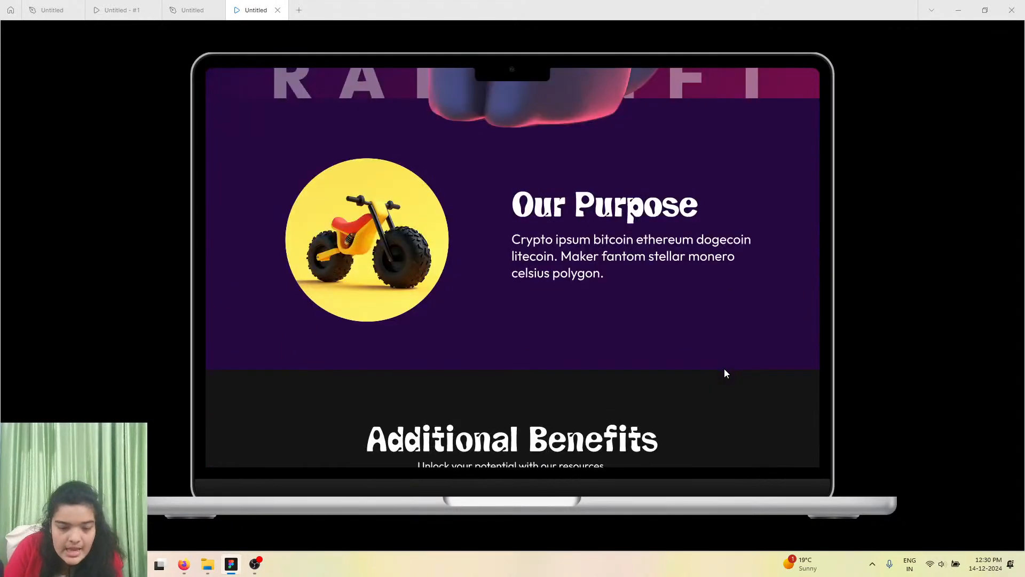
pyautogui.scroll(-1, 725, 370)
pyautogui.scroll(2, 725, 370)
pyautogui.scroll(-2, 725, 368)
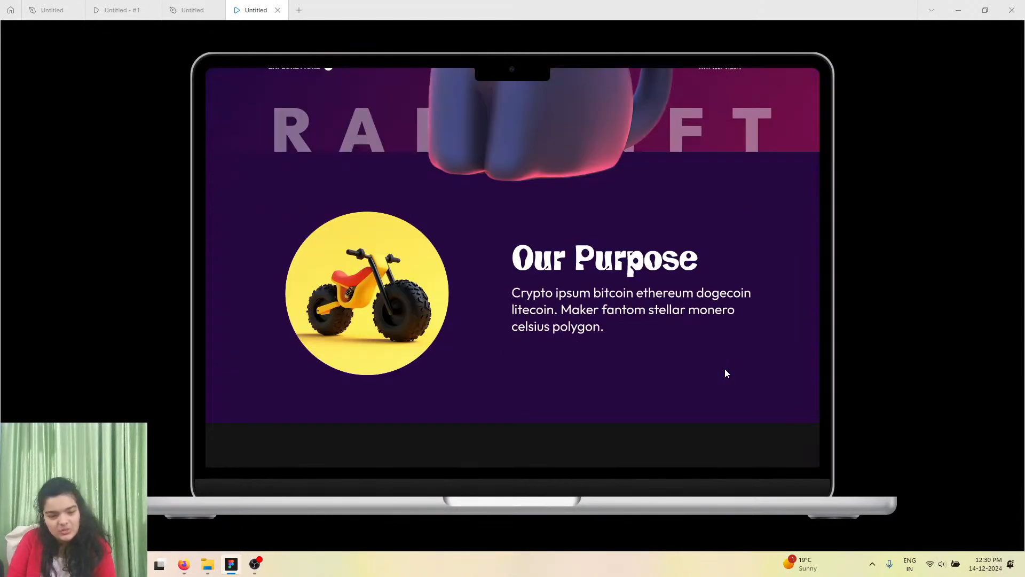
# Scroll through the prototype's benefits, purpose and testimonial sections to review them.
pyautogui.scroll(1, 725, 372)
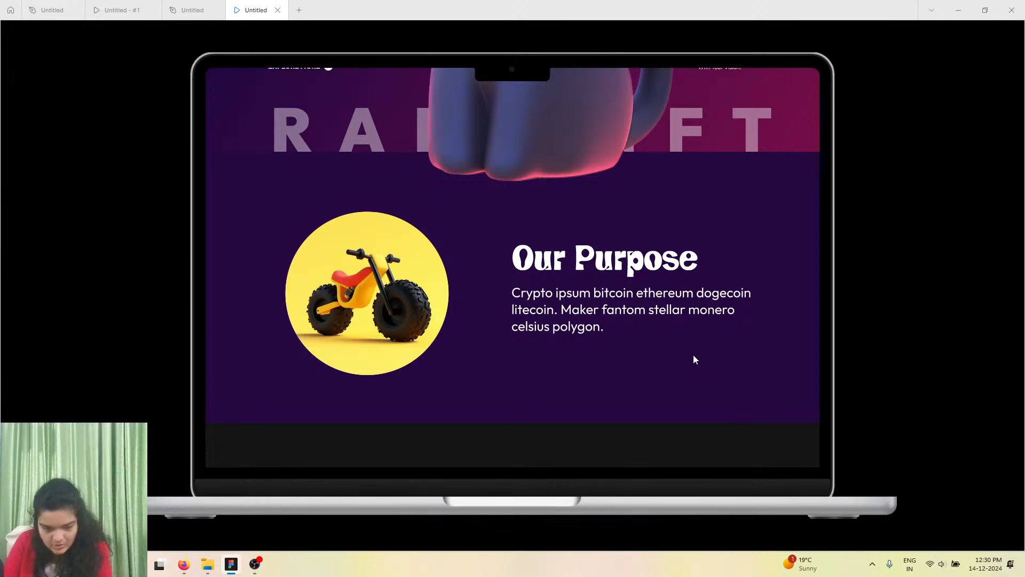
pyautogui.scroll(-6, 694, 357)
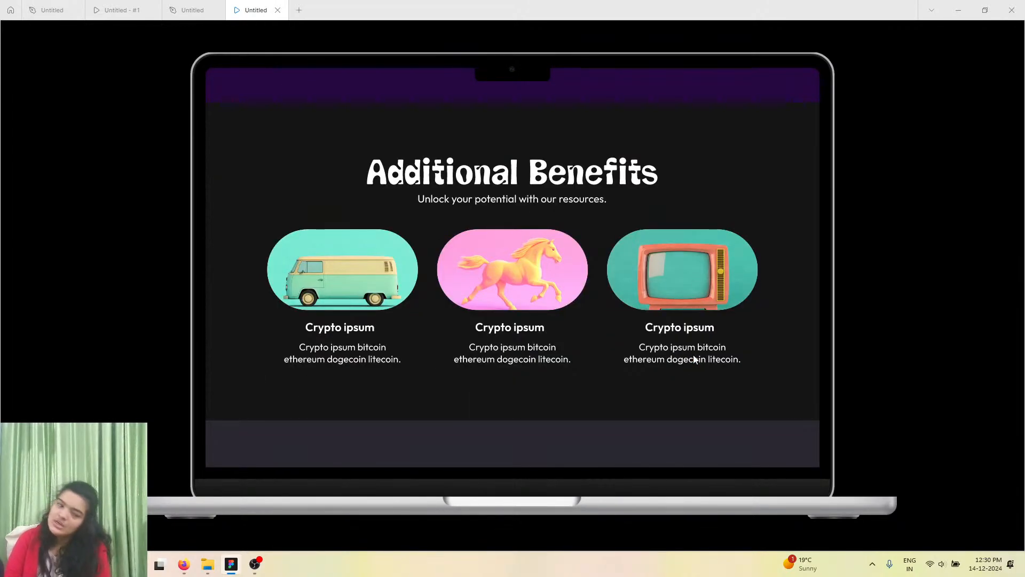
pyautogui.scroll(-6, 696, 352)
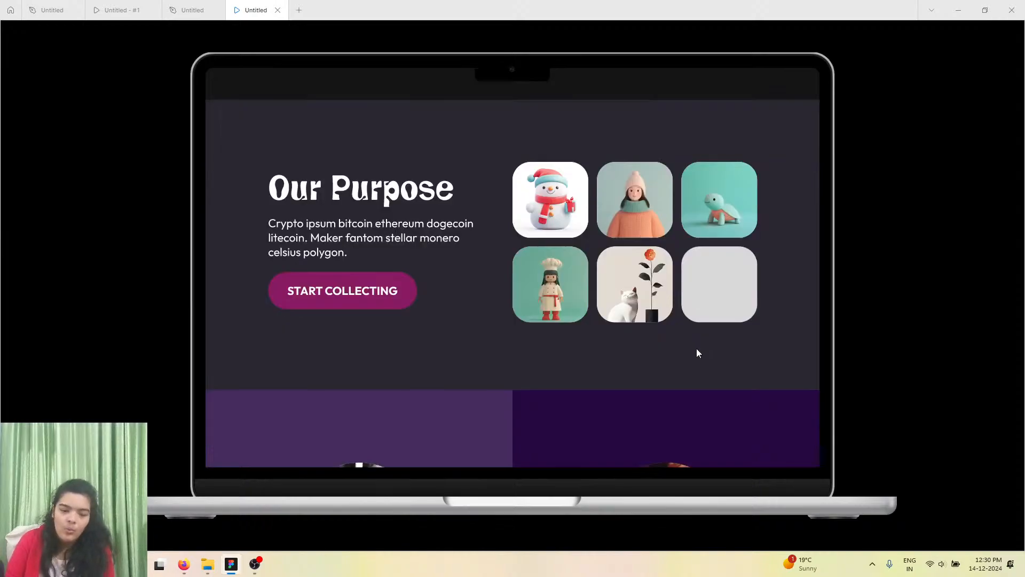
pyautogui.scroll(3, 696, 352)
pyautogui.scroll(-3, 696, 353)
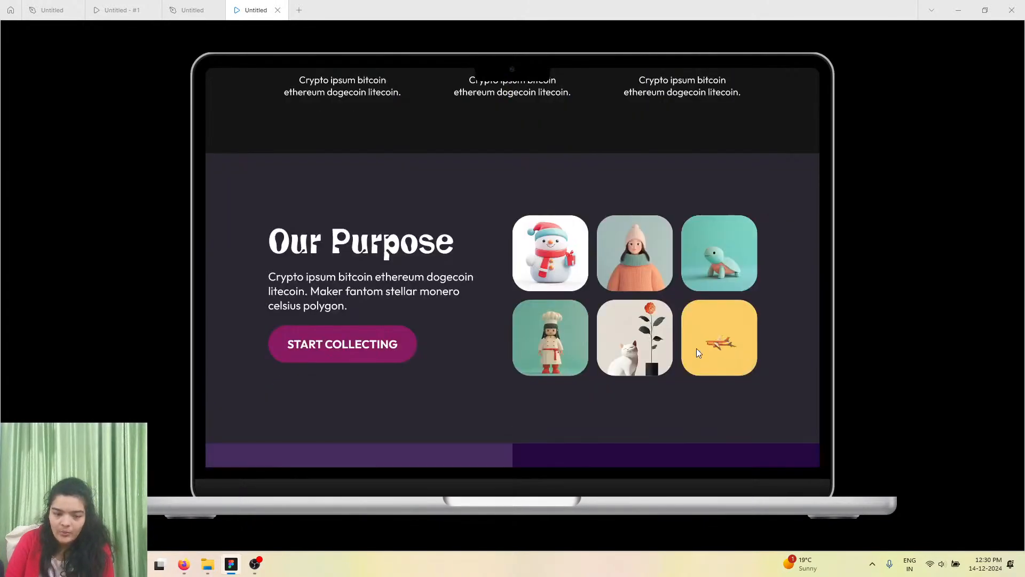
pyautogui.scroll(-8, 415, 216)
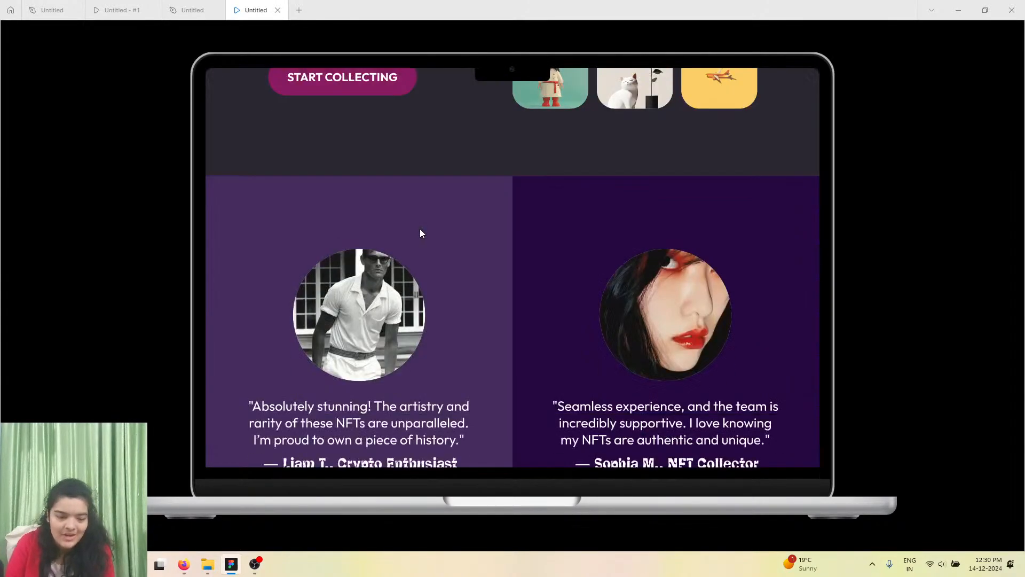
pyautogui.scroll(3, 421, 231)
pyautogui.scroll(-1, 421, 232)
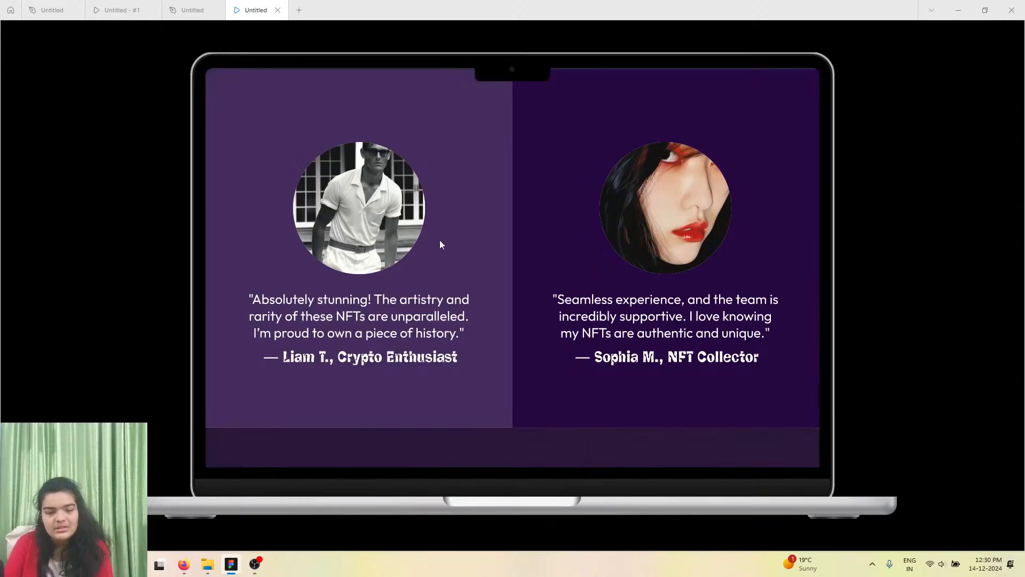